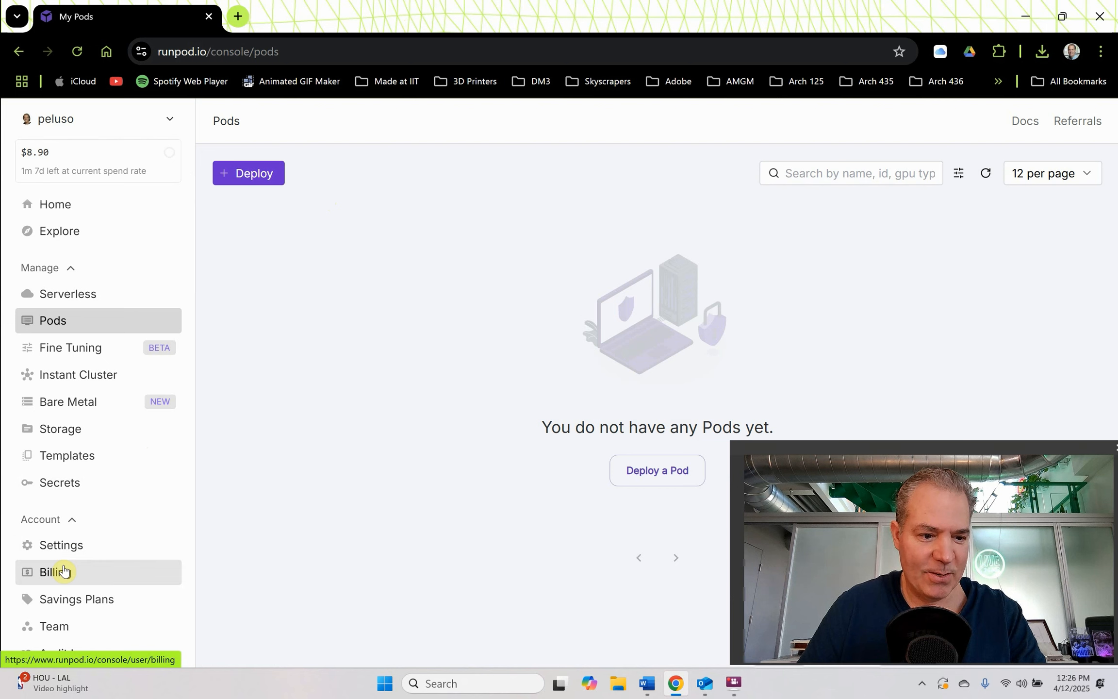
# - Check the billing page, and start a new network volume in storage with the EU-RO-1 data center
pyautogui.click(60, 571)
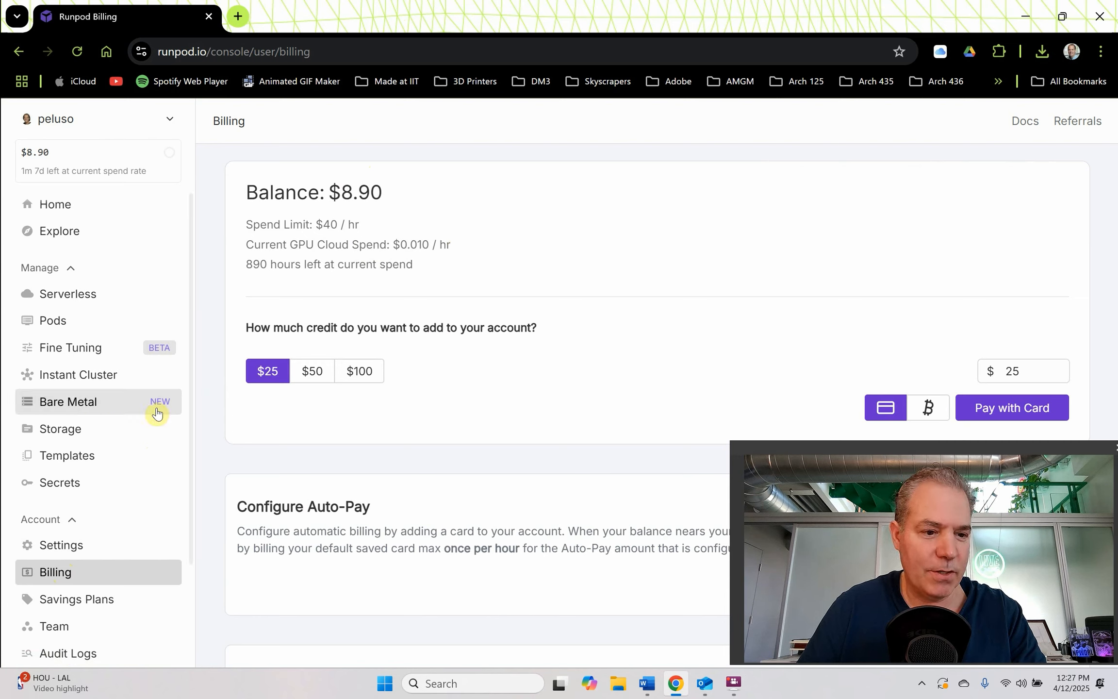
pyautogui.click(68, 429)
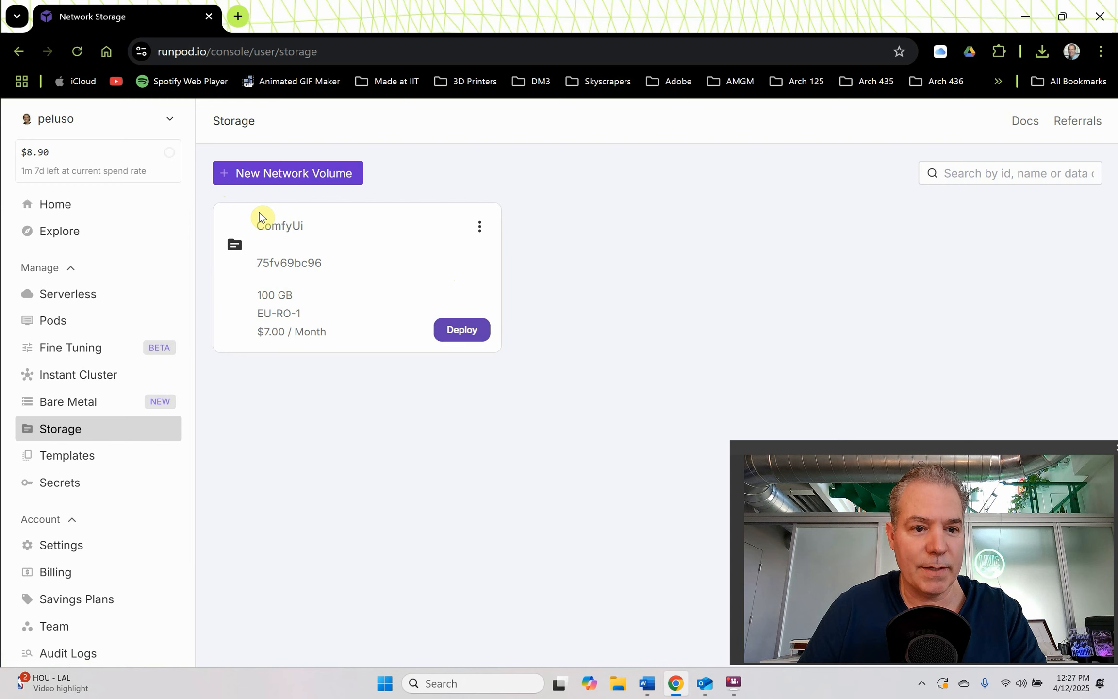
pyautogui.click(223, 173)
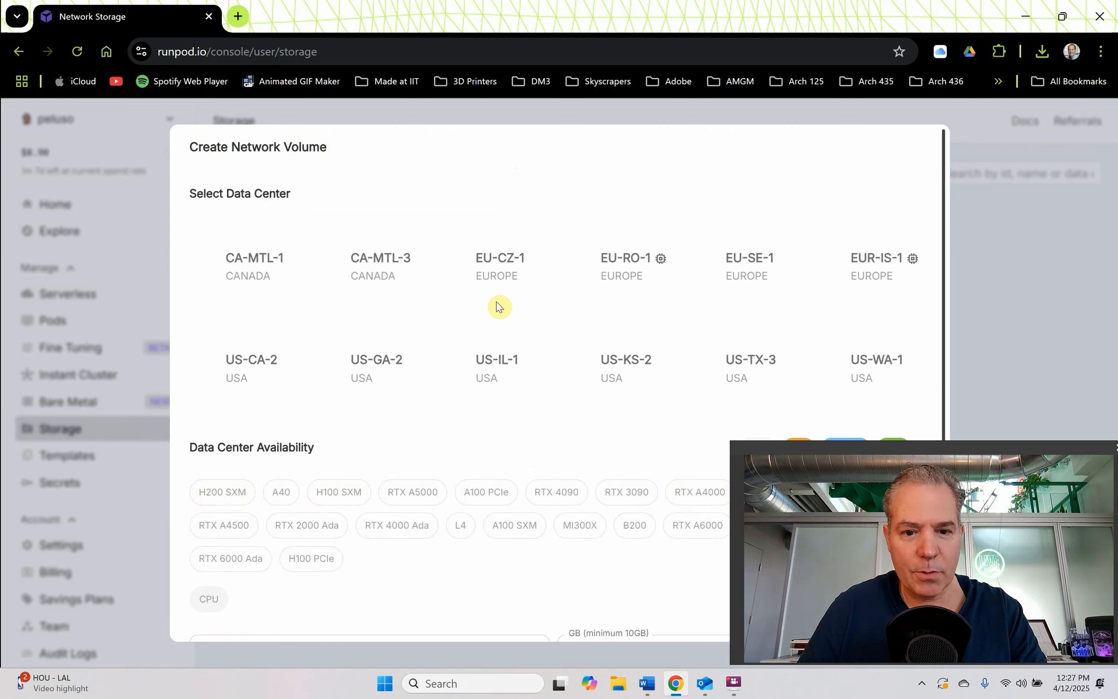
pyautogui.click(621, 280)
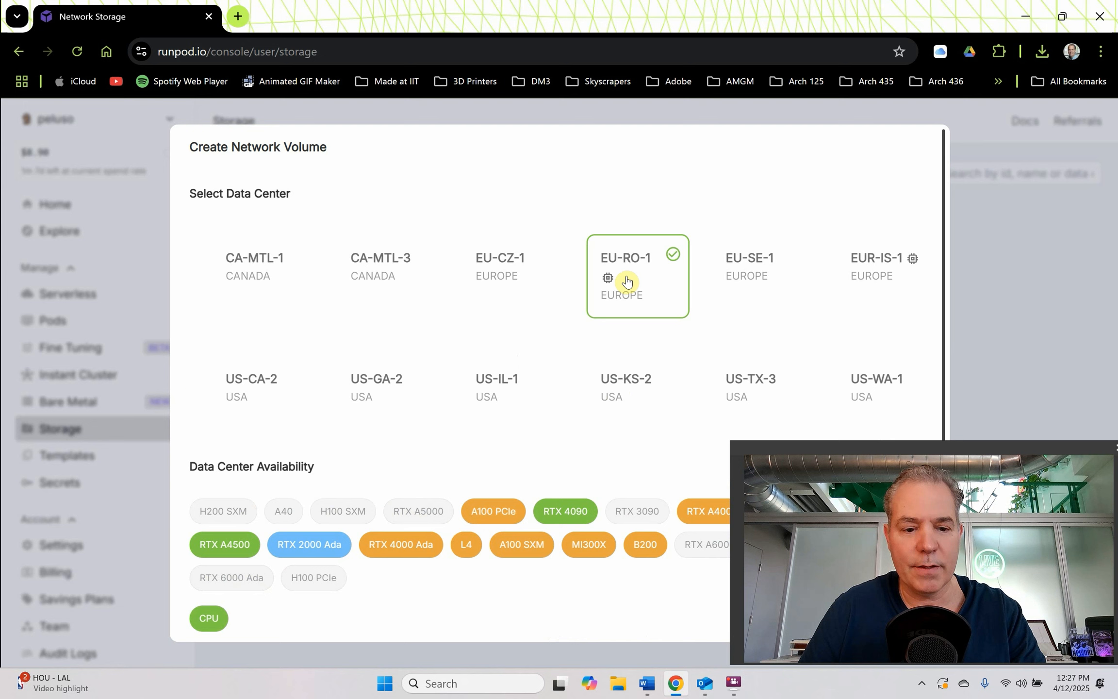
# - Name the new network volume ComfyUi_Workflow
pyautogui.scroll(-3, 604, 301)
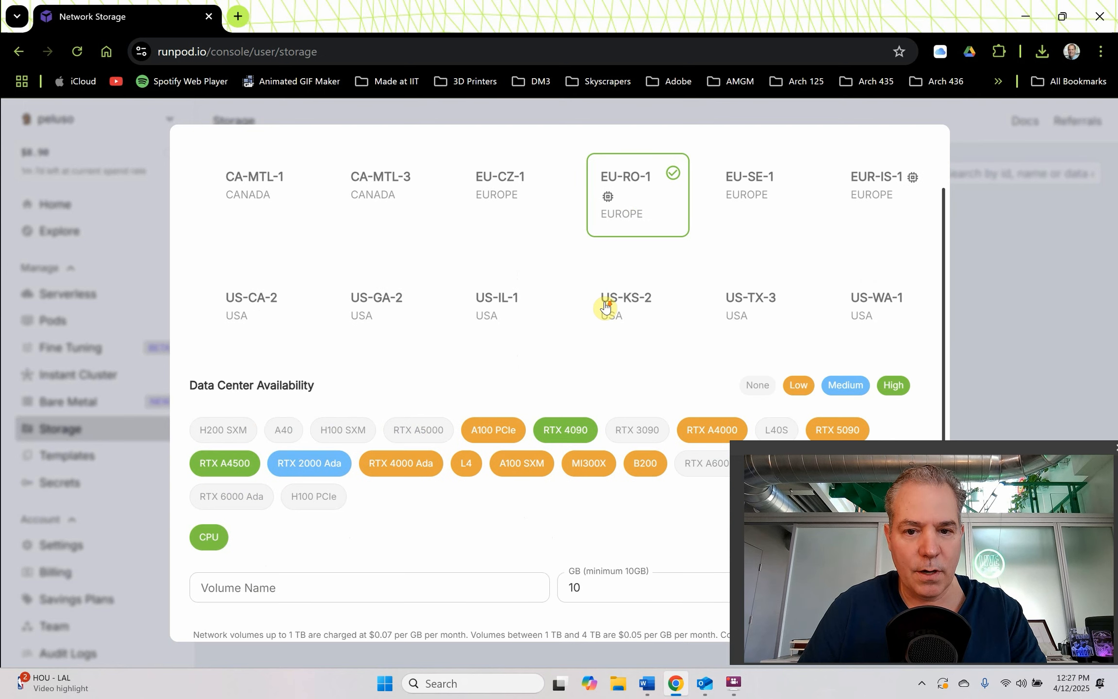
pyautogui.scroll(-1, 603, 306)
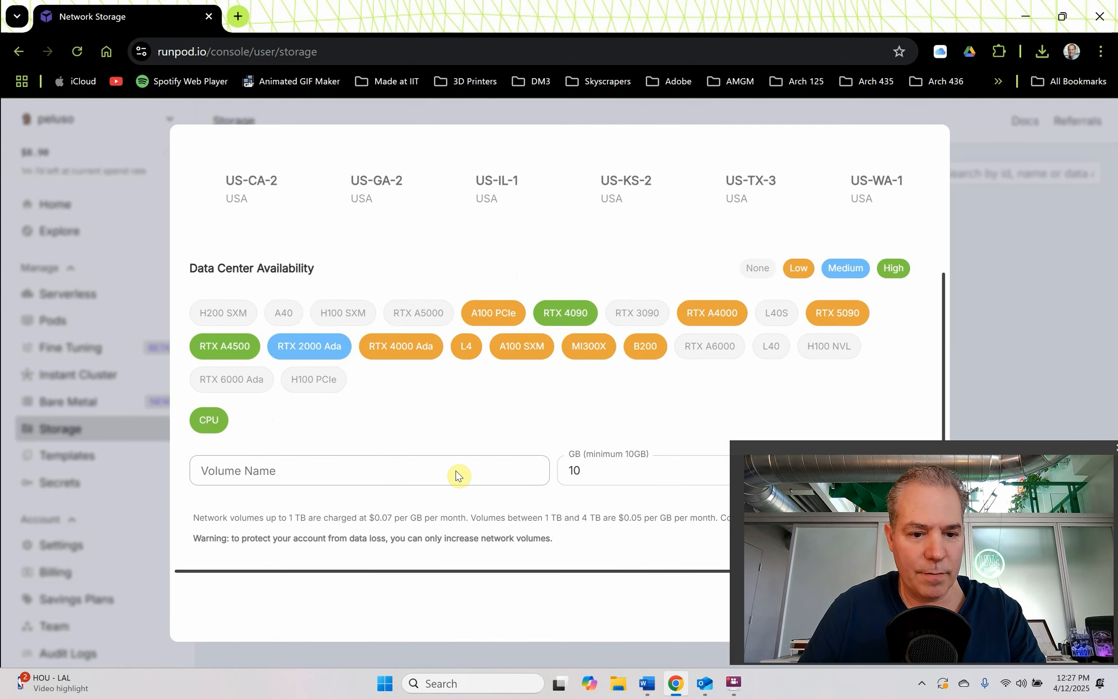
pyautogui.click(405, 470)
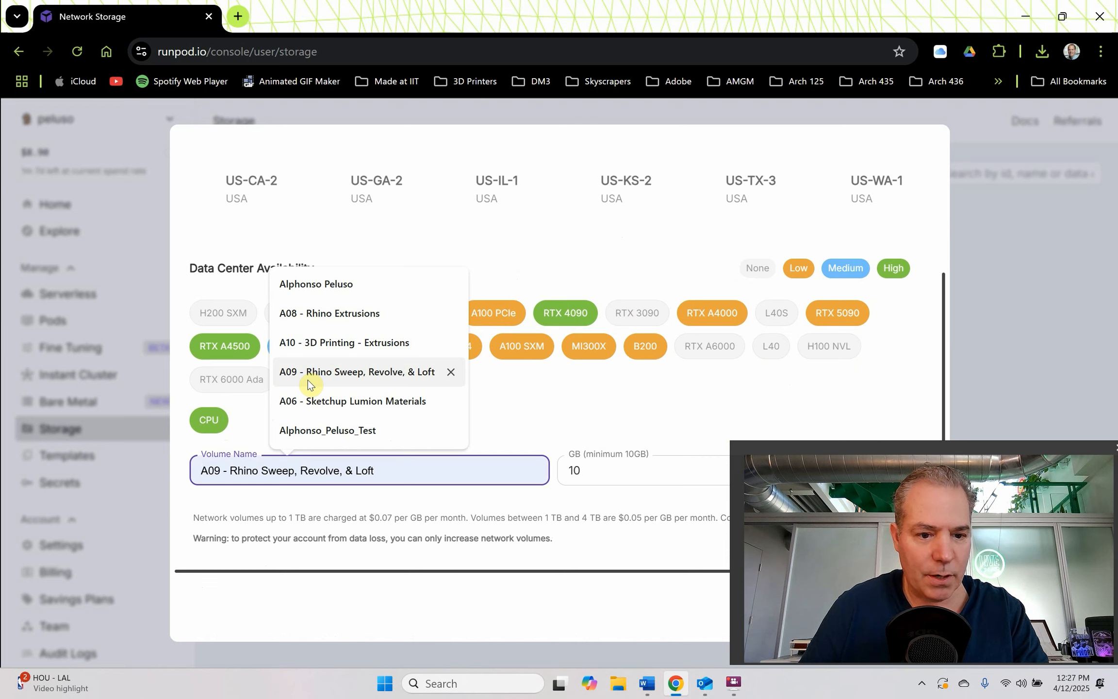
pyautogui.write('Co')
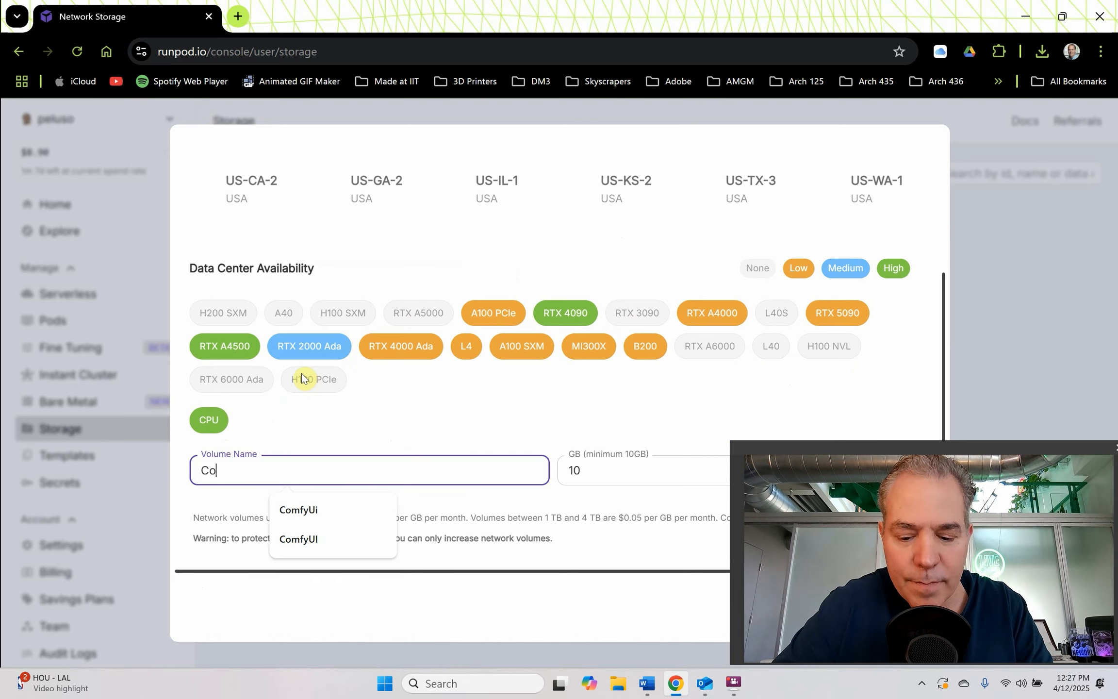
pyautogui.write('mfy')
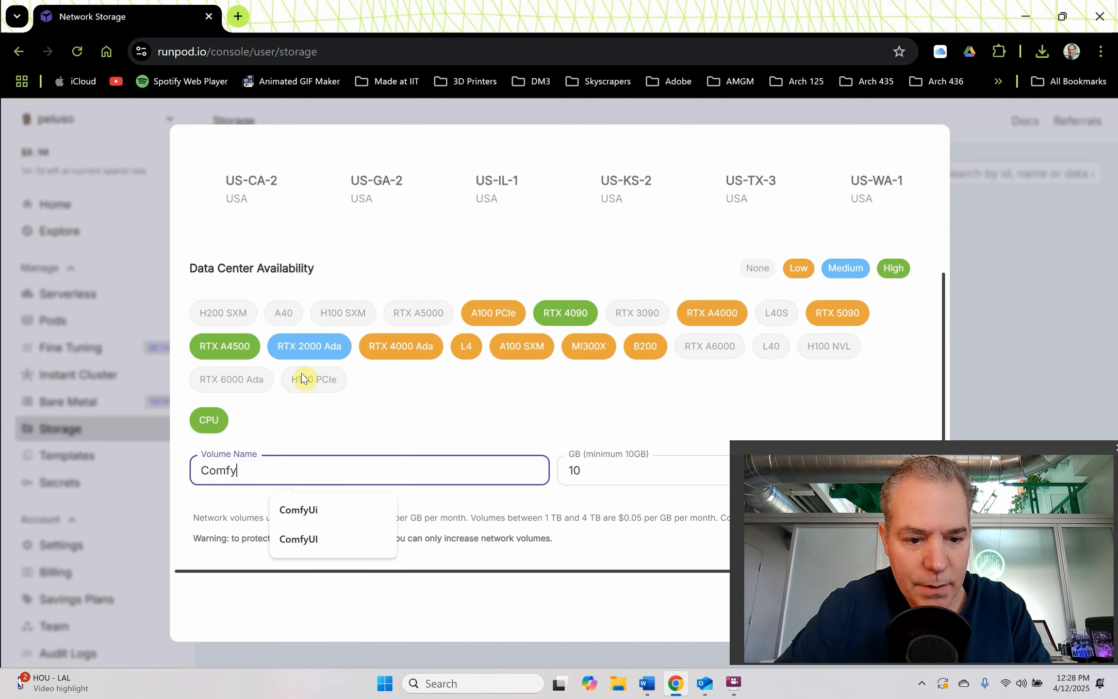
pyautogui.click(356, 508)
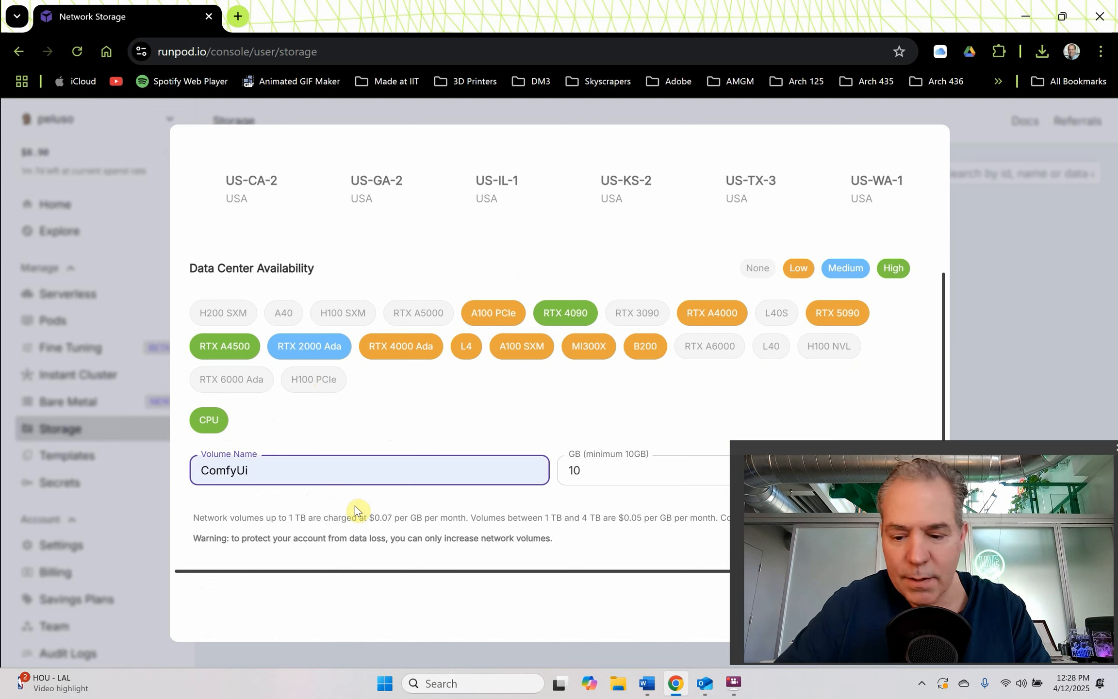
pyautogui.write('_Wor')
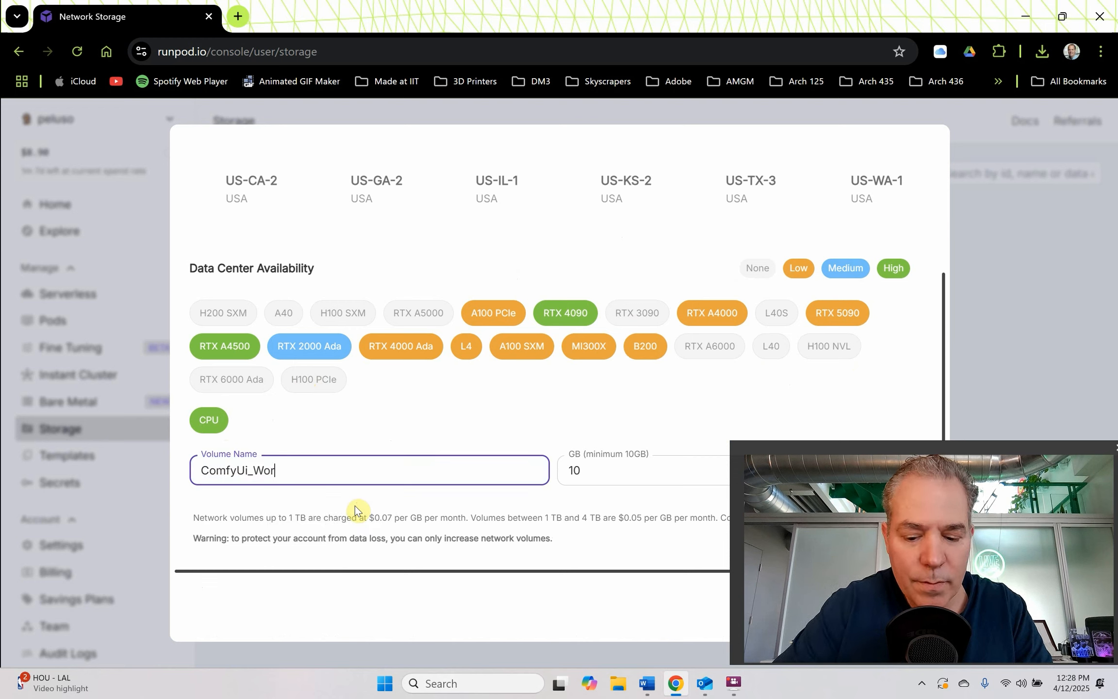
pyautogui.write('kflow')
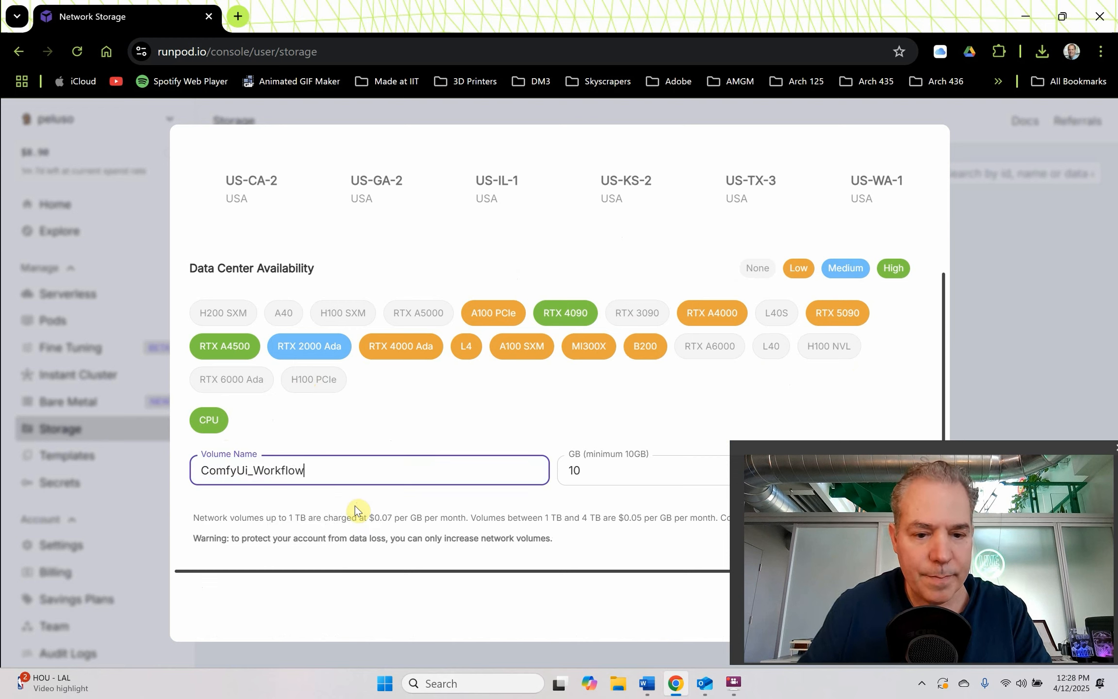
# - Set the volume size to 100 GB and create the network volume
pyautogui.click(724, 459)
pyautogui.write('0')
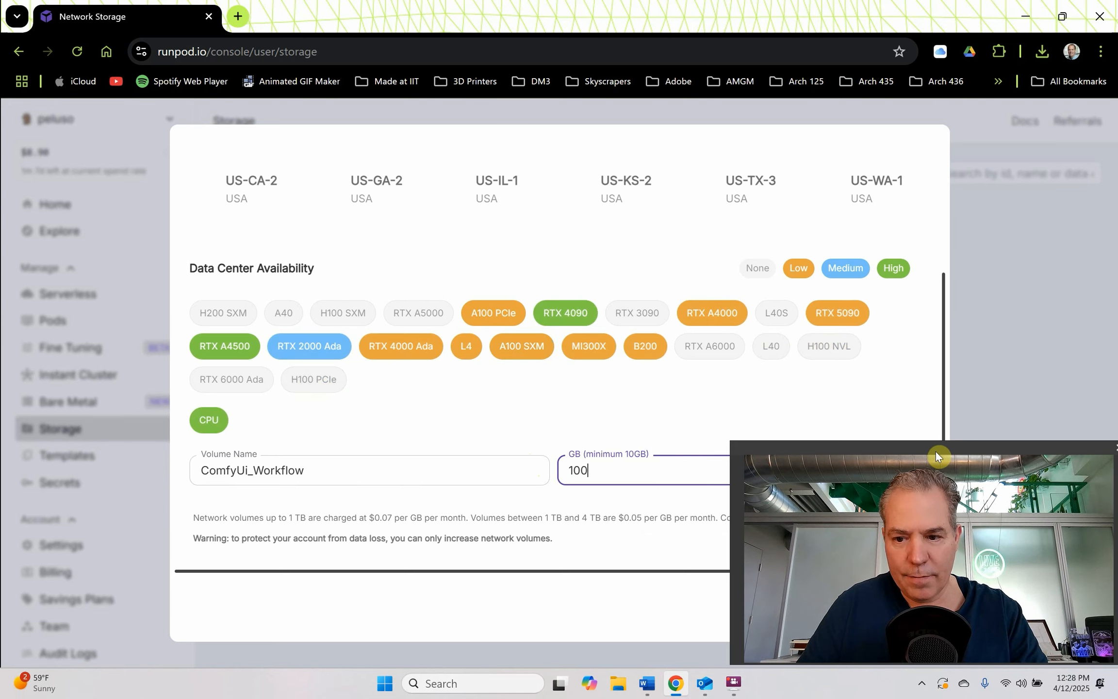
pyautogui.moveTo(929, 444); pyautogui.dragTo(620, 427)
pyautogui.click(819, 610)
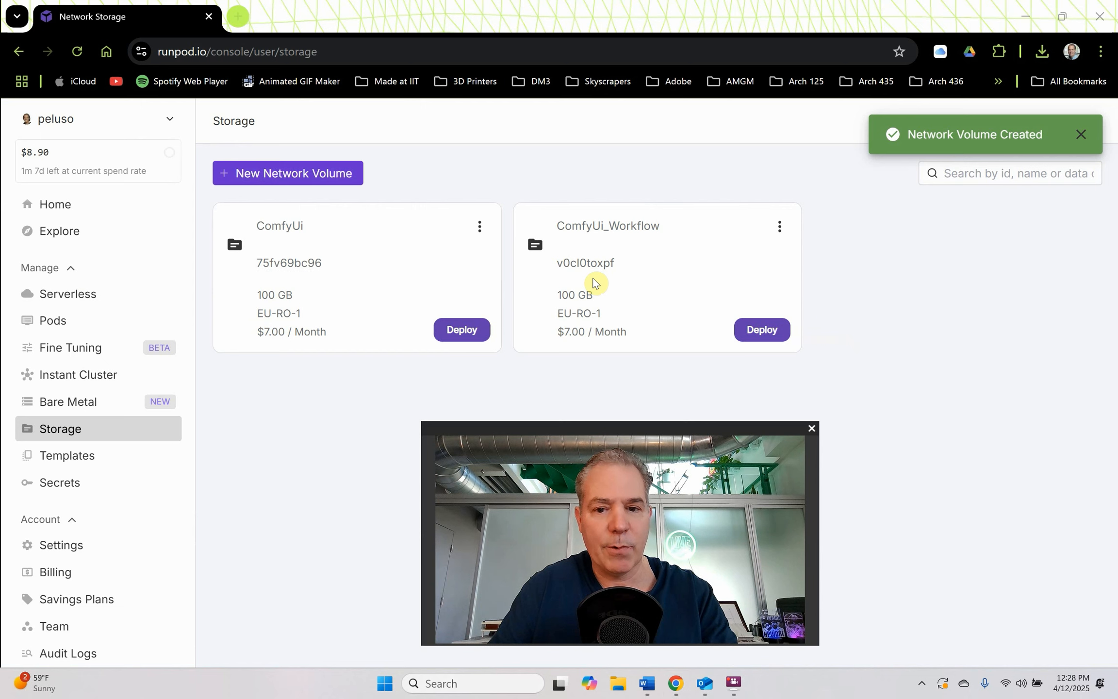
# - Start a pod deployment from the ComfyUi_Workflow volume and select the RTX 4090 GPU
pyautogui.click(754, 339)
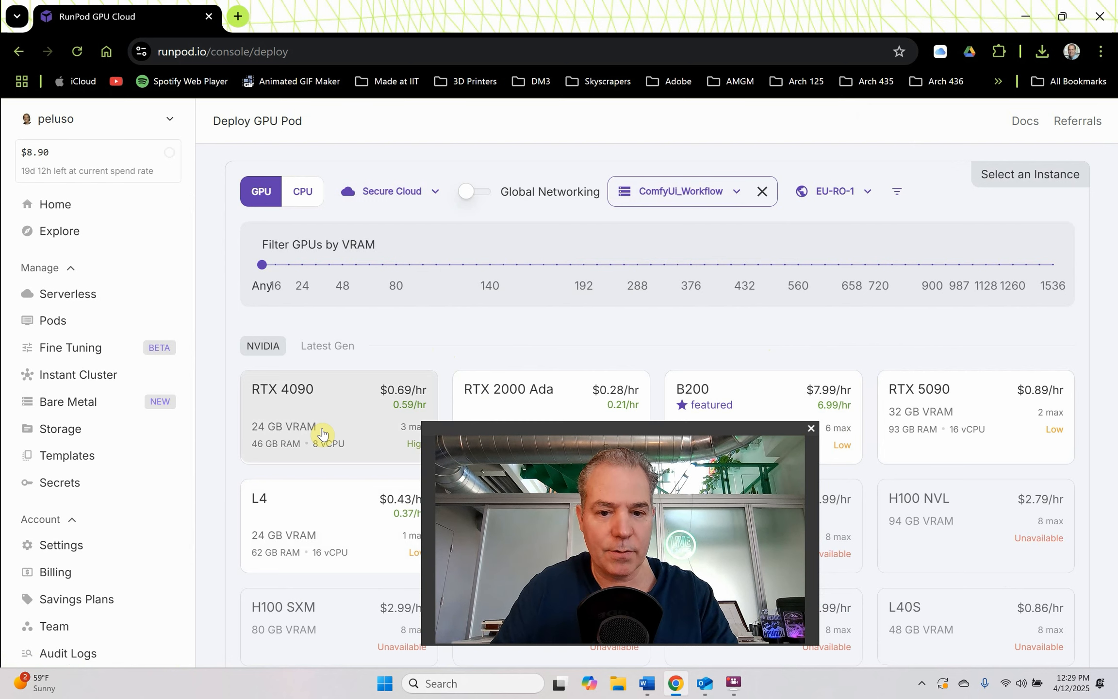
pyautogui.scroll(-5, 322, 433)
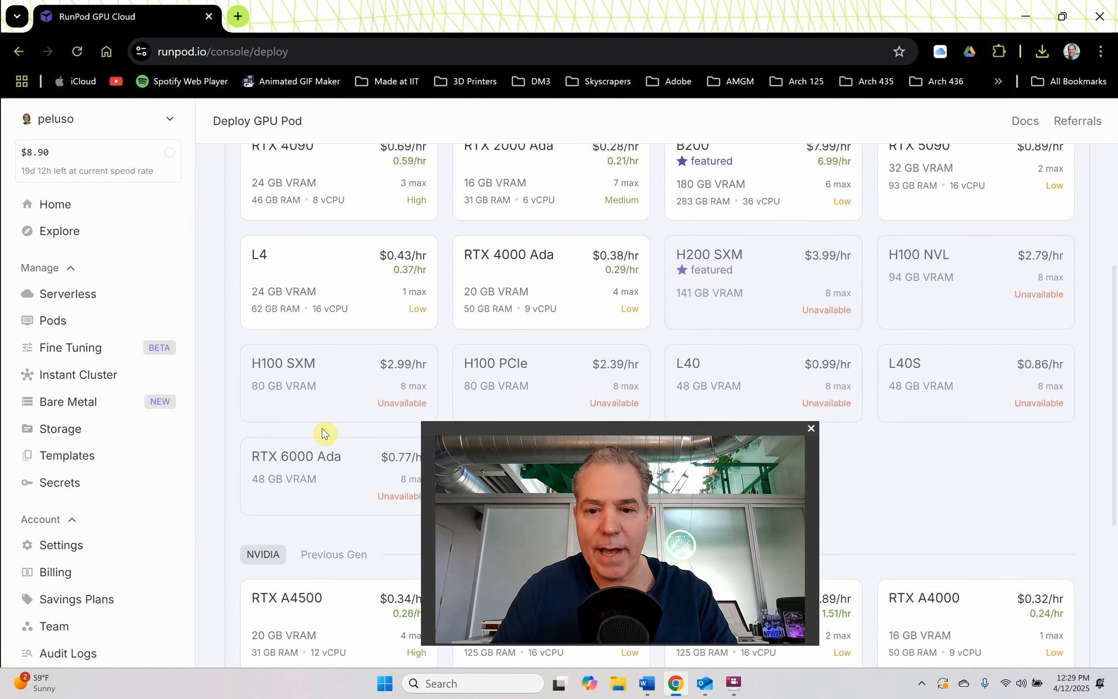
pyautogui.scroll(-5, 322, 433)
pyautogui.scroll(-1, 323, 433)
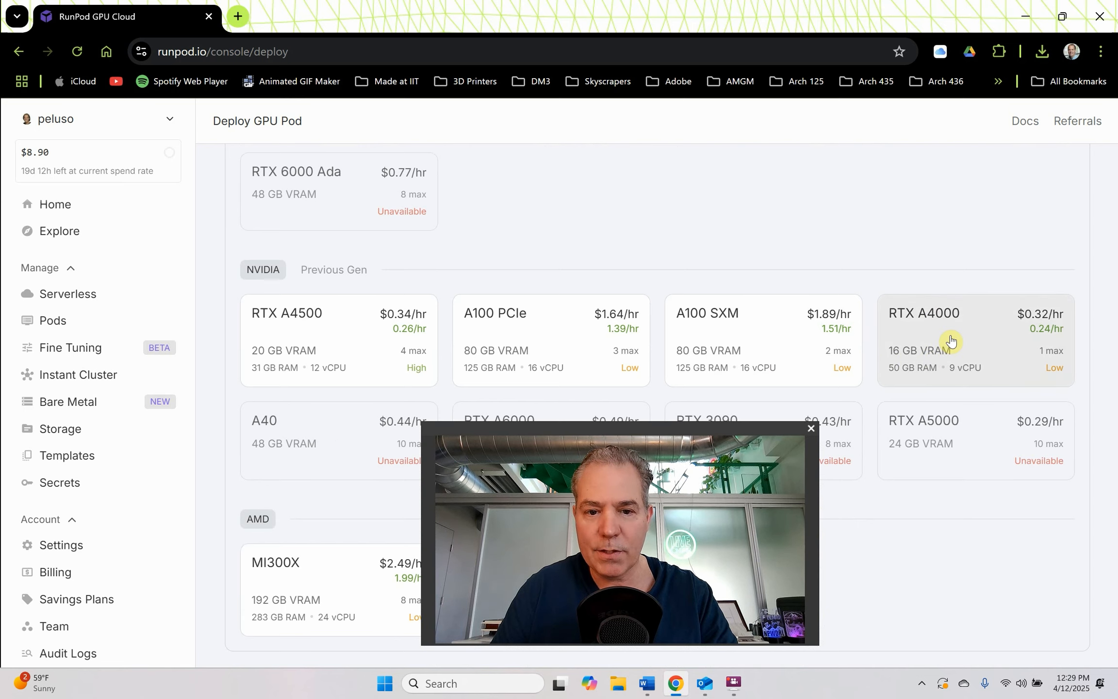
pyautogui.scroll(5, 937, 341)
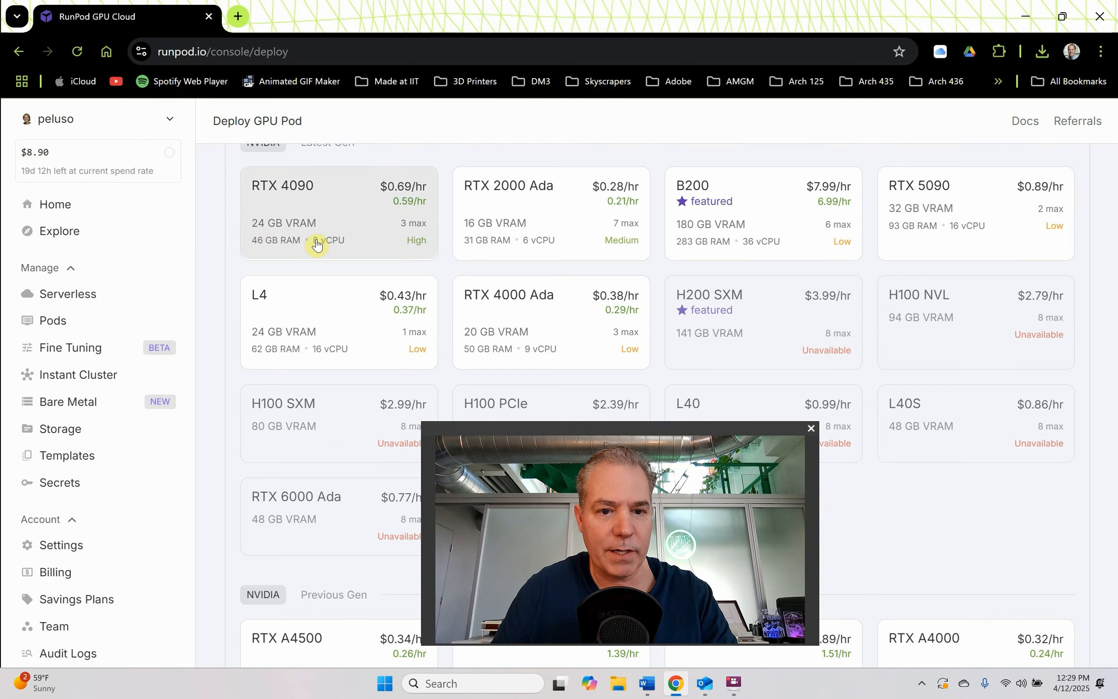
pyautogui.scroll(2, 323, 241)
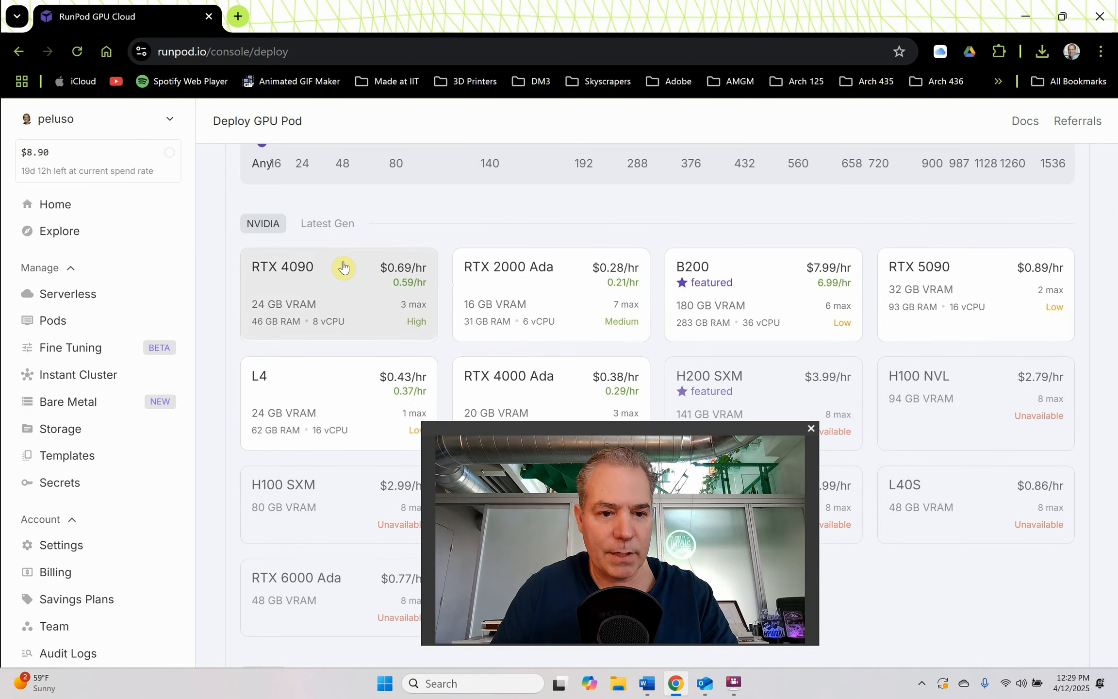
pyautogui.click(342, 267)
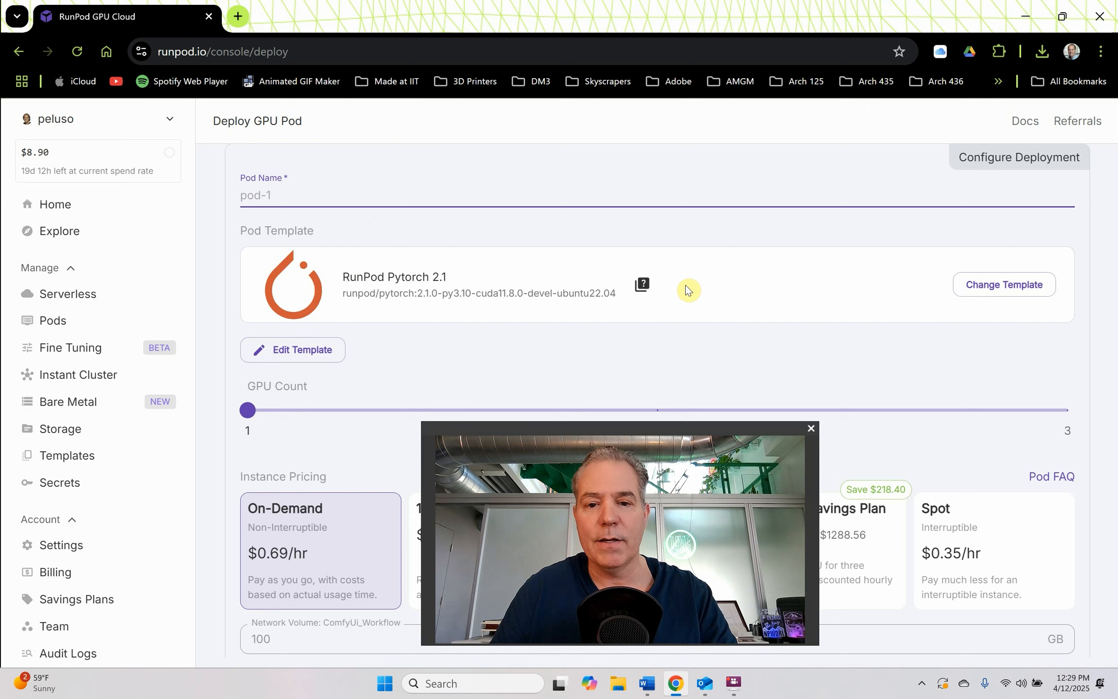
# - Search the pod templates for comfyui and change the template to ComfyUI - Python 3.11 and Pytorch 2.4.0
pyautogui.click(975, 286)
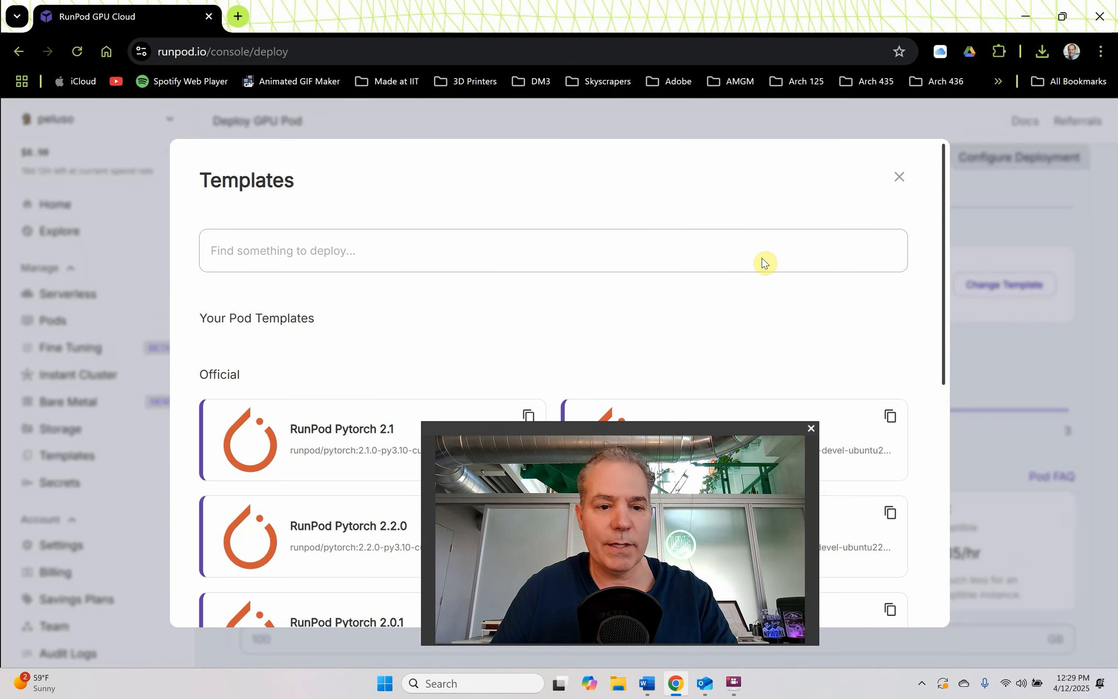
pyautogui.click(379, 262)
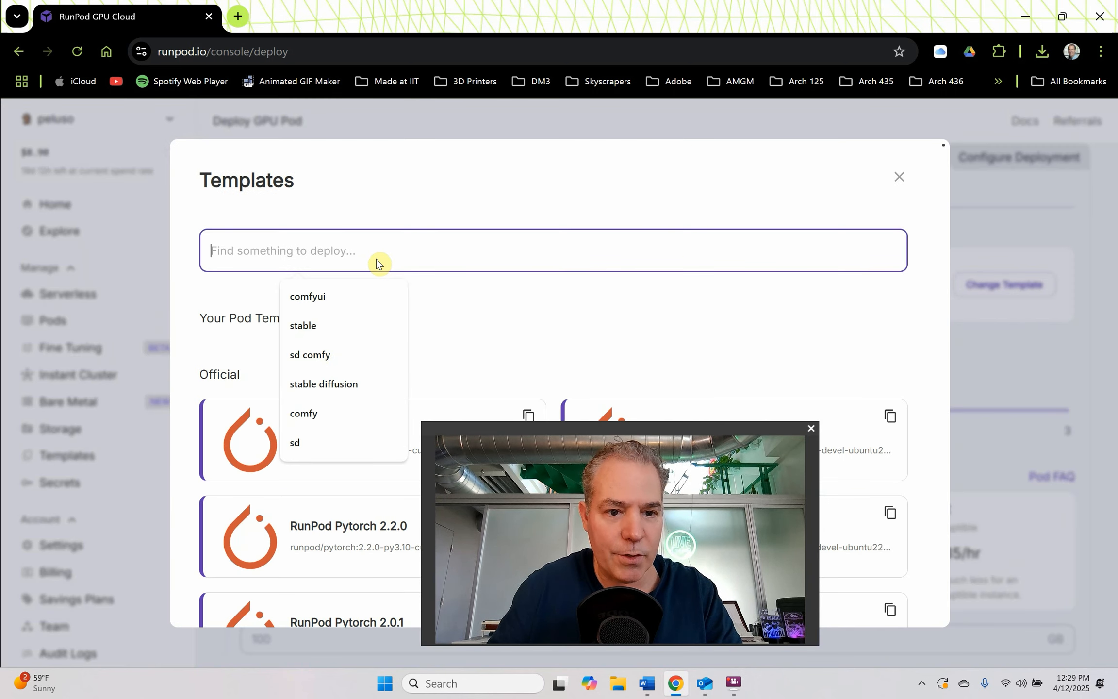
pyautogui.click(372, 292)
pyautogui.moveTo(547, 414); pyautogui.dragTo(849, 447)
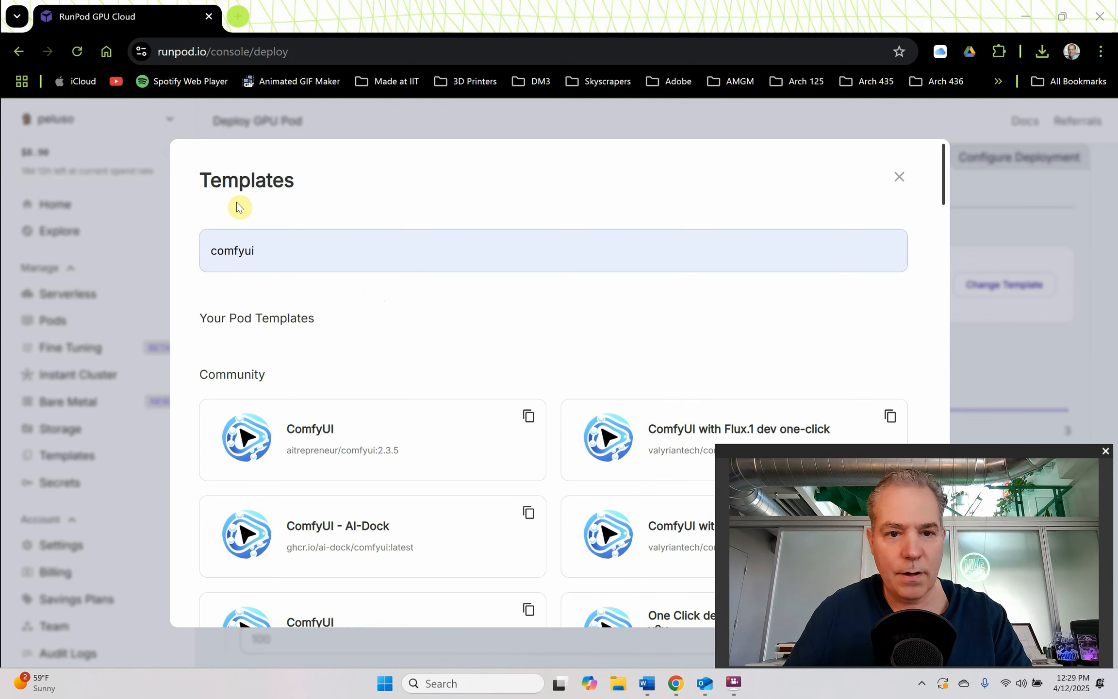
pyautogui.click(388, 178)
pyautogui.scroll(-15, 388, 293)
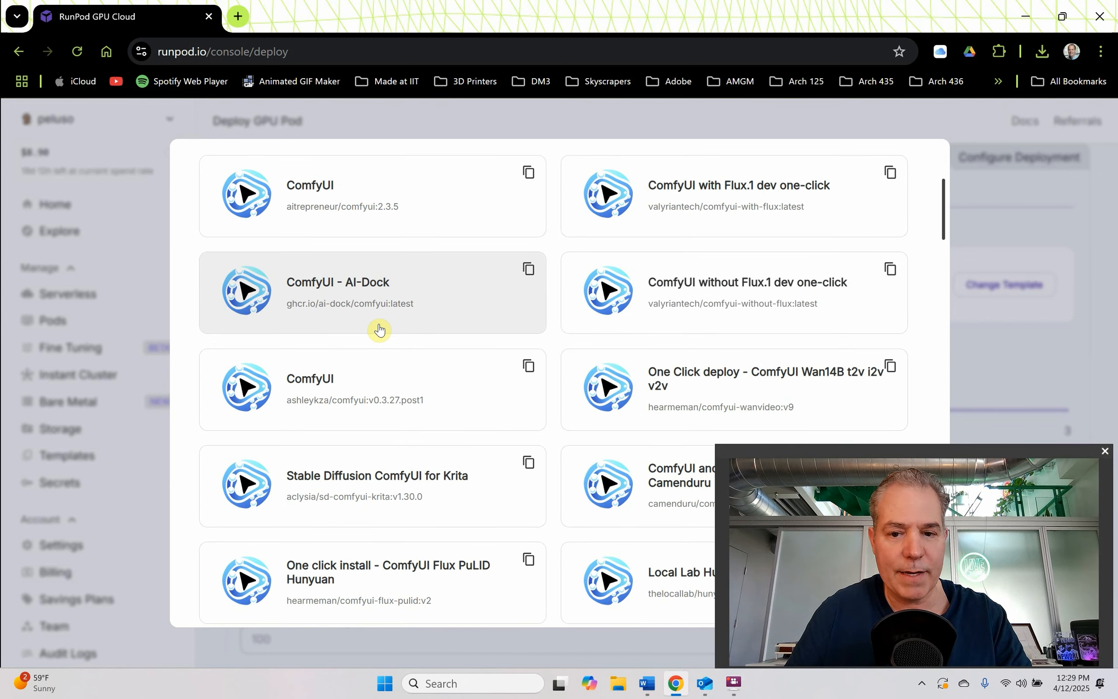
pyautogui.scroll(-3, 378, 333)
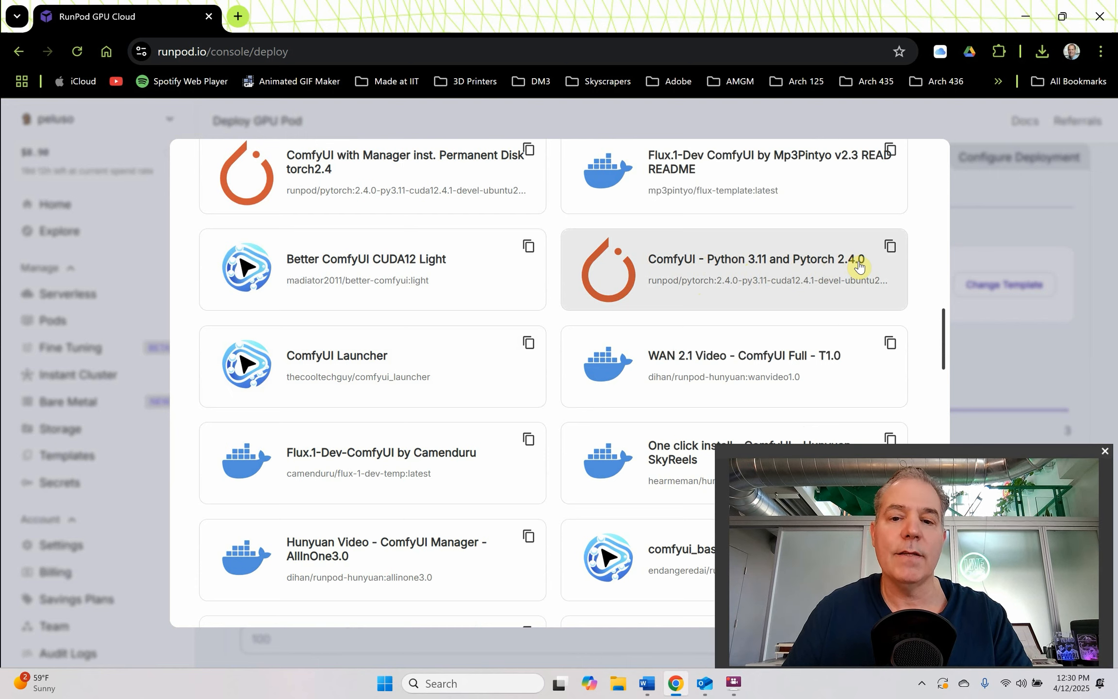
pyautogui.click(734, 272)
# - Deploy the RTX 4090 pod with on-demand pricing and expand its details in the pod list
pyautogui.scroll(-5, 552, 314)
pyautogui.click(631, 624)
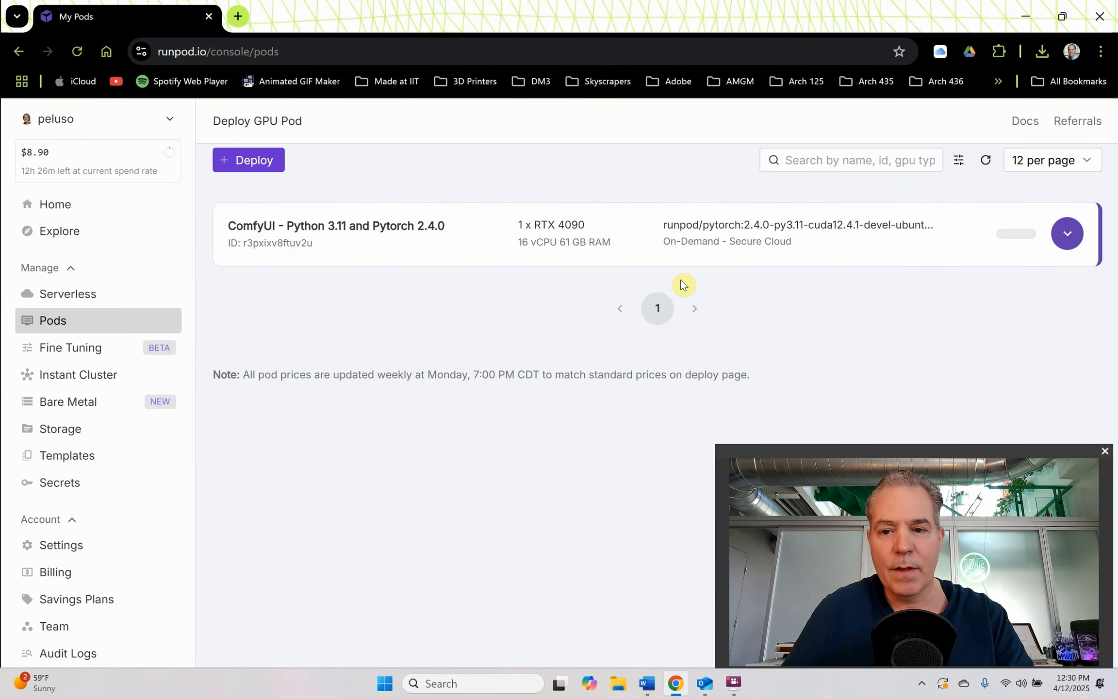
pyautogui.click(1066, 235)
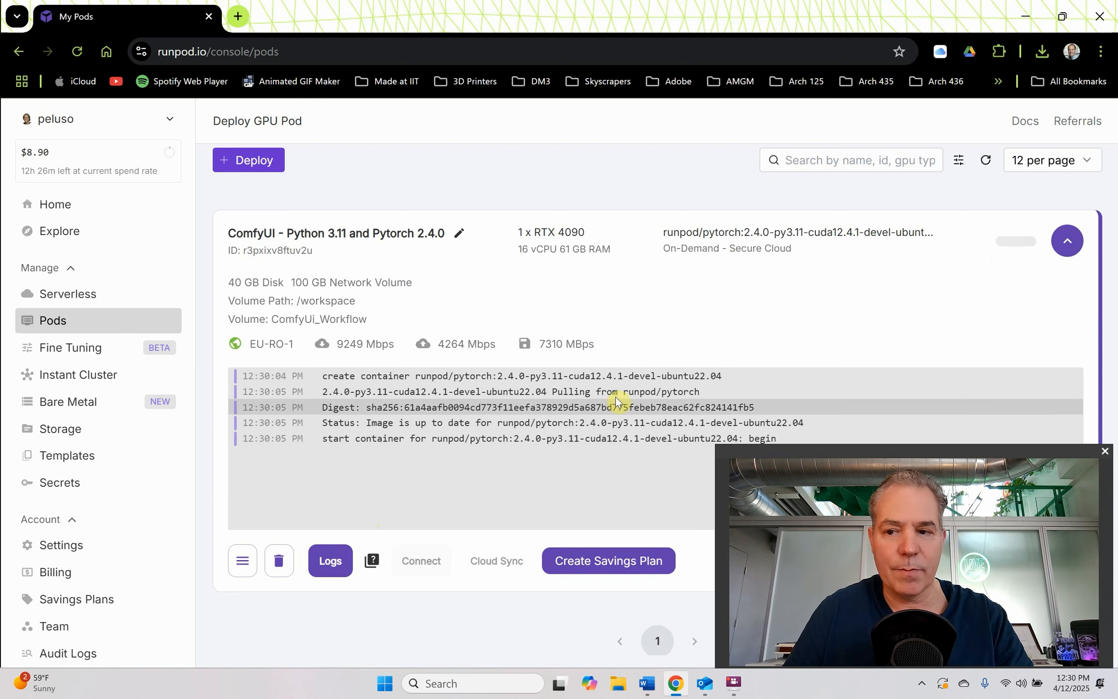
pyautogui.click(1067, 240)
pyautogui.click(1067, 240)
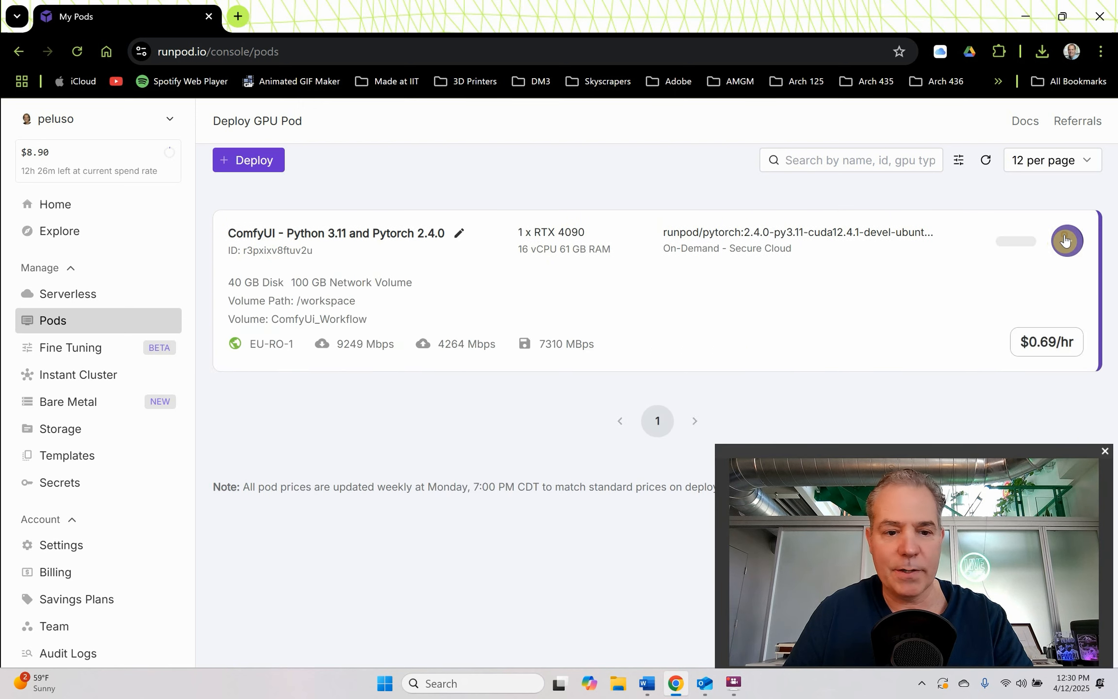
# - Check the last line of the pod's container logs and open the pod's connection options
pyautogui.click(332, 562)
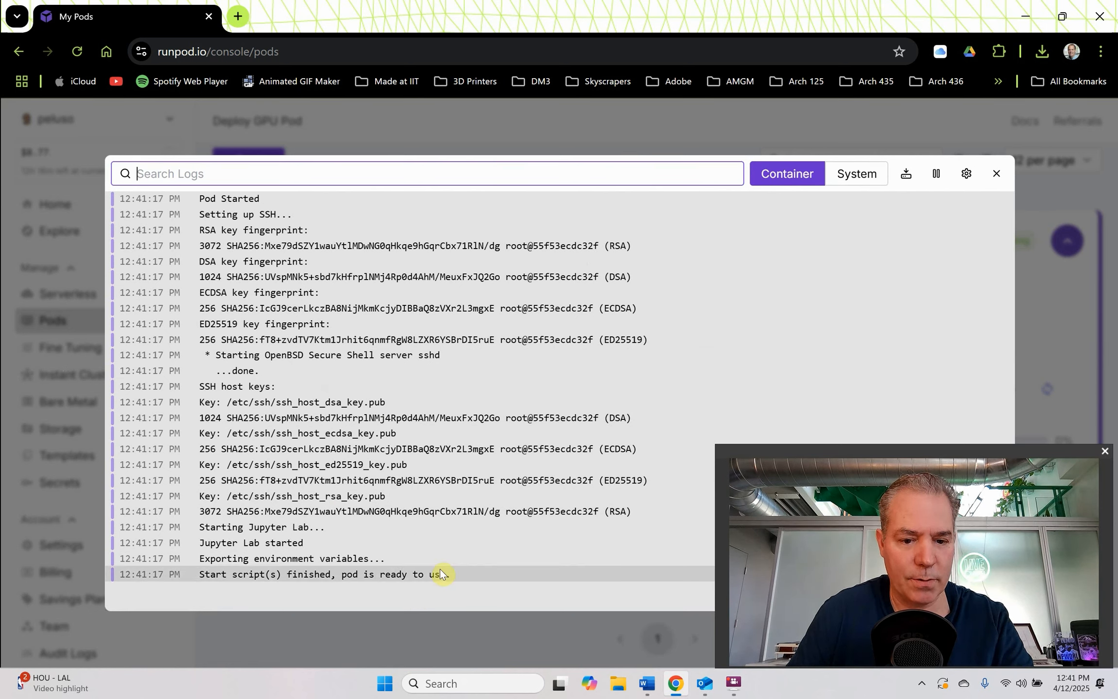
pyautogui.moveTo(451, 574); pyautogui.dragTo(195, 582)
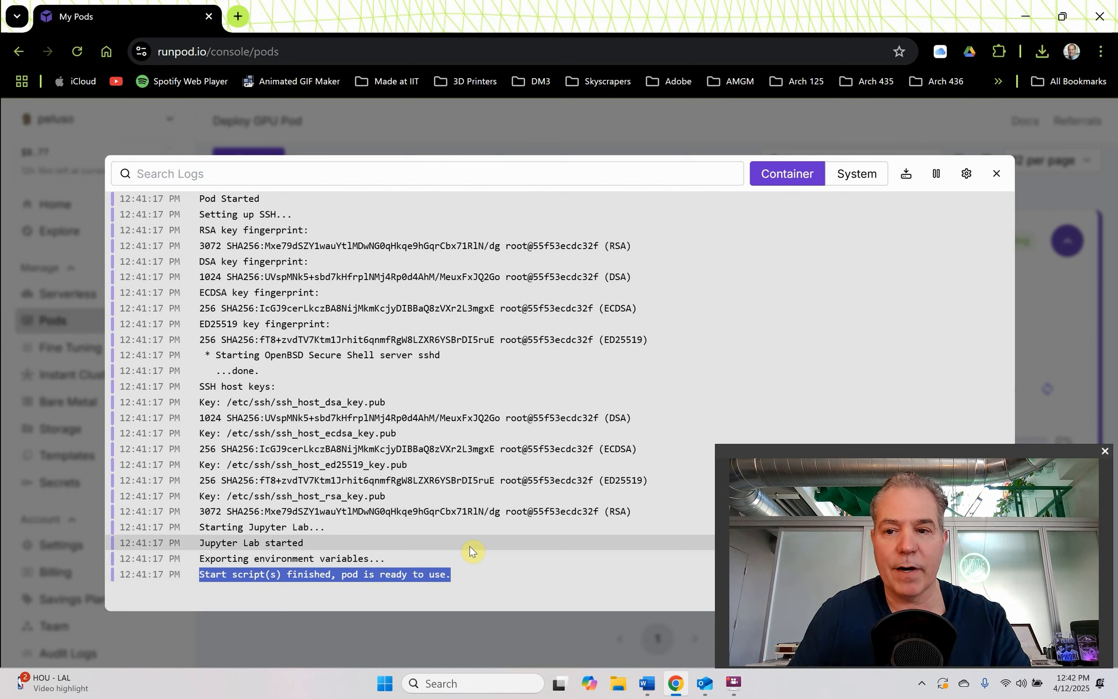
pyautogui.click(997, 173)
pyautogui.click(398, 558)
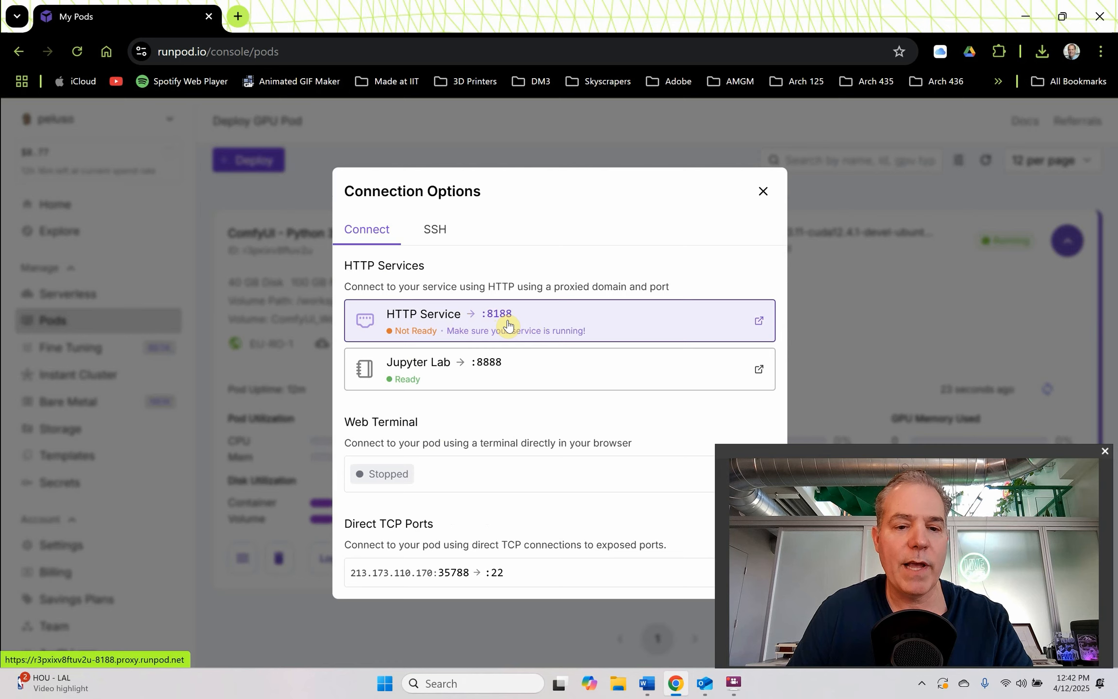
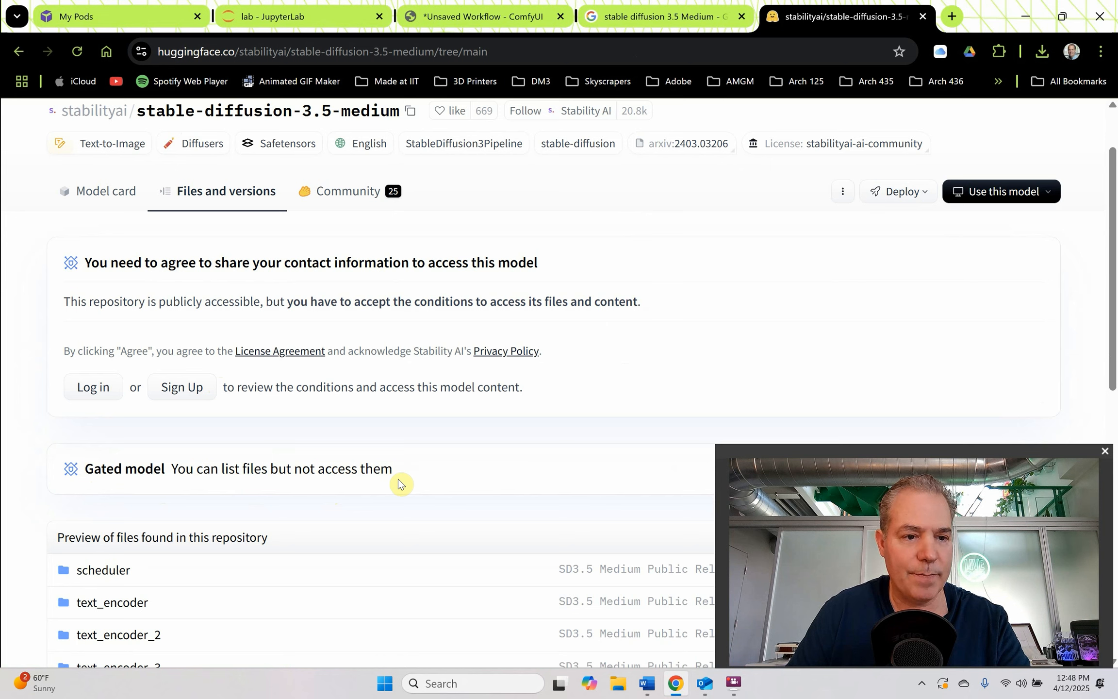
# - Review the contact-information sharing requirement for accessing the stable-diffusion-3.5-medium repository on Hugging Face
pyautogui.moveTo(519, 280)
pyautogui.mouseDown()
pyautogui.moveTo(543, 260)
pyautogui.moveTo(357, 257)
pyautogui.moveTo(511, 292)
pyautogui.mouseUp()
pyautogui.click(545, 257)
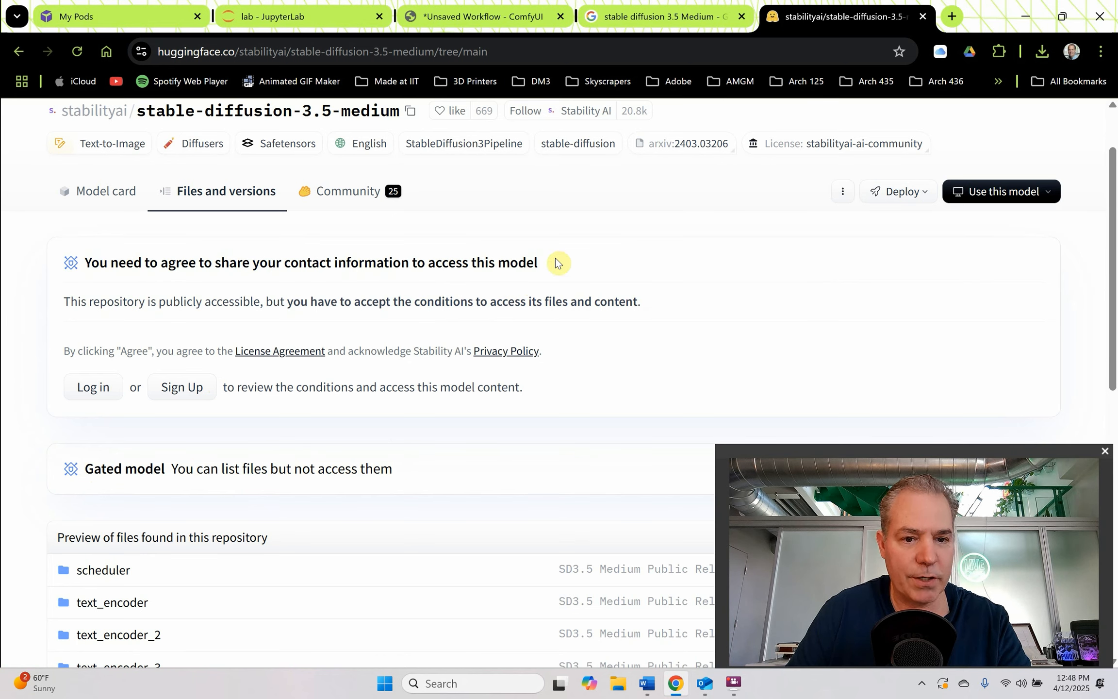
pyautogui.tripleClick(527, 252)
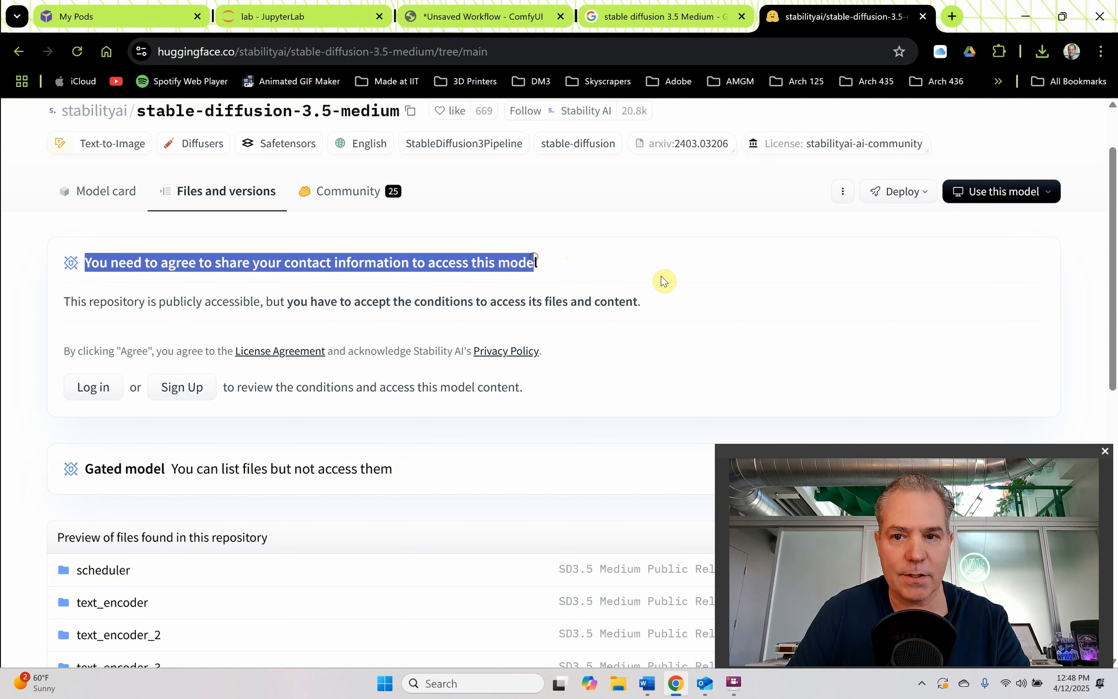
pyautogui.scroll(2, 674, 284)
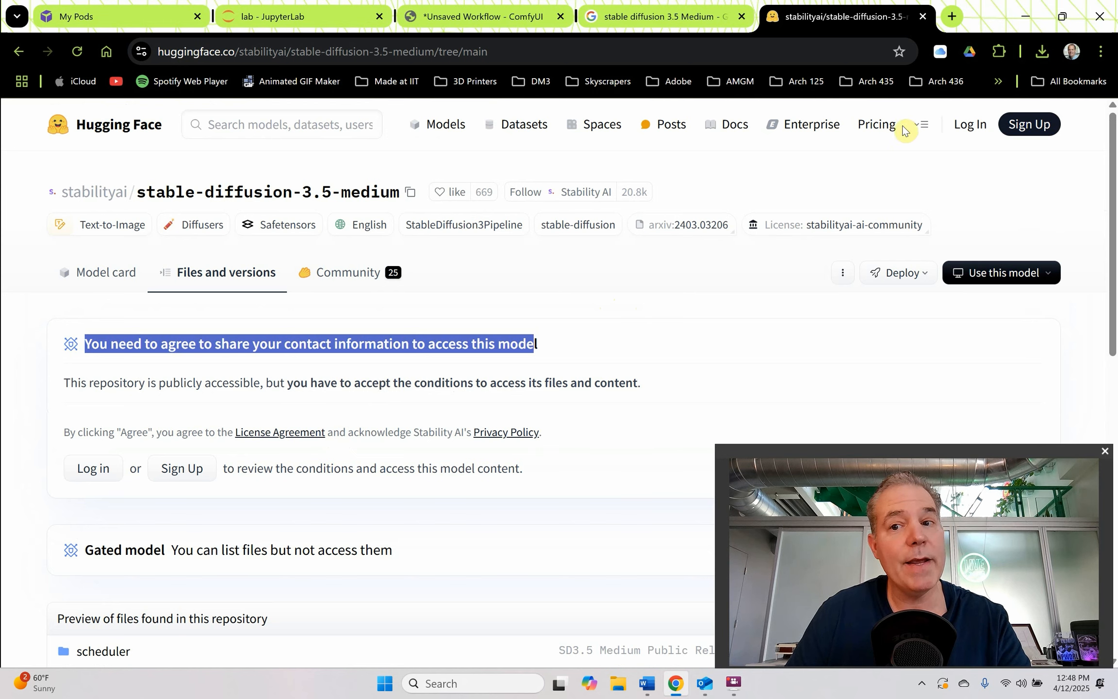
# - Log in to Hugging Face with the account's username and password
pyautogui.click(962, 128)
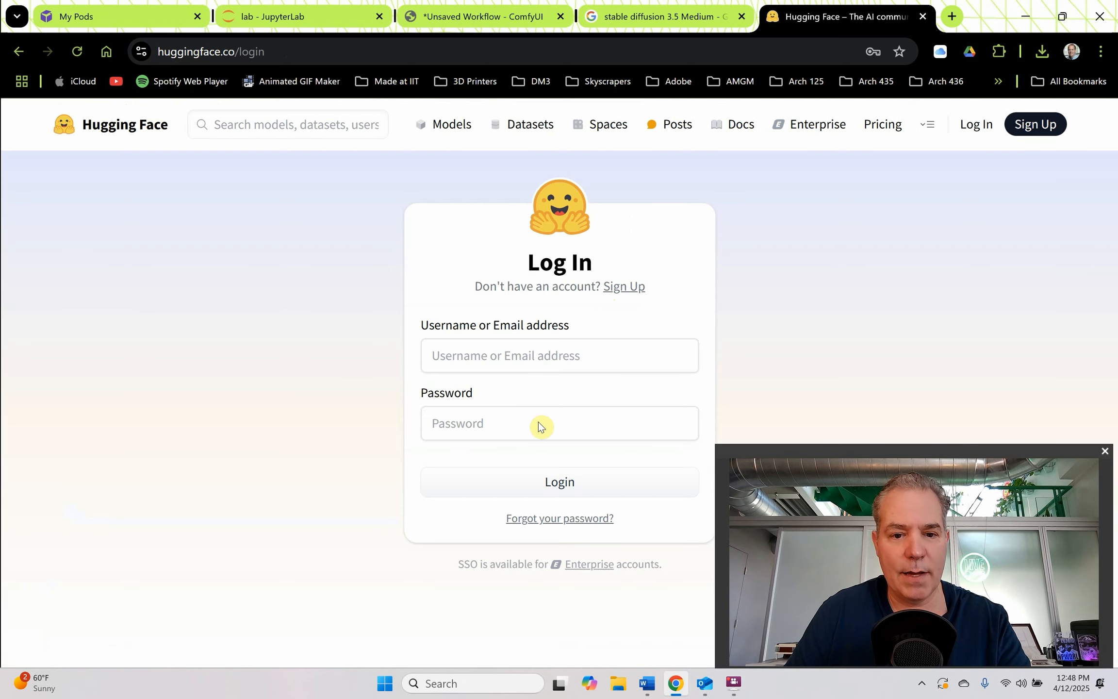
pyautogui.click(526, 356)
pyautogui.click(543, 396)
# - Open the stabilityai/stable-diffusion-3.5-medium search result in a new tab beside the Google results and close the old Hugging Face login tab
pyautogui.click(665, 16)
pyautogui.click(343, 290)
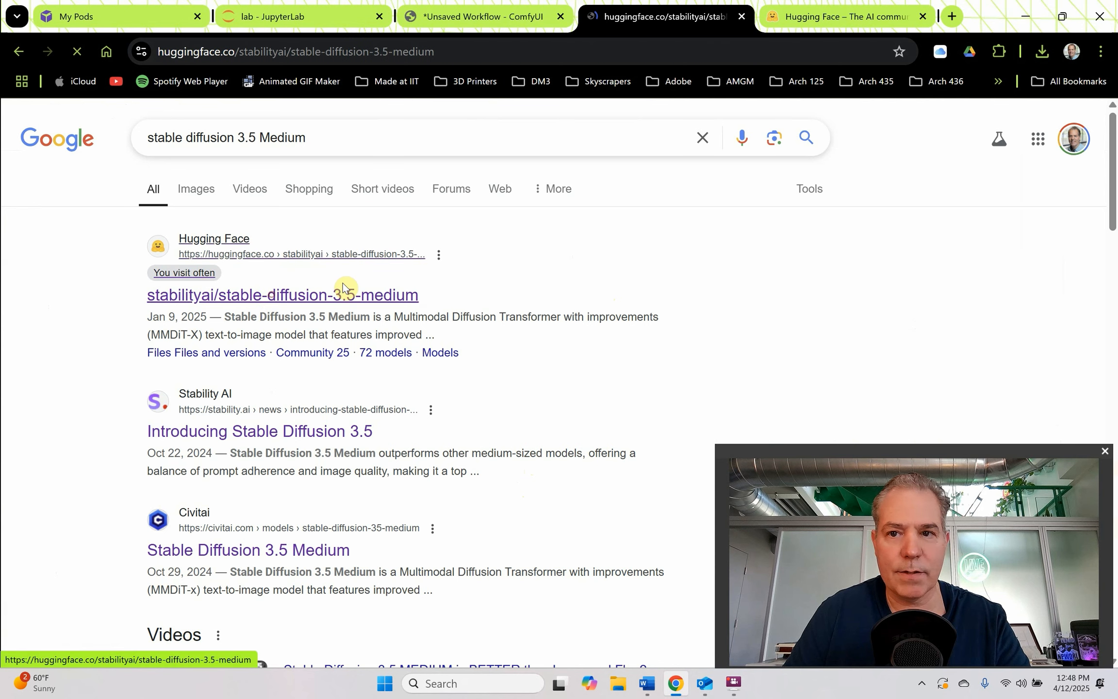
pyautogui.click(20, 52)
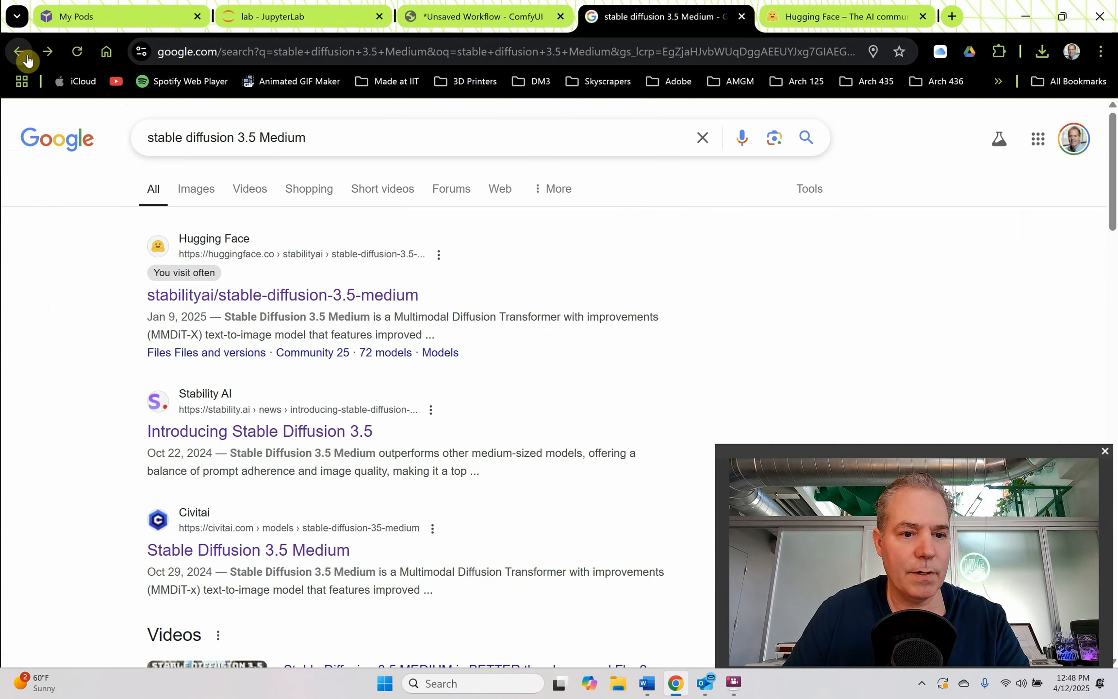
pyautogui.rightClick(219, 297)
pyautogui.click(272, 315)
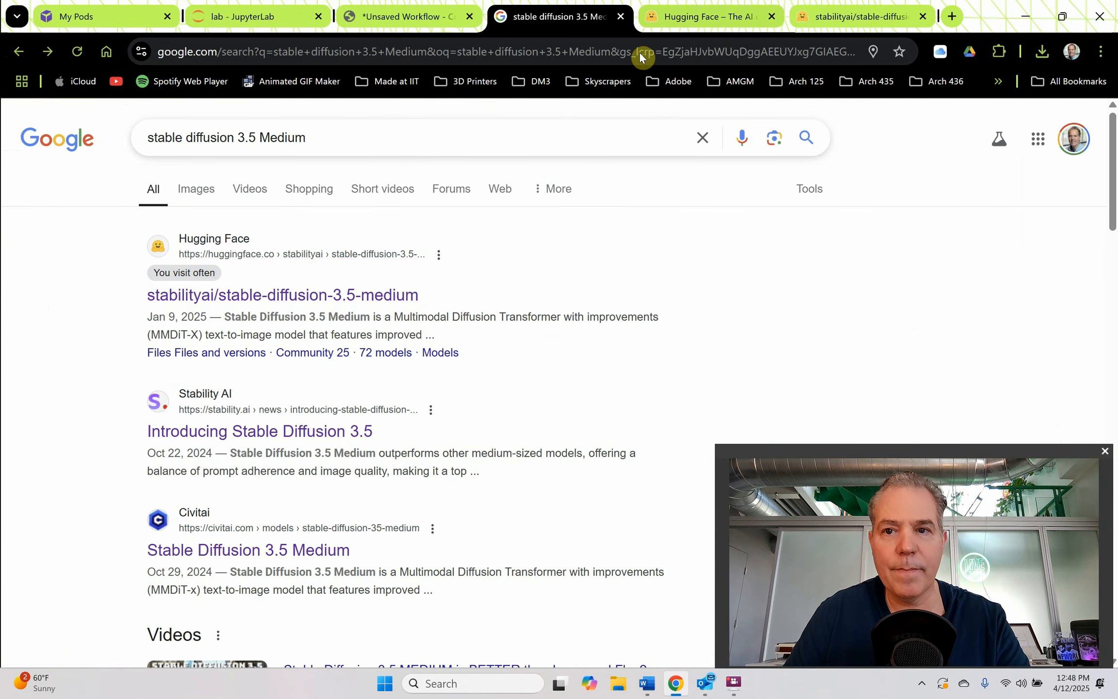
pyautogui.moveTo(824, 15); pyautogui.dragTo(727, 19)
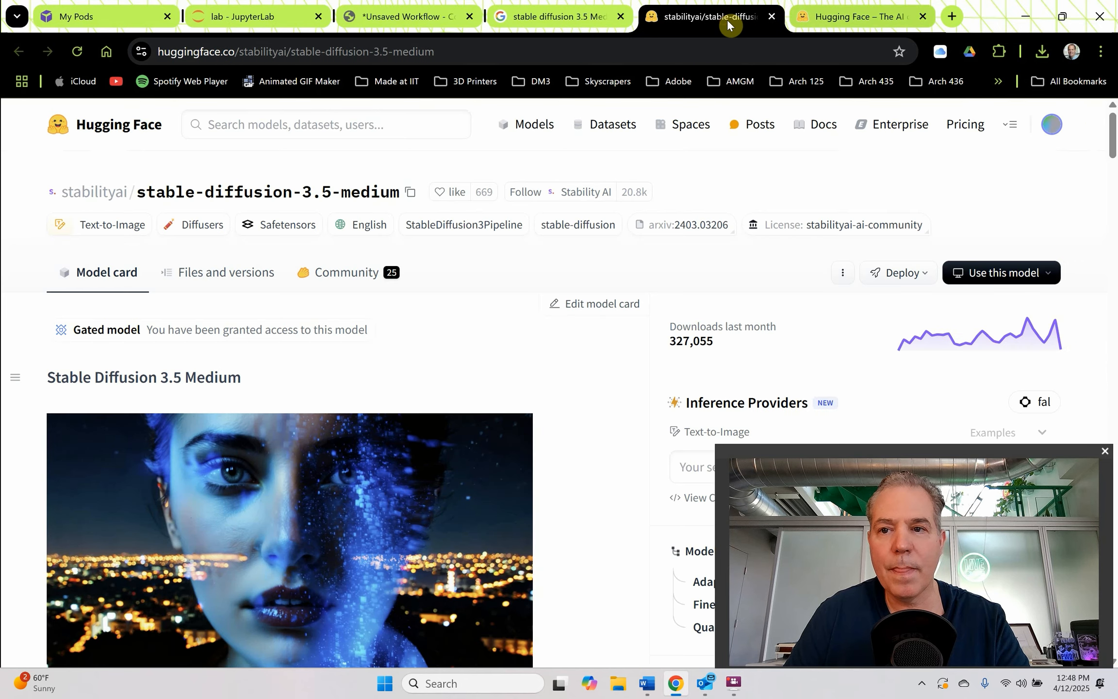
pyautogui.click(924, 16)
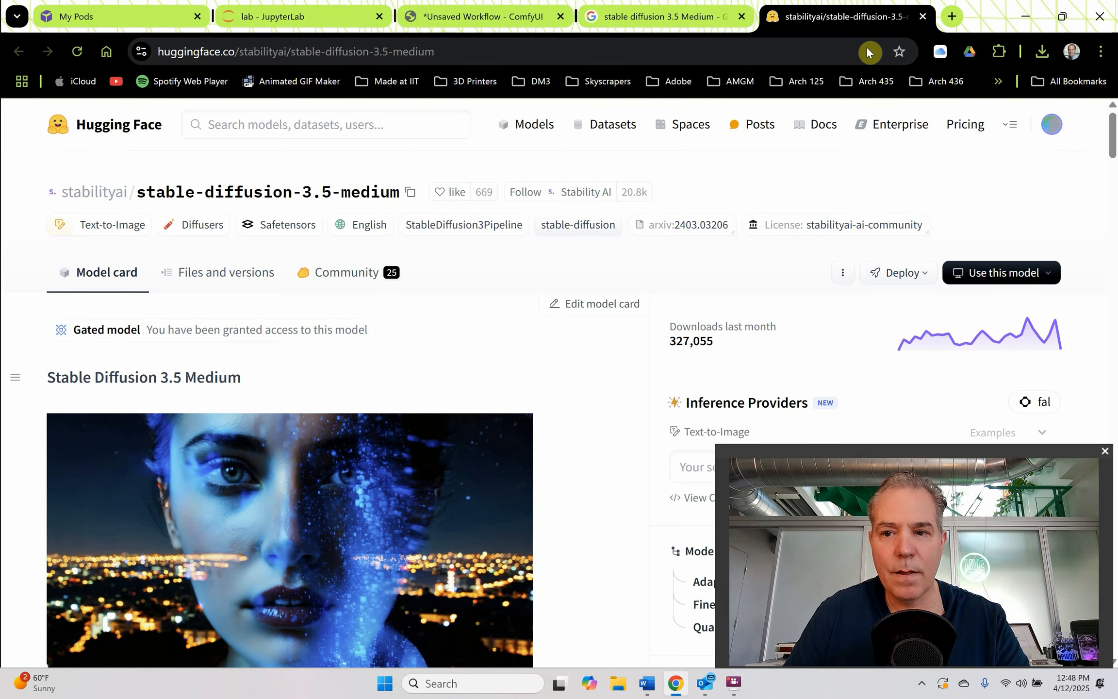
# - Copy the download link of sd3.5_medium.safetensors from the model repository's file list
pyautogui.click(223, 289)
pyautogui.scroll(-6, 200, 449)
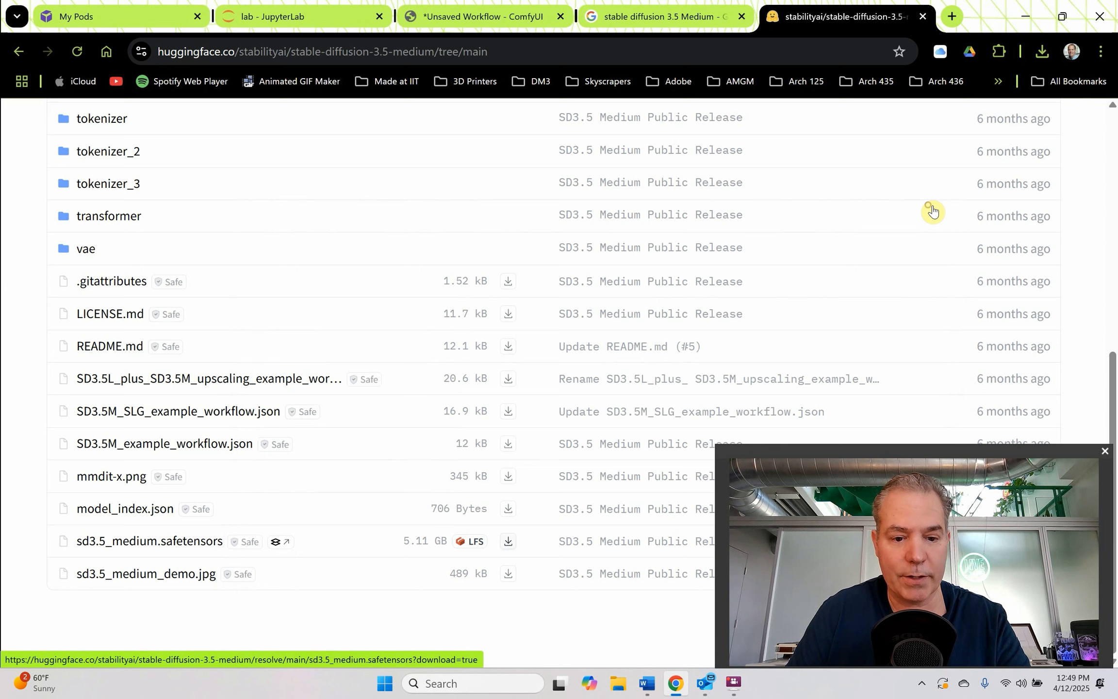
pyautogui.rightClick(509, 541)
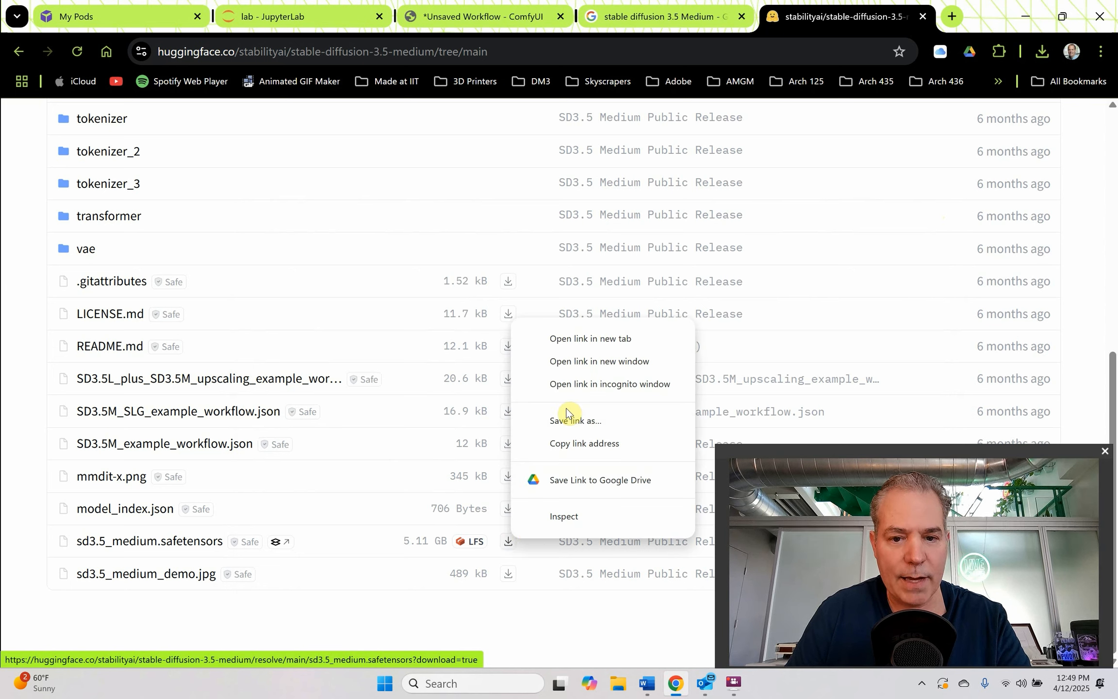
pyautogui.click(582, 444)
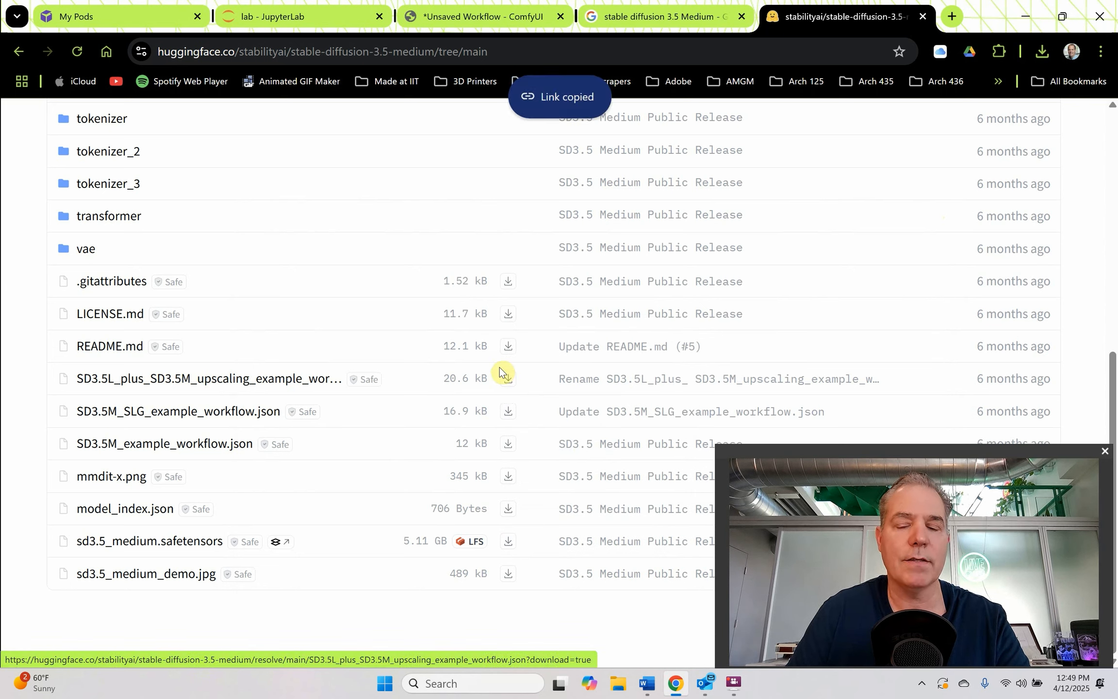
# - Paste the link into a blank browser tab, remove "?download=true", copy the shortened URL, and close that tab
pyautogui.click(952, 16)
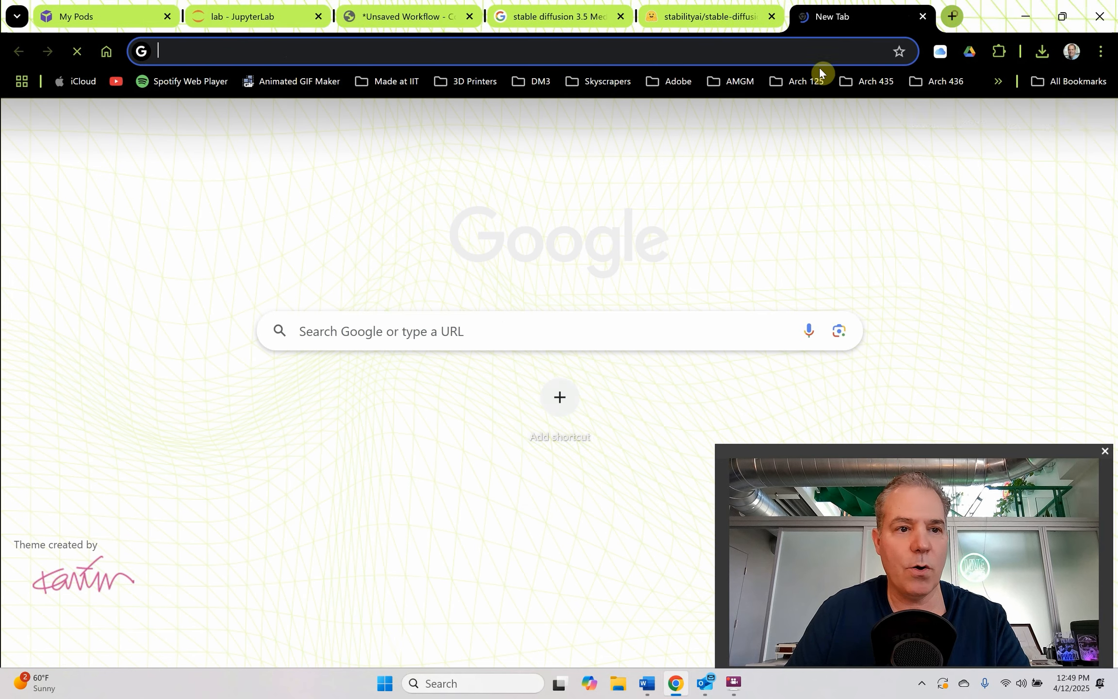
pyautogui.hotkey('ctrl', 'v')
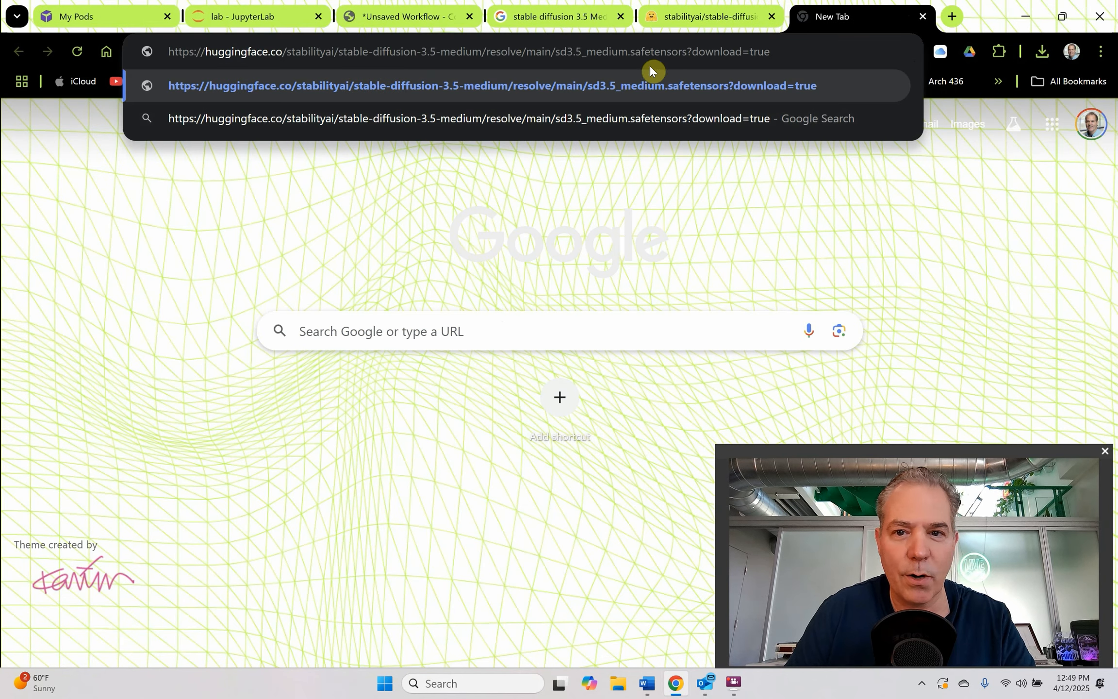
pyautogui.moveTo(759, 43); pyautogui.dragTo(770, 46)
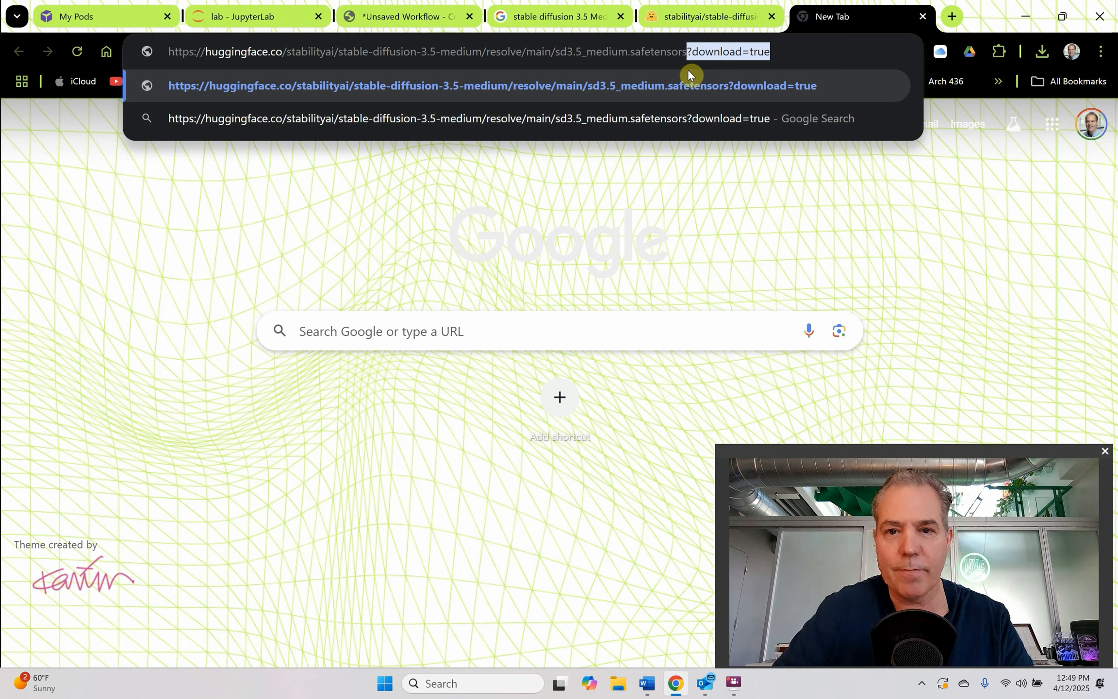
pyautogui.press('BackSpace')
pyautogui.moveTo(695, 51); pyautogui.dragTo(154, 51)
pyautogui.hotkey('ctrl', 'c')
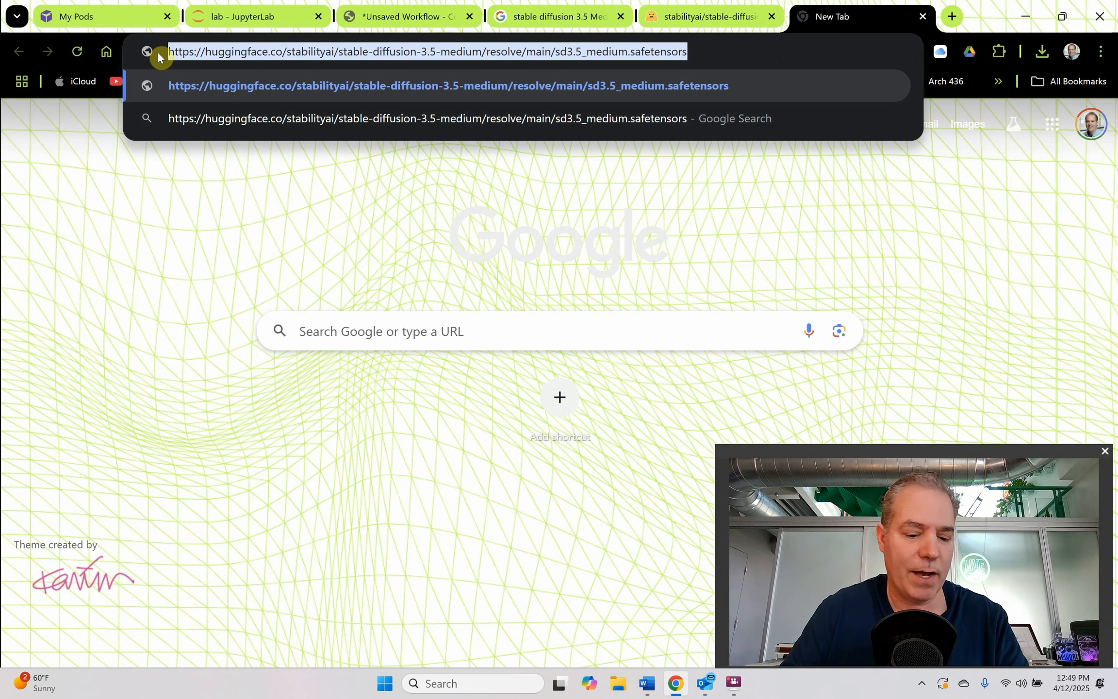
pyautogui.press('Escape')
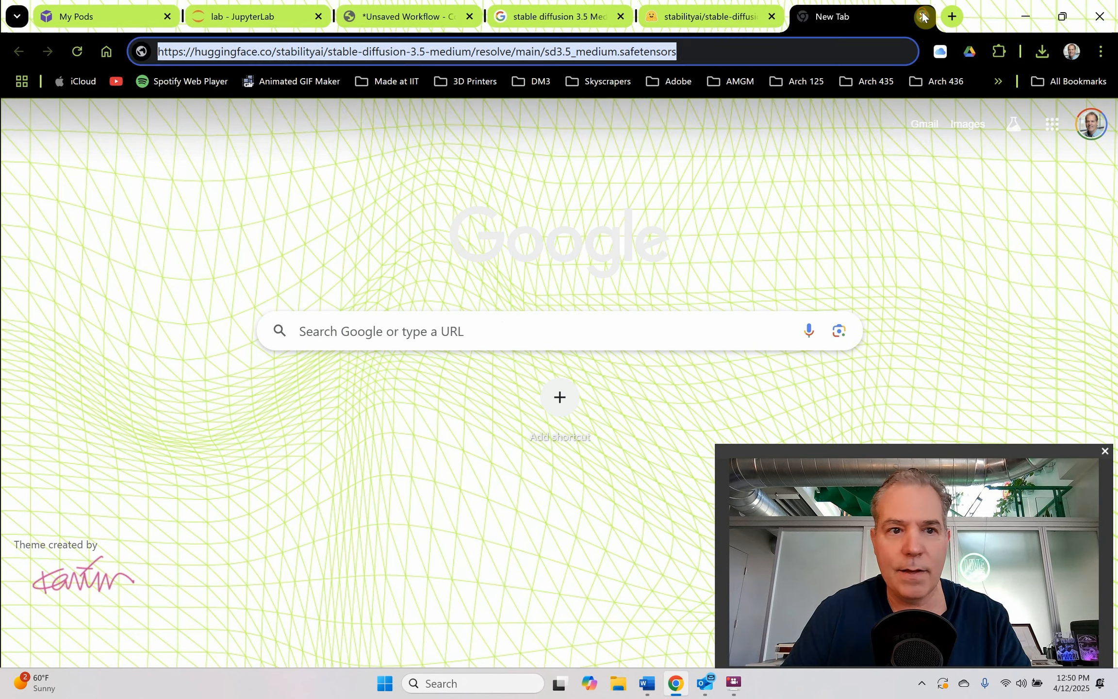
pyautogui.click(923, 16)
# - Close the running terminal in JupyterLab and open a new terminal in the workspace folder
pyautogui.click(292, 18)
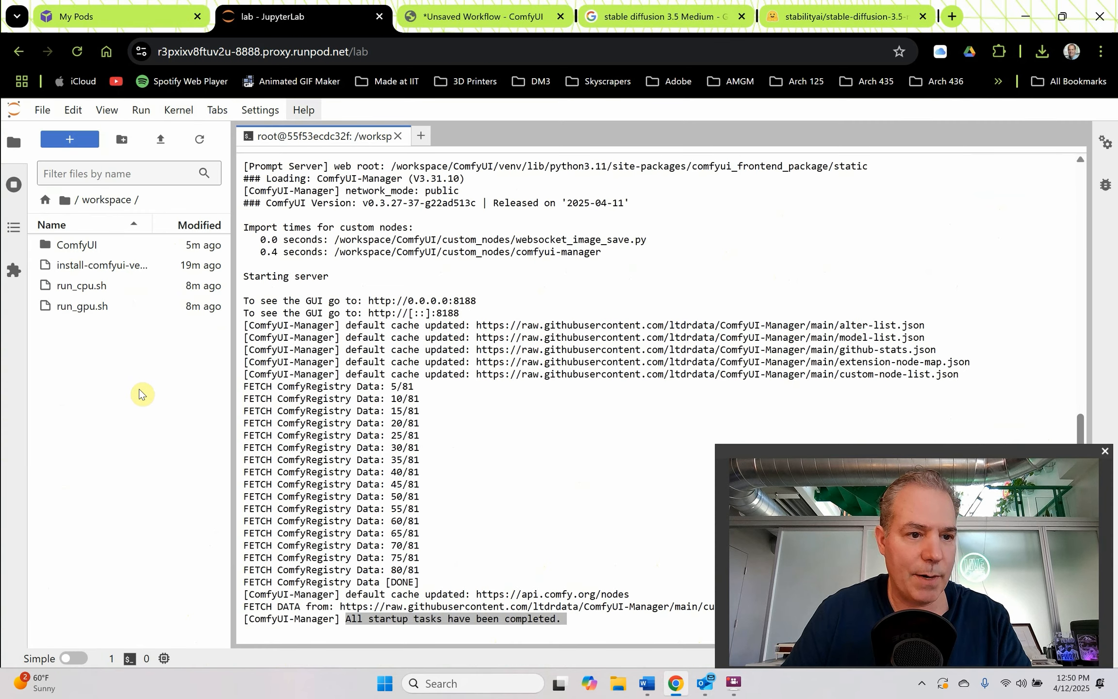
pyautogui.click(430, 139)
pyautogui.click(400, 137)
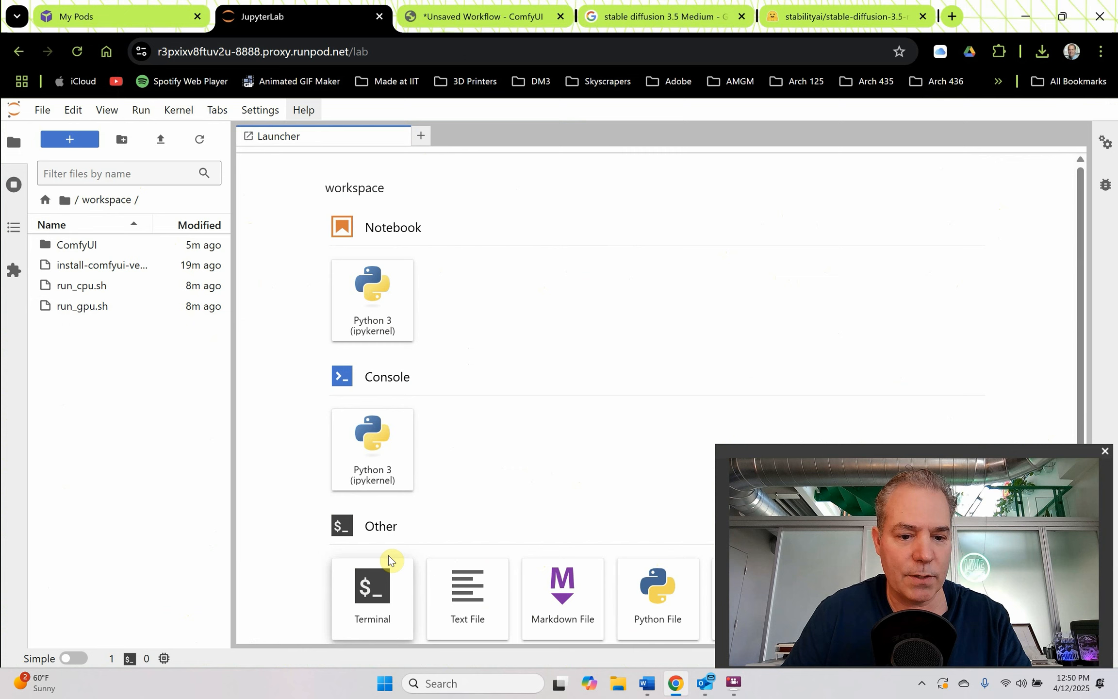
pyautogui.click(391, 571)
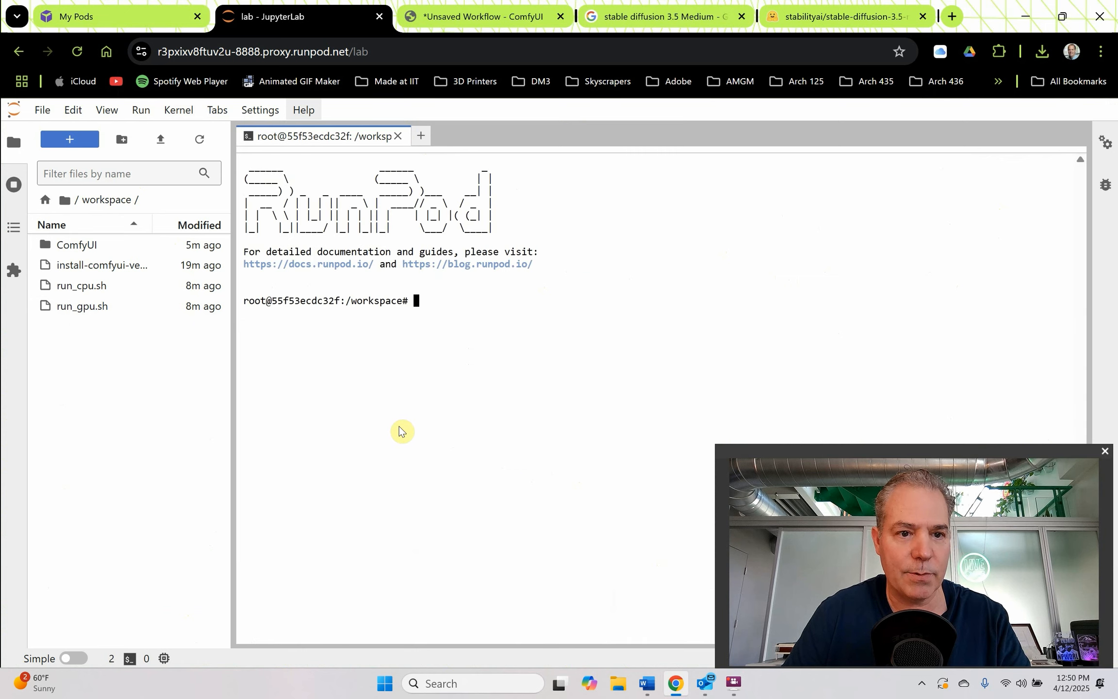
# - Try to download sd3.5_medium.safetensors by running wget with the copied Hugging Face URL
pyautogui.write('w')
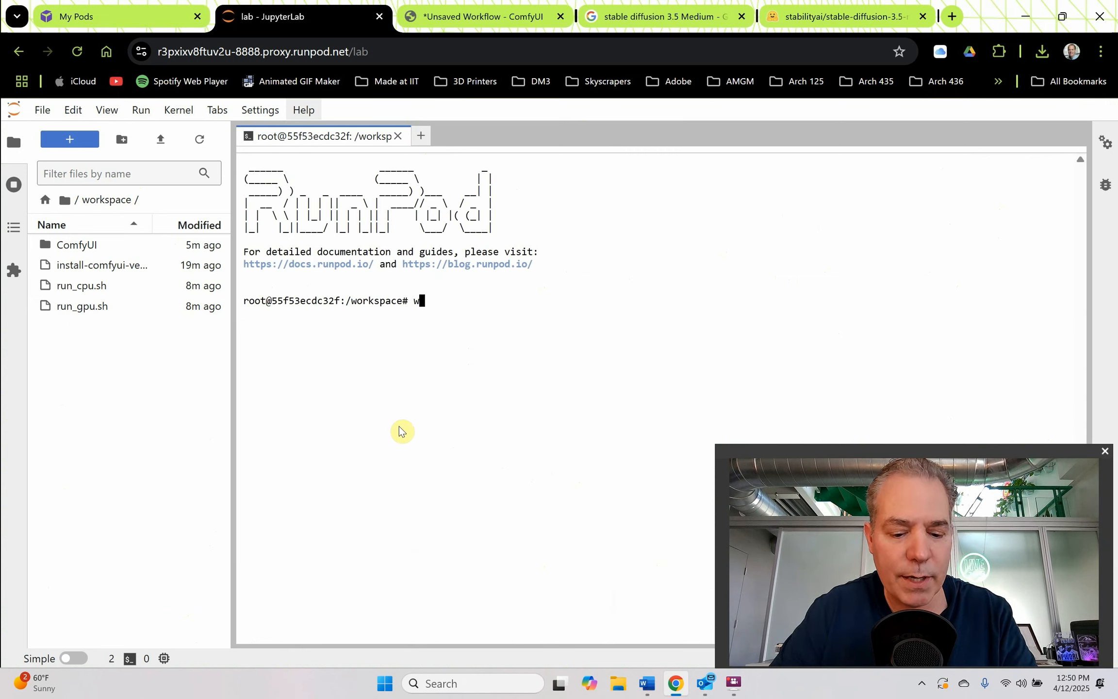
pyautogui.write('get')
pyautogui.hotkey('ctrl', 'v')
pyautogui.press('Return')
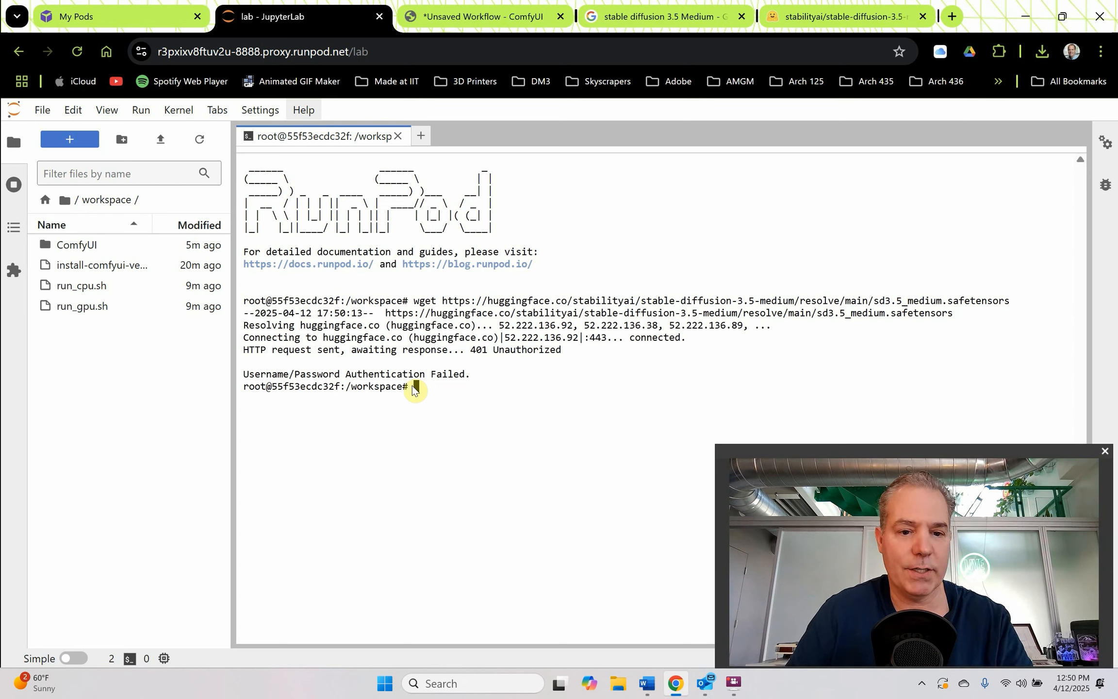
# - Switch to ComfyUi_Workflows.docx in Word and copy "huggingface-cli download" from the example in the Hugging Face Section
pyautogui.click(648, 683)
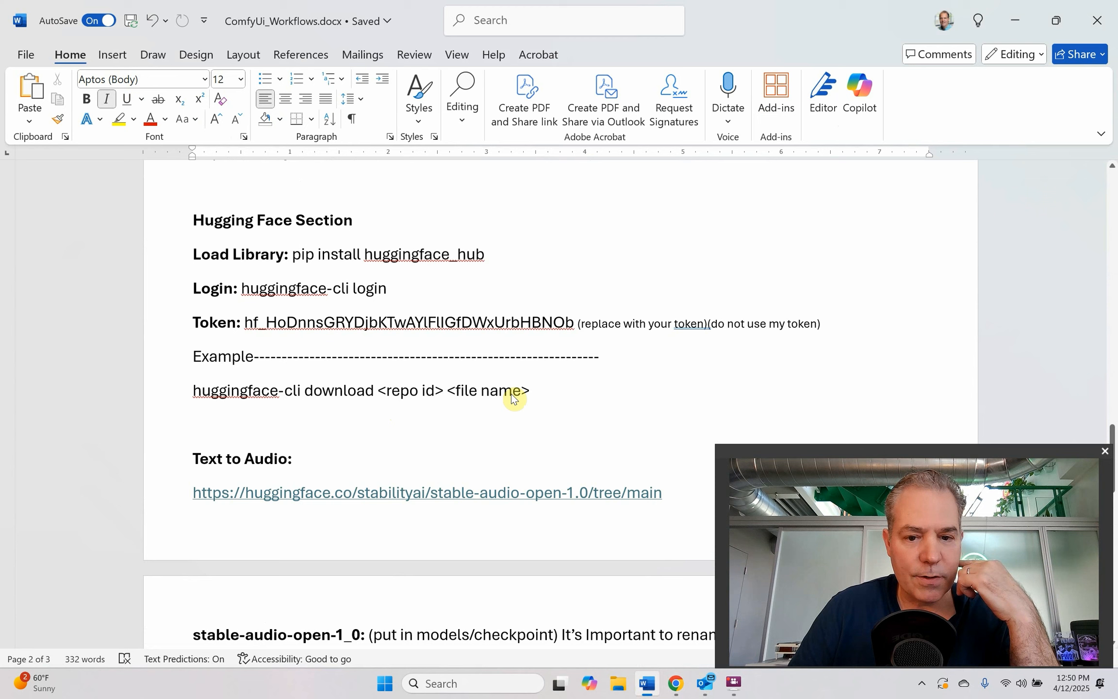
pyautogui.moveTo(532, 391); pyautogui.dragTo(193, 379)
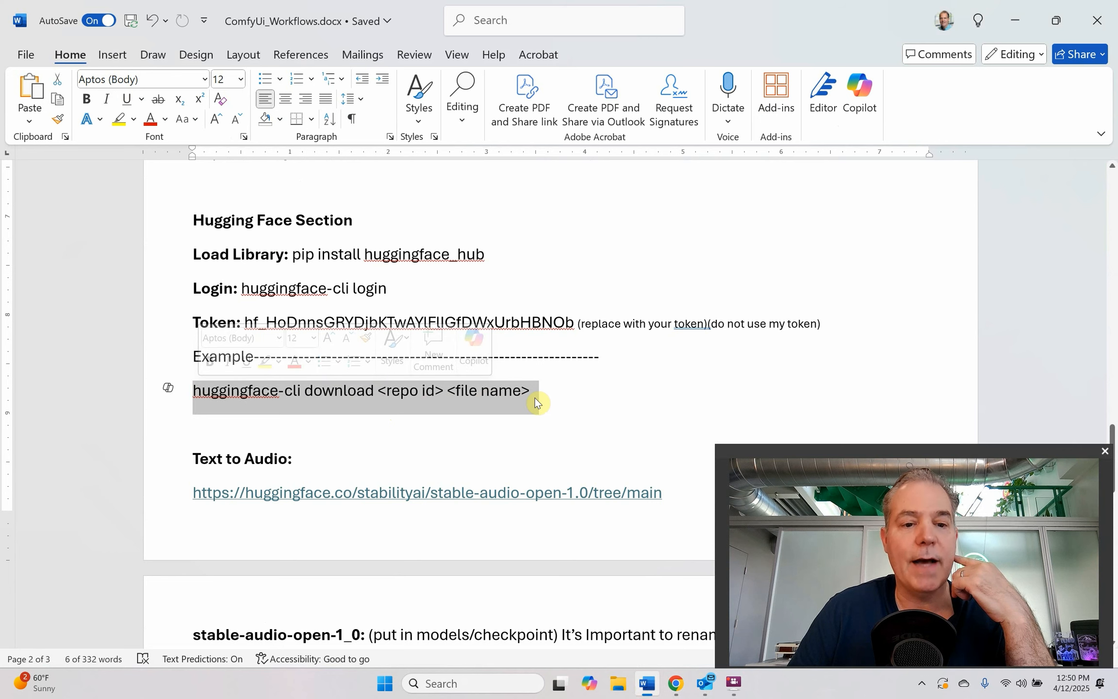
pyautogui.click(402, 455)
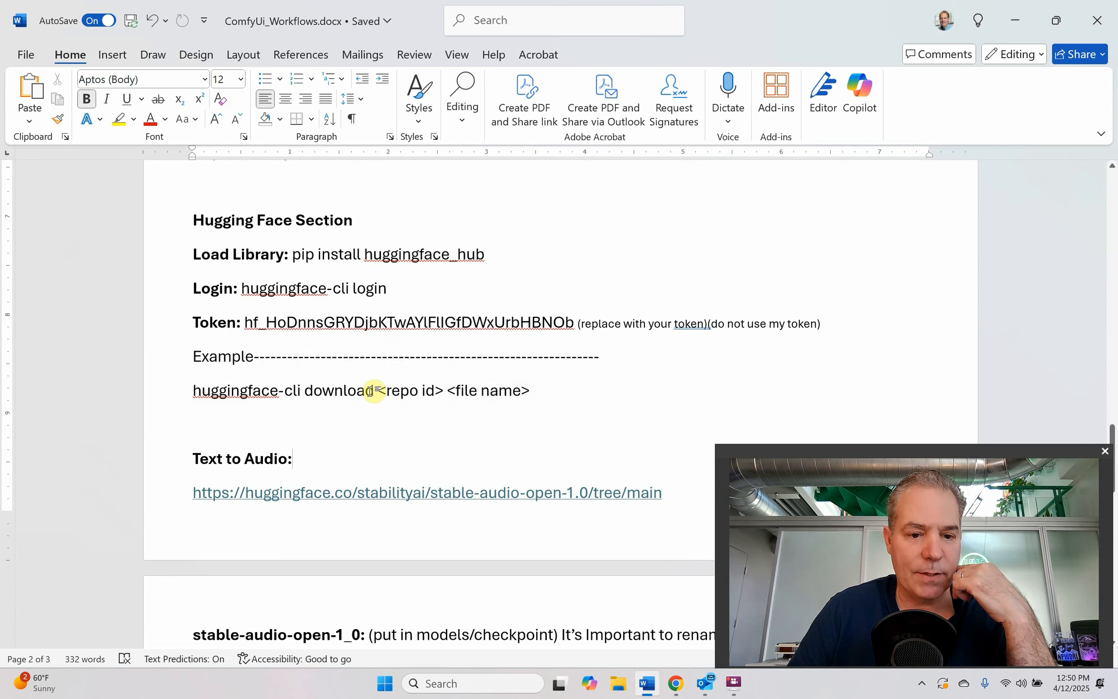
pyautogui.moveTo(383, 390); pyautogui.dragTo(225, 394)
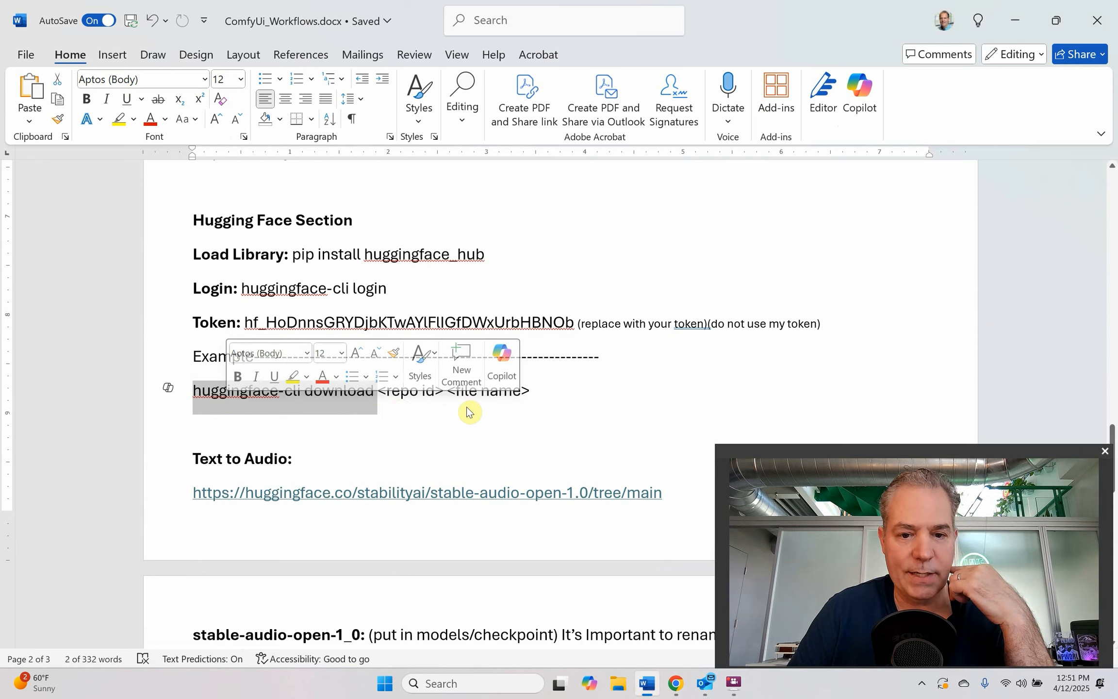
pyautogui.click(420, 426)
pyautogui.moveTo(374, 390); pyautogui.dragTo(219, 397)
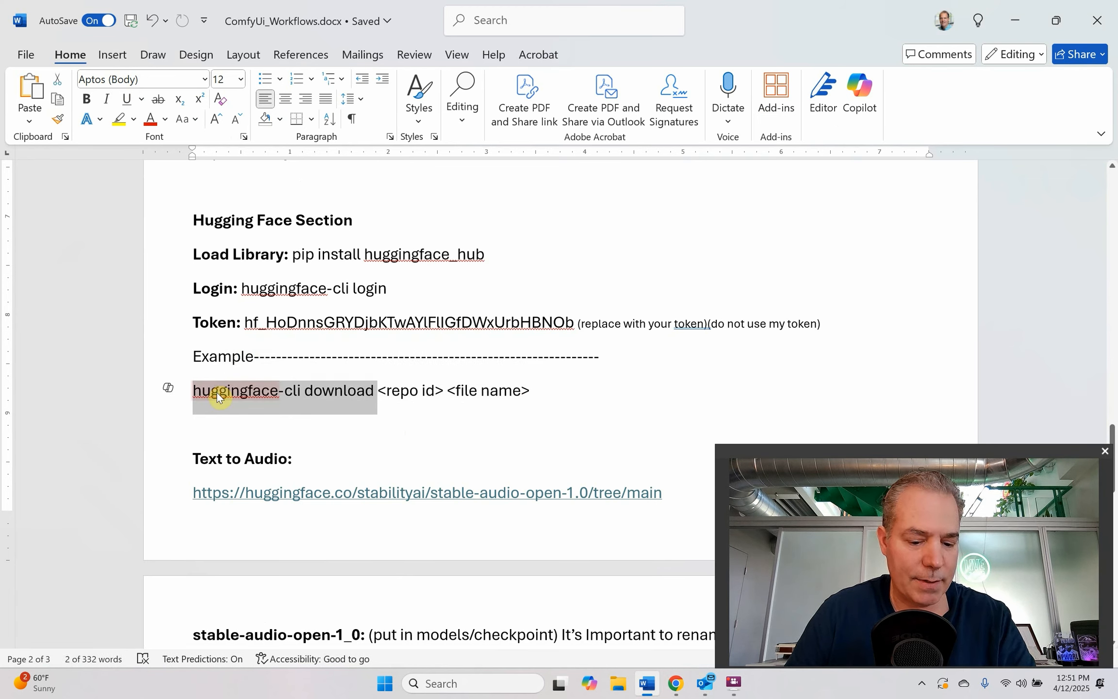
# - Add the line "huggingface-cli download" below the SD3.5_Checkpoint_Model link in the document
pyautogui.scroll(15, 219, 394)
pyautogui.scroll(10, 220, 391)
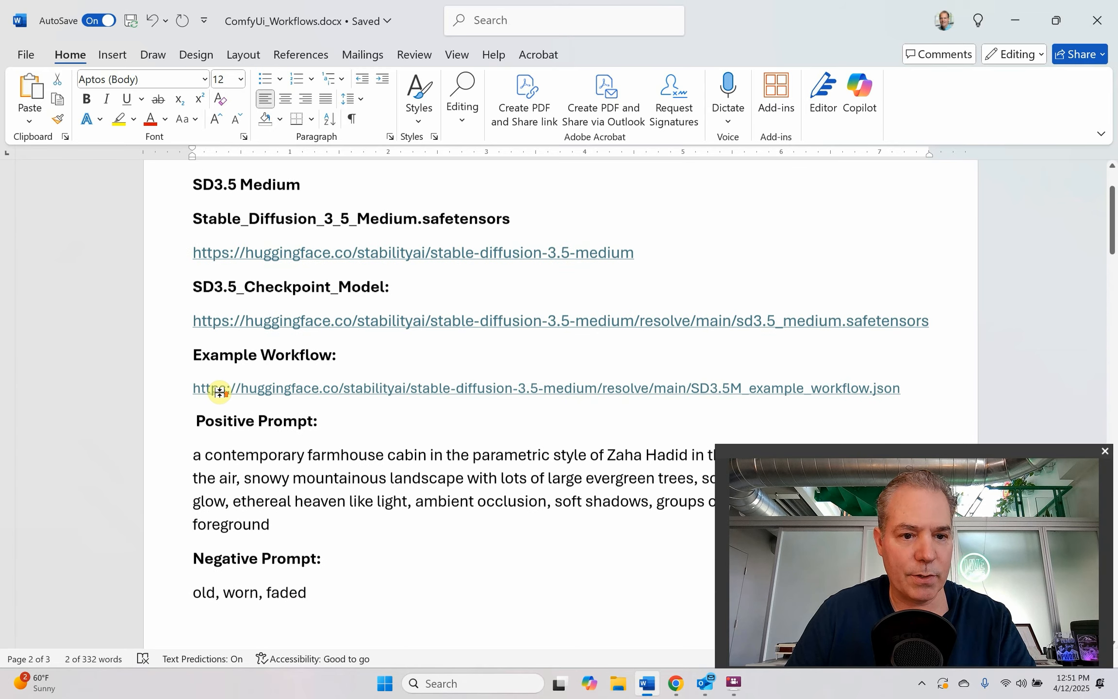
pyautogui.scroll(-3, 219, 391)
pyautogui.scroll(-1, 272, 425)
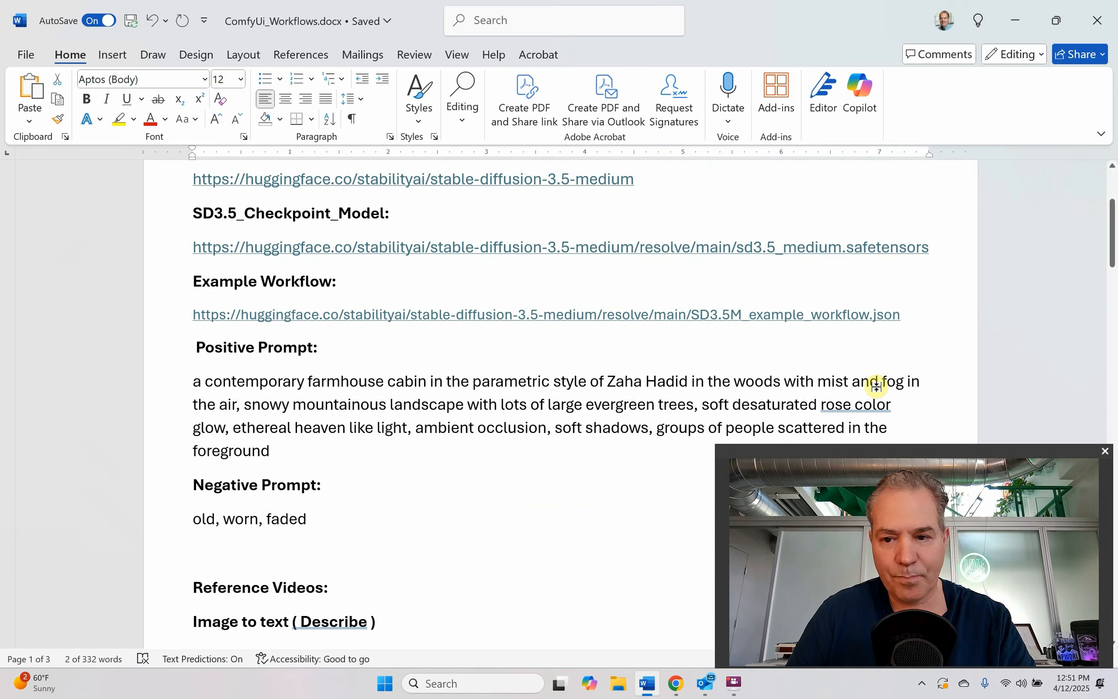
pyautogui.click(934, 243)
pyautogui.press('Return')
pyautogui.write('huggingface-cli download')
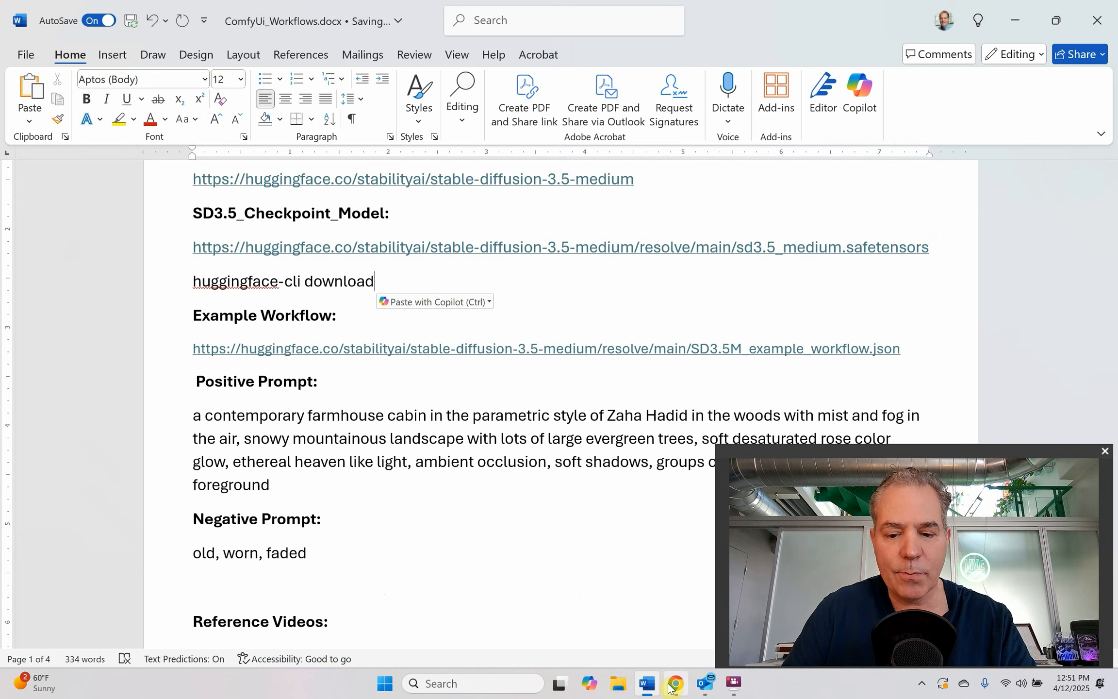
# - Copy the repo ID stabilityai/stable-diffusion-3.5-medium from Hugging Face and append it to the download command in Word
pyautogui.click(670, 685)
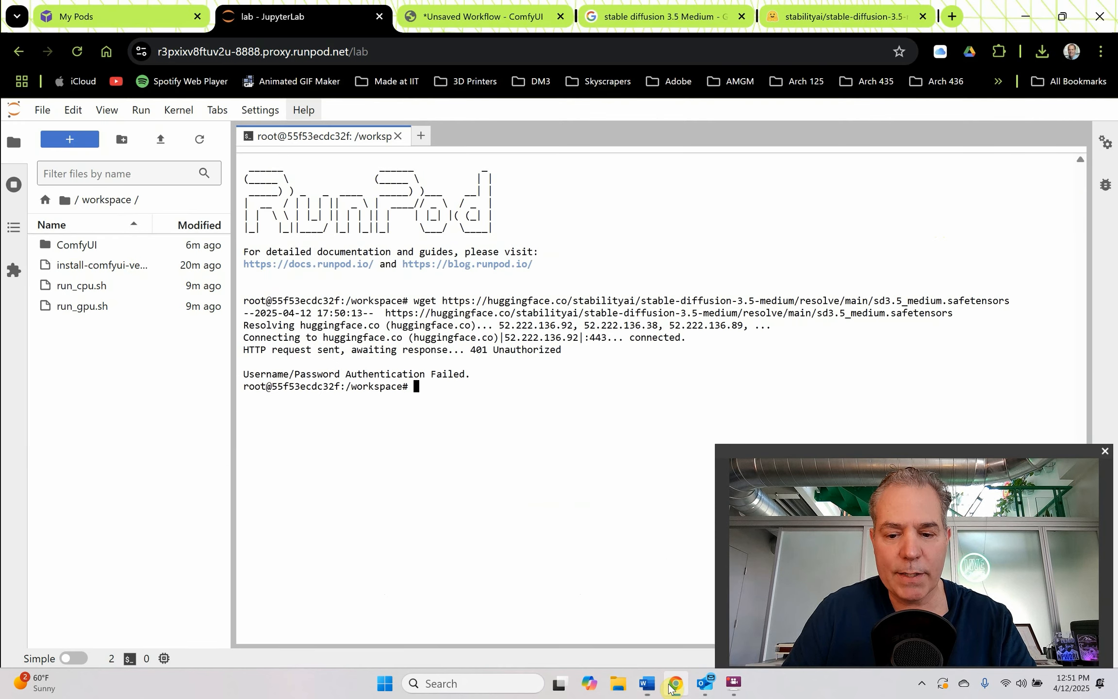
pyautogui.click(830, 15)
pyautogui.scroll(6, 439, 257)
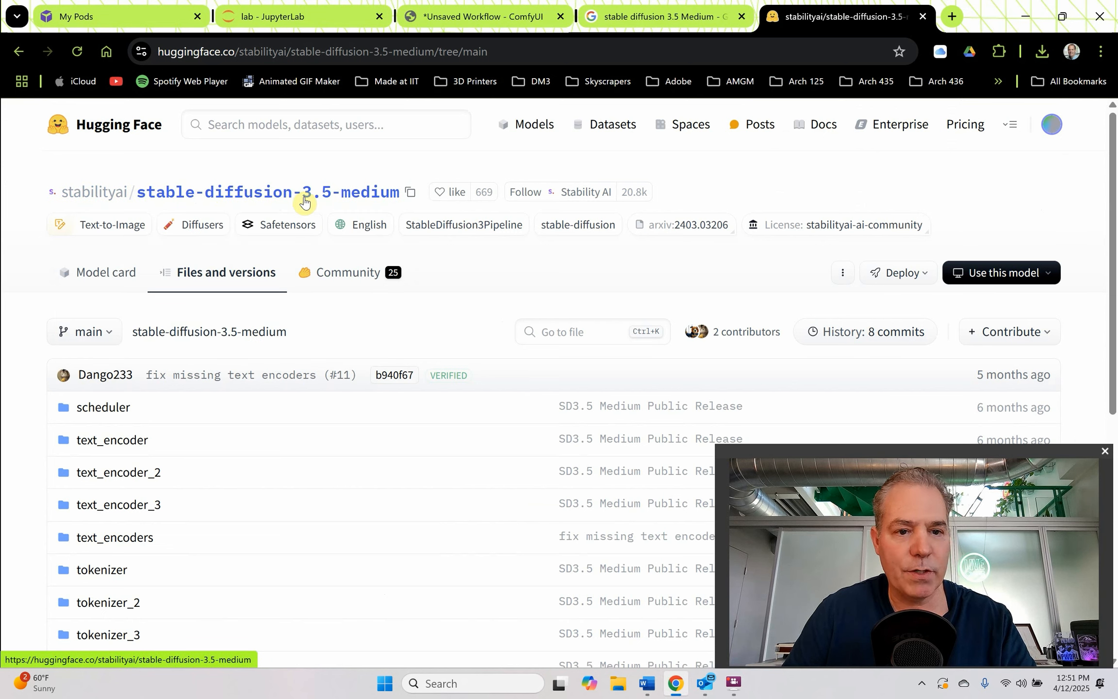
pyautogui.click(411, 194)
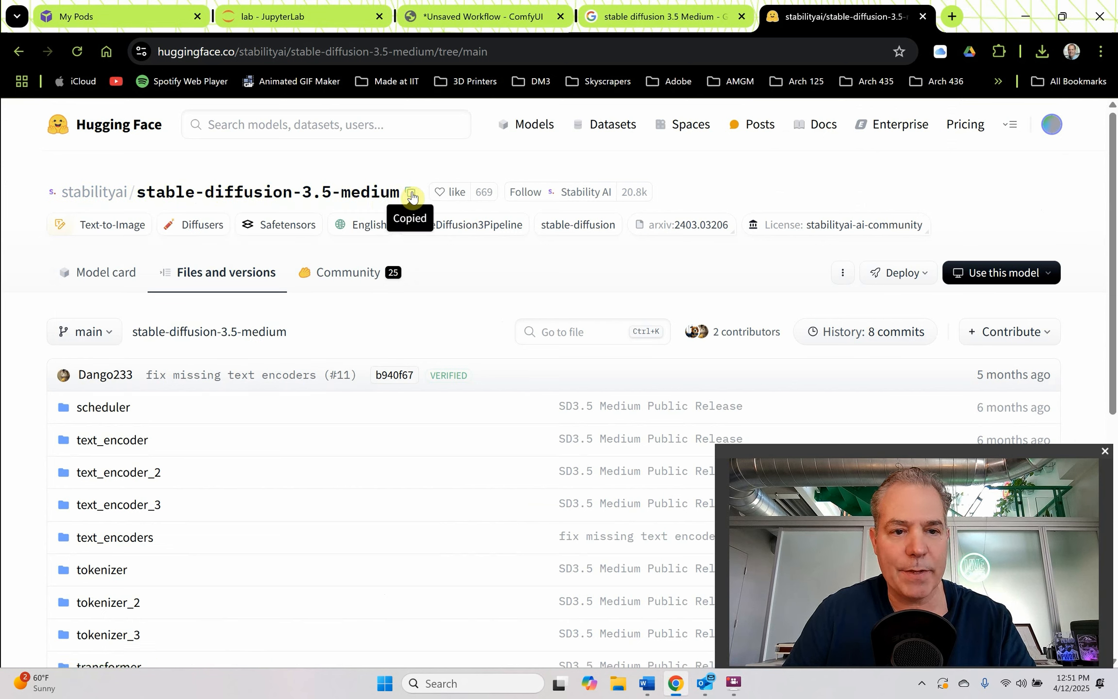
pyautogui.hotkey('alt', 'Tab')
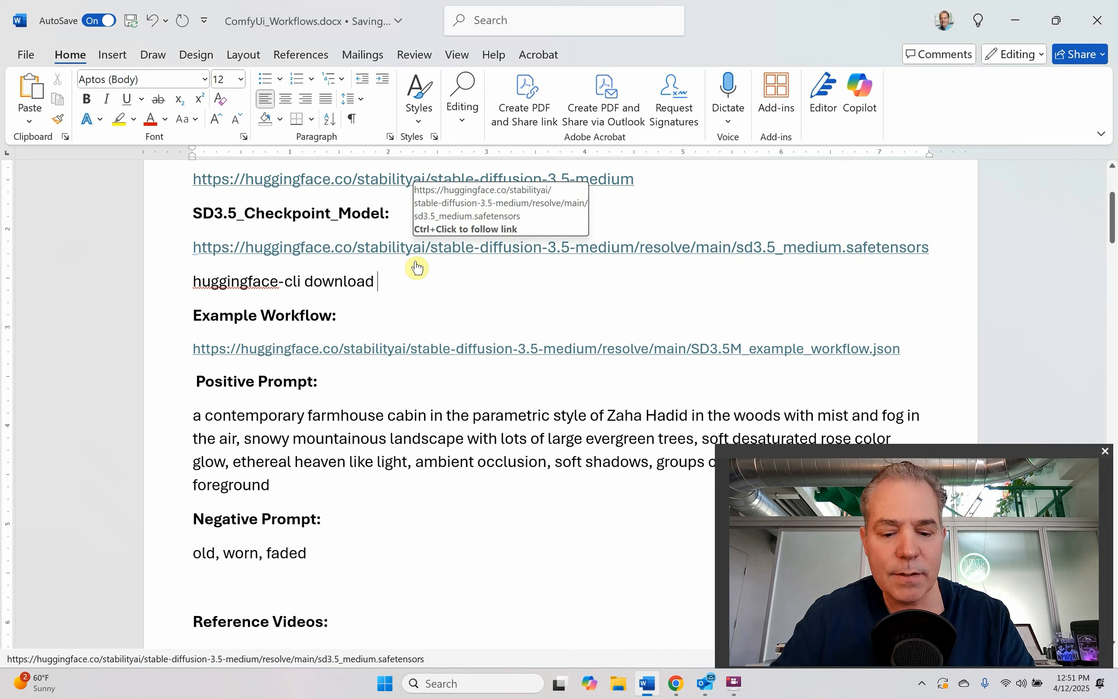
pyautogui.hotkey('ctrl', 'v')
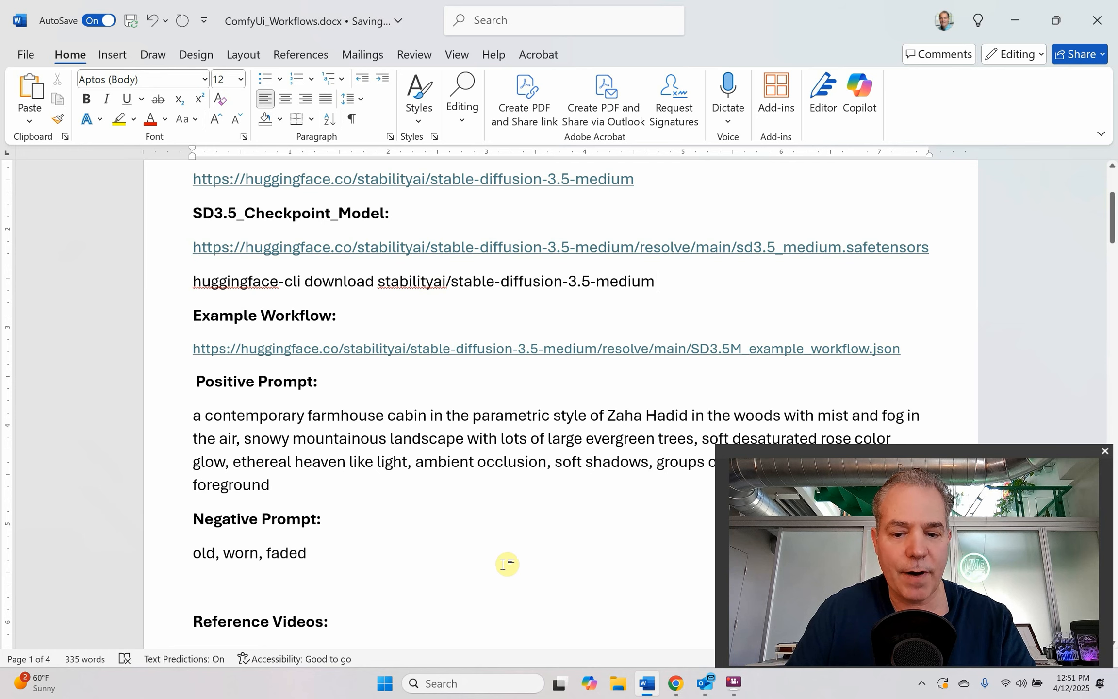
# - Copy the file name sd3.5_medium.safetensors from the Hugging Face file list and append it to the download command in Word
pyautogui.click(675, 685)
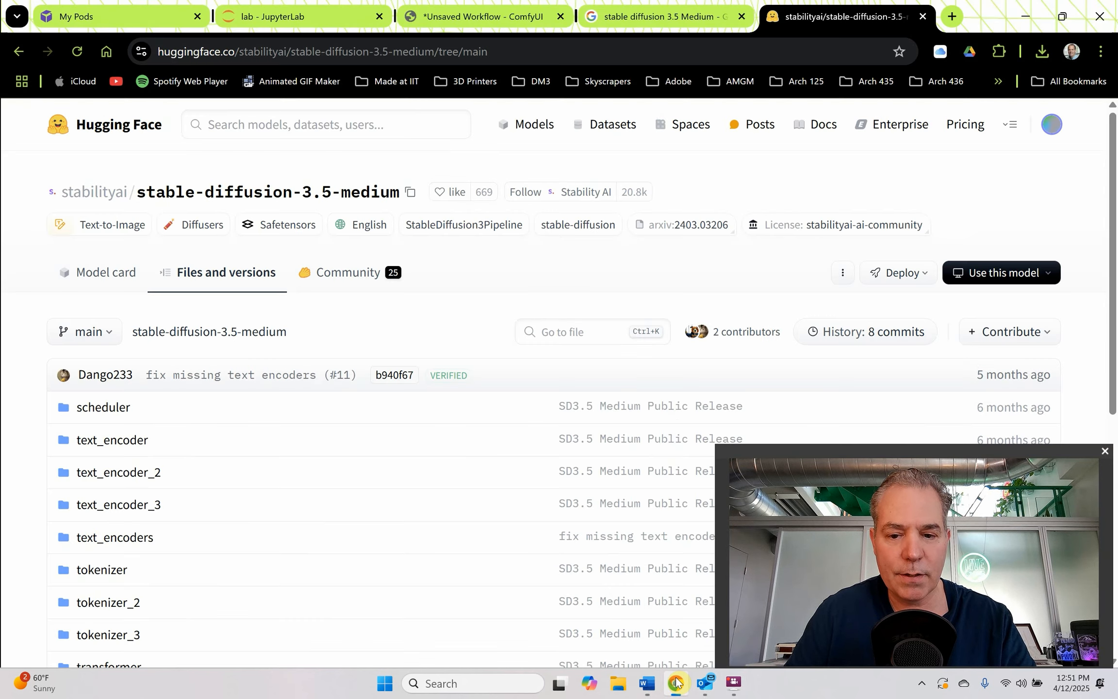
pyautogui.scroll(-7, 121, 537)
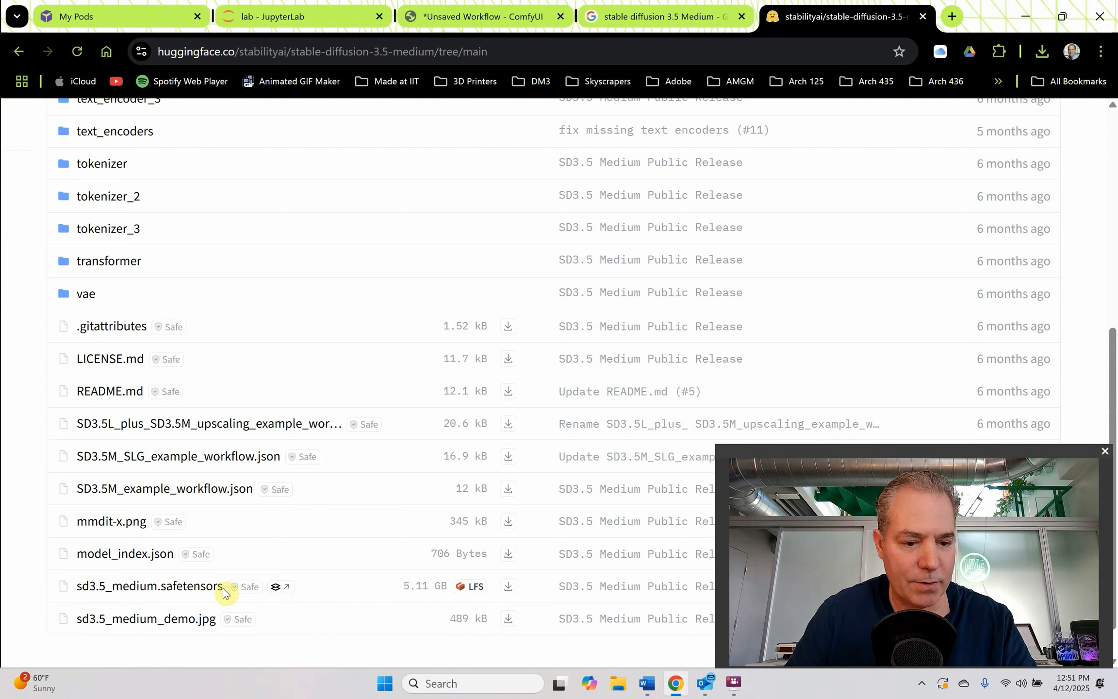
pyautogui.moveTo(222, 588); pyautogui.dragTo(73, 588)
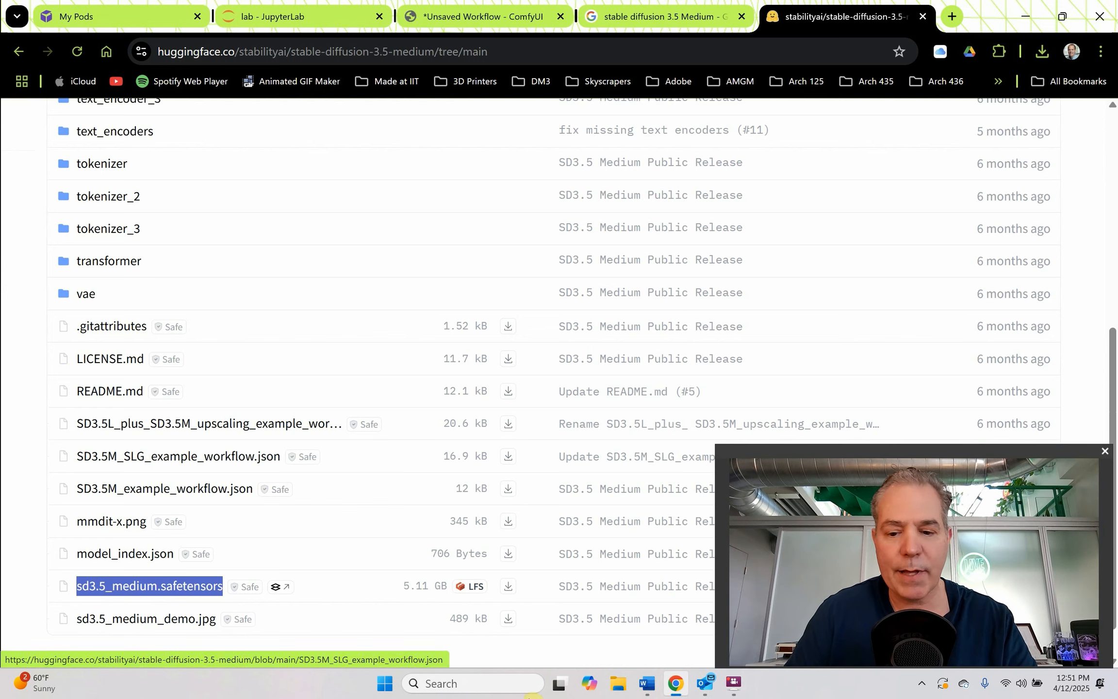
pyautogui.click(647, 683)
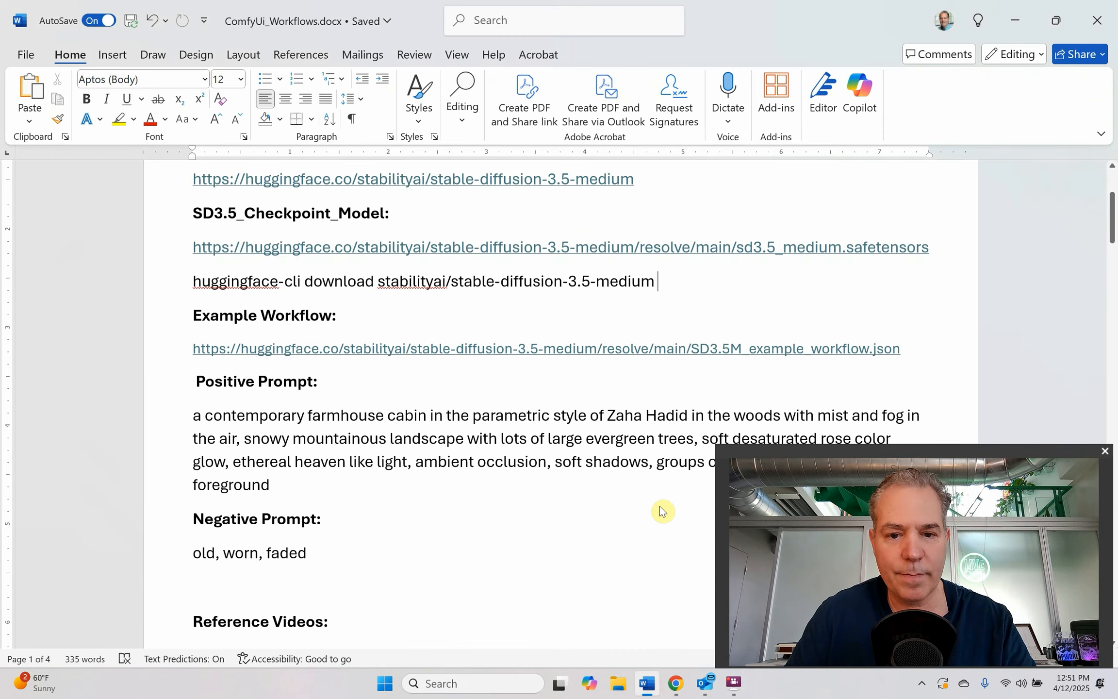
pyautogui.rightClick(657, 282)
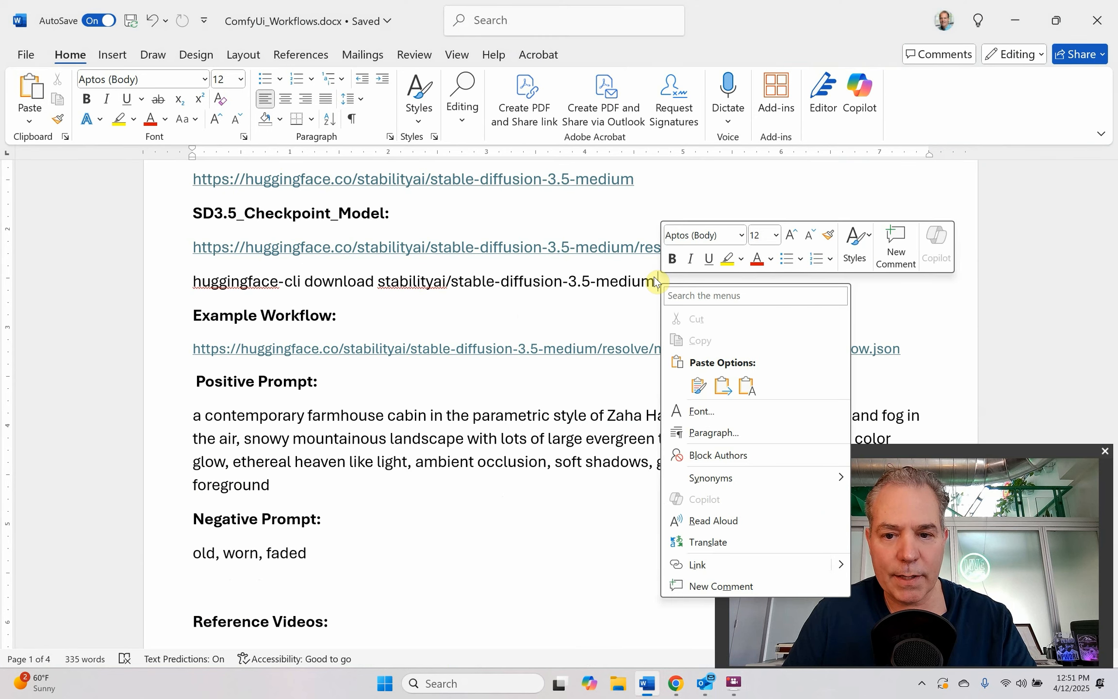
pyautogui.click(744, 384)
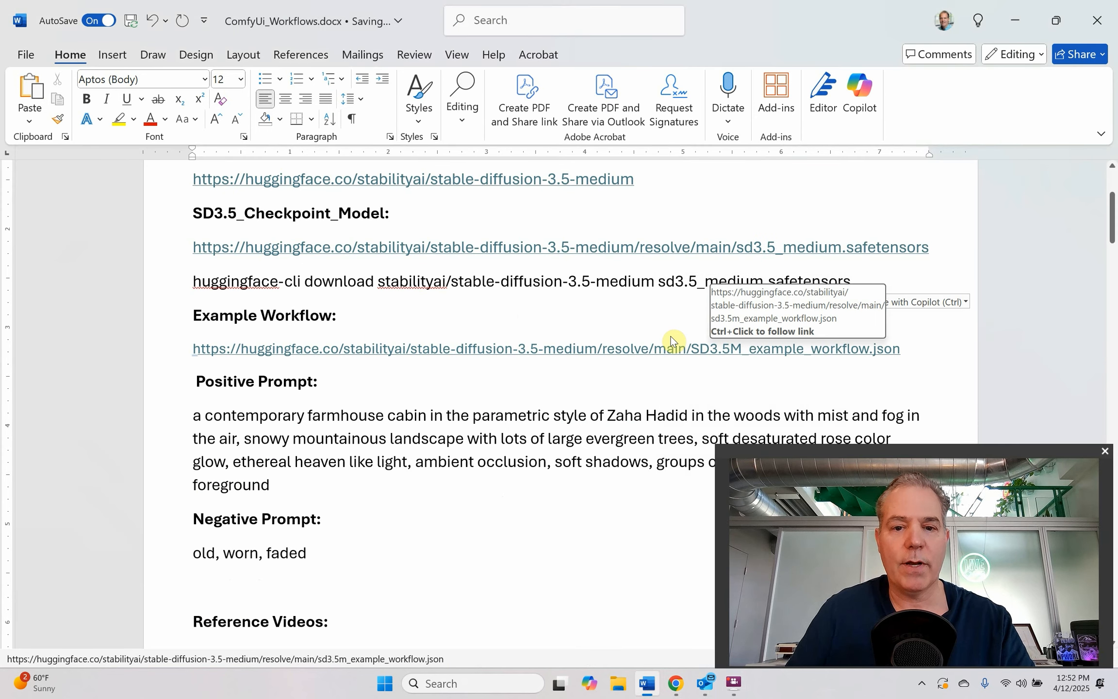
pyautogui.press('Return')
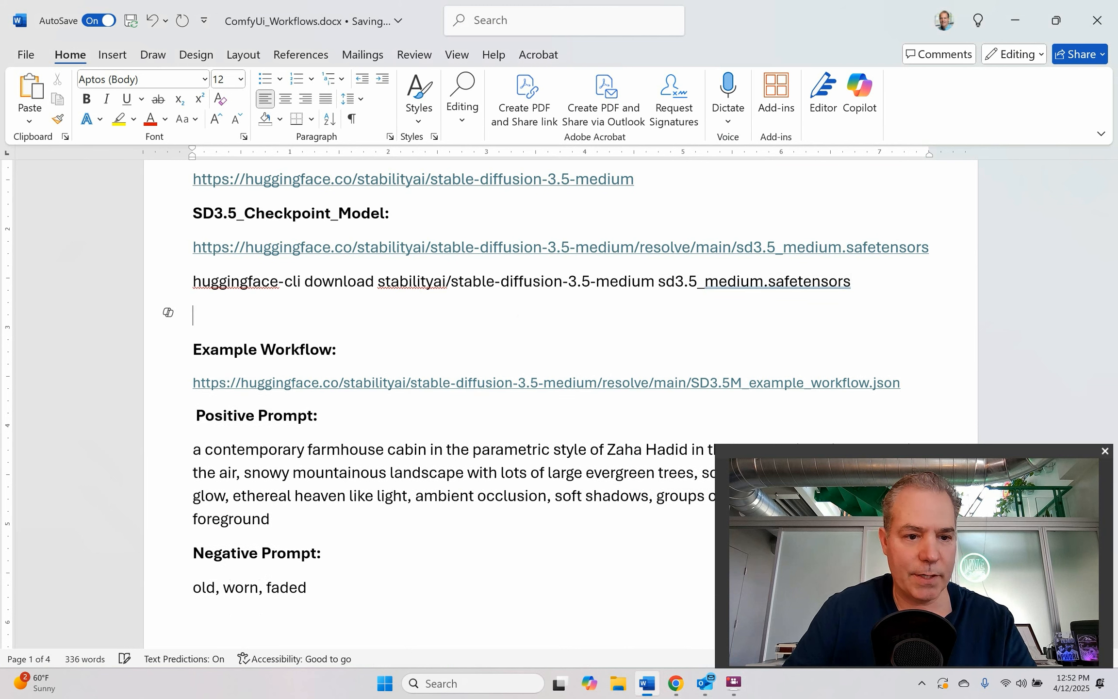
pyautogui.press('Down')
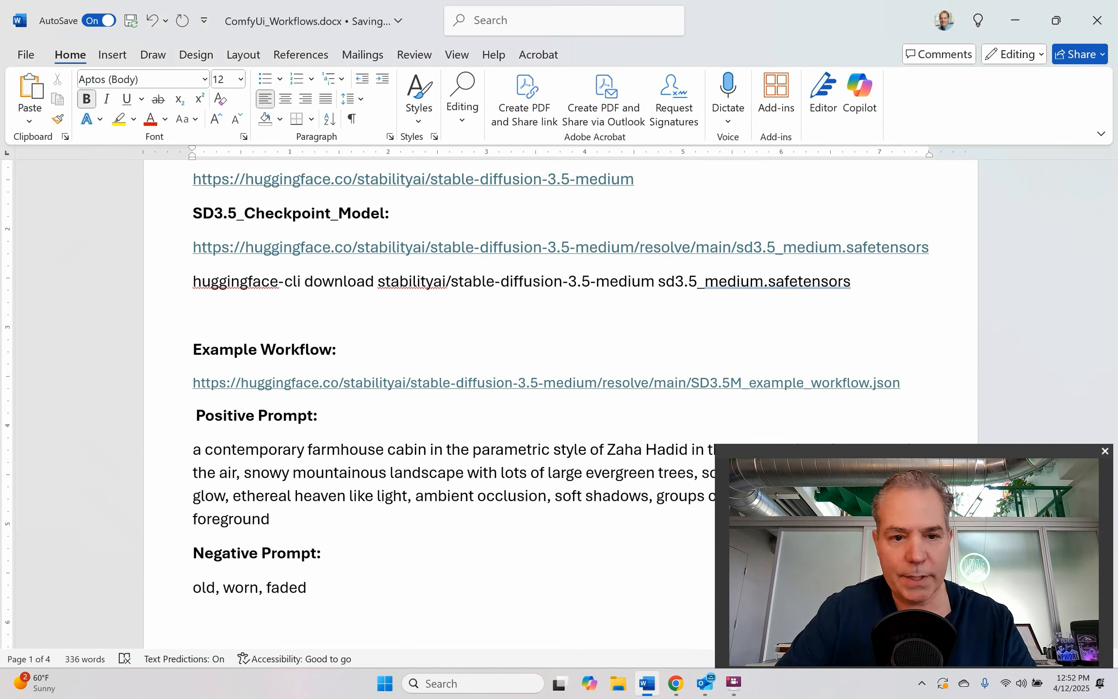
pyautogui.press('BackSpace')
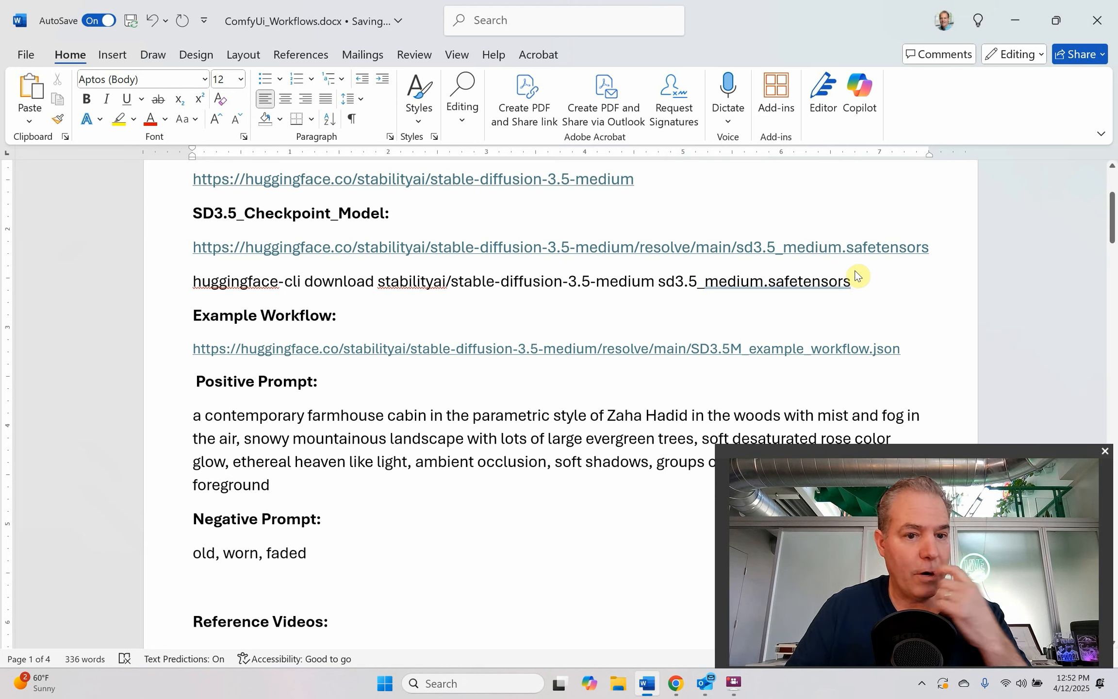
# - Copy the command "pip install huggingface_hub" from the Hugging Face Section of ComfyUi_Workflows.docx
pyautogui.moveTo(841, 282); pyautogui.dragTo(743, 282)
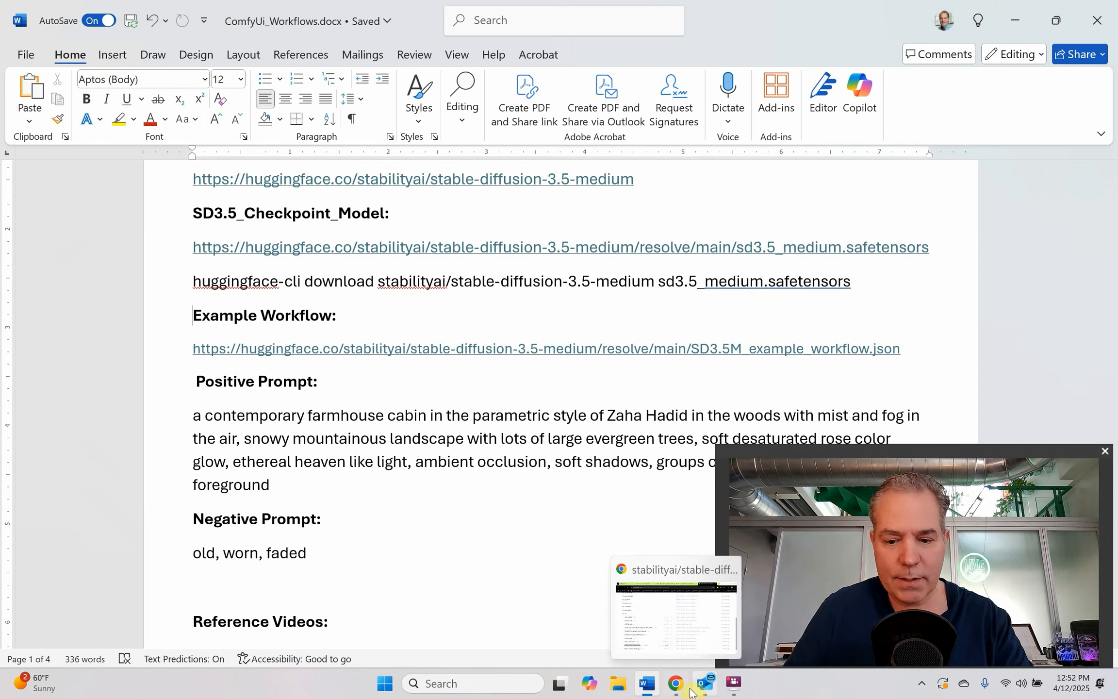
pyautogui.click(643, 681)
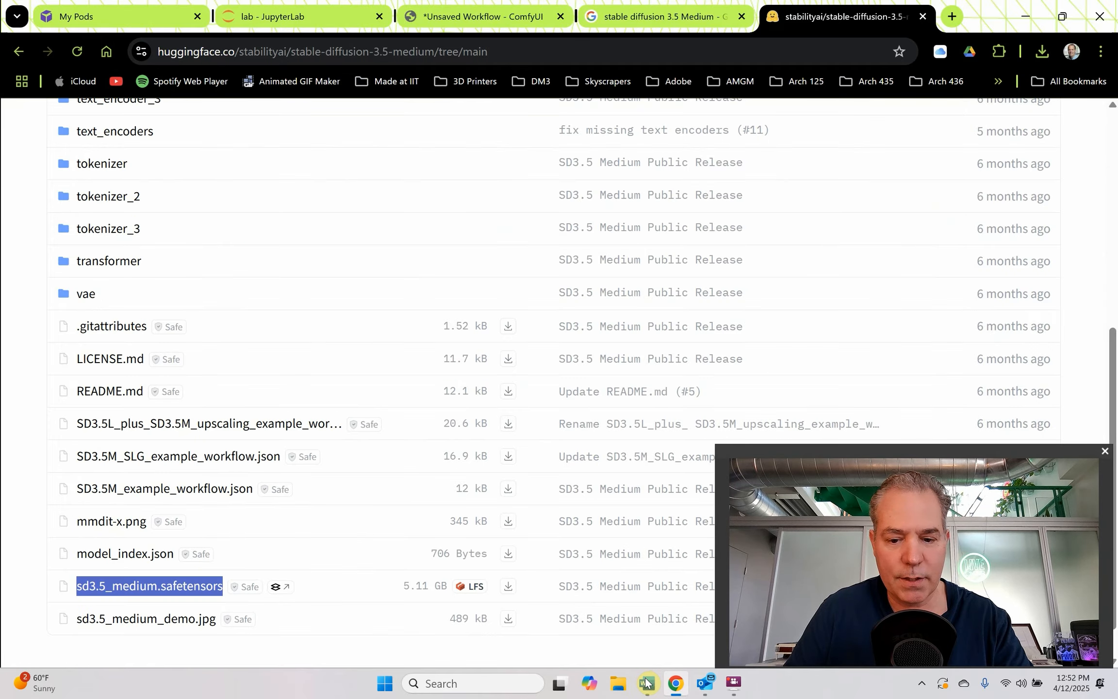
pyautogui.click(645, 682)
pyautogui.scroll(-15, 461, 474)
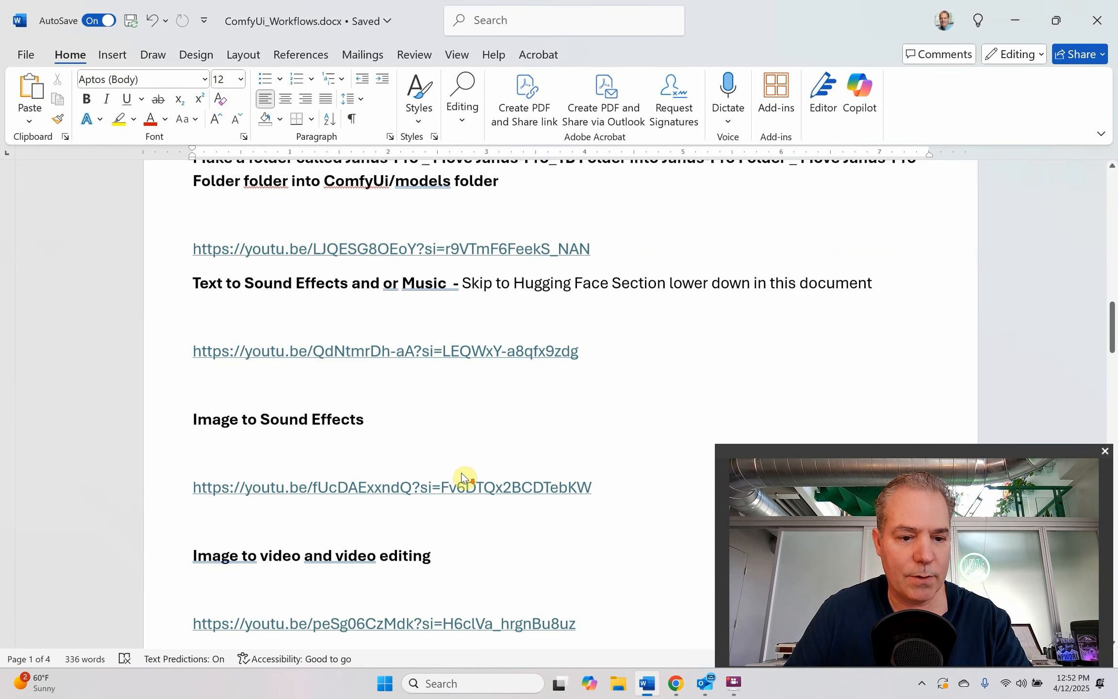
pyautogui.scroll(-20, 461, 475)
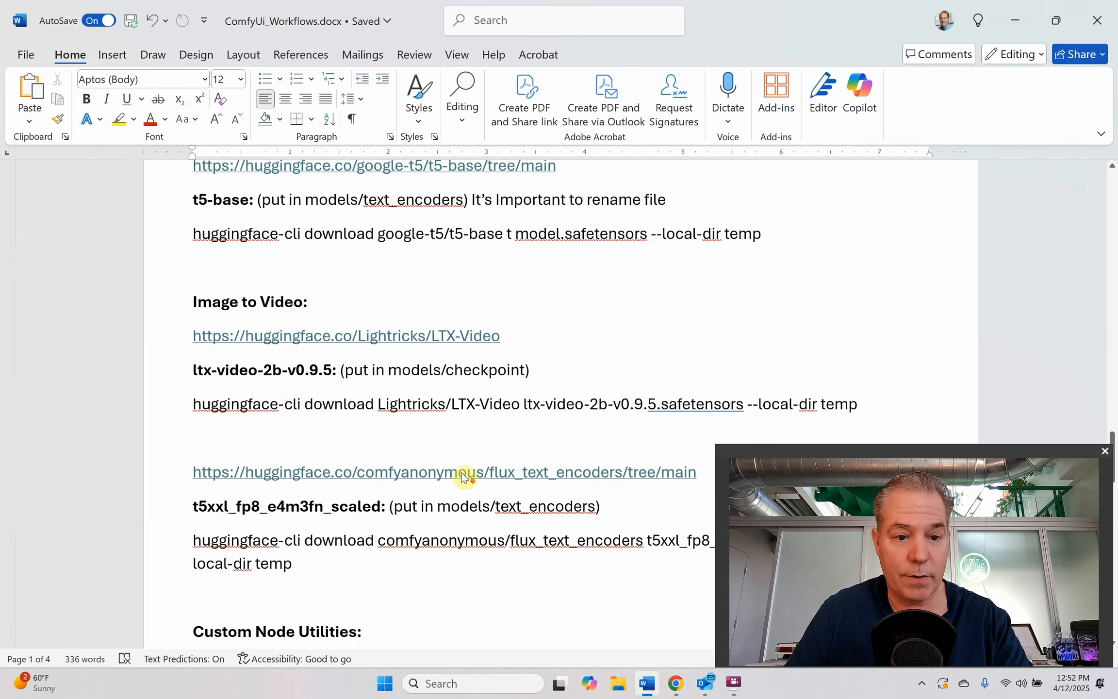
pyautogui.scroll(-10, 461, 475)
pyautogui.scroll(8, 461, 476)
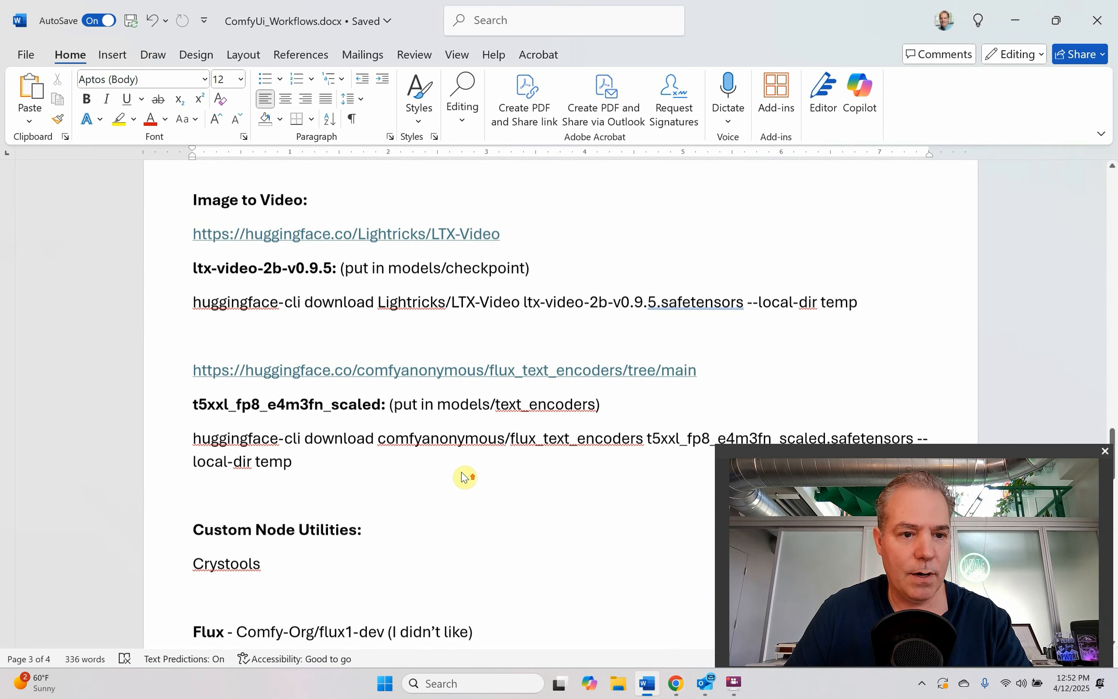
pyautogui.scroll(15, 463, 477)
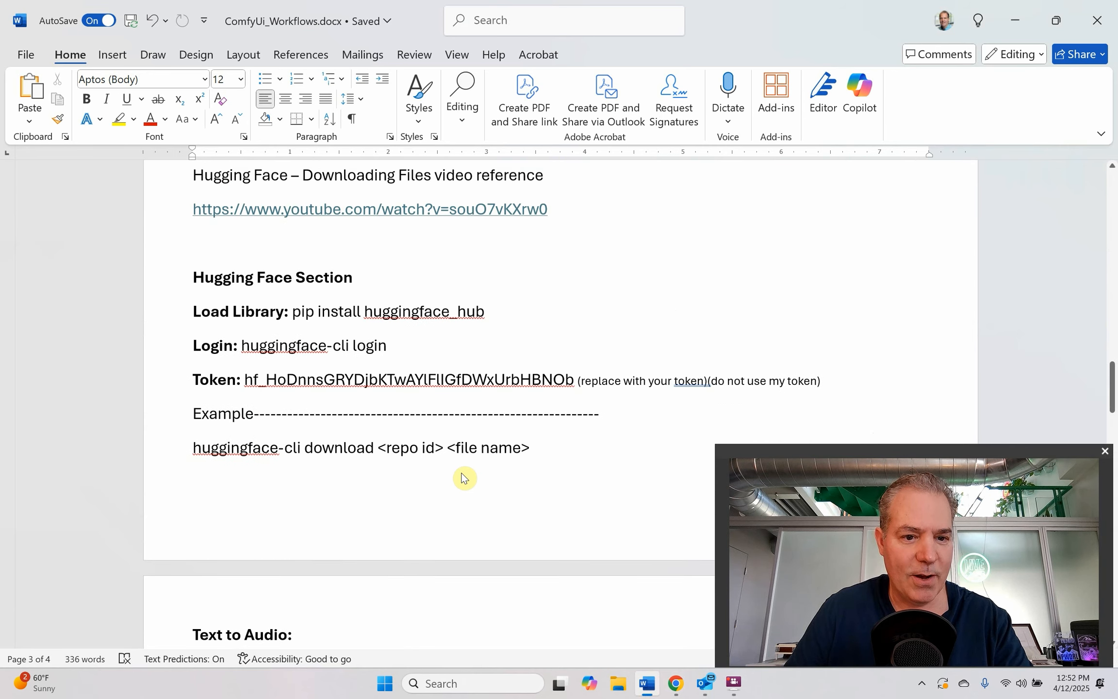
pyautogui.moveTo(292, 311); pyautogui.dragTo(485, 311)
pyautogui.hotkey('ctrl', 'c')
# - Switch to the JupyterLab terminal in Chrome, run the copied pip install huggingface_hub command, and start huggingface-cli login
pyautogui.click(675, 684)
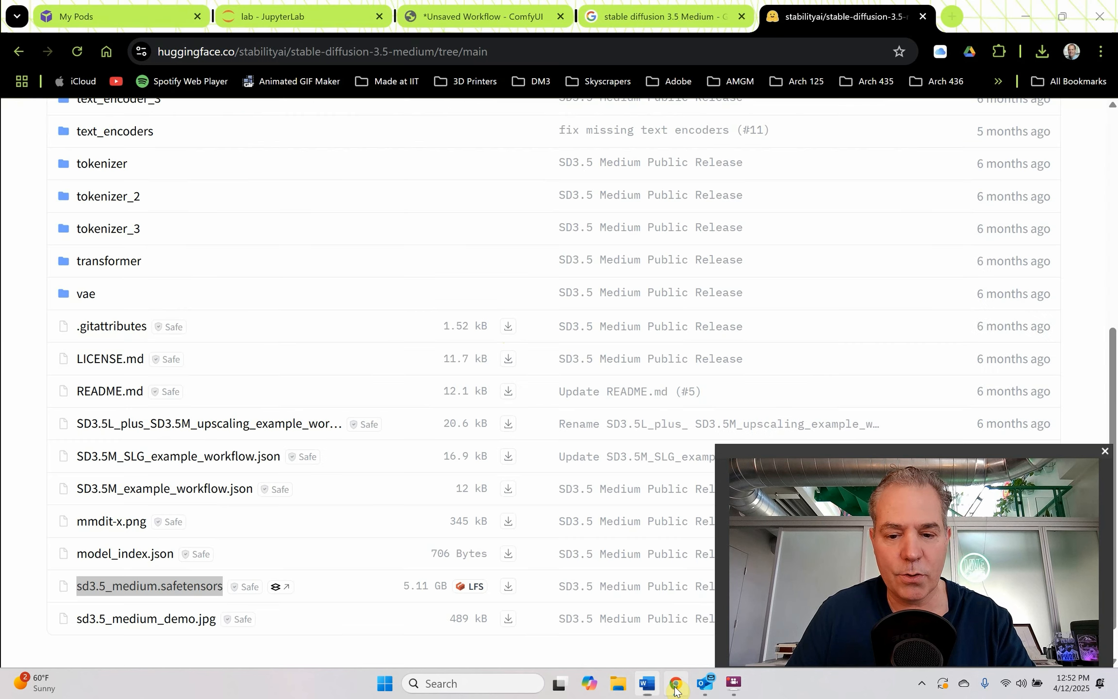
pyautogui.click(260, 20)
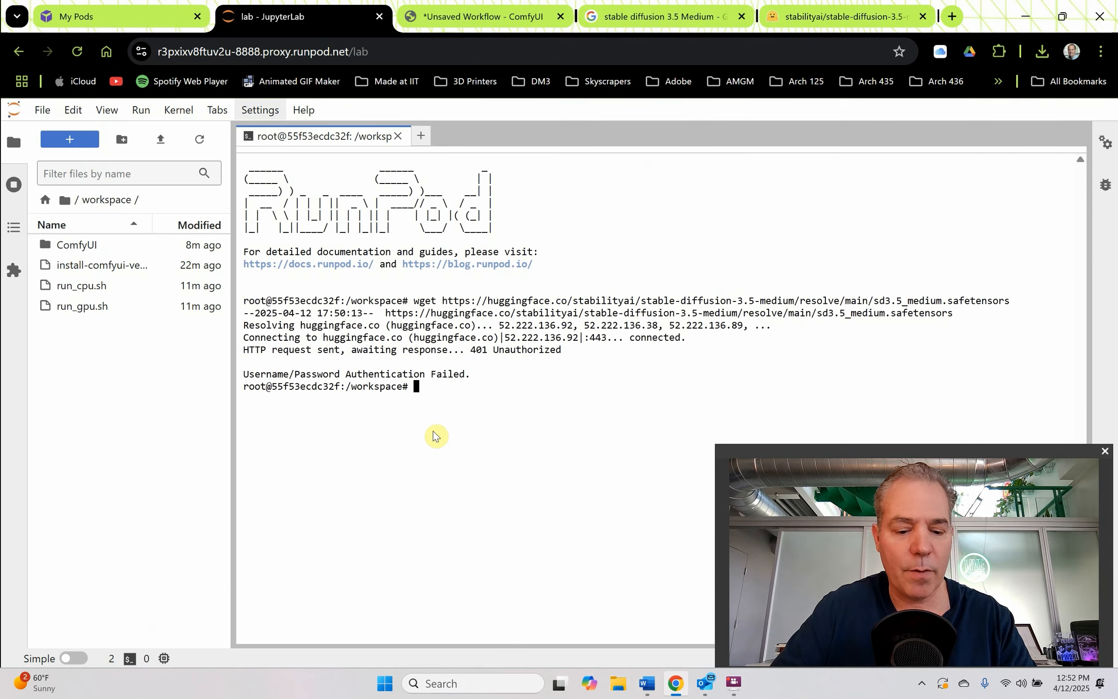
pyautogui.hotkey('ctrl', 'v')
pyautogui.press('Return')
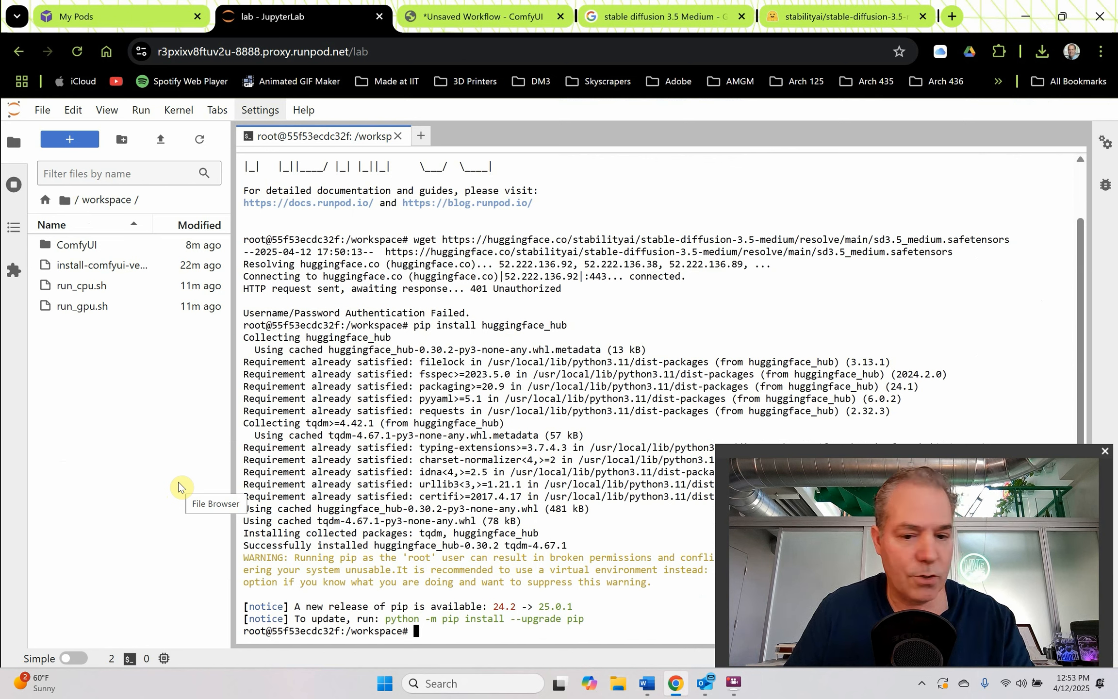
pyautogui.write('huggingface-cli login')
pyautogui.press('Return')
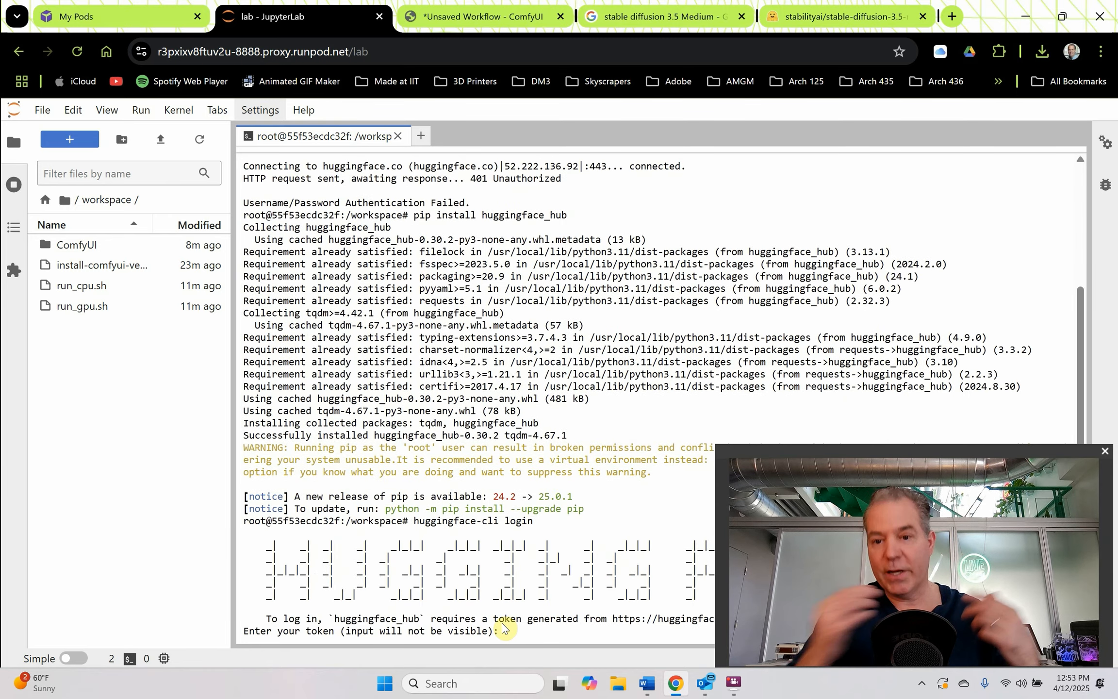
# - Open the Access Tokens page in the Hugging Face account settings to view the available tokens
pyautogui.click(847, 17)
pyautogui.click(1051, 125)
pyautogui.click(99, 436)
pyautogui.moveTo(903, 452); pyautogui.dragTo(597, 515)
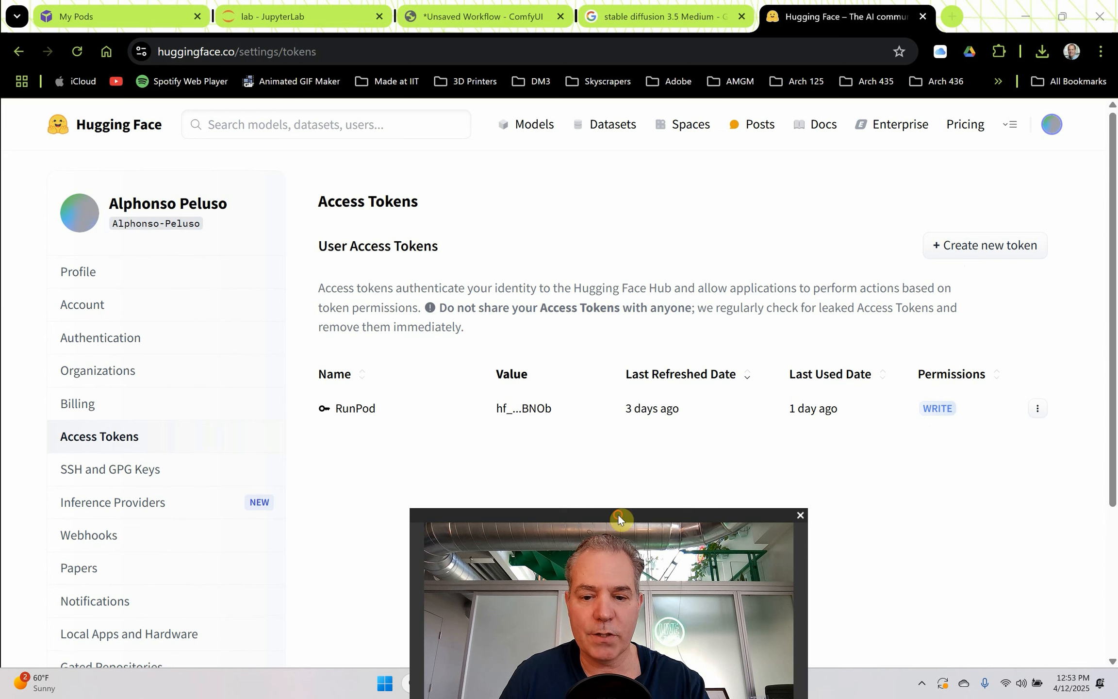
pyautogui.moveTo(617, 513); pyautogui.dragTo(599, 434)
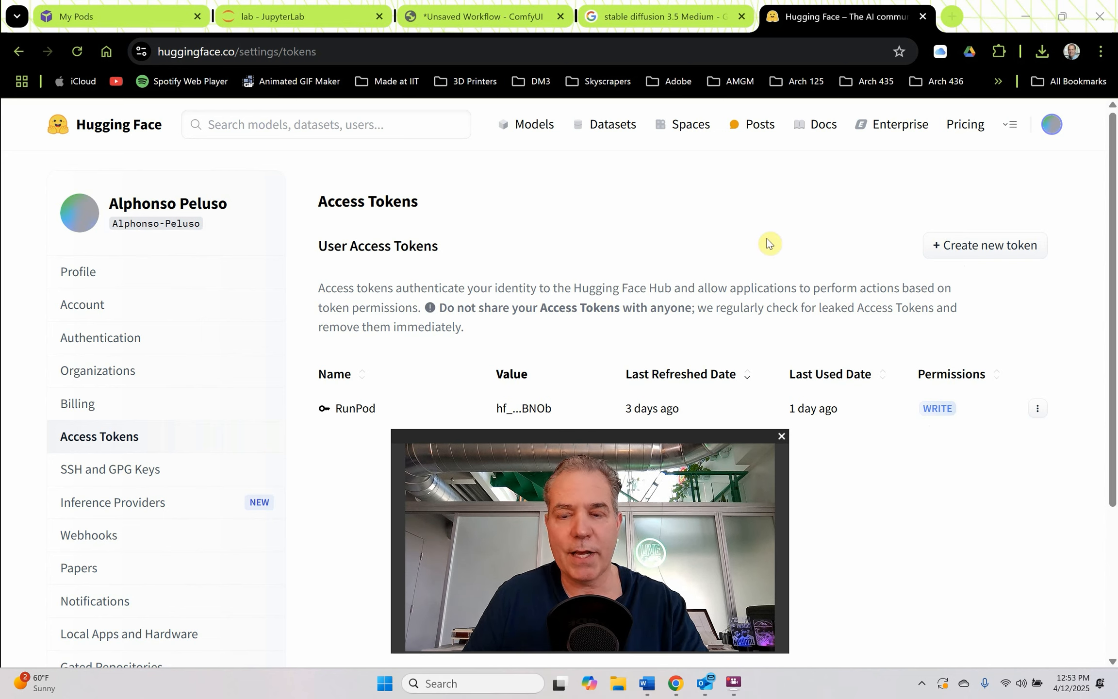
# - Switch to ComfyUi_Workflows.docx in Word and copy the Hugging Face access token from the Token line
pyautogui.click(648, 684)
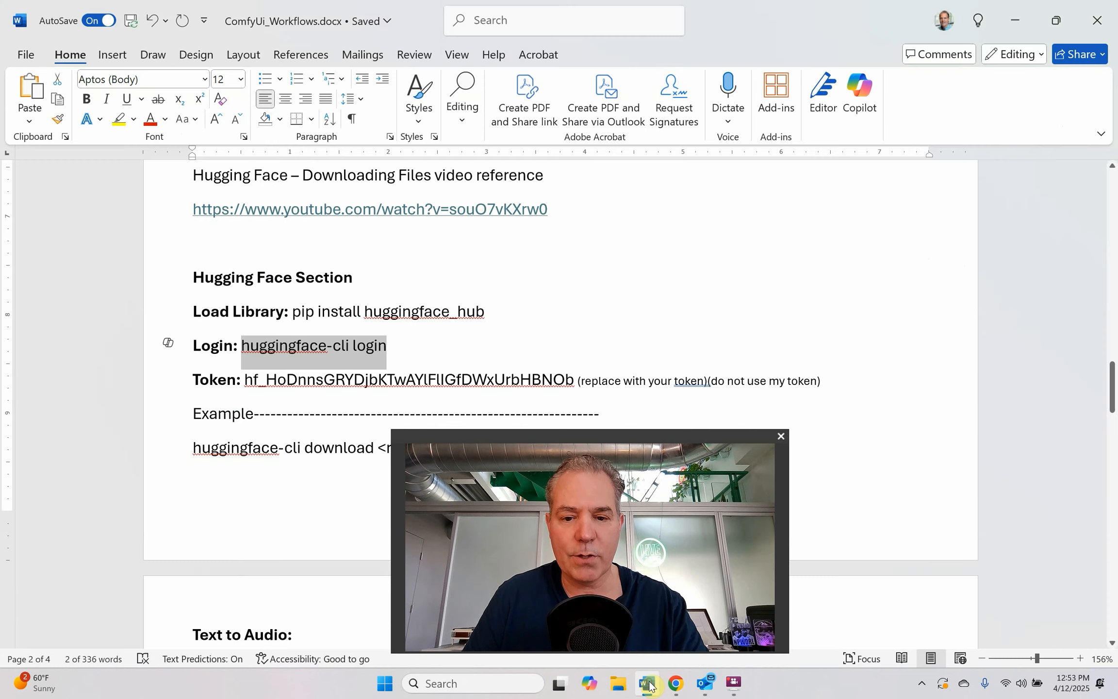
pyautogui.moveTo(644, 445); pyautogui.dragTo(963, 453)
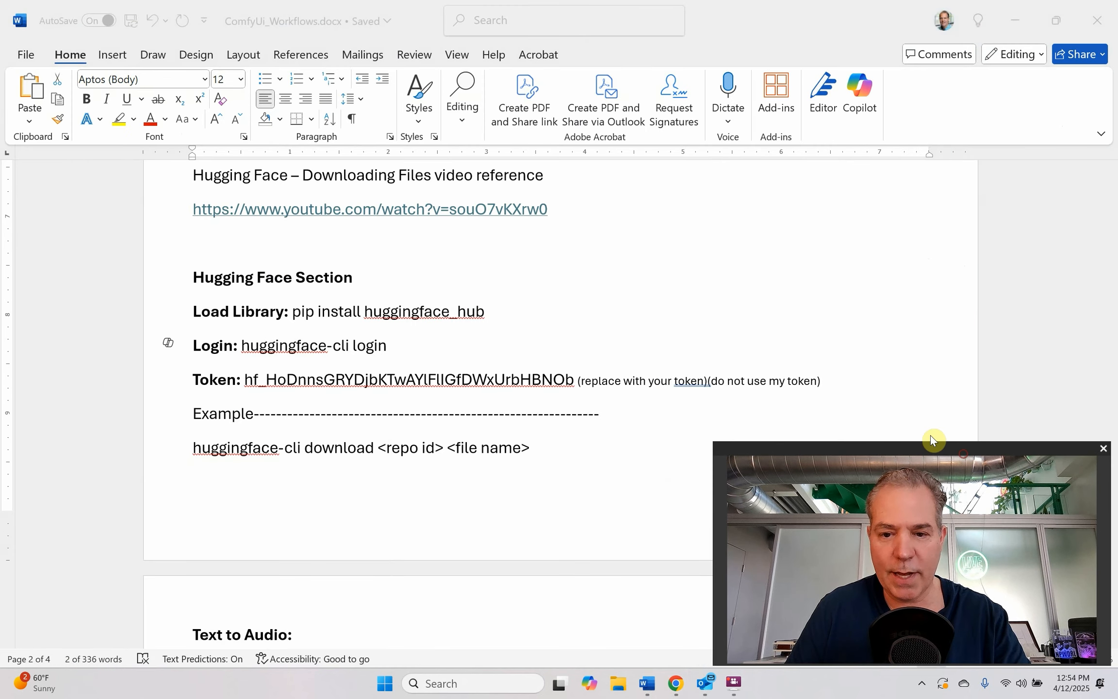
pyautogui.doubleClick(569, 380)
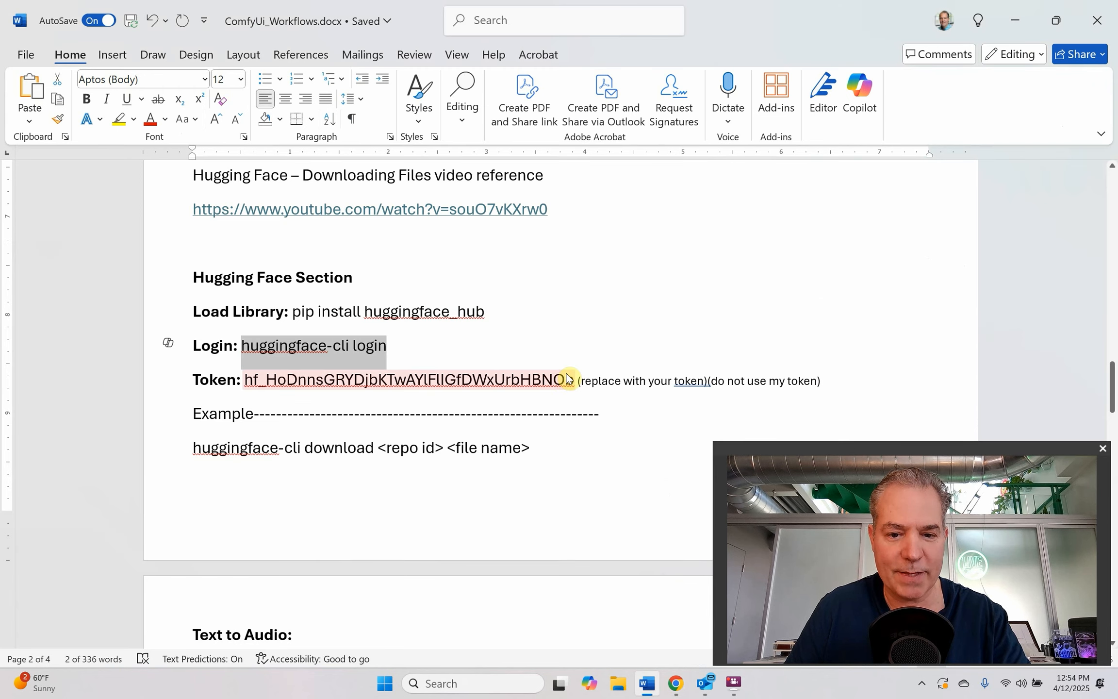
pyautogui.moveTo(569, 379); pyautogui.dragTo(237, 379)
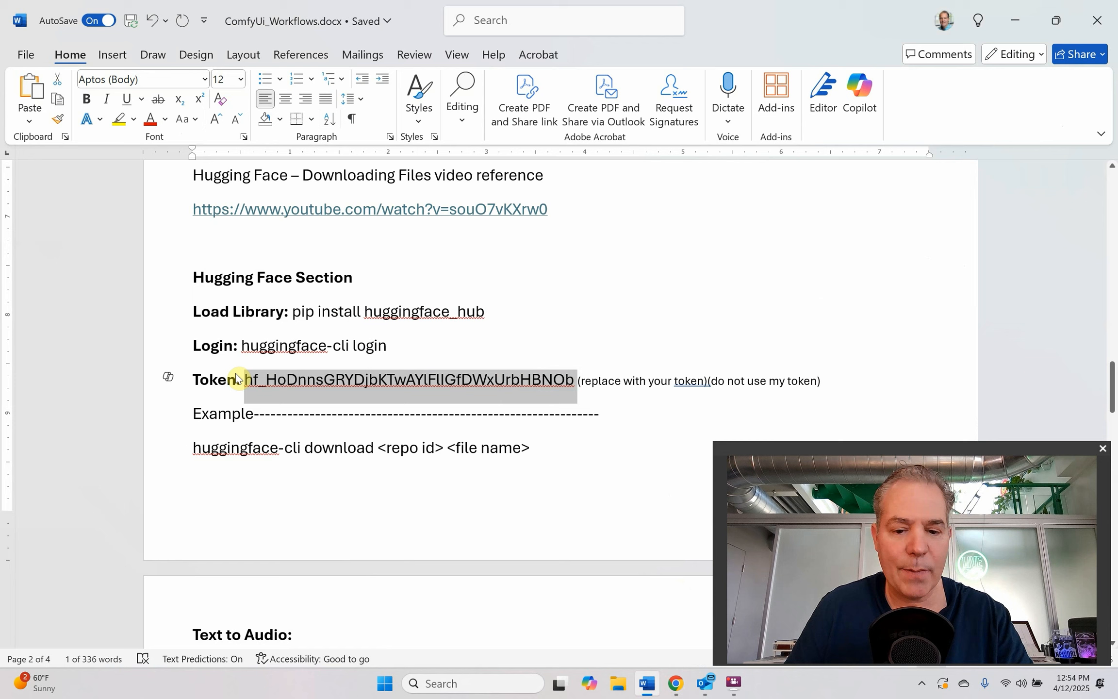
# - Paste the access token at the login prompt in the JupyterLab terminal and answer Y to adding it as a git credential
pyautogui.click(676, 684)
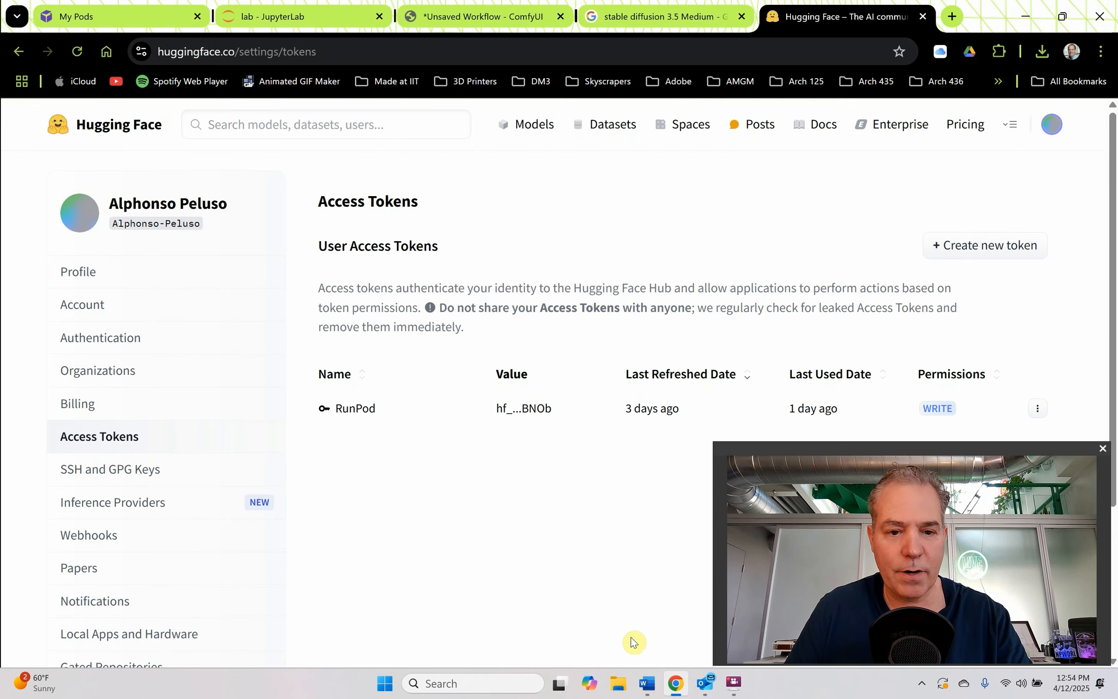
pyautogui.click(271, 16)
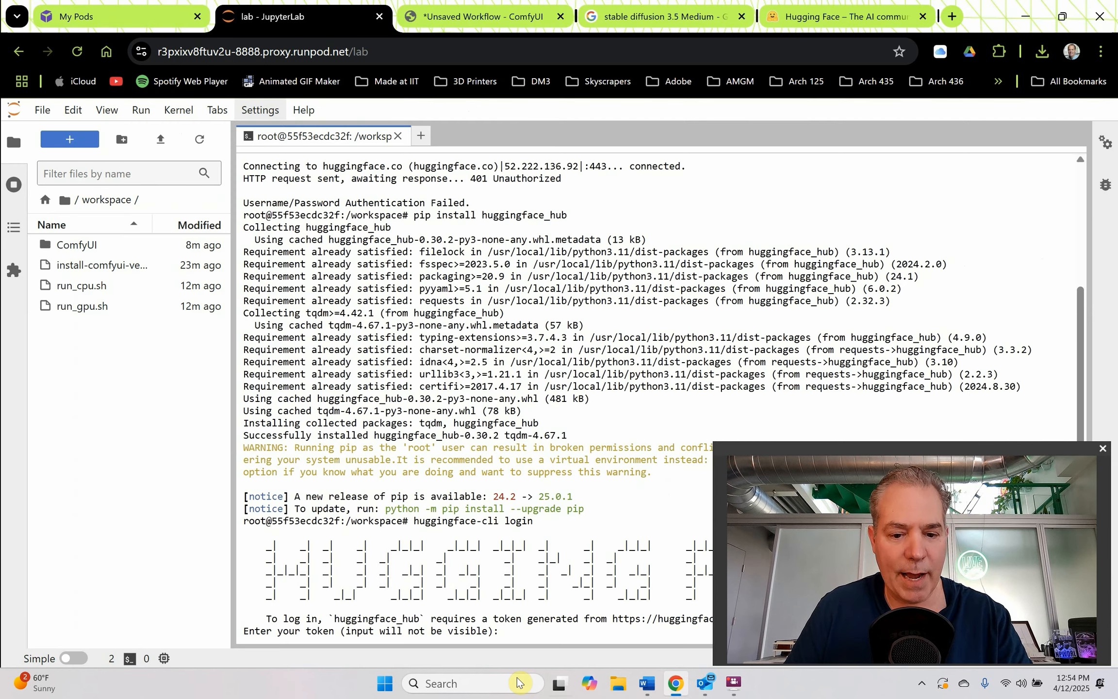
pyautogui.moveTo(781, 462); pyautogui.dragTo(459, 266)
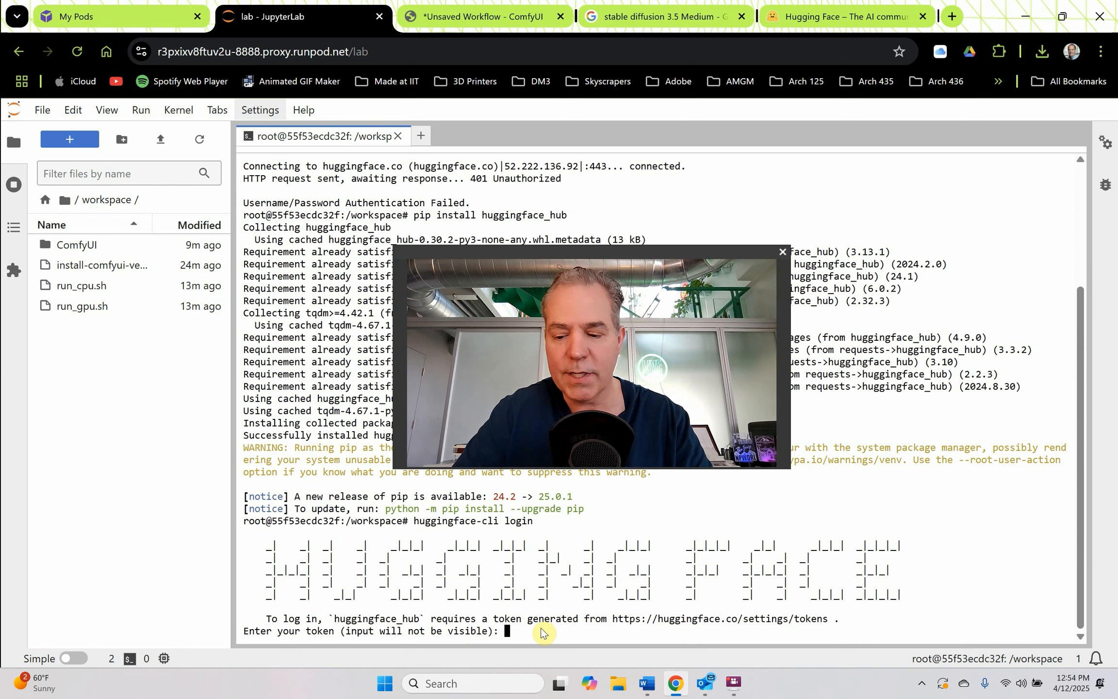
pyautogui.press('Return')
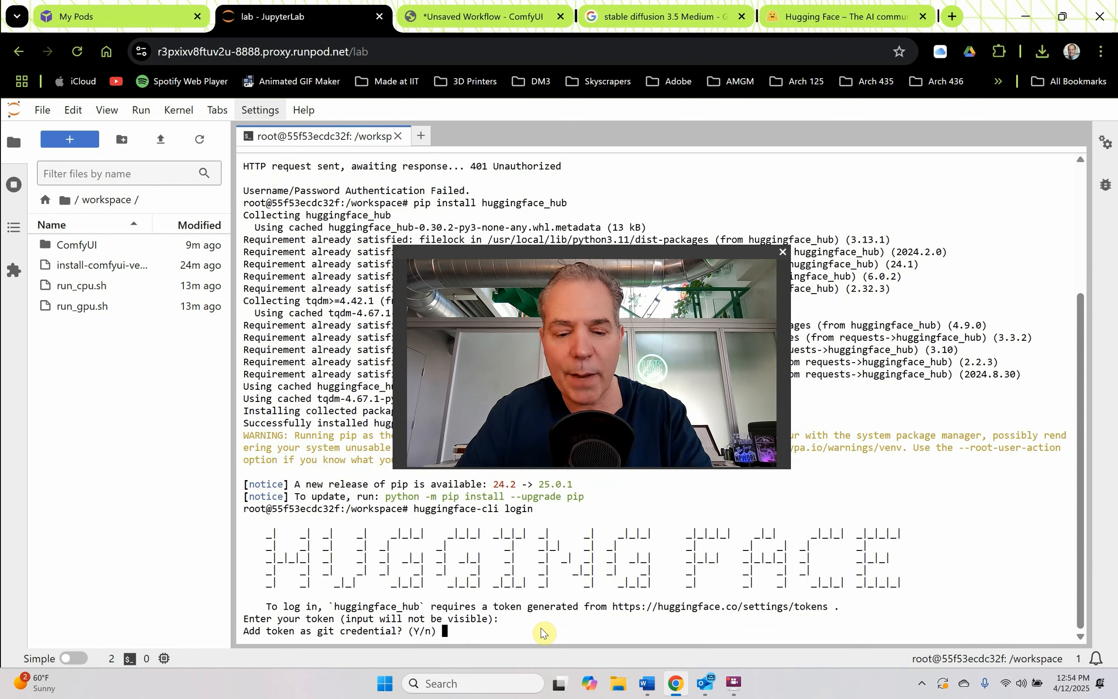
pyautogui.write('Y')
pyautogui.press('Return')
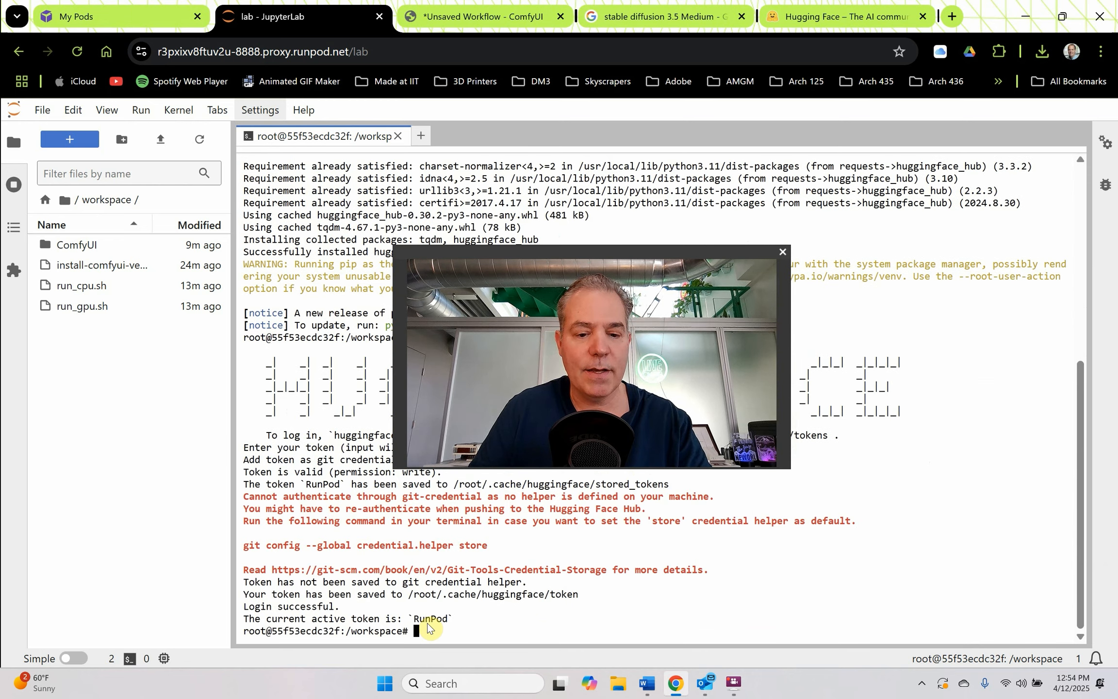
# - Copy the full line "huggingface-cli download stabilityai/stable-diffusion-3.5-medium sd3.5_medium.safetensors" from the Word document
pyautogui.click(647, 683)
pyautogui.moveTo(584, 253); pyautogui.dragTo(914, 444)
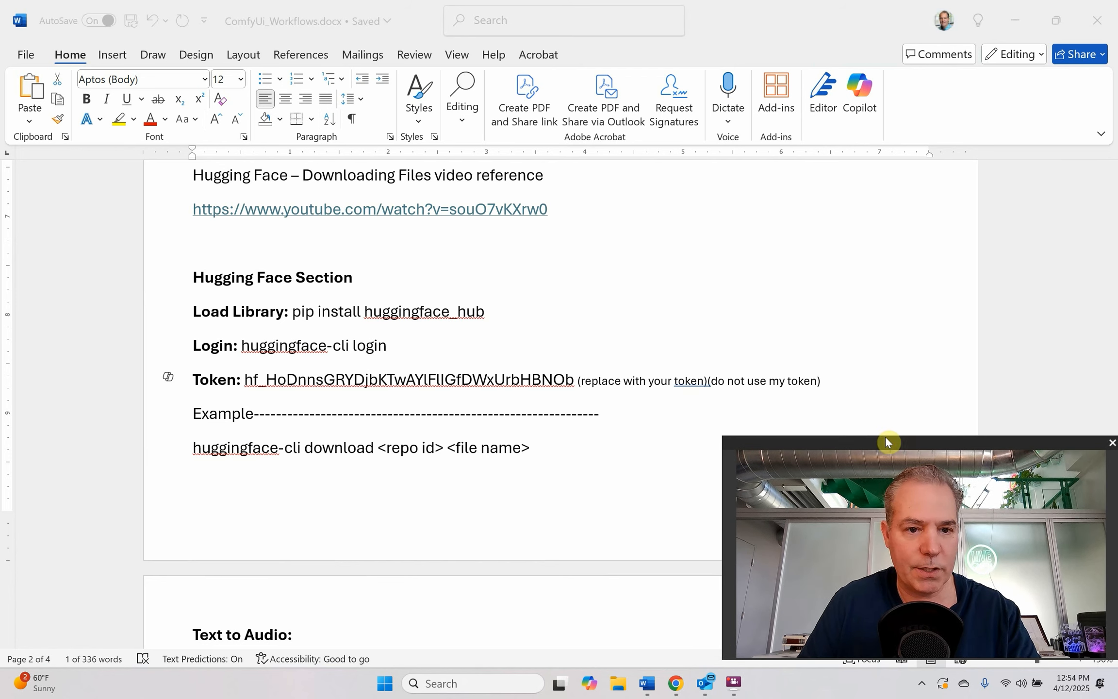
pyautogui.scroll(20, 613, 371)
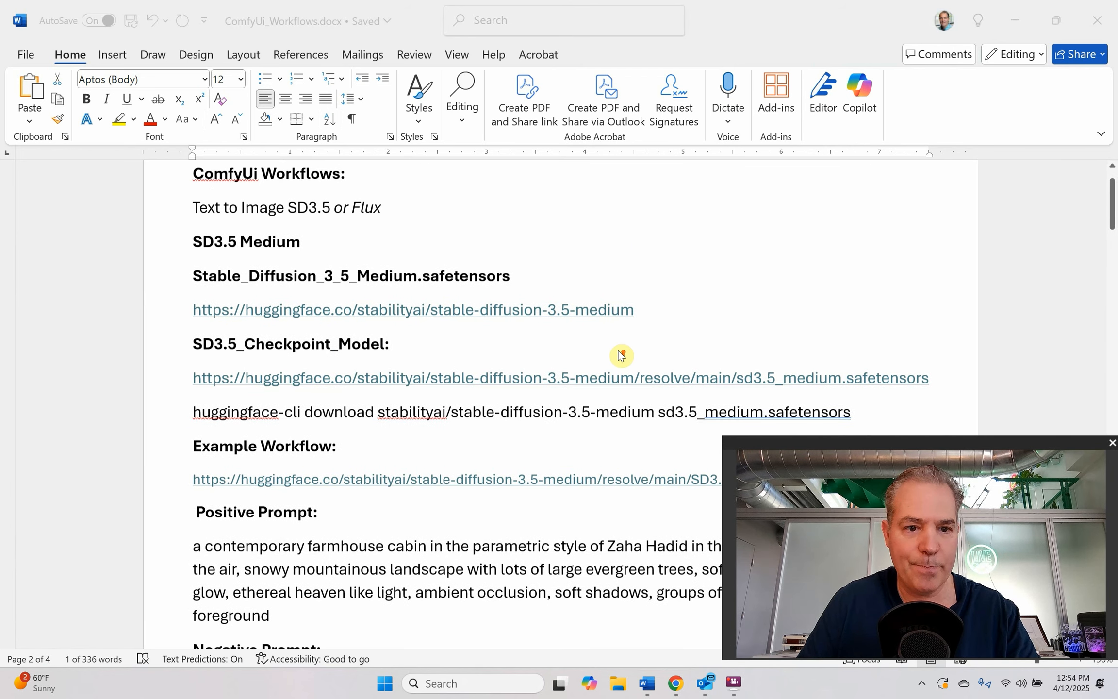
pyautogui.scroll(-4, 544, 325)
pyautogui.moveTo(856, 283); pyautogui.dragTo(203, 283)
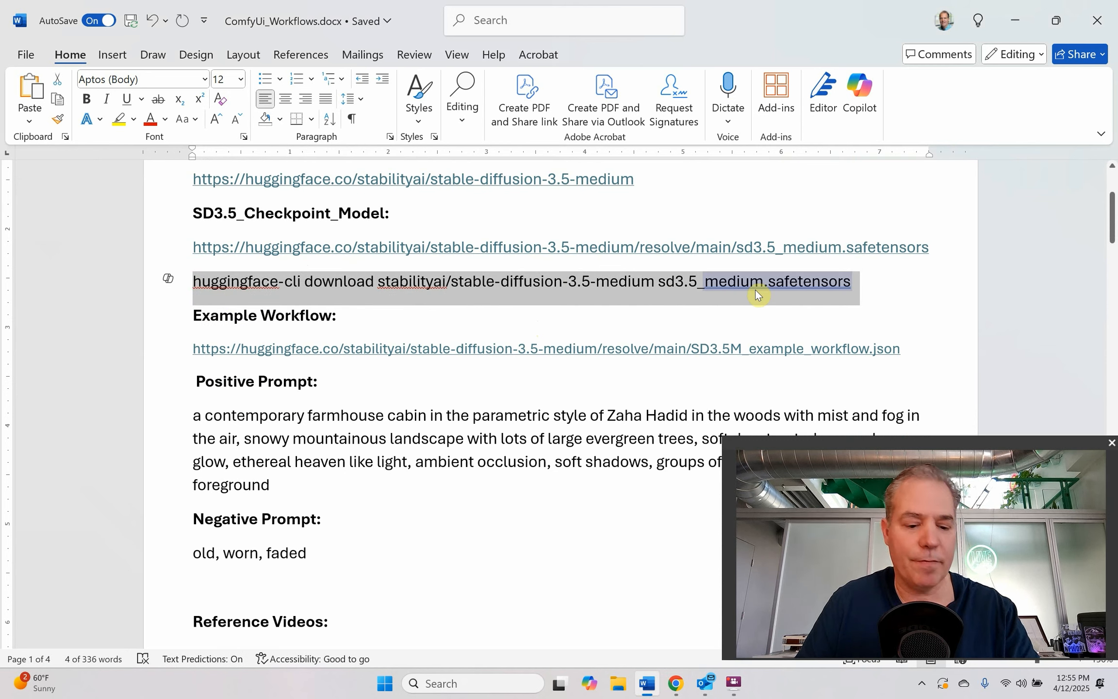
pyautogui.hotkey('ctrl', 'c')
# - Run the copied huggingface-cli download command for sd3.5_medium.safetensors in the JupyterLab terminal
pyautogui.click(676, 683)
pyautogui.hotkey('ctrl', 'v')
pyautogui.press('Return')
pyautogui.moveTo(874, 443); pyautogui.dragTo(776, 299)
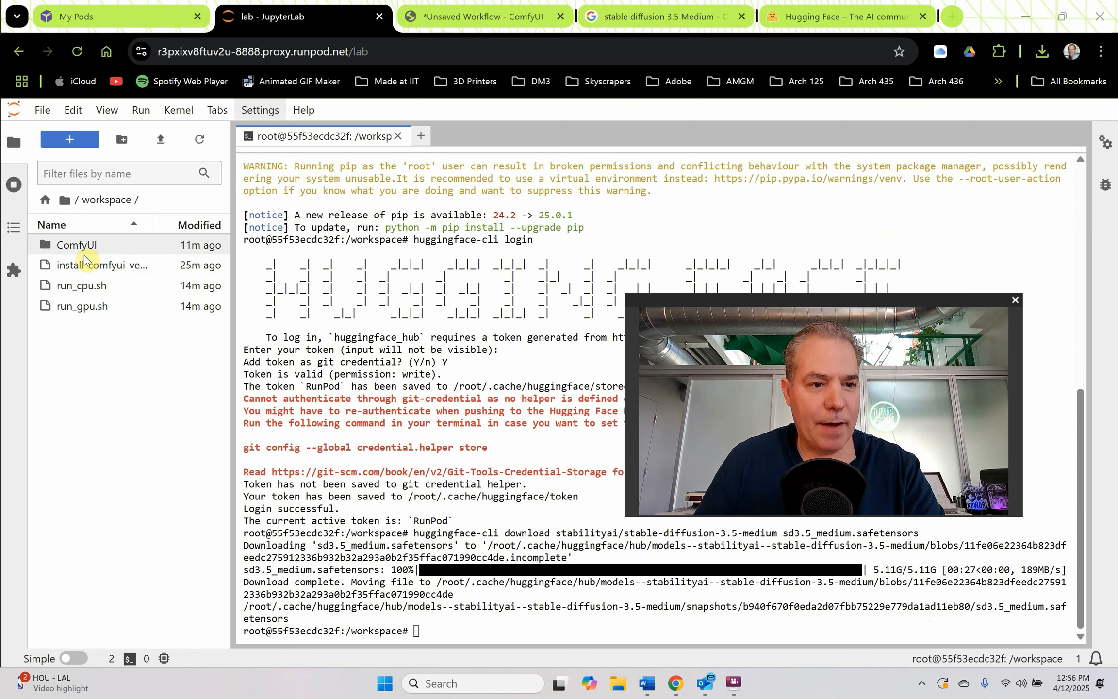
# - Switch to ComfyUi_Workflows.docx in Word and copy "--local-dir temp" from the ltx-video-2b-v0.9.5 download command
pyautogui.click(647, 683)
pyautogui.moveTo(820, 299); pyautogui.dragTo(903, 472)
pyautogui.scroll(1, 556, 486)
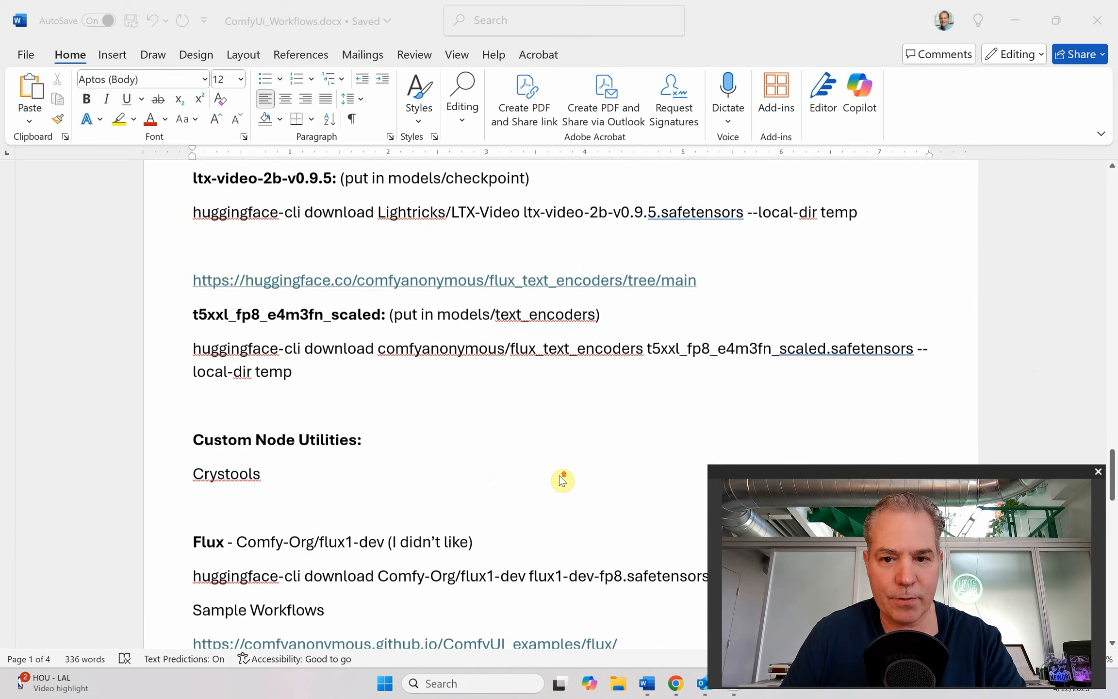
pyautogui.click(861, 221)
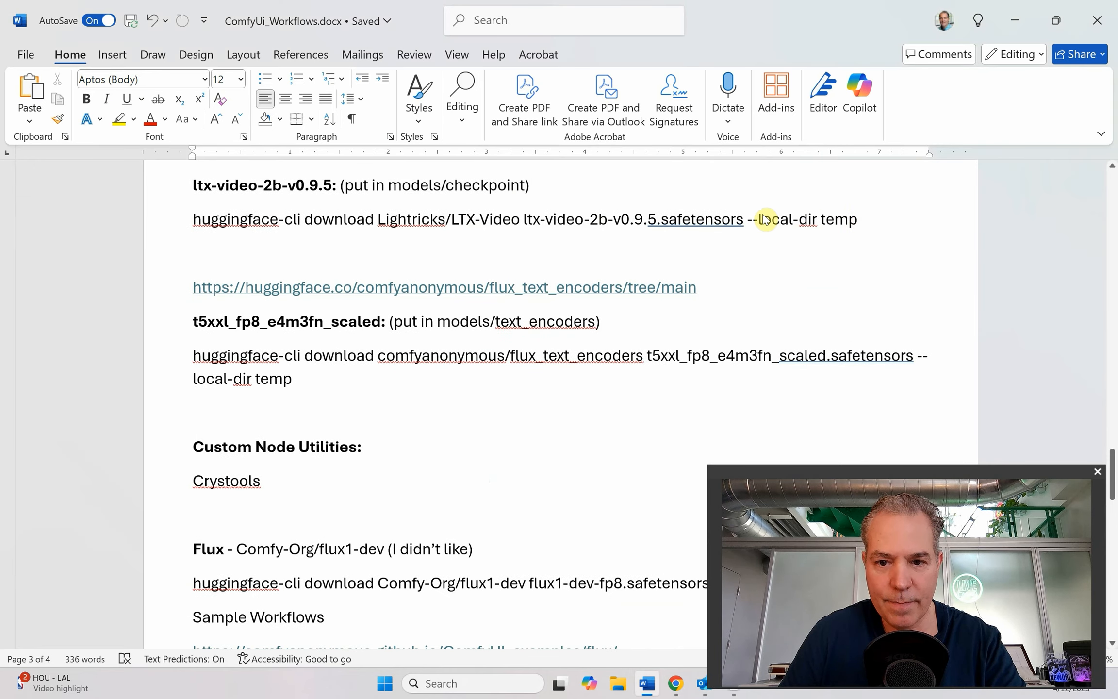
pyautogui.moveTo(849, 221); pyautogui.dragTo(746, 217)
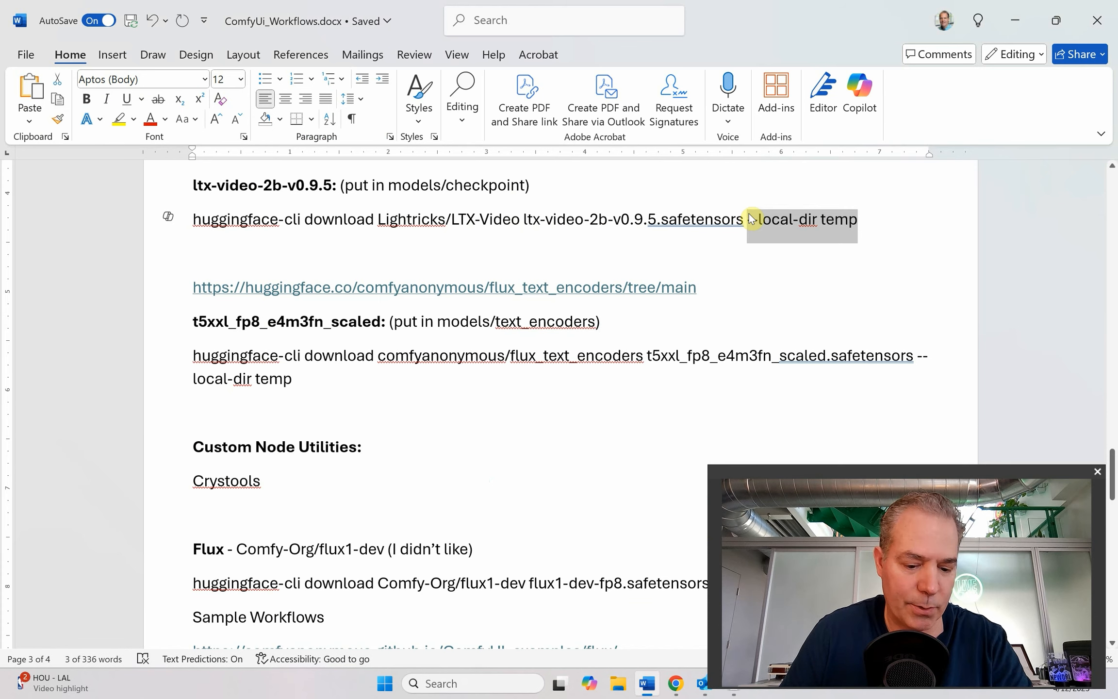
# - Paste "--local-dir temp" at the end of the huggingface-cli download command under SD3.5_Checkpoint_Model
pyautogui.moveTo(1110, 480); pyautogui.dragTo(1073, 198)
pyautogui.scroll(-3, 645, 418)
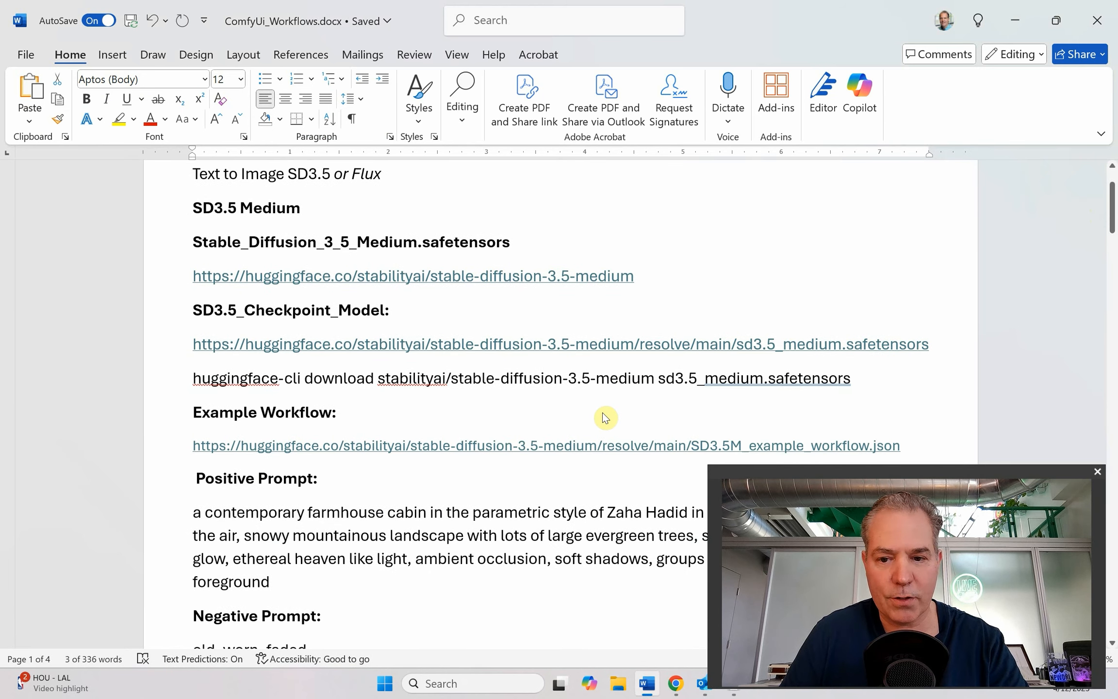
pyautogui.click(854, 328)
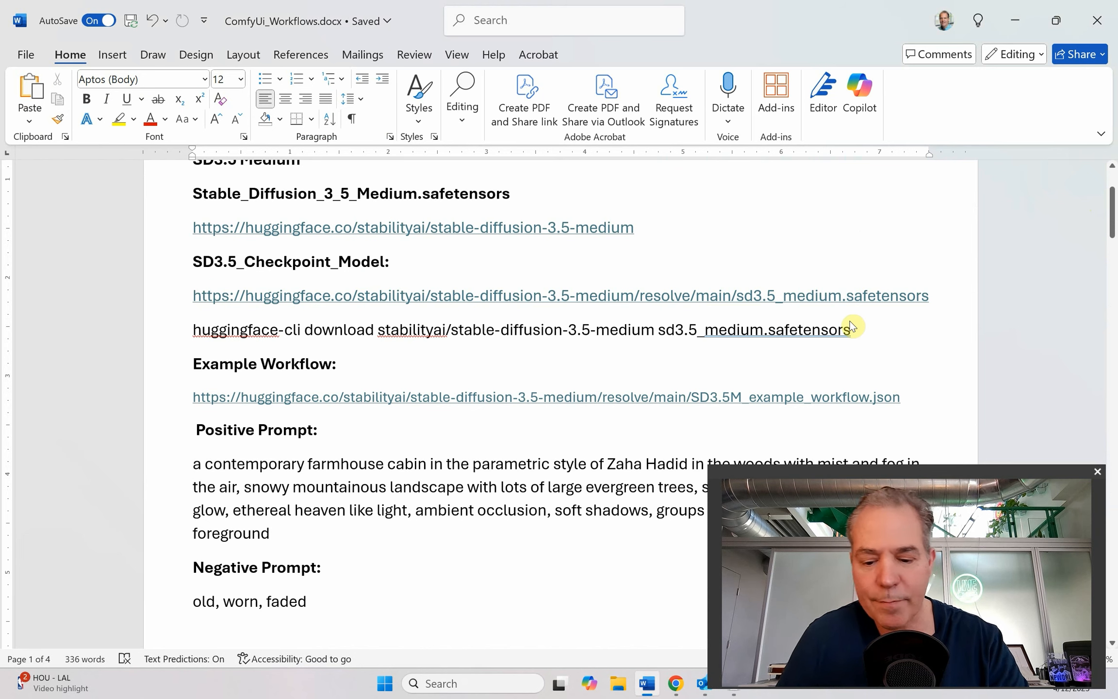
pyautogui.doubleClick(850, 328)
pyautogui.click(848, 328)
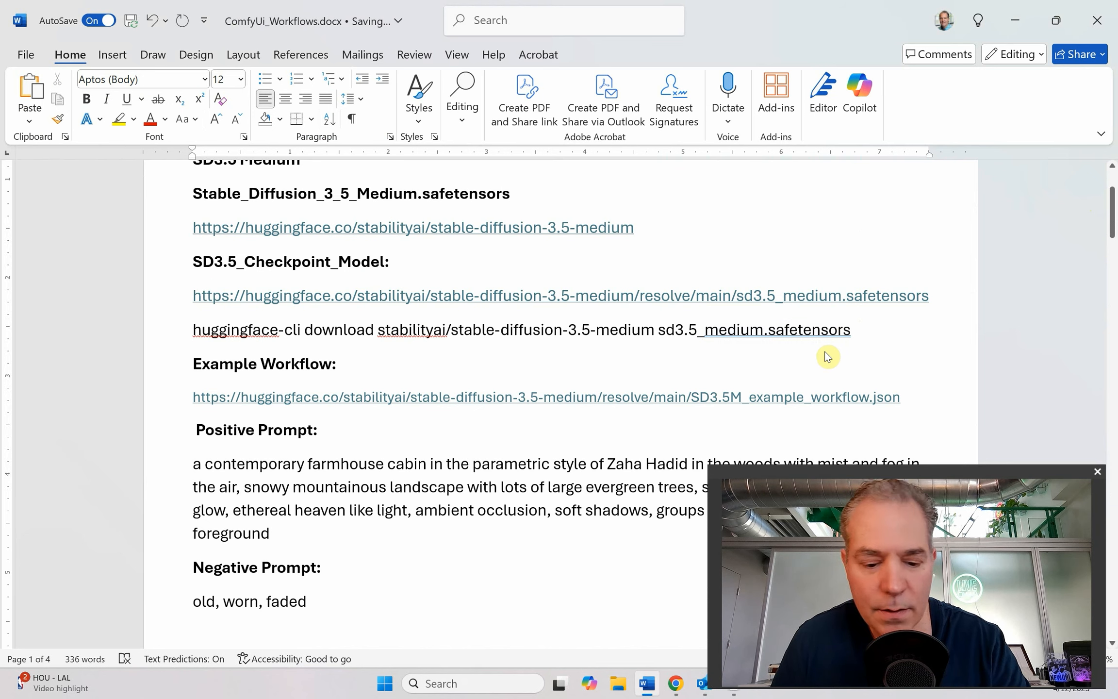
pyautogui.hotkey('ctrl', 'v')
# - Set the font size of the SD3.5 huggingface-cli download command line to 11
pyautogui.moveTo(181, 330); pyautogui.dragTo(181, 353)
pyautogui.click(302, 289)
pyautogui.click(292, 372)
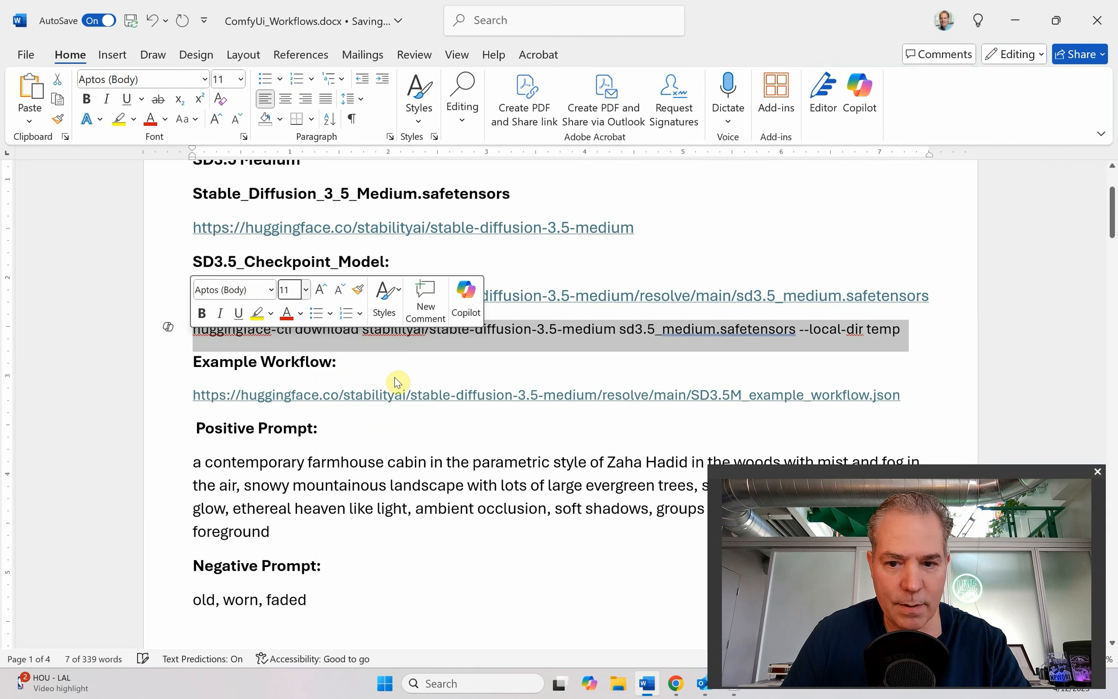
pyautogui.click(538, 378)
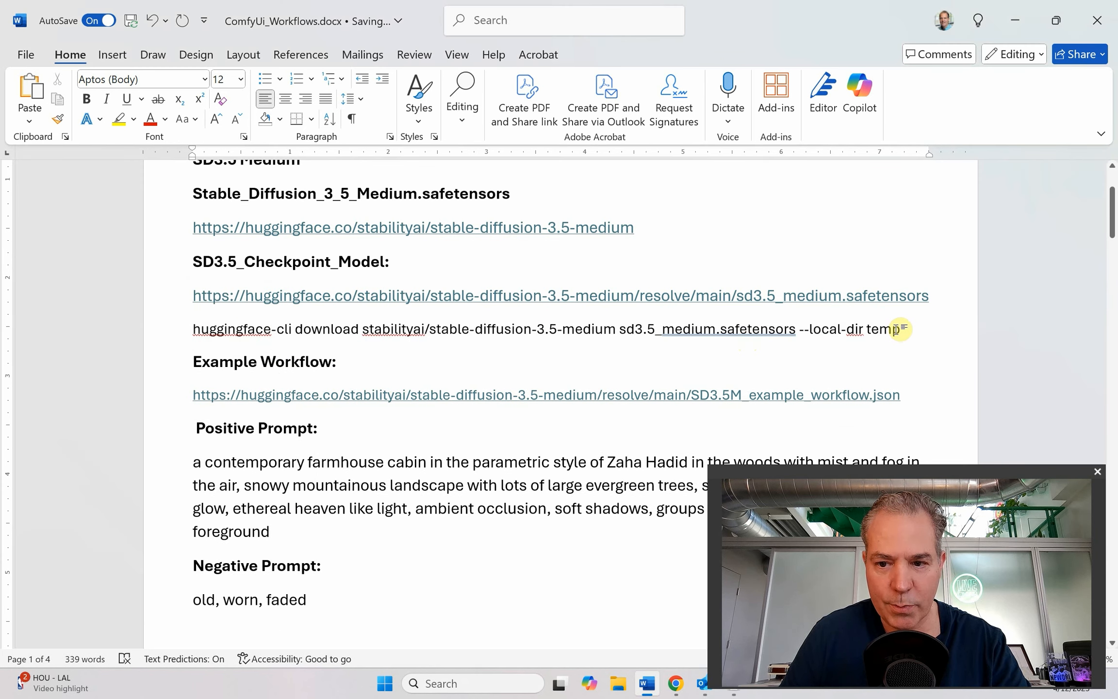
# - Copy "huggingface-cli download stabilityai/stable-diffusion-3.5-medium sd3.5_medium.safetensors --local-dir temp" from Word and run it in the JupyterLab terminal
pyautogui.moveTo(897, 330); pyautogui.dragTo(241, 331)
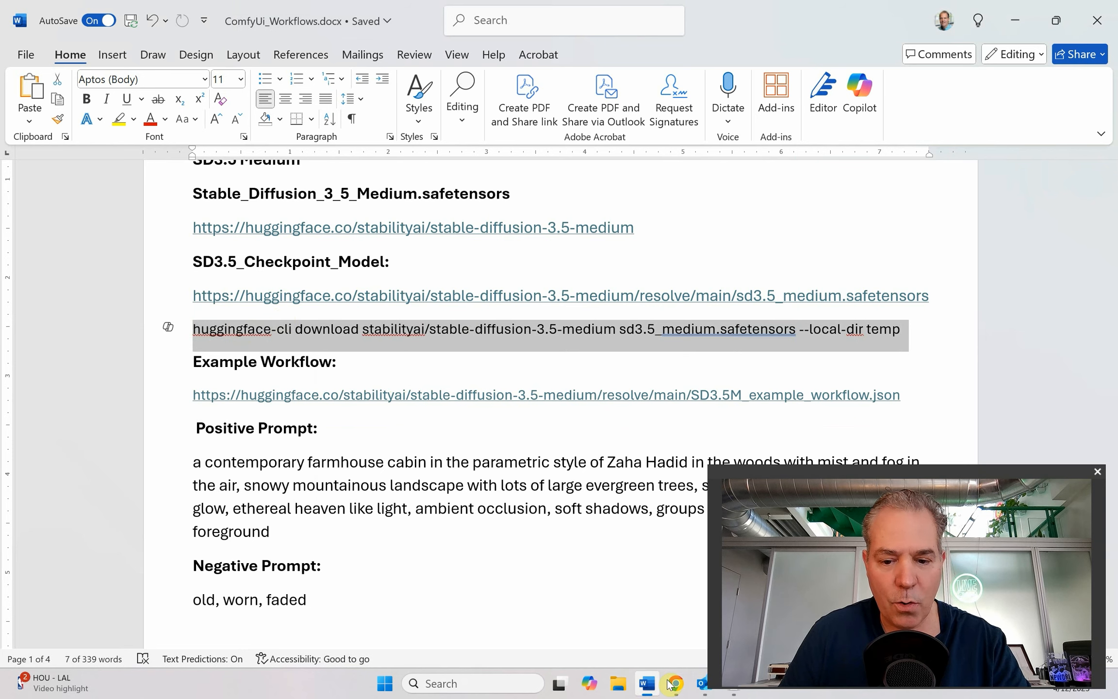
pyautogui.hotkey('alt', 'Tab')
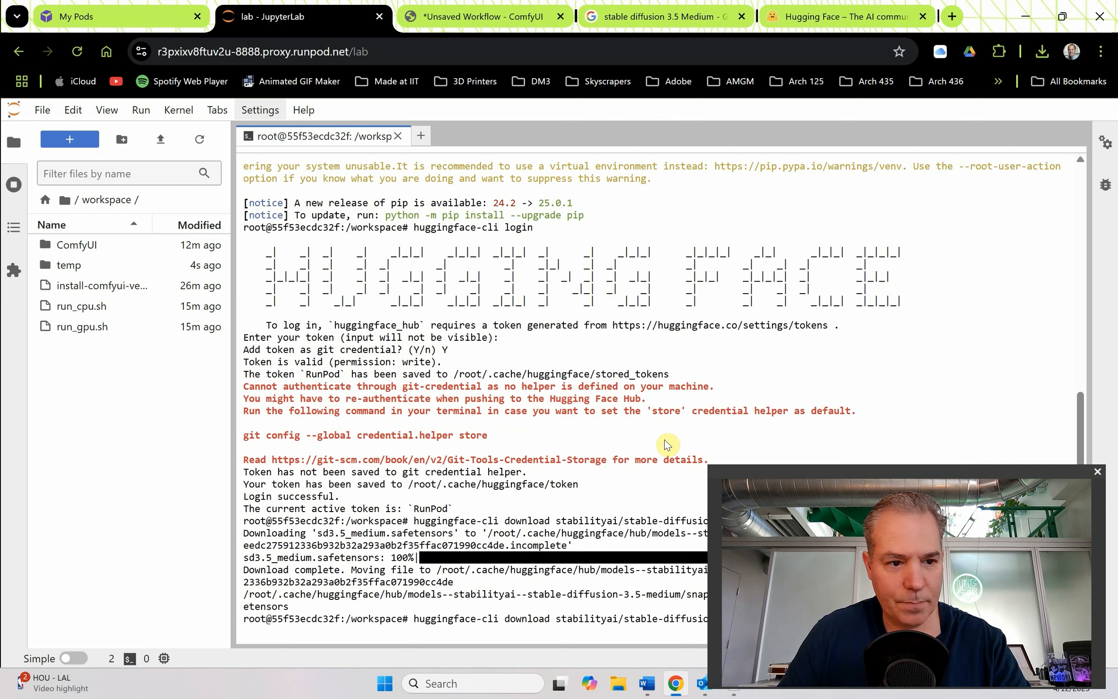
# - Open the temp folder in JupyterLab, widen the file browser and cut sd3.5_medium.safetensors
pyautogui.doubleClick(67, 266)
pyautogui.moveTo(233, 322); pyautogui.dragTo(355, 325)
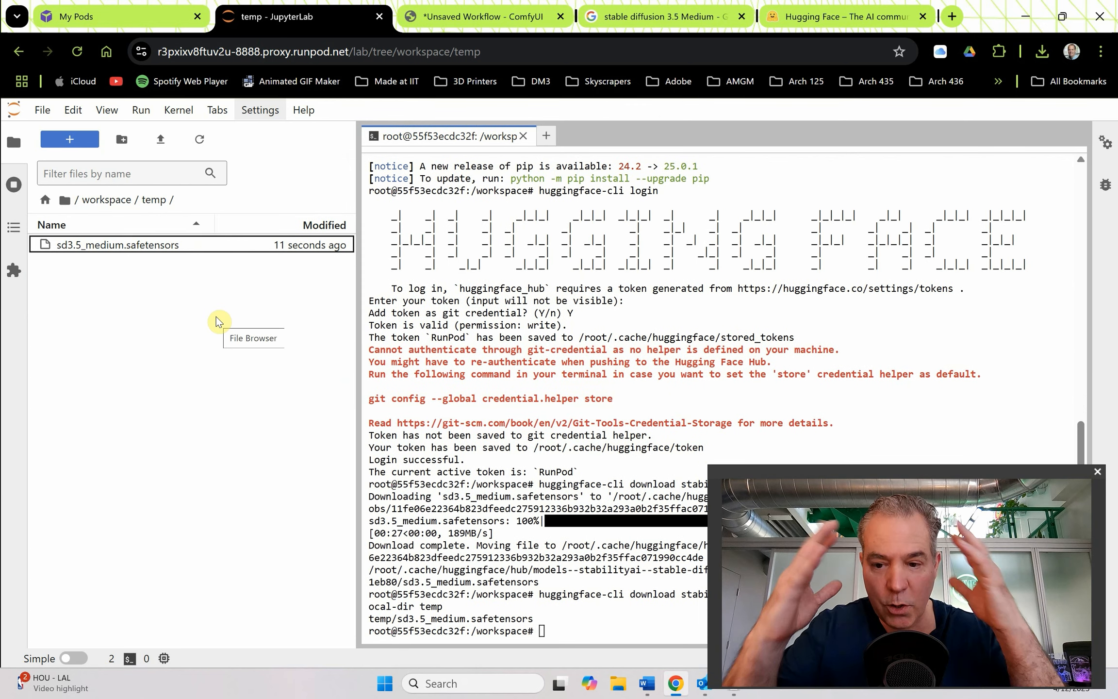
pyautogui.click(53, 246)
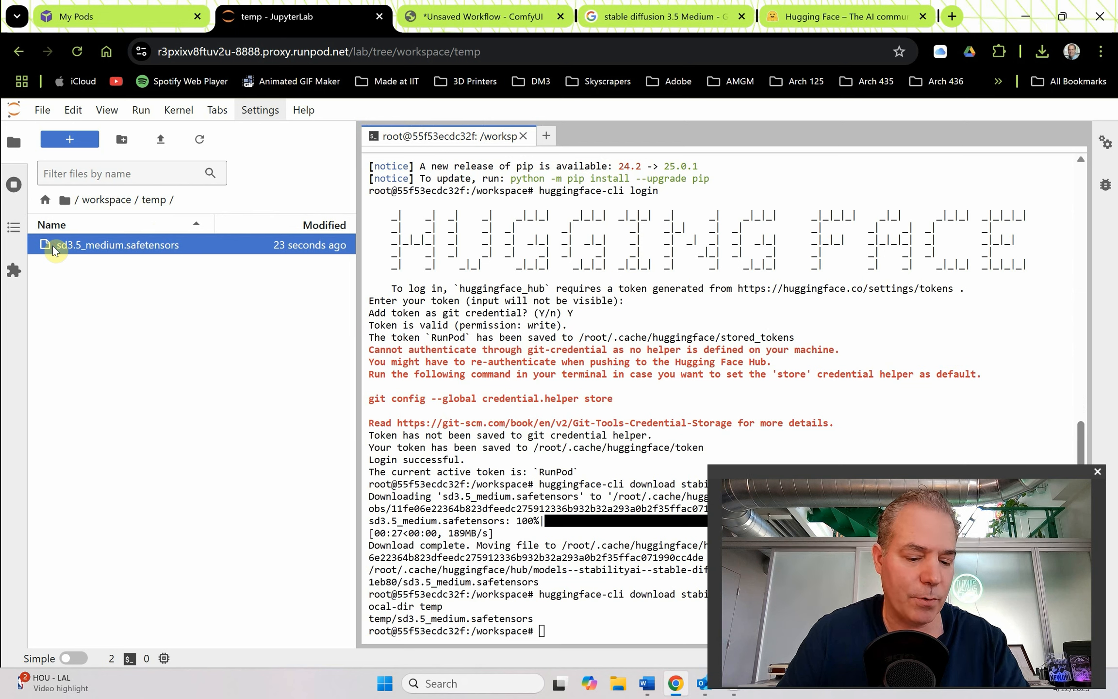
pyautogui.rightClick(52, 245)
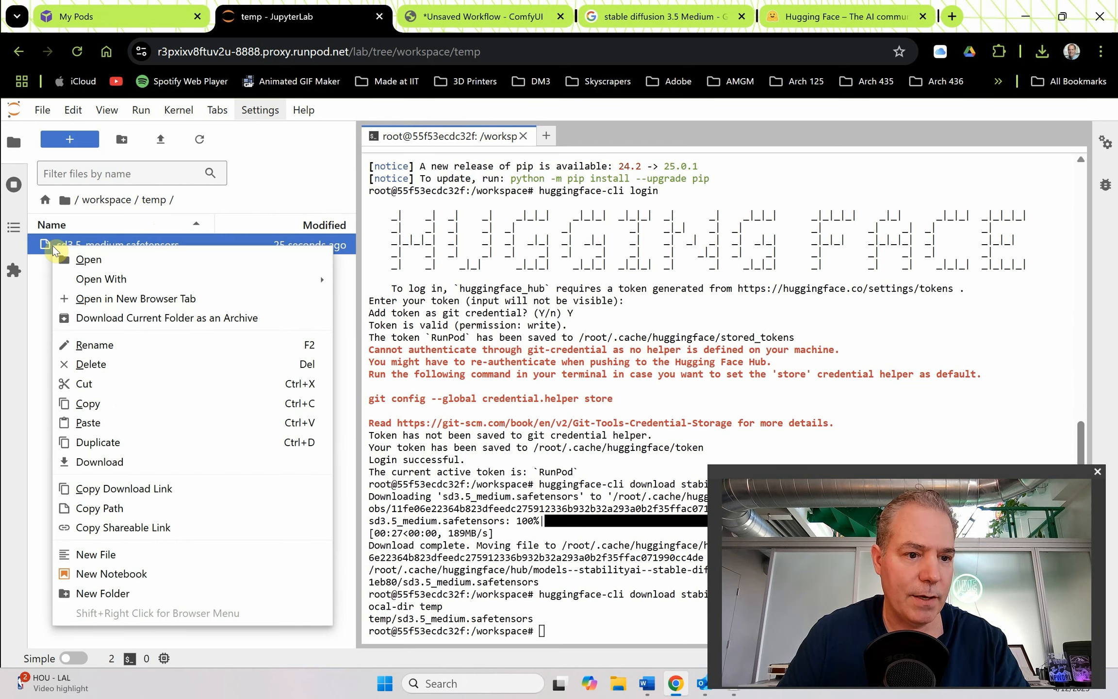
pyautogui.click(101, 383)
# - Paste the cut checkpoint file into workspace/ComfyUI/models/checkpoints and return to the models folder
pyautogui.click(106, 201)
pyautogui.doubleClick(77, 245)
pyautogui.doubleClick(99, 408)
pyautogui.click(89, 251)
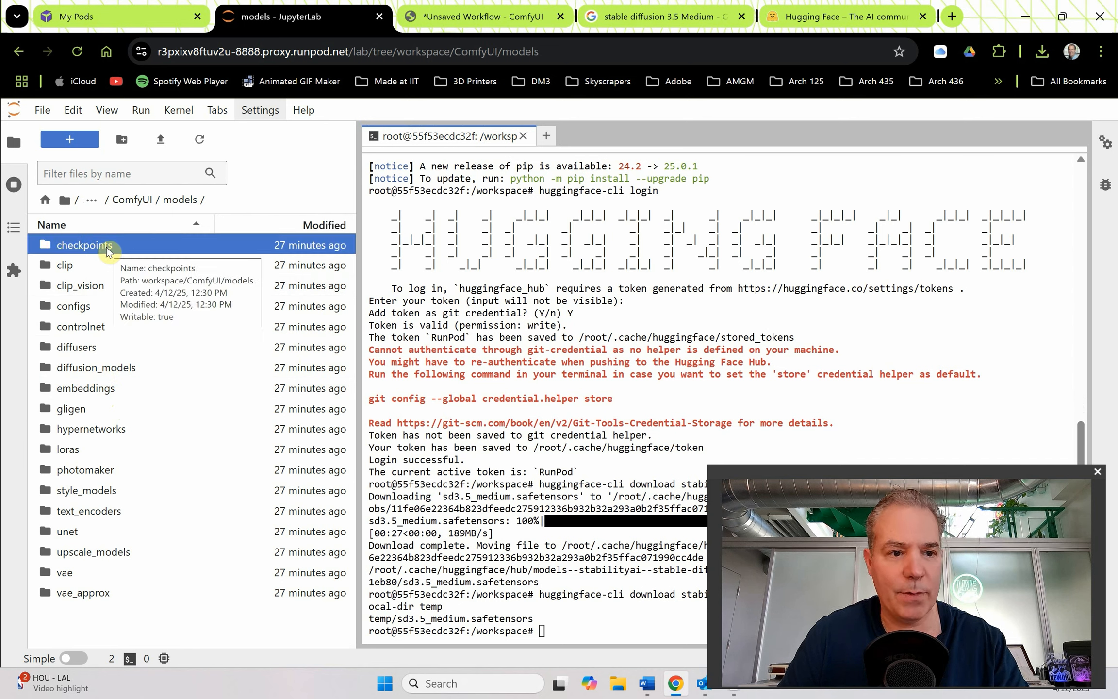
pyautogui.moveTo(116, 613); pyautogui.dragTo(78, 247)
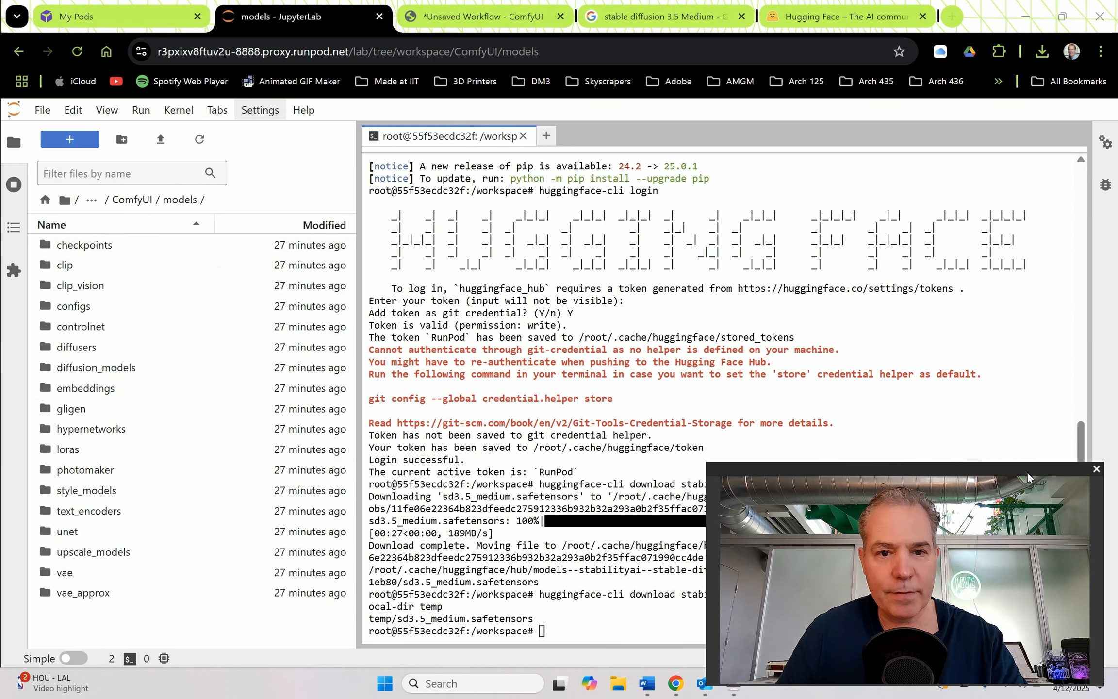
# - Close the old terminal, open a new one in ComfyUI/models and run "cd checkpoints"
pyautogui.click(523, 136)
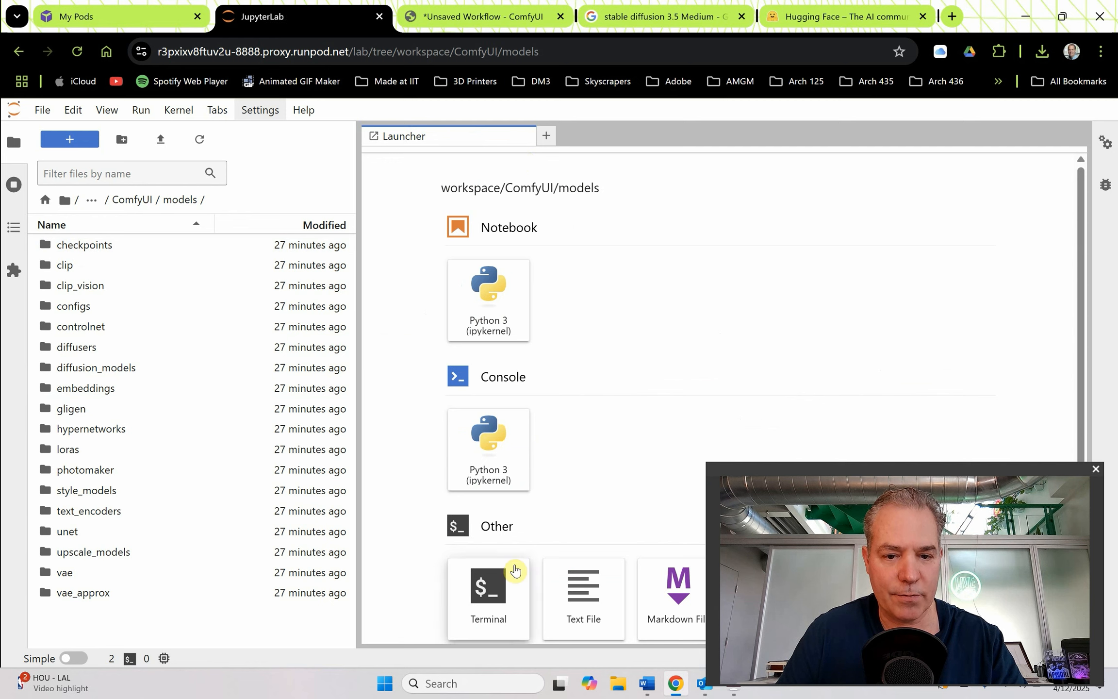
pyautogui.click(493, 583)
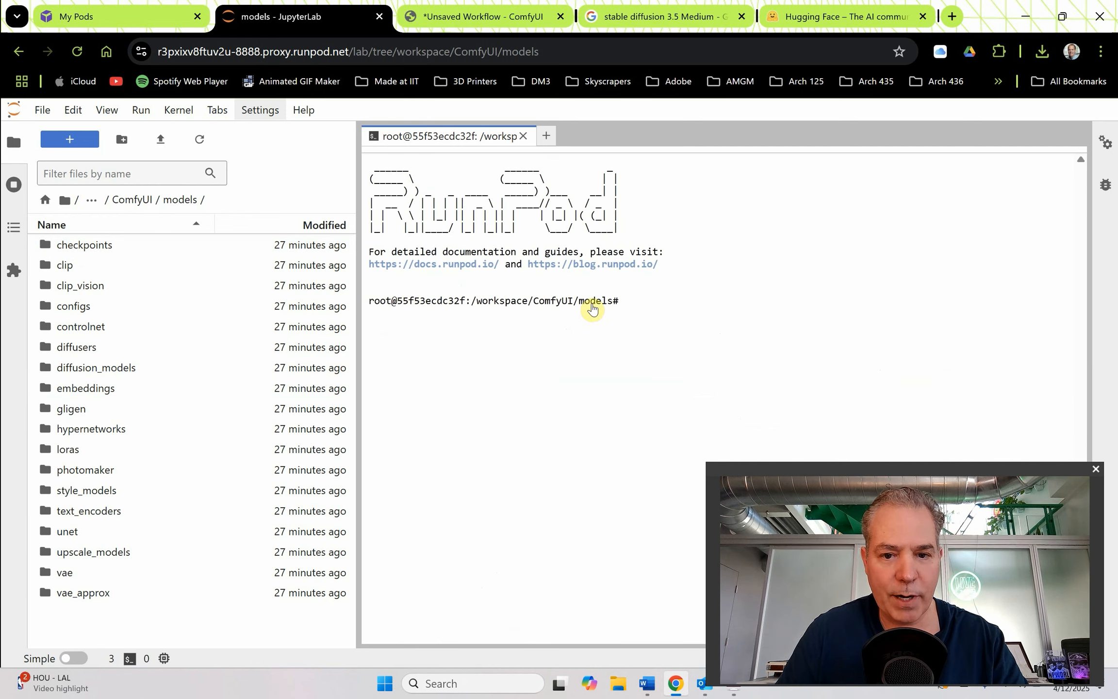
pyautogui.write('cd checkpoint')
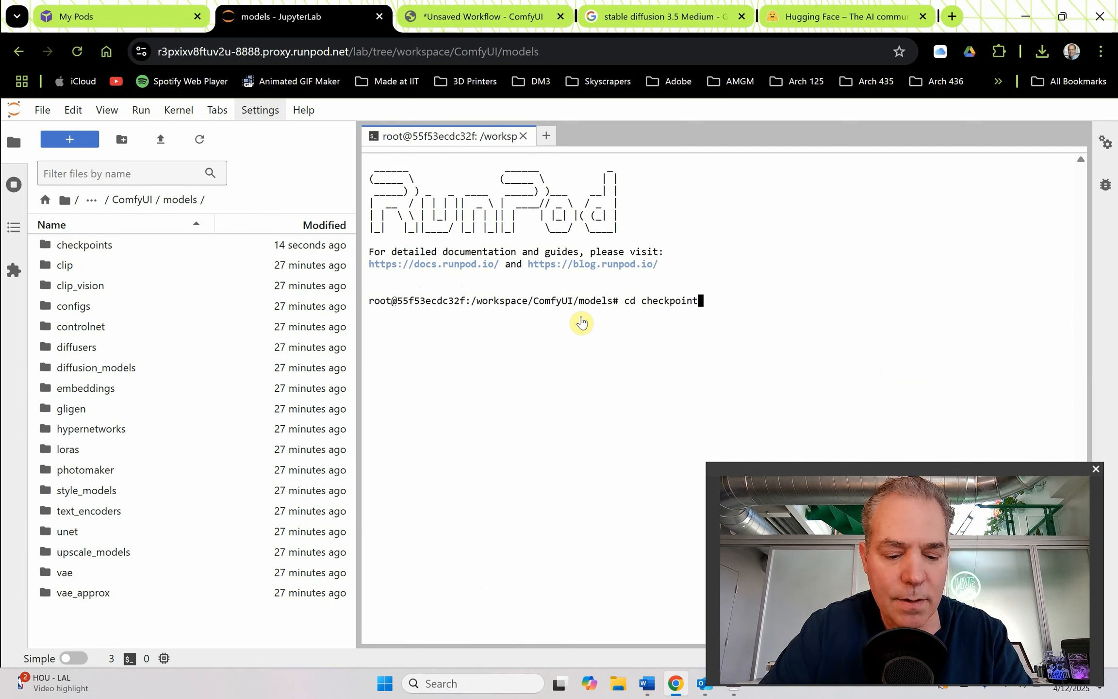
pyautogui.write('s')
pyautogui.press('Return')
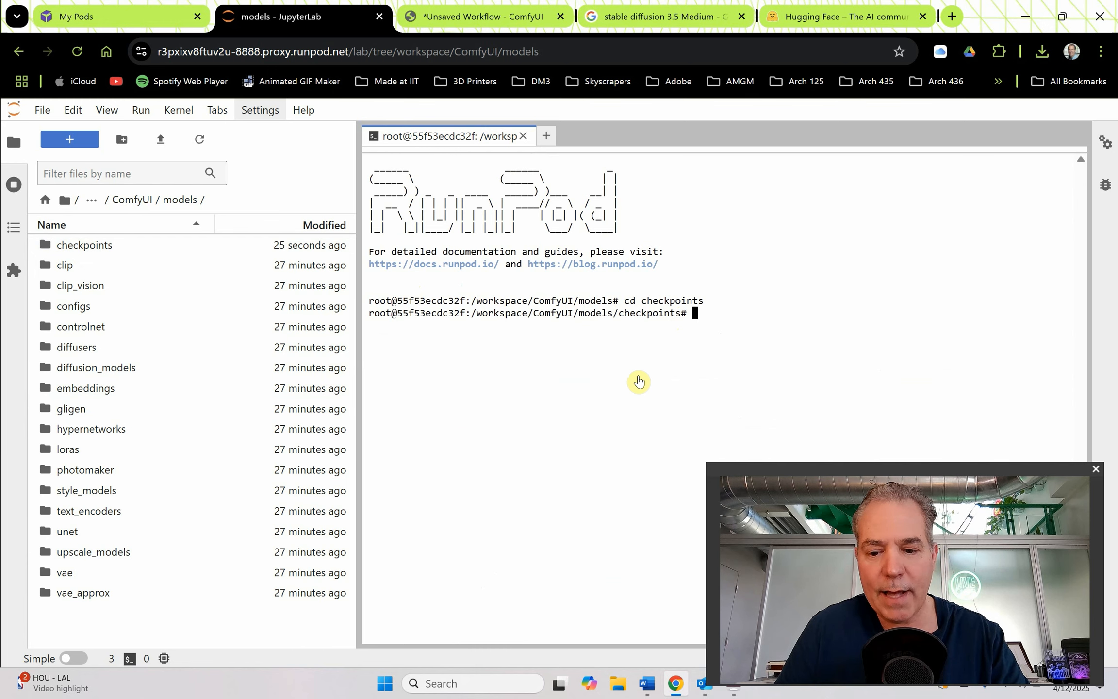
# - Review the Jupyter Notebook Commands (Linux) section of the Word document and return to JupyterLab in the browser
pyautogui.click(648, 684)
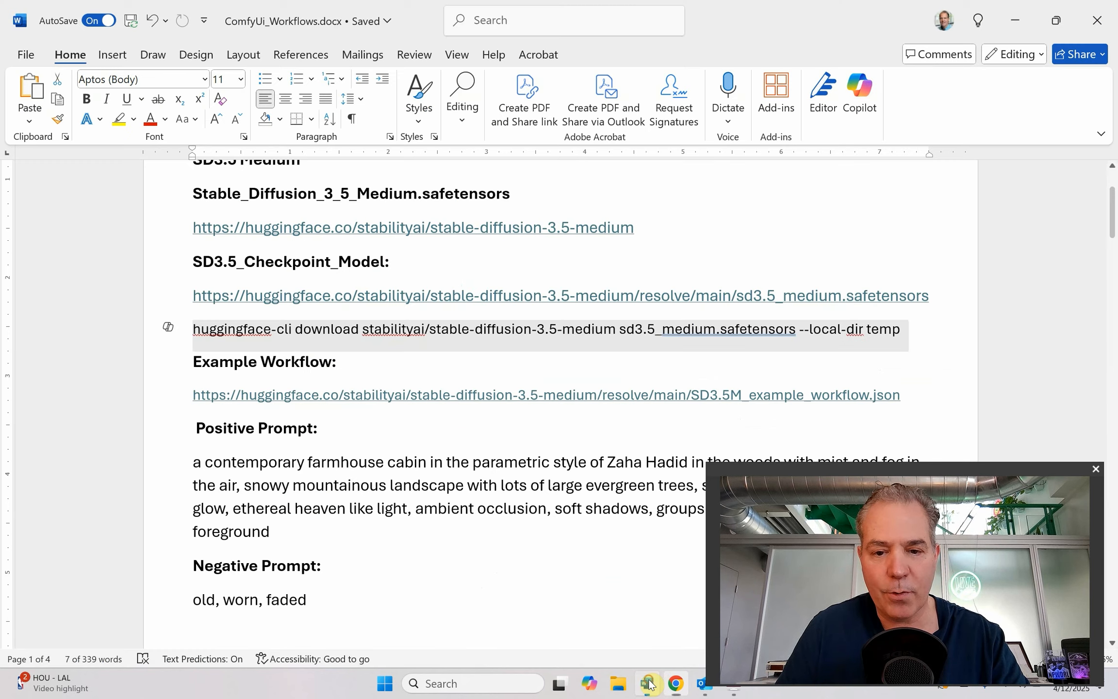
pyautogui.scroll(-15, 534, 480)
pyautogui.scroll(-20, 541, 476)
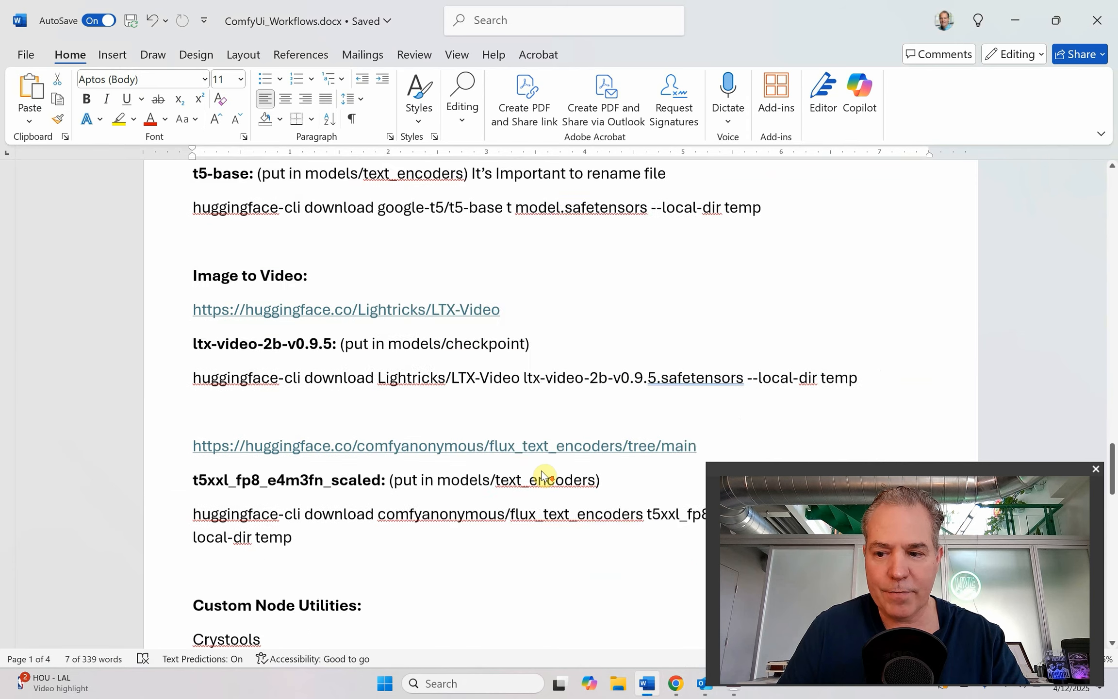
pyautogui.scroll(10, 541, 477)
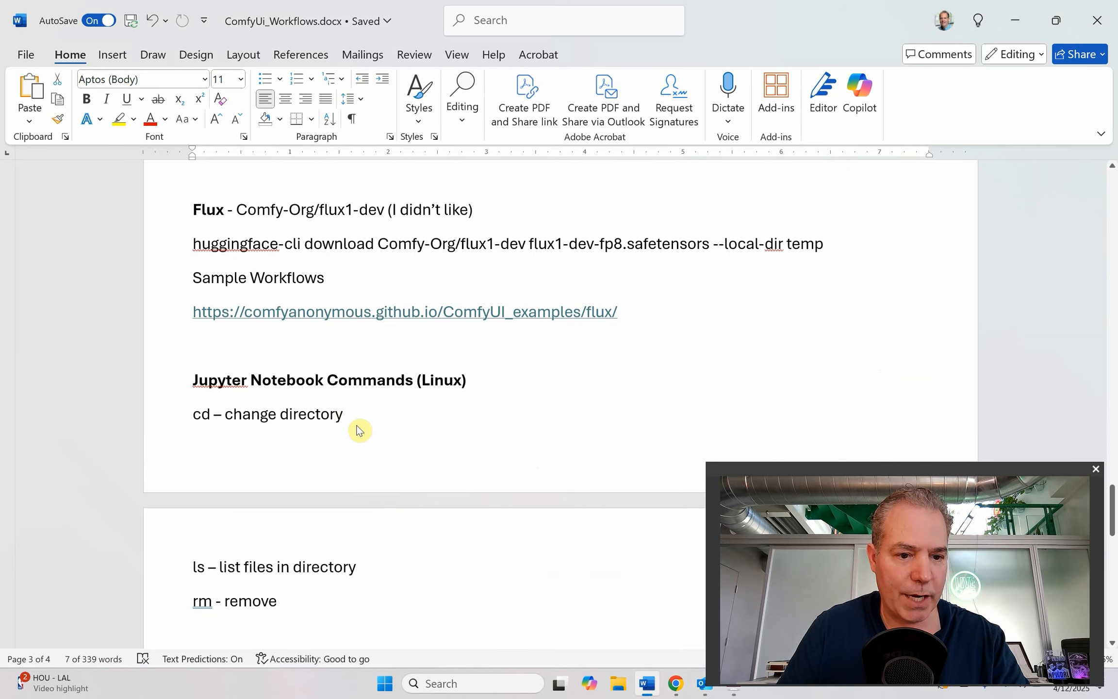
pyautogui.scroll(-3, 312, 419)
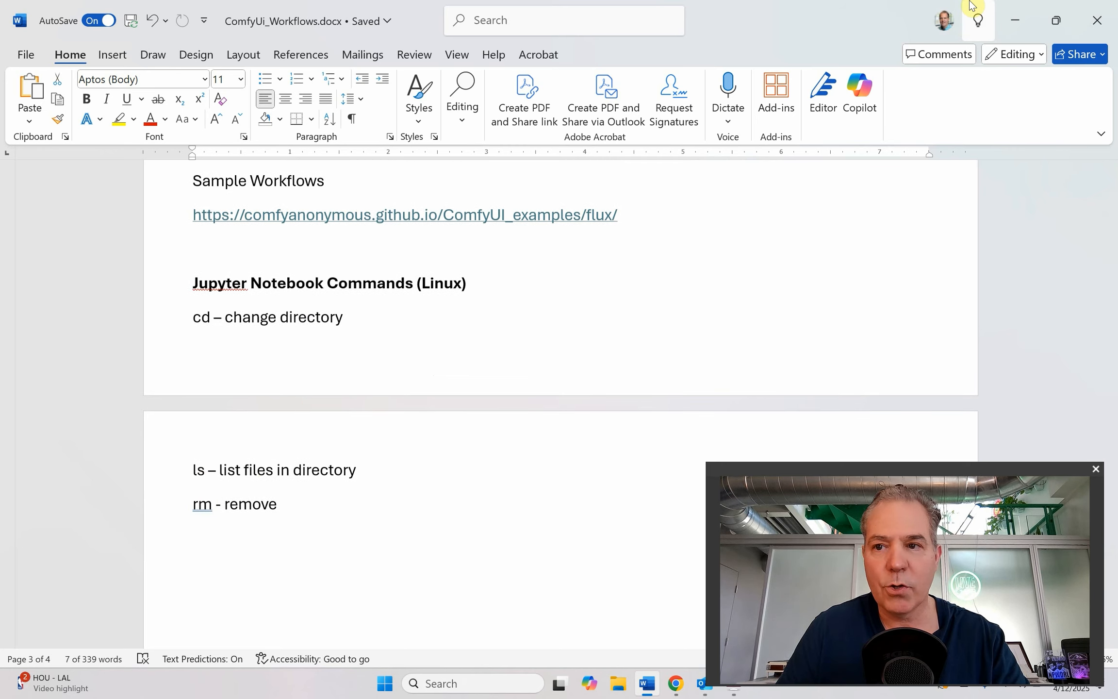
pyautogui.click(1016, 28)
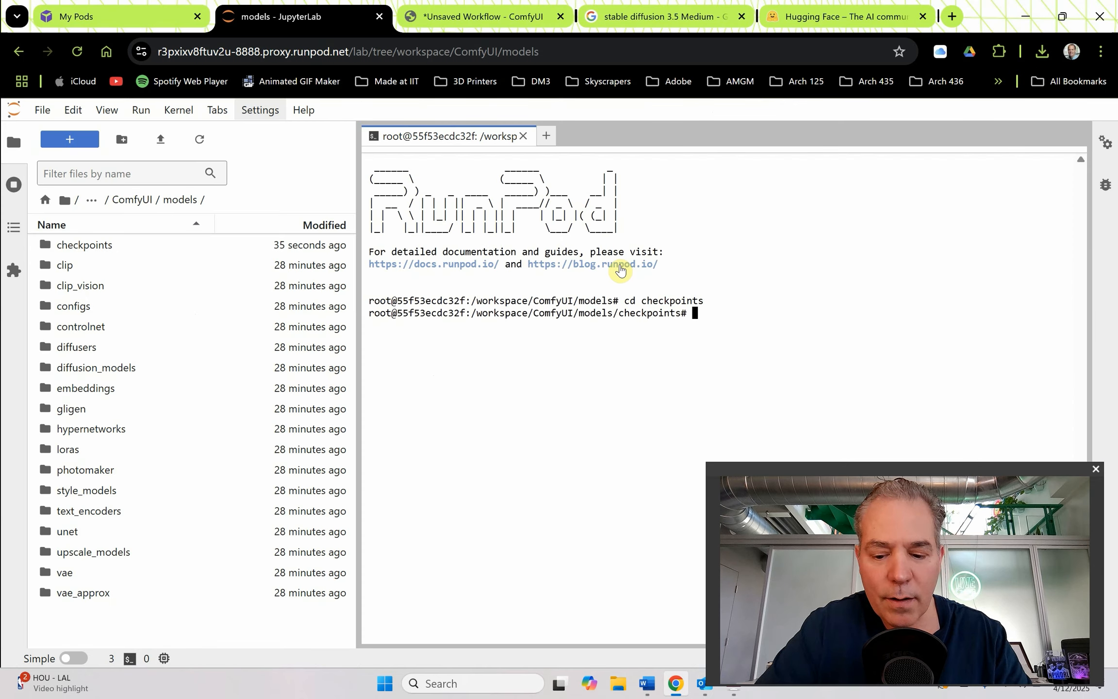
# - List the contents of the checkpoints directory with ls and highlight sd3.5_medium.safetensors in the output
pyautogui.write('ls')
pyautogui.press('Return')
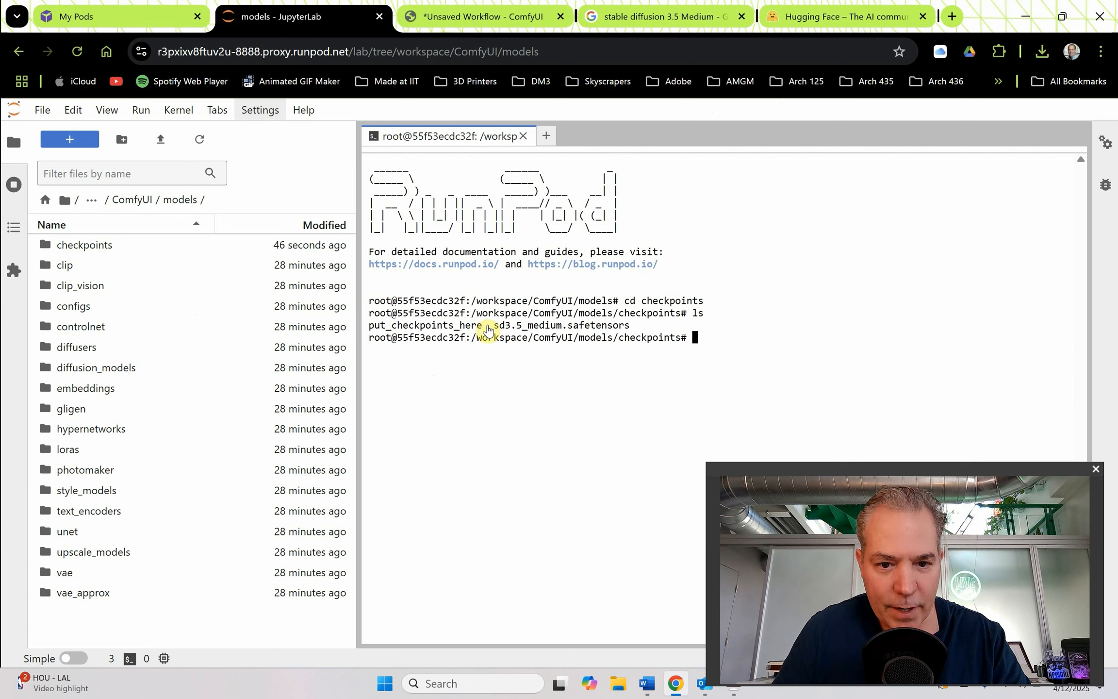
pyautogui.moveTo(494, 325); pyautogui.dragTo(631, 326)
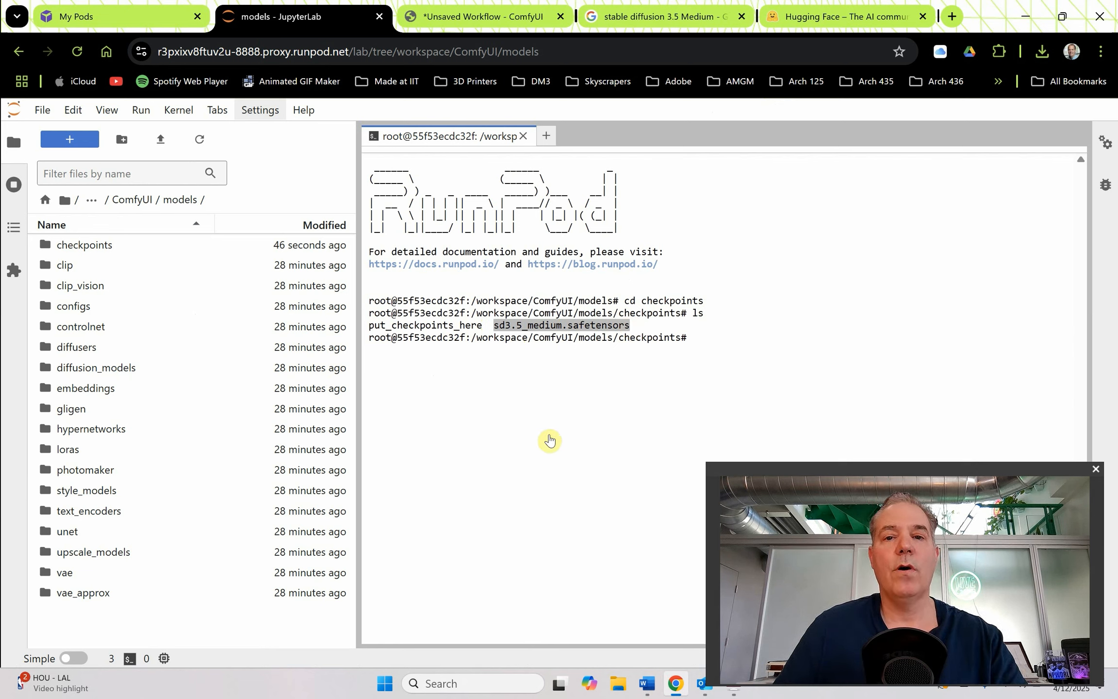
# - Open the stabilityai/stable-diffusion-3.5-medium search result in a new browser tab and show the repository's file list
pyautogui.click(844, 16)
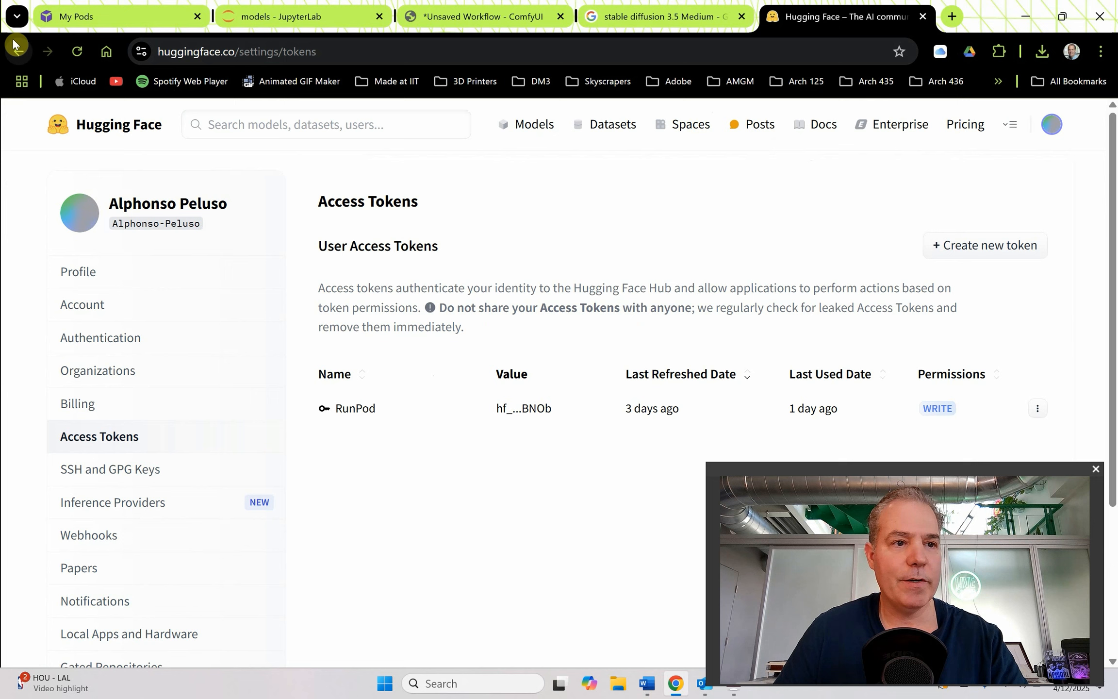
pyautogui.click(653, 17)
pyautogui.rightClick(372, 294)
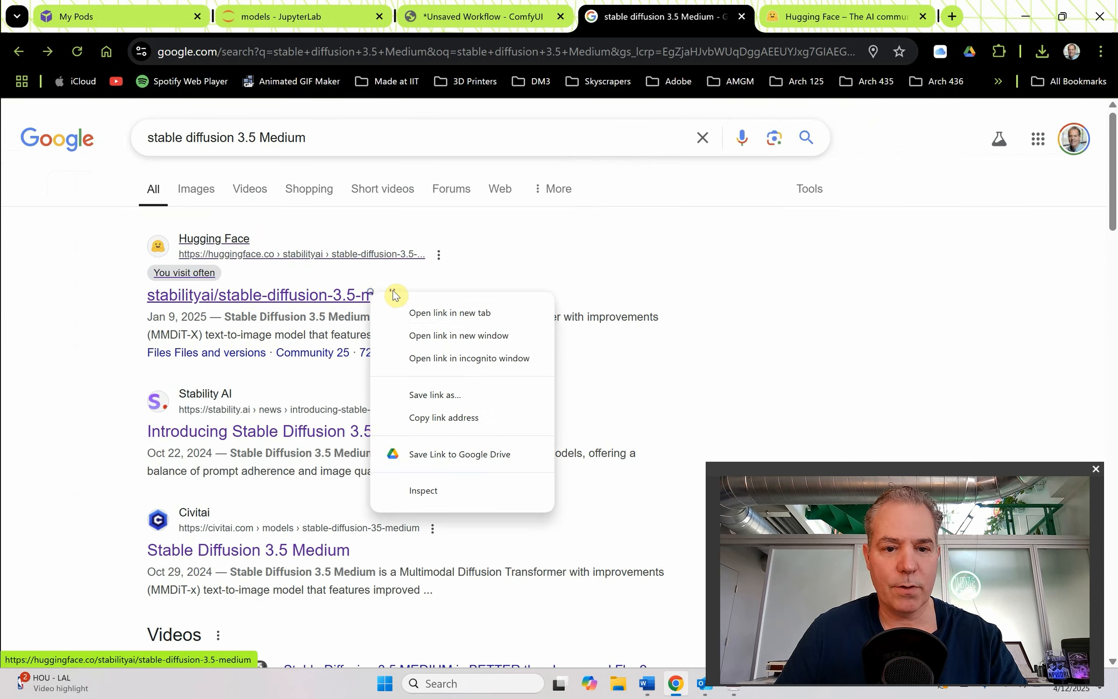
pyautogui.click(431, 312)
pyautogui.click(720, 21)
pyautogui.click(226, 272)
pyautogui.scroll(-10, 146, 437)
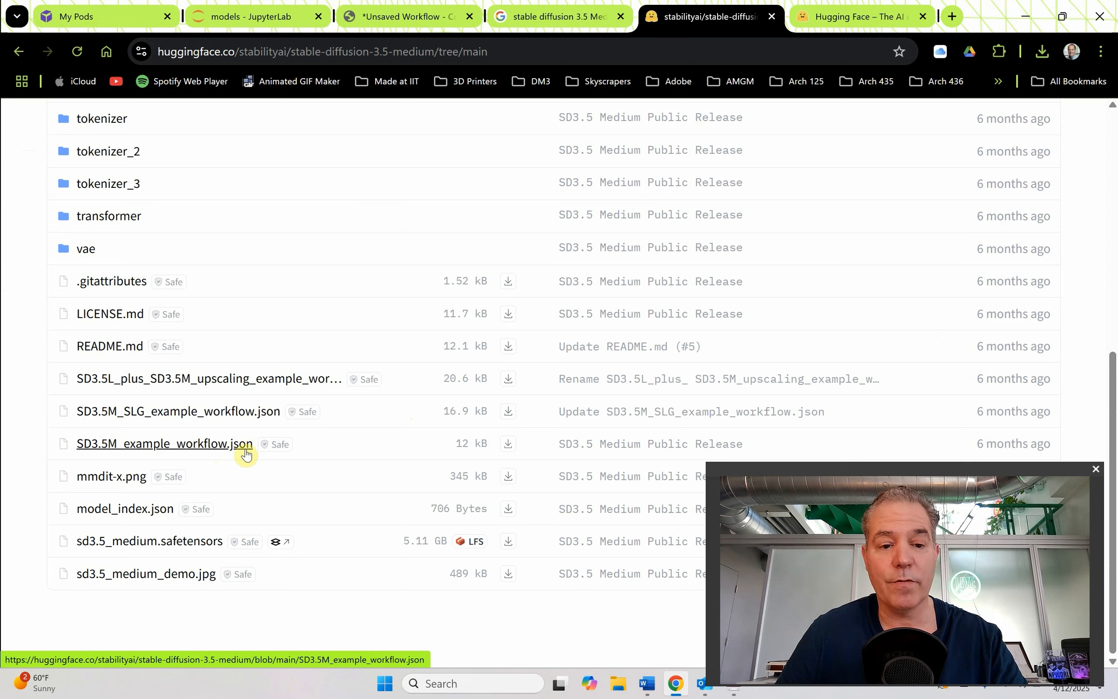
# - Copy the download link of SD3.5M_example_workflow.json and paste it under Example Workflow in Word, without the "?download=true" ending
pyautogui.rightClick(507, 449)
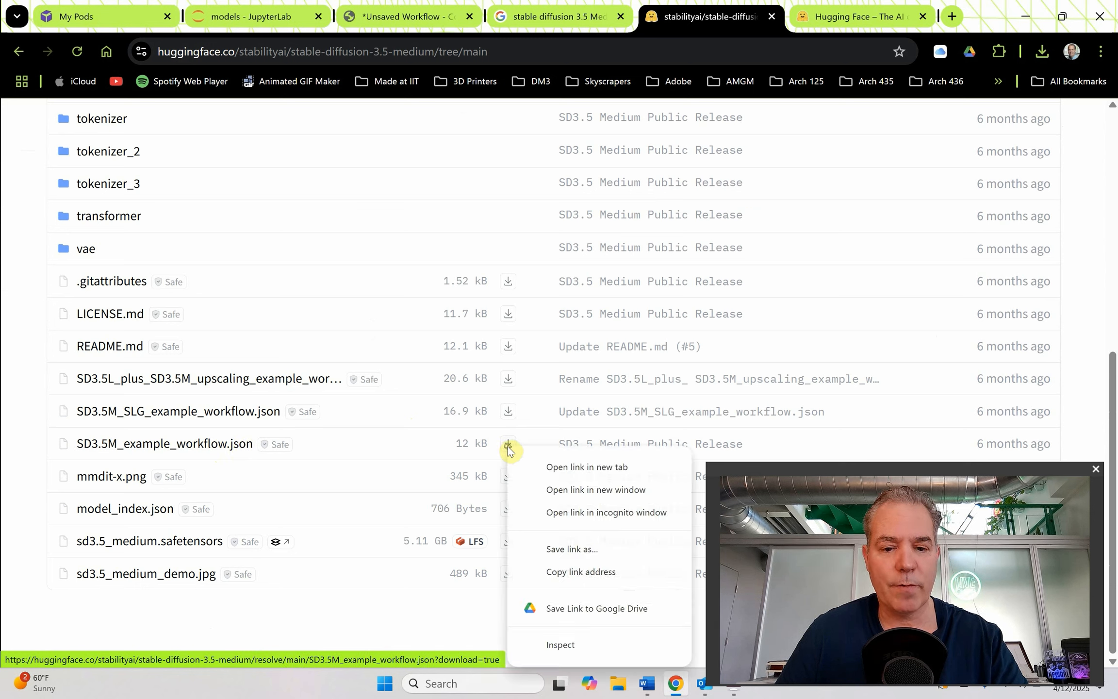
pyautogui.click(581, 571)
pyautogui.click(647, 683)
pyautogui.write('https://huggingface.co/stabilityai/stable-diffusion-3.5-medium/resolve/main/SD3.5M_example_workflow.json?download=true')
pyautogui.press('BackSpace')
pyautogui.press('BackSpace')
pyautogui.press('BackSpace')
pyautogui.press('BackSpace')
pyautogui.press('BackSpace')
pyautogui.press('BackSpace')
pyautogui.press('BackSpace')
pyautogui.press('BackSpace')
pyautogui.press('BackSpace')
pyautogui.press('BackSpace')
pyautogui.press('BackSpace')
pyautogui.press('BackSpace')
pyautogui.press('BackSpace')
pyautogui.press('BackSpace')
# - In the Word document, write "huggingface-cli download stabilityai/stable-diffusion-3.5-medium" on a new line below the Example Workflow link, checking the repository name in the browser
pyautogui.press('Return')
pyautogui.write('huggingface-cli download')
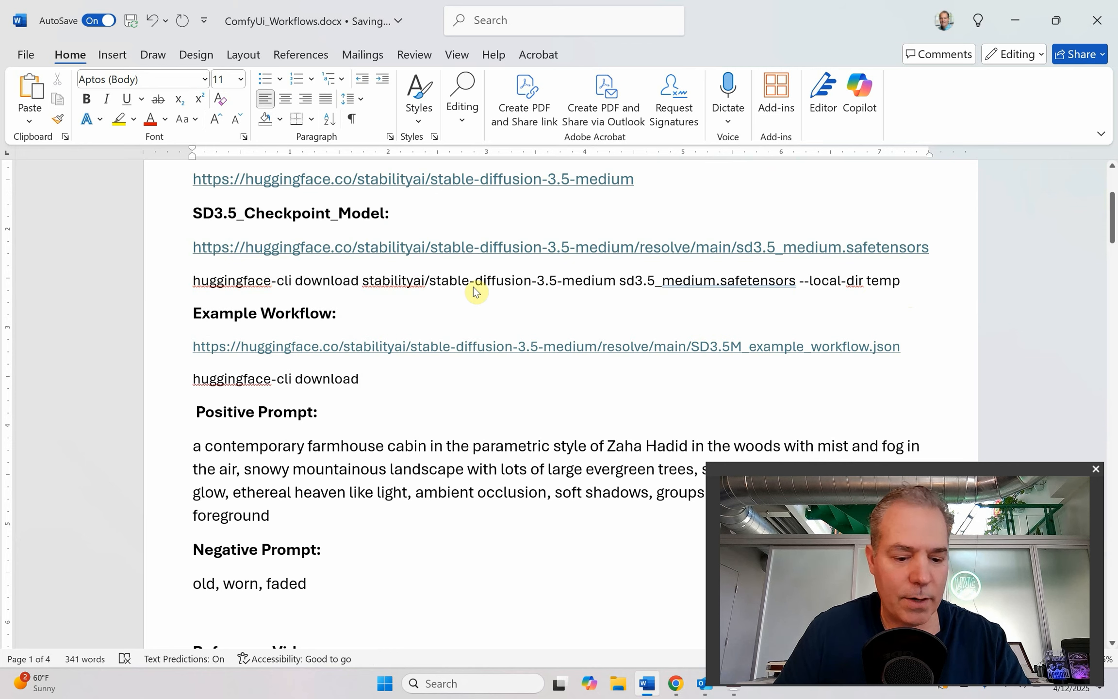
pyautogui.hotkey('alt', 'Tab')
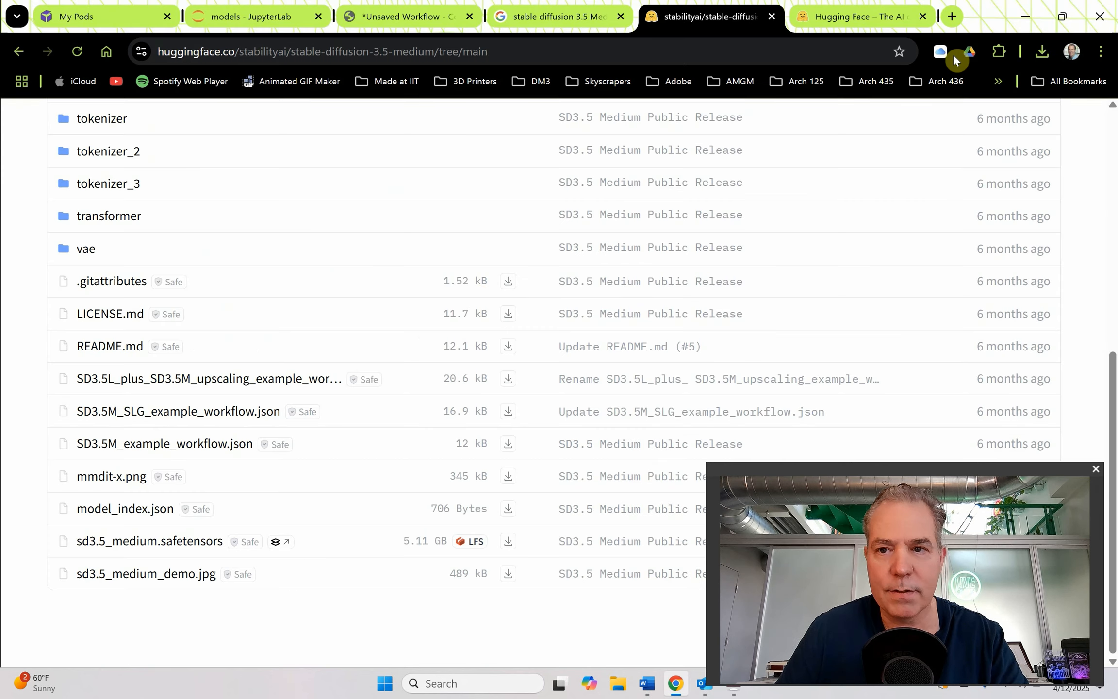
pyautogui.click(837, 22)
pyautogui.click(704, 17)
pyautogui.hotkey('alt', 'Tab')
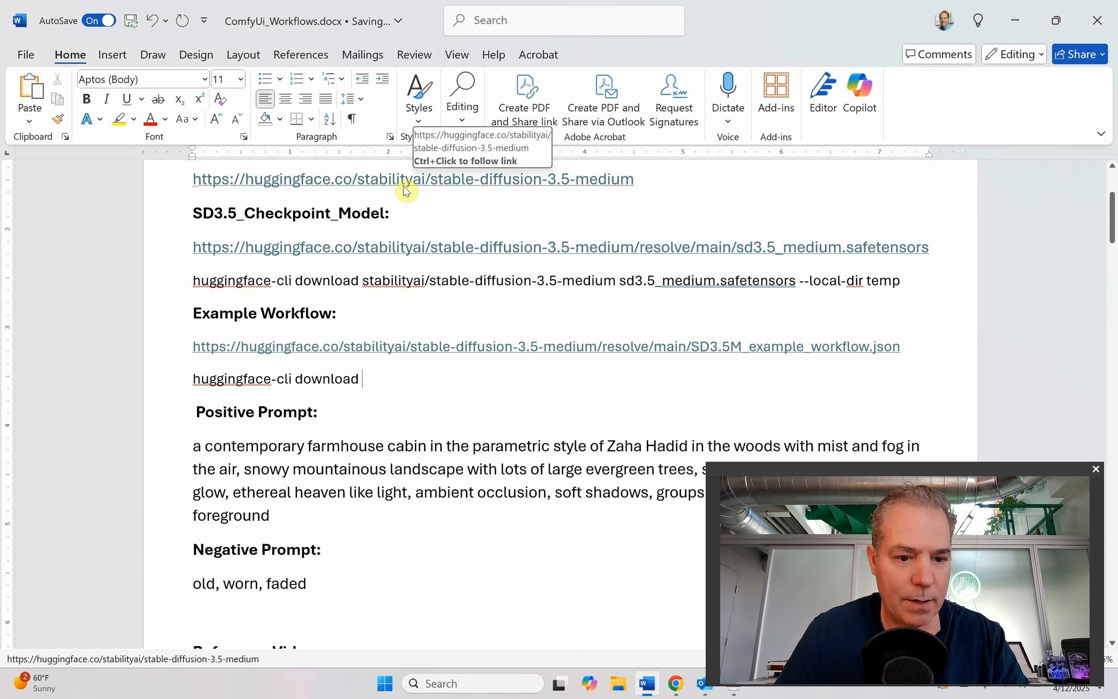
pyautogui.write('stabilityai/stable-diffusion-3.5-medium')
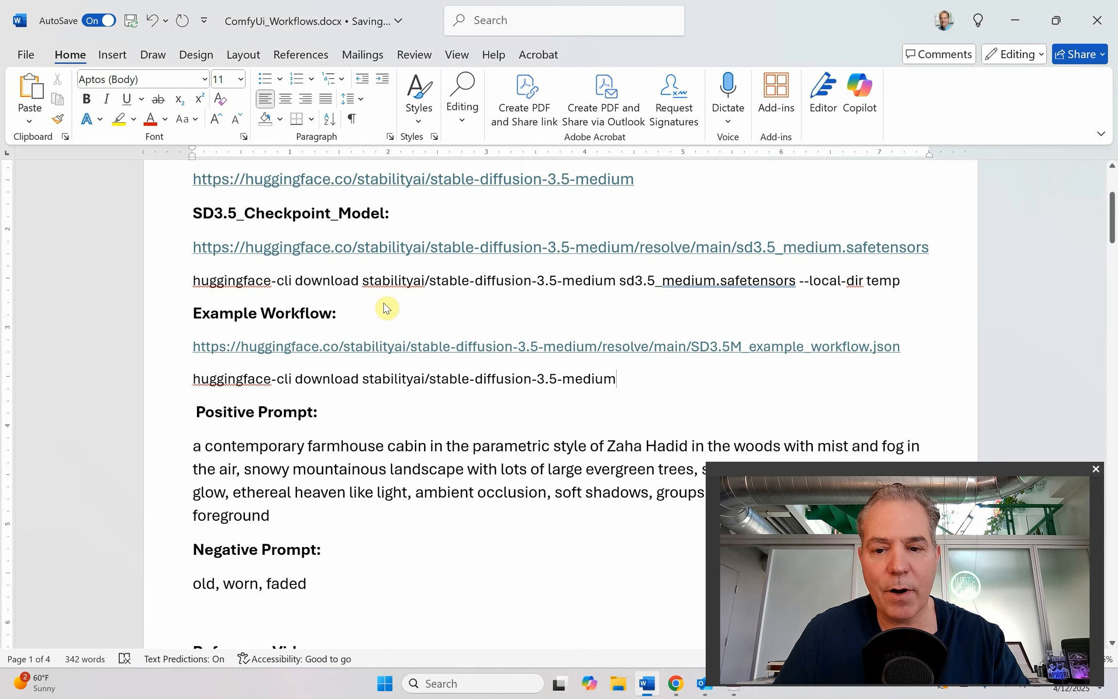
# - Copy the file name SD3.5M_example_workflow.json from the Hugging Face file list and append it as plain text to the new Word command
pyautogui.hotkey('alt', 'Tab')
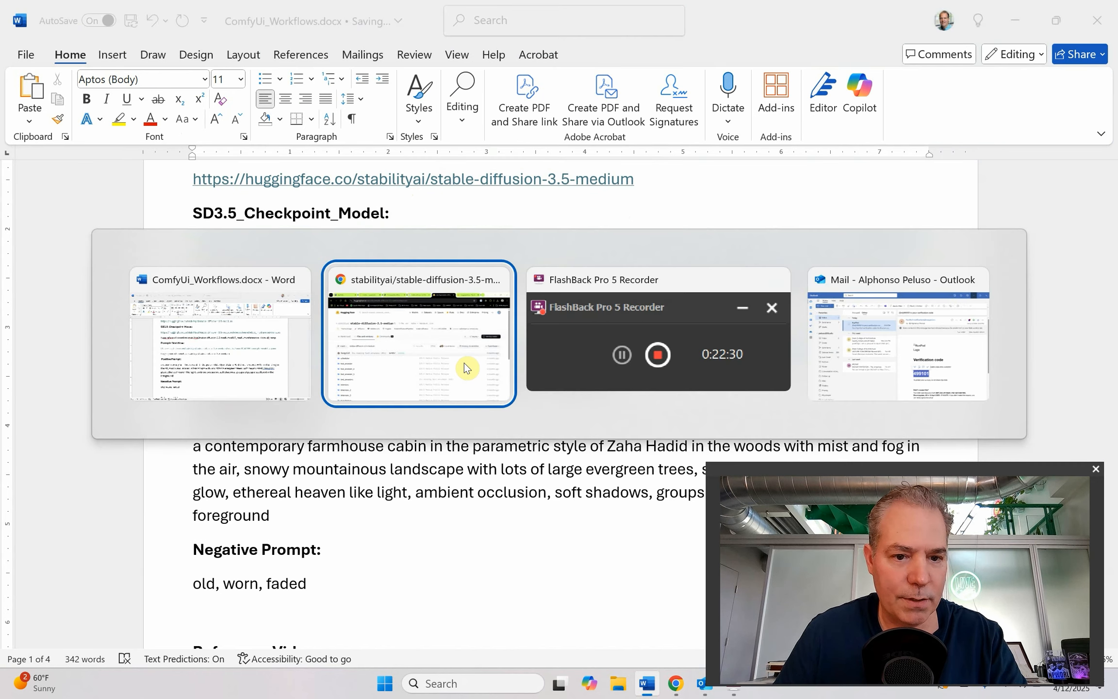
pyautogui.scroll(-10, 311, 466)
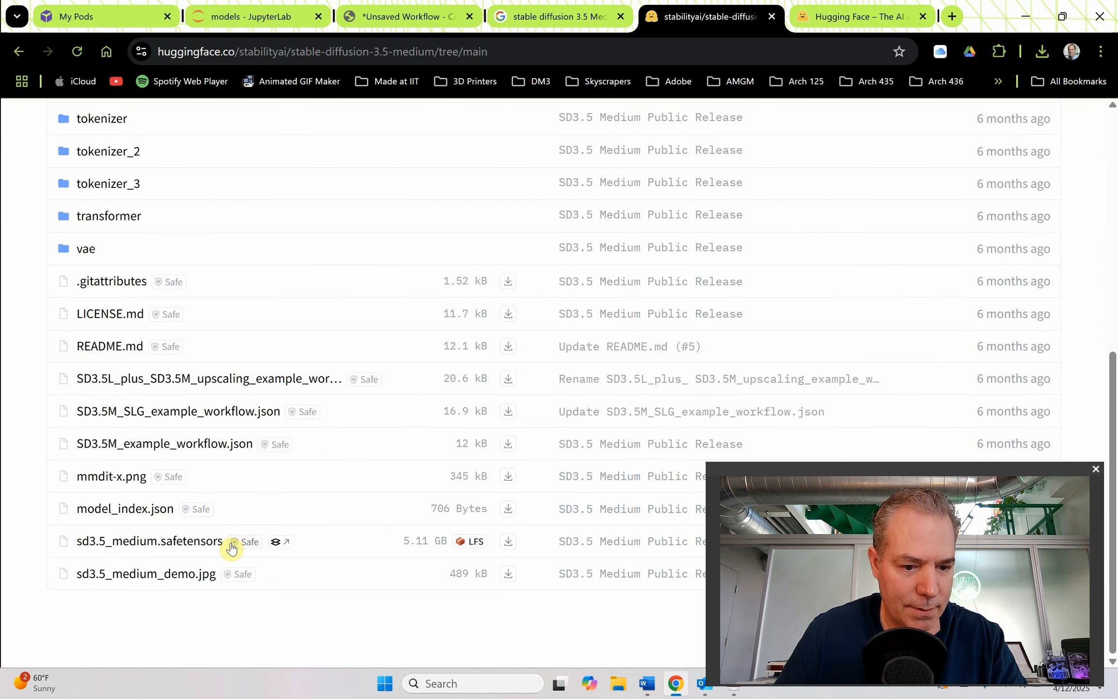
pyautogui.moveTo(227, 541); pyautogui.dragTo(83, 532)
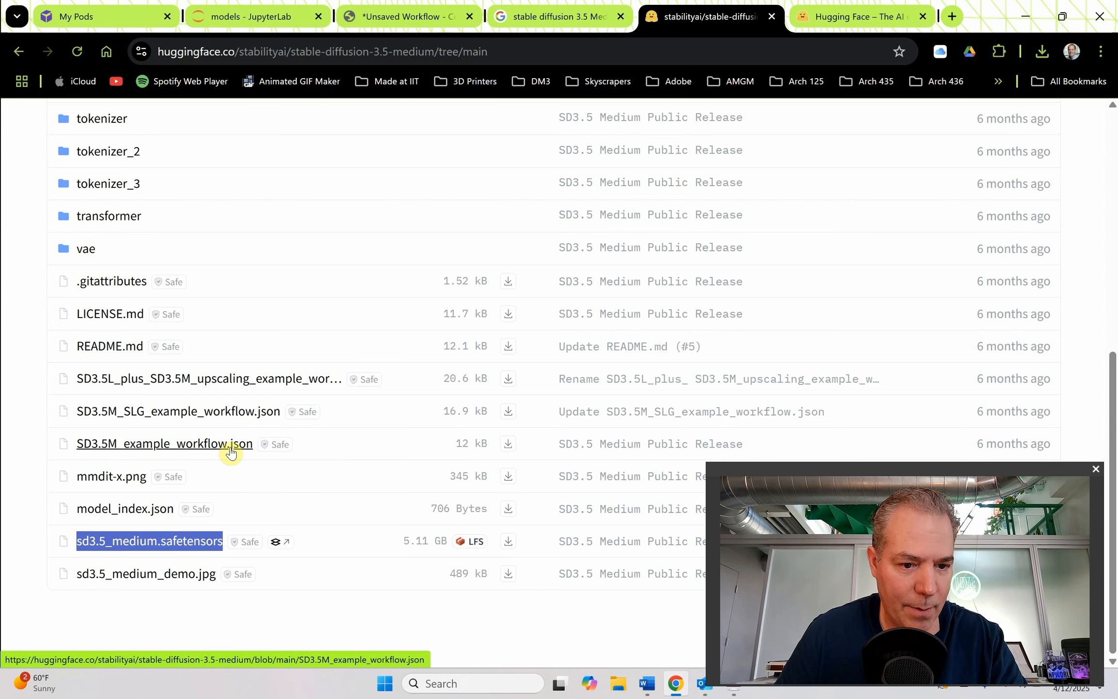
pyautogui.click(252, 447)
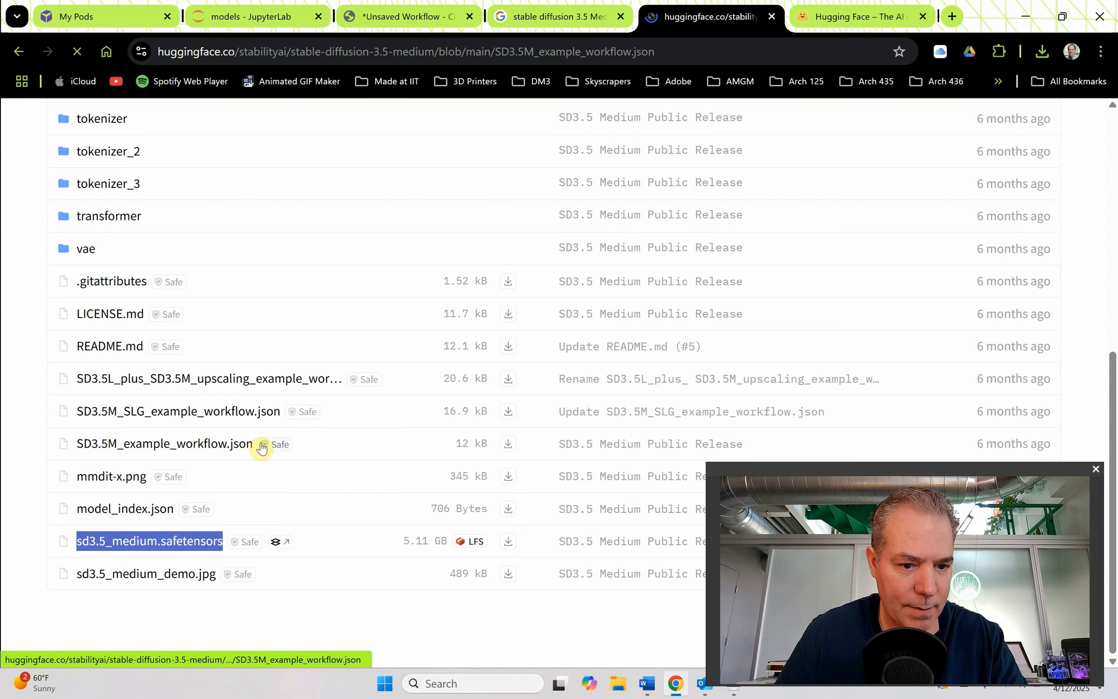
pyautogui.click(22, 48)
pyautogui.hotkey('alt', 'Tab')
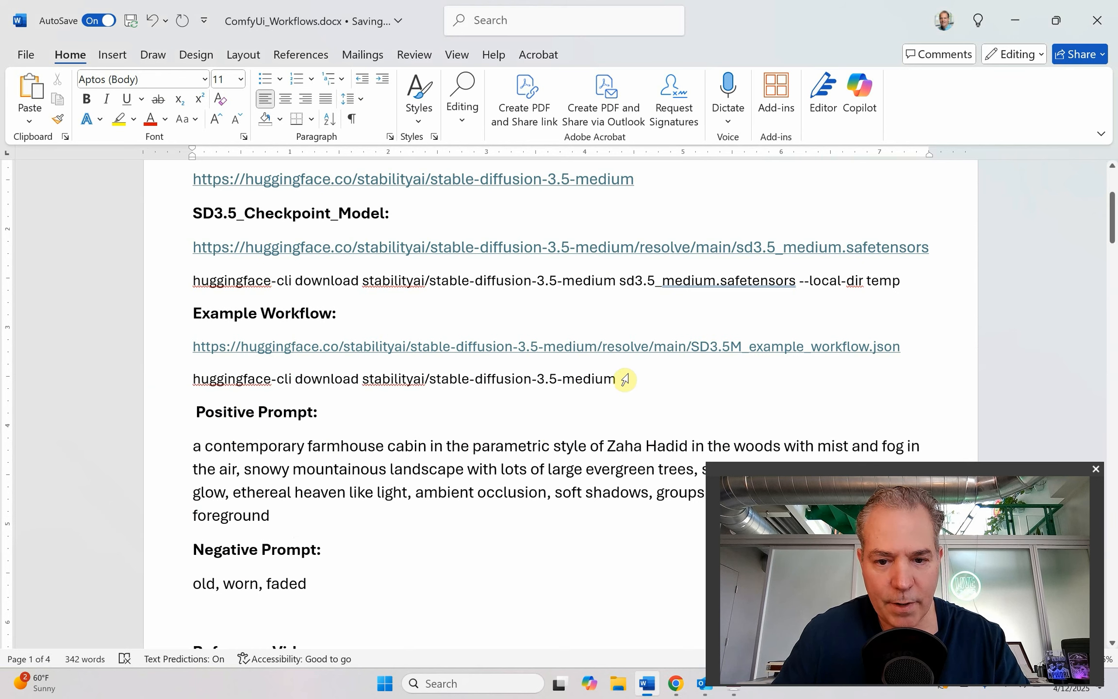
pyautogui.rightClick(628, 379)
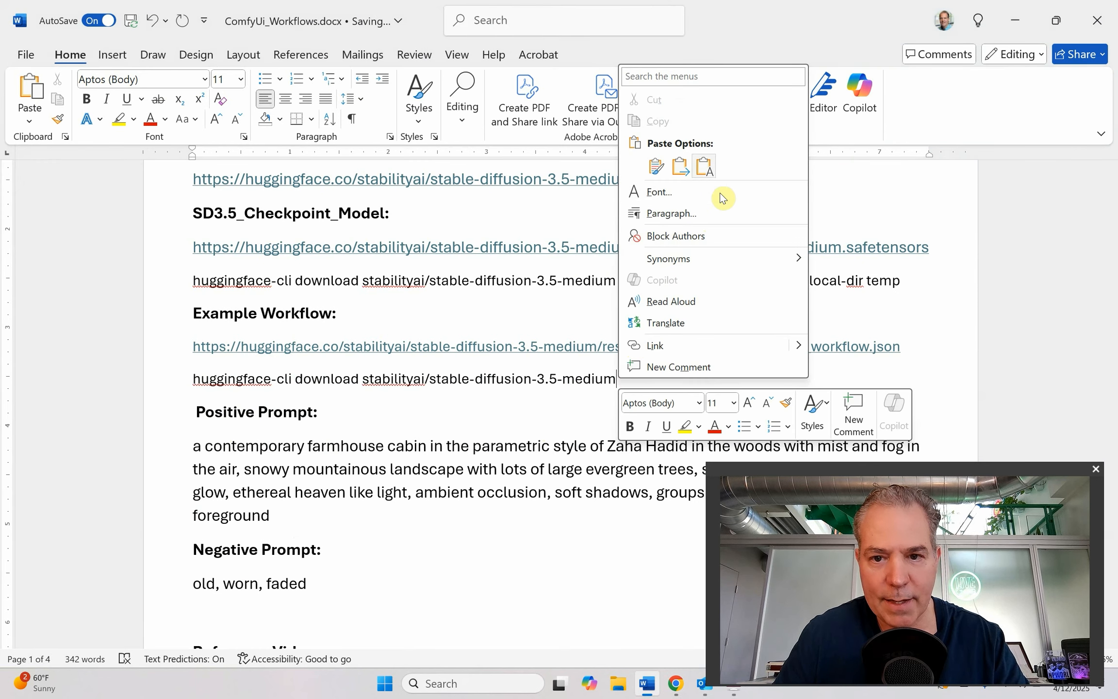
pyautogui.click(699, 166)
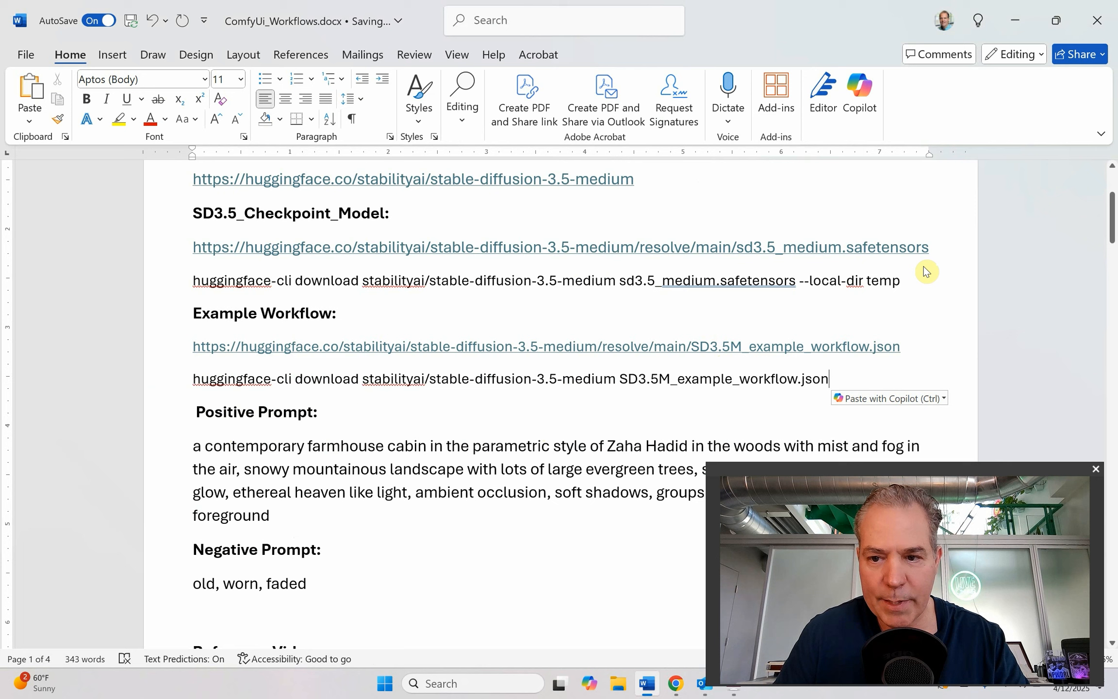
# - Copy "--local-dir temp" from the checkpoint download command and append it to the example workflow command
pyautogui.moveTo(897, 281); pyautogui.dragTo(798, 281)
pyautogui.hotkey('ctrl', 'c')
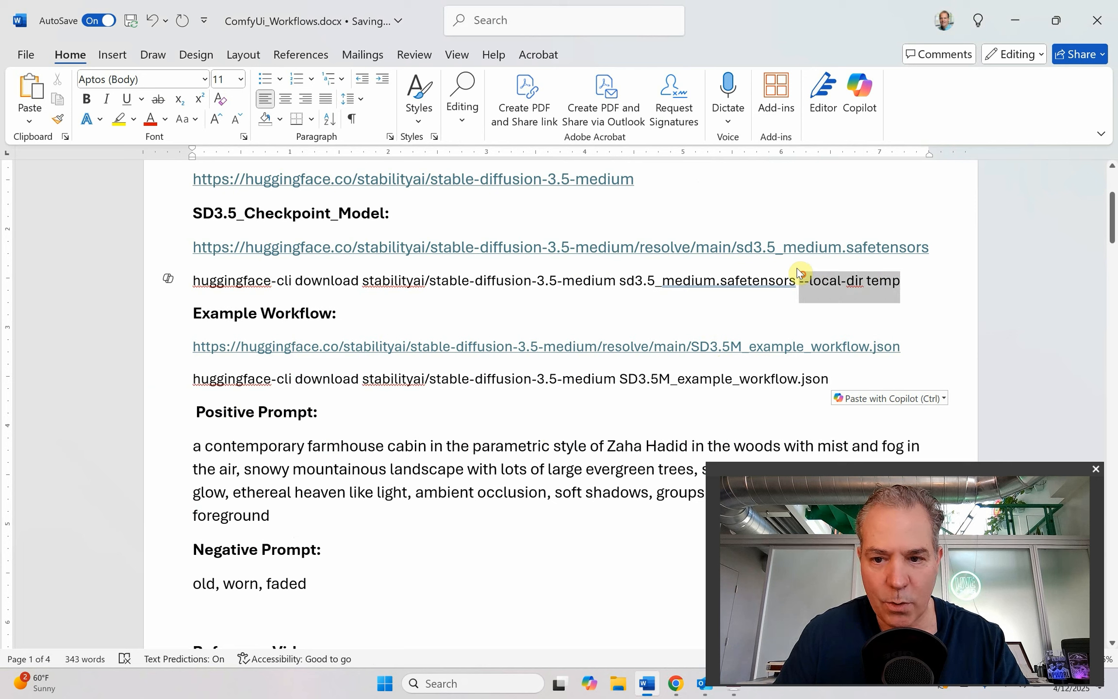
pyautogui.click(832, 380)
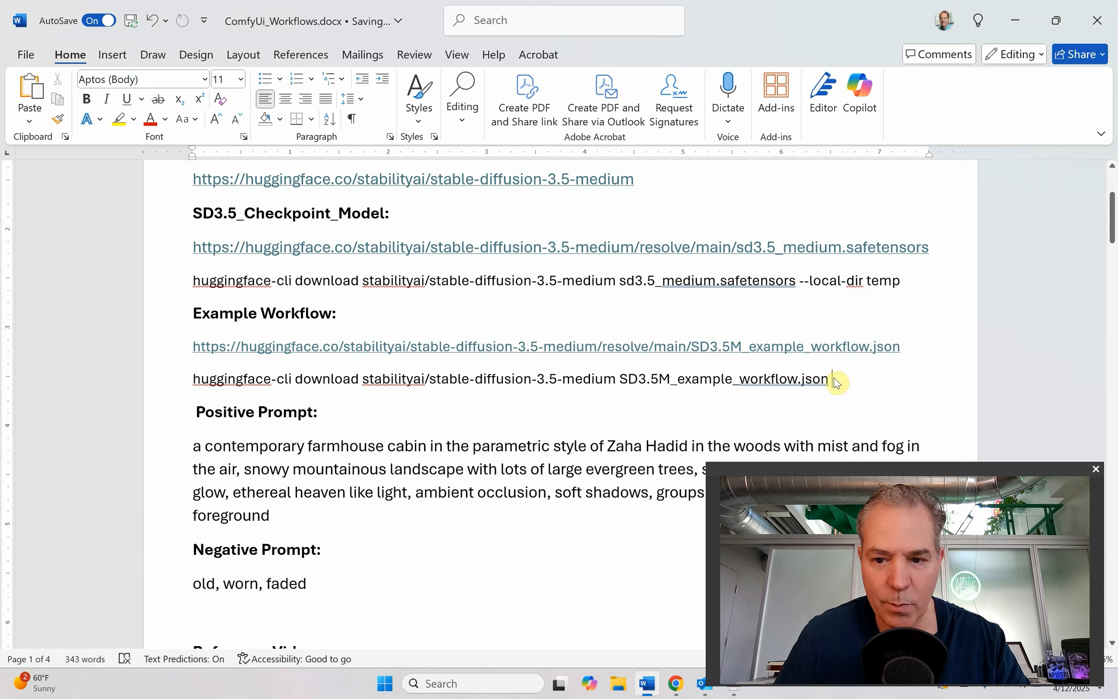
pyautogui.hotkey('ctrl', 'v')
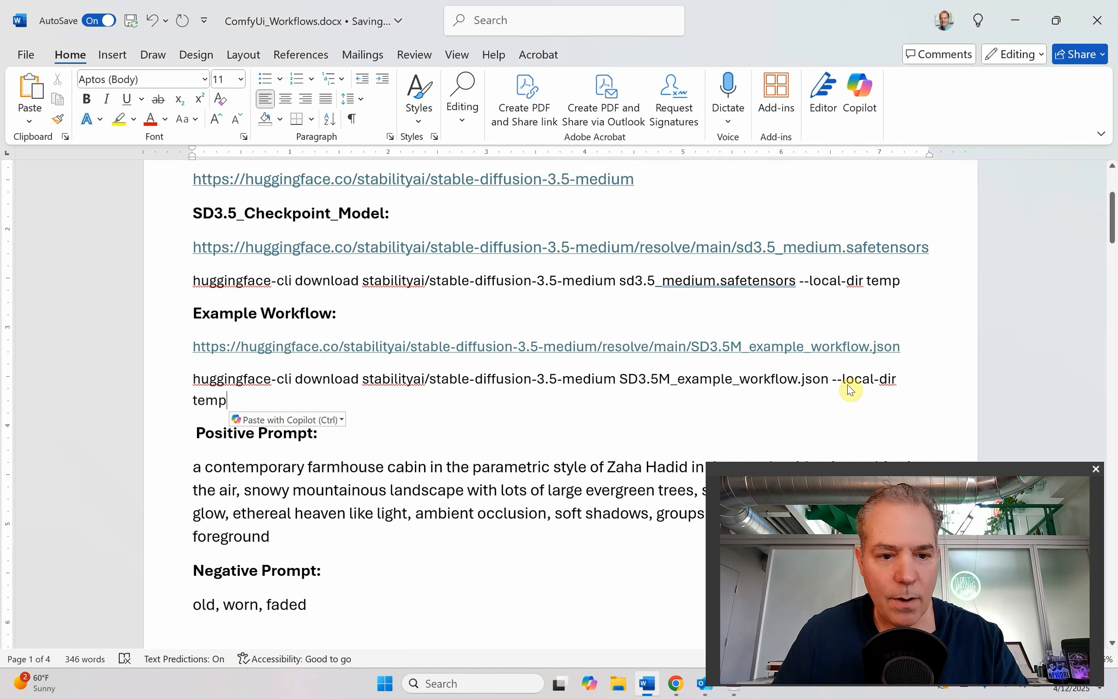
# - Set the font size of the example workflow's huggingface-cli command to 10
pyautogui.moveTo(227, 399); pyautogui.dragTo(185, 381)
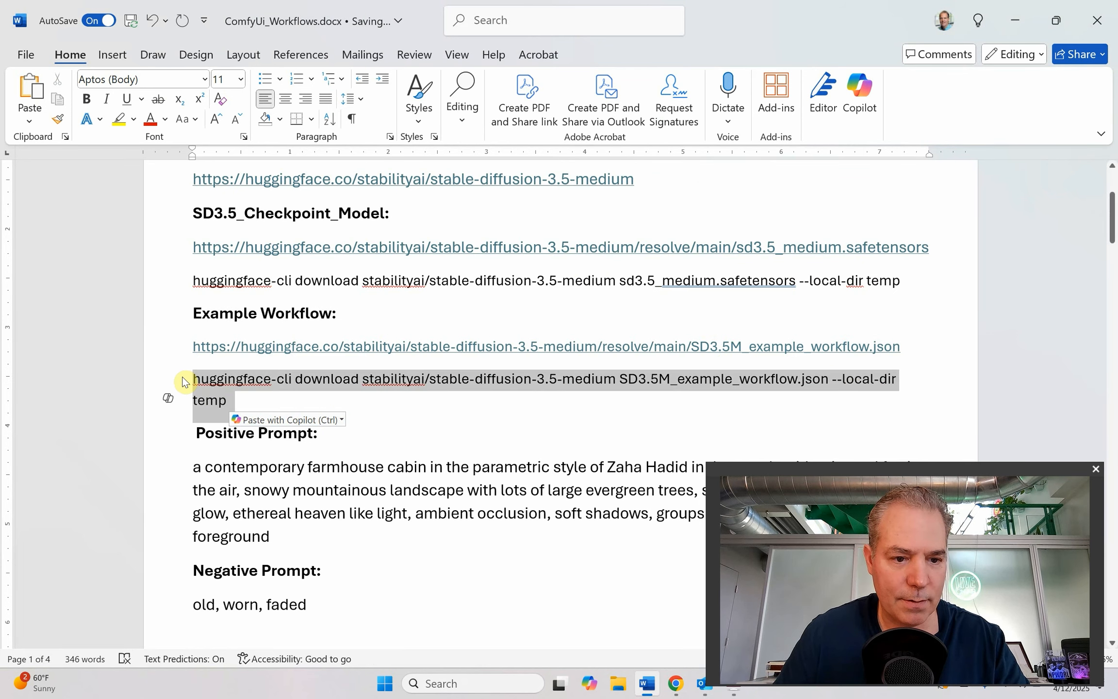
pyautogui.click(302, 335)
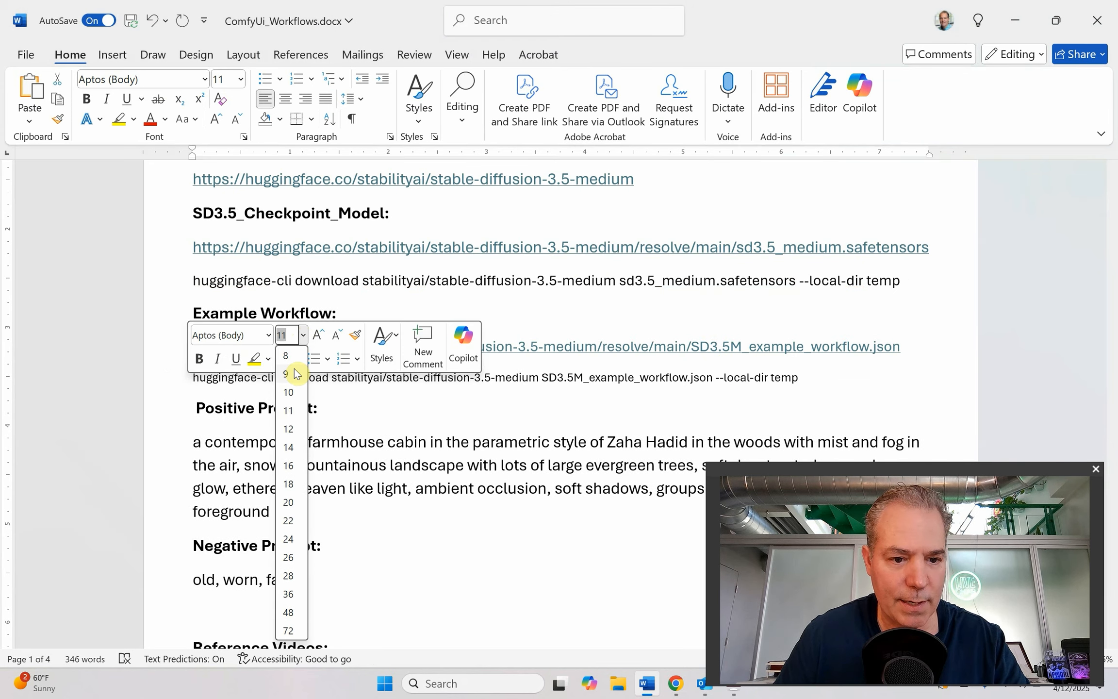
pyautogui.click(290, 390)
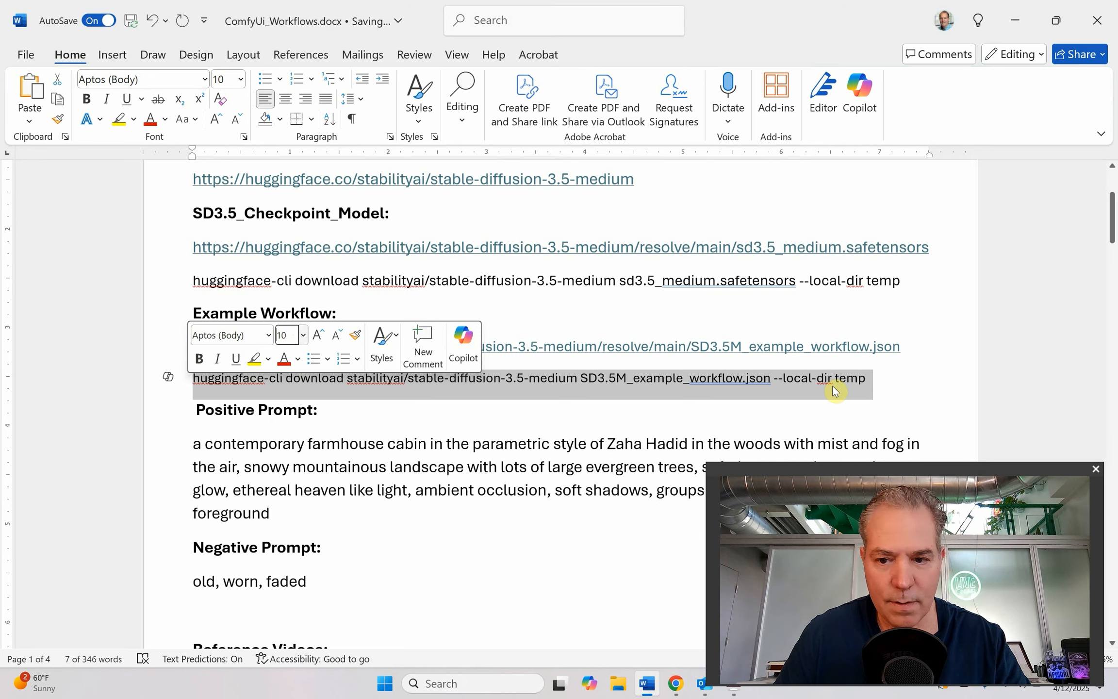
pyautogui.click(851, 404)
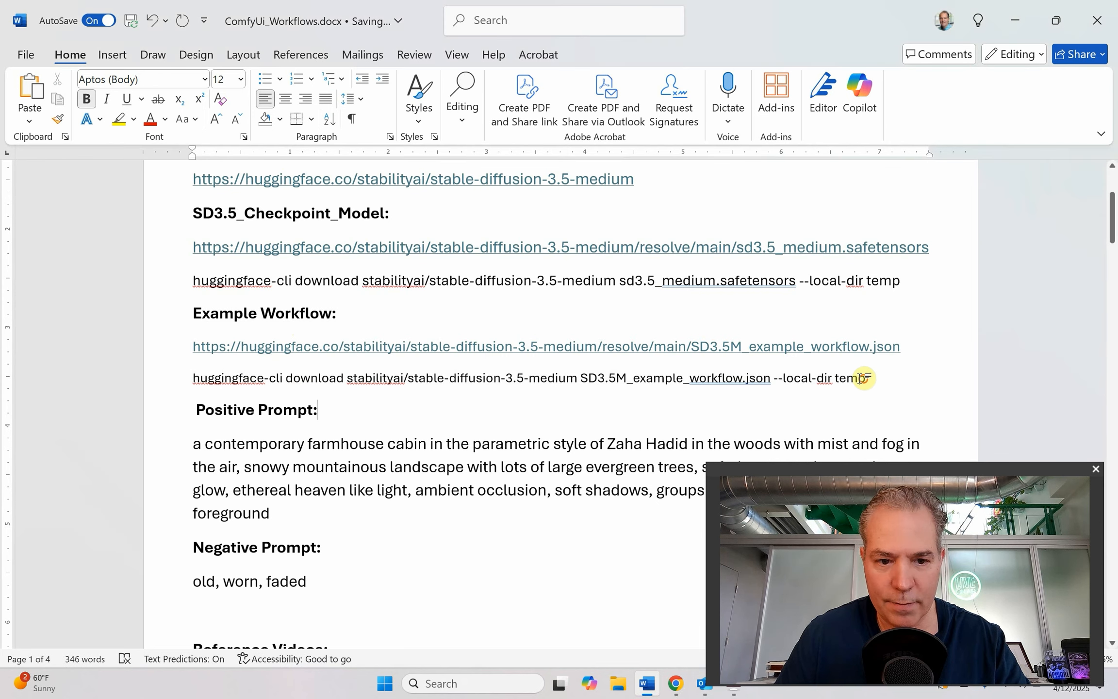
# - Copy the example workflow command from Word and run it in the JupyterLab terminal, in the checkpoints directory
pyautogui.moveTo(865, 378); pyautogui.dragTo(221, 380)
pyautogui.hotkey('ctrl', 'c')
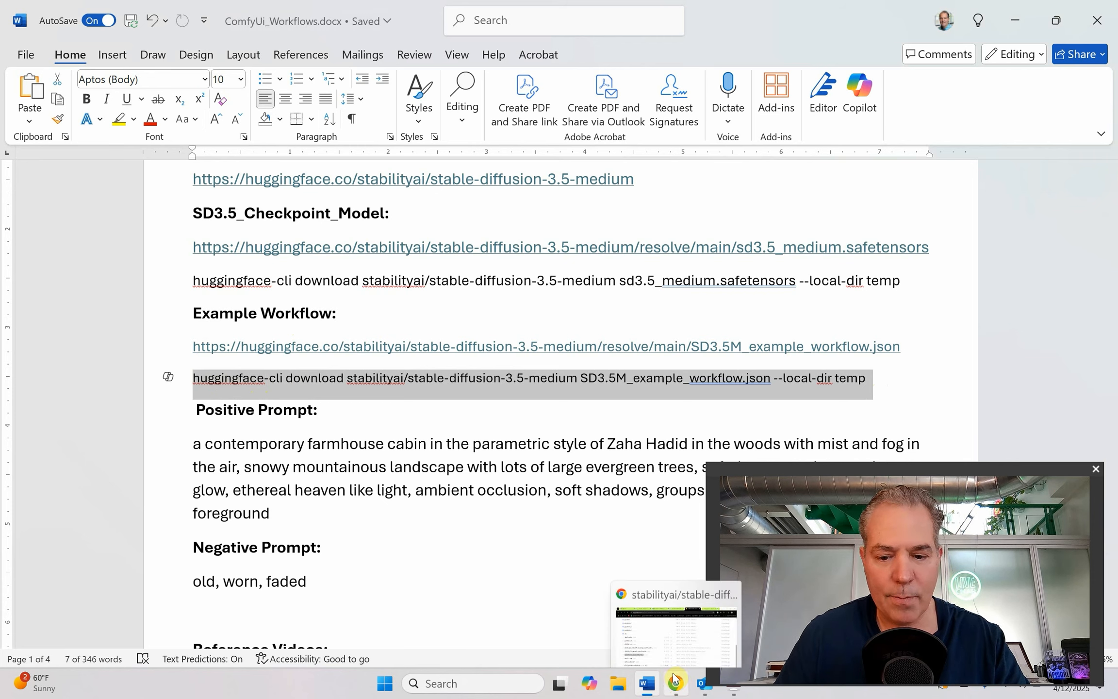
pyautogui.hotkey('alt', 'Tab')
pyautogui.click(424, 344)
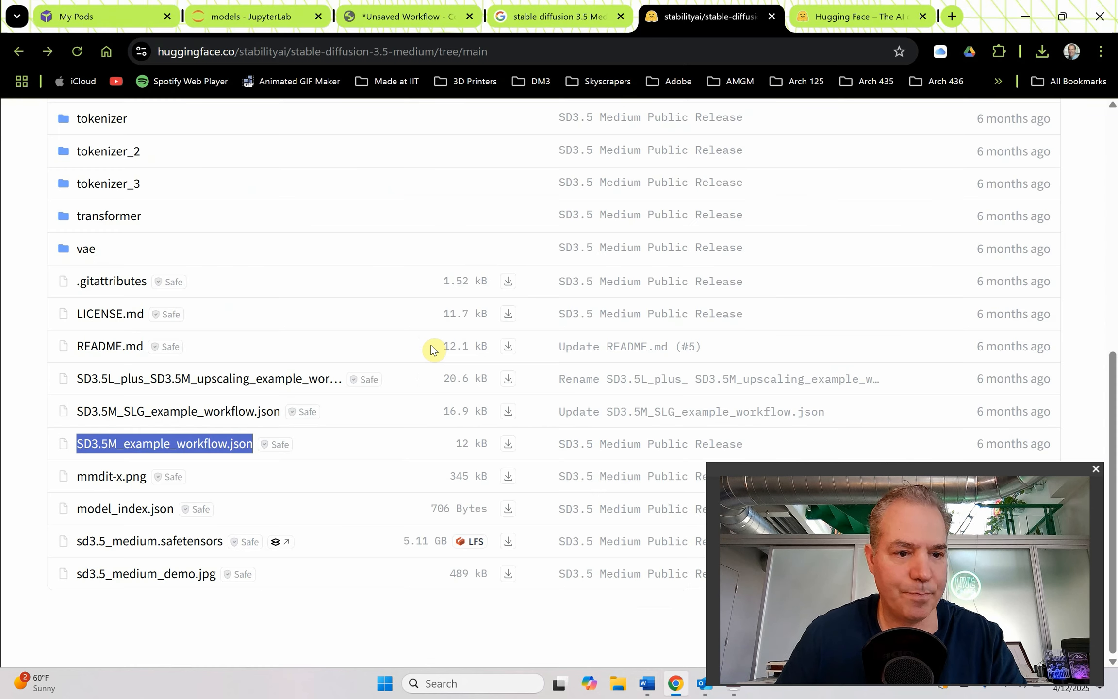
pyautogui.click(274, 19)
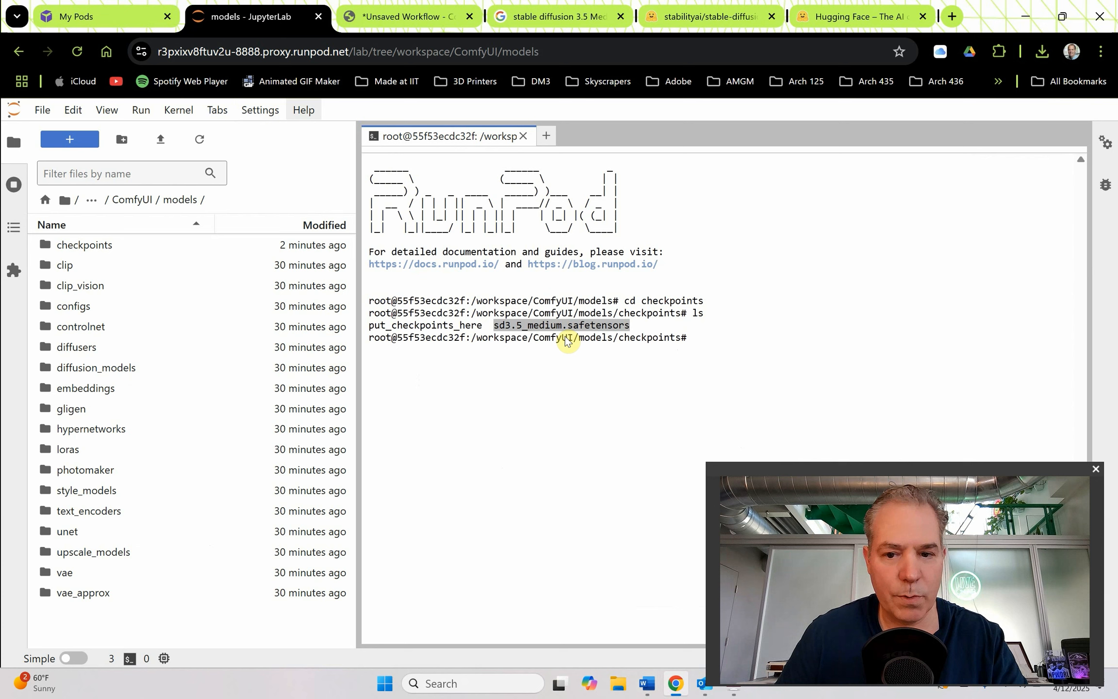
pyautogui.hotkey('ctrl', 'v')
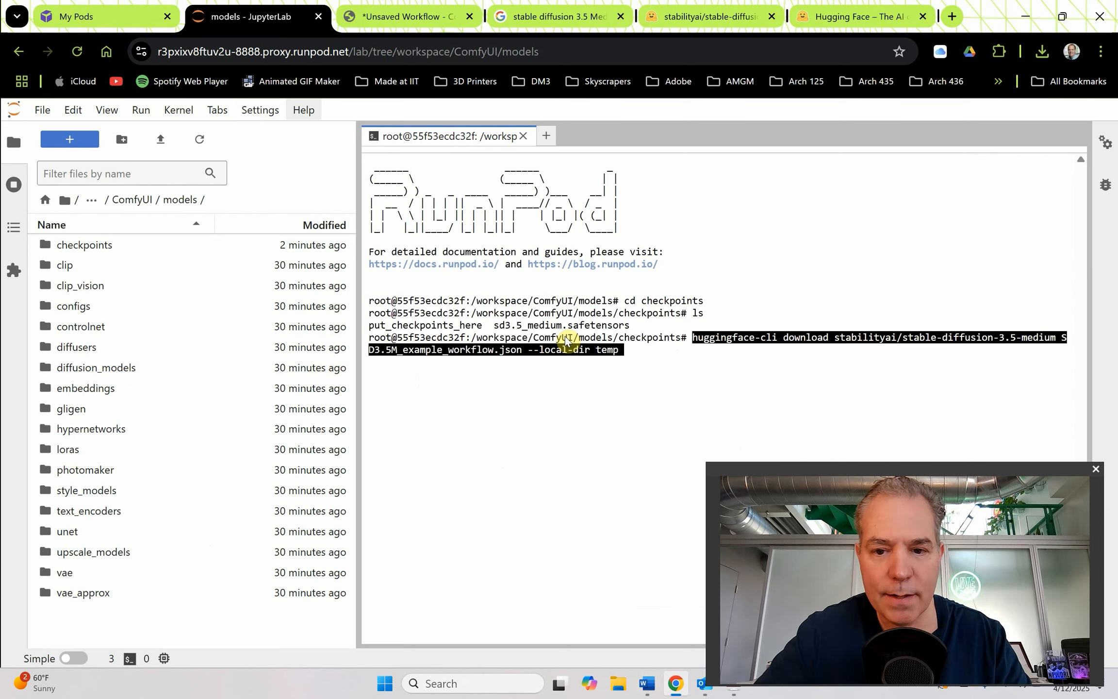
pyautogui.press('Return')
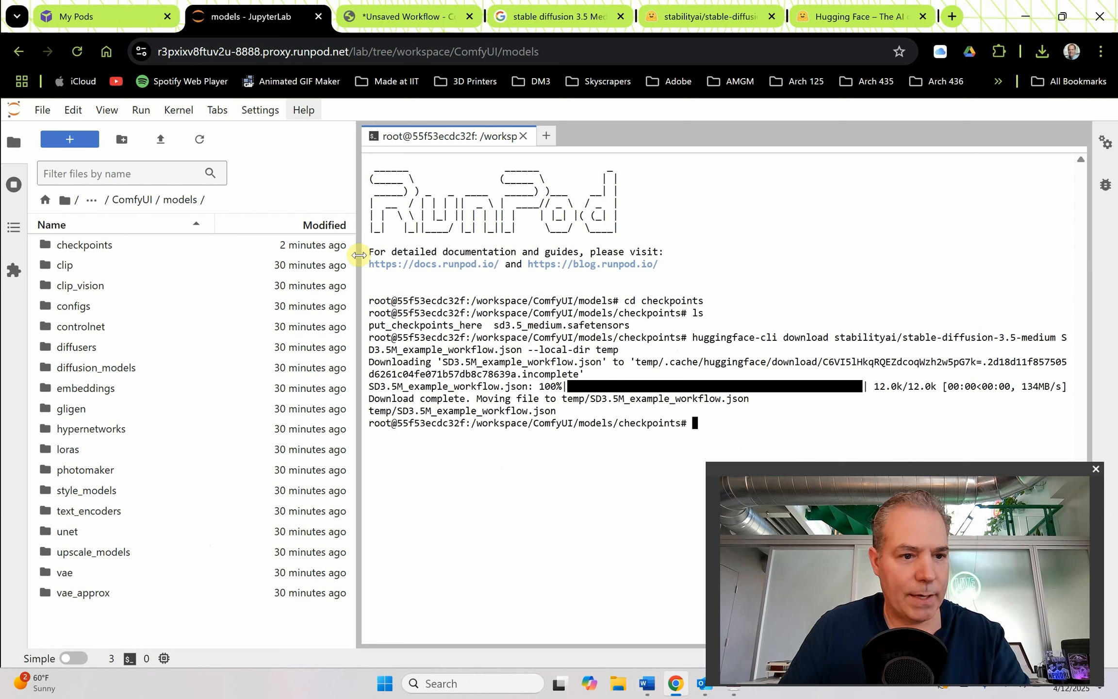
# - Look in the workspace's temp folder for the downloaded workflow file and go back to the ComfyUI models folder
pyautogui.click(141, 203)
pyautogui.click(125, 204)
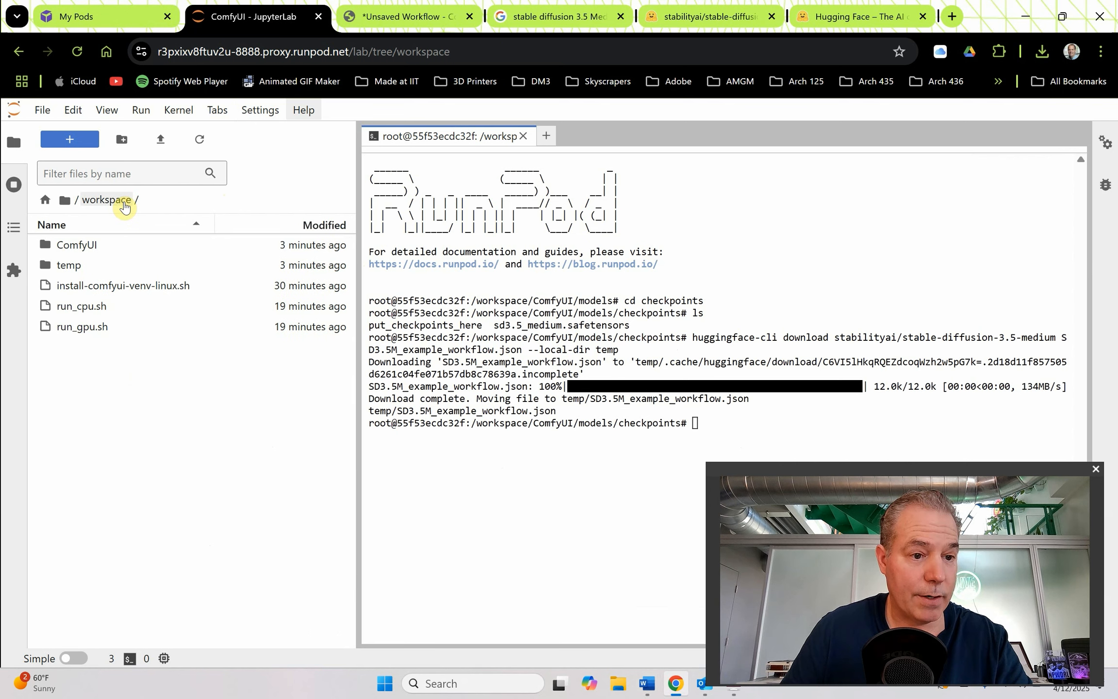
pyautogui.doubleClick(70, 267)
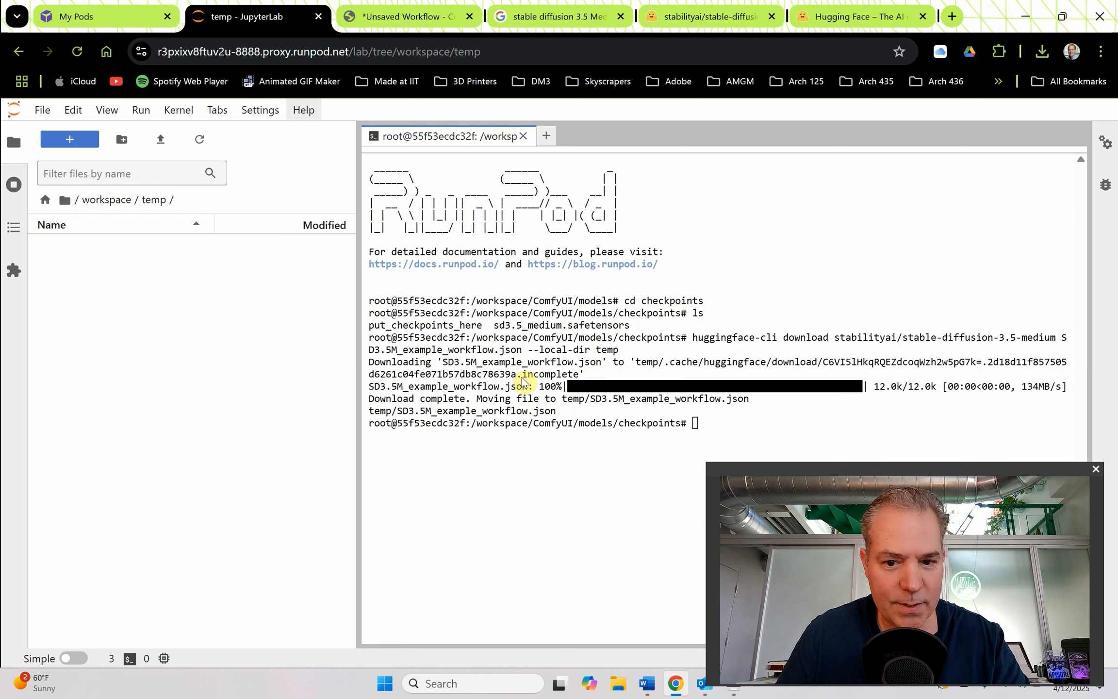
pyautogui.click(107, 200)
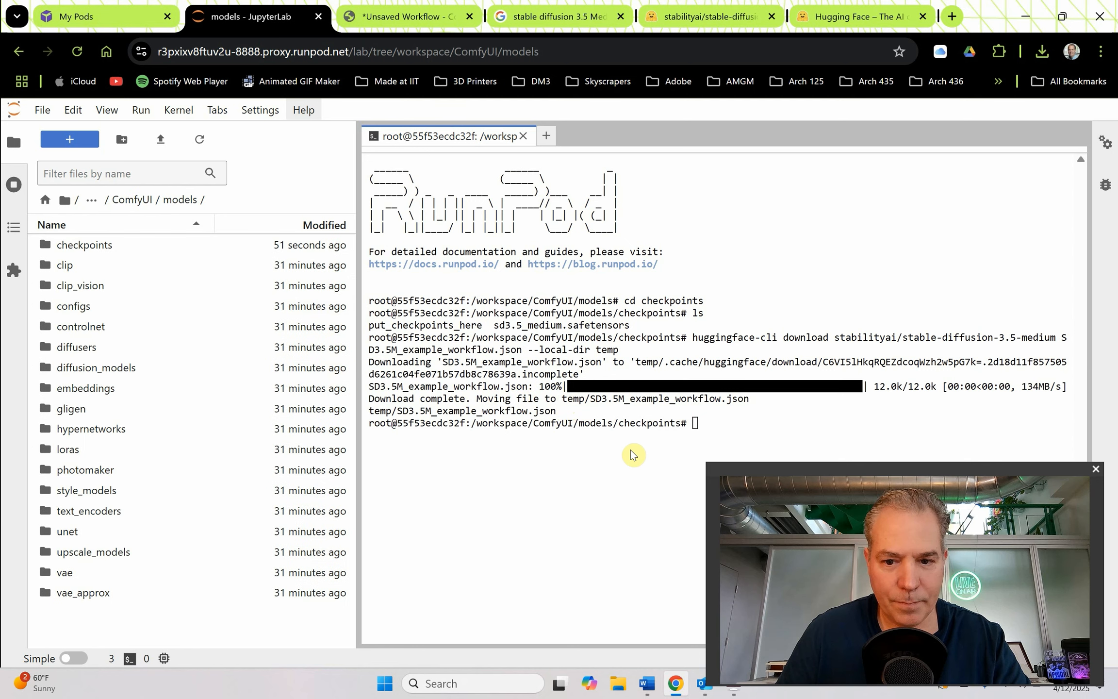
# - List the checkpoints directory with ls to find where the workflow download was saved
pyautogui.click(697, 422)
pyautogui.write('ls')
pyautogui.press('Return')
# - Replace the terminal with a new one opened in the workspace folder and run the SD3.5M_example_workflow.json download command with --local-dir temp
pyautogui.click(91, 200)
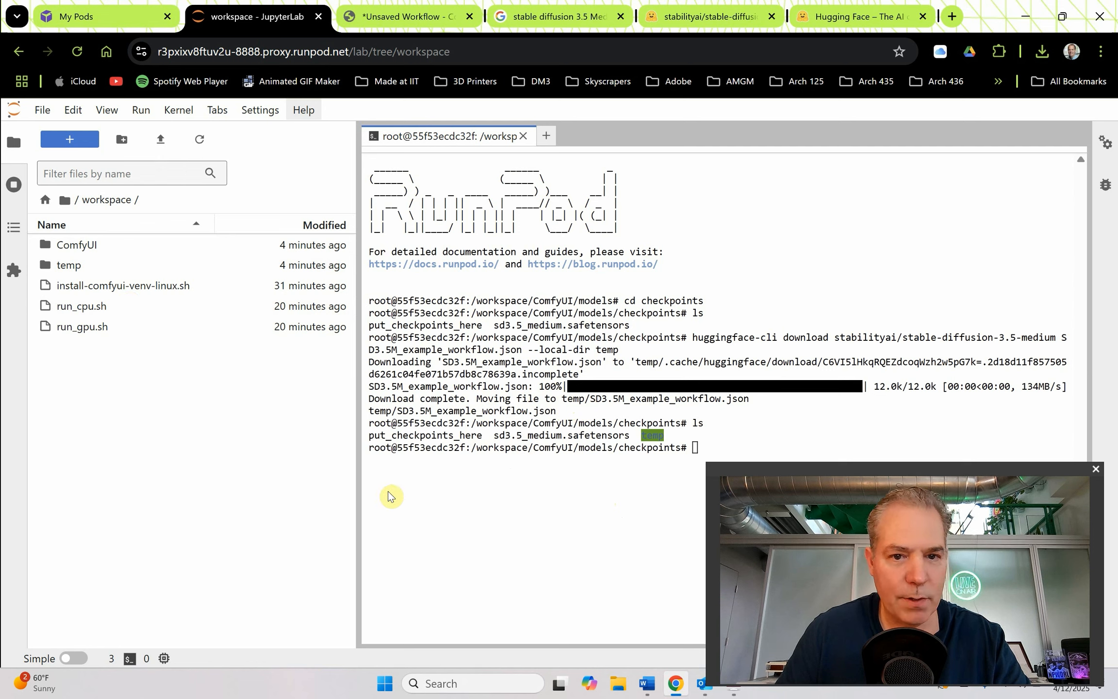
pyautogui.click(523, 137)
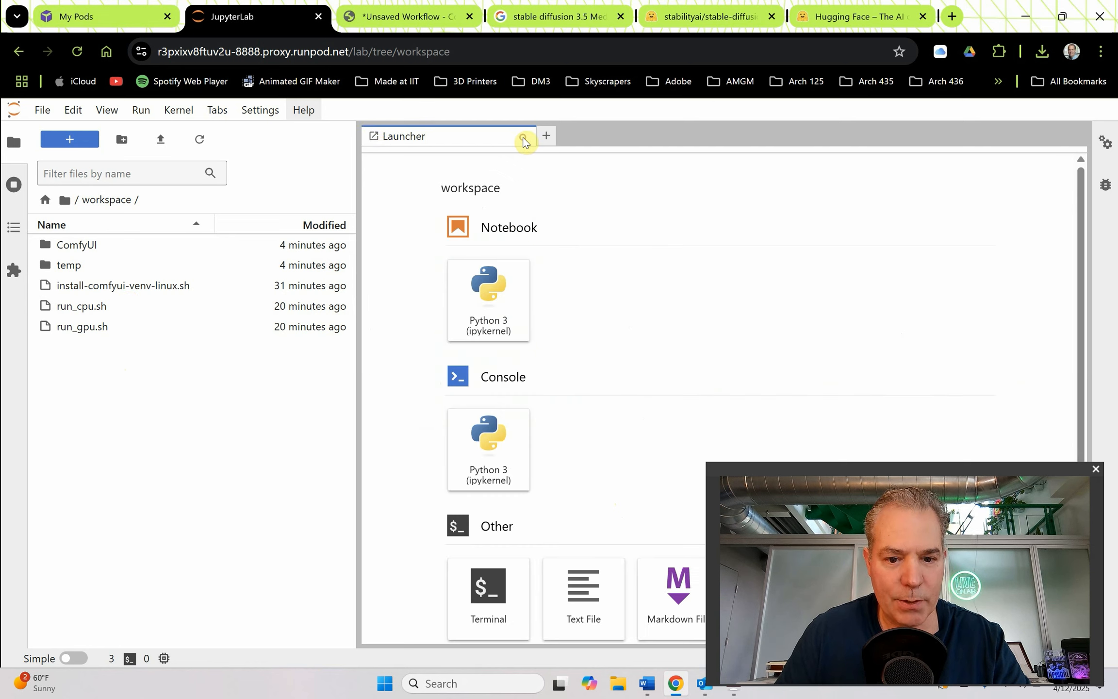
pyautogui.click(490, 607)
pyautogui.write('huggingface-cli download stabilityai/stable-diffusion-3.5-medium SD3.5M_example_workflow.json --local-dir temp')
pyautogui.press('Return')
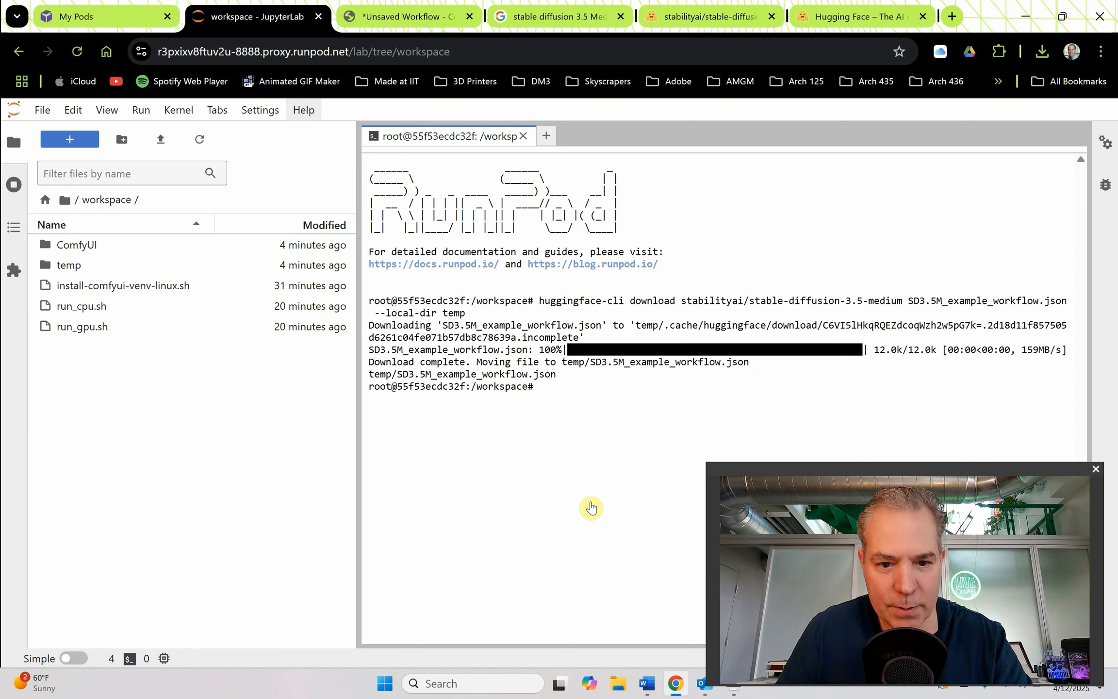
# - Open the workspace's temp folder to check for the downloaded example workflow file
pyautogui.doubleClick(123, 266)
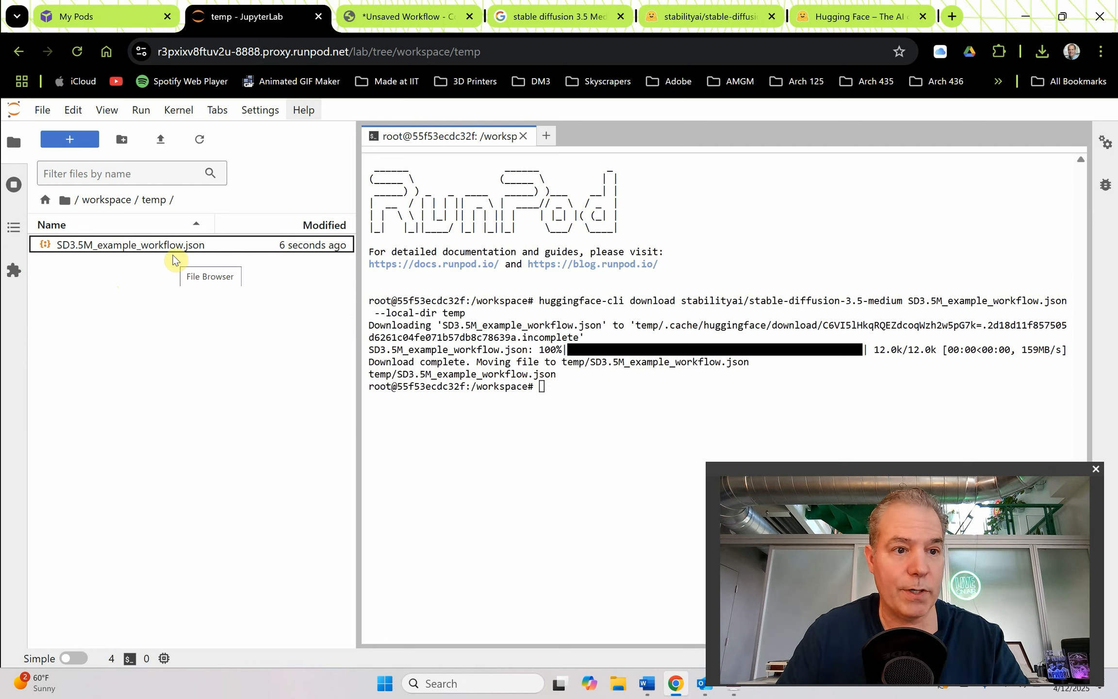
pyautogui.click(95, 200)
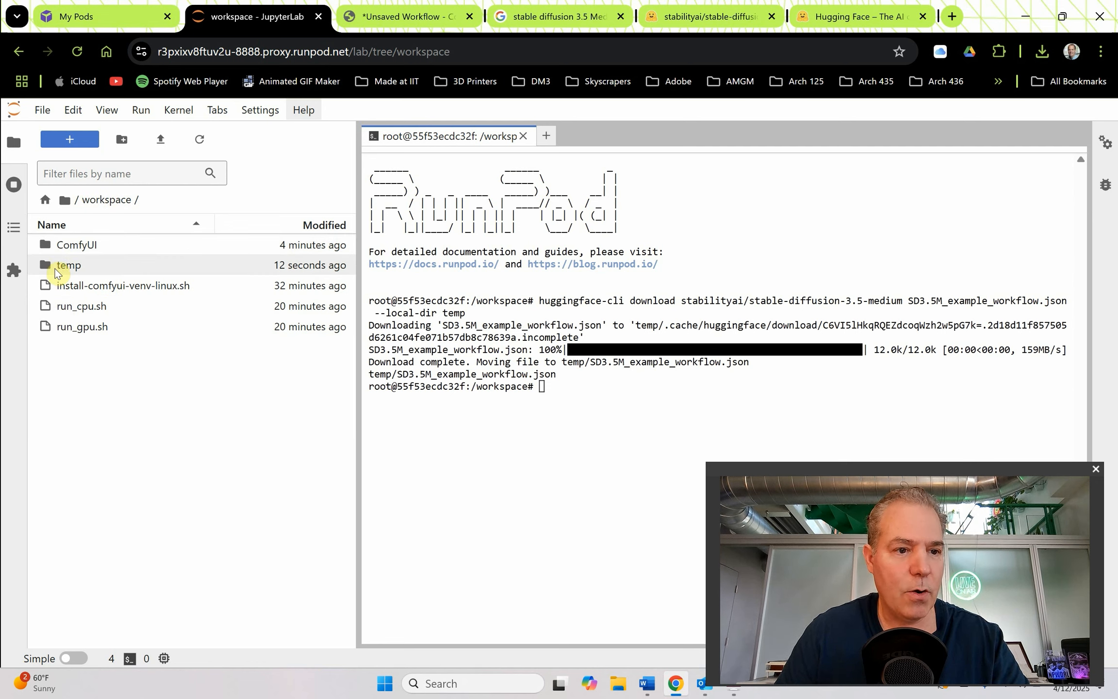
pyautogui.doubleClick(55, 271)
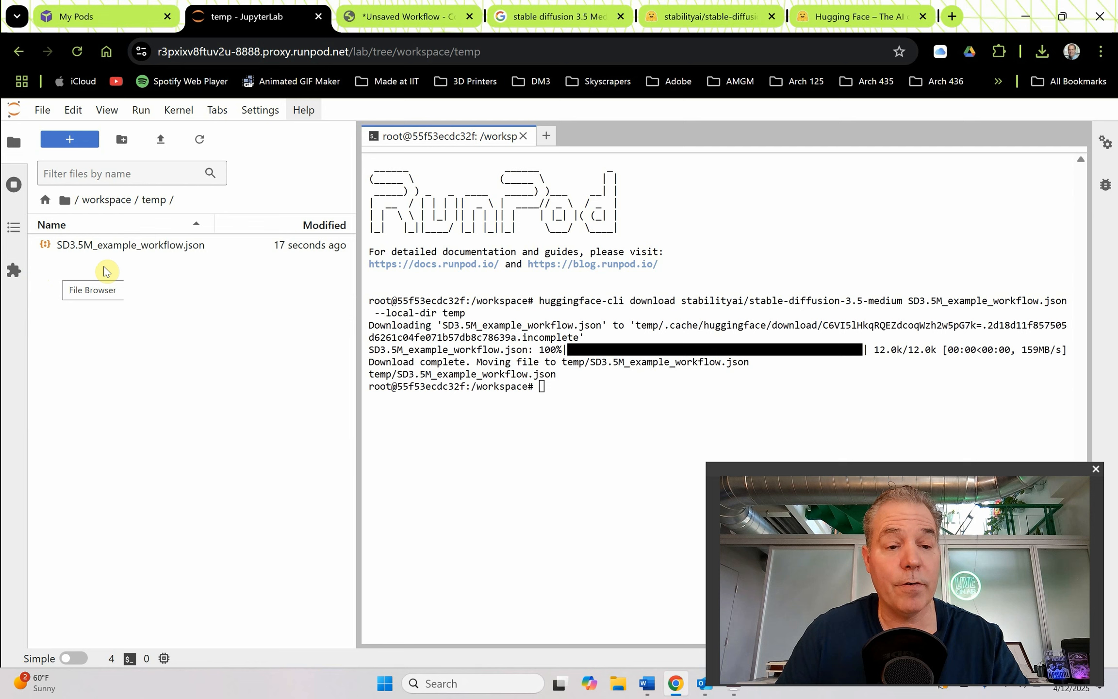
# - Transfer SD3.5M_example_workflow.json from the temp folder into workspace/ComfyUI/user/default and paste it there
pyautogui.click(78, 255)
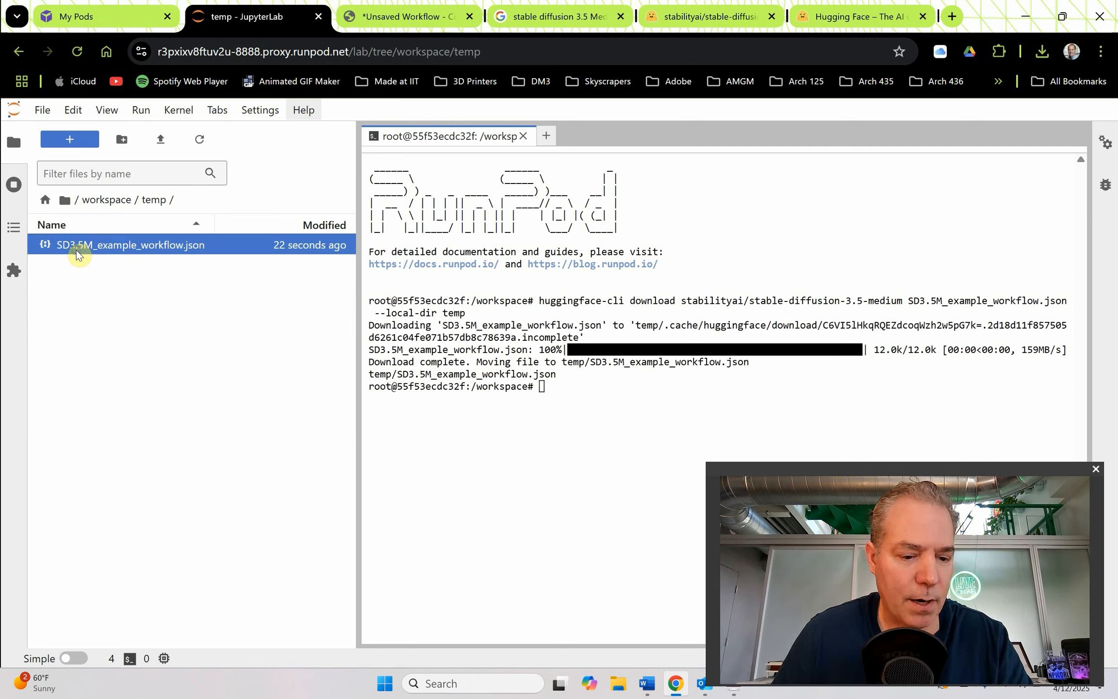
pyautogui.rightClick(76, 253)
pyautogui.click(116, 389)
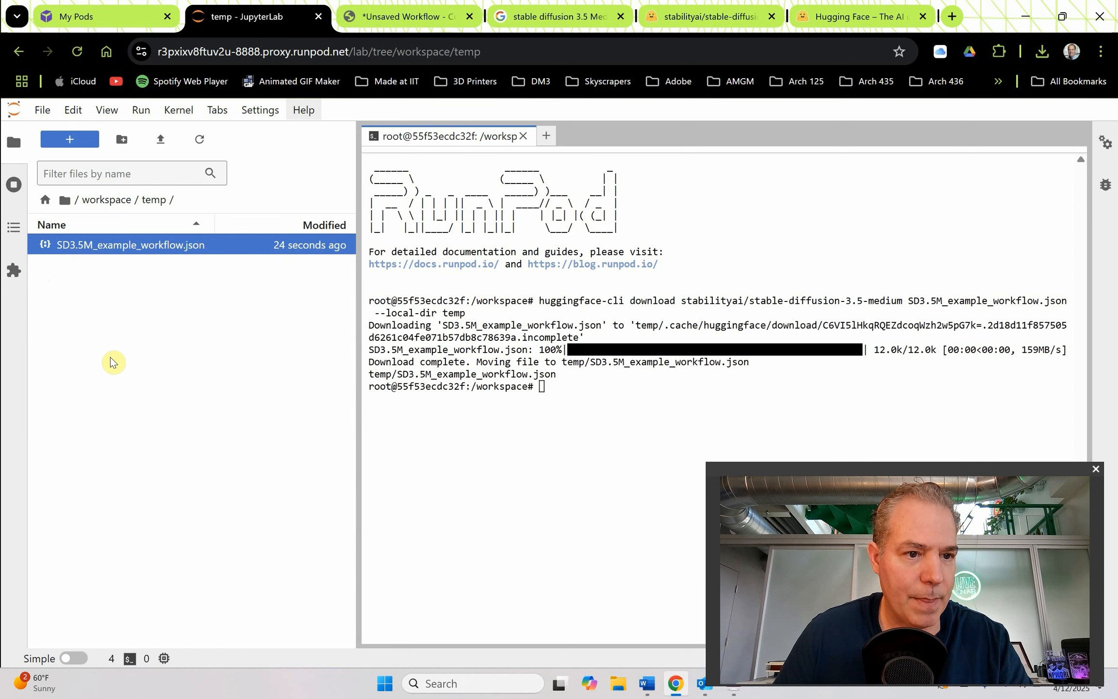
pyautogui.click(113, 206)
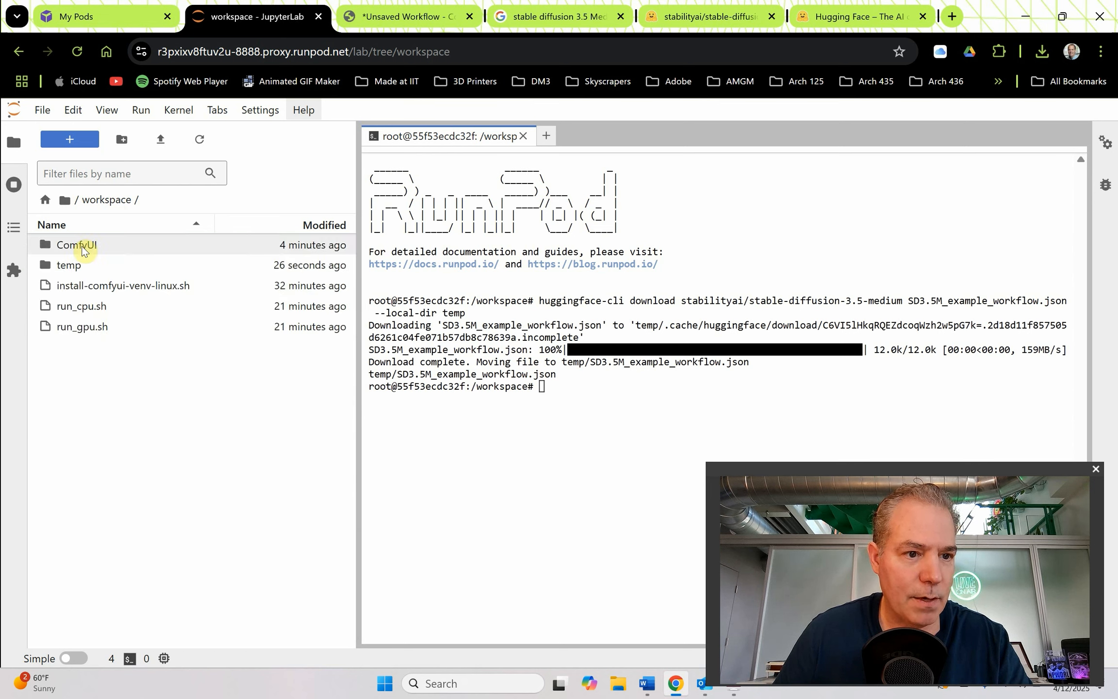
pyautogui.doubleClick(80, 246)
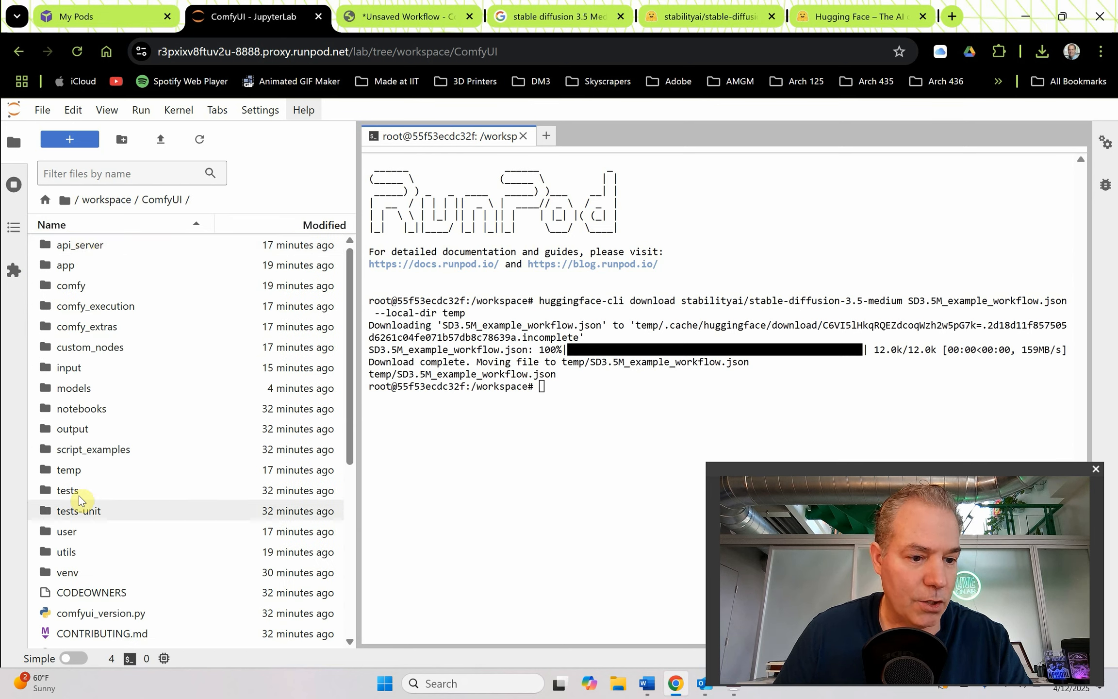
pyautogui.click(74, 533)
pyautogui.doubleClick(73, 533)
pyautogui.doubleClick(68, 244)
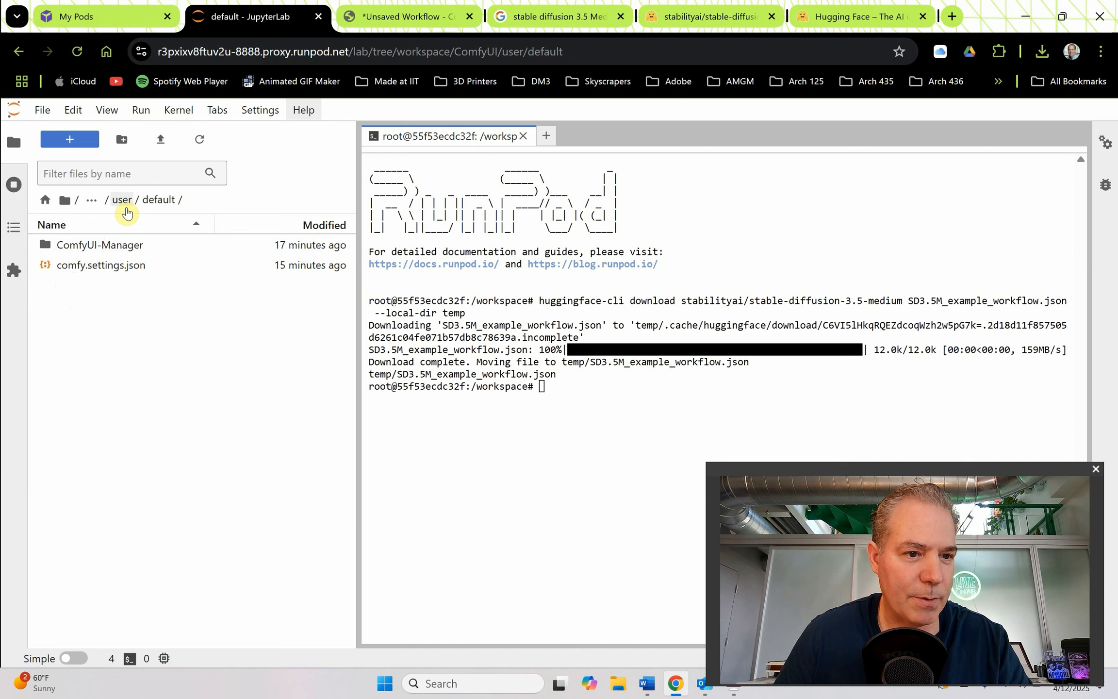
pyautogui.rightClick(86, 313)
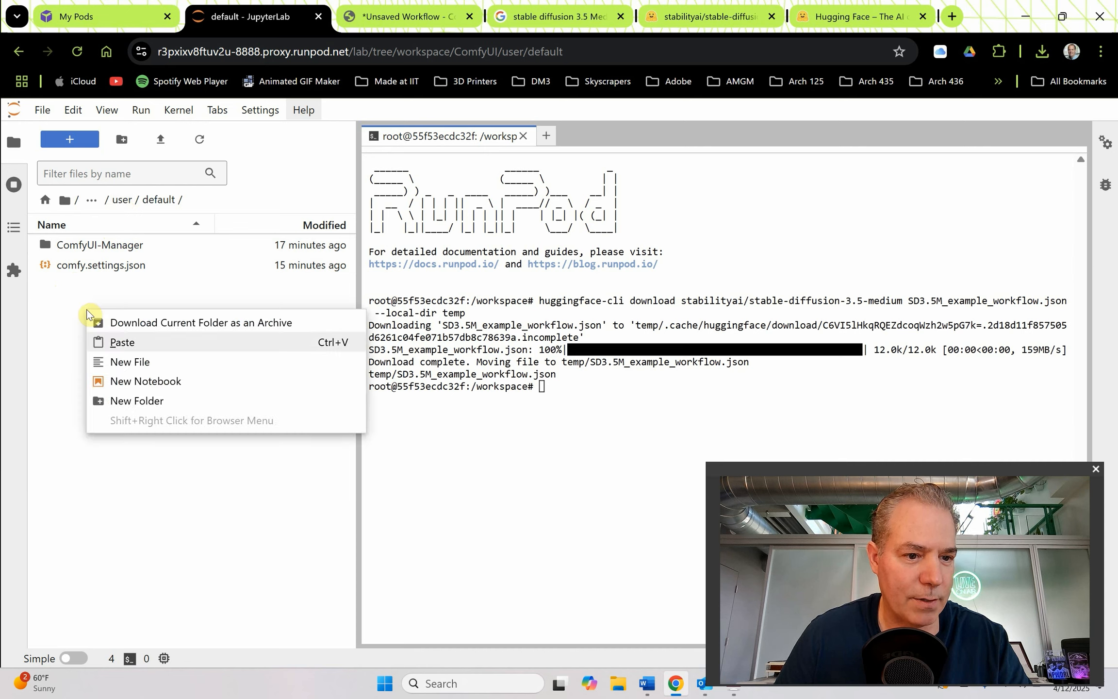
pyautogui.click(113, 343)
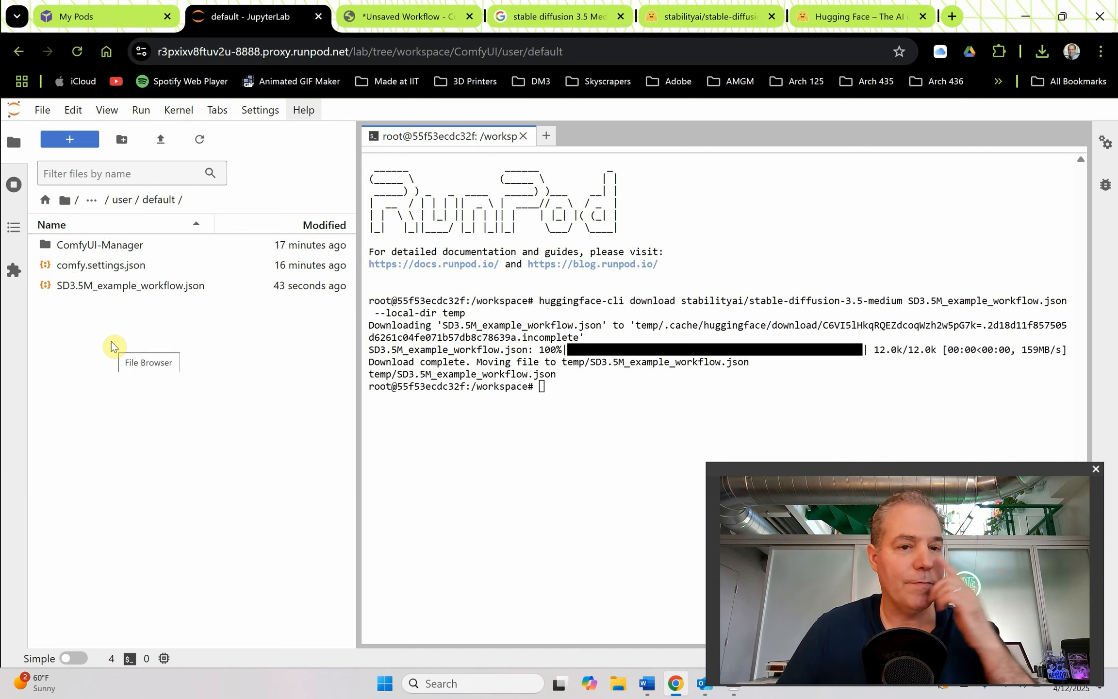
# - Switch to ComfyUI, open its Workflows browser and widen it
pyautogui.click(407, 16)
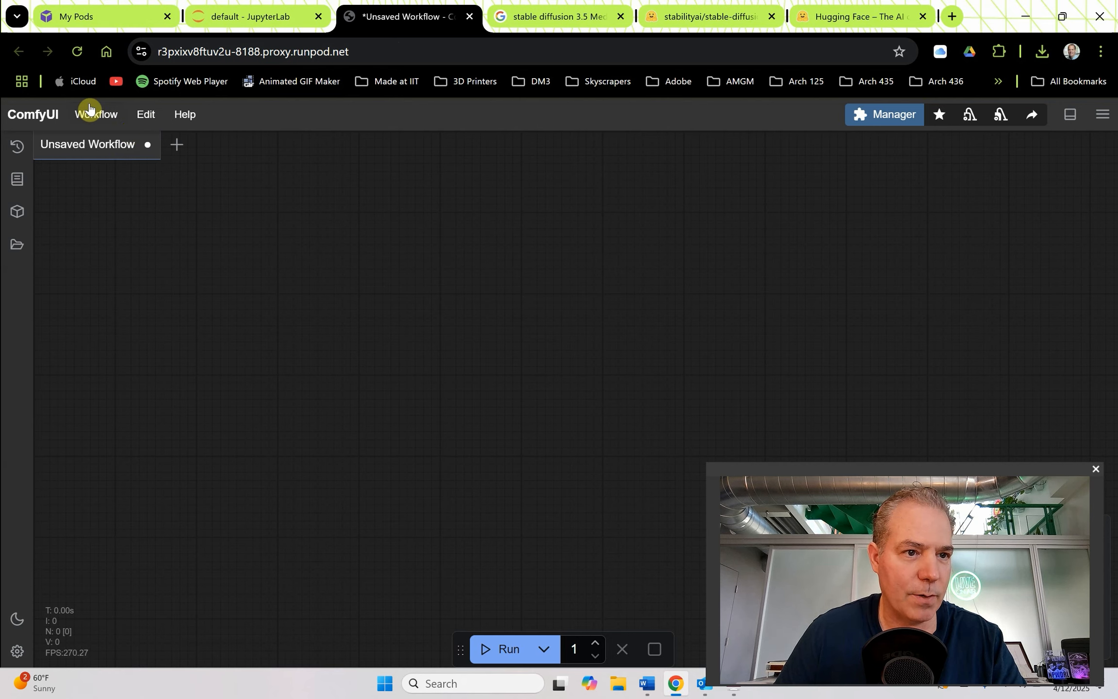
pyautogui.click(73, 52)
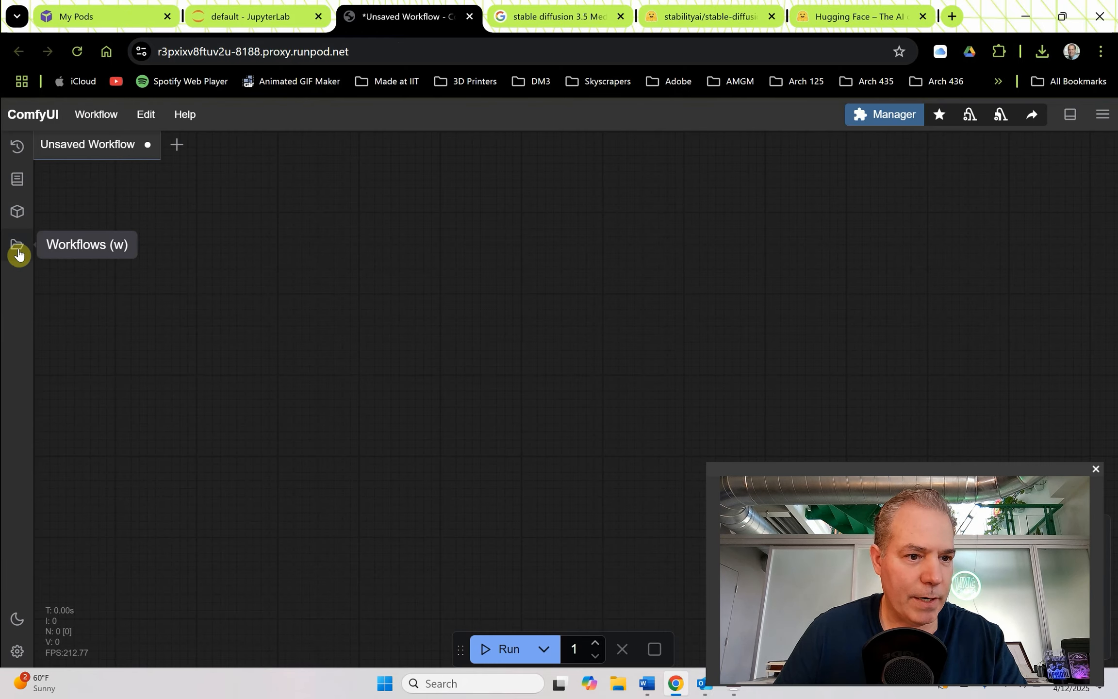
pyautogui.click(18, 249)
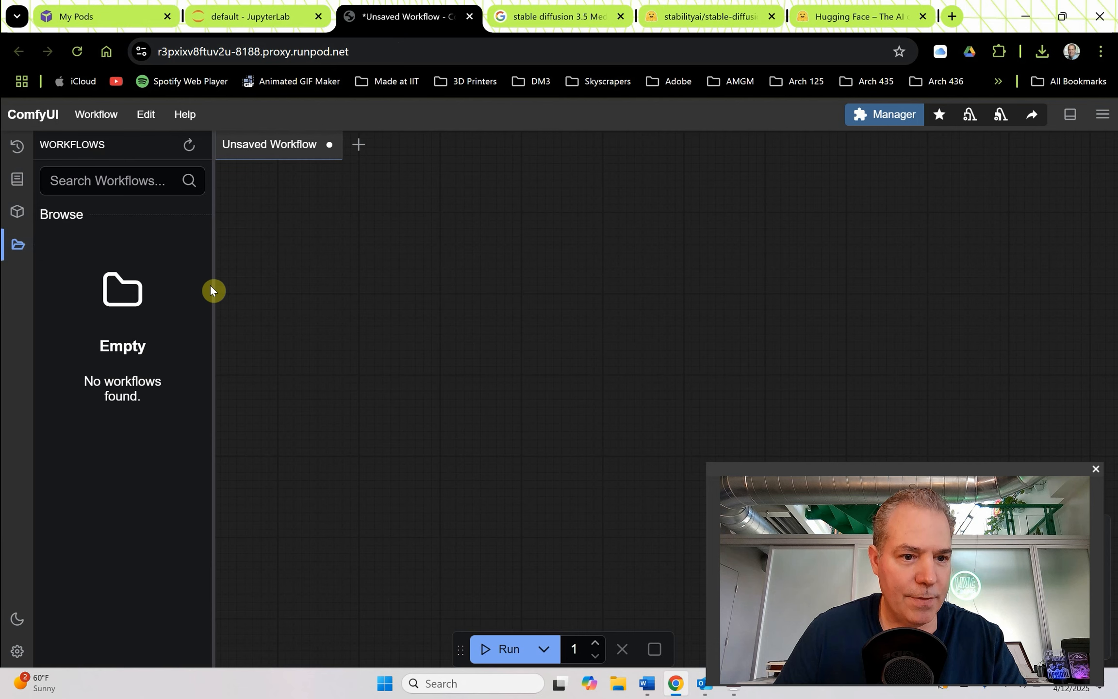
pyautogui.moveTo(212, 284); pyautogui.dragTo(252, 319)
# - In JupyterLab, move SD3.5M_example_workflow.json from user/default into the workflows folder
pyautogui.click(250, 16)
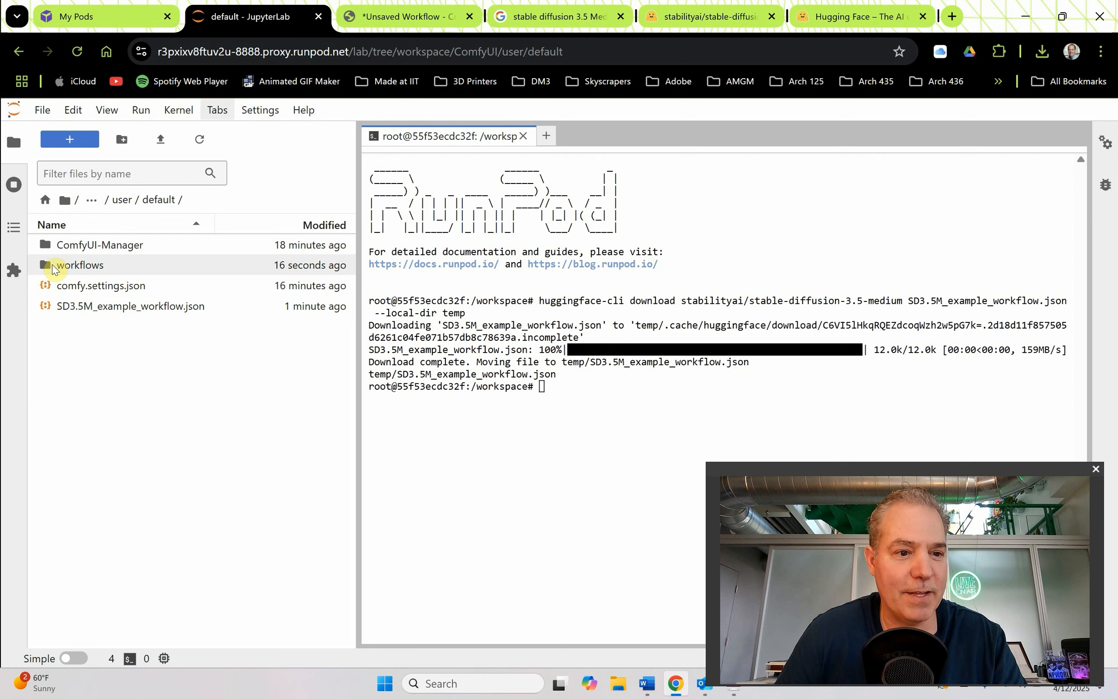
pyautogui.click(51, 313)
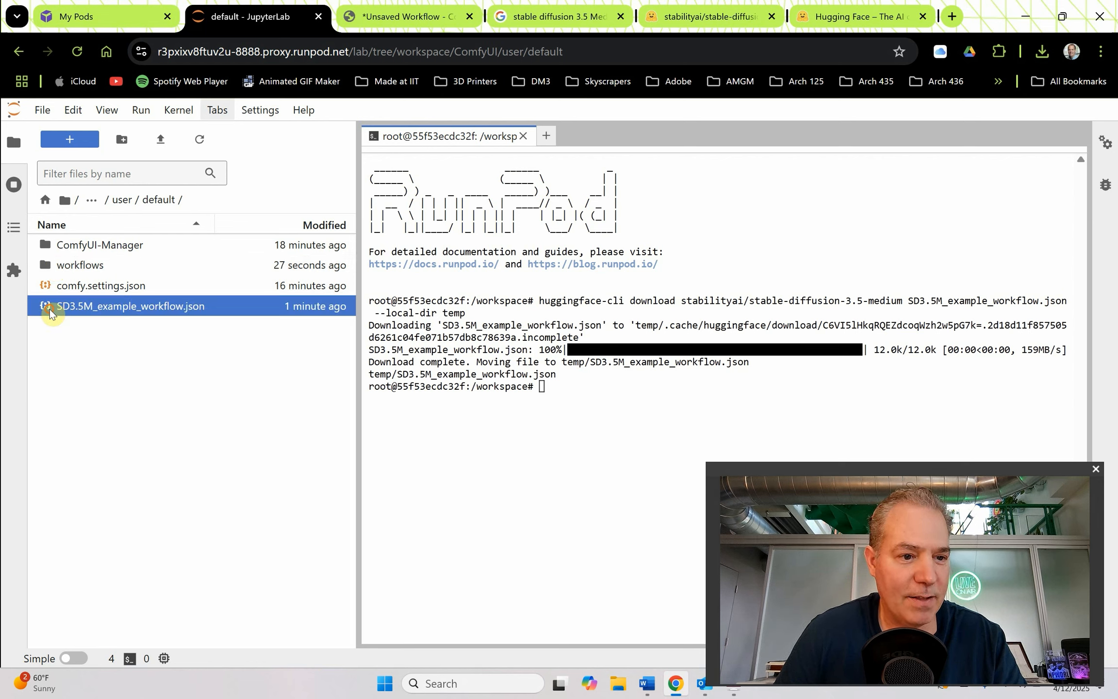
pyautogui.moveTo(51, 312); pyautogui.dragTo(54, 266)
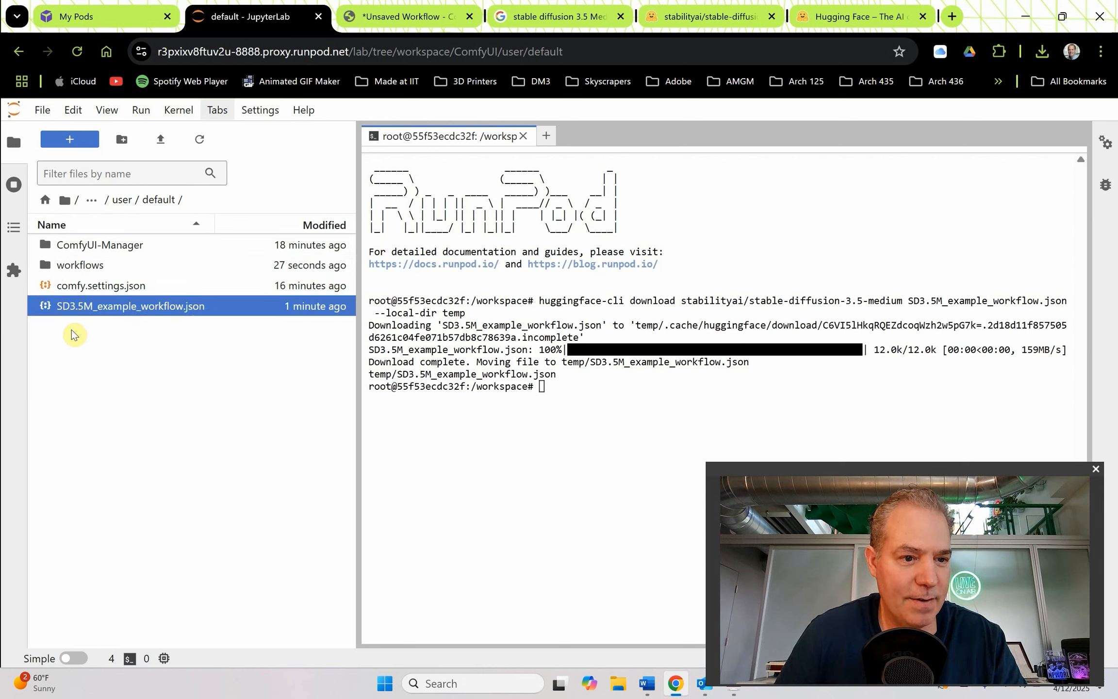
# - Refresh ComfyUI's workflow list, load SD3.5M_example_workflow.json and close the workflow browser
pyautogui.click(389, 20)
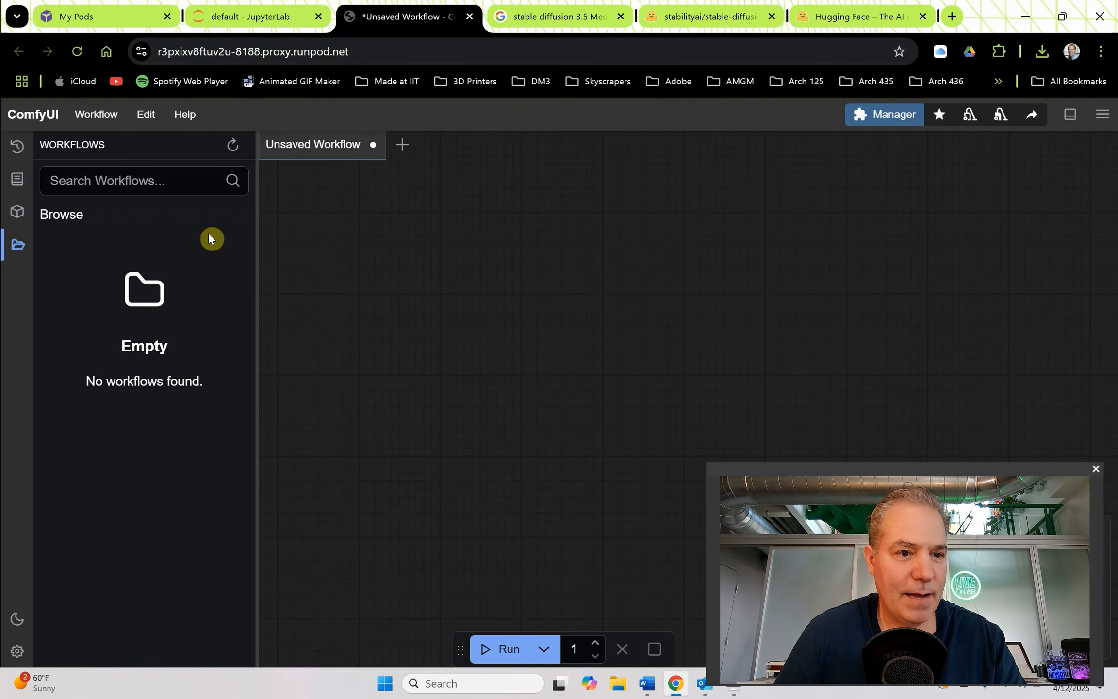
pyautogui.click(226, 147)
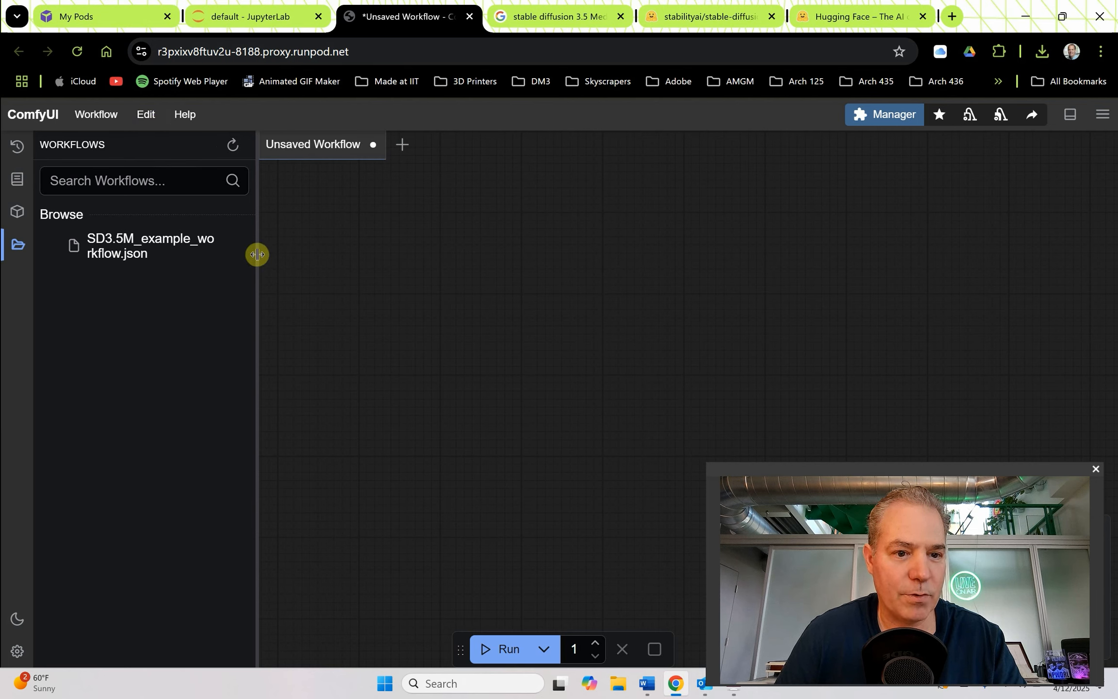
pyautogui.moveTo(257, 254); pyautogui.dragTo(330, 264)
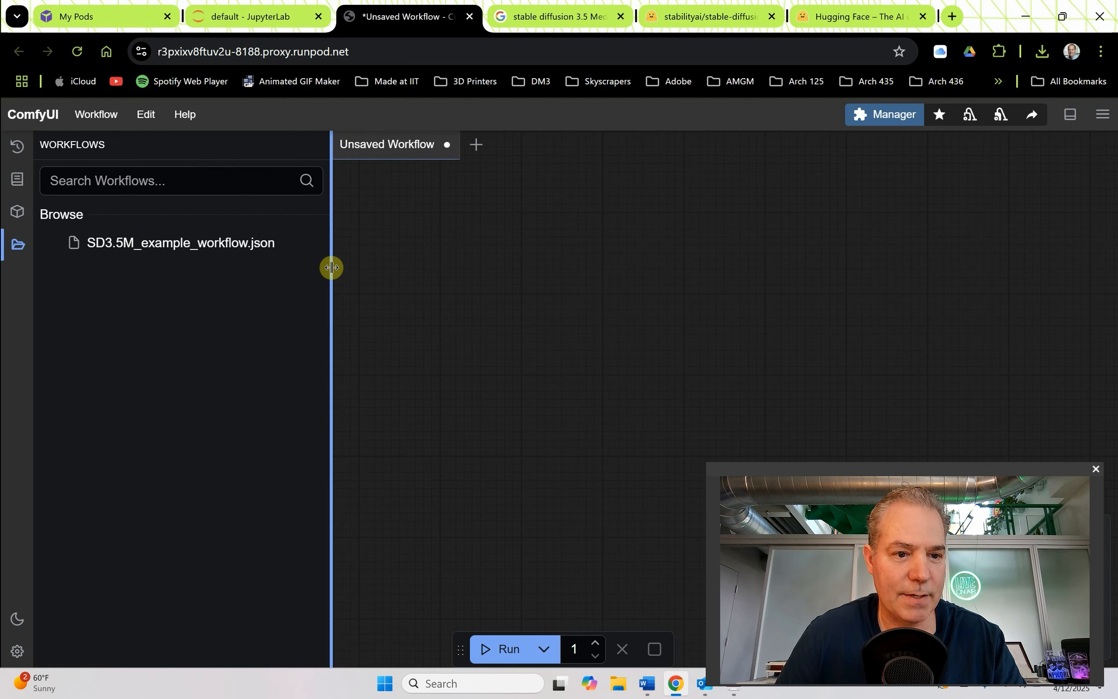
pyautogui.click(107, 241)
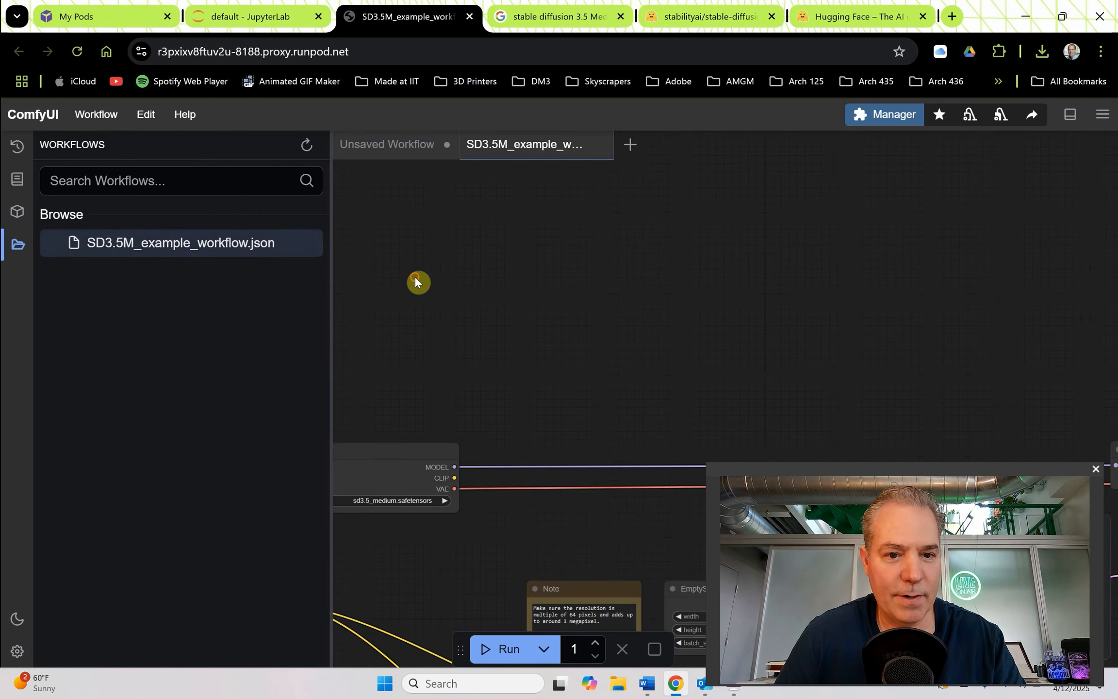
pyautogui.click(19, 244)
# - Look over the workflow's prompt and loader nodes and try to run it, dismissing the error report
pyautogui.moveTo(504, 592); pyautogui.dragTo(203, 183)
pyautogui.scroll(6, 440, 367)
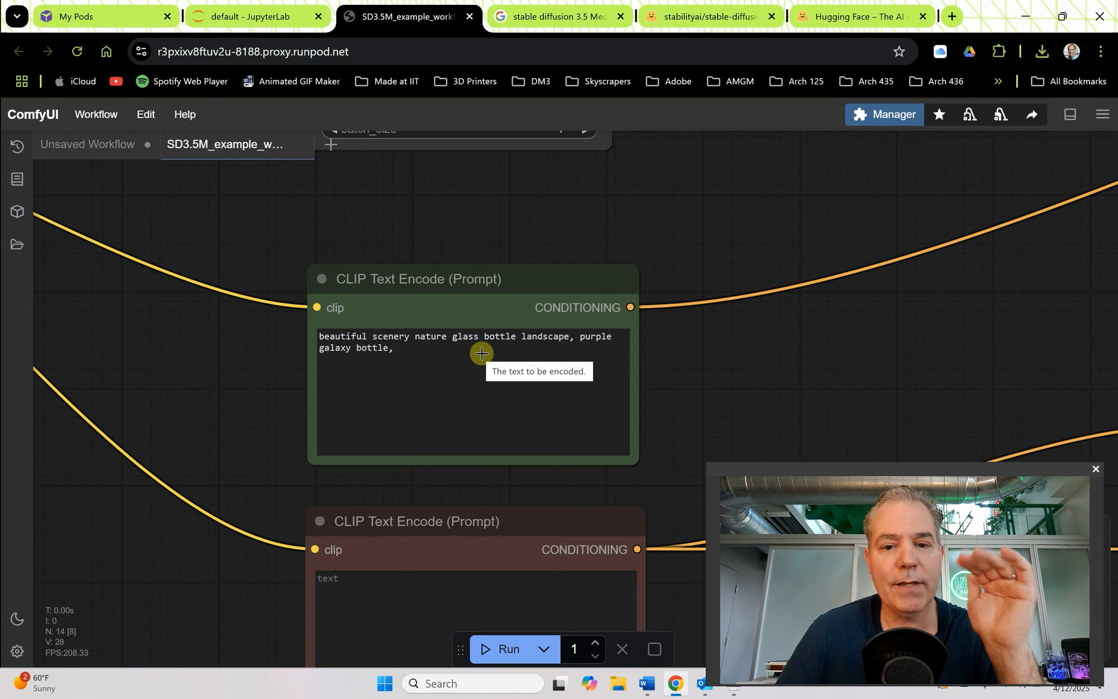
pyautogui.moveTo(530, 221); pyautogui.dragTo(517, 188)
pyautogui.scroll(-10, 494, 244)
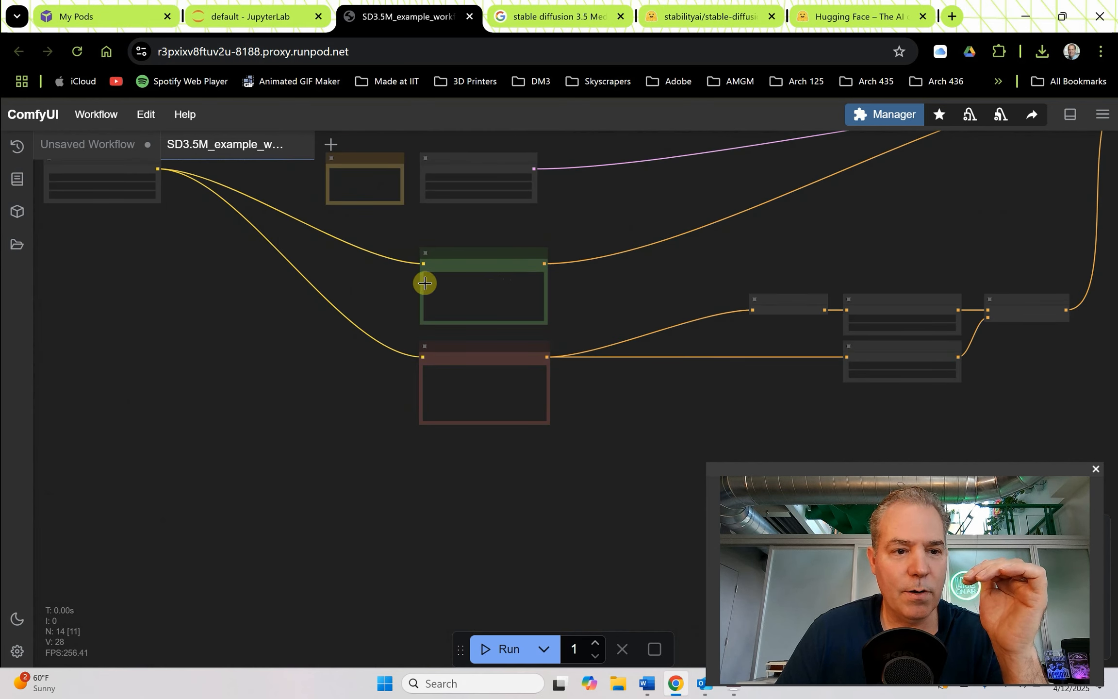
pyautogui.moveTo(297, 294); pyautogui.dragTo(413, 414)
pyautogui.scroll(10, 179, 243)
pyautogui.click(507, 648)
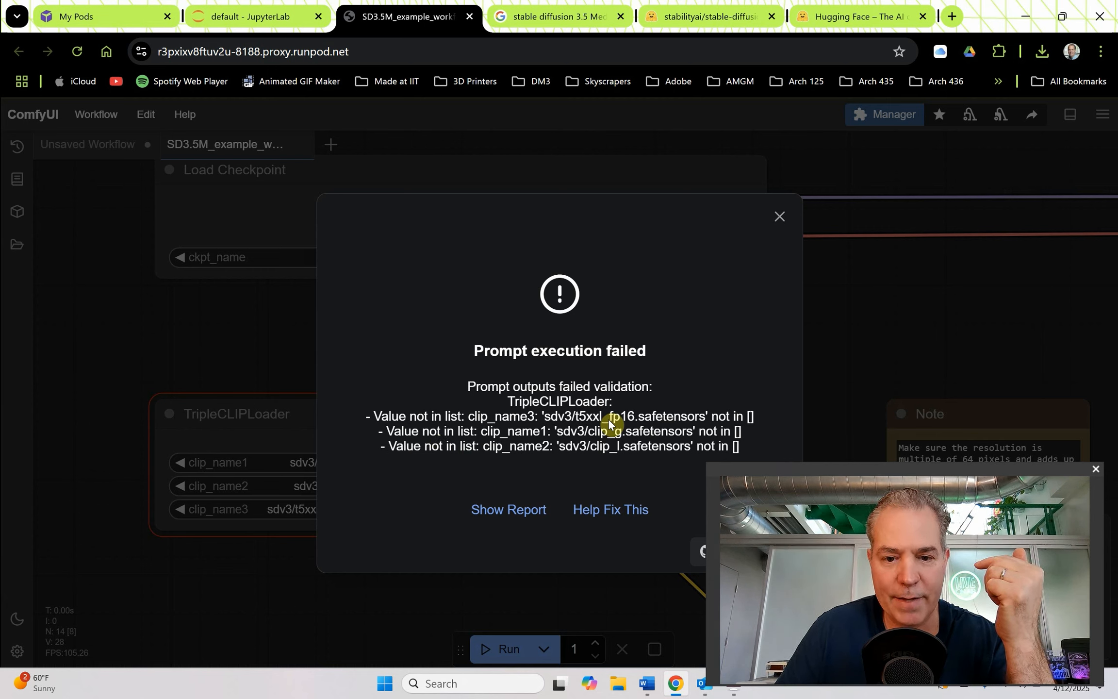
pyautogui.click(779, 216)
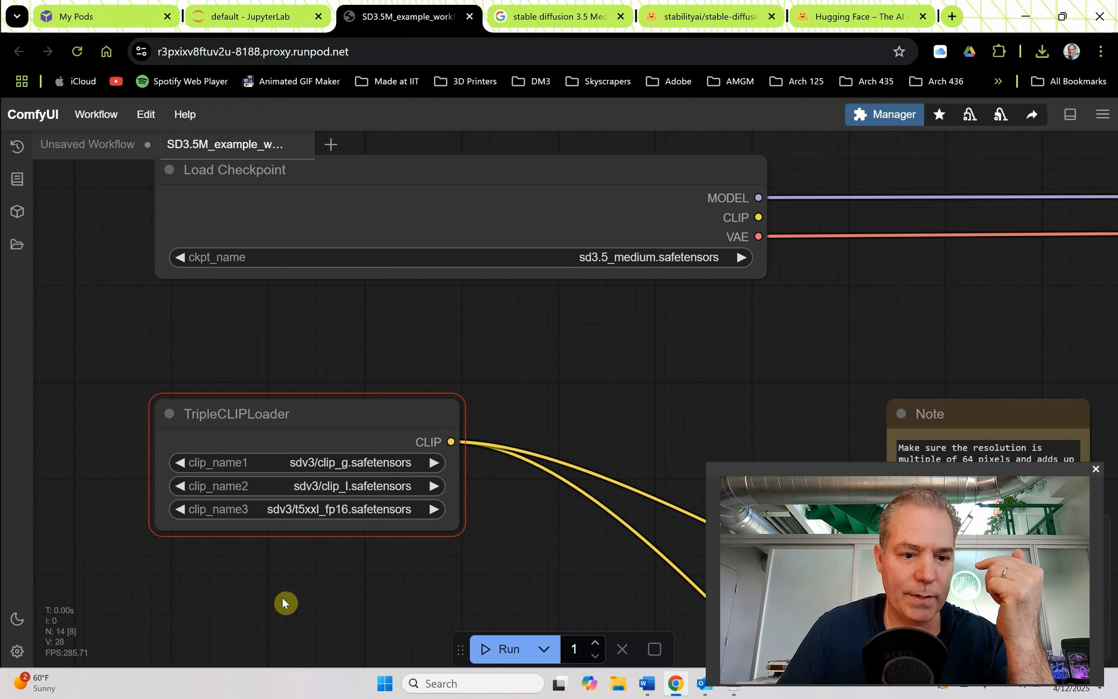
# - Compare the TripleCLIPLoader's file names with the text_encoders folder on the Hugging Face stable-diffusion-3.5-medium page and return to ComfyUI
pyautogui.moveTo(287, 595); pyautogui.dragTo(196, 543)
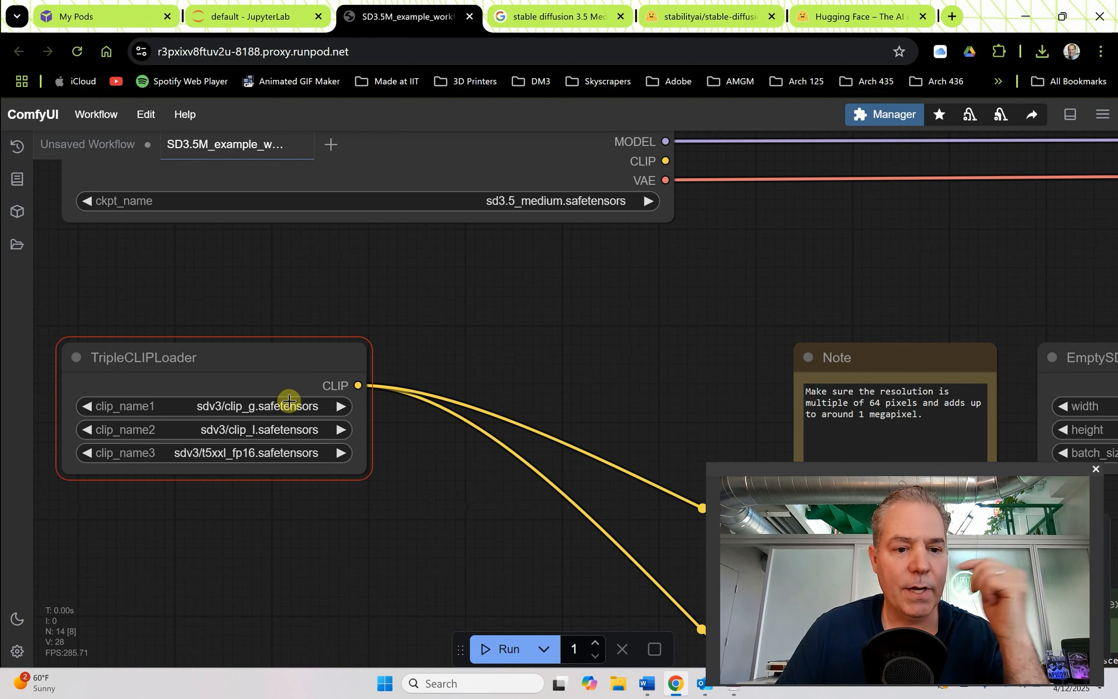
pyautogui.click(711, 16)
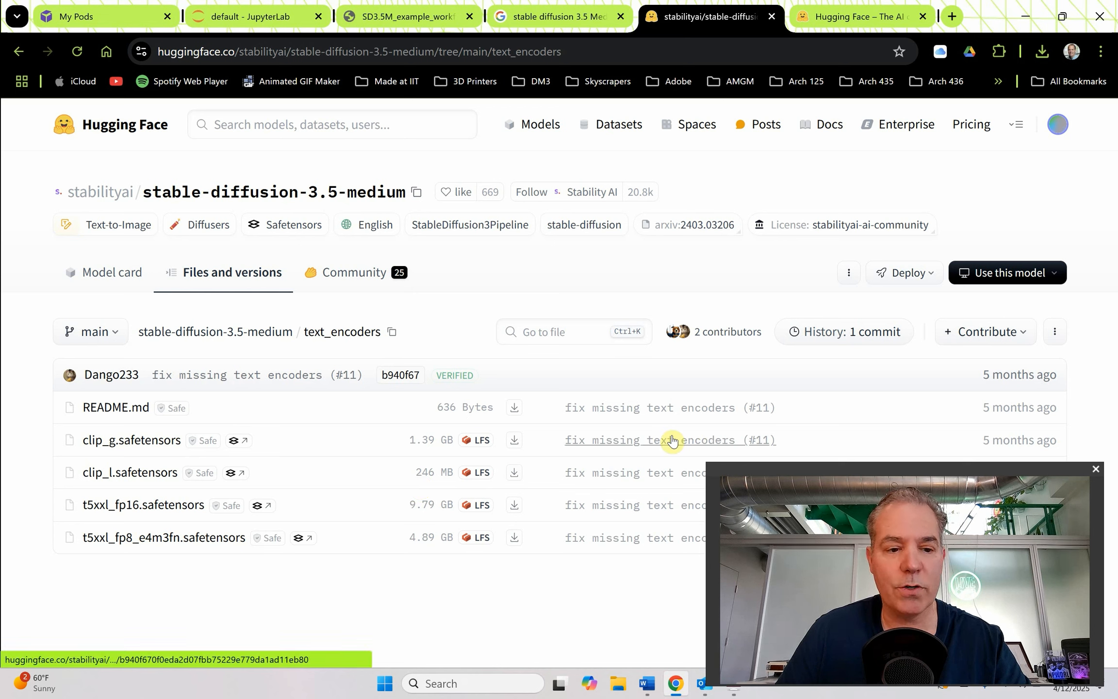
pyautogui.click(406, 17)
# - Search ComfyUI Manager's Model Manager for comfy-org and install the Comfy-Org/clip_l and Comfy-Org/clip_g models
pyautogui.click(881, 116)
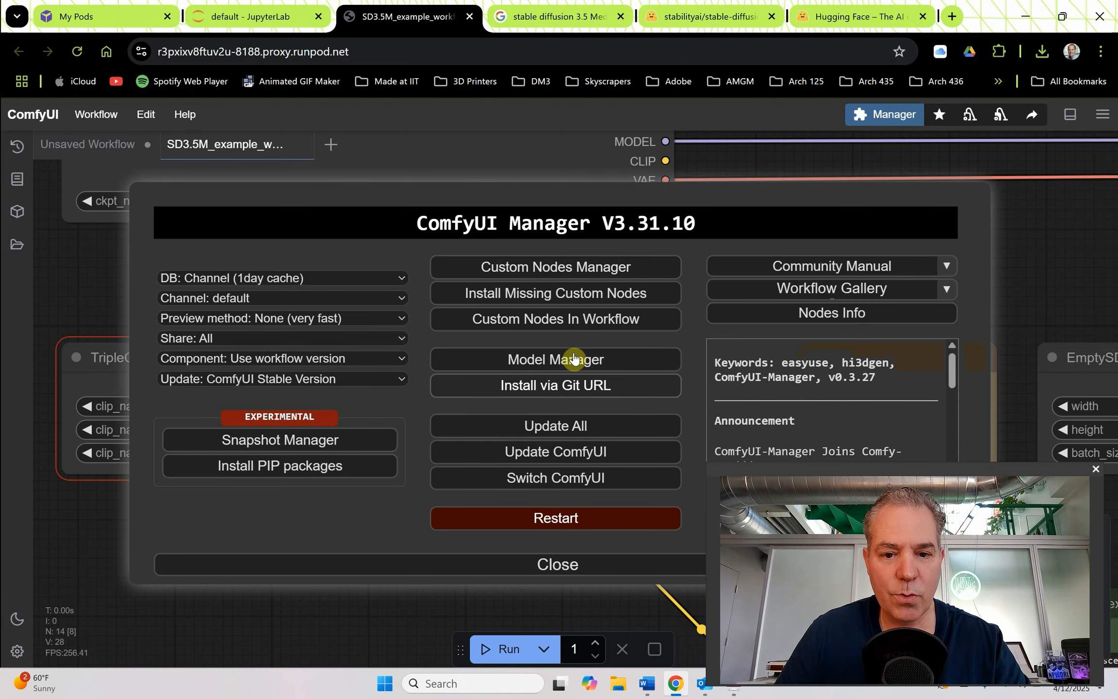
pyautogui.click(547, 360)
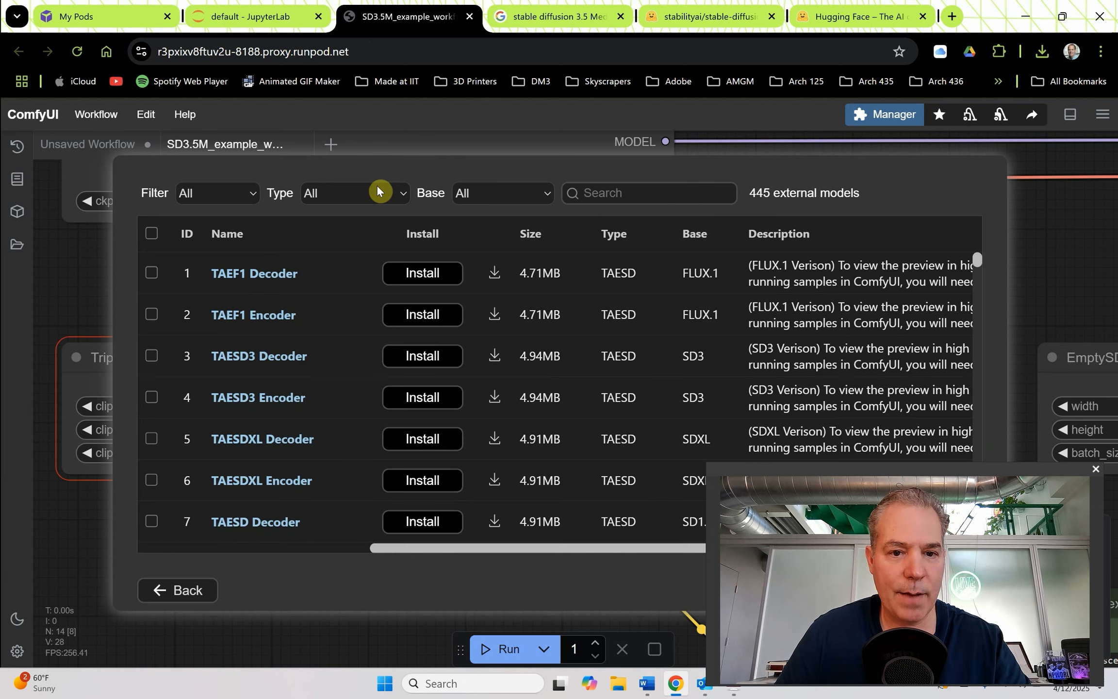
pyautogui.click(583, 189)
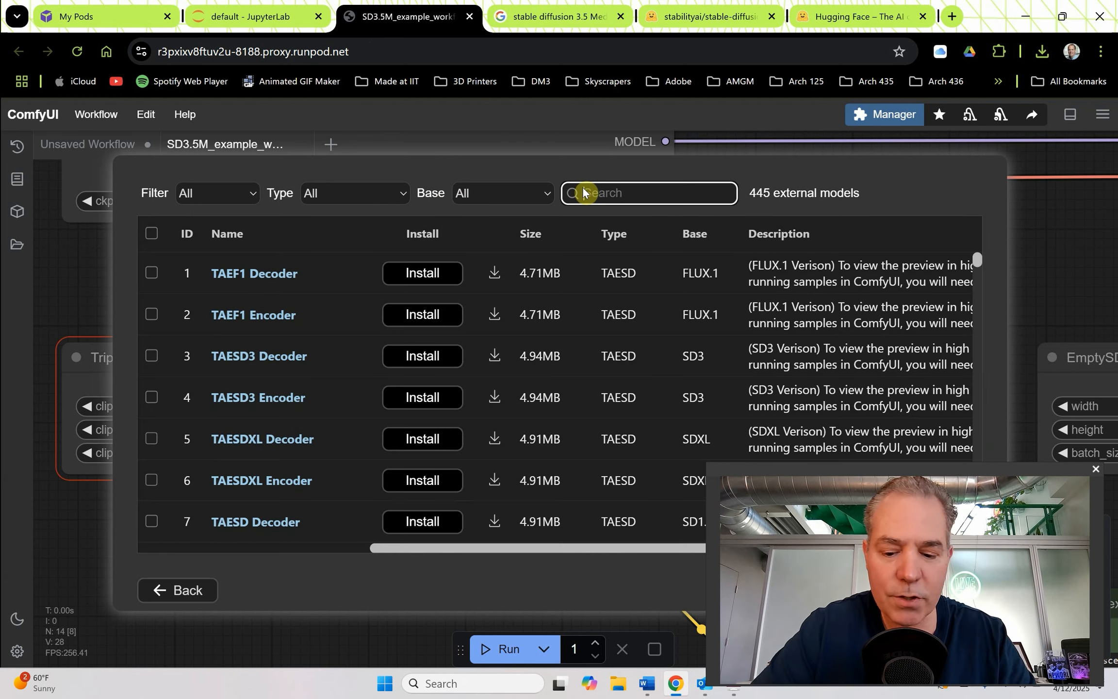
pyautogui.write('comy-org')
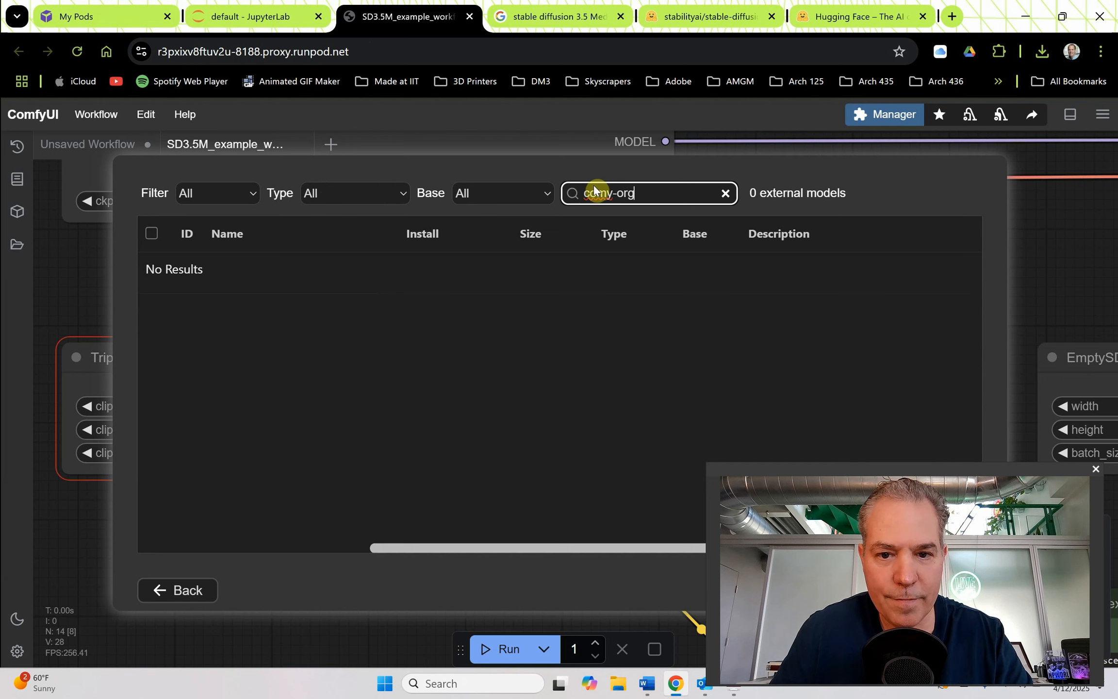
pyautogui.click(597, 186)
pyautogui.write('f')
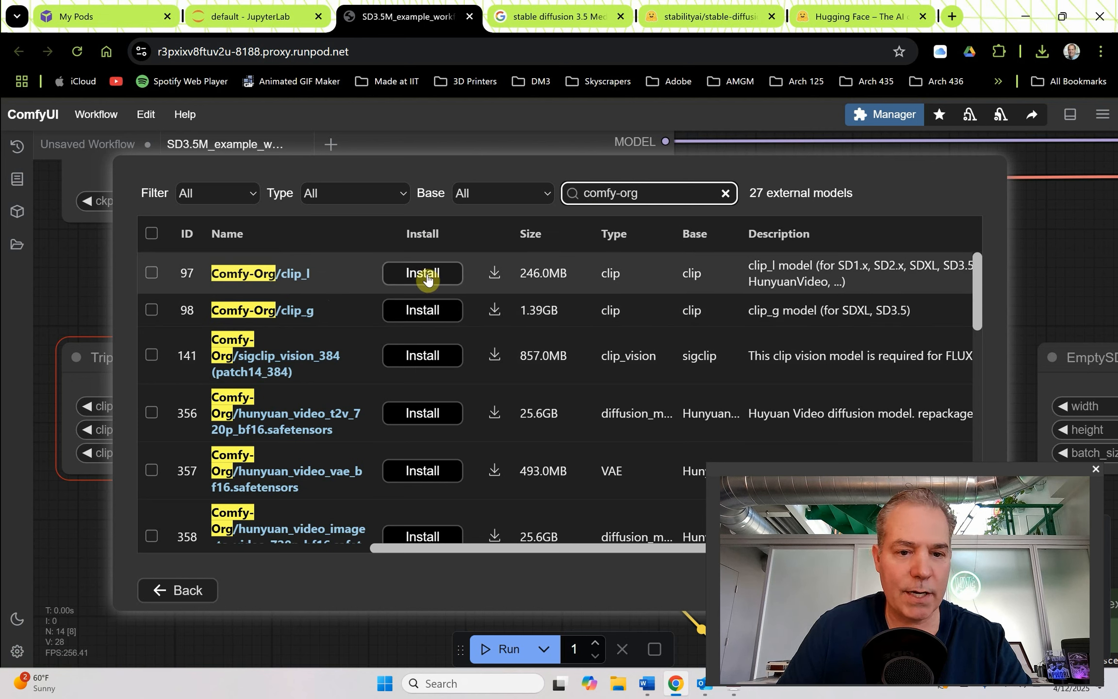
pyautogui.click(425, 274)
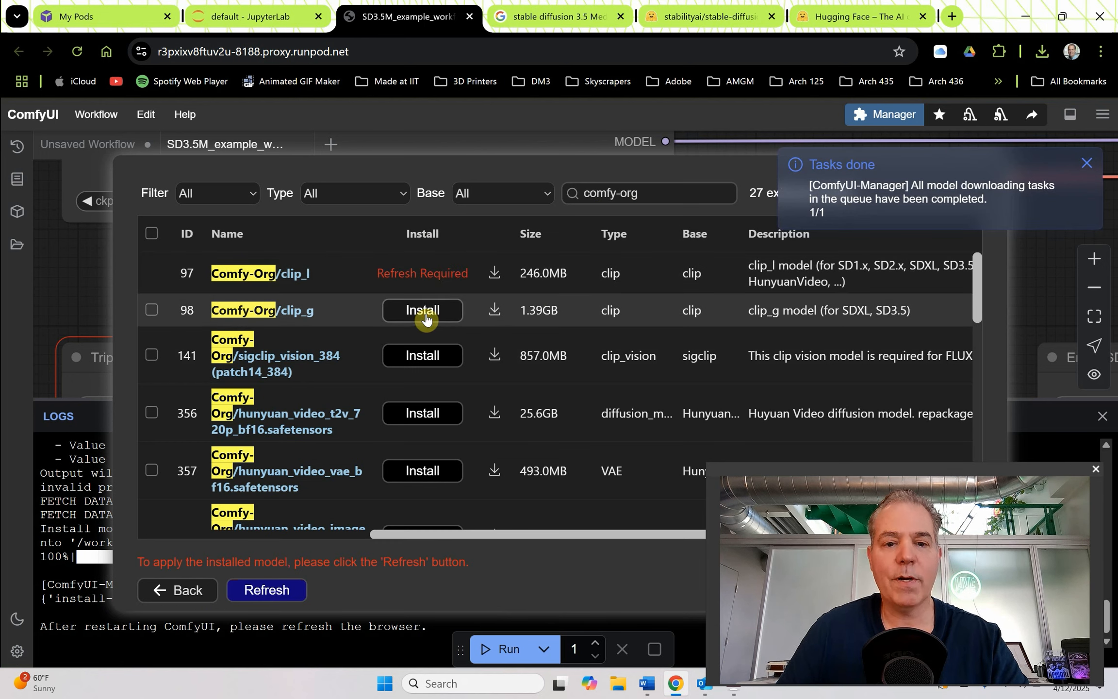
pyautogui.click(425, 315)
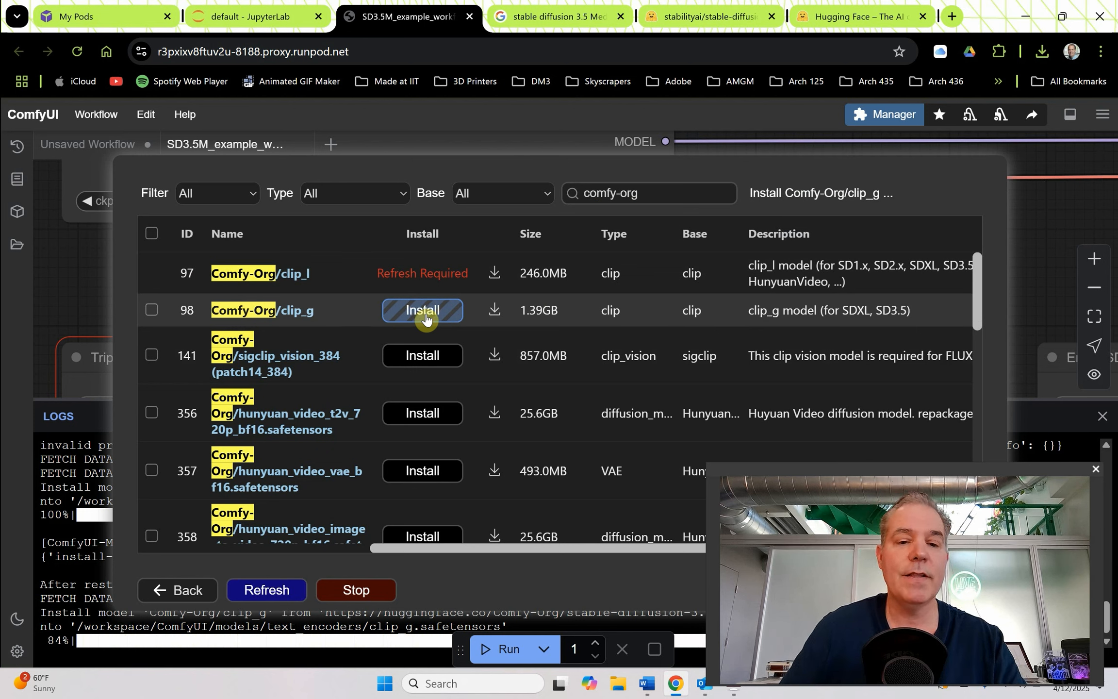
# - Search the Model Manager for fp and install the comfyanonymous/flux_text_encoders - t5xxl (fp16) model
pyautogui.moveTo(661, 190); pyautogui.dragTo(579, 189)
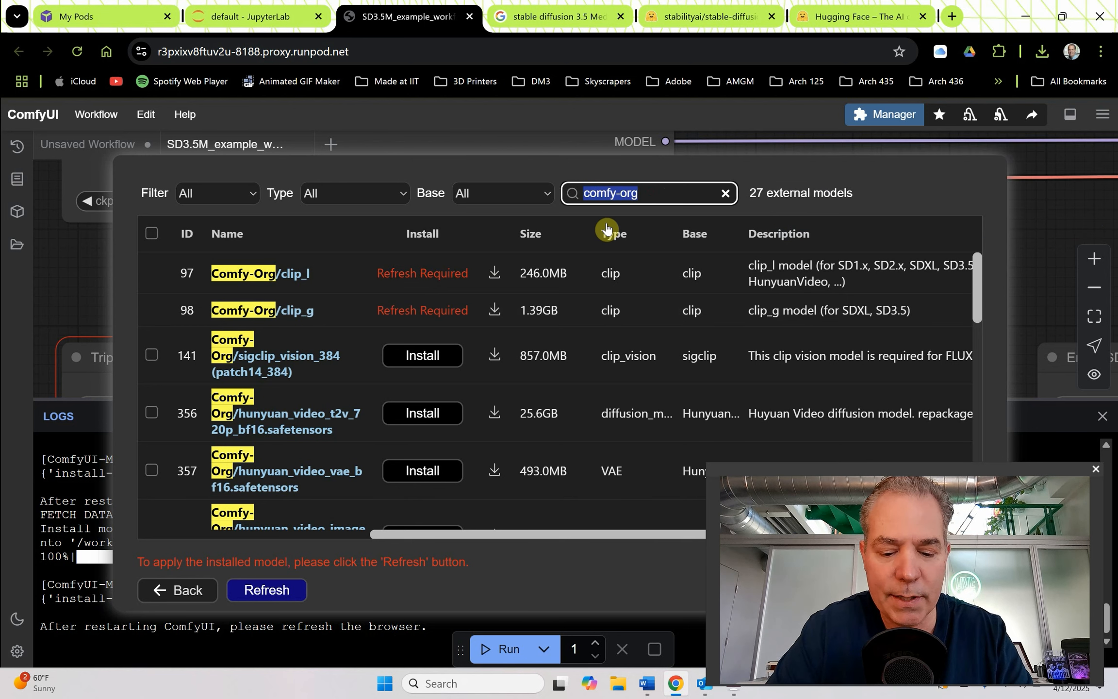
pyautogui.write('fp')
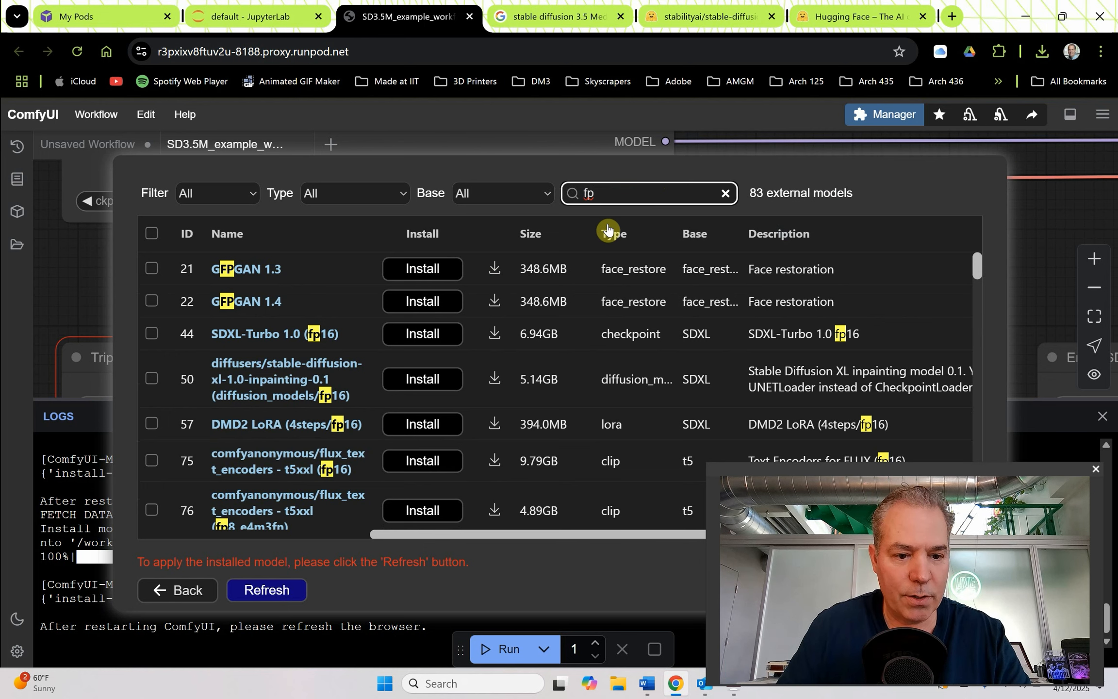
pyautogui.scroll(-2, 508, 406)
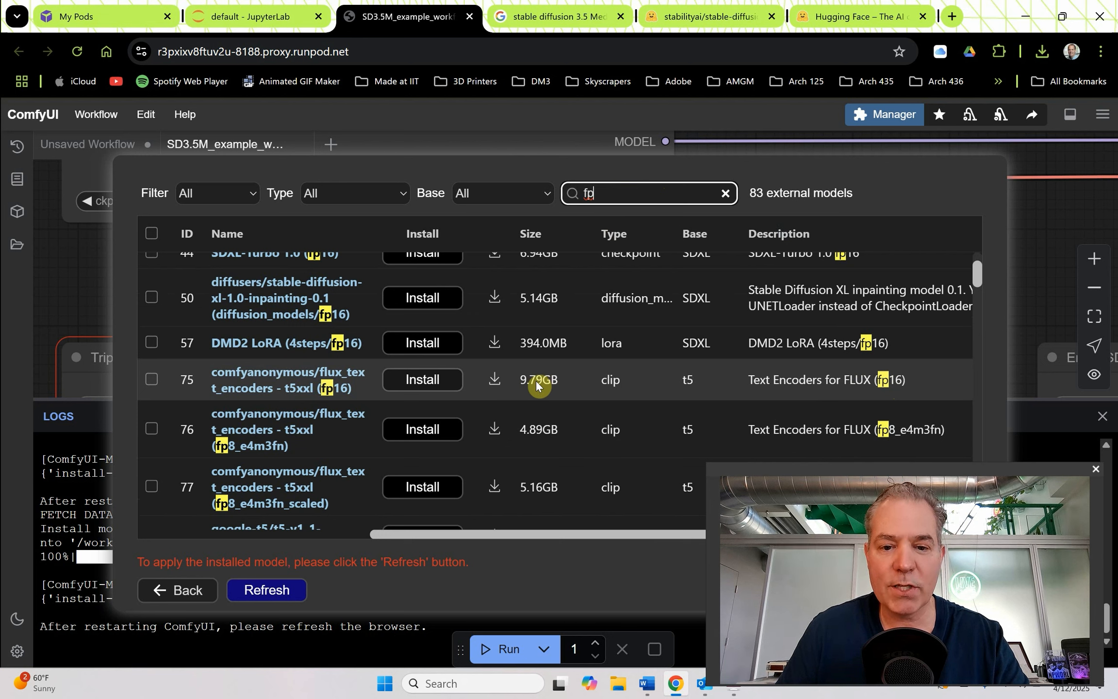
pyautogui.click(154, 383)
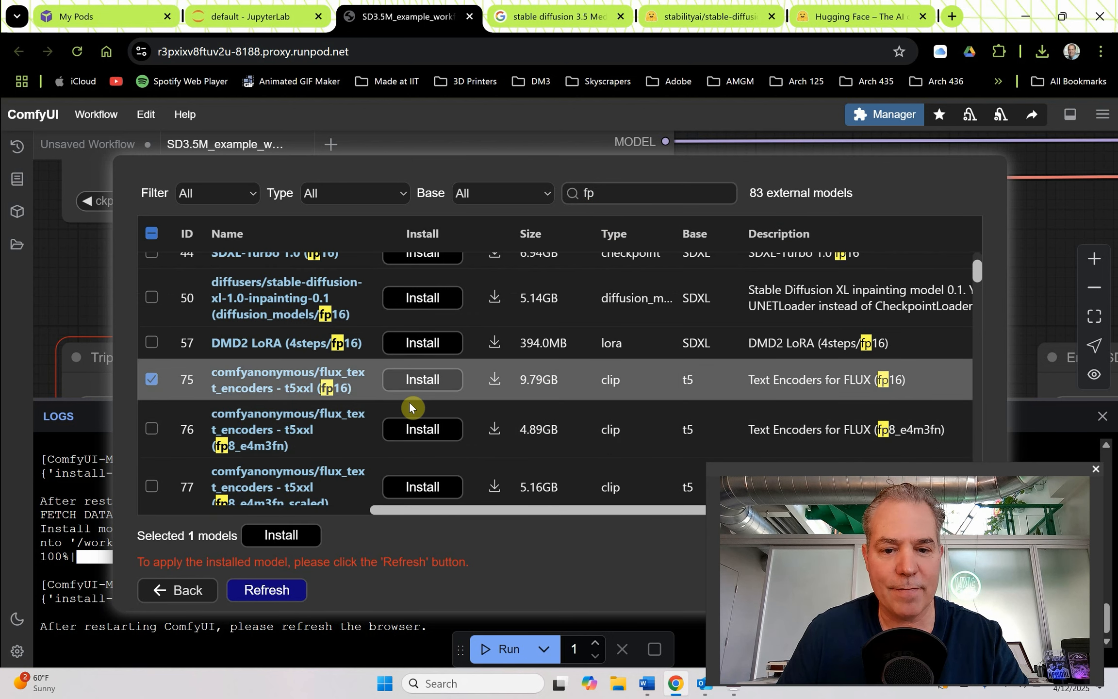
pyautogui.click(422, 383)
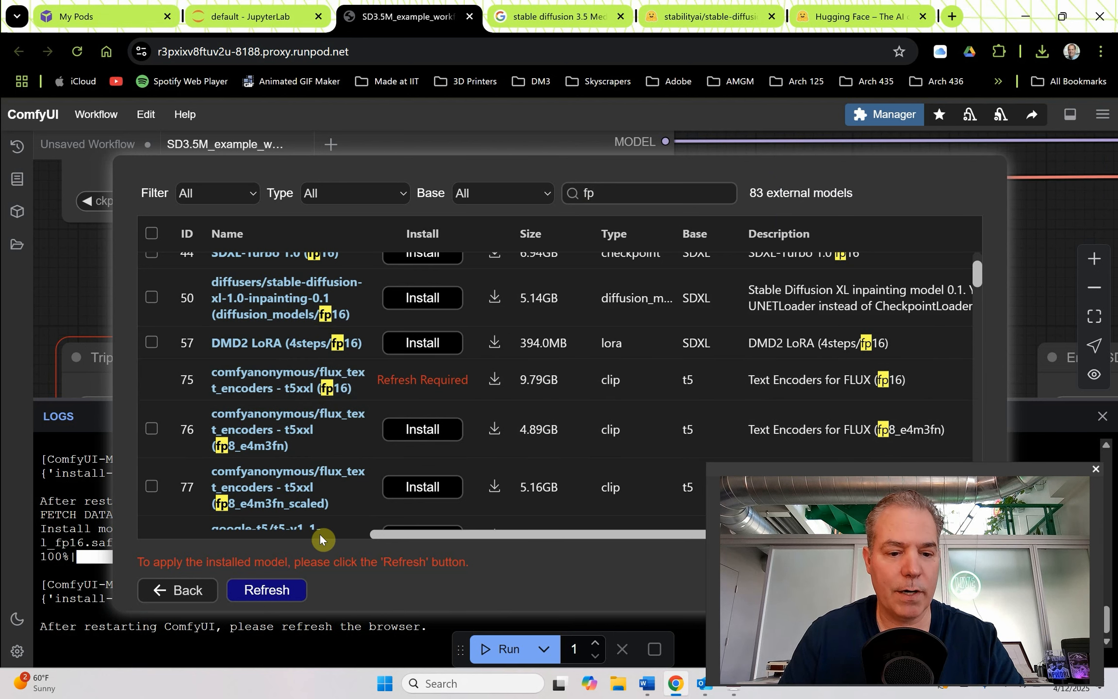
# - Refresh to apply the installed models, close the Manager and the logs, and refresh the node definitions
pyautogui.click(267, 589)
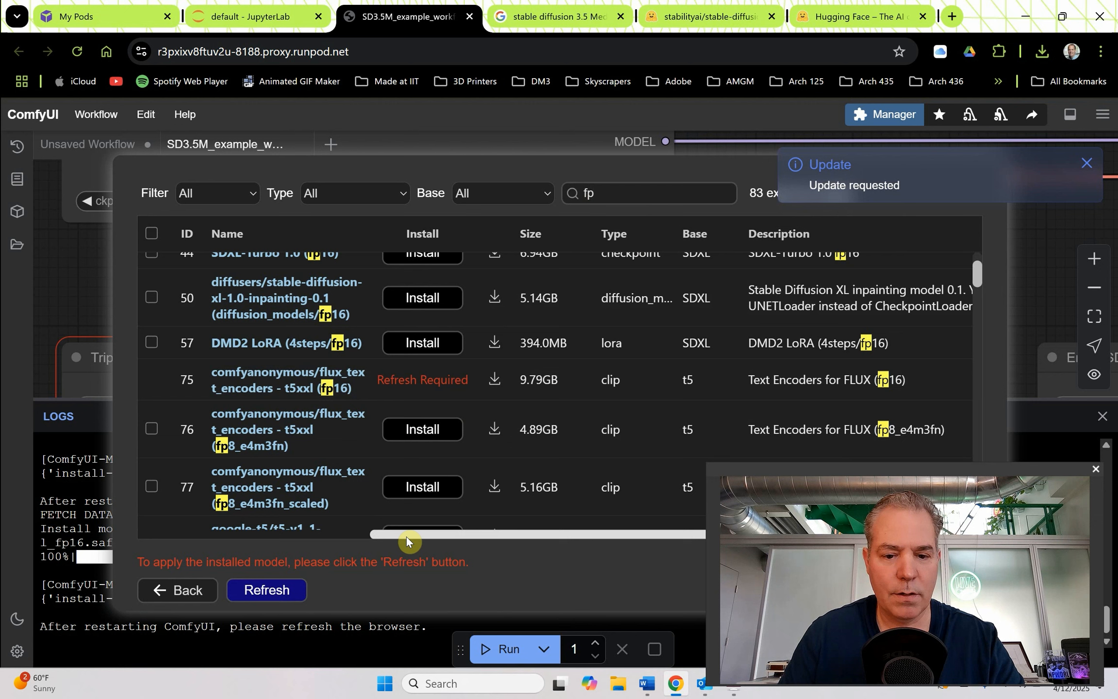
pyautogui.click(184, 589)
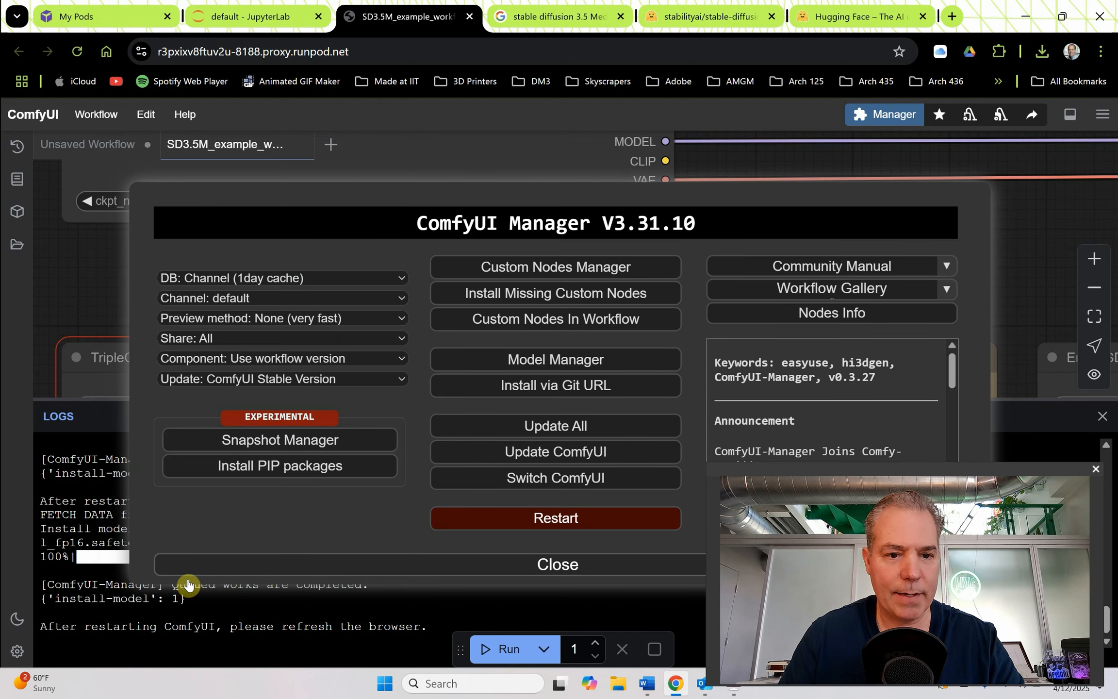
pyautogui.click(269, 562)
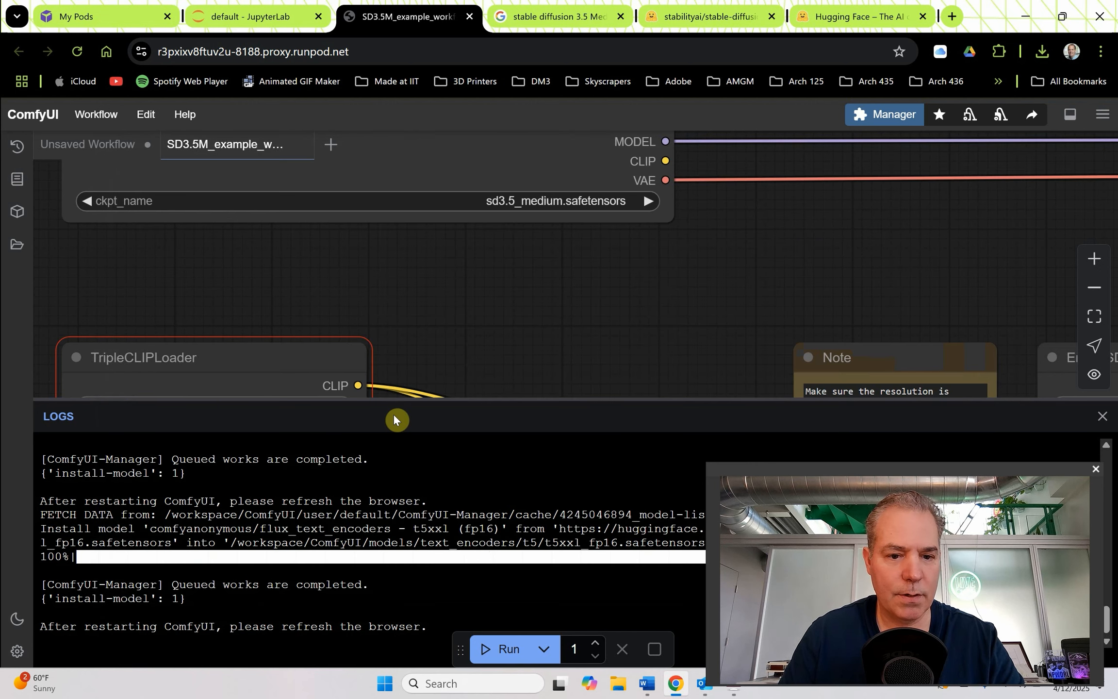
pyautogui.click(1101, 417)
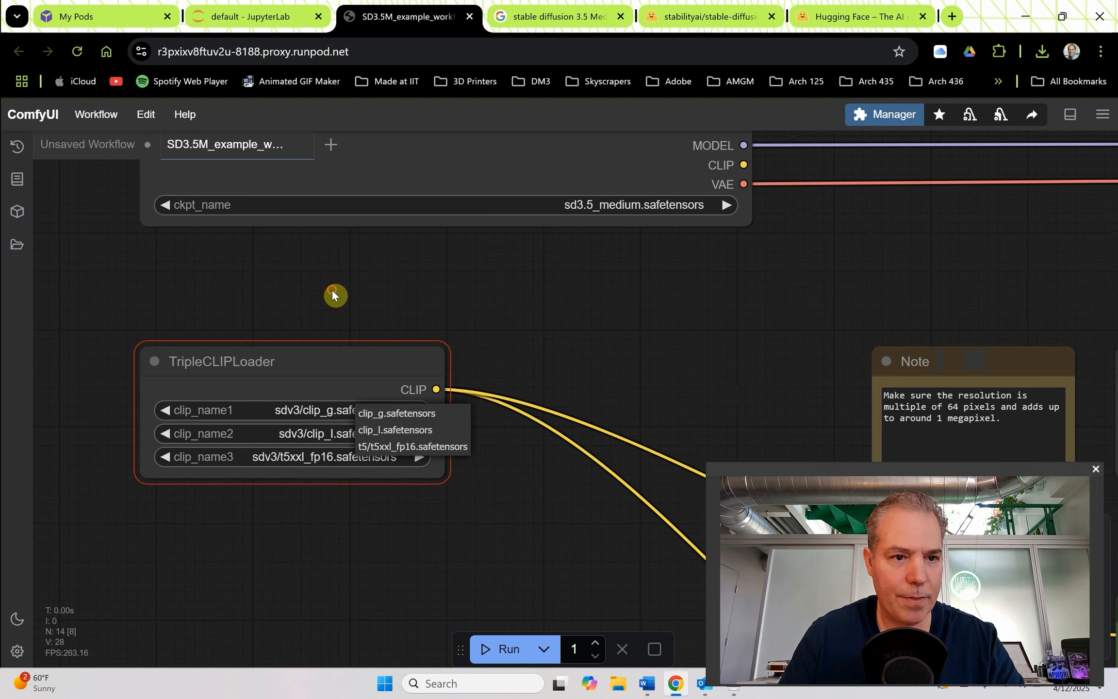
pyautogui.click(142, 115)
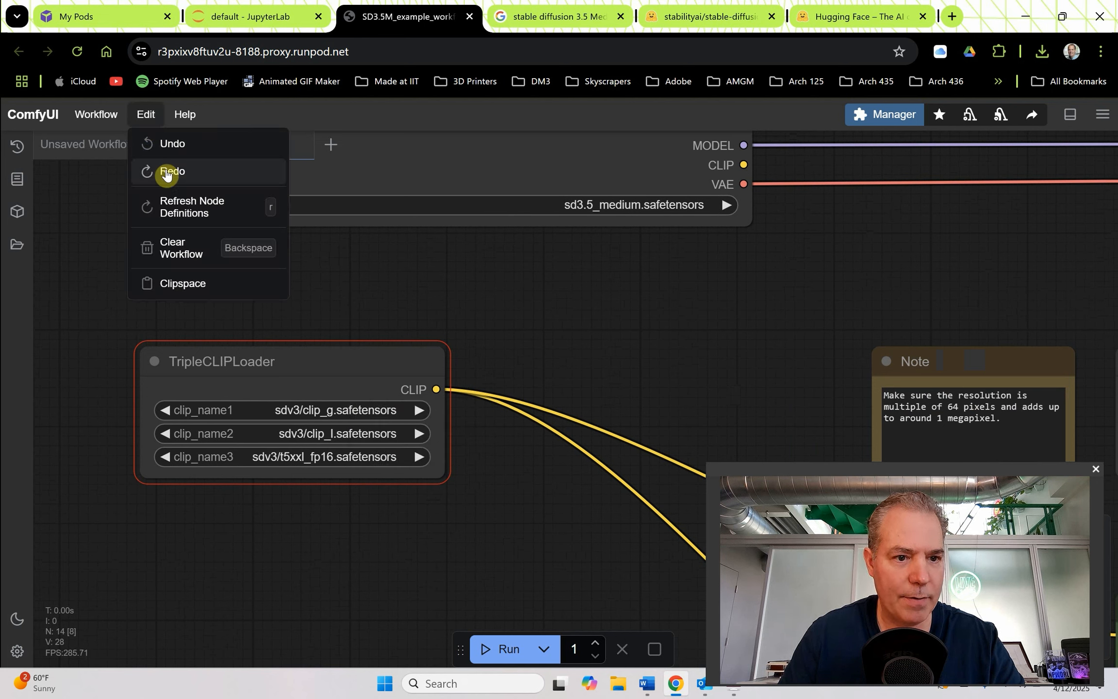
pyautogui.click(181, 208)
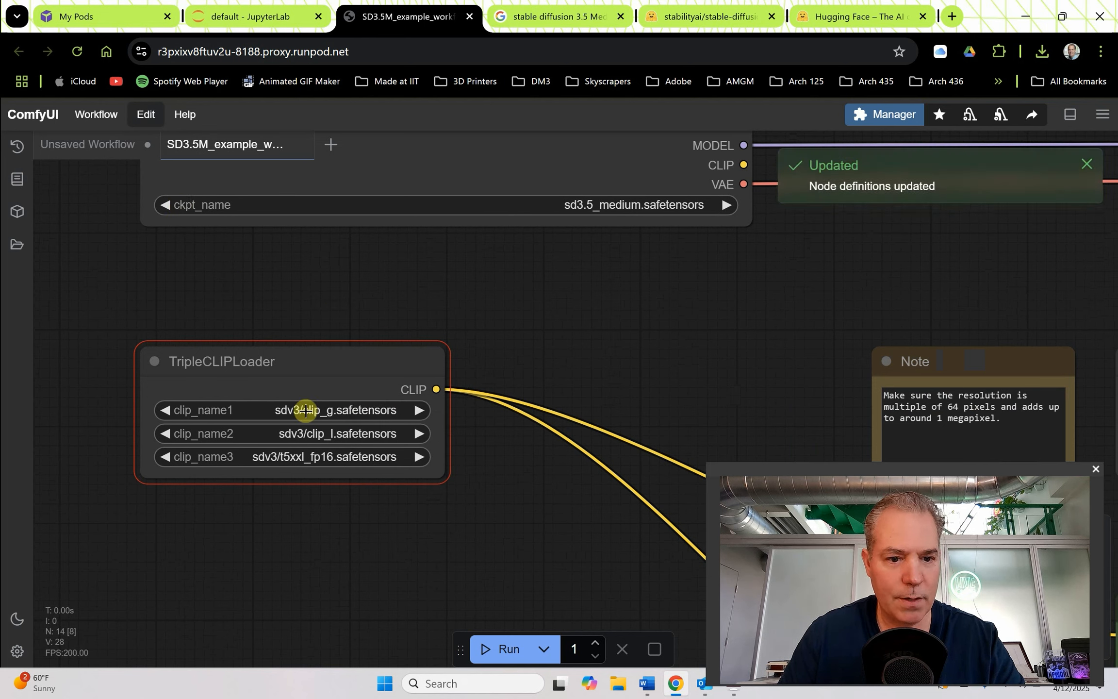
# - Set the TripleCLIPLoader's clip_name1 to clip_g.safetensors, clip_name2 to clip_l.safetensors and clip_name3 to t5/t5xxl_fp16.safetensors
pyautogui.click(339, 412)
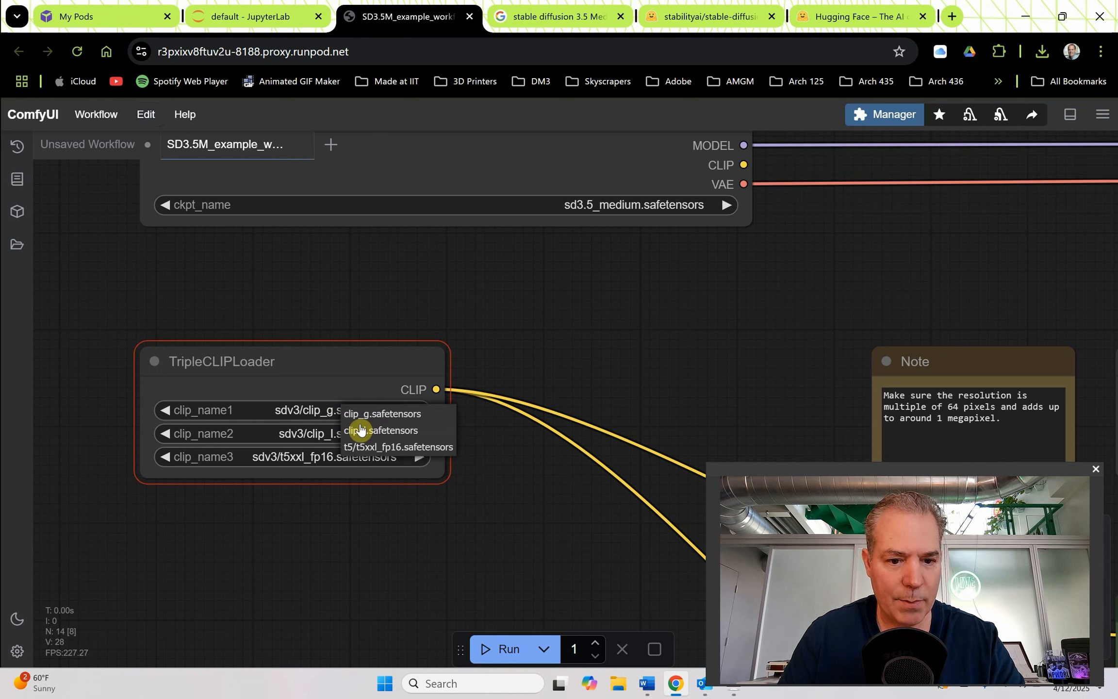
pyautogui.click(358, 414)
pyautogui.click(348, 432)
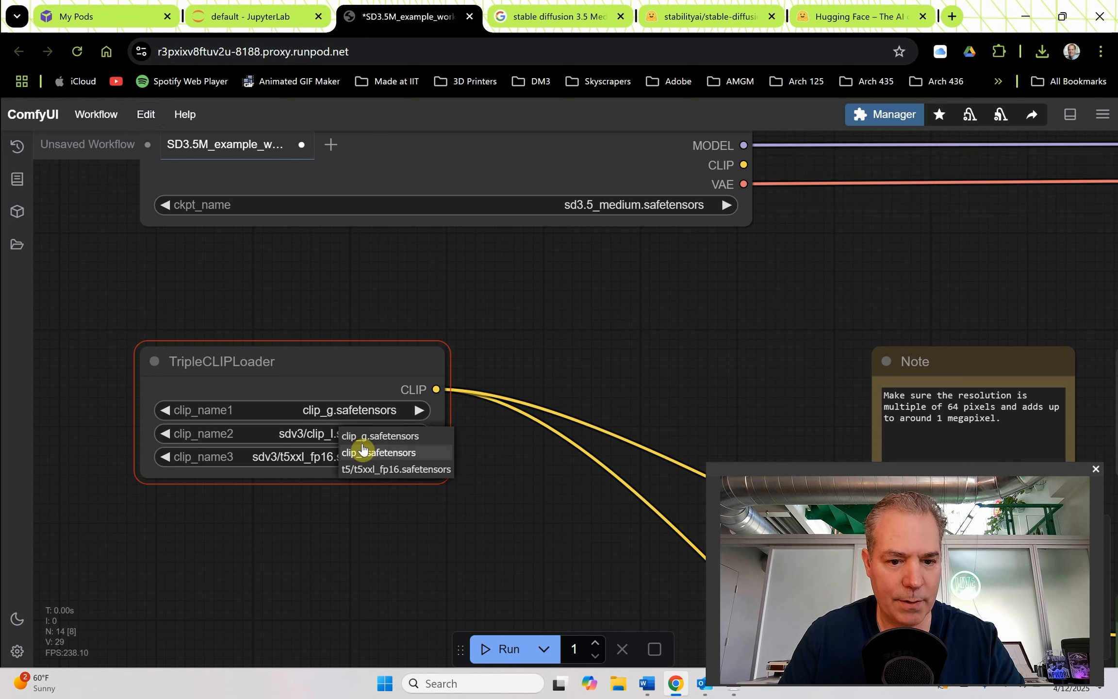
pyautogui.click(360, 454)
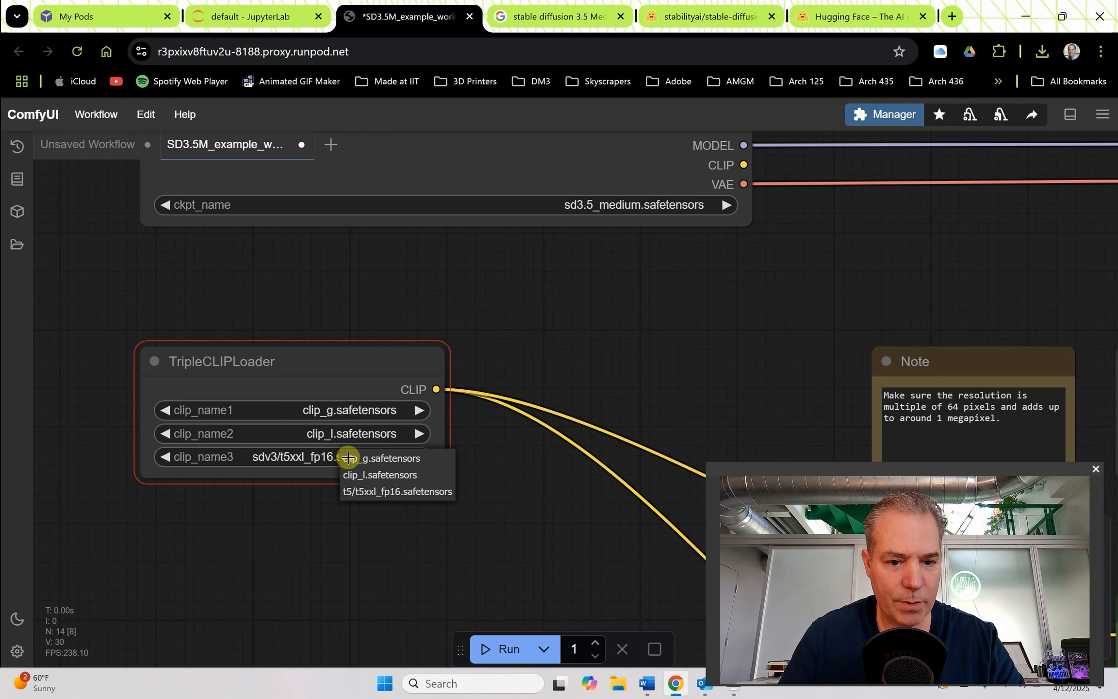
pyautogui.click(362, 491)
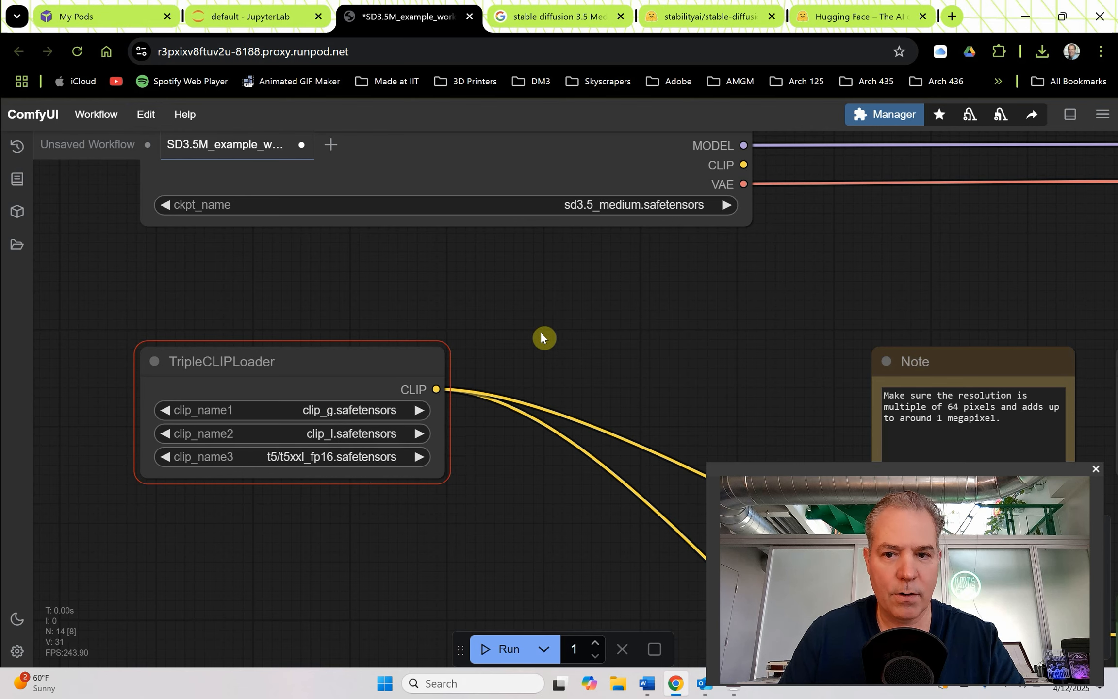
# - Delete the Preview Image node that follows VAE Decode
pyautogui.moveTo(539, 330); pyautogui.dragTo(292, 305)
pyautogui.scroll(-10, 425, 318)
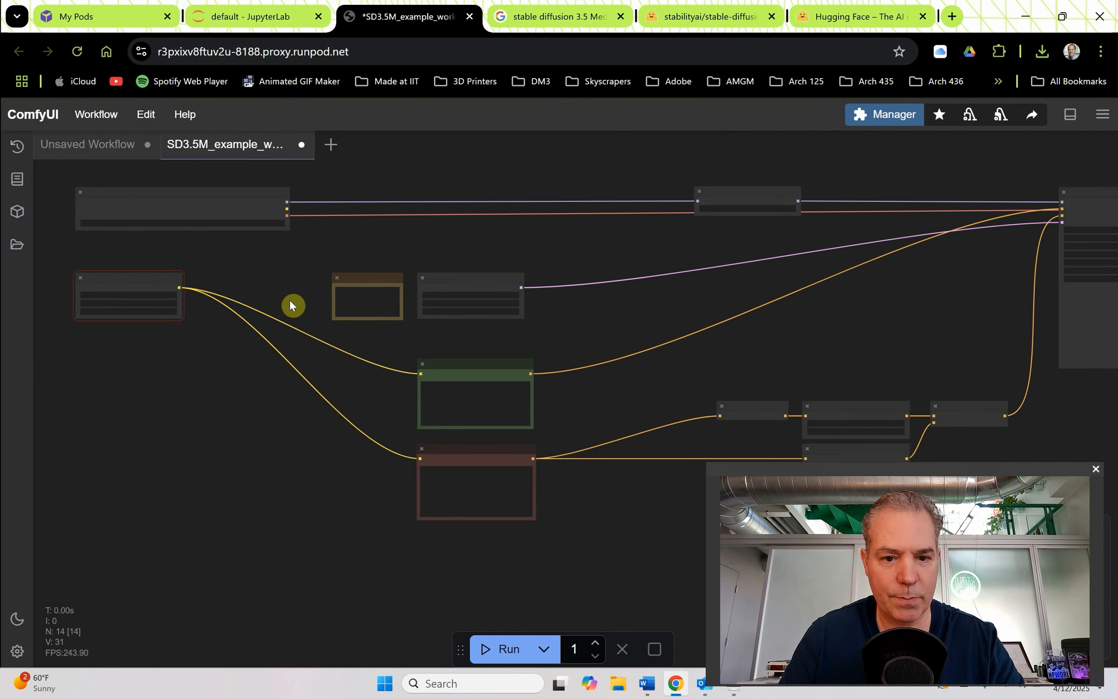
pyautogui.scroll(-2, 452, 312)
pyautogui.moveTo(643, 333); pyautogui.dragTo(456, 321)
pyautogui.scroll(-2, 426, 326)
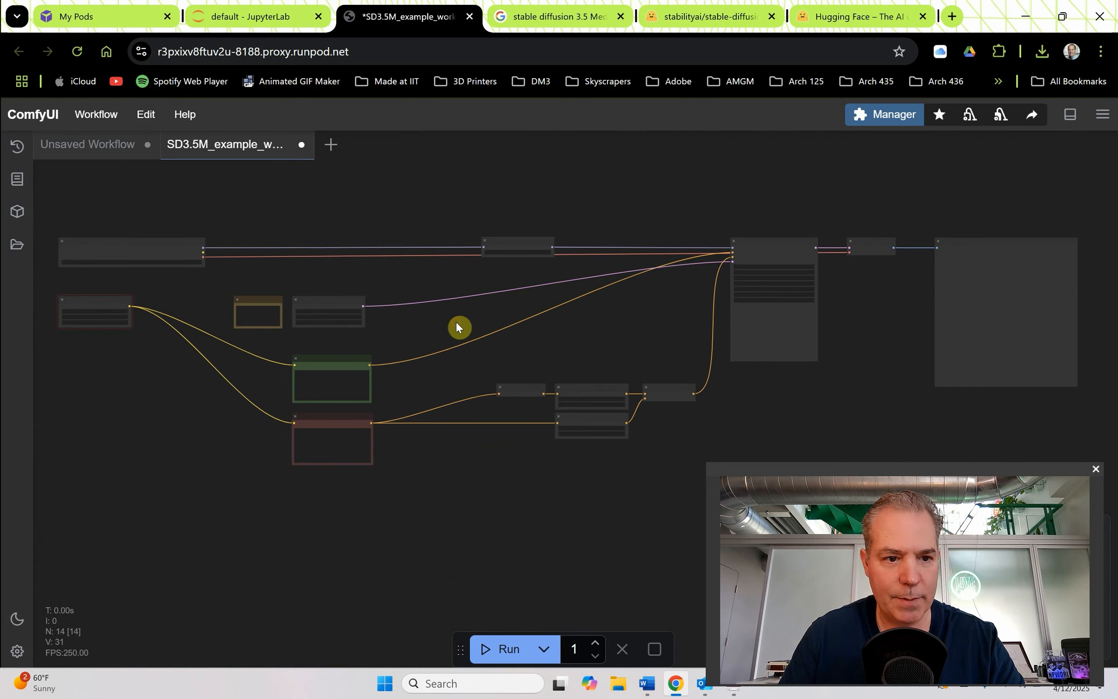
pyautogui.scroll(10, 677, 320)
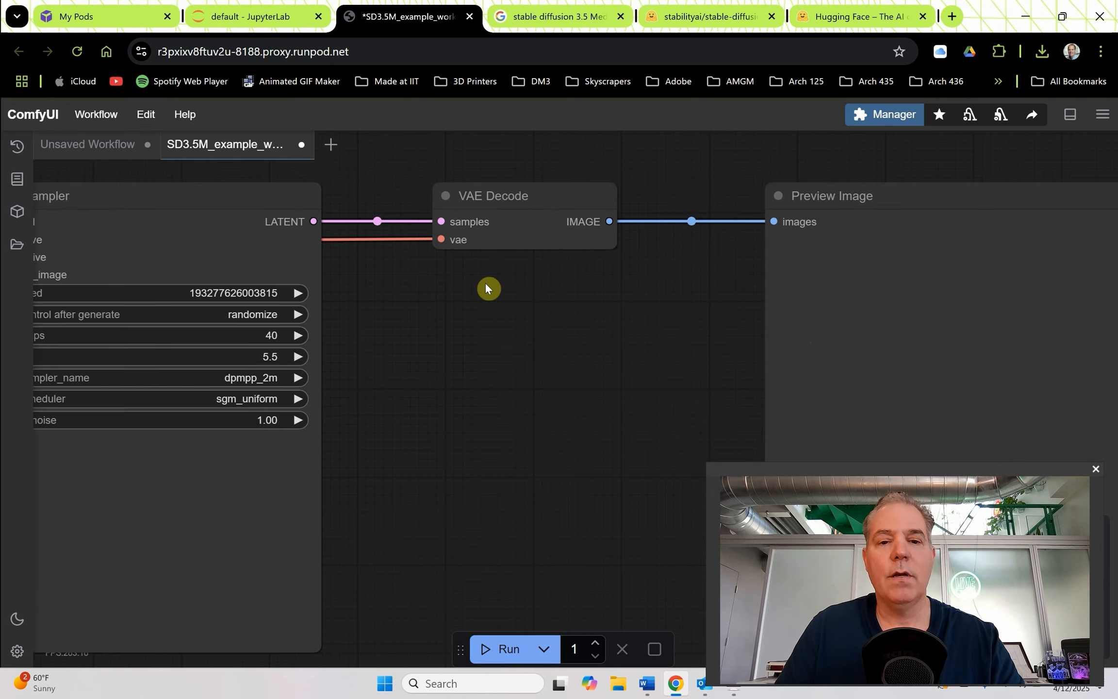
pyautogui.moveTo(544, 307); pyautogui.dragTo(430, 298)
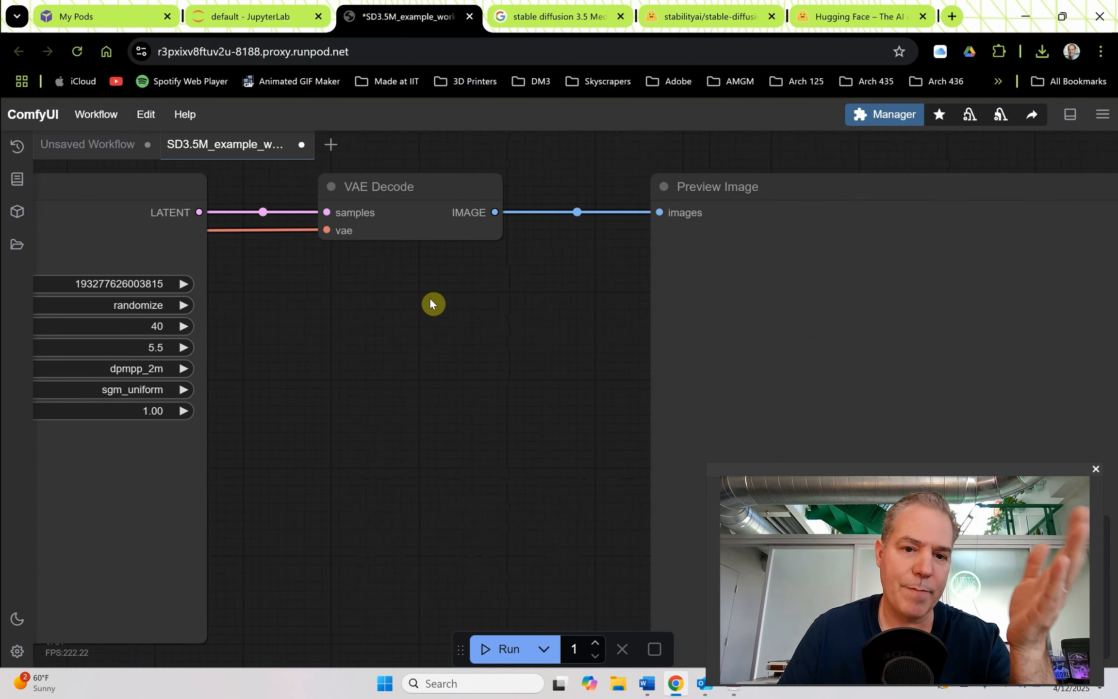
pyautogui.scroll(-2, 430, 299)
pyautogui.scroll(-2, 420, 302)
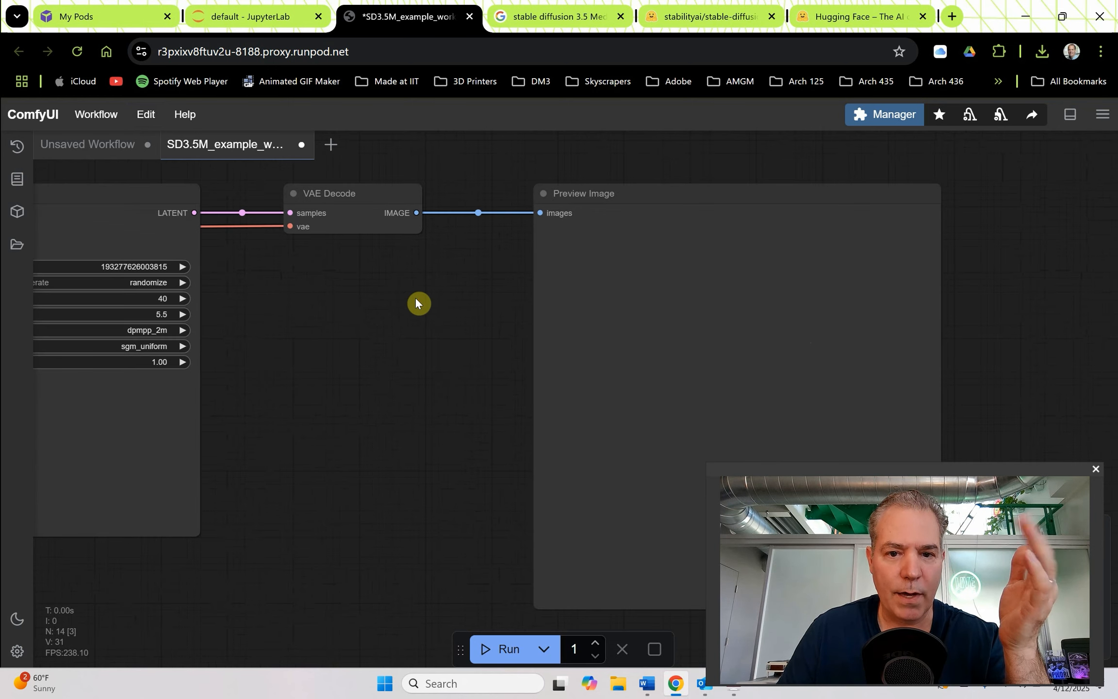
pyautogui.click(583, 193)
pyautogui.press('Delete')
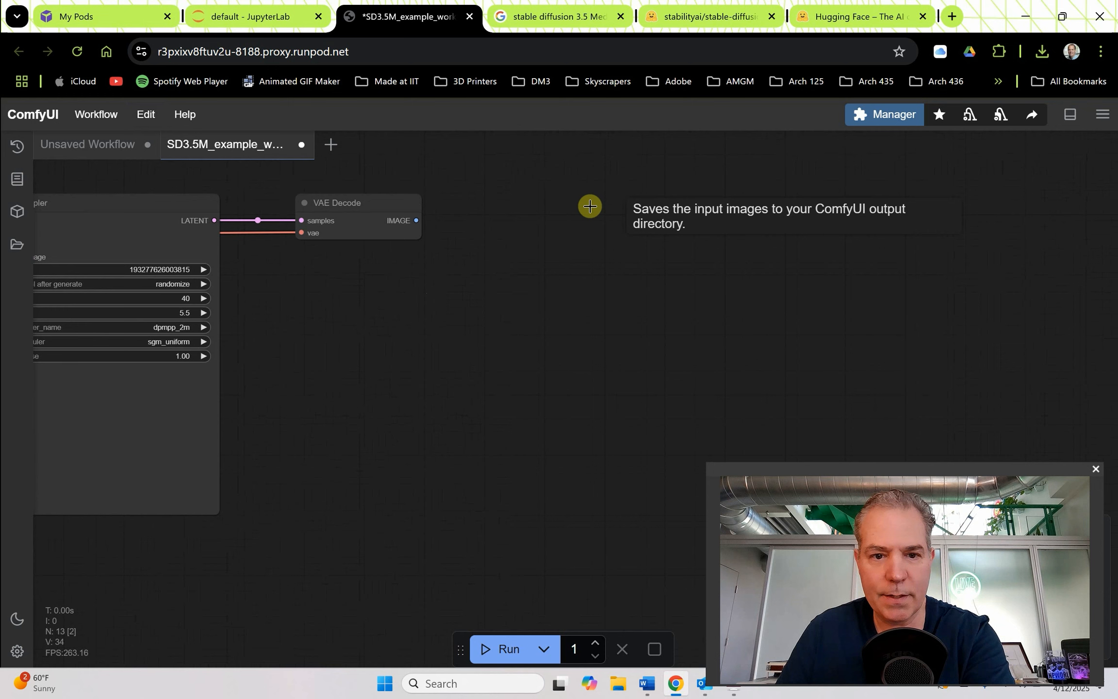
# - Add a Save Image node beside VAE Decode and connect the IMAGE output to its images input
pyautogui.doubleClick(505, 238)
pyautogui.write('save')
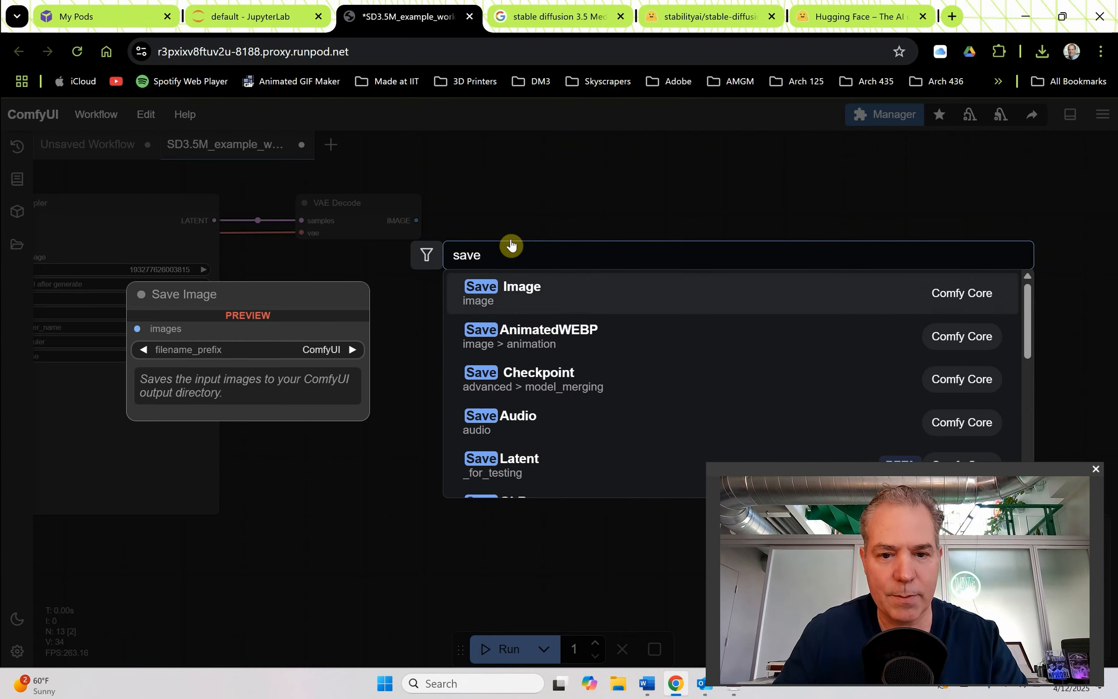
pyautogui.click(531, 290)
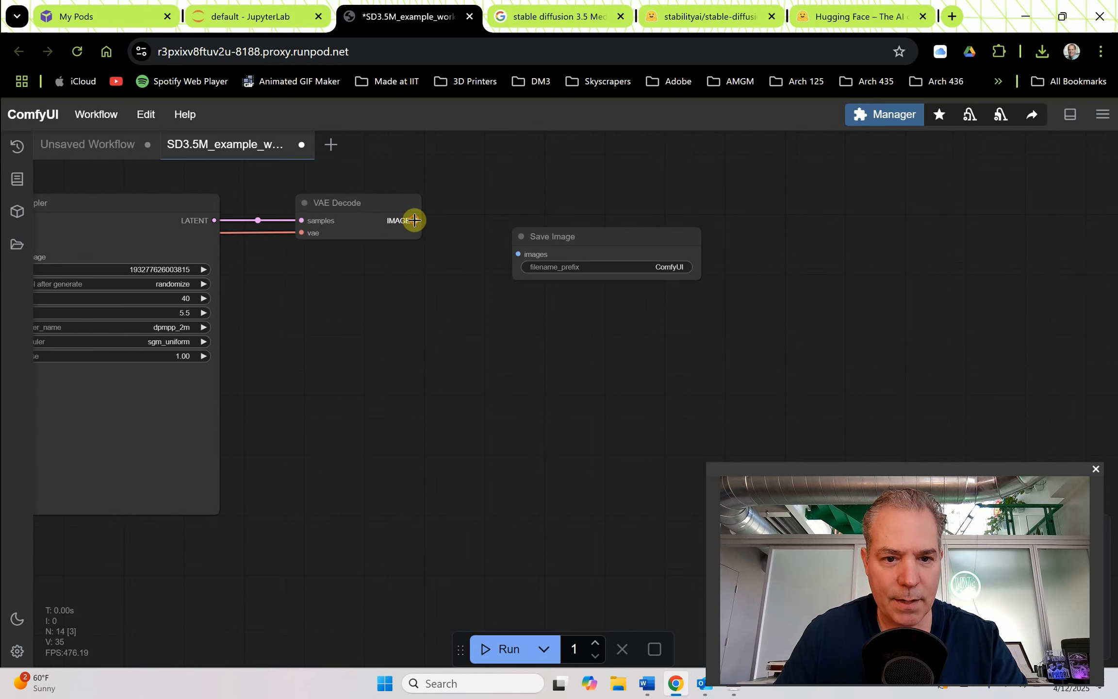
pyautogui.moveTo(416, 221); pyautogui.dragTo(579, 212)
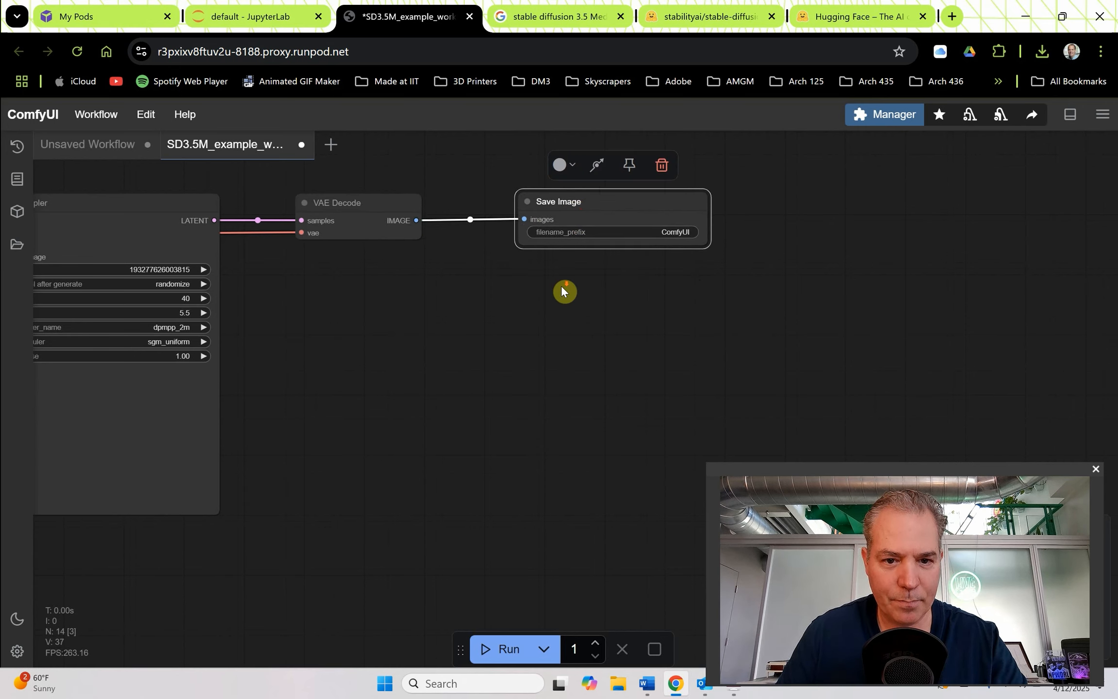
# - Check the KSampler settings and the overall node layout, and run the workflow
pyautogui.scroll(-4, 509, 327)
pyautogui.moveTo(509, 326); pyautogui.dragTo(833, 288)
pyautogui.scroll(10, 703, 305)
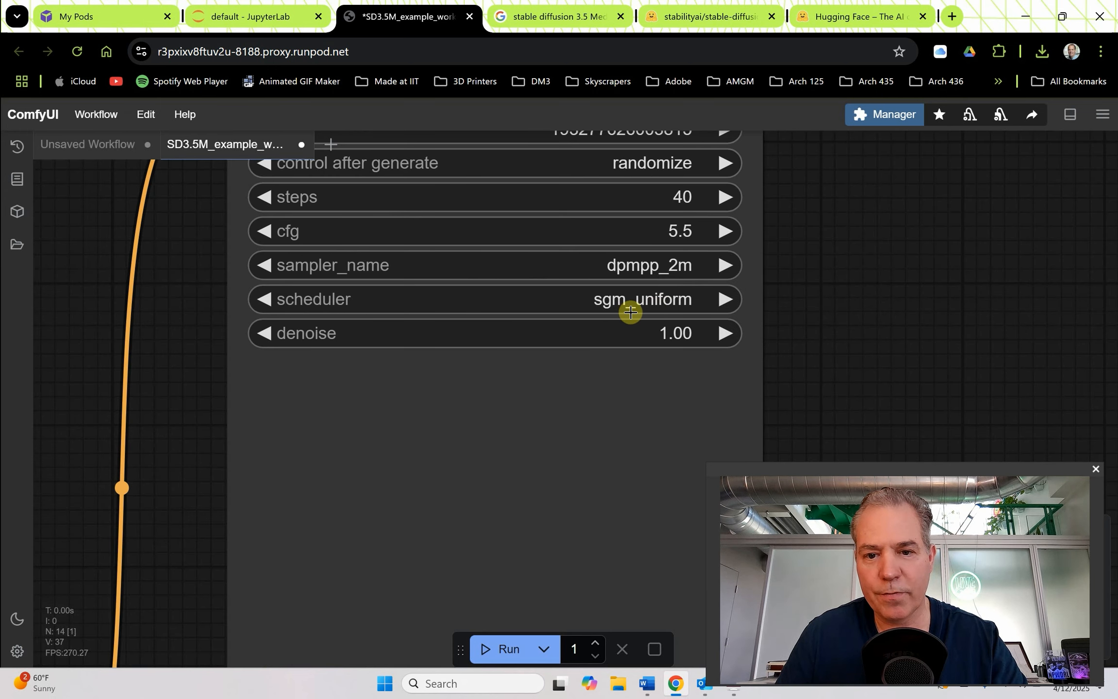
pyautogui.scroll(-15, 679, 313)
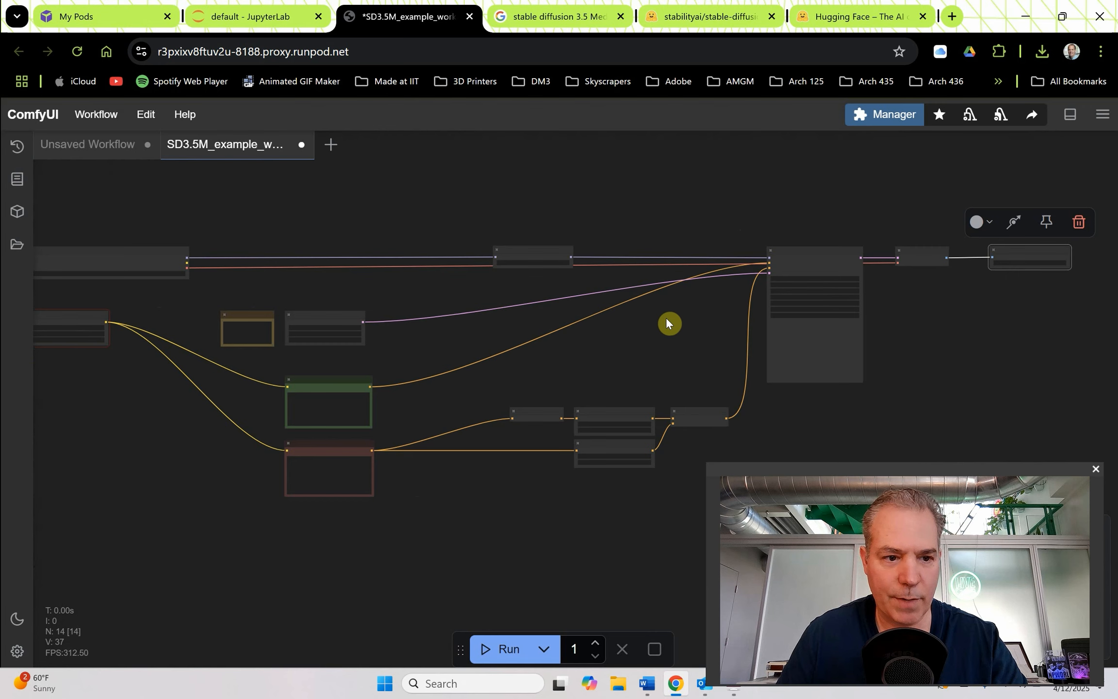
pyautogui.moveTo(597, 316)
pyautogui.mouseDown()
pyautogui.moveTo(585, 309)
pyautogui.moveTo(611, 313)
pyautogui.mouseUp()
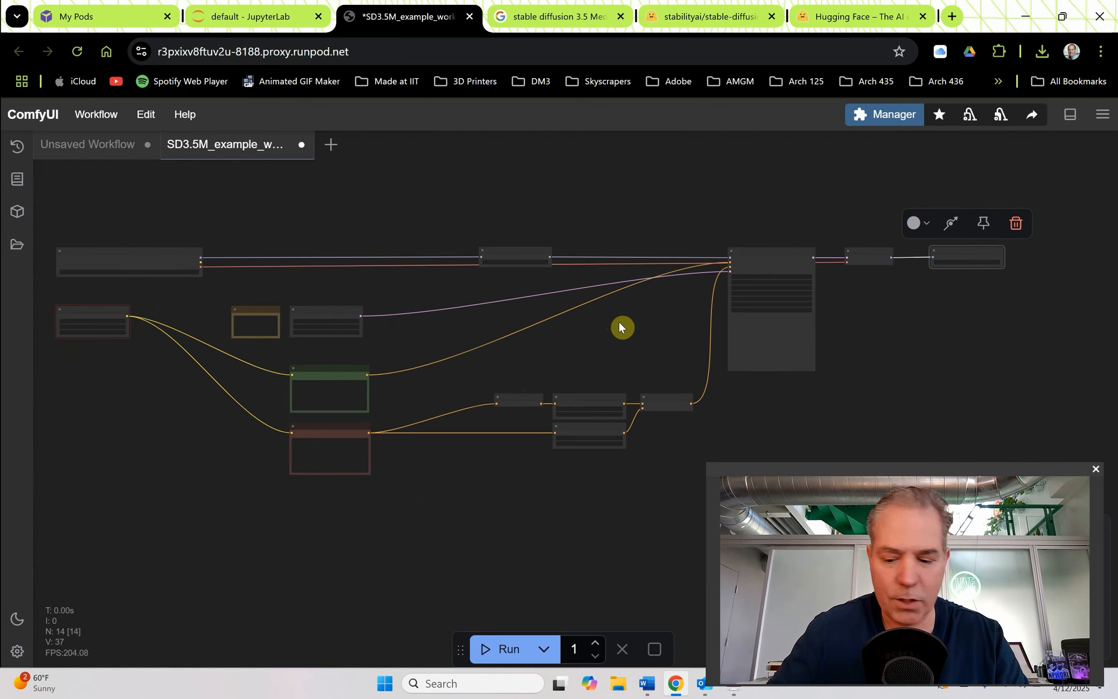
pyautogui.scroll(10, 619, 324)
pyautogui.hotkey('ctrl', 'Return')
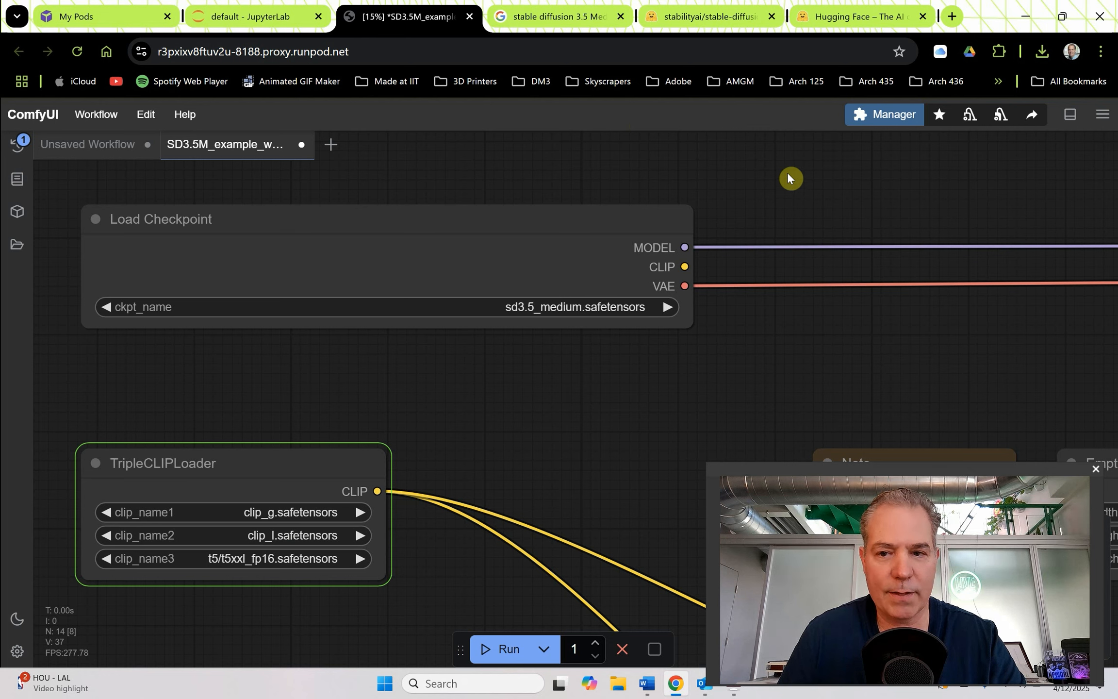
# - Follow the run through to the Save Image node and enlarge that node to show the generated image bigger
pyautogui.moveTo(779, 177); pyautogui.dragTo(578, 159)
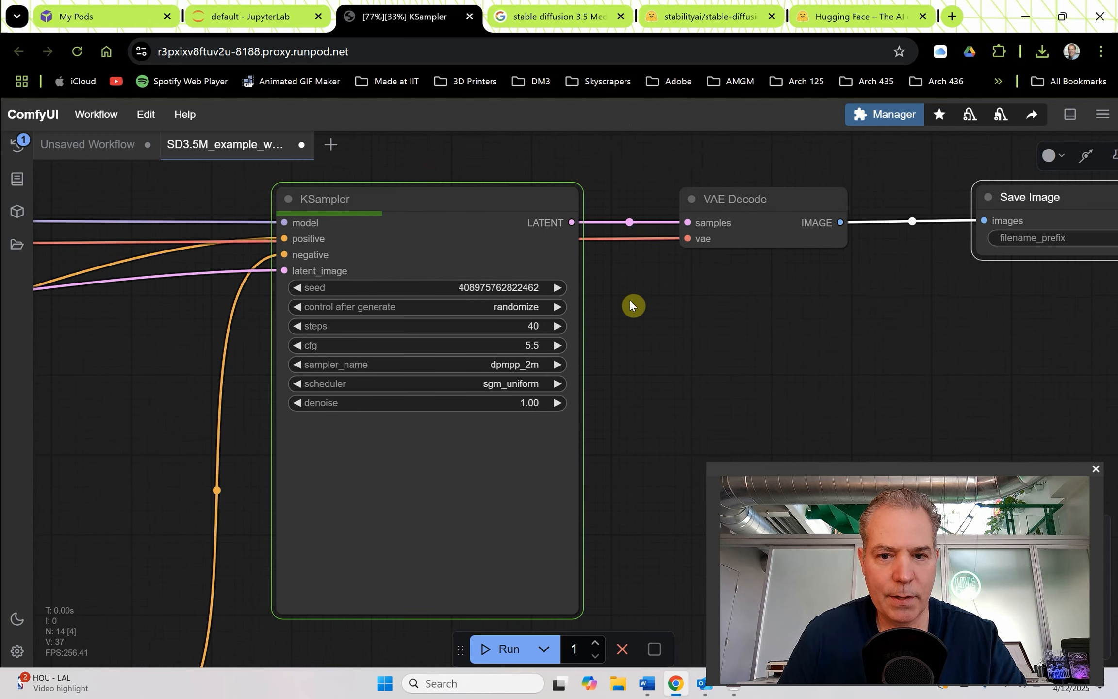
pyautogui.moveTo(630, 299); pyautogui.dragTo(427, 299)
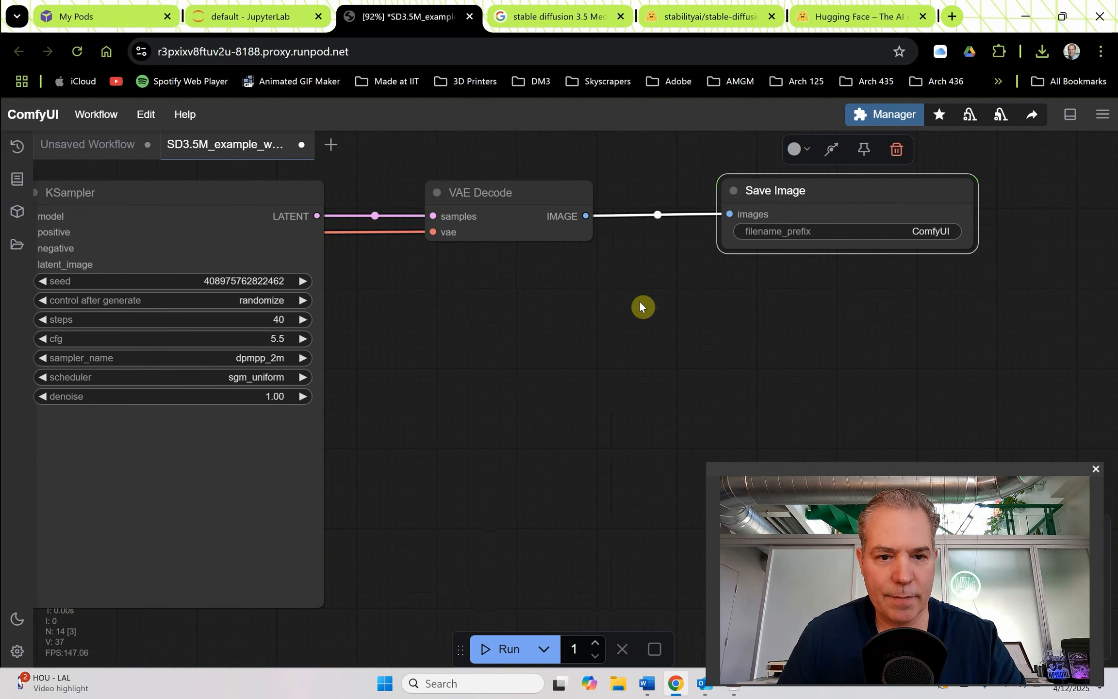
pyautogui.scroll(-2, 639, 302)
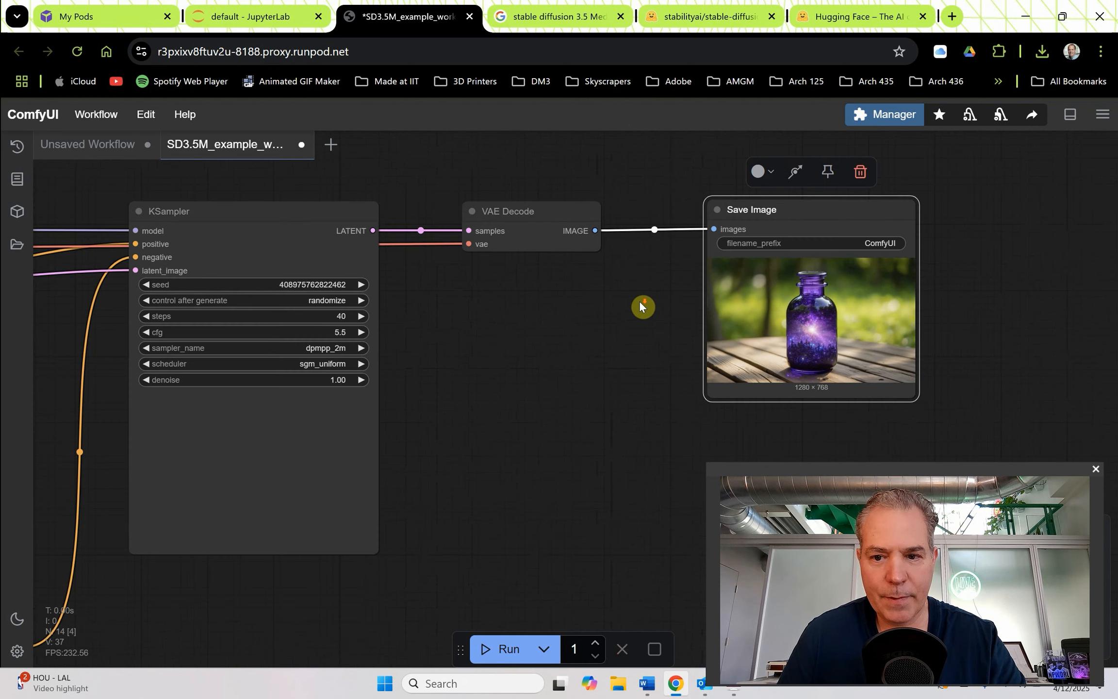
pyautogui.moveTo(612, 276); pyautogui.dragTo(553, 193)
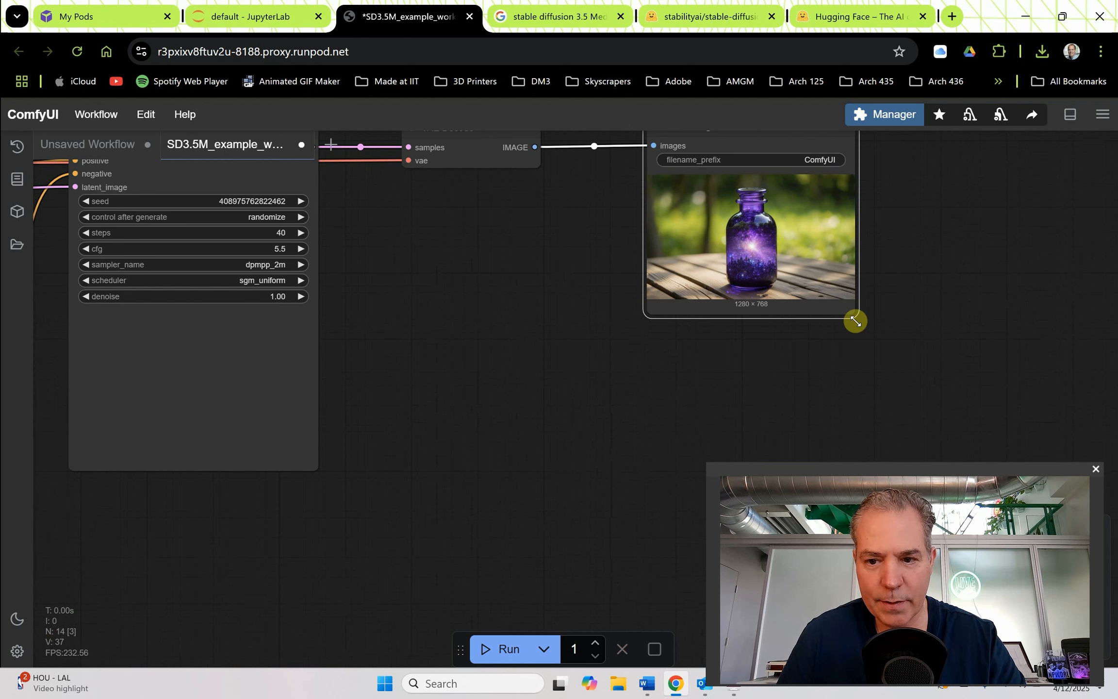
pyautogui.moveTo(856, 318); pyautogui.dragTo(973, 450)
pyautogui.scroll(-3, 871, 399)
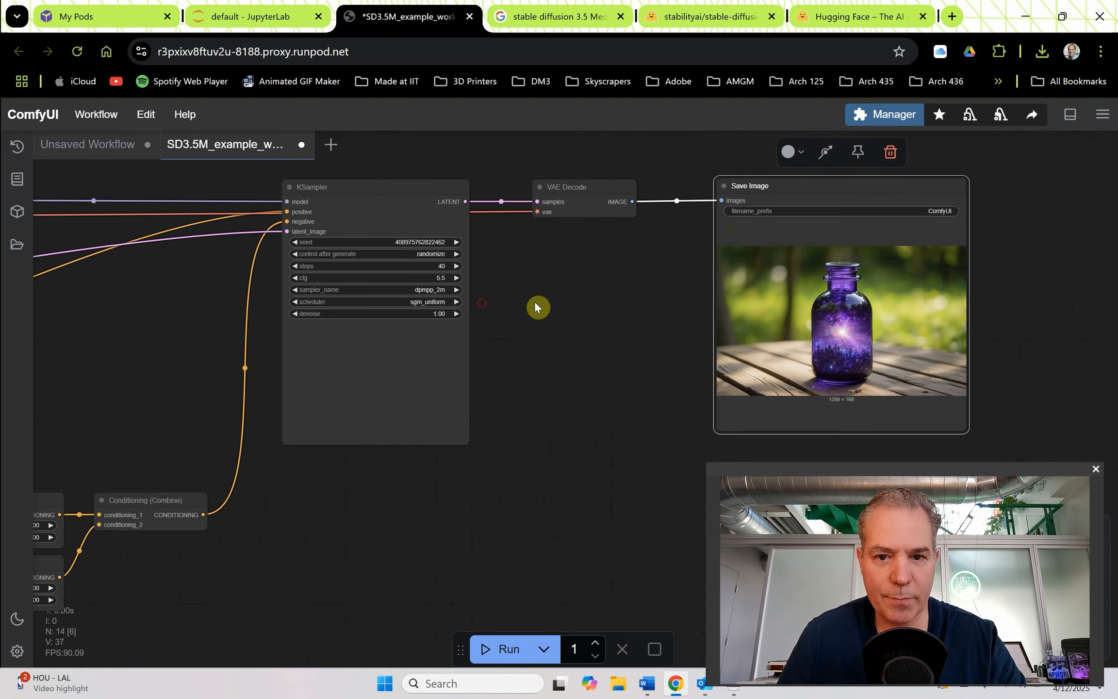
# - Find crystools among the custom nodes in the ComfyUI Manager and install the nightly version of ComfyUI-Crystools
pyautogui.moveTo(537, 307); pyautogui.dragTo(708, 324)
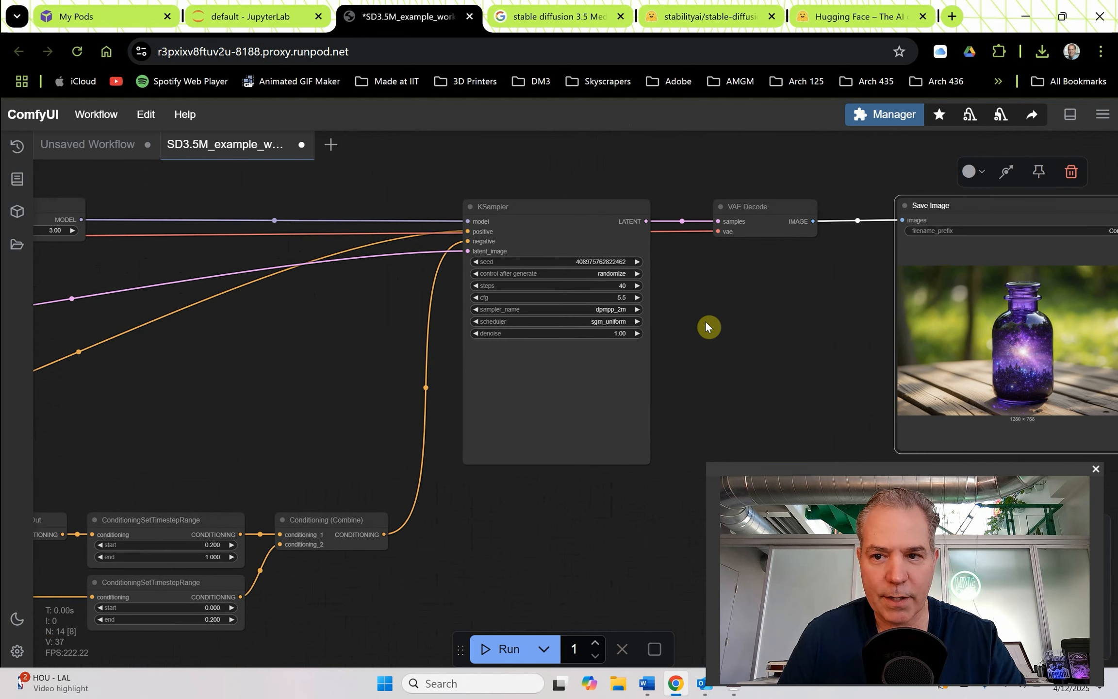
pyautogui.click(872, 118)
pyautogui.click(558, 247)
pyautogui.click(384, 192)
pyautogui.write('crys')
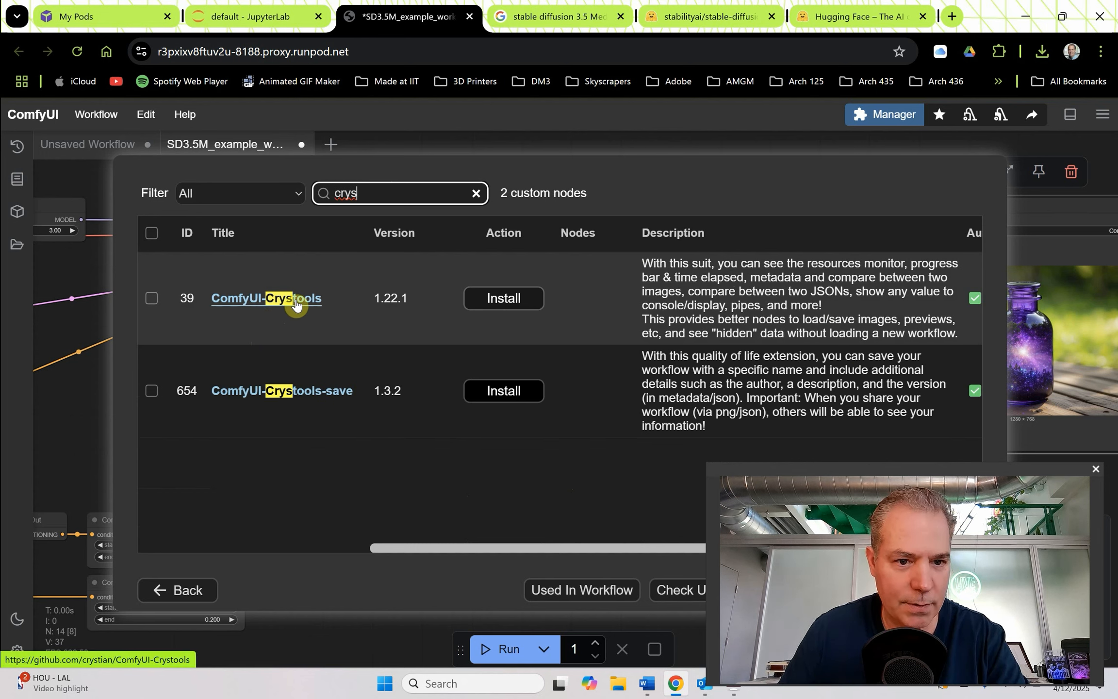
pyautogui.write('tools')
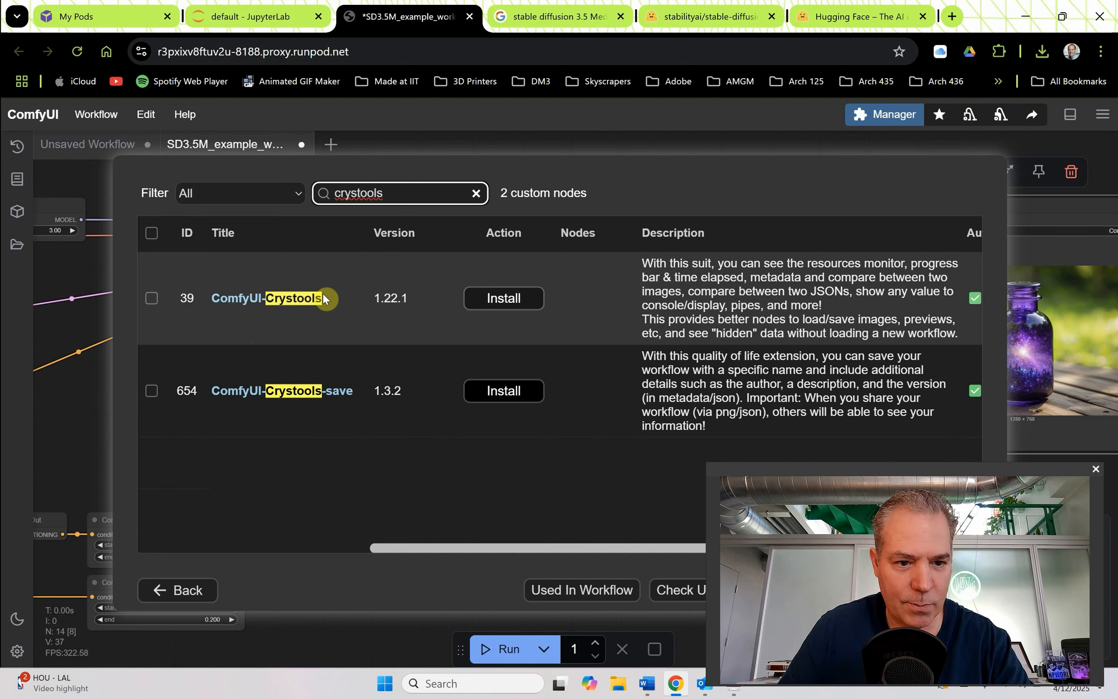
pyautogui.click(505, 299)
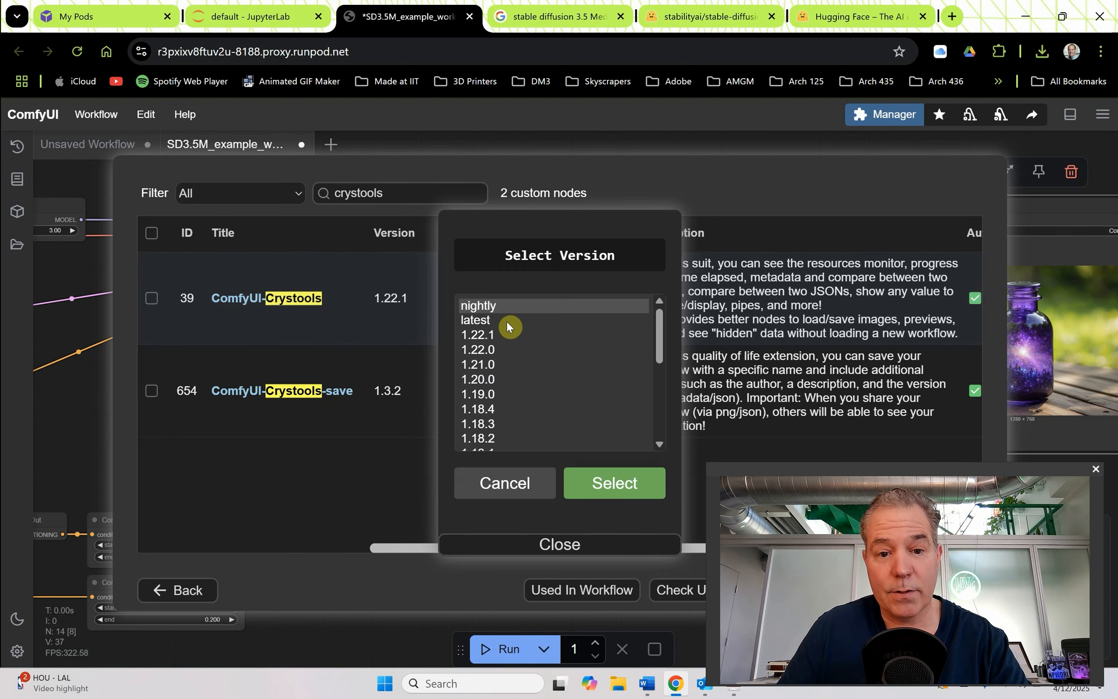
pyautogui.click(504, 308)
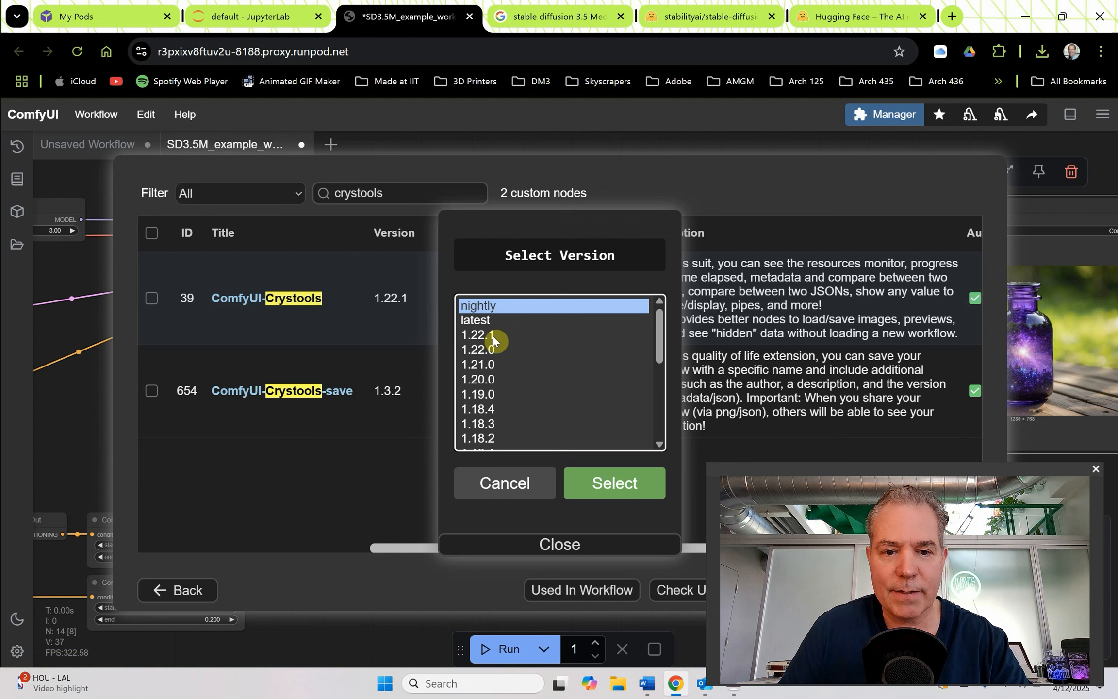
pyautogui.moveTo(661, 331); pyautogui.dragTo(653, 300)
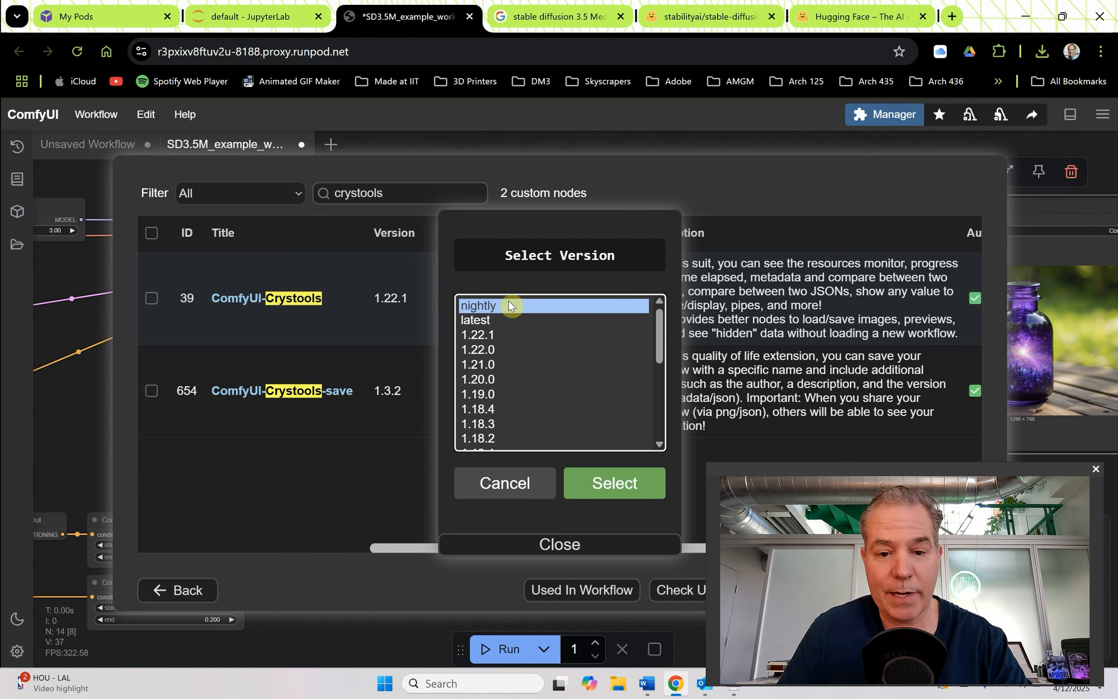
pyautogui.click(596, 483)
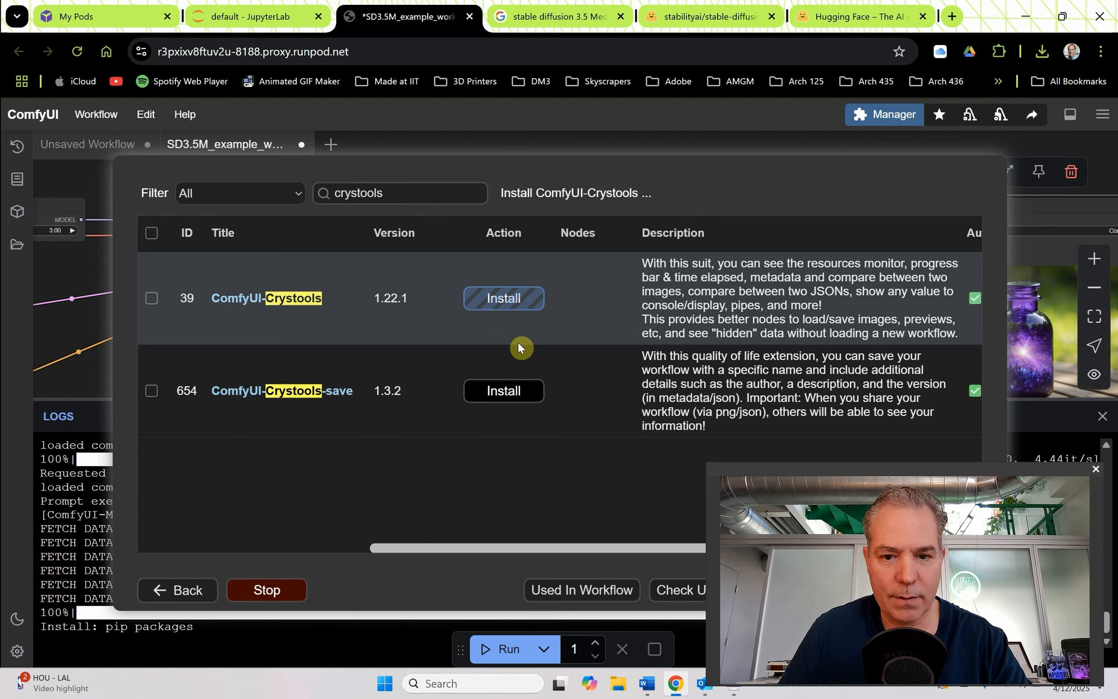
# - Reboot the ComfyUI server, close the logs, and refresh the browser to apply the node pack installation
pyautogui.click(282, 590)
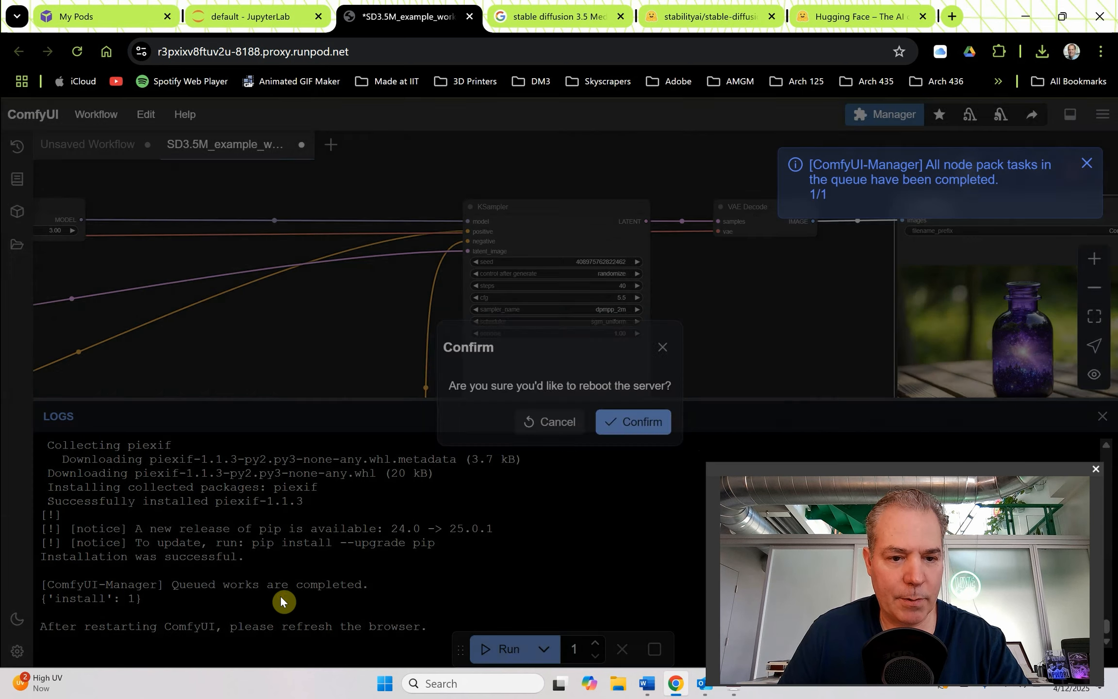
pyautogui.click(645, 427)
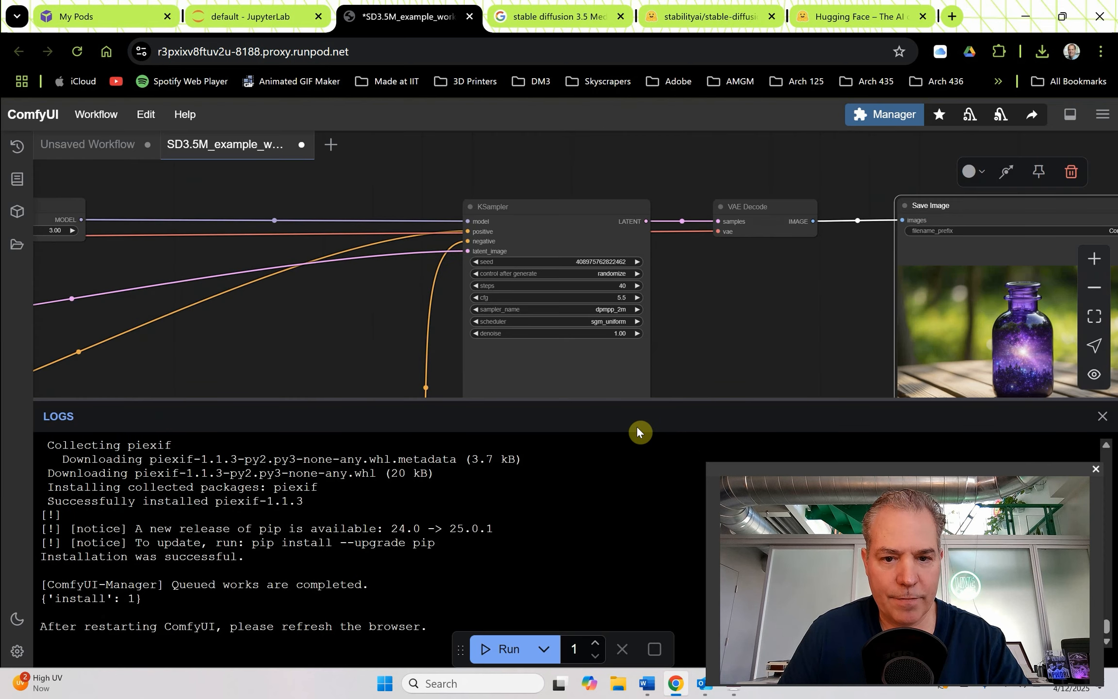
pyautogui.click(1102, 420)
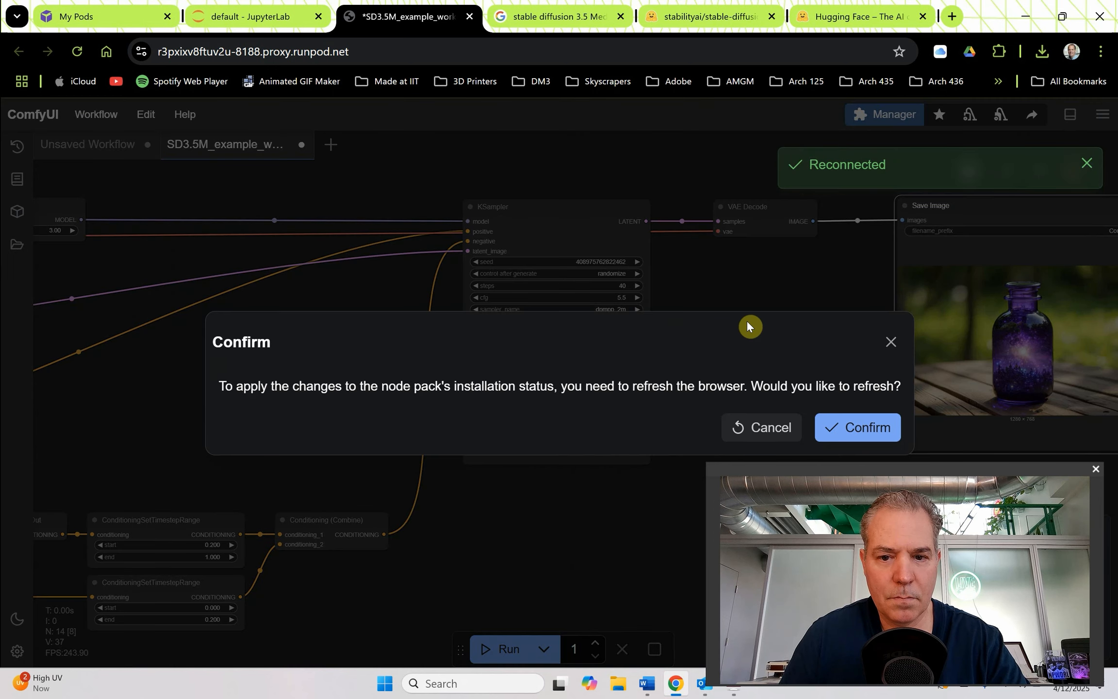
pyautogui.click(844, 430)
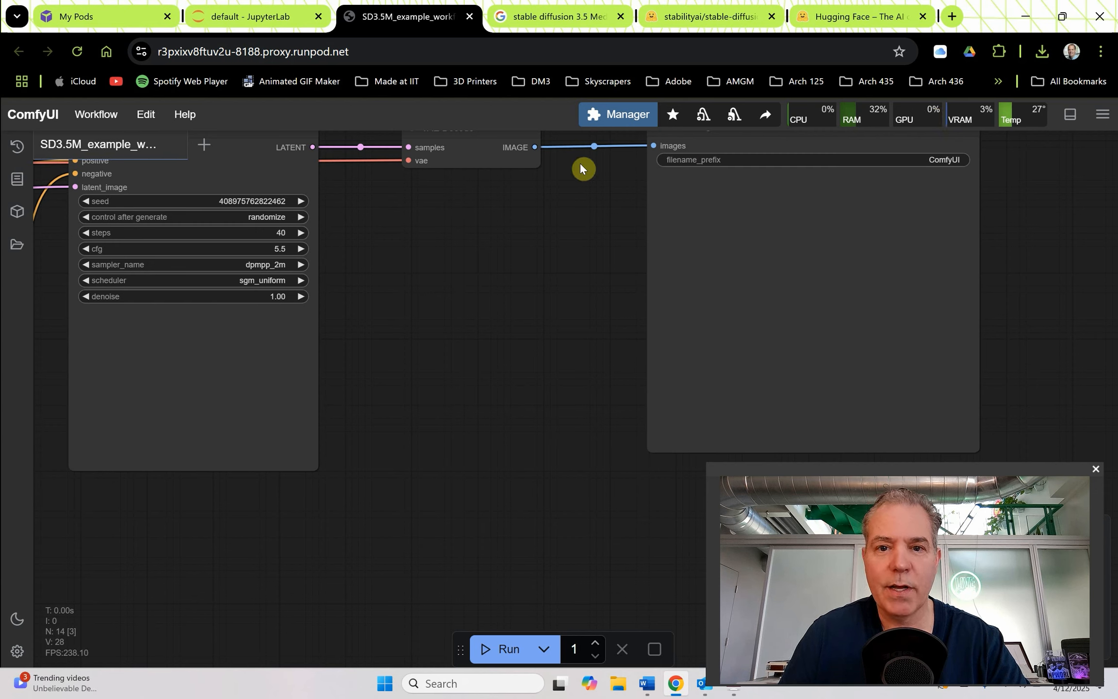
# - Set the height of the EmptySD3LatentImage node to 1280
pyautogui.moveTo(378, 301); pyautogui.dragTo(824, 301)
pyautogui.scroll(6, 389, 218)
pyautogui.moveTo(385, 215); pyautogui.dragTo(477, 219)
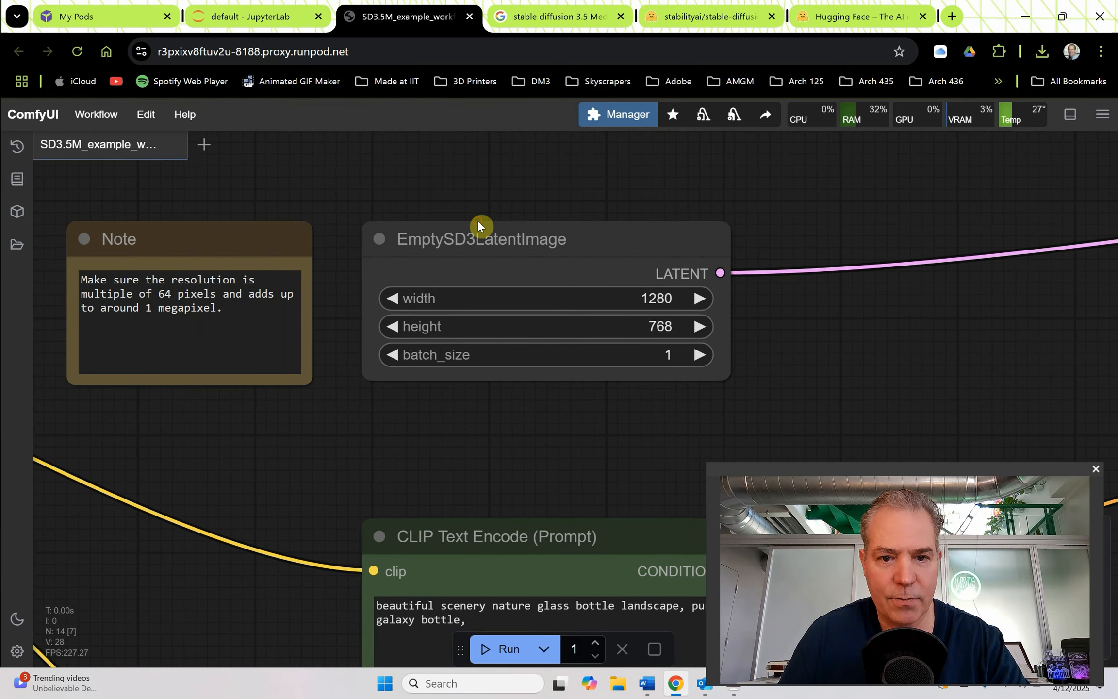
pyautogui.click(663, 325)
pyautogui.write('1280')
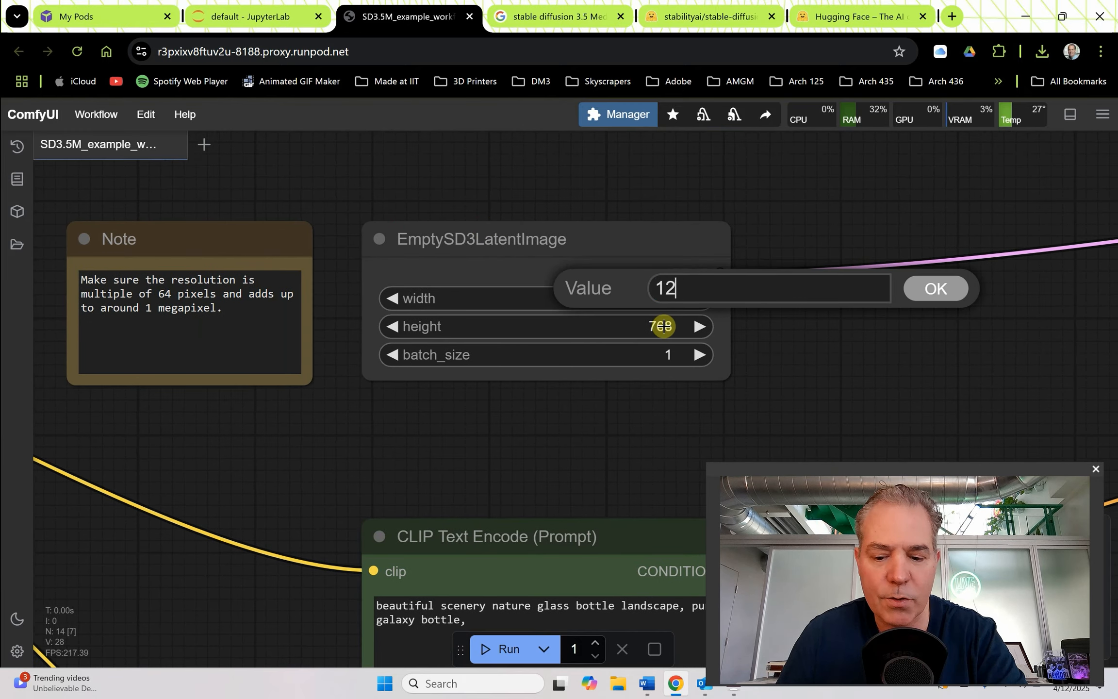
pyautogui.press('Return')
# - Replace the positive prompt with the "a contemporary farmhouse cabin in the parametric style of Zaha Hadid" prompt copied from ComfyUi_Workflows.docx in Word
pyautogui.scroll(-3, 663, 326)
pyautogui.moveTo(776, 412); pyautogui.dragTo(601, 252)
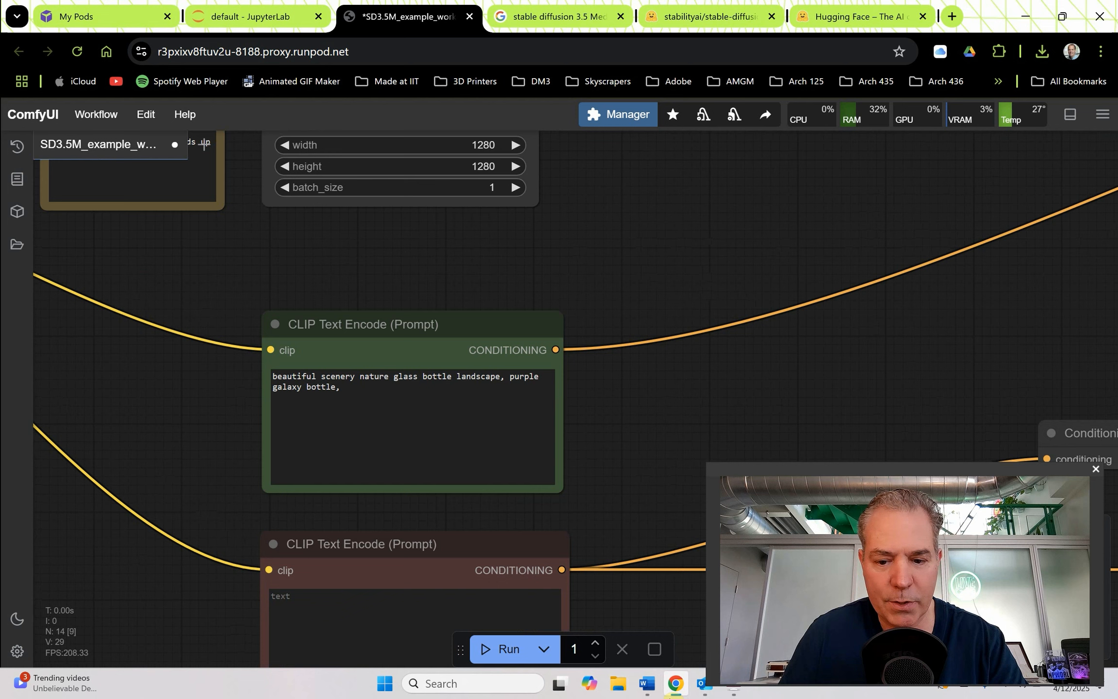
pyautogui.moveTo(826, 475); pyautogui.dragTo(828, 450)
pyautogui.click(647, 683)
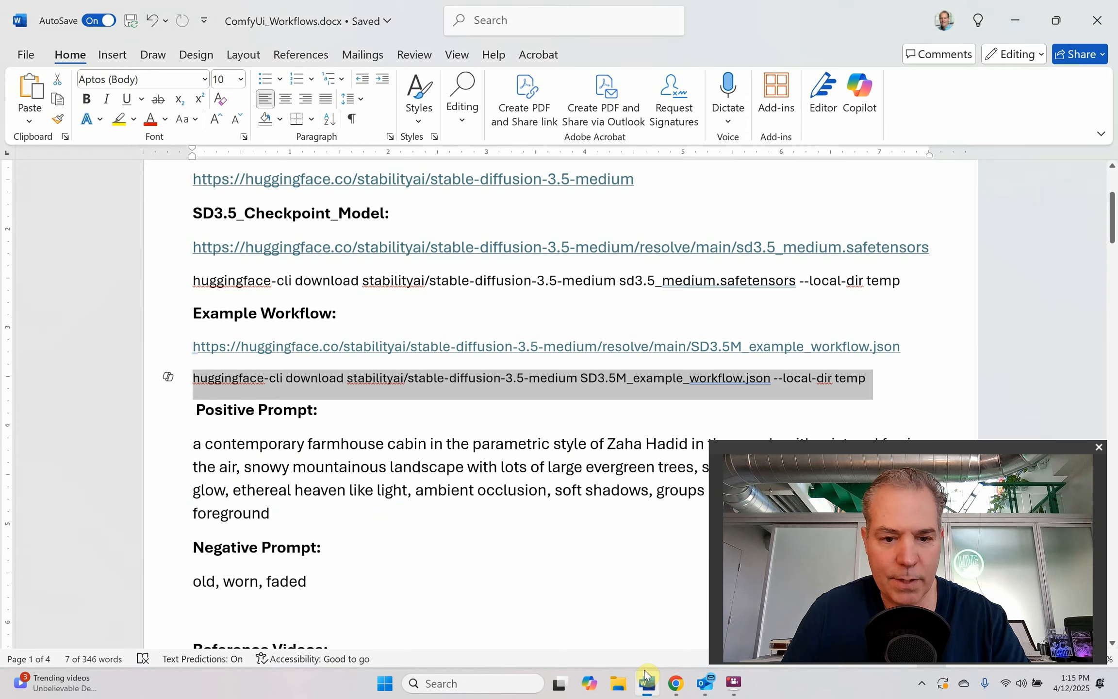
pyautogui.moveTo(272, 514); pyautogui.dragTo(157, 456)
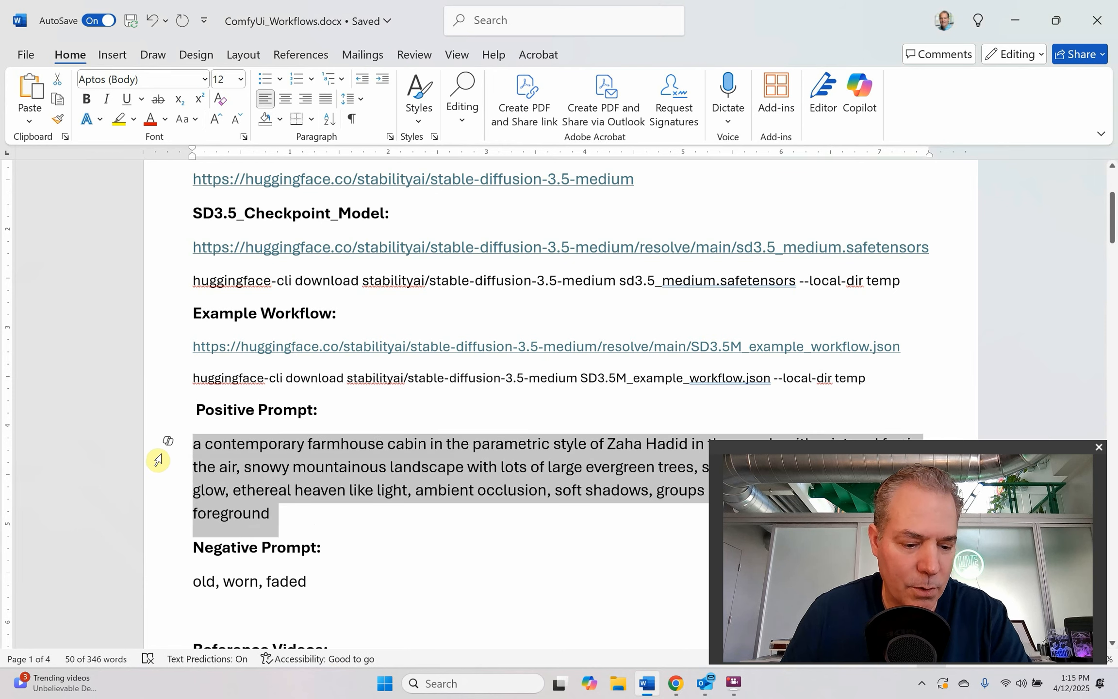
pyautogui.hotkey('alt', 'Tab')
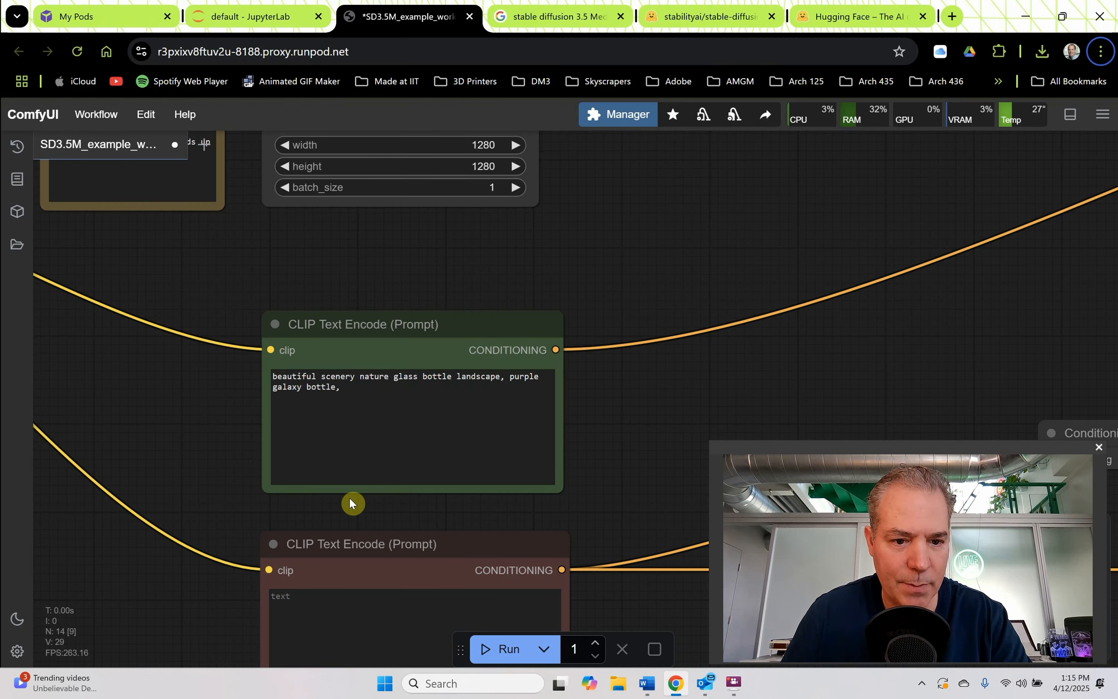
pyautogui.click(357, 392)
pyautogui.moveTo(341, 391); pyautogui.dragTo(271, 376)
pyautogui.write('a contemporary farmhouse cabin in the parametric style of Zaha Hadid in the woods with mist and fog in the air, snowy mountainous landscape with lots of large evergreen trees, soft desaturated rose color glow, ethereal heaven like light, ambient occlusion, soft shadows, groups of people scattered in the foreground')
# - Copy the negative prompt "old, worn, faded" from the Word document for the red CLIP Text Encode node and return to ComfyUI
pyautogui.moveTo(630, 461); pyautogui.dragTo(648, 320)
pyautogui.click(383, 468)
pyautogui.hotkey('alt', 'Tab')
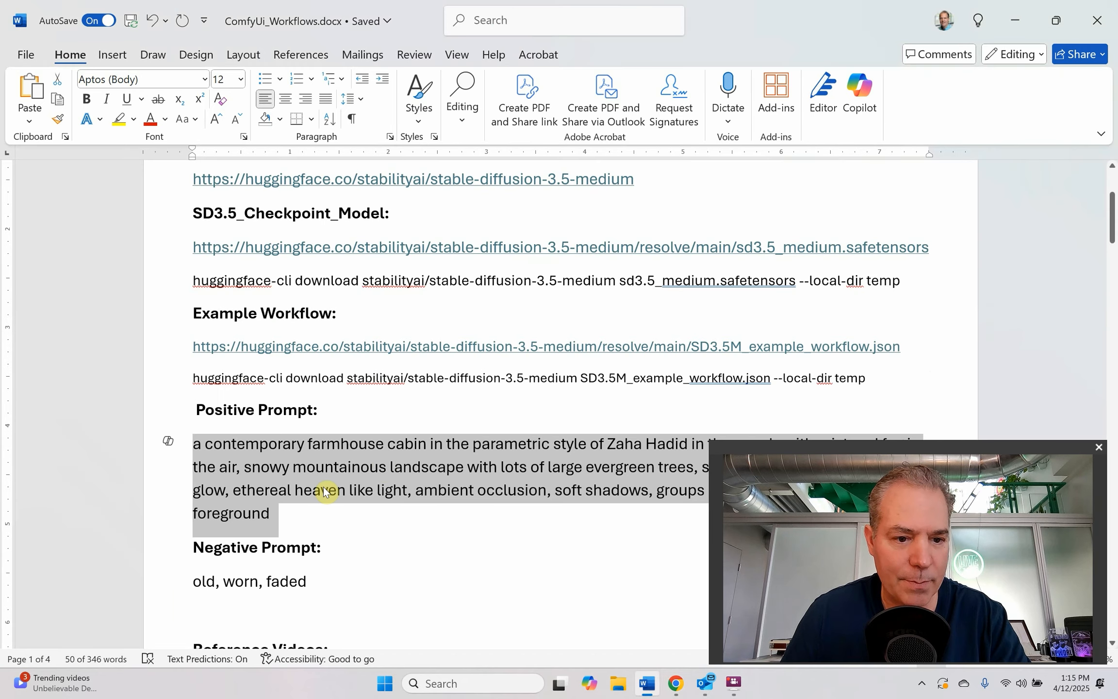
pyautogui.moveTo(311, 581); pyautogui.dragTo(181, 580)
pyautogui.hotkey('ctrl', 'c')
pyautogui.hotkey('alt', 'Tab')
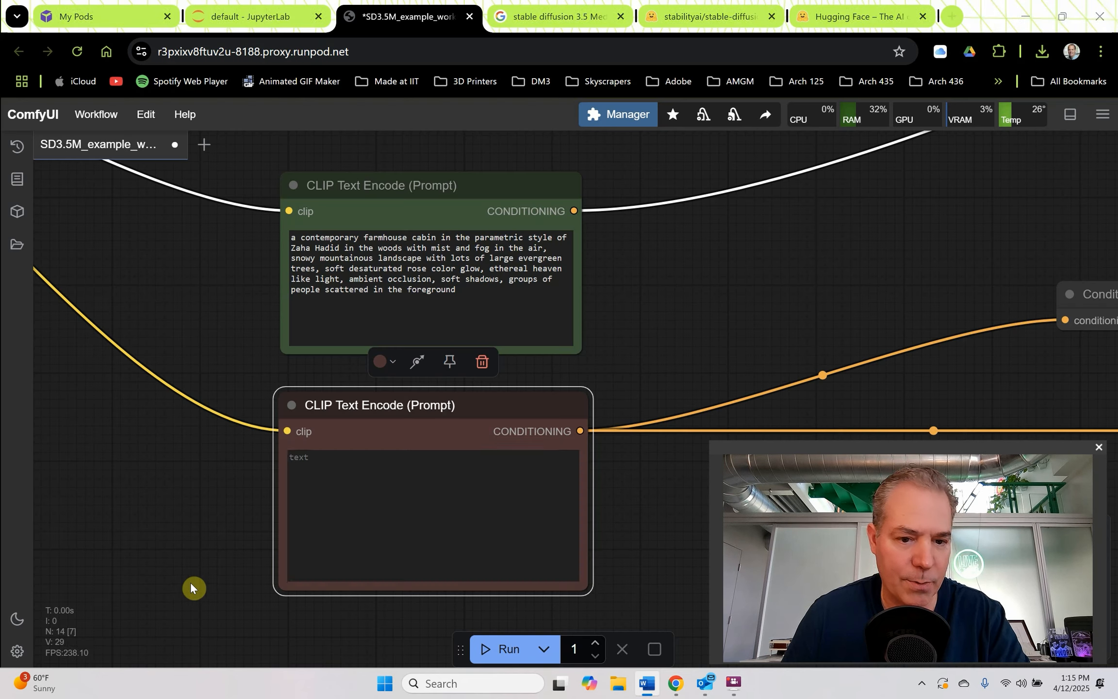
# - Save the workflow and queue two runs of it
pyautogui.scroll(-10, 270, 548)
pyautogui.click(96, 114)
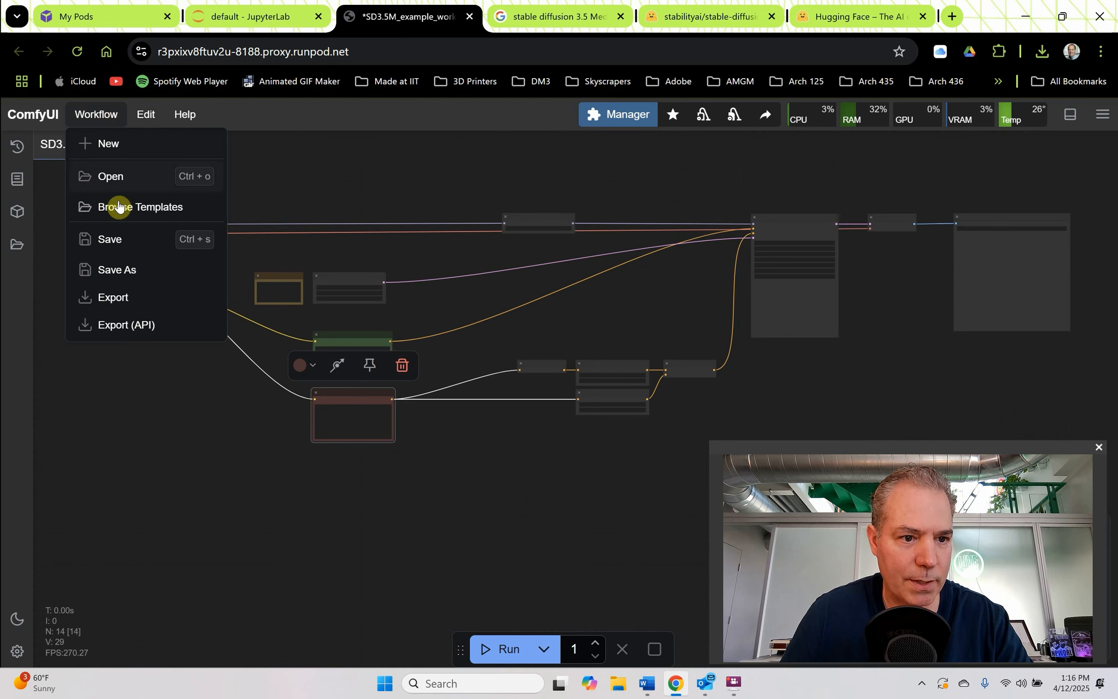
pyautogui.click(123, 238)
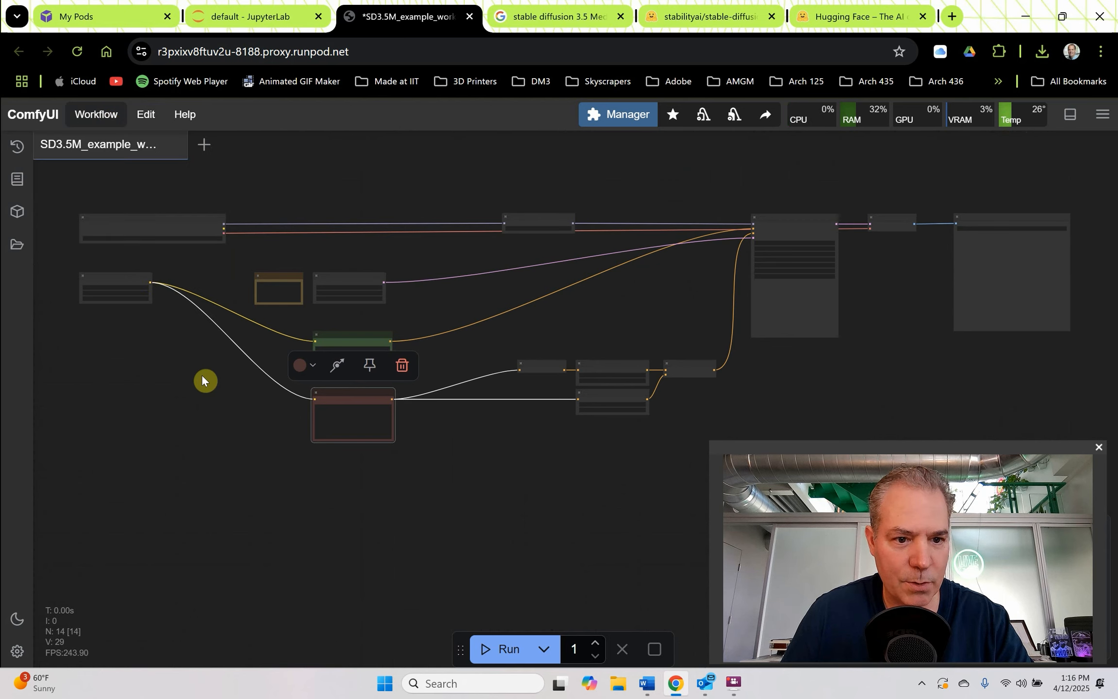
pyautogui.hotkey('ctrl', 'Return')
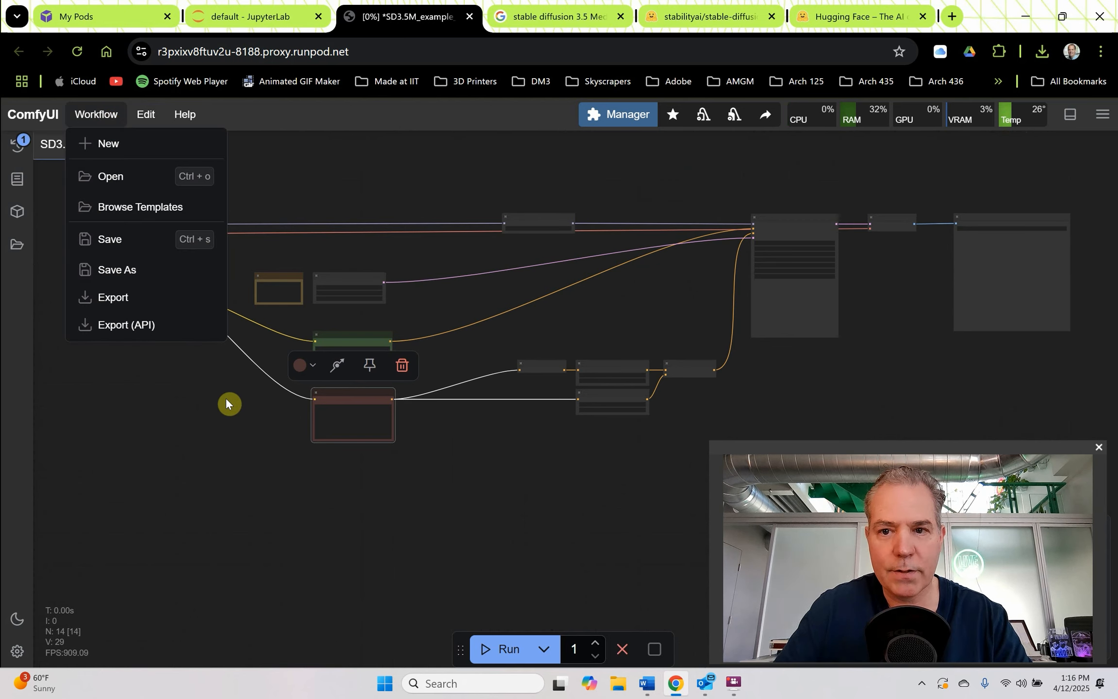
pyautogui.click(217, 442)
pyautogui.click(502, 648)
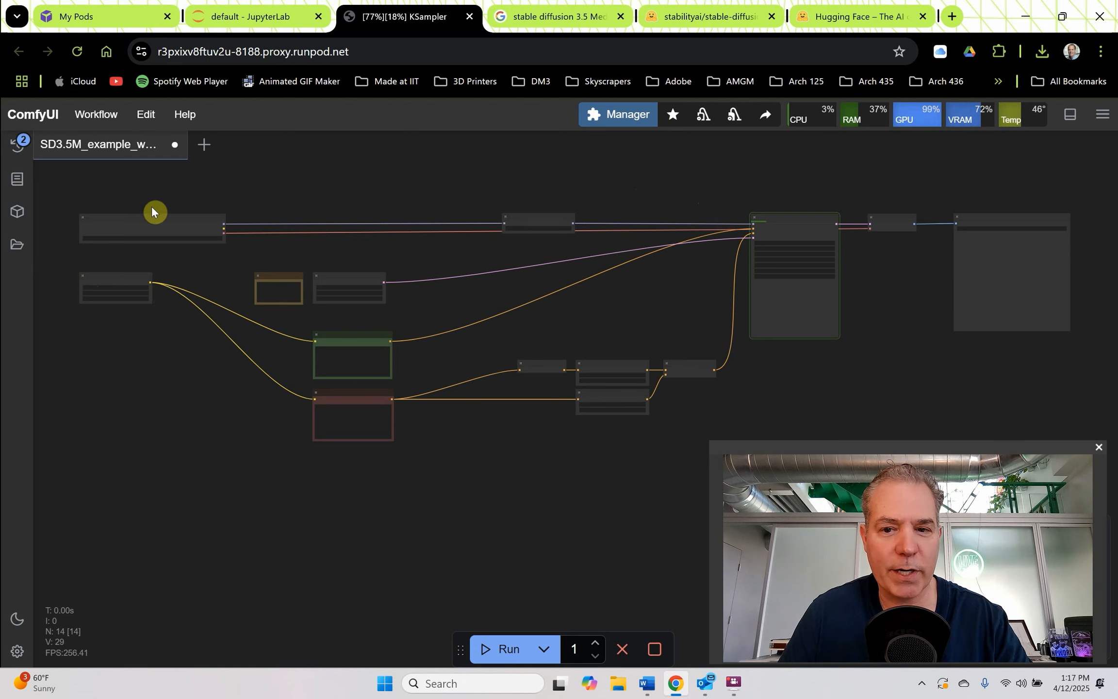
# - Follow the first run to the Save Image node and enlarge that node to show the generated cabin image bigger
pyautogui.scroll(6, 888, 313)
pyautogui.scroll(3, 429, 362)
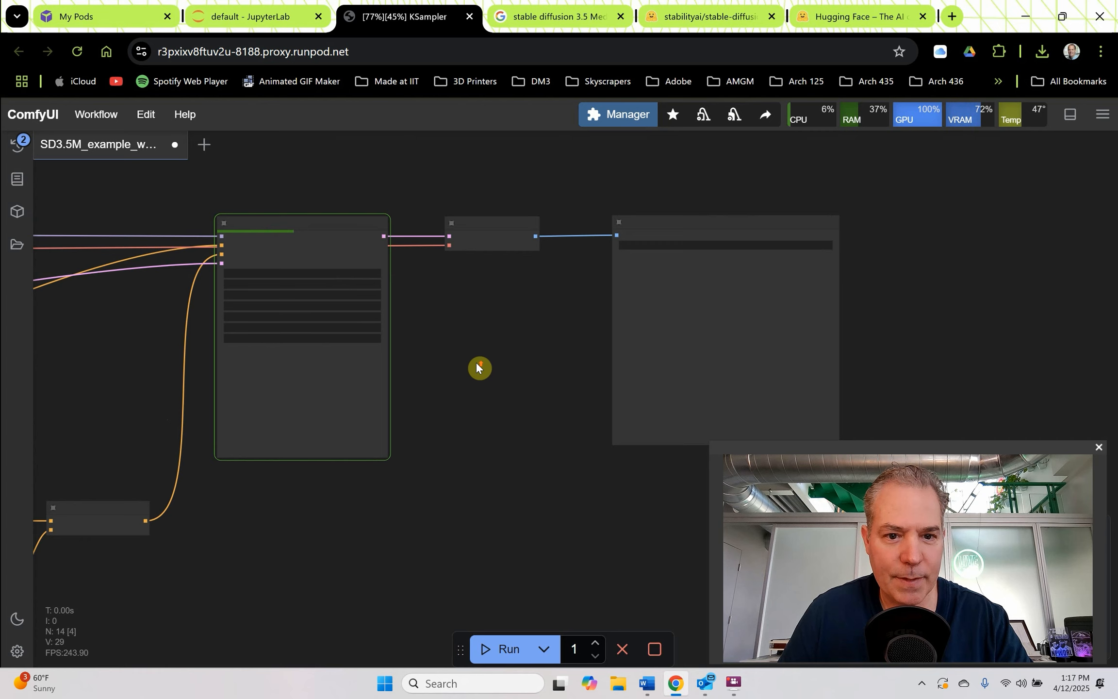
pyautogui.scroll(2, 475, 361)
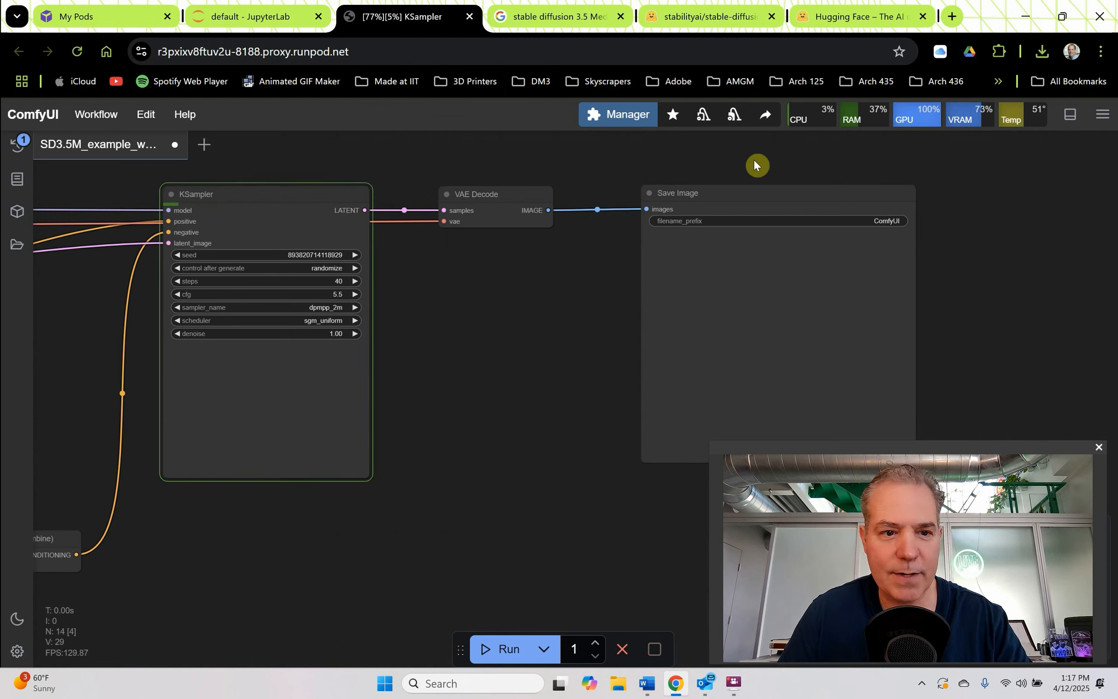
pyautogui.moveTo(612, 357); pyautogui.dragTo(452, 316)
pyautogui.click(751, 414)
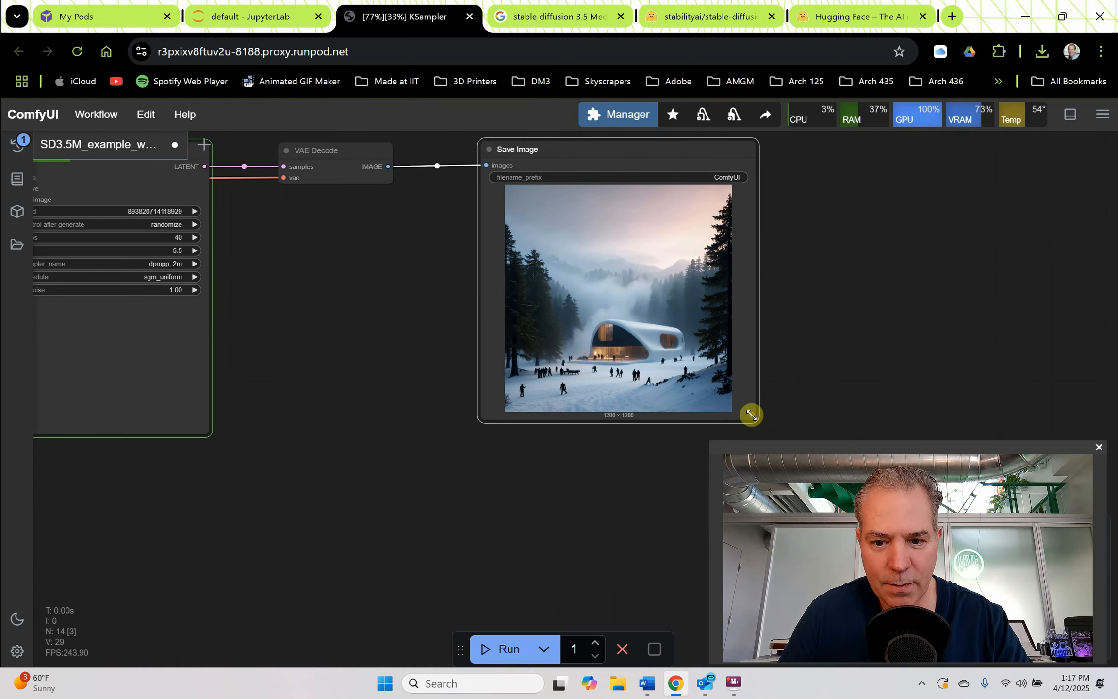
pyautogui.moveTo(751, 415); pyautogui.dragTo(874, 572)
pyautogui.scroll(5, 321, 460)
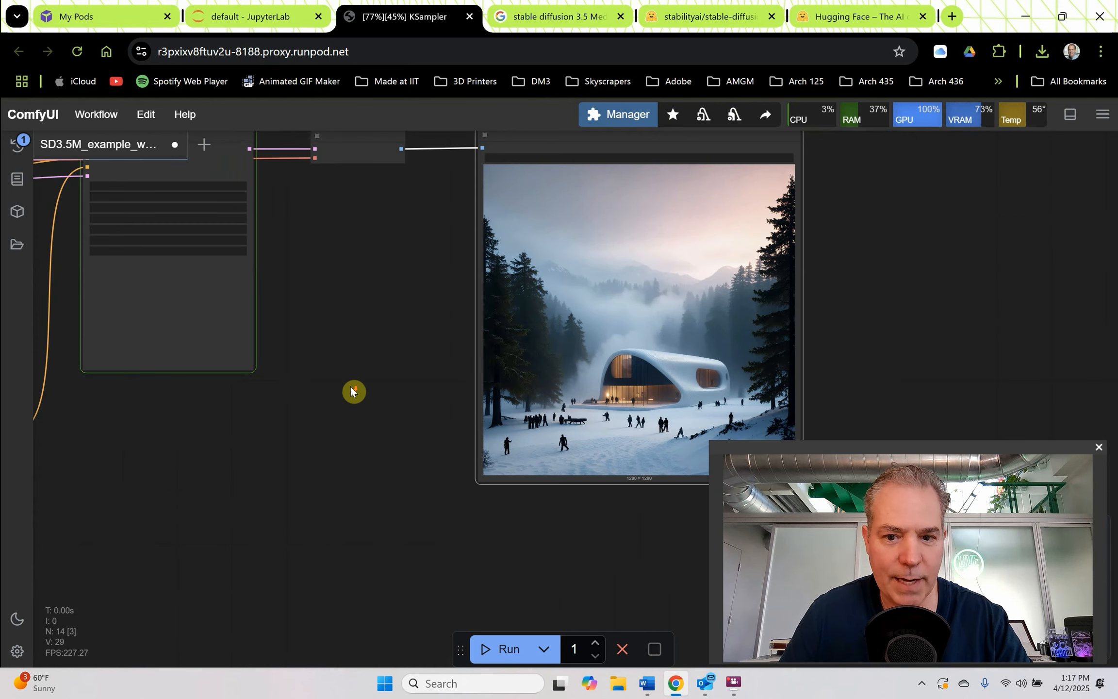
pyautogui.moveTo(351, 386); pyautogui.dragTo(337, 324)
pyautogui.scroll(-2, 338, 330)
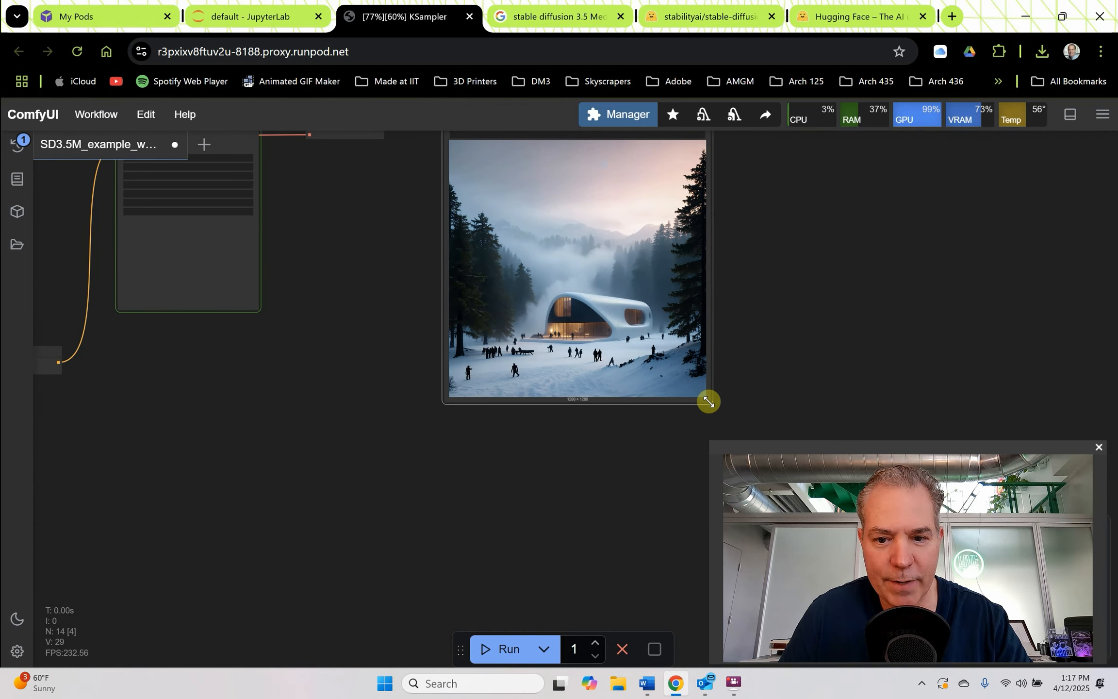
pyautogui.moveTo(709, 401); pyautogui.dragTo(746, 444)
# - Follow the second run through KSampler and VAE Decode and examine the new image in the Save Image node
pyautogui.scroll(-2, 684, 414)
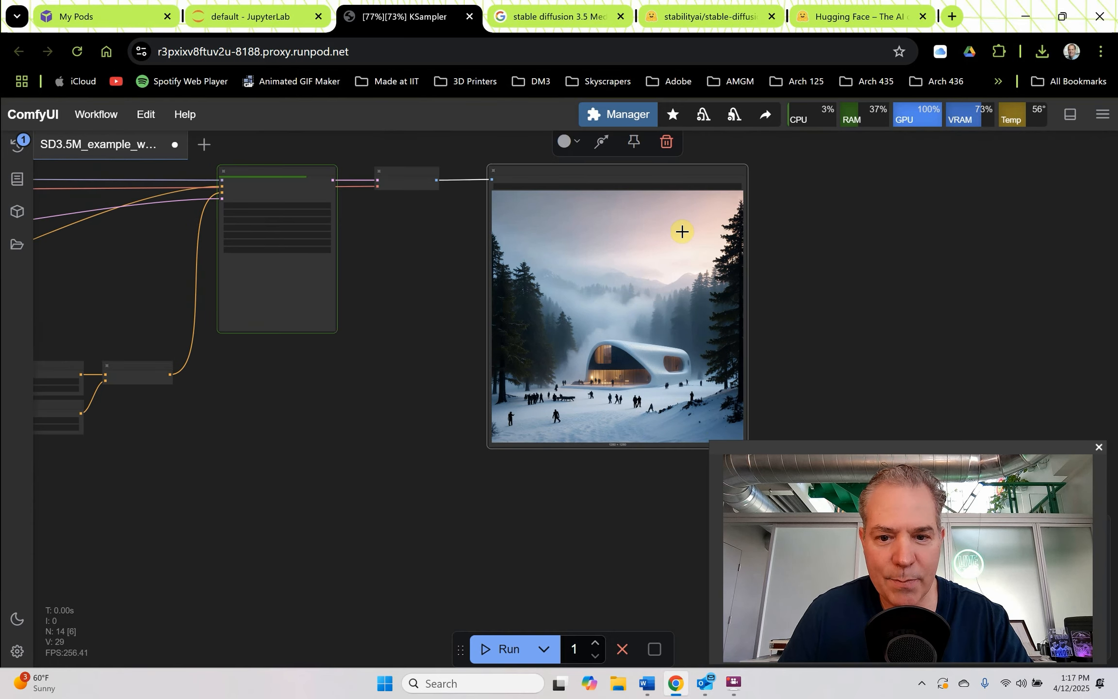
pyautogui.moveTo(454, 304); pyautogui.dragTo(603, 361)
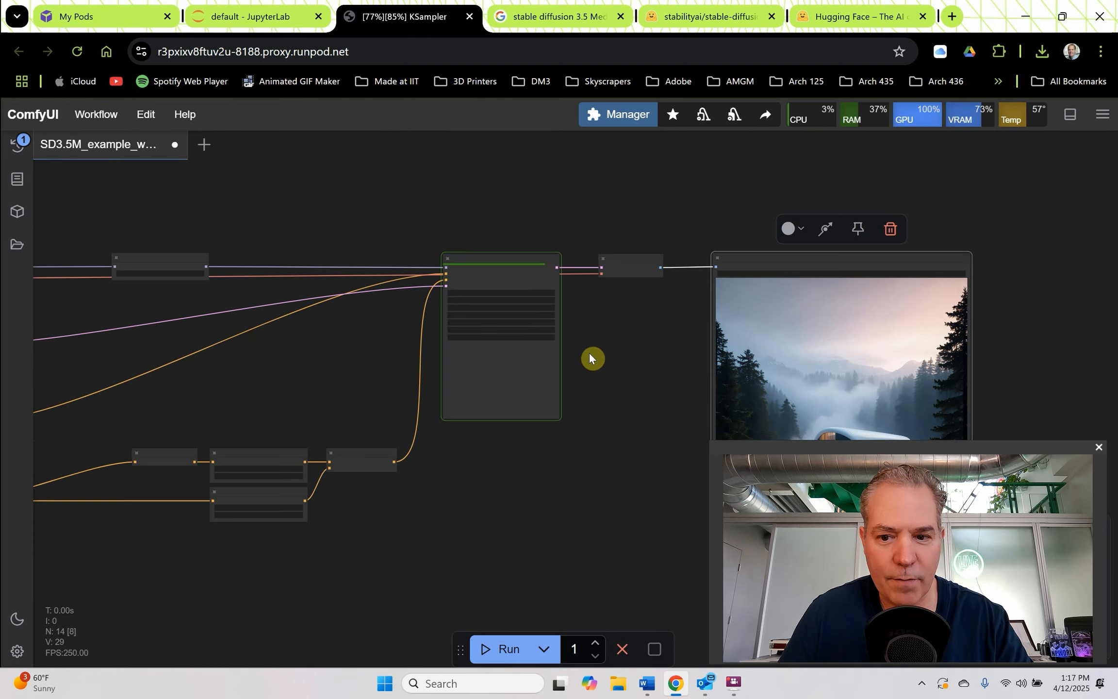
pyautogui.scroll(5, 589, 352)
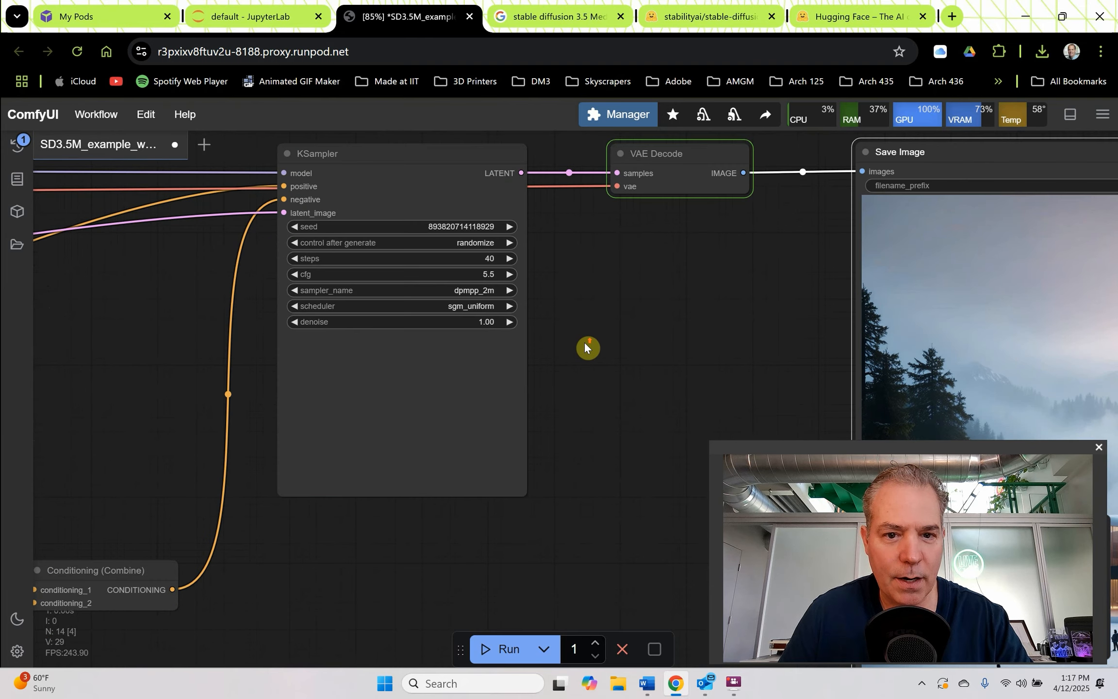
pyautogui.moveTo(585, 345); pyautogui.dragTo(355, 212)
pyautogui.scroll(-3, 455, 323)
pyautogui.scroll(-4, 390, 258)
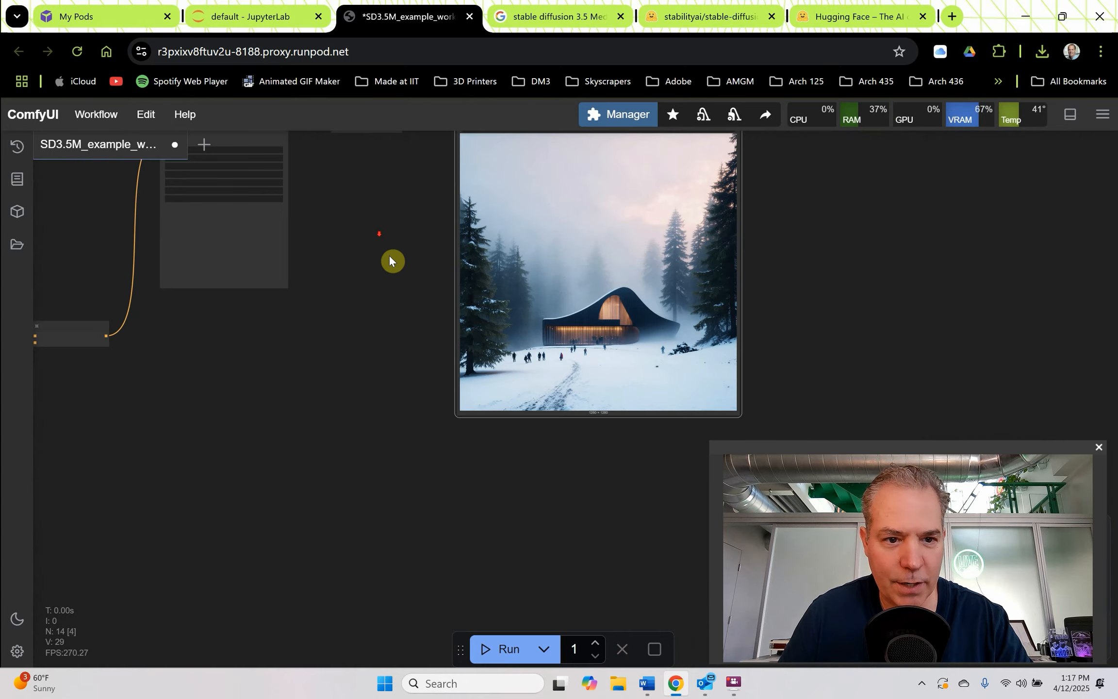
pyautogui.scroll(-2, 386, 257)
pyautogui.moveTo(381, 254); pyautogui.dragTo(523, 298)
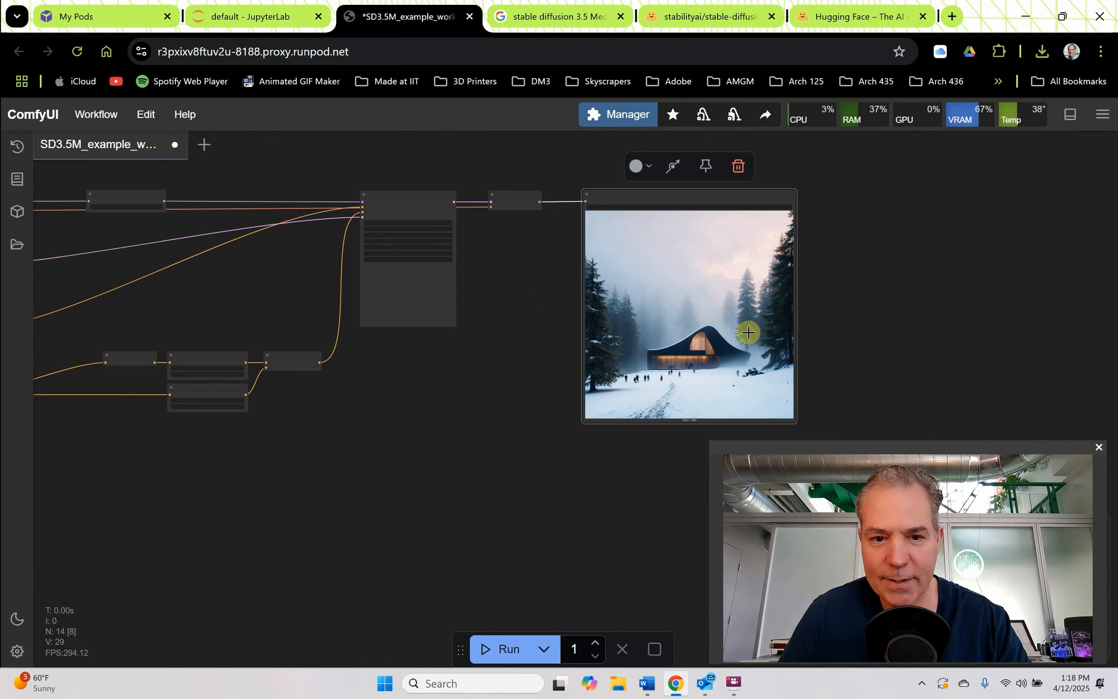
# - Set the KSampler node's control after generate to fixed and queue a run of the workflow
pyautogui.scroll(10, 487, 217)
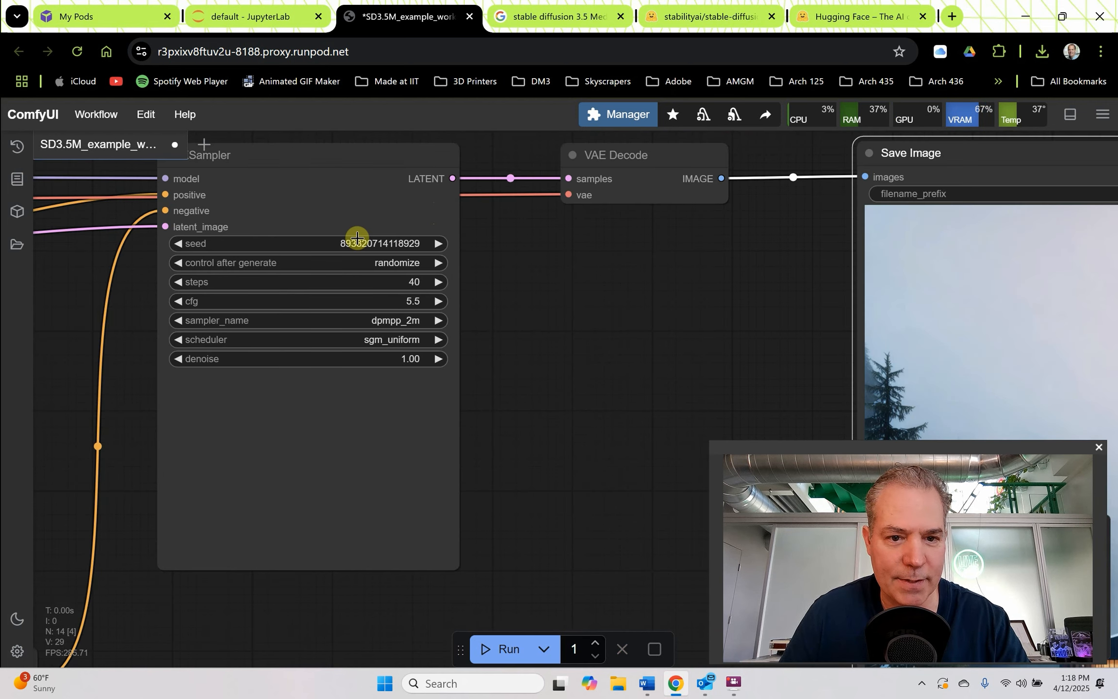
pyautogui.click(391, 262)
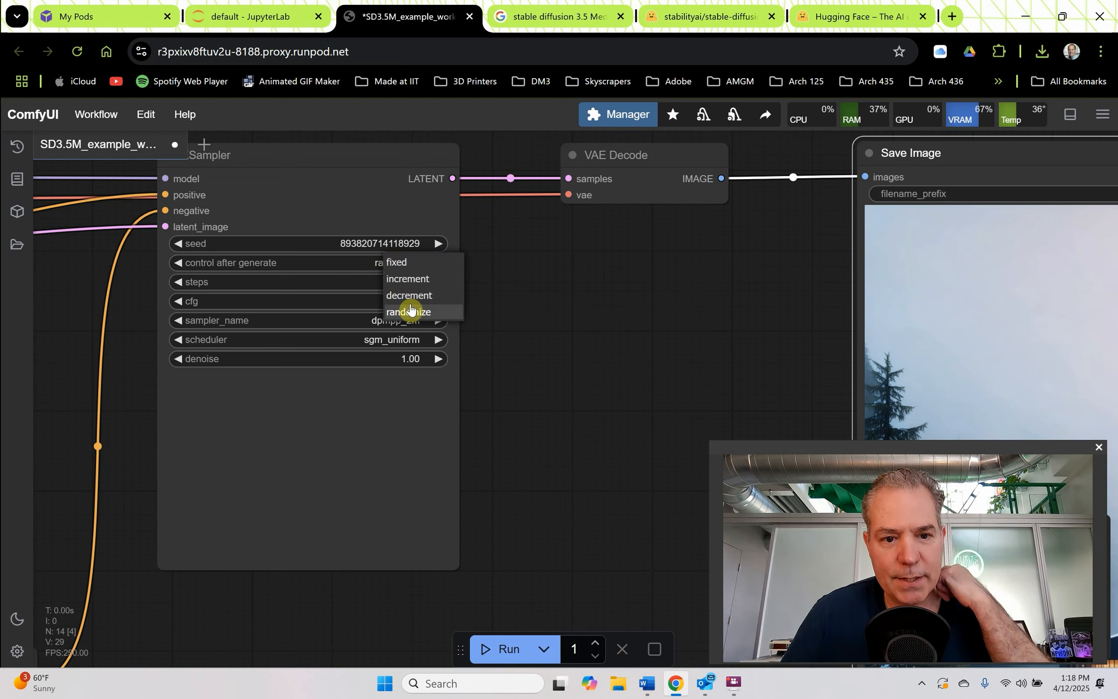
pyautogui.click(405, 263)
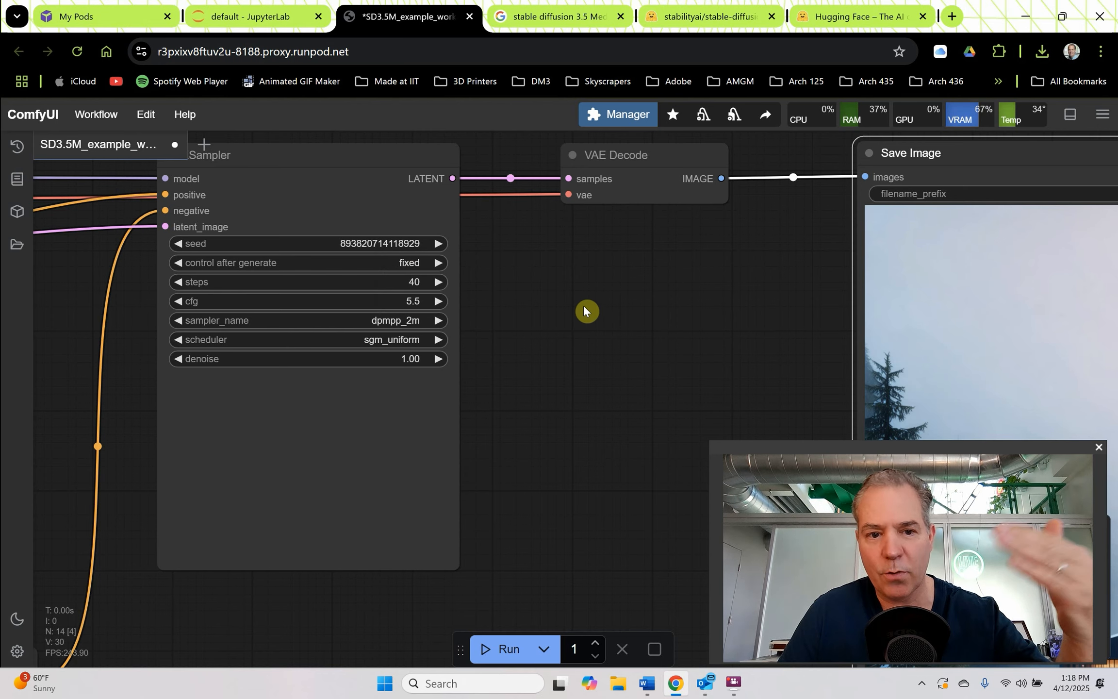
pyautogui.scroll(-10, 562, 289)
pyautogui.scroll(-5, 569, 290)
pyautogui.moveTo(545, 338); pyautogui.dragTo(667, 332)
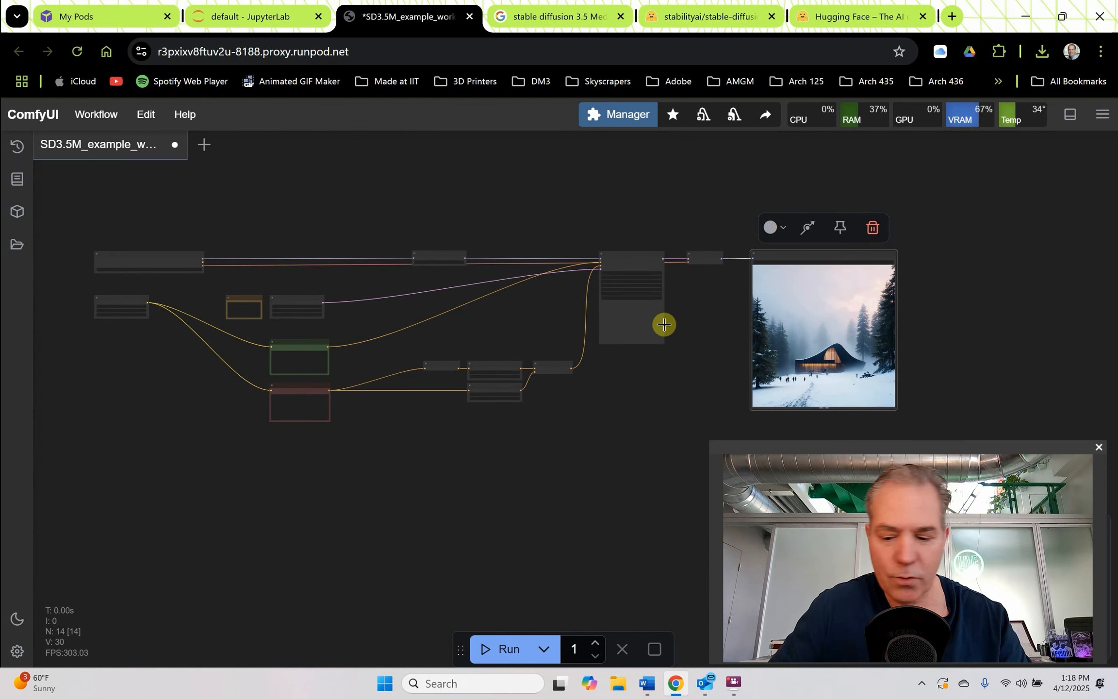
pyautogui.hotkey('ctrl', 'Return')
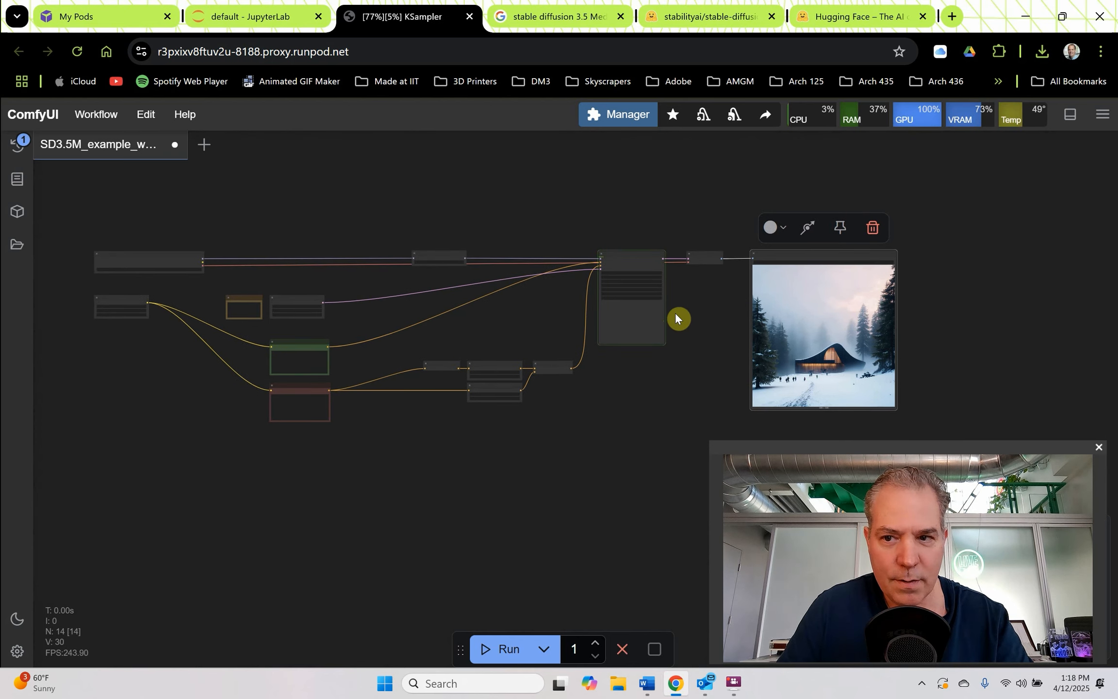
# - Follow the fixed-seed run through KSampler and examine the cabin image it produces in the Save Image node
pyautogui.scroll(5, 691, 291)
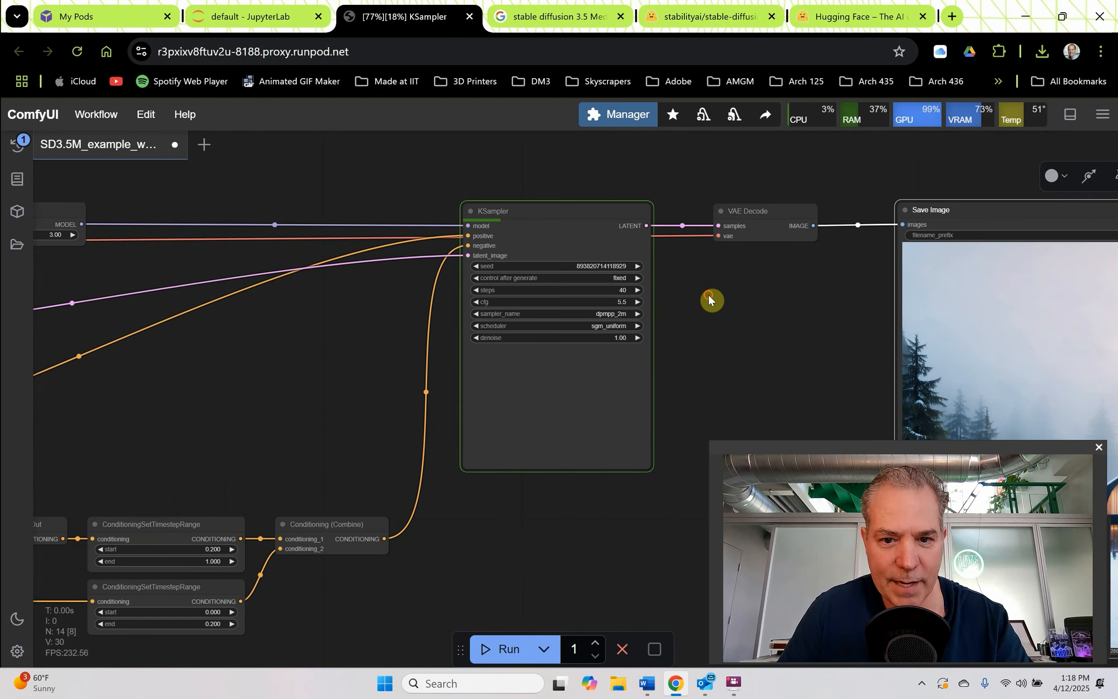
pyautogui.moveTo(711, 300); pyautogui.dragTo(397, 265)
pyautogui.scroll(-1, 307, 254)
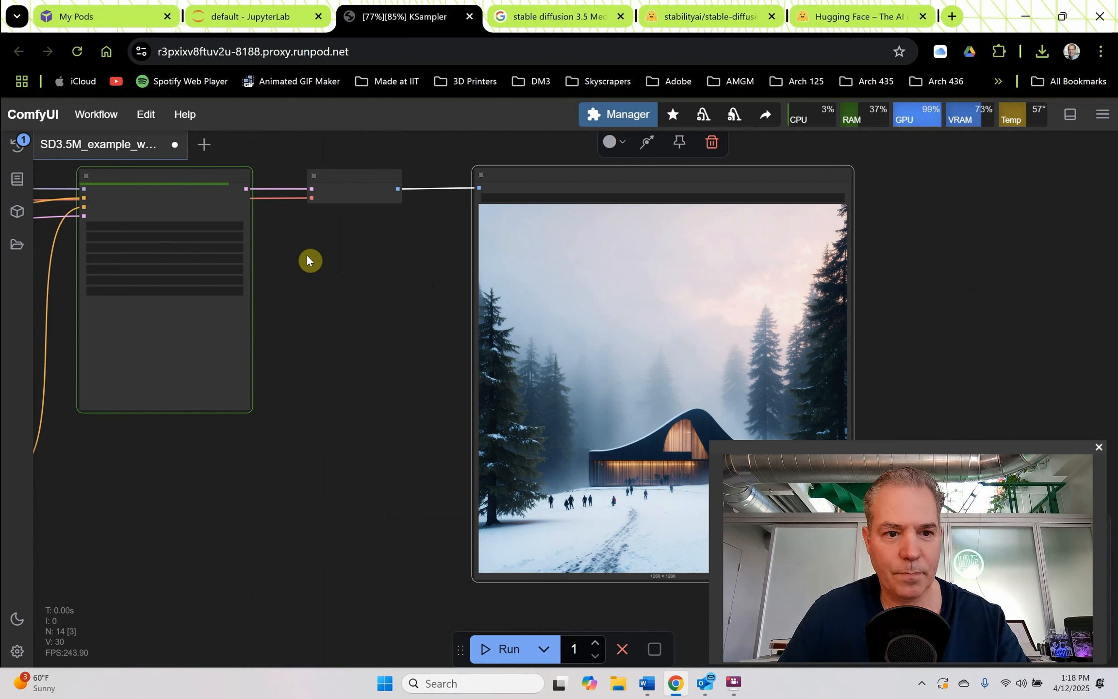
pyautogui.moveTo(351, 279); pyautogui.dragTo(260, 243)
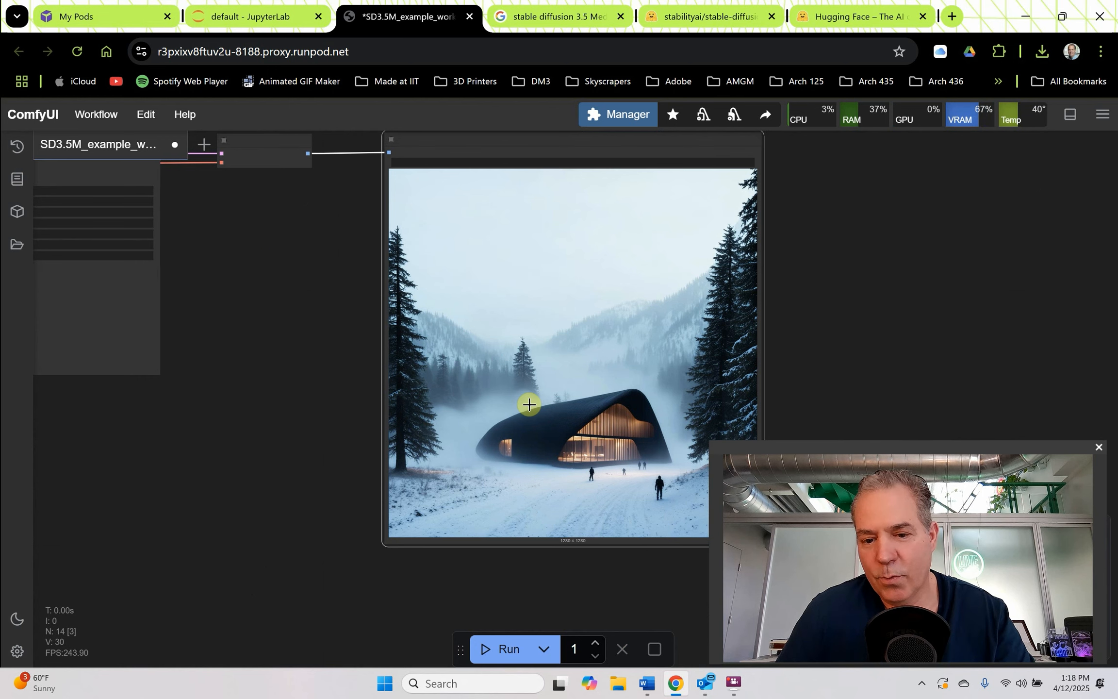
pyautogui.scroll(-4, 543, 406)
pyautogui.moveTo(311, 407); pyautogui.dragTo(419, 382)
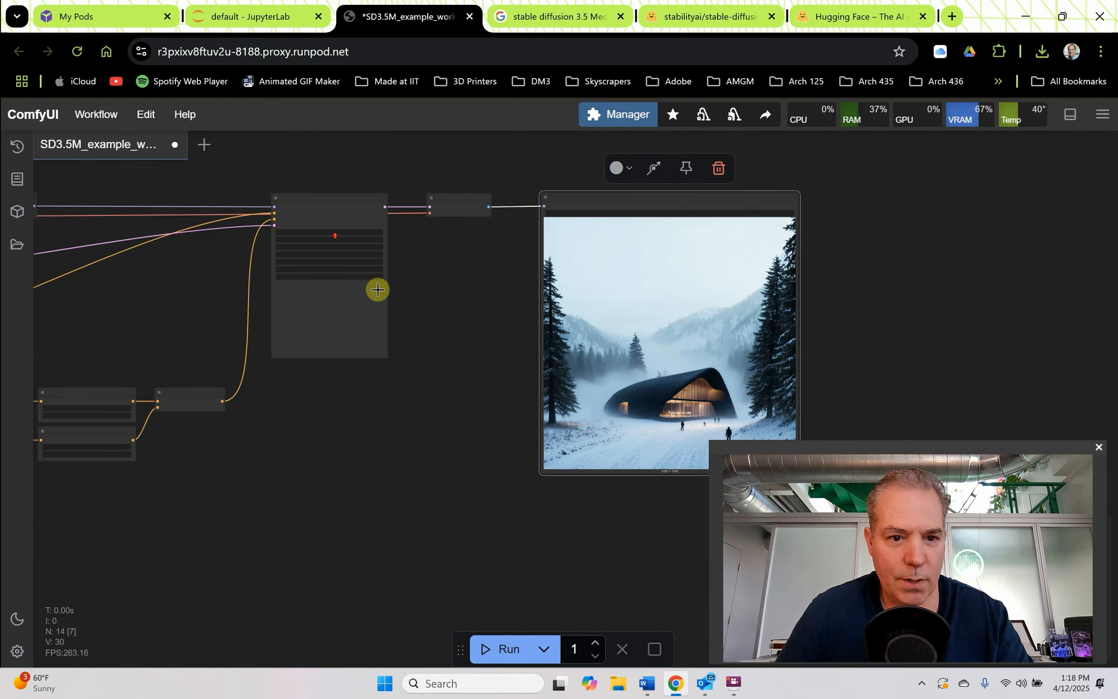
pyautogui.scroll(9, 367, 242)
pyautogui.scroll(-10, 559, 274)
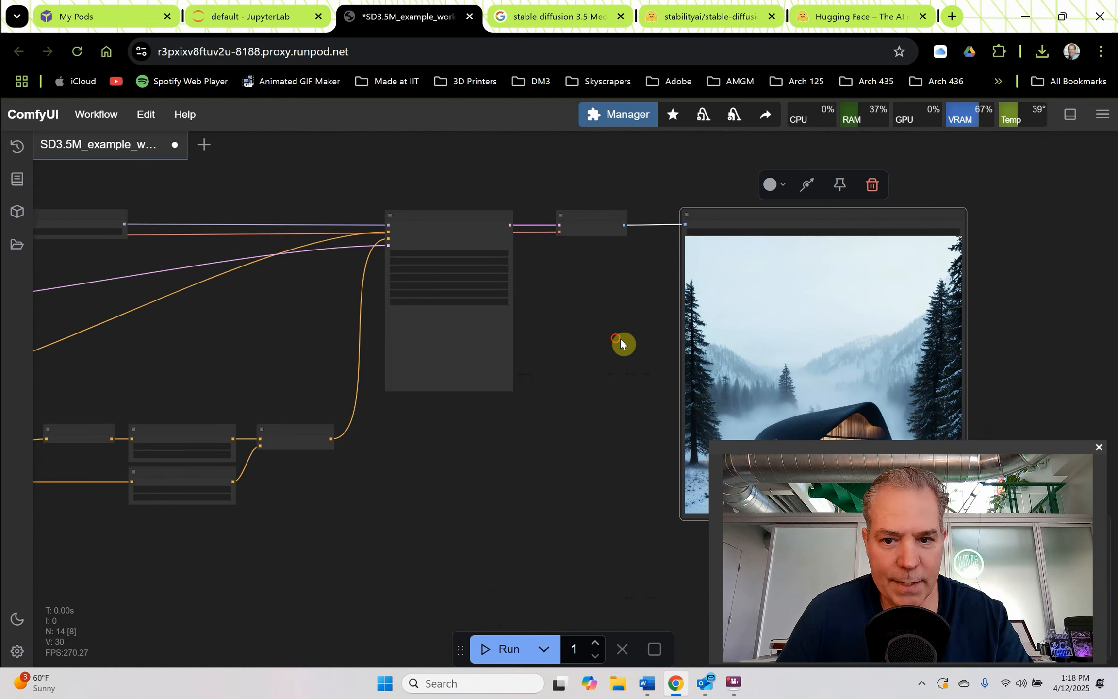
pyautogui.moveTo(544, 321); pyautogui.dragTo(505, 281)
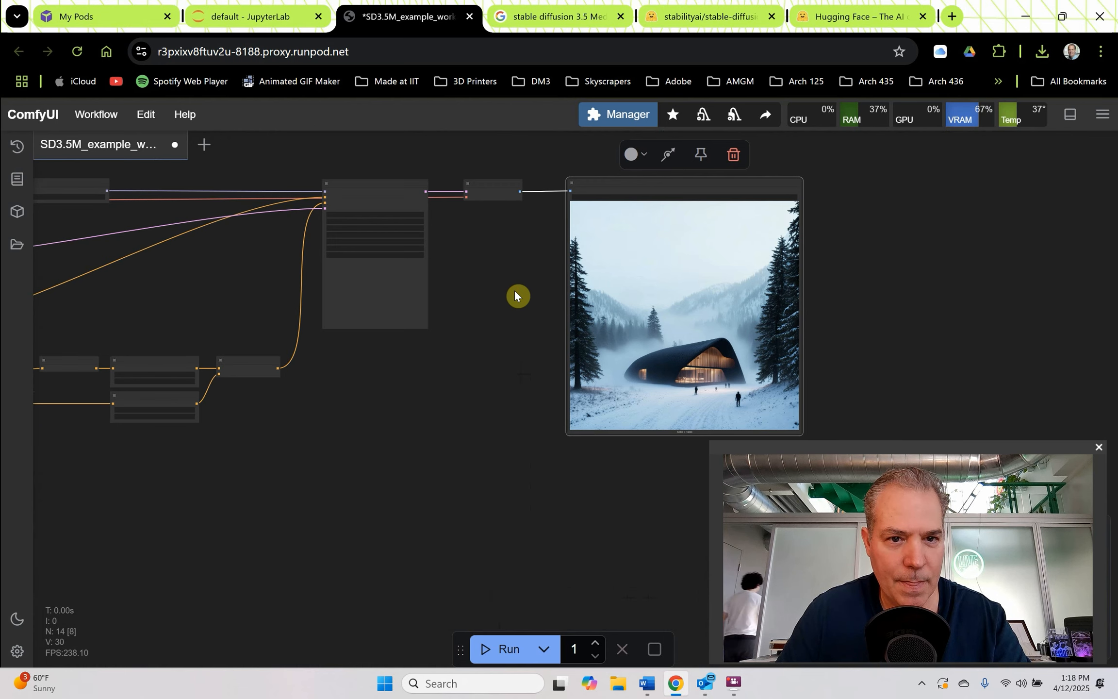
# - Set the KSampler node's control after generate back to randomize
pyautogui.scroll(-10, 504, 294)
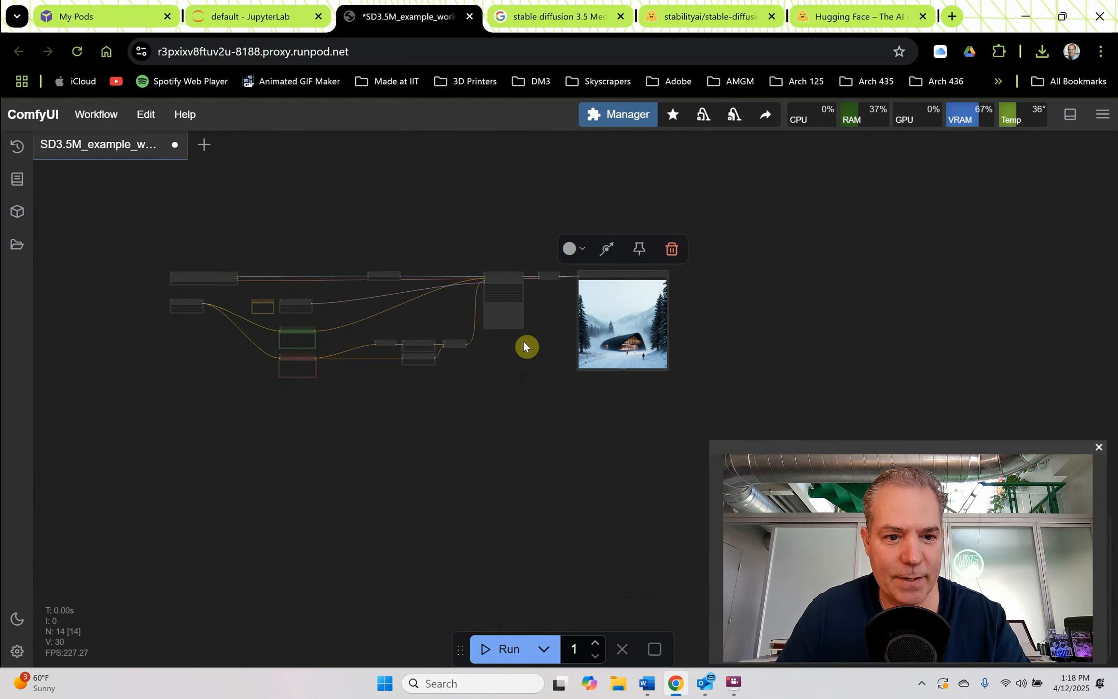
pyautogui.scroll(3, 504, 305)
pyautogui.scroll(10, 504, 302)
pyautogui.scroll(-5, 386, 412)
pyautogui.scroll(12, 329, 242)
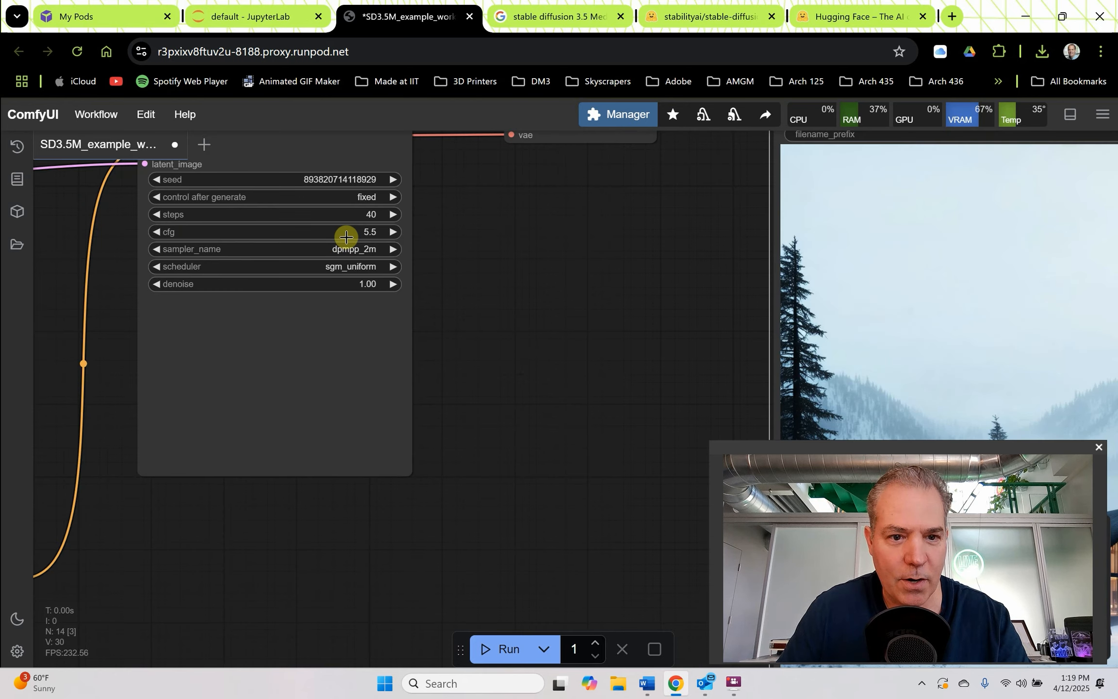
pyautogui.scroll(3, 382, 182)
pyautogui.click(367, 203)
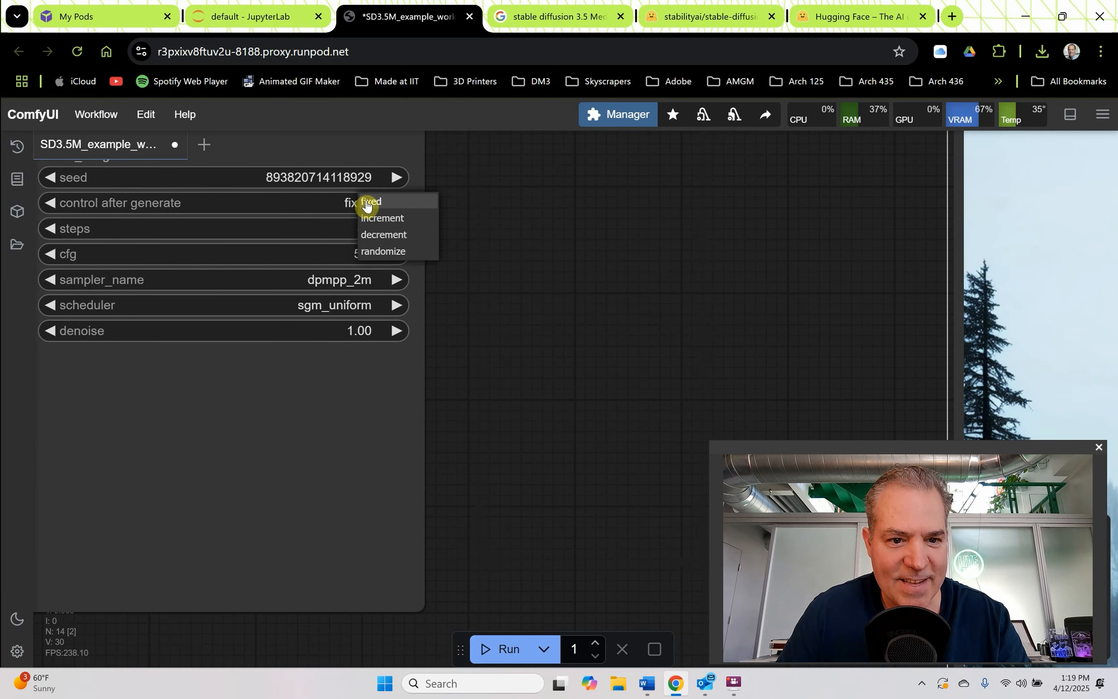
pyautogui.click(372, 253)
# - Queue another run of the workflow and follow it to the new cabin image in the Save Image node
pyautogui.scroll(-10, 271, 262)
pyautogui.scroll(-3, 426, 298)
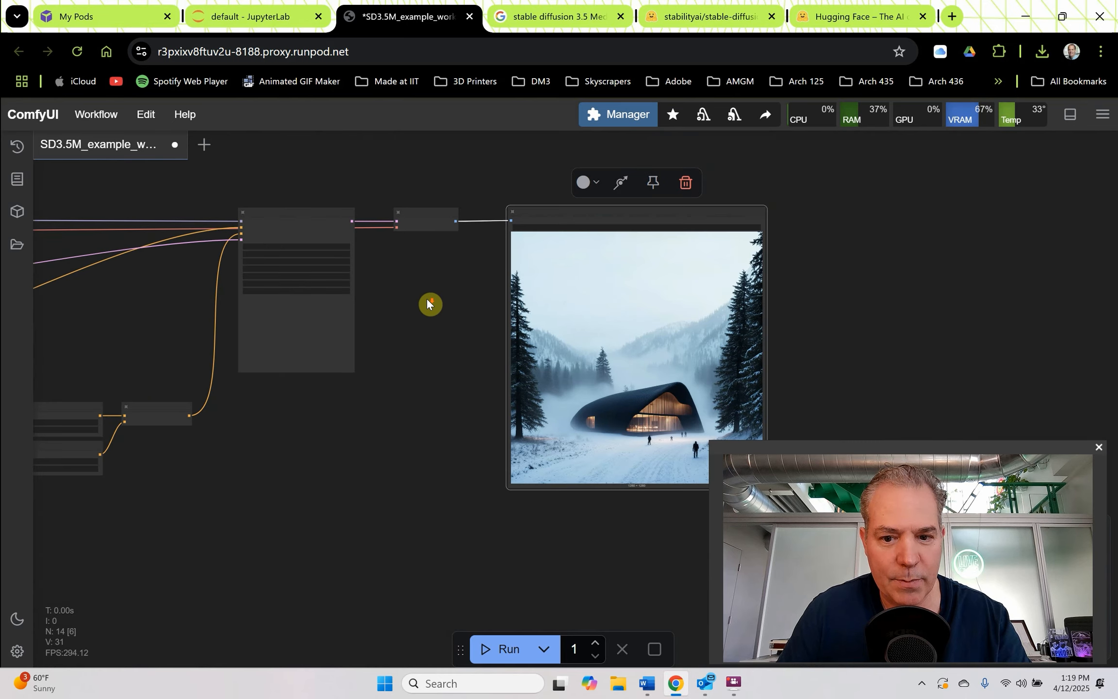
pyautogui.moveTo(429, 300); pyautogui.dragTo(409, 271)
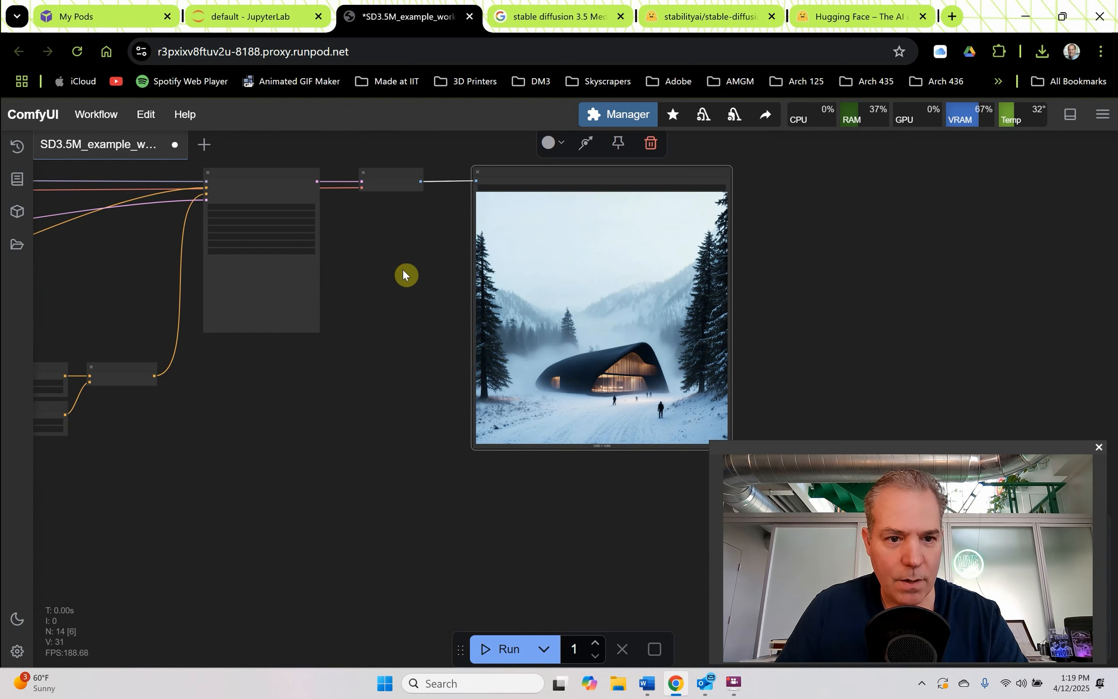
pyautogui.scroll(5, 312, 222)
pyautogui.moveTo(413, 215); pyautogui.dragTo(534, 384)
pyautogui.click(508, 648)
pyautogui.scroll(-7, 533, 388)
pyautogui.moveTo(679, 437); pyautogui.dragTo(520, 277)
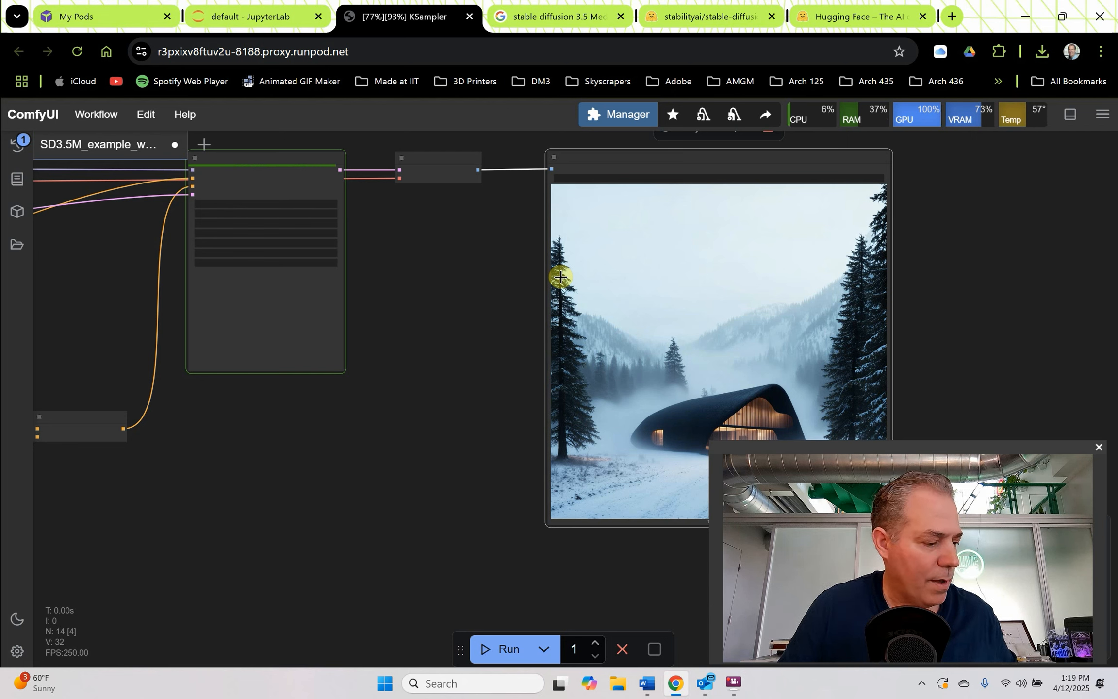
pyautogui.scroll(-2, 491, 275)
pyautogui.moveTo(488, 271); pyautogui.dragTo(374, 270)
# - Switch the KSampler's control after generate from randomize to fixed and start a new generation
pyautogui.scroll(10, 272, 239)
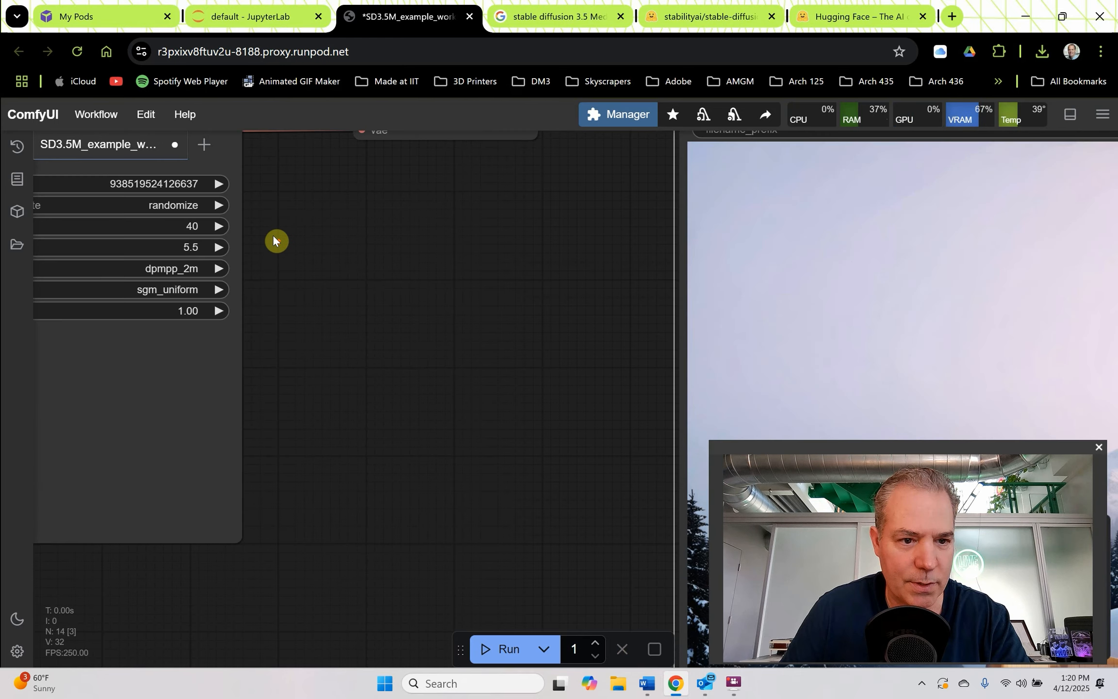
pyautogui.moveTo(284, 243); pyautogui.dragTo(427, 399)
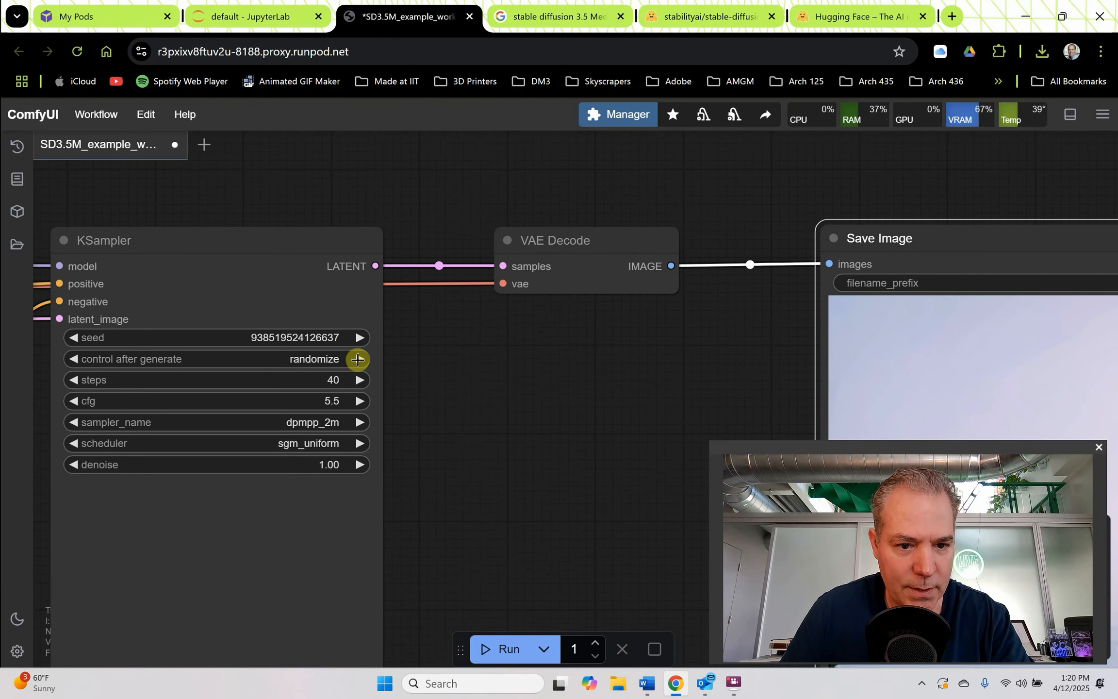
pyautogui.click(316, 357)
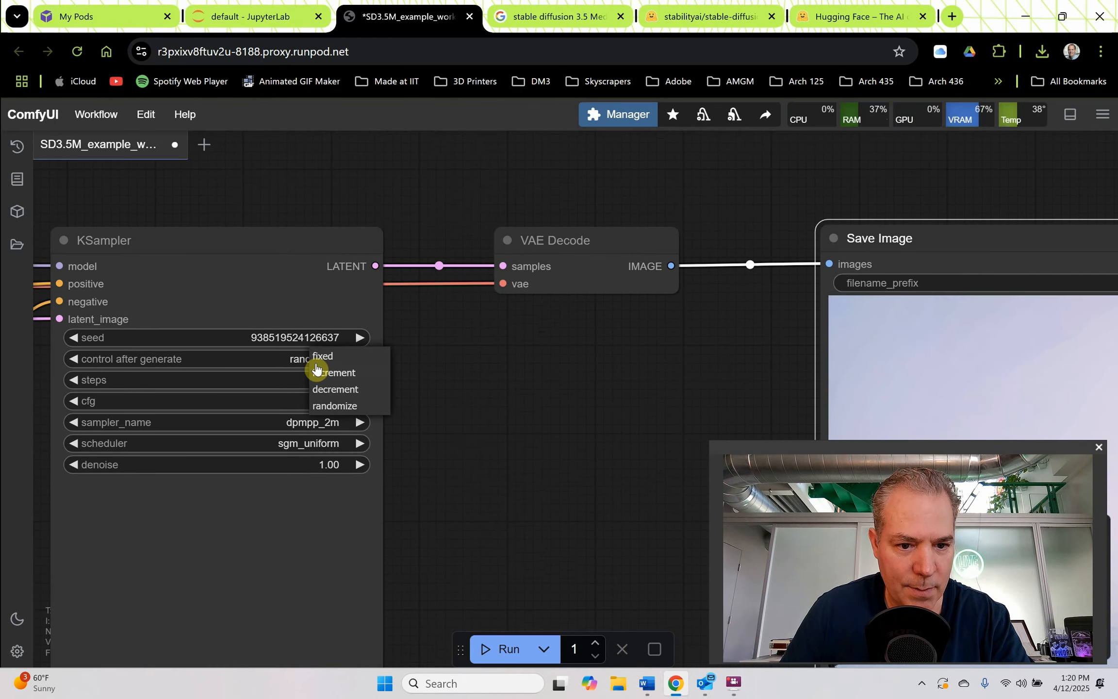
pyautogui.click(323, 355)
pyautogui.hotkey('ctrl', 'Return')
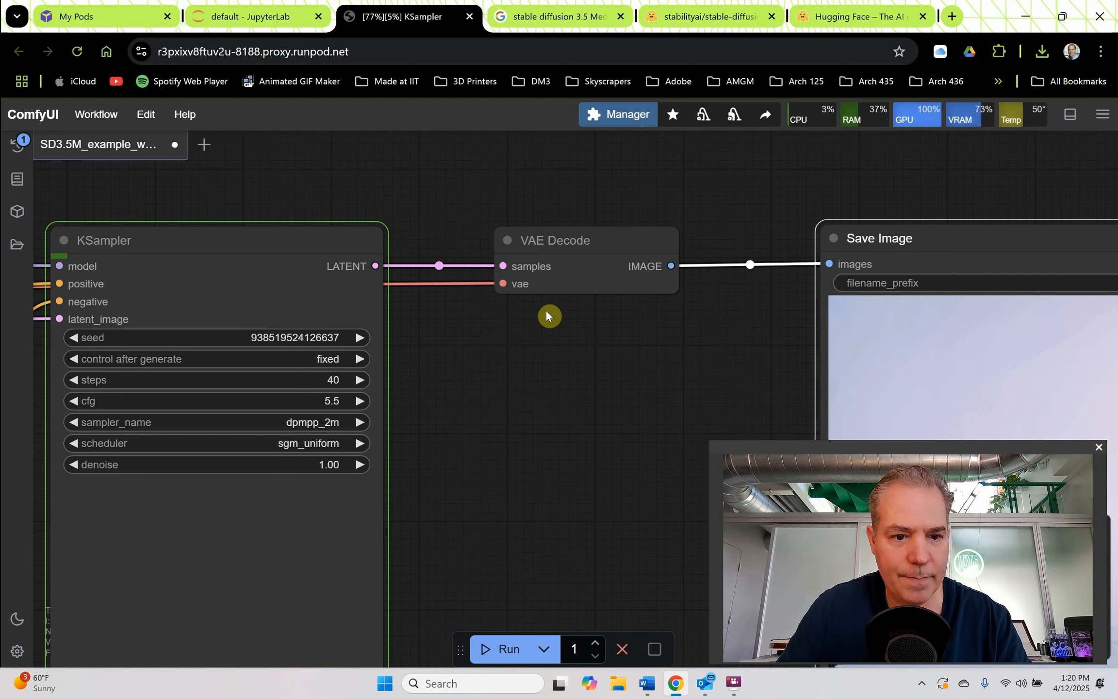
# - Examine the KSampler's seed and compare the images shown in the Save Image node before and after the run
pyautogui.scroll(-3, 558, 343)
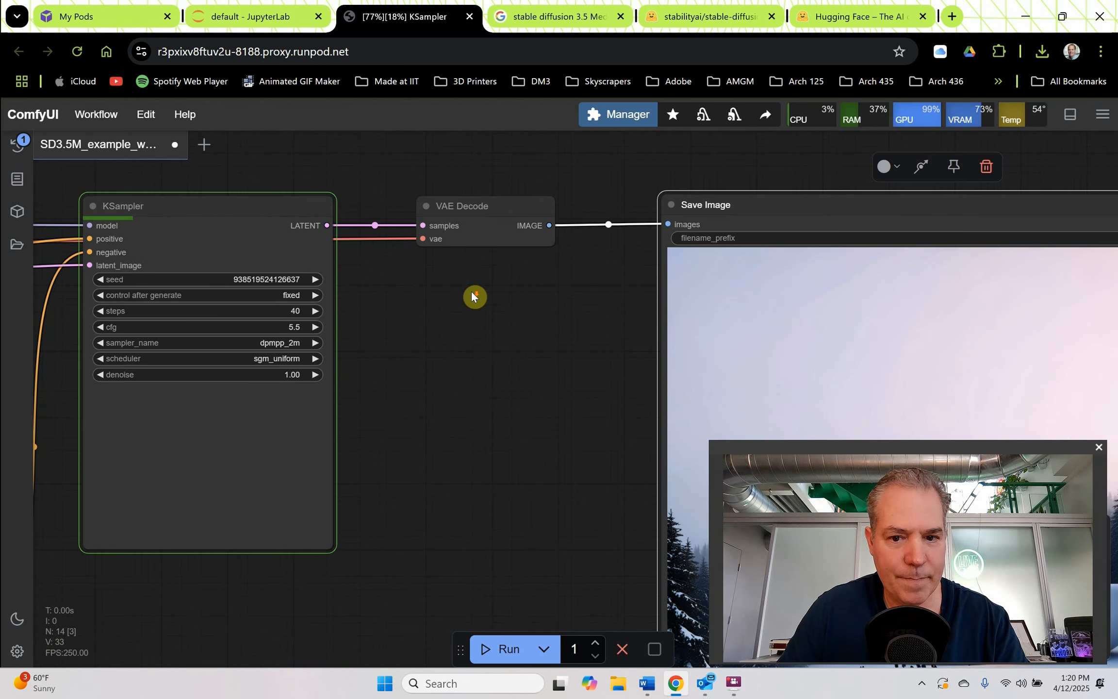
pyautogui.scroll(-5, 472, 296)
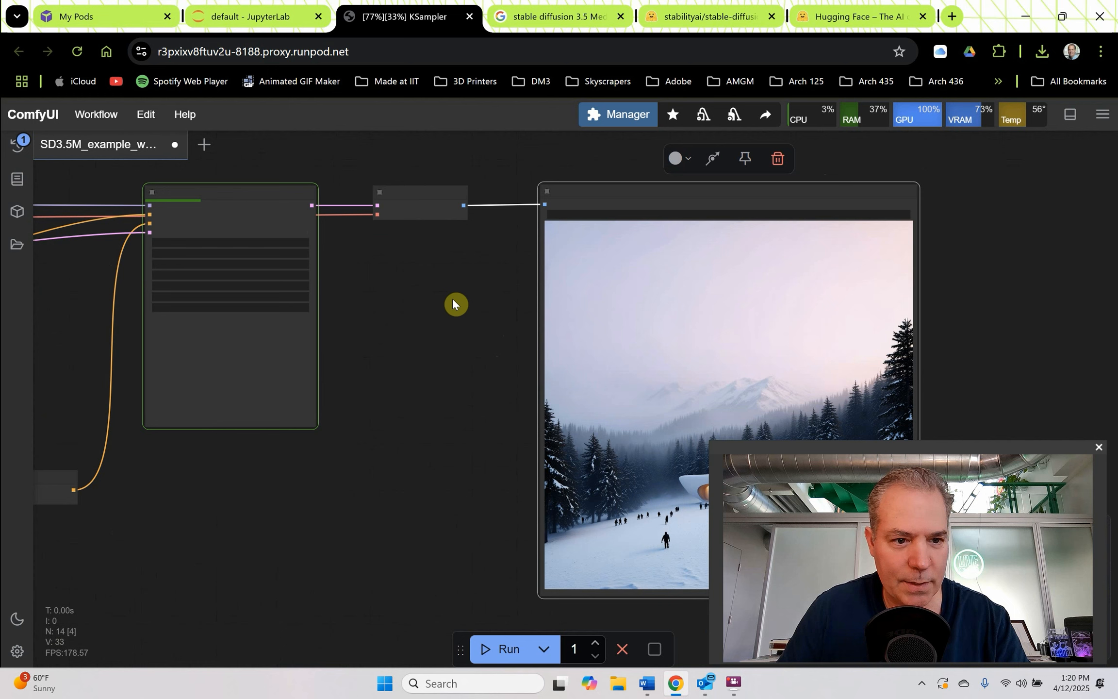
pyautogui.moveTo(450, 299); pyautogui.dragTo(350, 278)
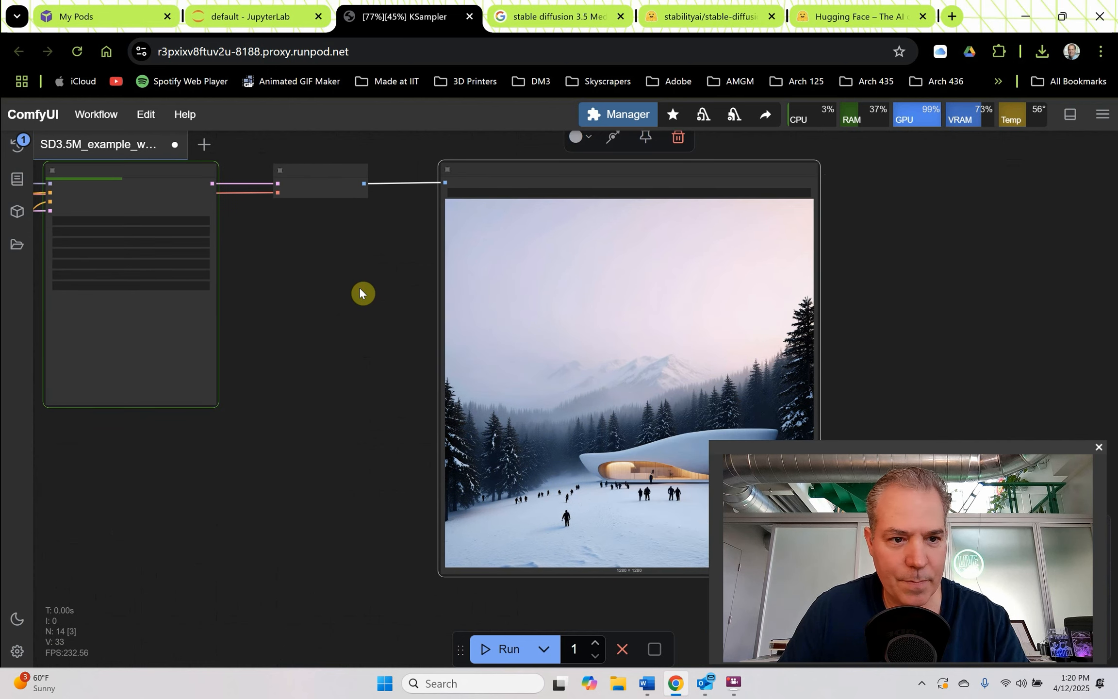
pyautogui.scroll(6, 161, 223)
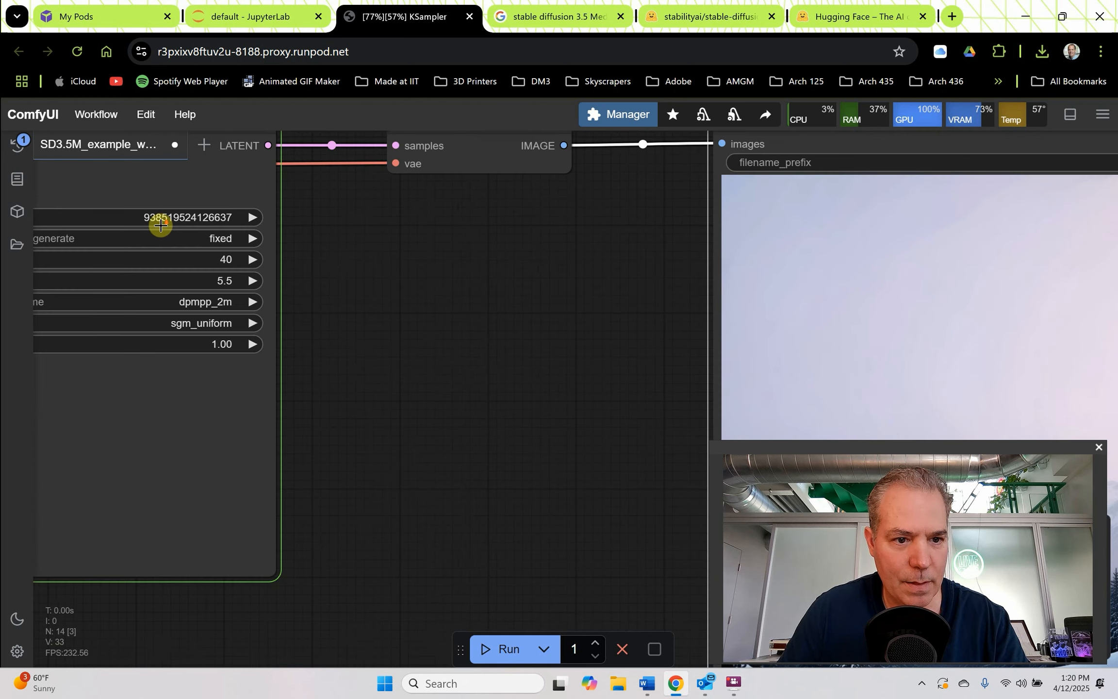
pyautogui.scroll(-5, 160, 223)
pyautogui.scroll(-1, 424, 383)
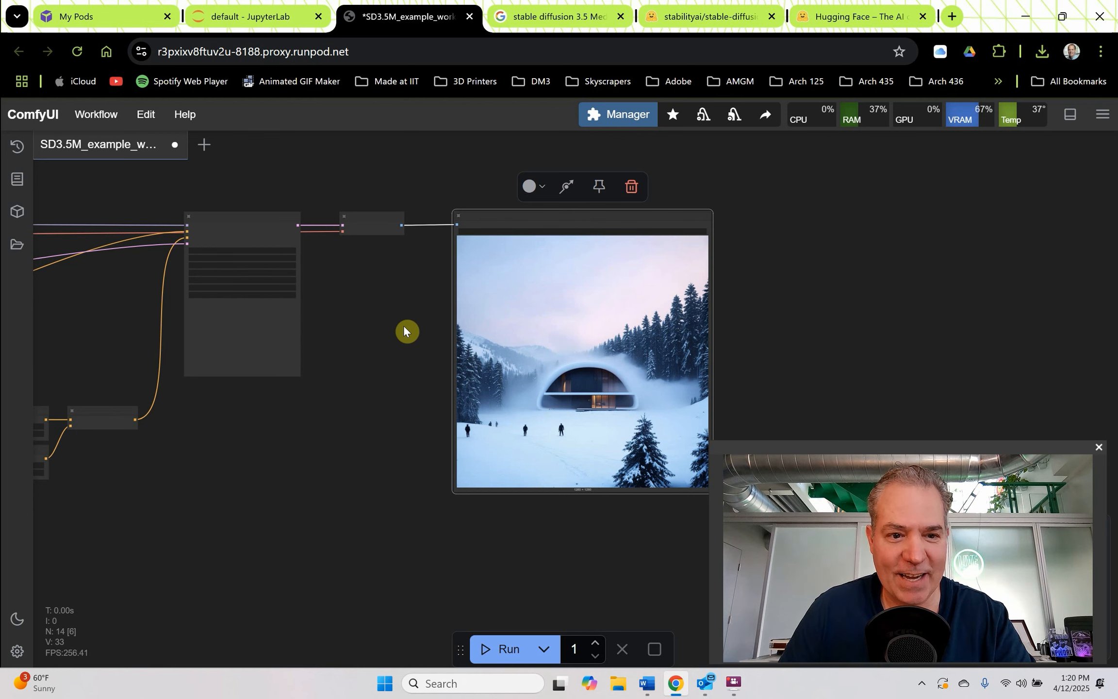
pyautogui.scroll(6, 259, 254)
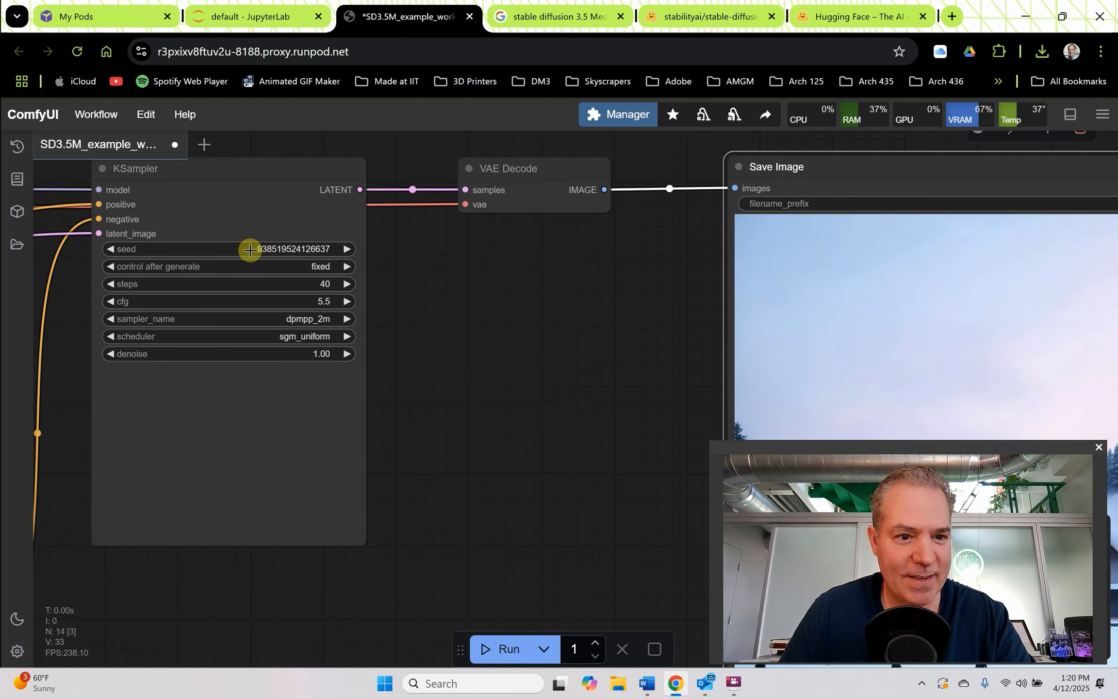
pyautogui.scroll(-6, 253, 249)
pyautogui.scroll(-4, 305, 283)
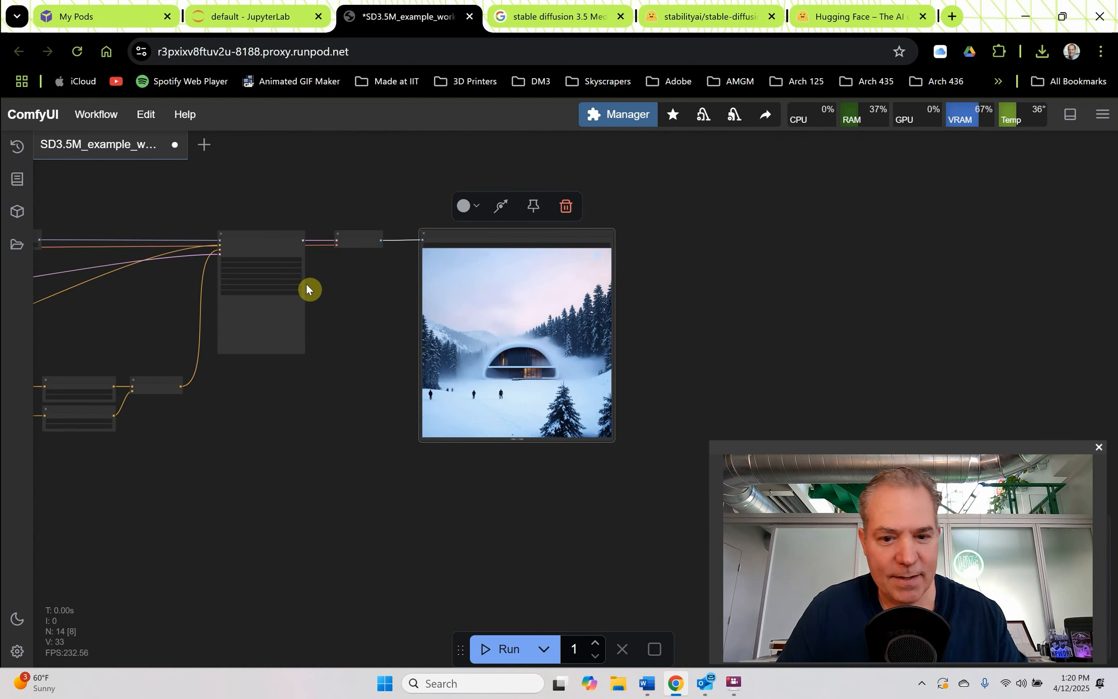
pyautogui.scroll(1, 408, 315)
pyautogui.moveTo(408, 315); pyautogui.dragTo(492, 304)
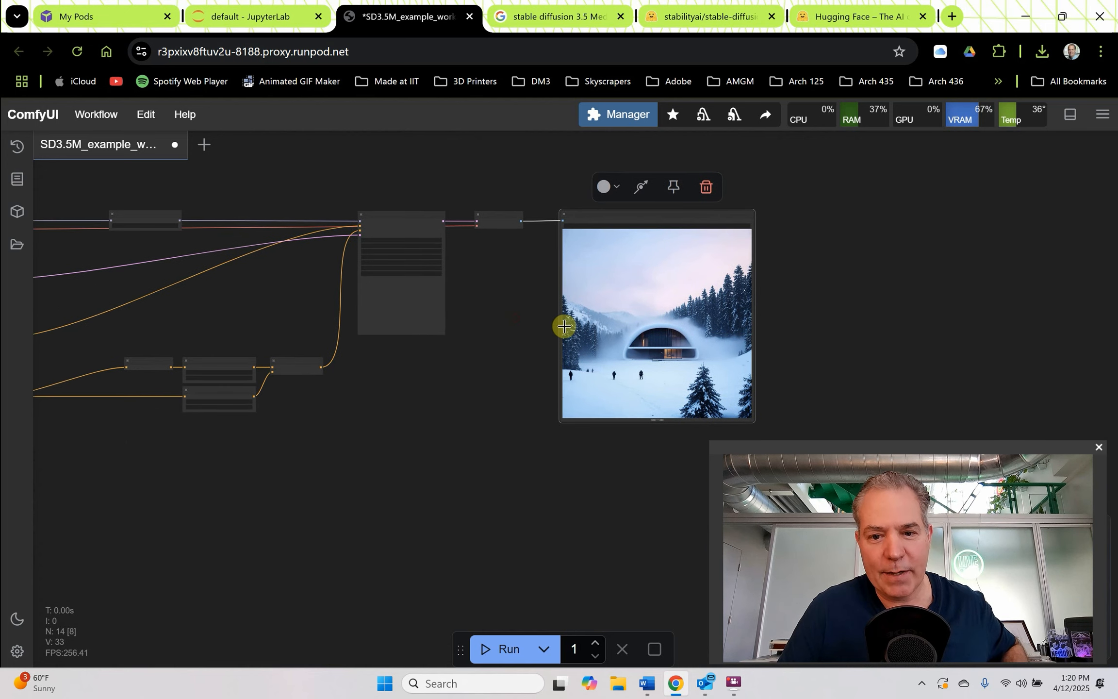
# - Open the control after generate options of the KSampler node and return to the view of the generated image
pyautogui.scroll(4, 467, 279)
pyautogui.scroll(5, 467, 279)
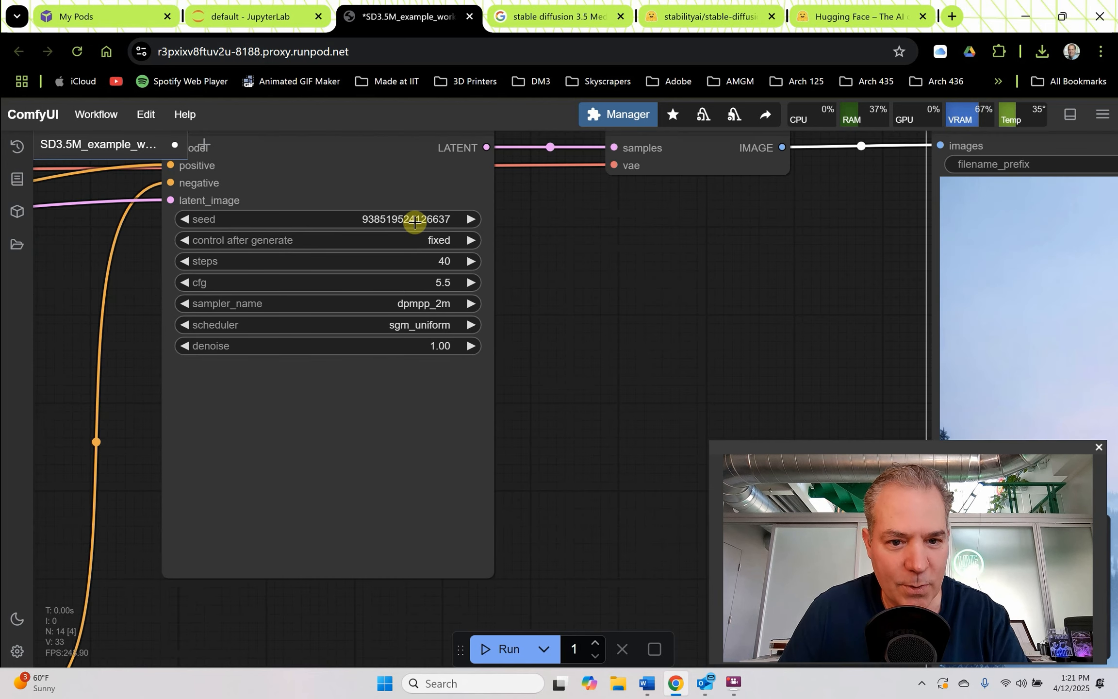
pyautogui.click(428, 238)
pyautogui.scroll(-10, 509, 308)
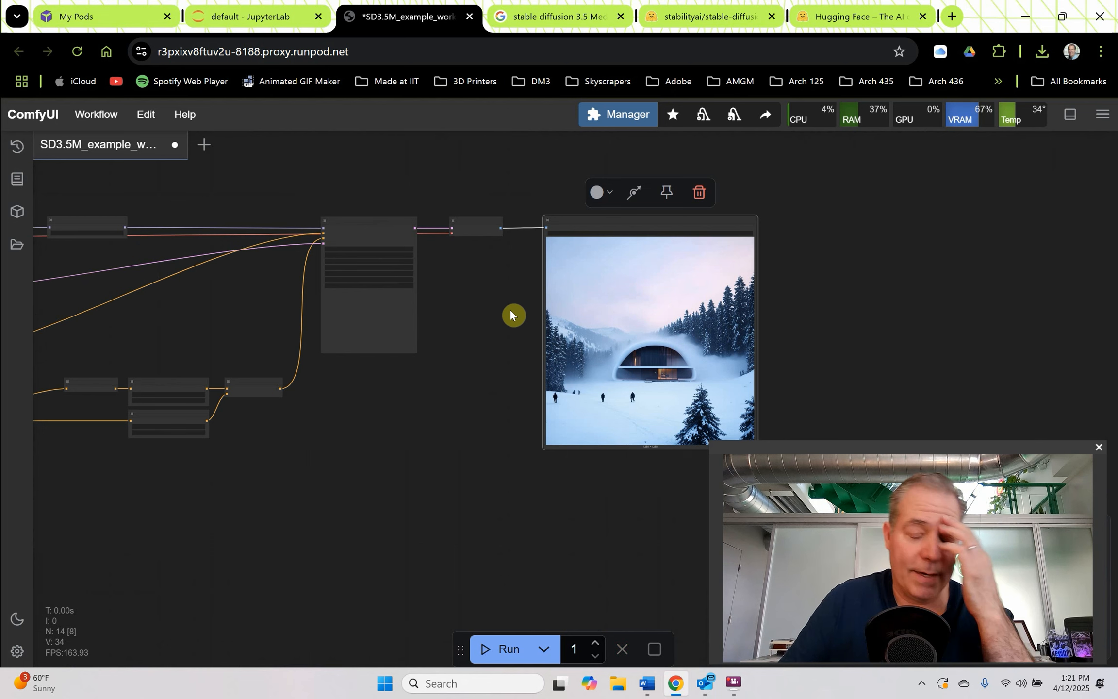
# - Open the Custom Nodes Manager and search it for "jNUS"
pyautogui.click(626, 119)
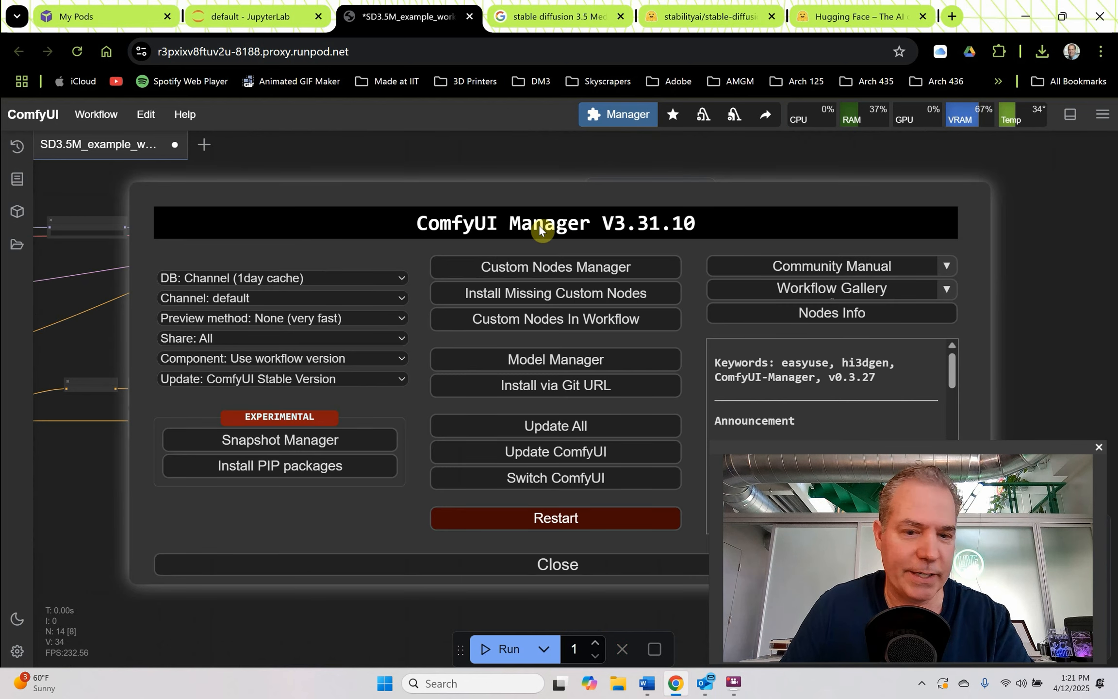
pyautogui.click(547, 269)
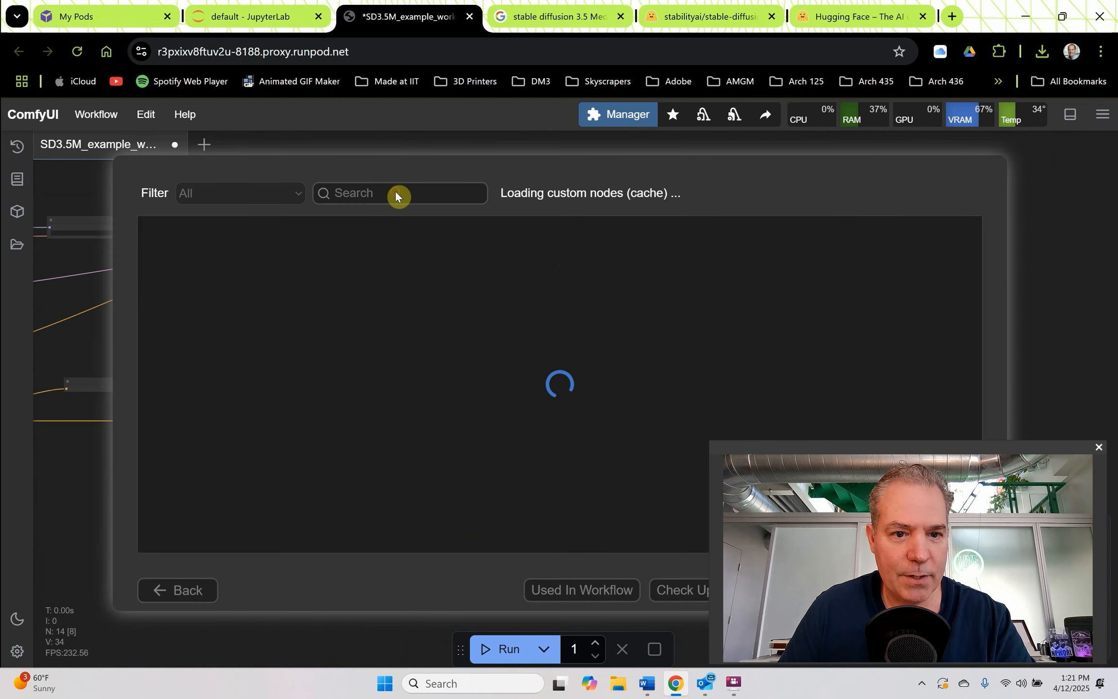
pyautogui.click(384, 190)
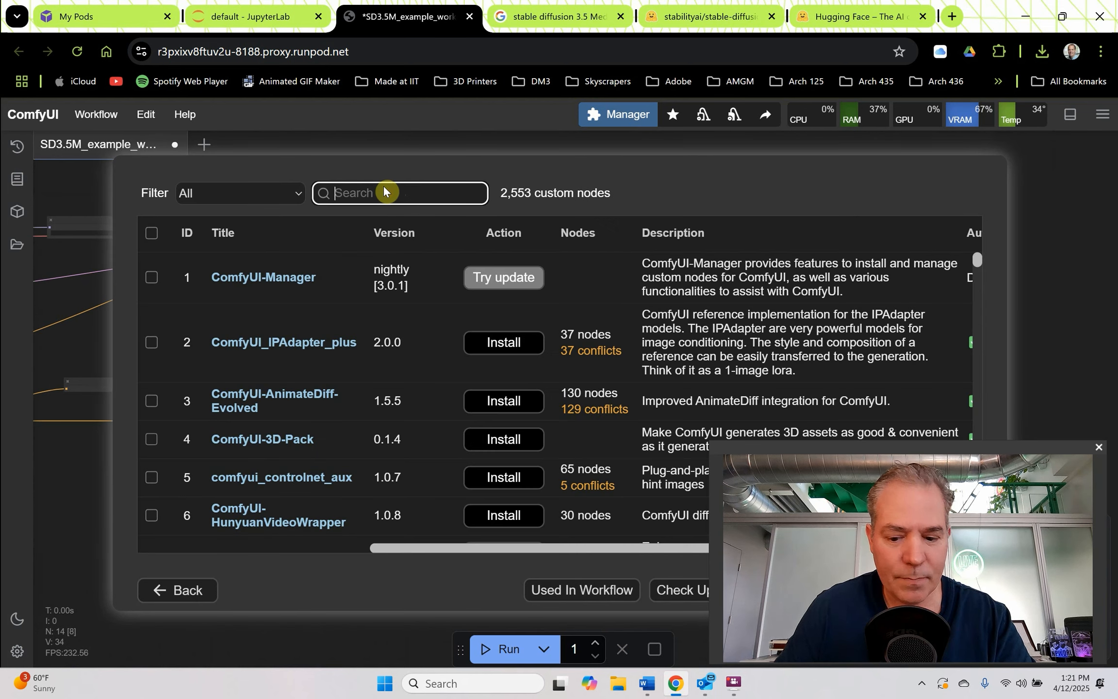
pyautogui.write('jNUS')
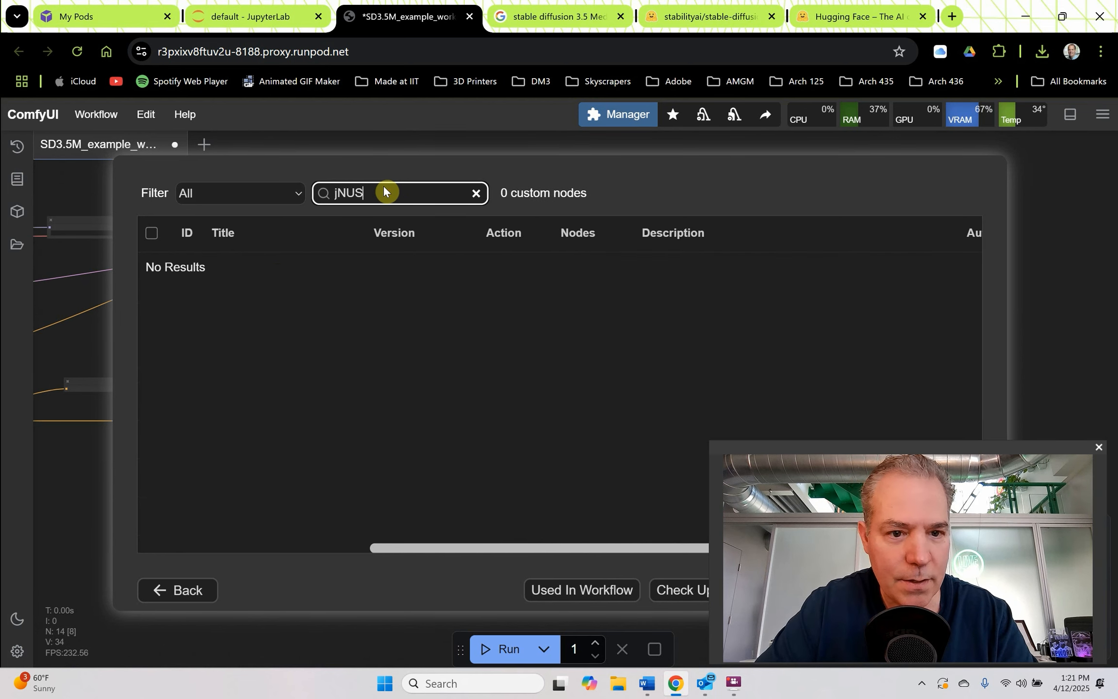
# - Search the custom nodes for "janus" and install the nightly version of ComfyUI-Janus-Pro
pyautogui.press('BackSpace')
pyautogui.press('BackSpace')
pyautogui.press('BackSpace')
pyautogui.press('BackSpace')
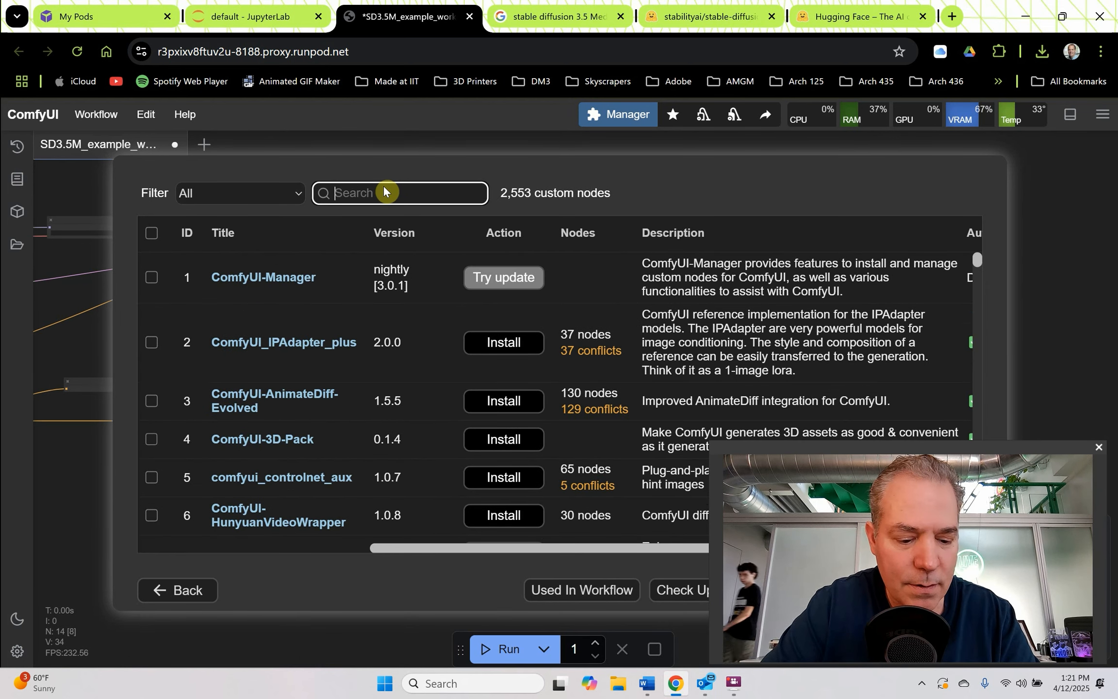
pyautogui.write('janus')
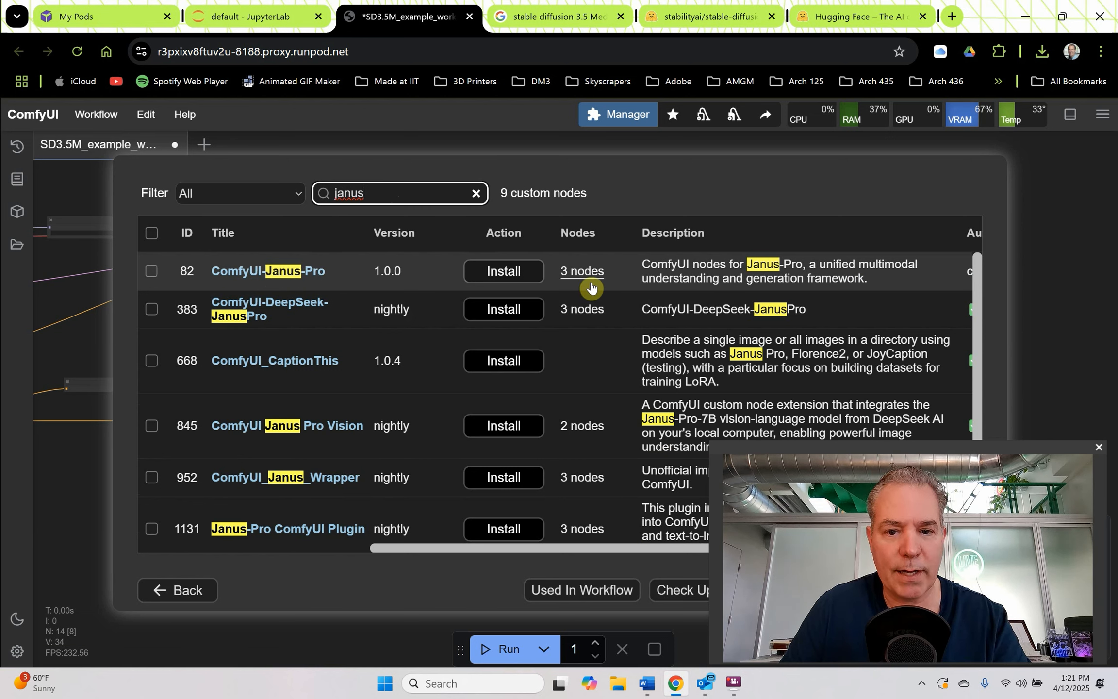
pyautogui.click(497, 279)
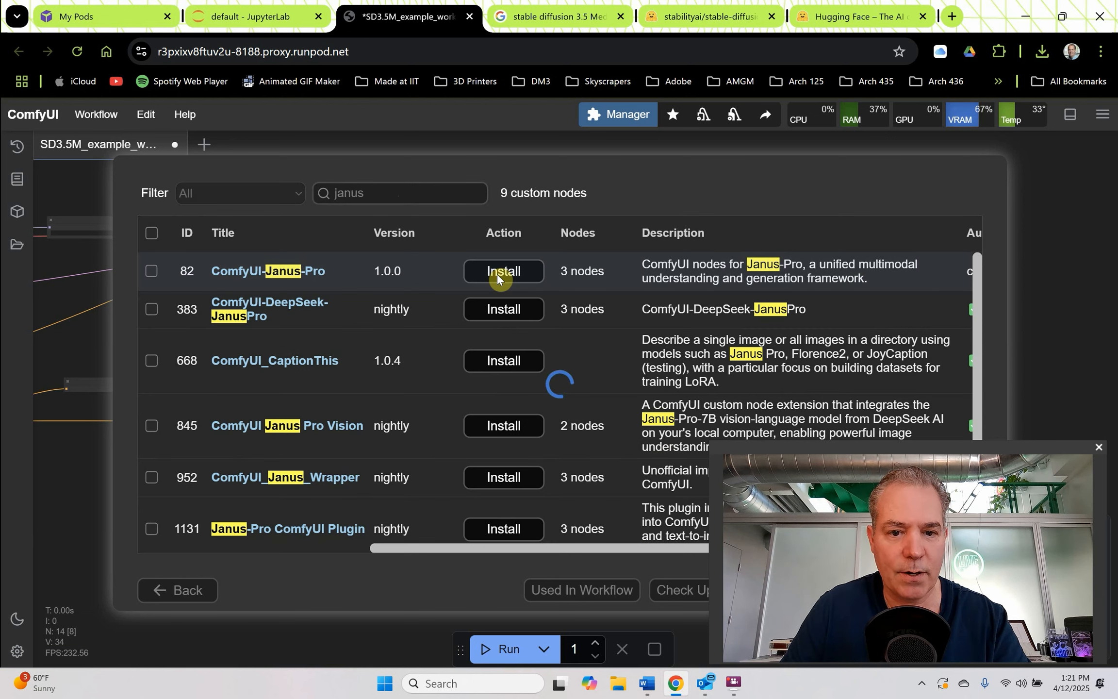
pyautogui.click(514, 360)
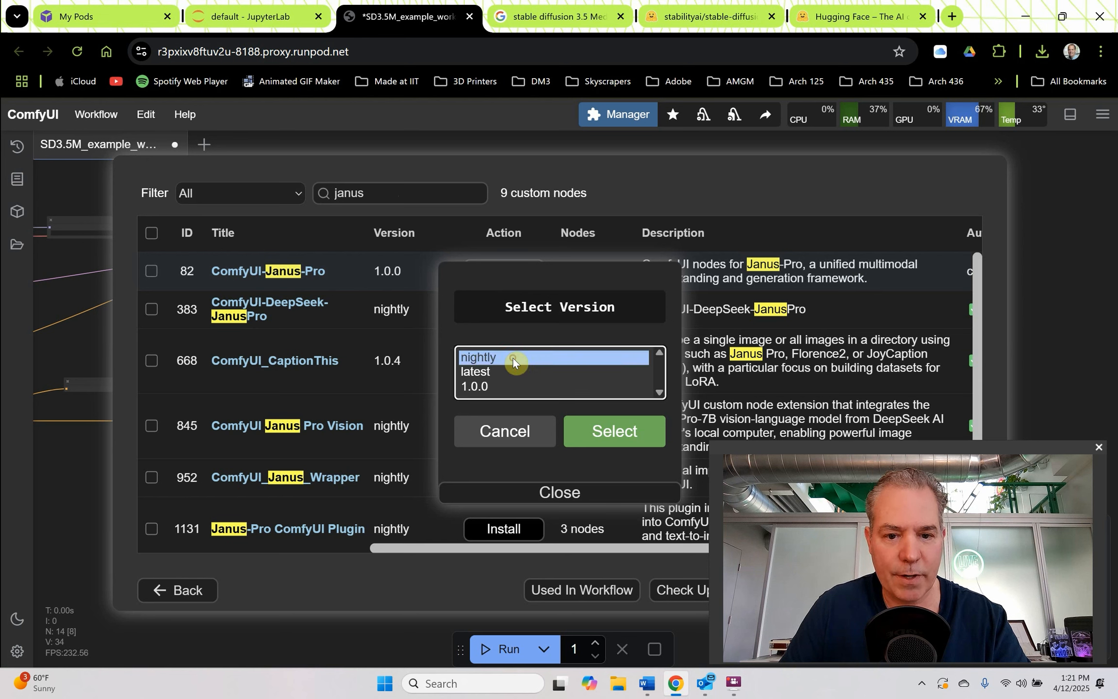
pyautogui.click(584, 436)
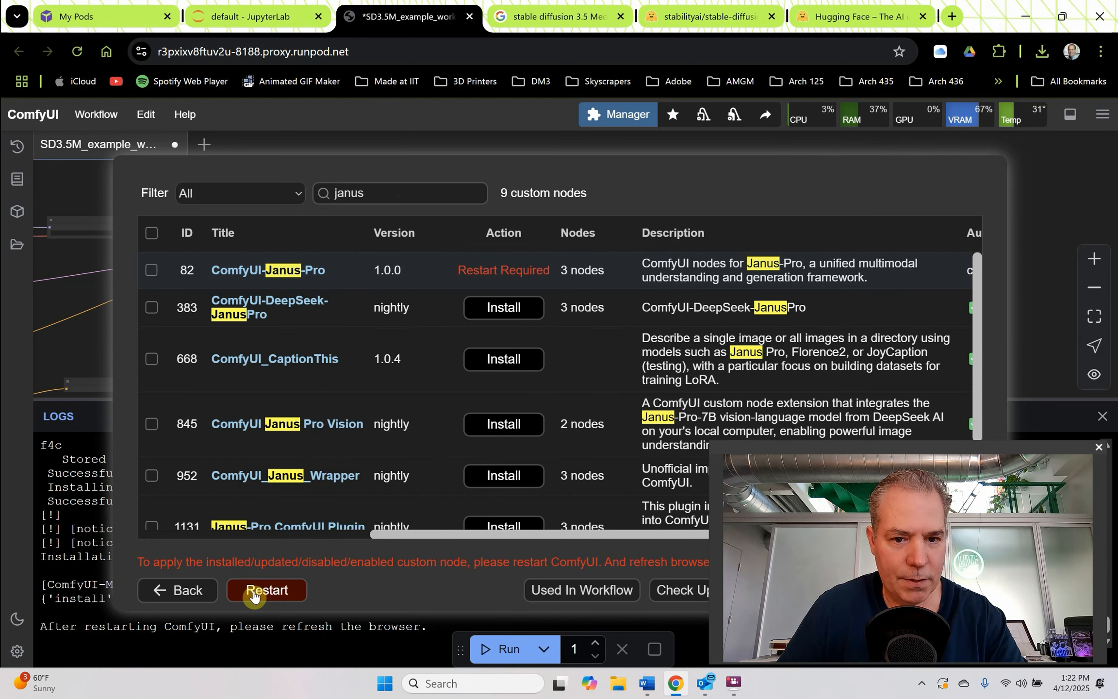
# - Restart ComfyUI to apply the installed node pack and reload the page
pyautogui.click(267, 589)
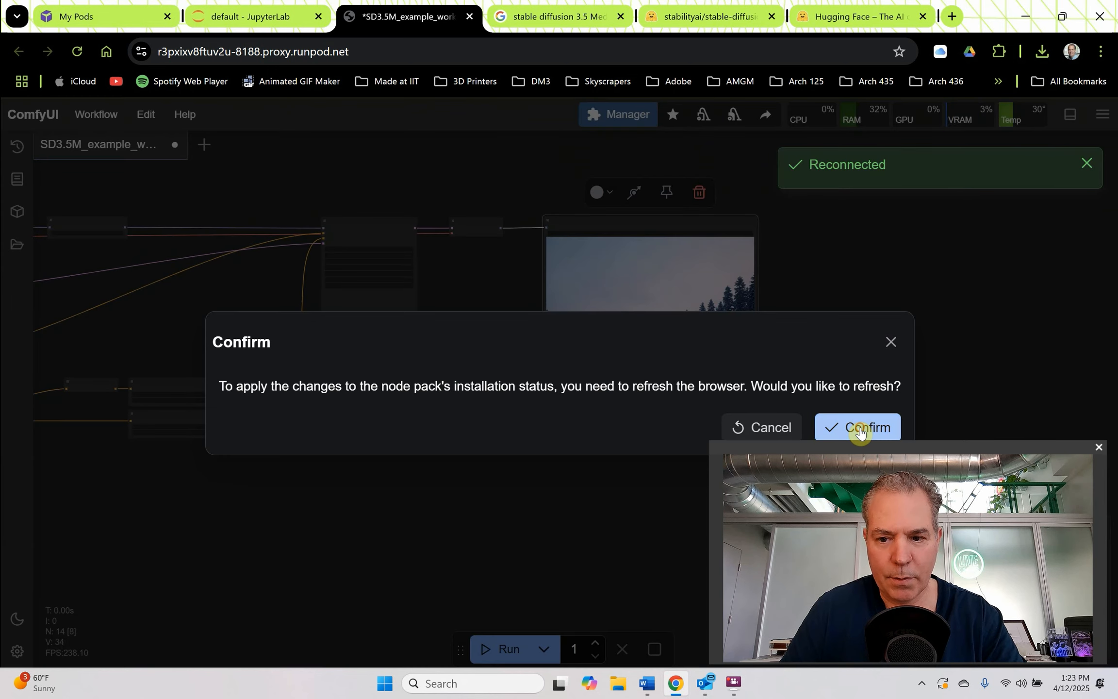
pyautogui.click(857, 427)
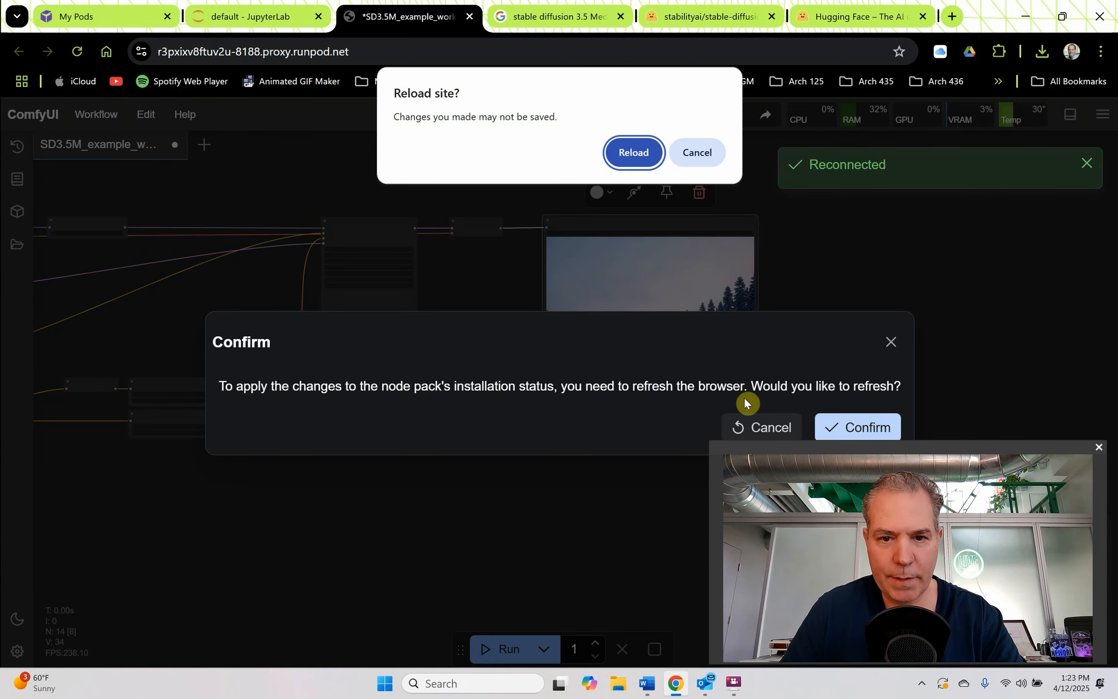
pyautogui.click(619, 151)
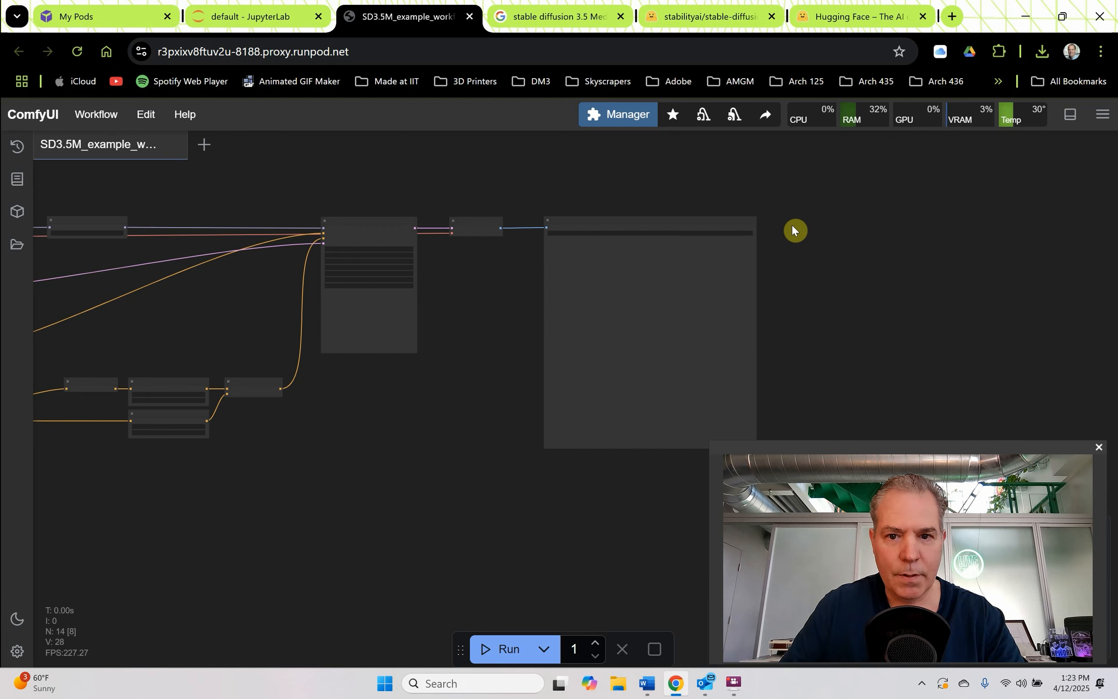
# - Add a new group to the canvas and place it just above the upper-left corner of the workflow's nodes
pyautogui.scroll(10, 693, 267)
pyautogui.scroll(-11, 540, 244)
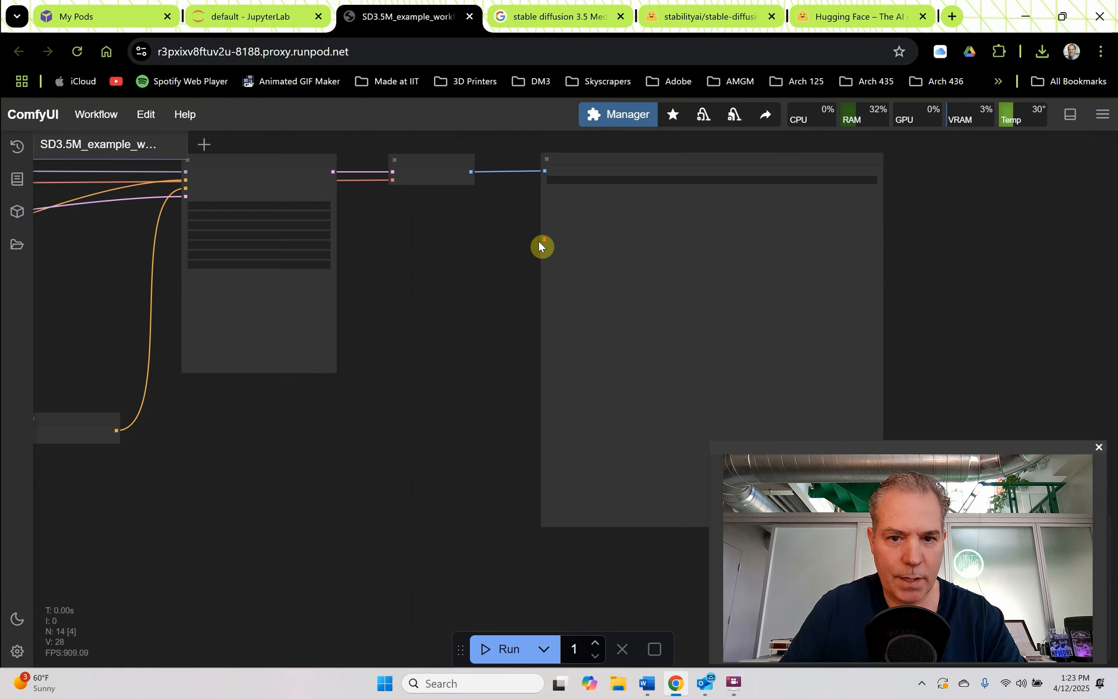
pyautogui.scroll(-6, 496, 417)
pyautogui.moveTo(466, 416); pyautogui.dragTo(518, 377)
pyautogui.rightClick(265, 198)
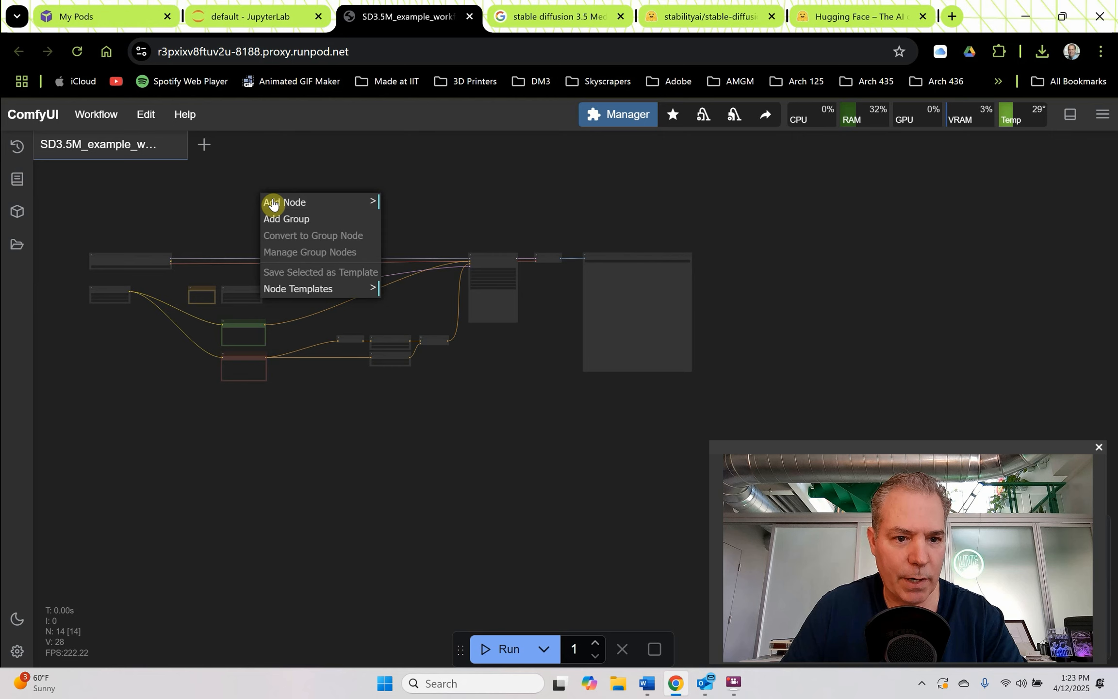
pyautogui.click(305, 222)
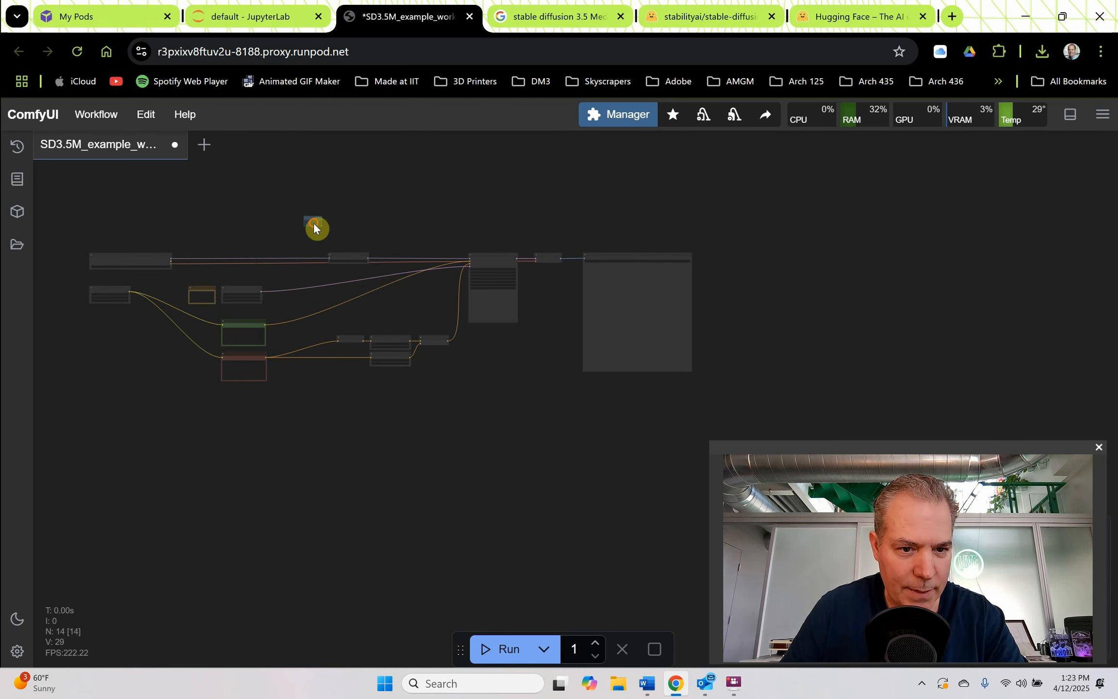
pyautogui.moveTo(317, 227); pyautogui.dragTo(60, 266)
# - Enlarge the group so that it encloses all nodes of the workflow
pyautogui.scroll(10, 316, 243)
pyautogui.scroll(-10, 392, 241)
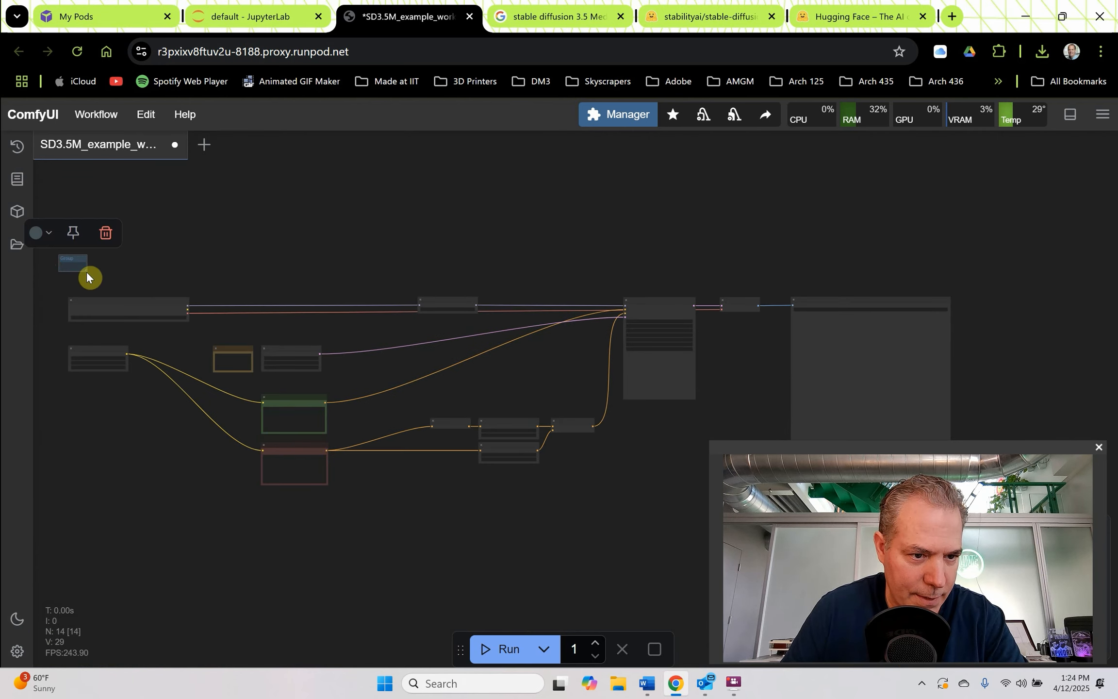
pyautogui.scroll(3, 83, 270)
pyautogui.scroll(-3, 267, 312)
pyautogui.scroll(-3, 242, 274)
pyautogui.moveTo(242, 275); pyautogui.dragTo(787, 426)
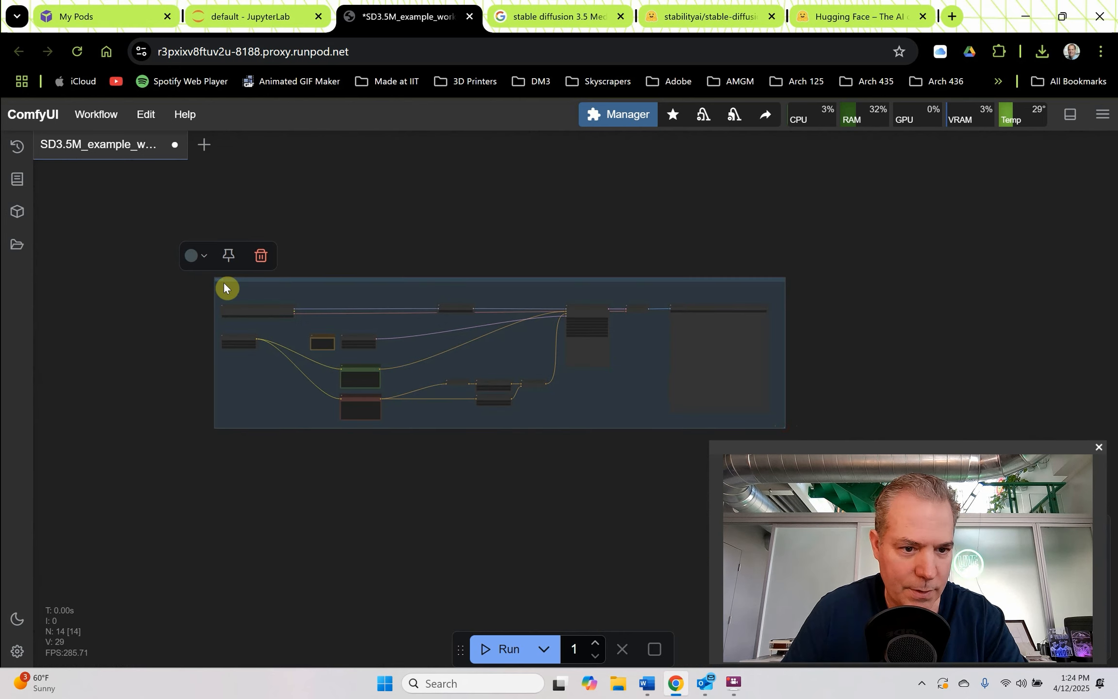
# - Change the group's title to "SD 3.5 Text to Image"
pyautogui.scroll(5, 224, 281)
pyautogui.scroll(5, 218, 281)
pyautogui.rightClick(215, 268)
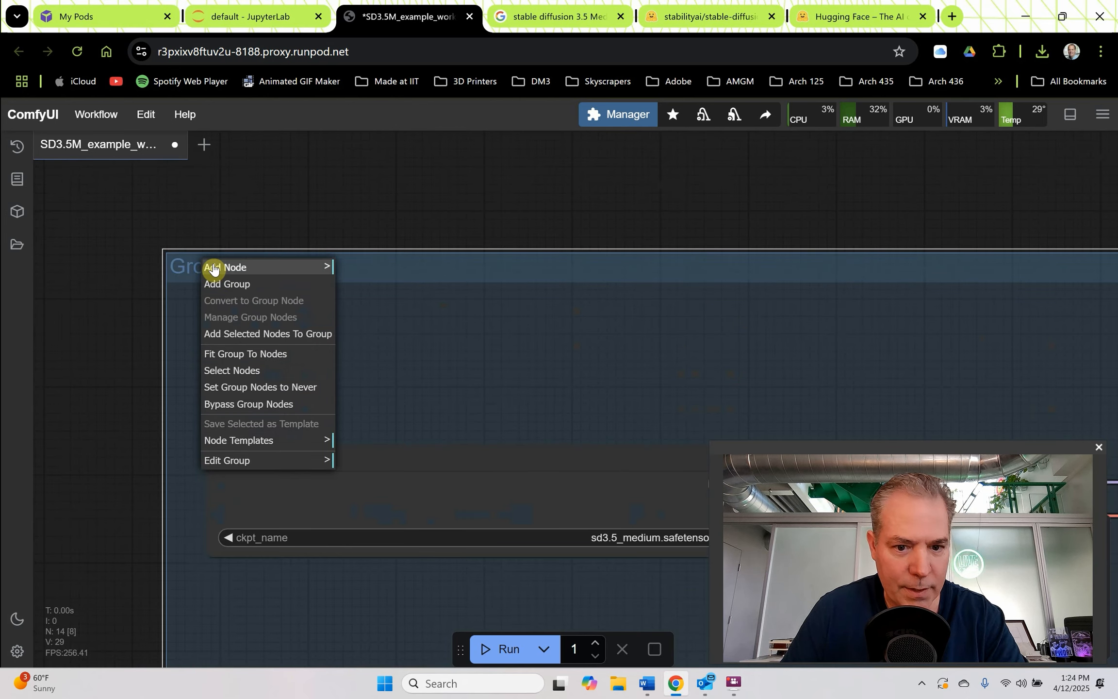
pyautogui.click(262, 462)
pyautogui.click(353, 479)
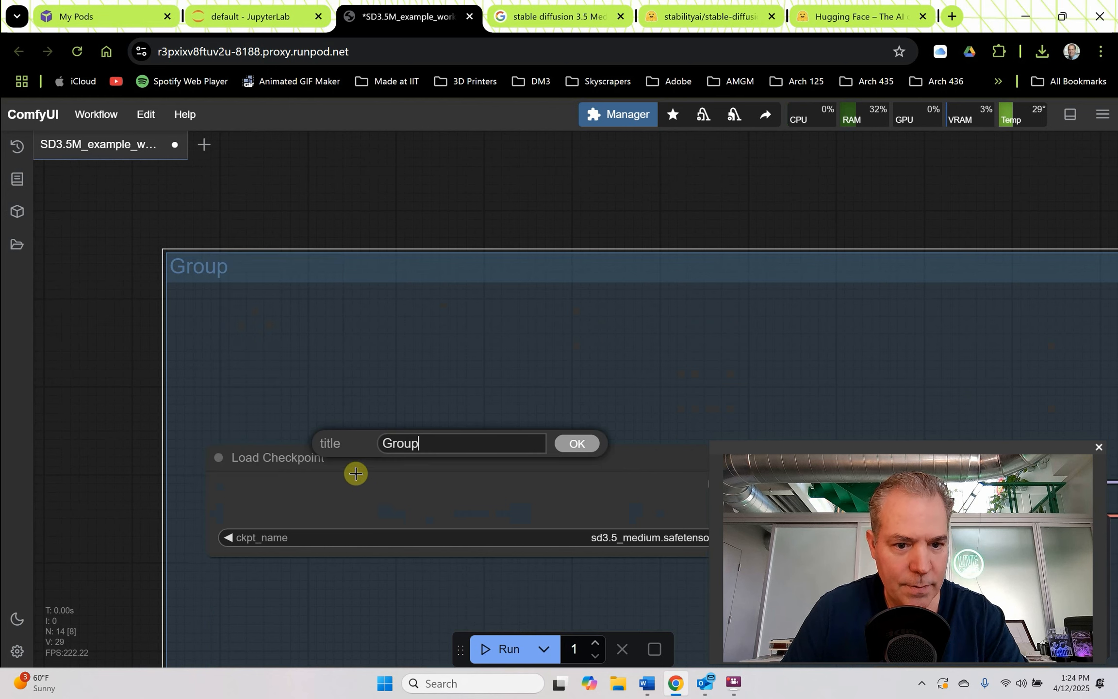
pyautogui.press('BackSpace')
pyautogui.press('BackSpace')
pyautogui.press('BackSpace')
pyautogui.press('BackSpace')
pyautogui.press('BackSpace')
pyautogui.write('SD 3.5 Text to Image')
pyautogui.click(570, 444)
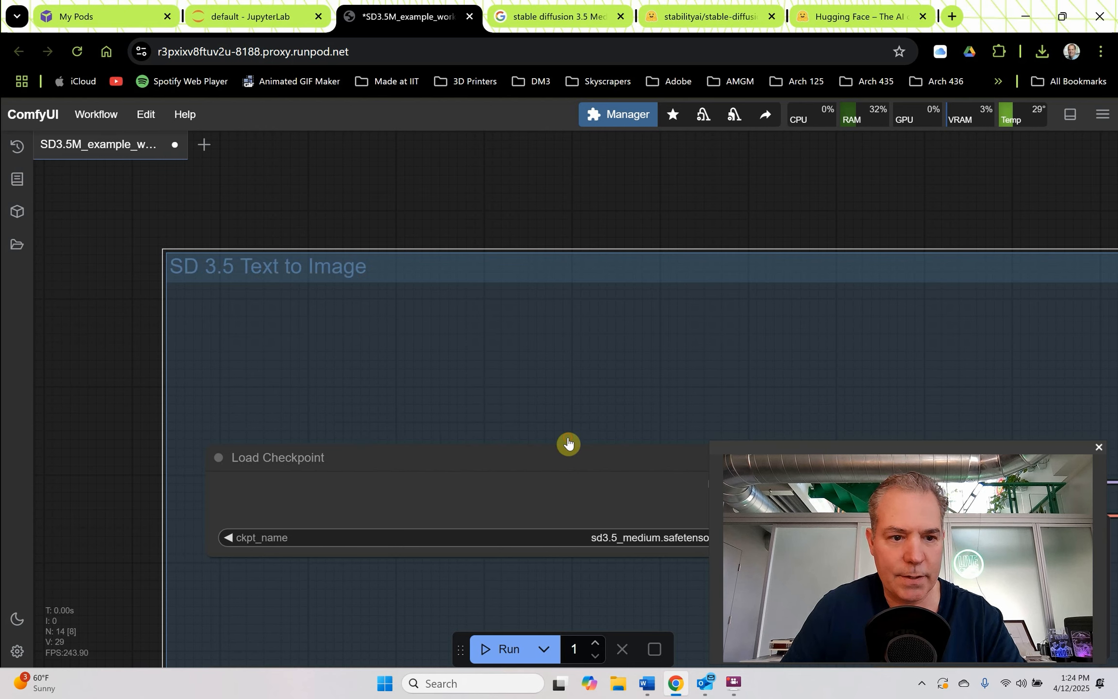
# - Add a Janus Model Loader node on the empty canvas to the right of the SD 3.5 Text to Image group
pyautogui.scroll(-5, 290, 246)
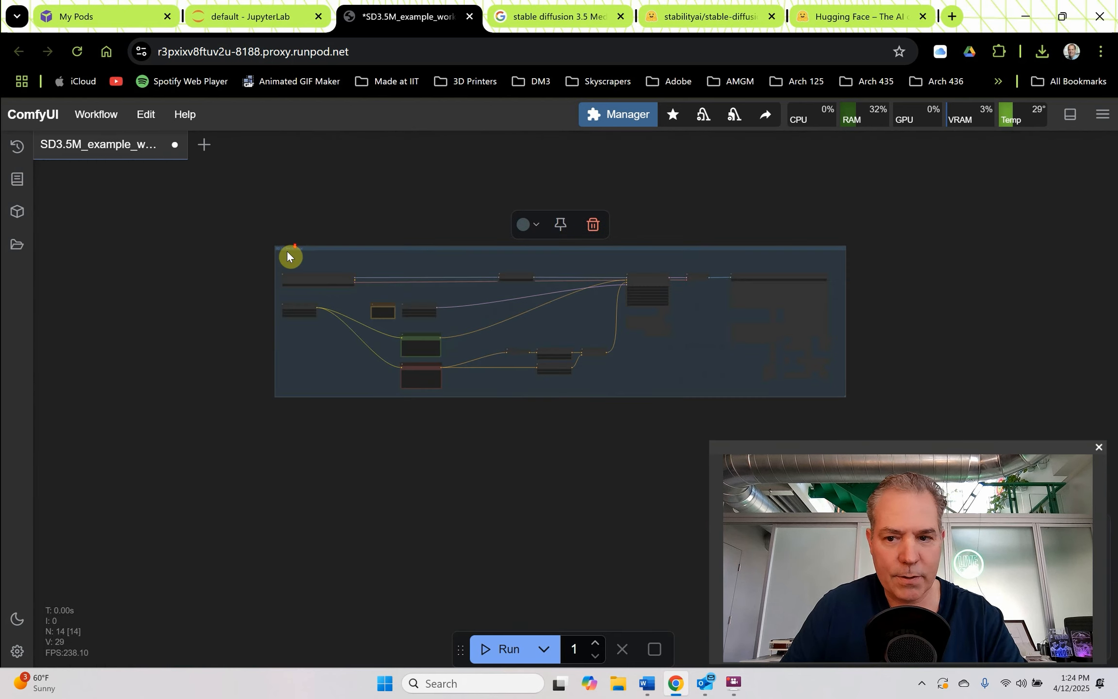
pyautogui.moveTo(894, 341); pyautogui.dragTo(648, 335)
pyautogui.scroll(10, 660, 289)
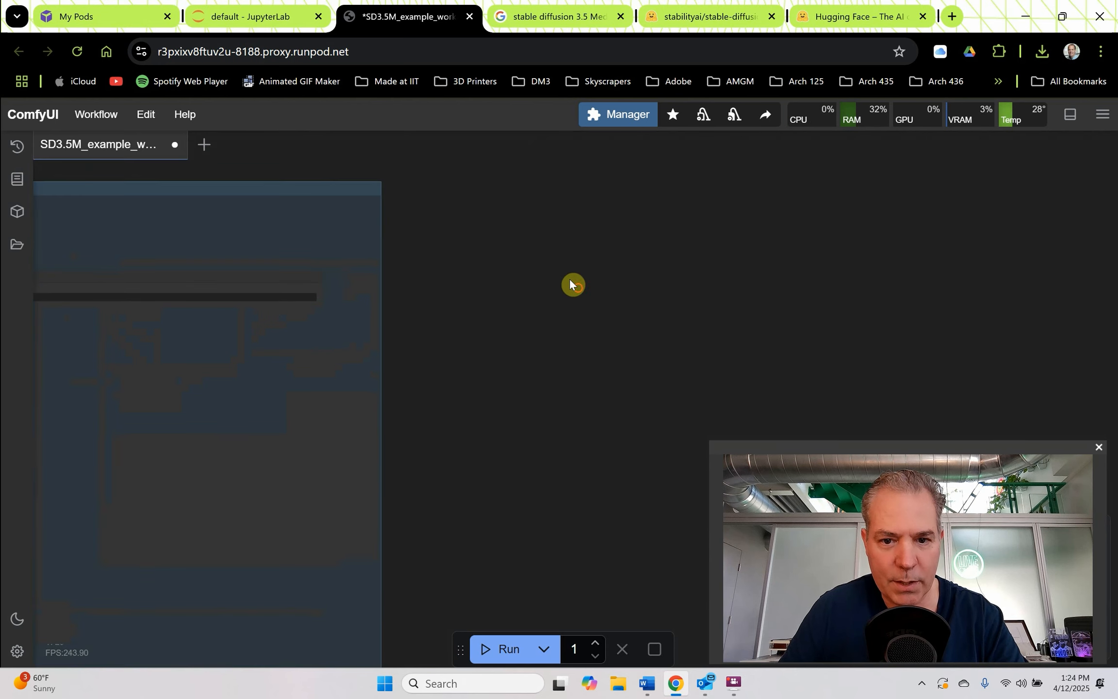
pyautogui.doubleClick(578, 289)
pyautogui.write('janus')
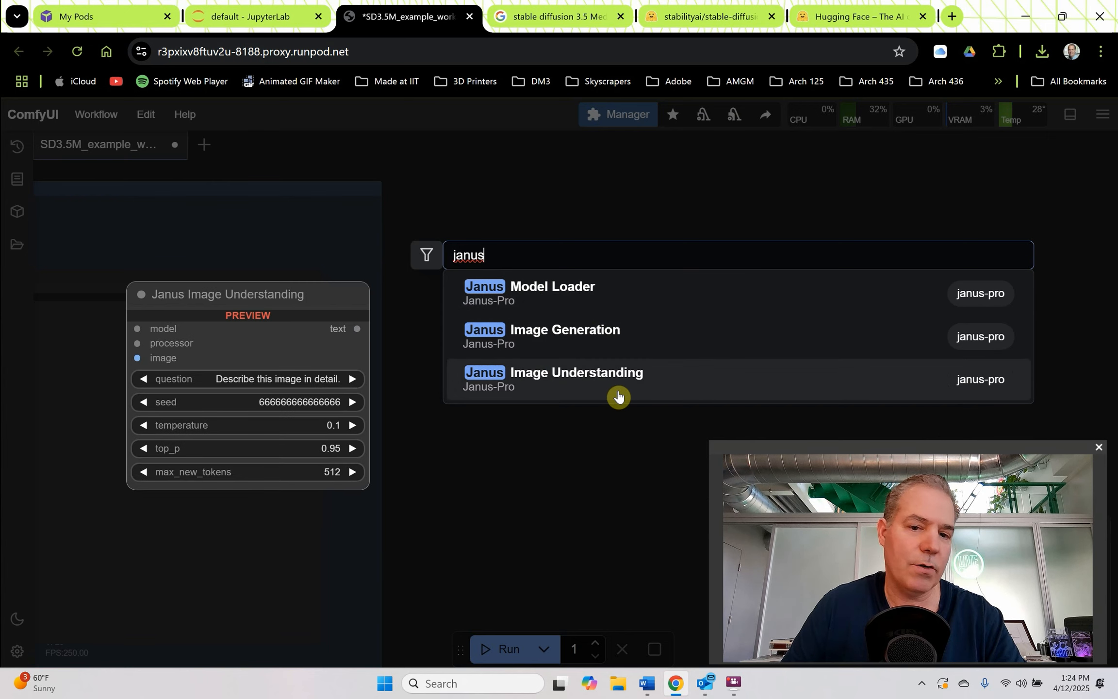
pyautogui.click(557, 294)
pyautogui.scroll(14, 557, 282)
pyautogui.moveTo(589, 202); pyautogui.dragTo(539, 239)
pyautogui.scroll(-3, 537, 240)
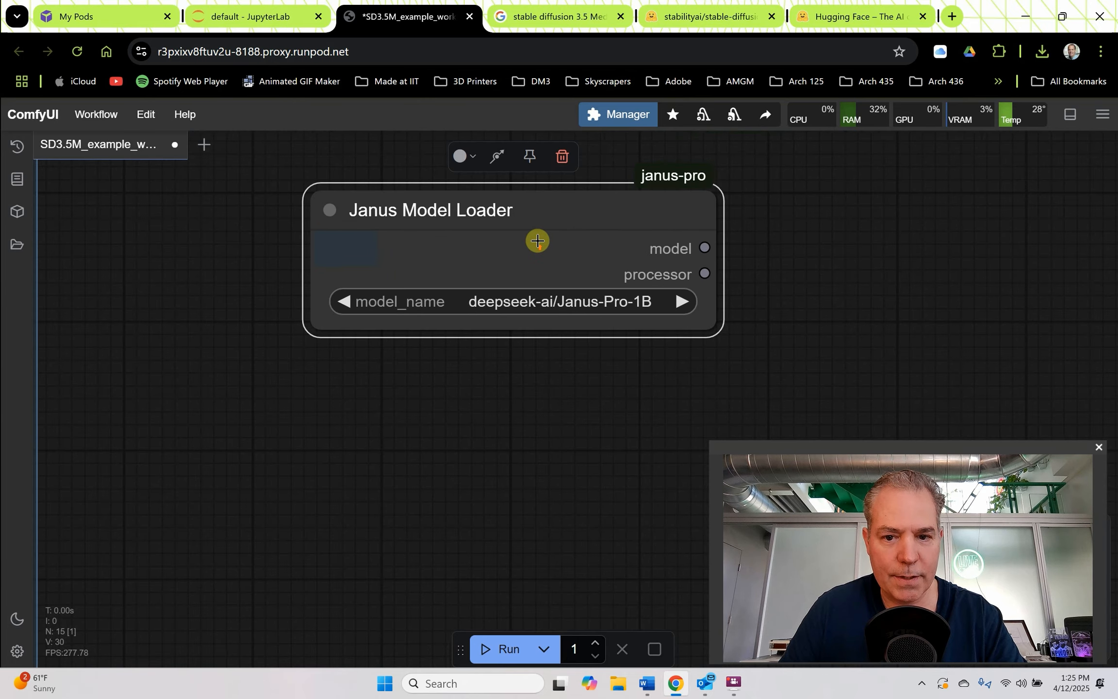
# - Try deepseek-ai/Janus-Pro-7B as the Janus Model Loader's model and return to deepseek-ai/Janus-Pro-1B
pyautogui.scroll(1, 534, 246)
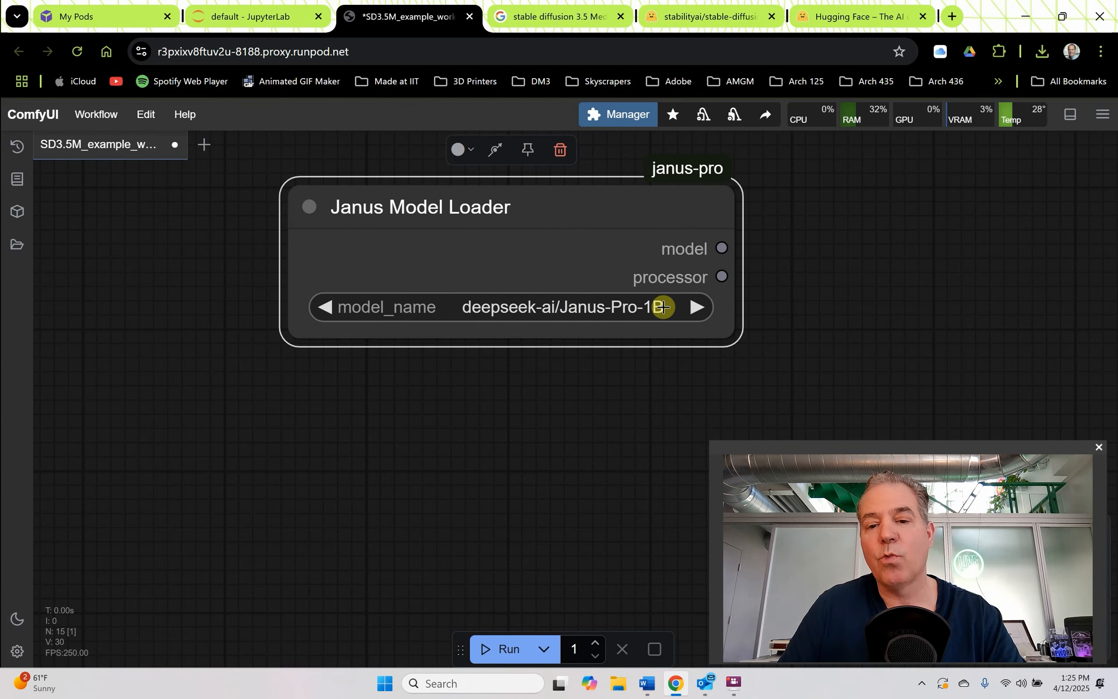
pyautogui.click(694, 307)
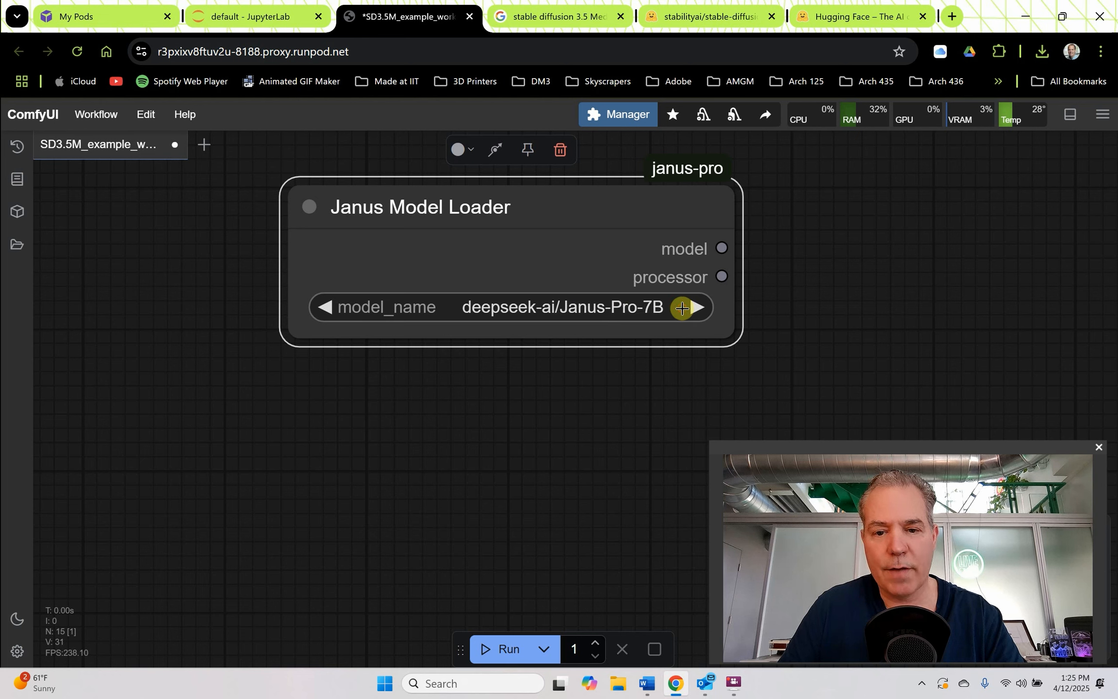
pyautogui.click(332, 309)
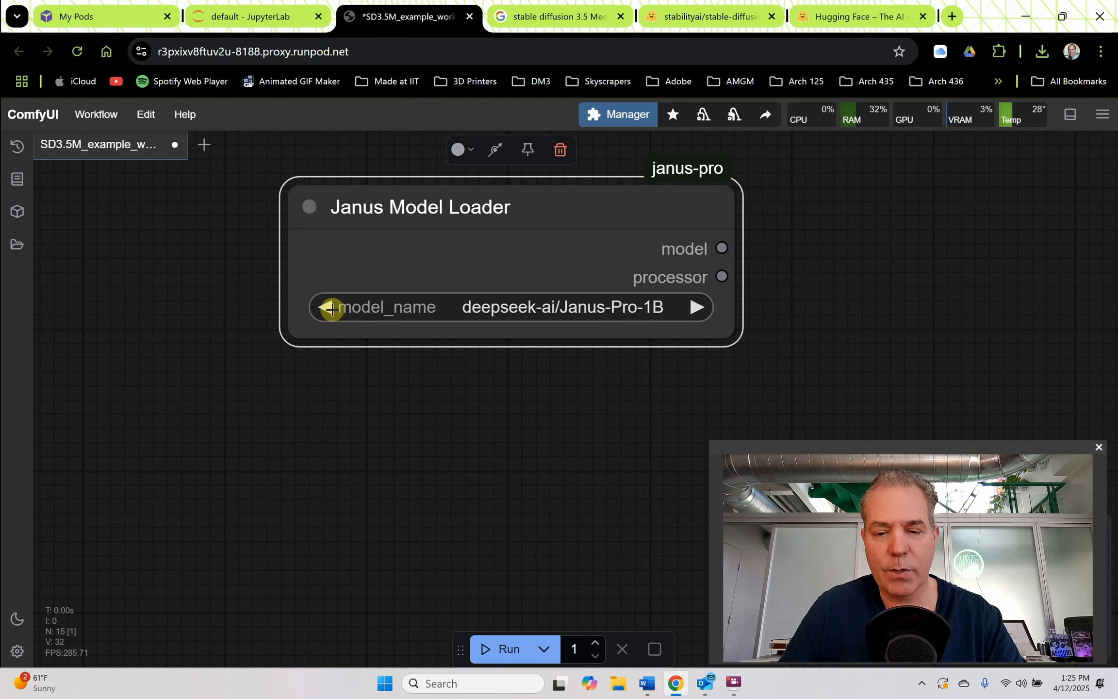
pyautogui.click(699, 308)
# - Open the node search beside the Janus Model Loader and look up "janus" nodes
pyautogui.doubleClick(666, 292)
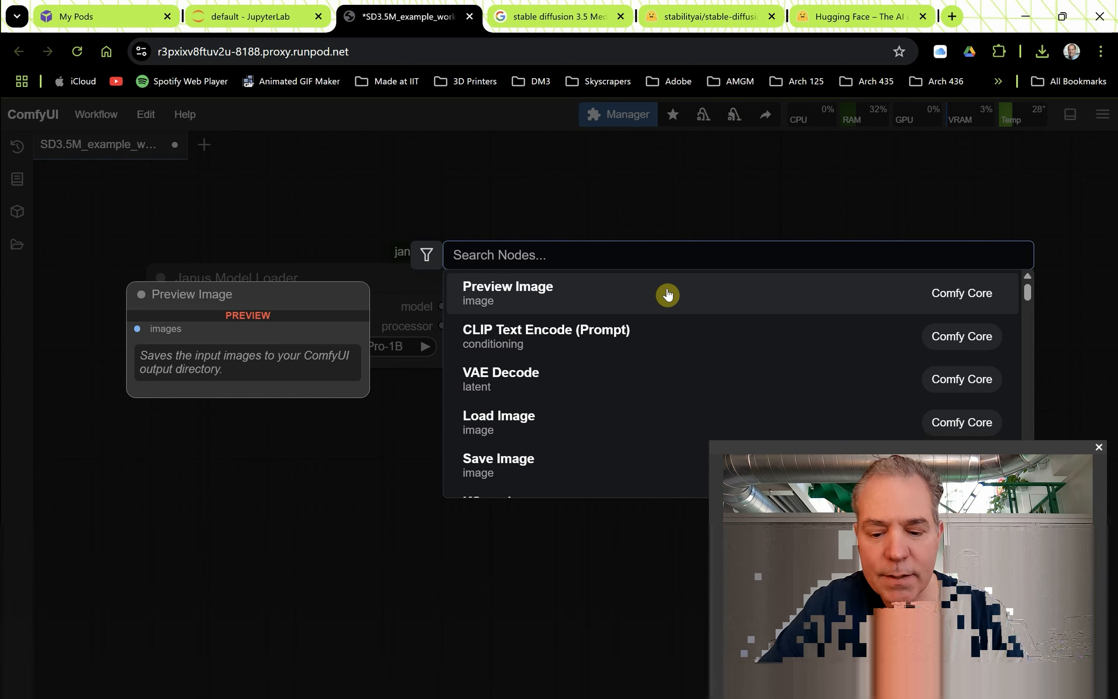
pyautogui.write('janus')
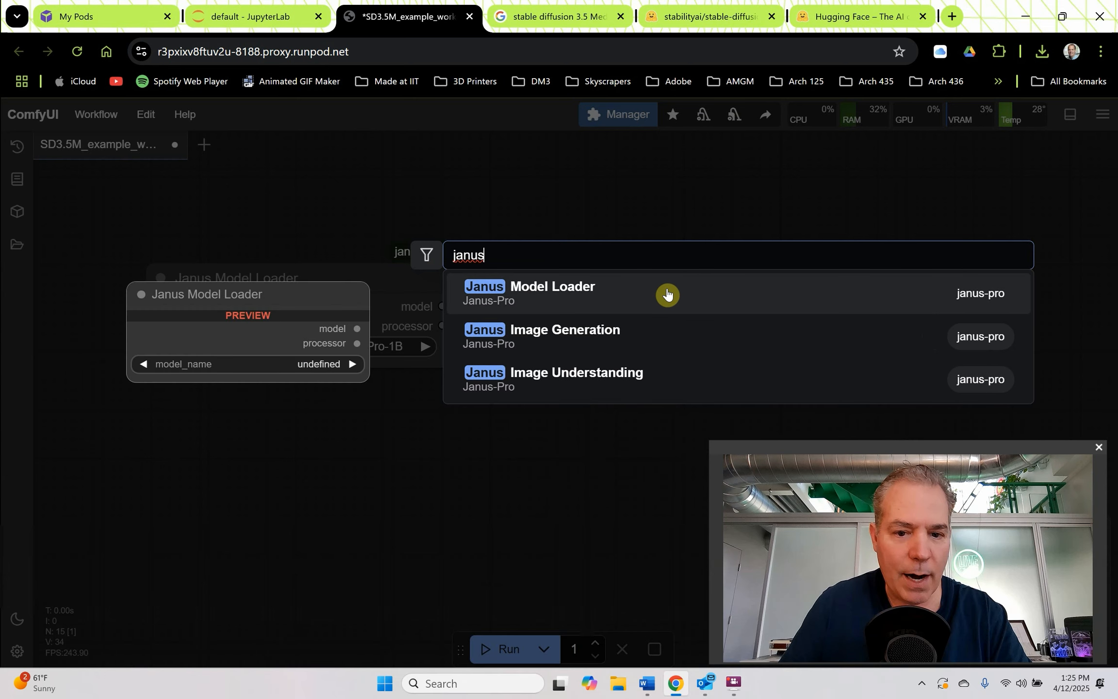
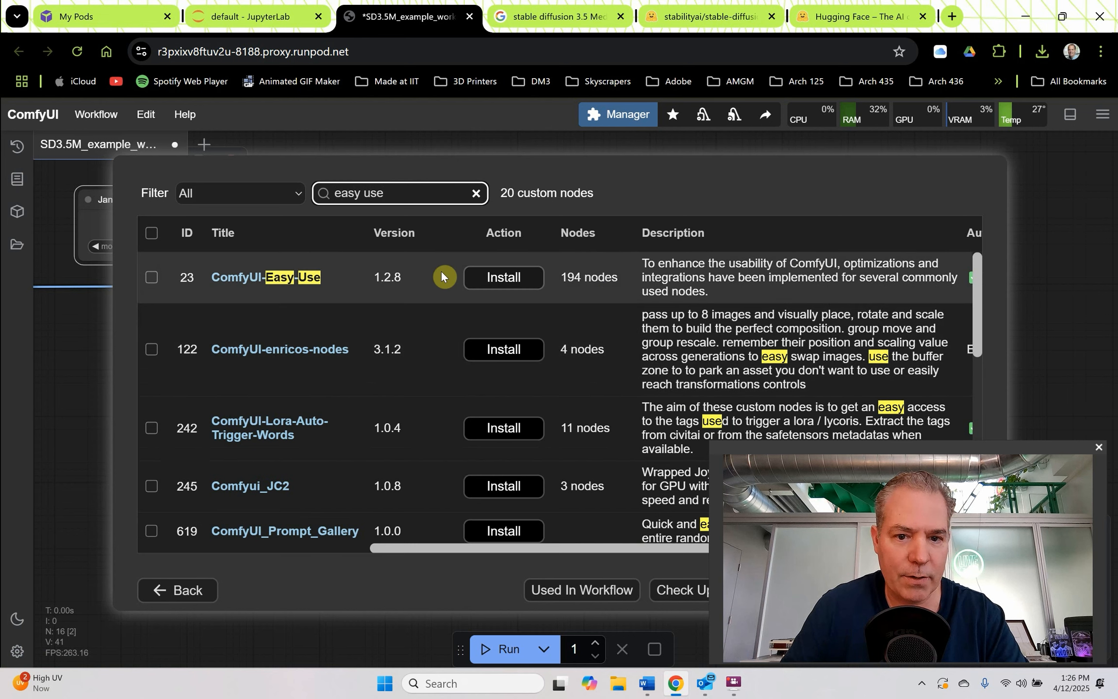
# - Install the nightly version of the ComfyUI-Easy-Use custom node pack
pyautogui.click(511, 277)
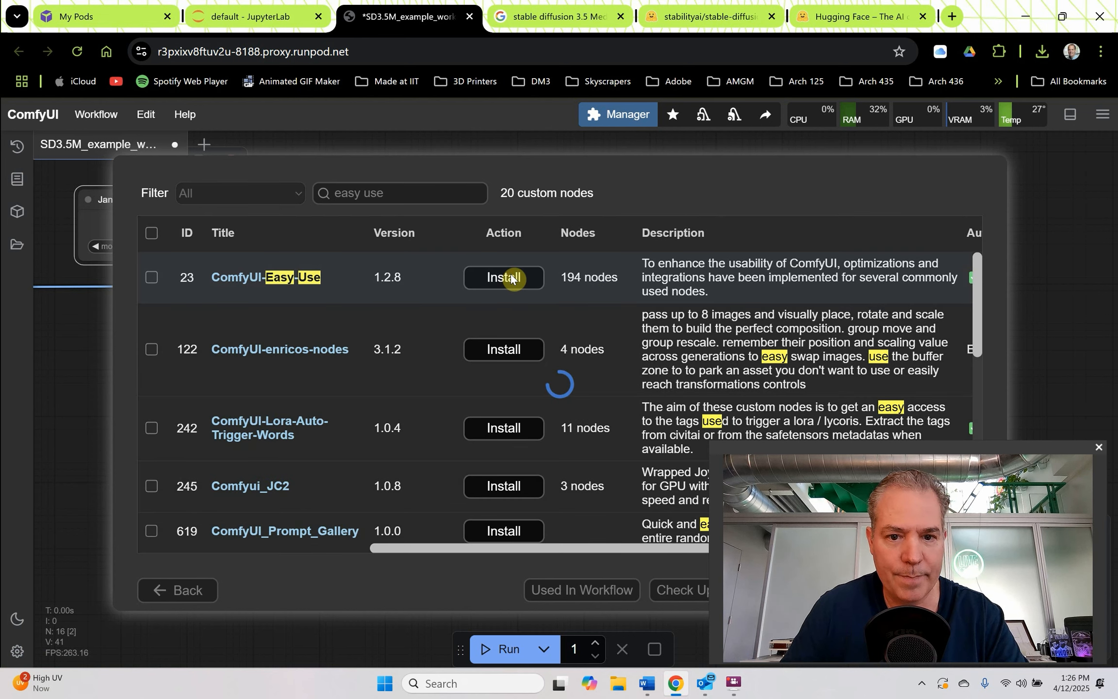
pyautogui.click(503, 311)
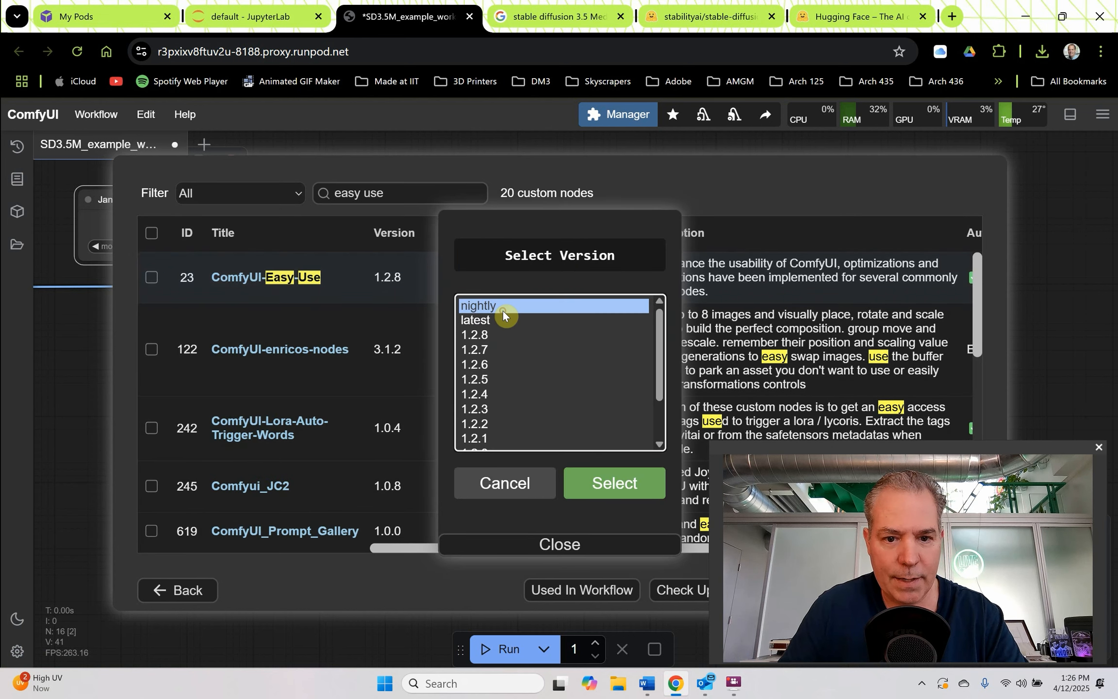
pyautogui.click(590, 482)
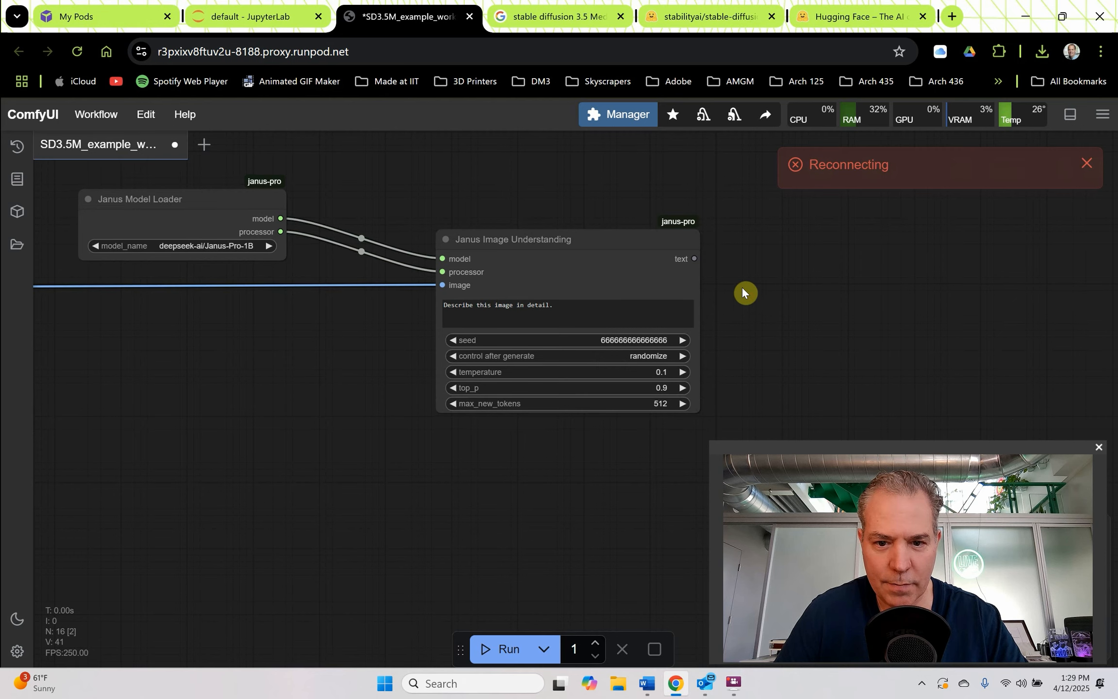
# - Search the available nodes for "easy" and "show" without adding any node
pyautogui.doubleClick(747, 292)
pyautogui.write('easy')
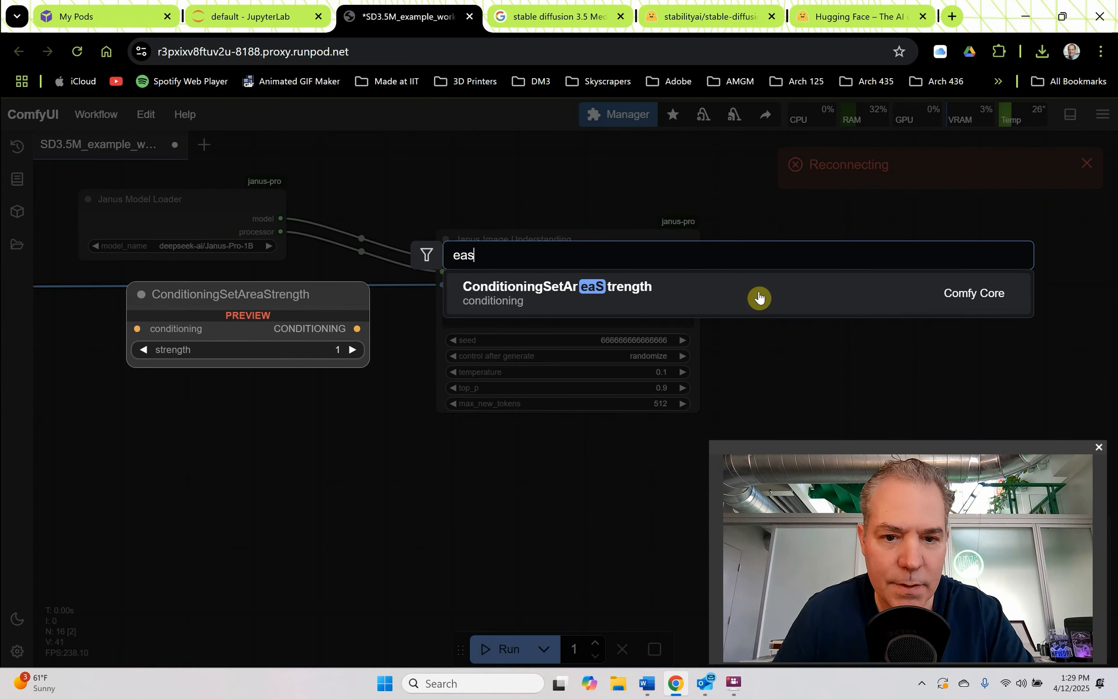
pyautogui.press('BackSpace')
pyautogui.press('BackSpace')
pyautogui.press('BackSpace')
pyautogui.press('BackSpace')
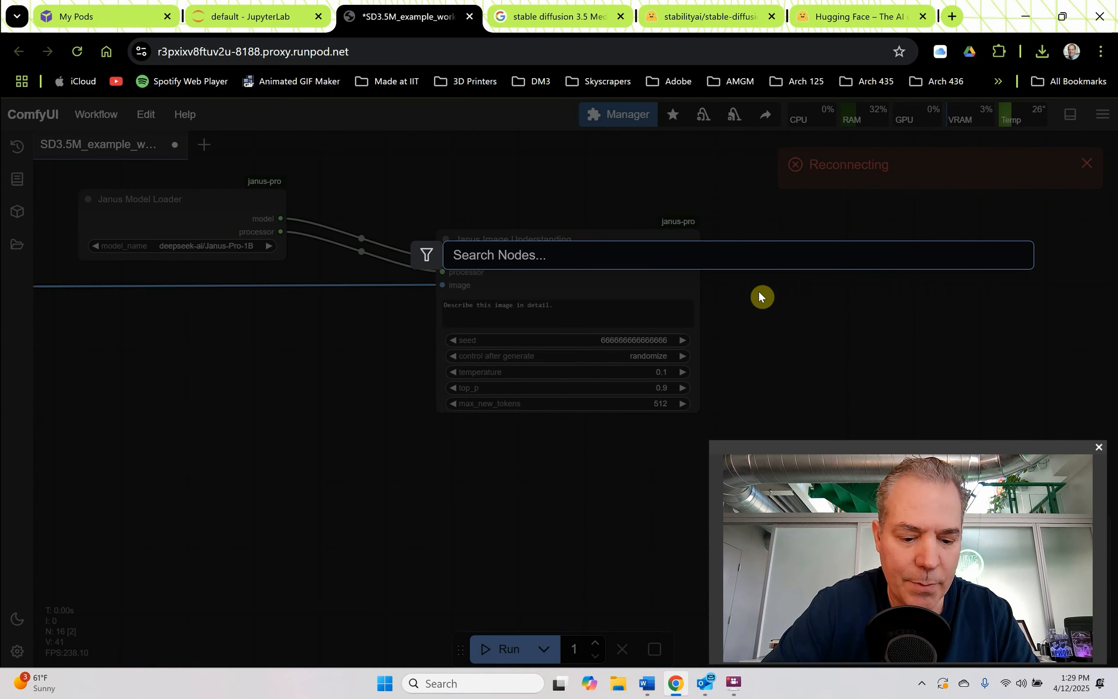
pyautogui.write('show')
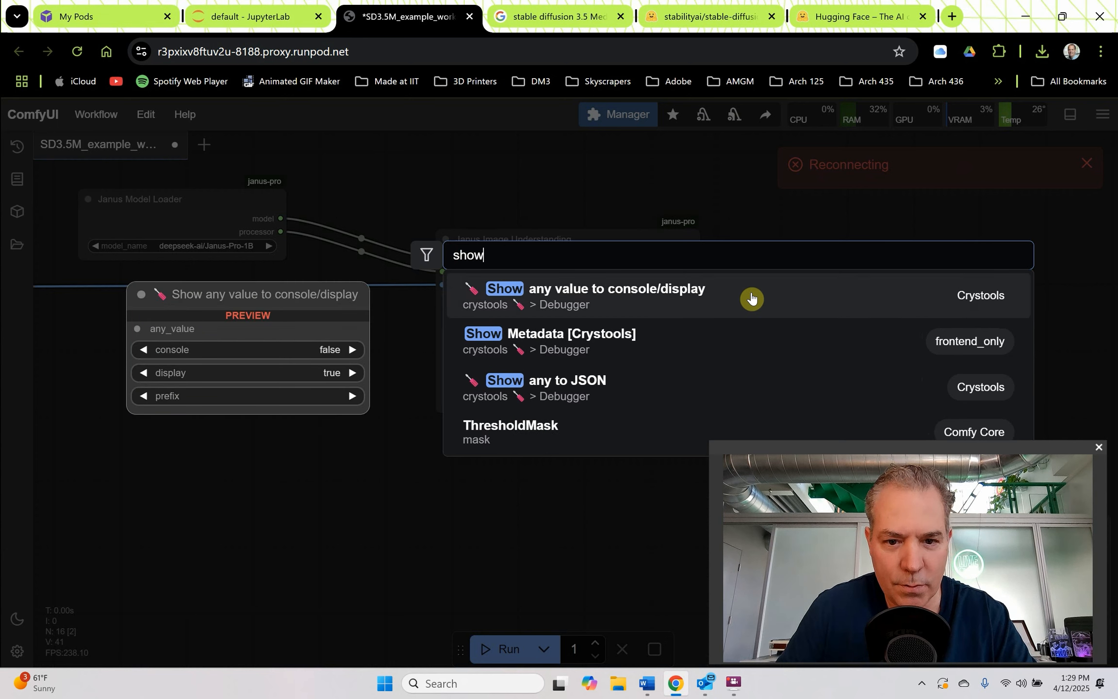
pyautogui.press('BackSpace')
pyautogui.press('BackSpace')
pyautogui.press('BackSpace')
pyautogui.press('BackSpace')
pyautogui.press('Escape')
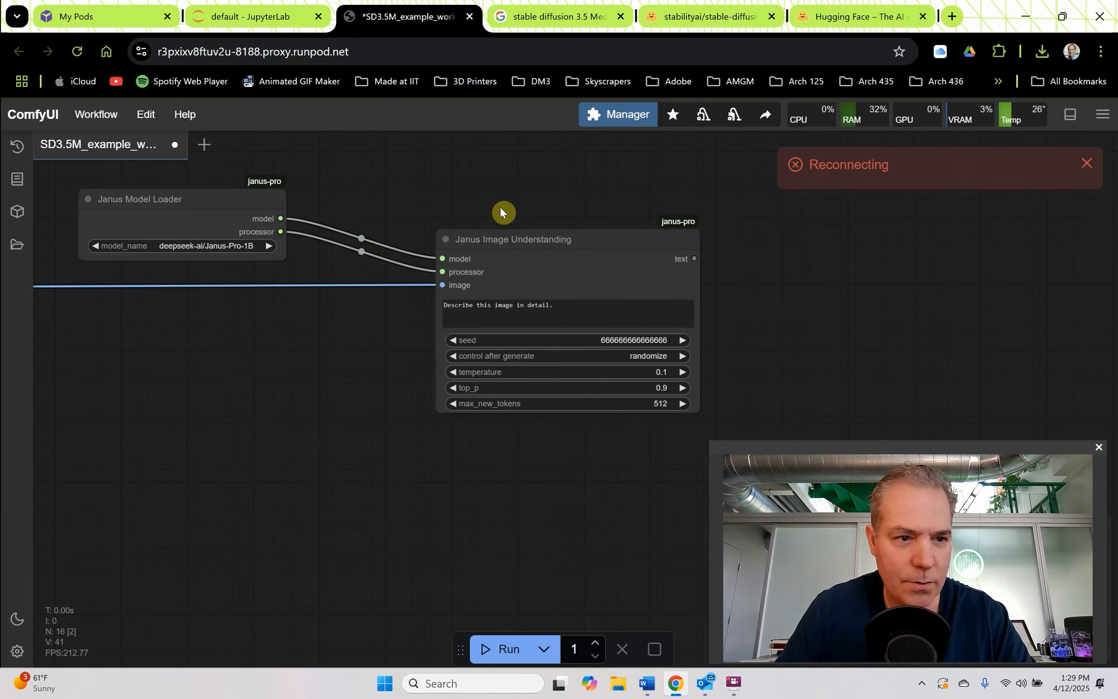
# - Try to refresh the workflow's node definitions
pyautogui.click(145, 115)
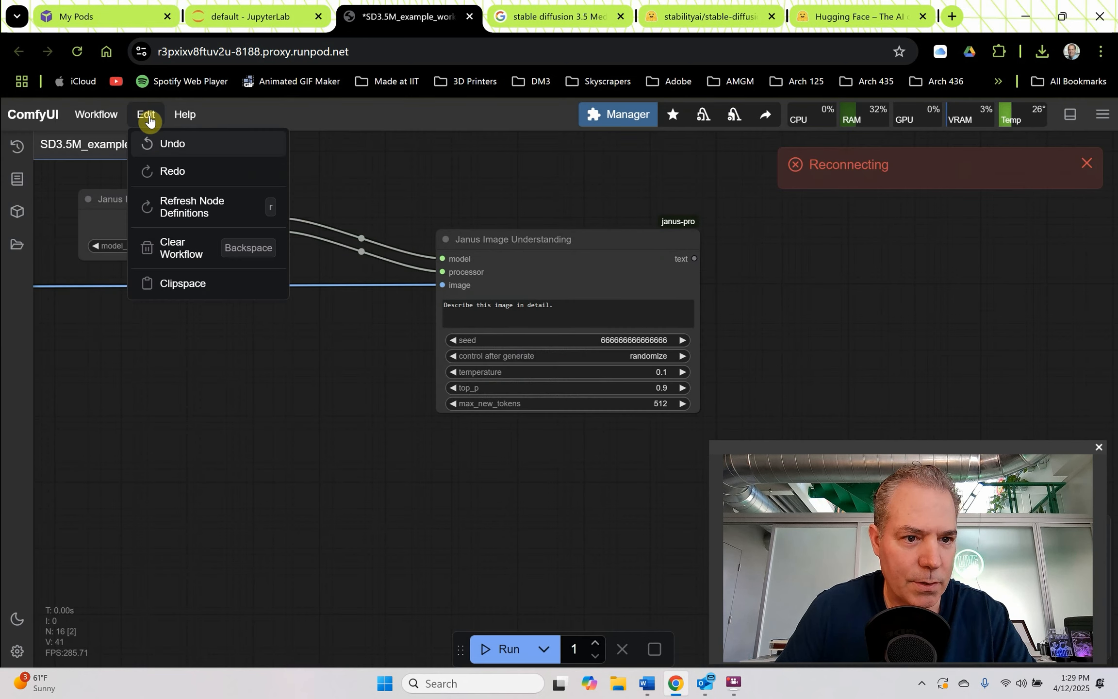
pyautogui.click(177, 208)
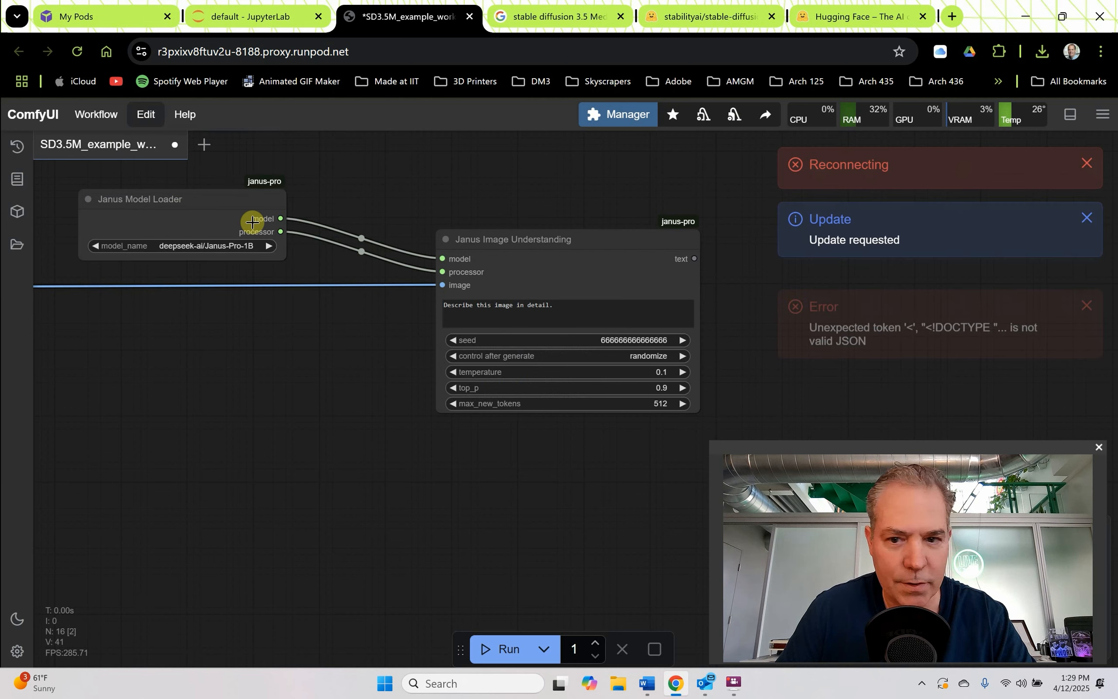
# - Try to reload ComfyUI and reopen it from the pod's HTTP service on port 8188
pyautogui.doubleClick(752, 345)
pyautogui.click(77, 52)
pyautogui.click(469, 17)
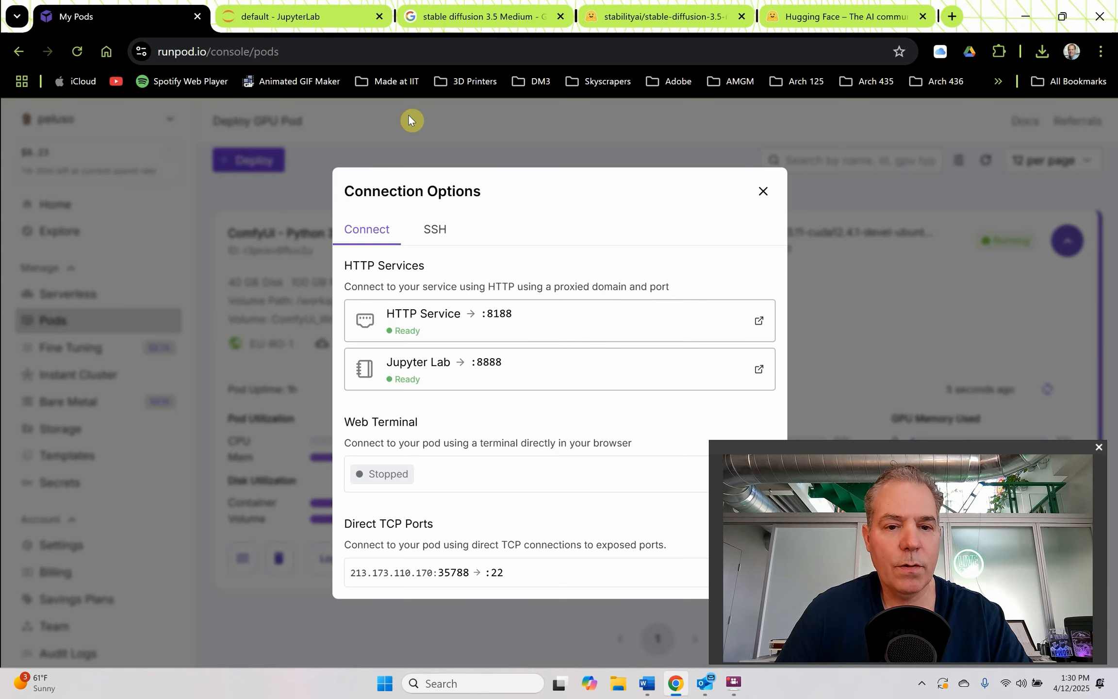
pyautogui.click(422, 318)
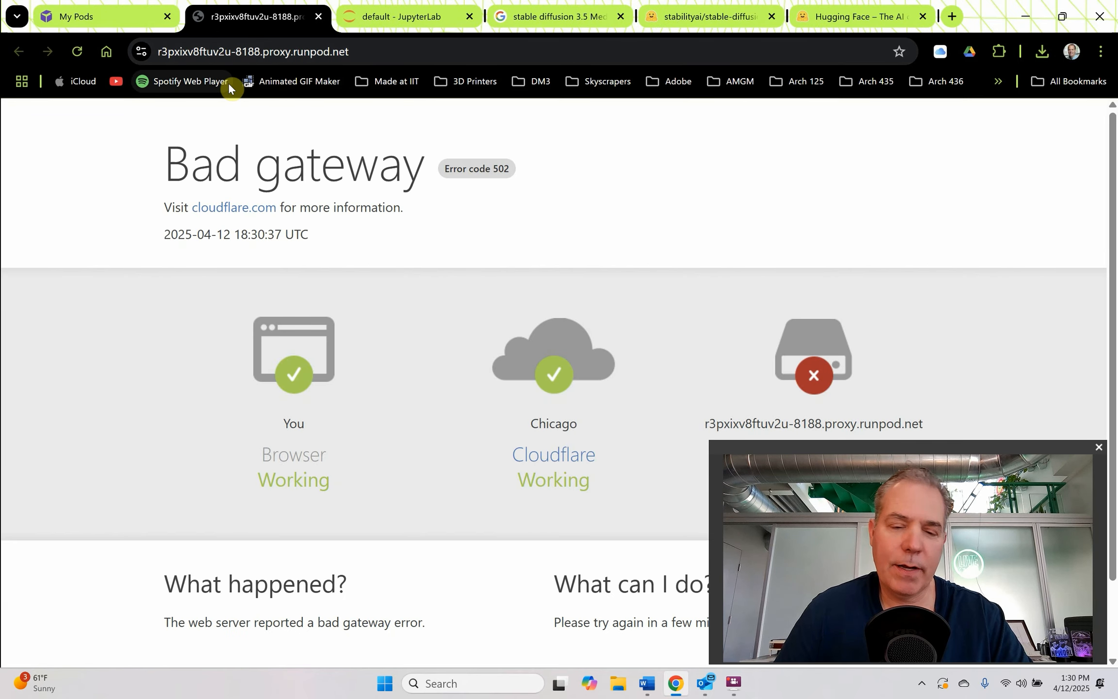
pyautogui.click(318, 19)
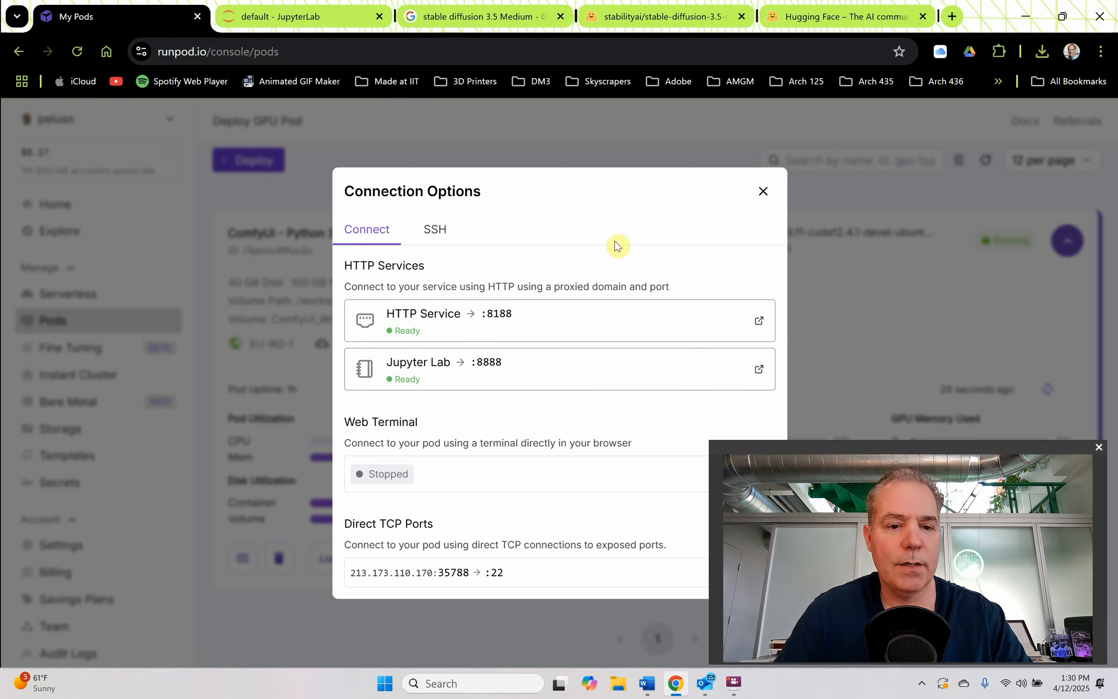
# - Try to start the ComfyUI server by running ./run_gpu.sh in a new JupyterLab terminal in the workspace folder
pyautogui.click(286, 17)
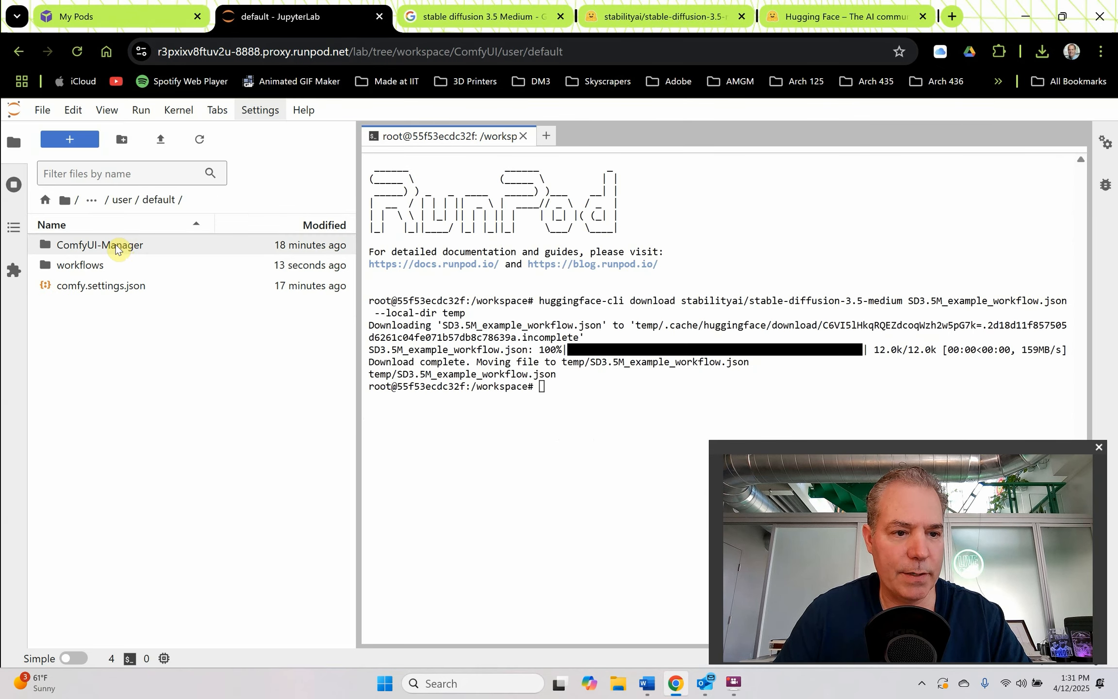
pyautogui.click(92, 201)
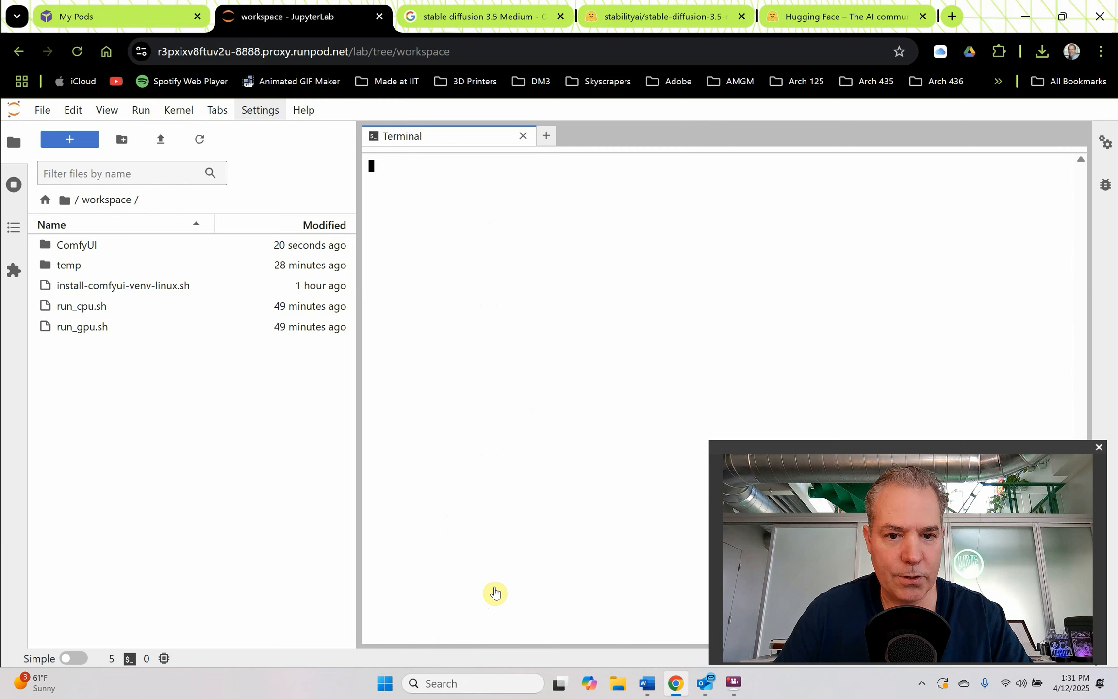
pyautogui.write('./r')
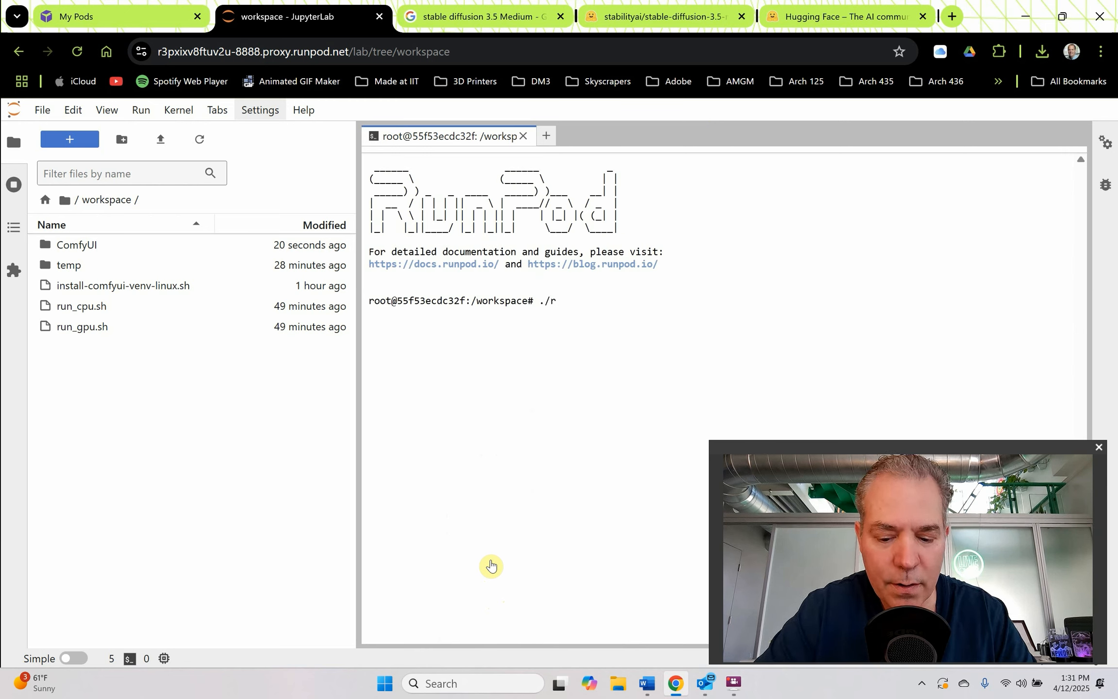
pyautogui.write('un_')
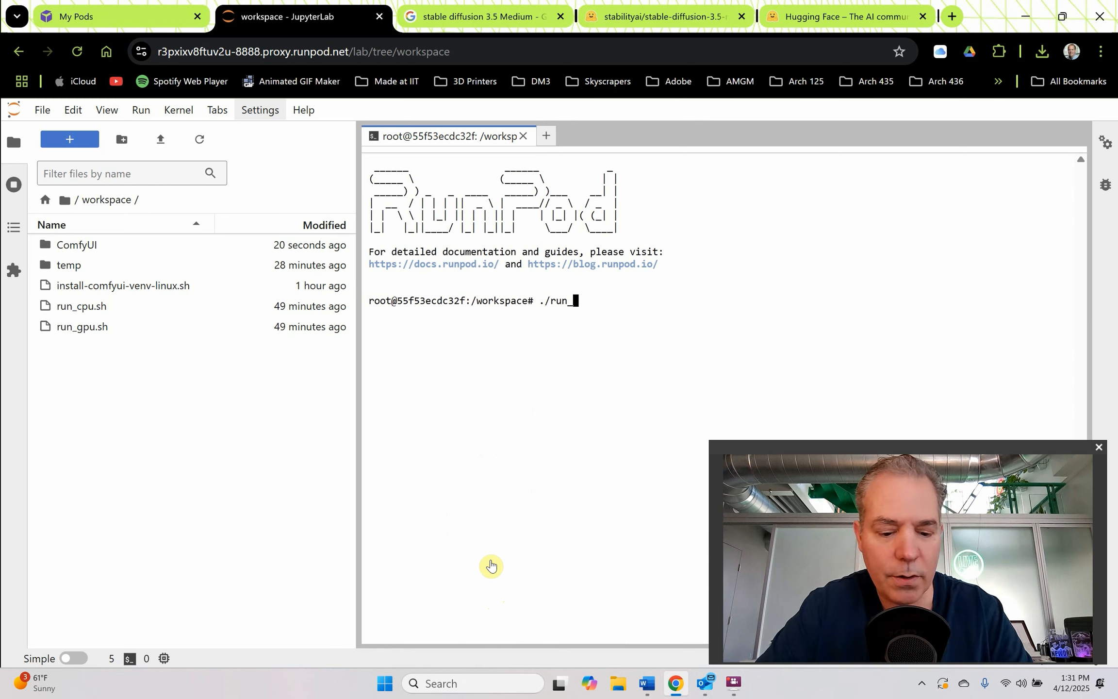
pyautogui.write('gp')
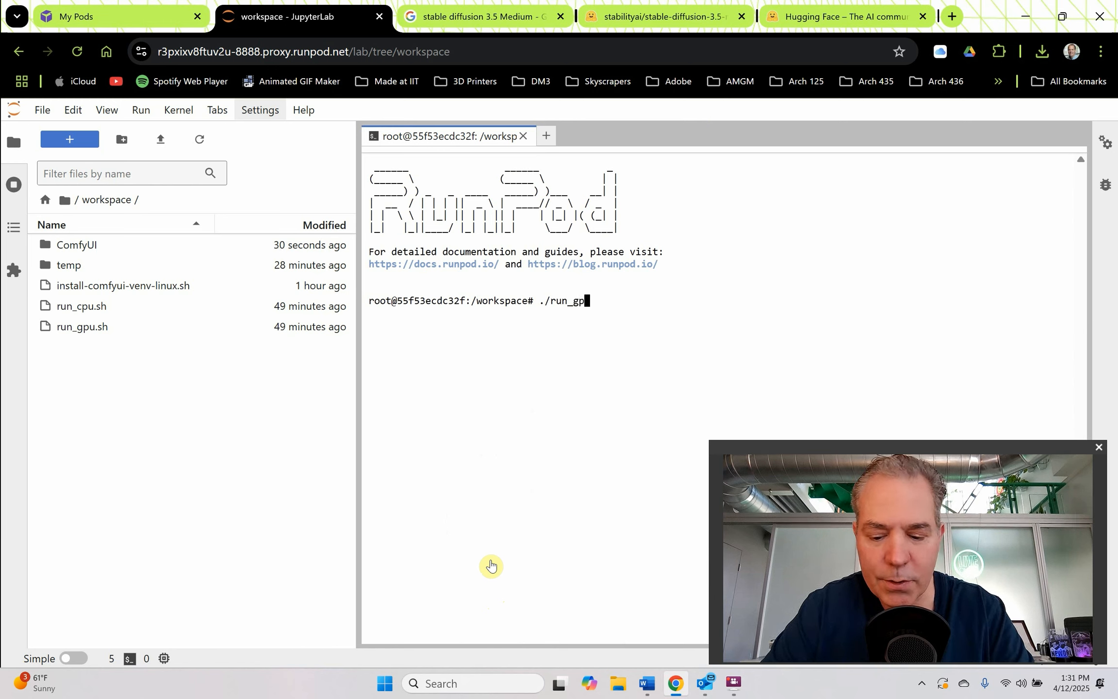
pyautogui.write('u.sh')
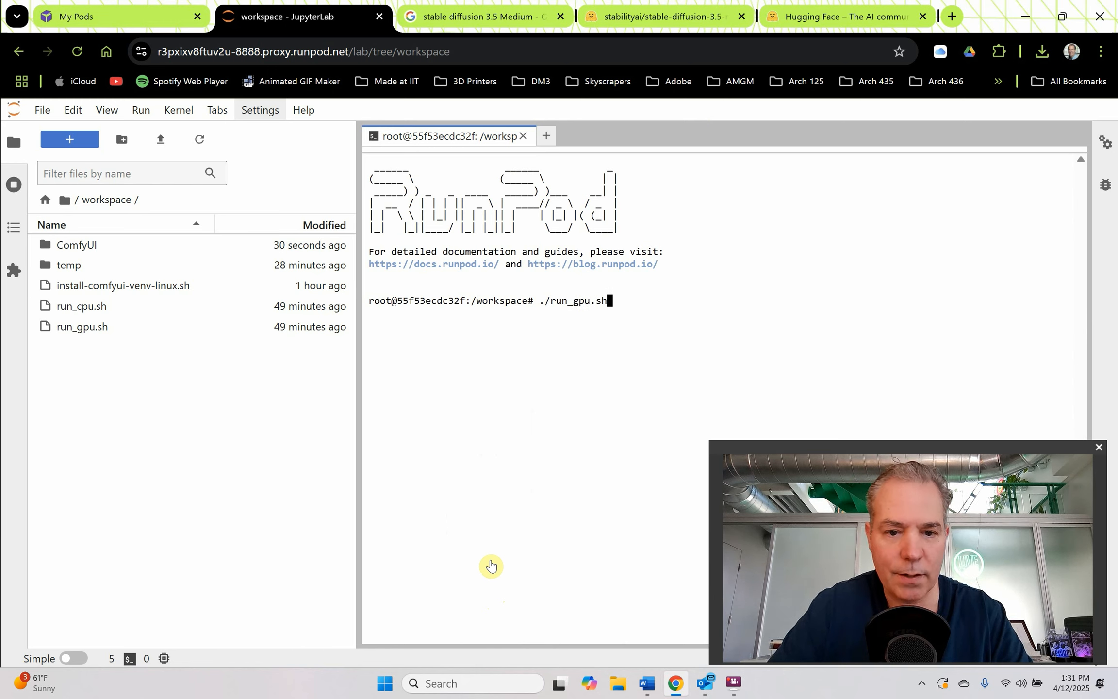
pyautogui.press('Return')
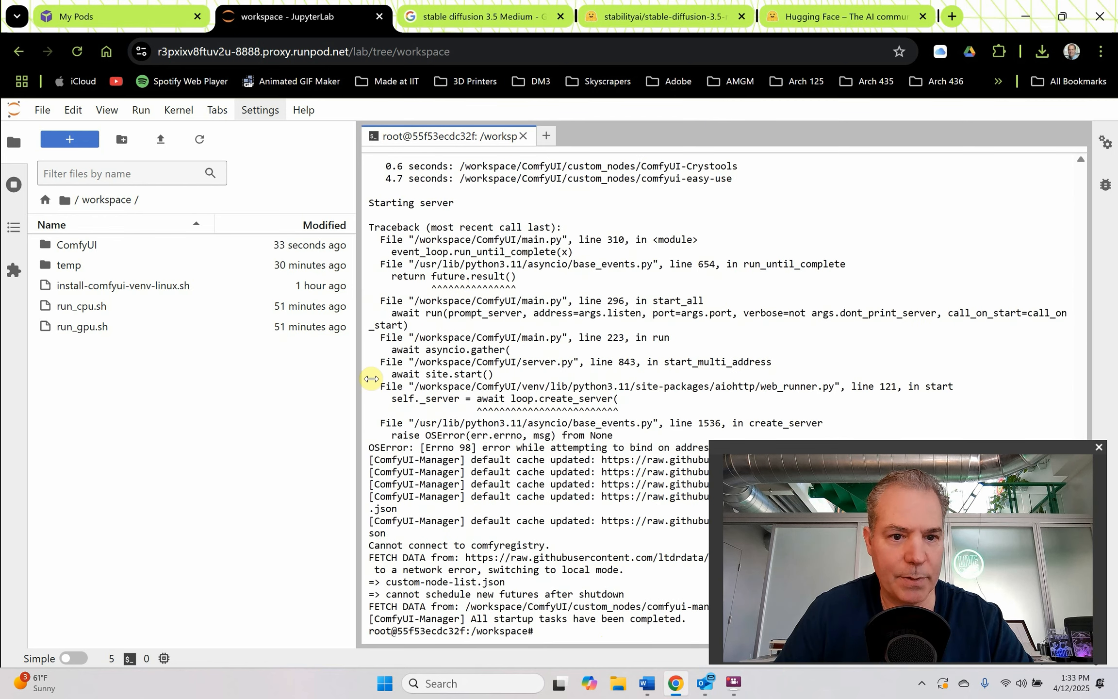
# - Reopen ComfyUI from the pod's HTTP service on port 8188 and place its browser tab after JupyterLab
pyautogui.click(170, 22)
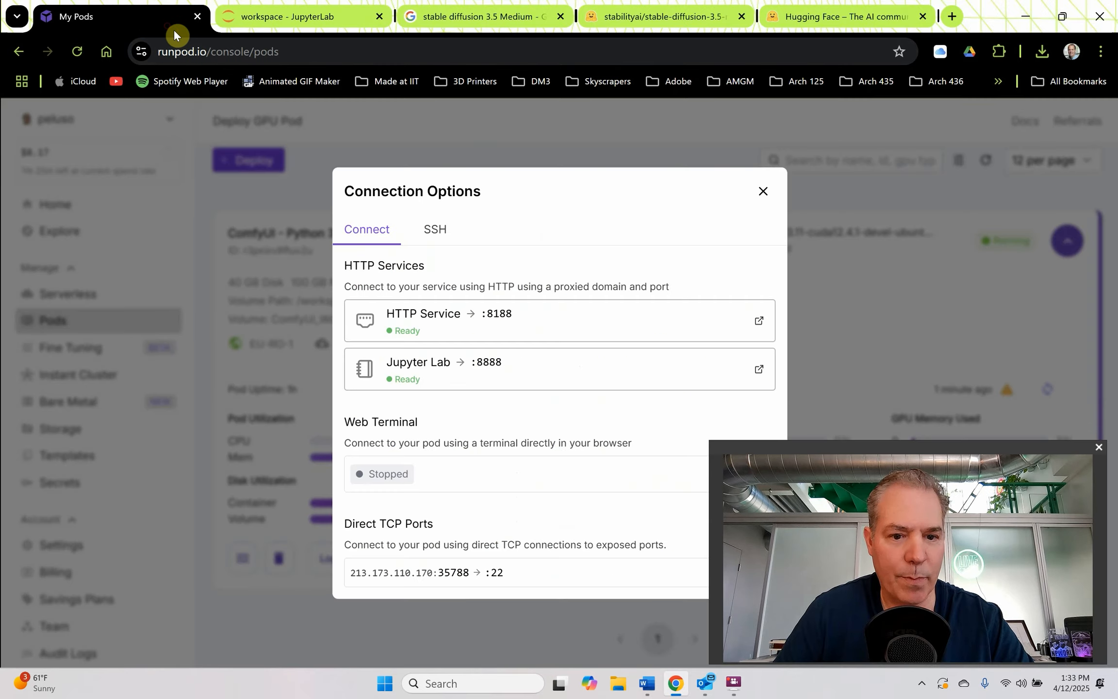
pyautogui.click(491, 323)
pyautogui.moveTo(230, 15); pyautogui.dragTo(366, 25)
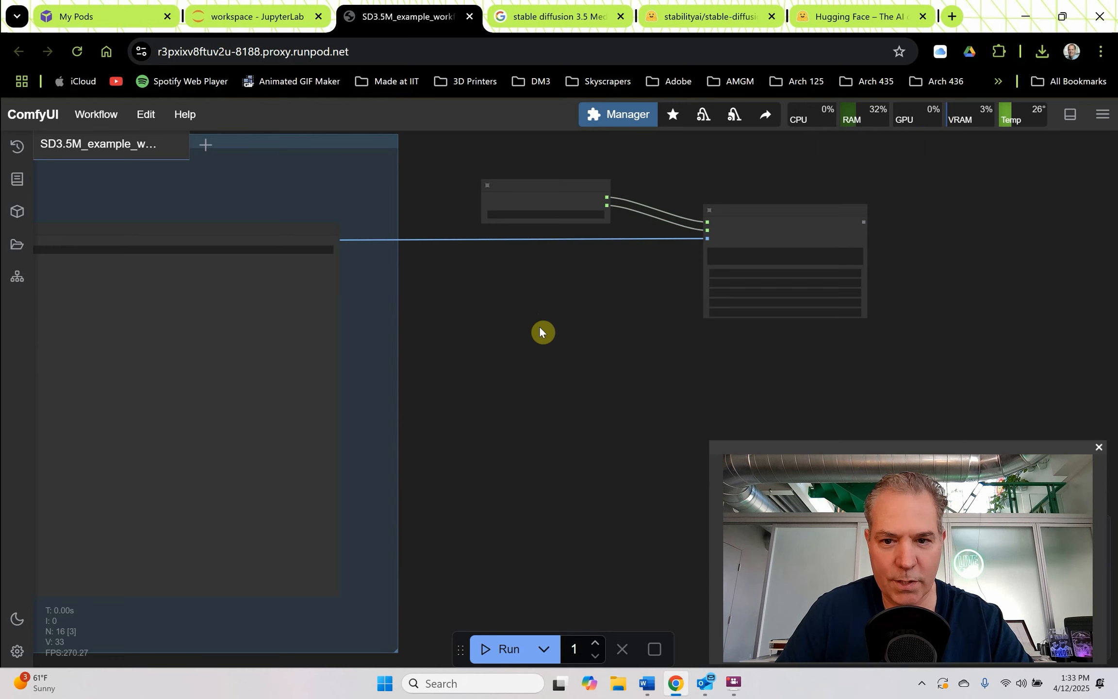
# - Add an EasyUse Show Any node beside Janus Image Understanding and connect the text output to its anything input
pyautogui.scroll(6, 640, 272)
pyautogui.moveTo(680, 260); pyautogui.dragTo(341, 362)
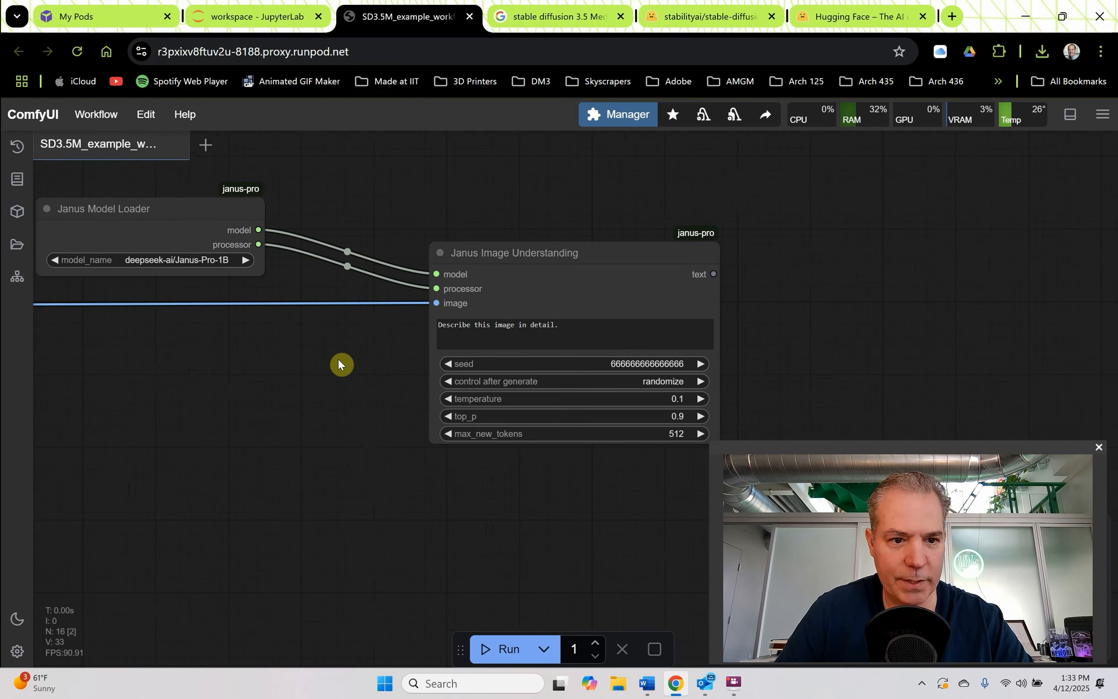
pyautogui.doubleClick(839, 258)
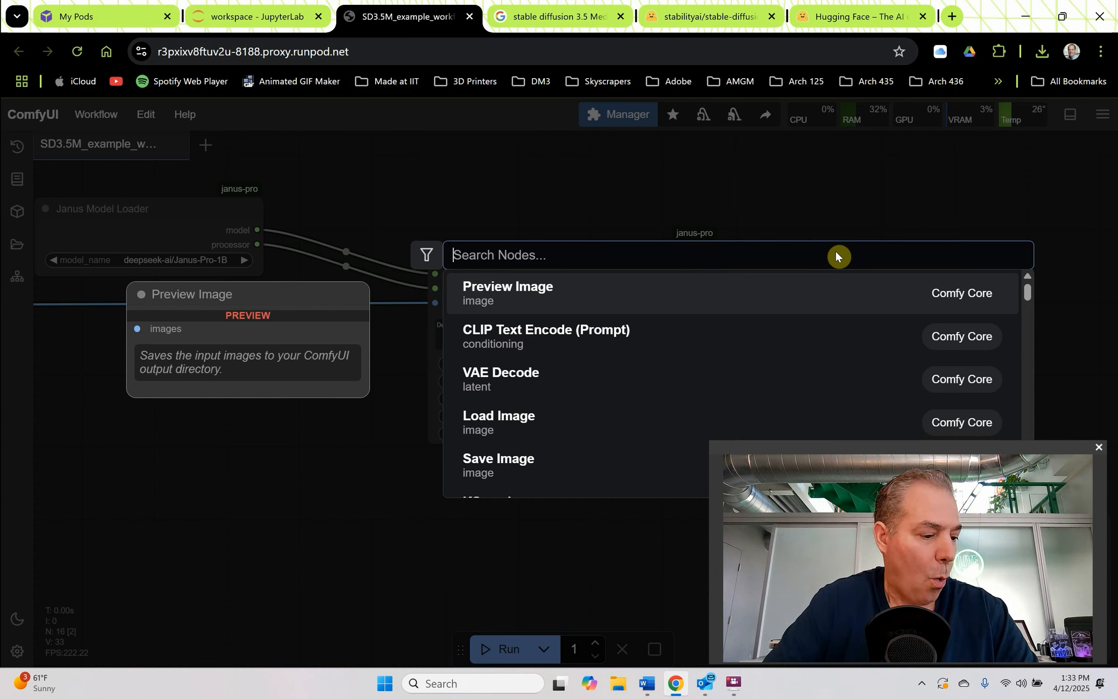
pyautogui.write('shaow')
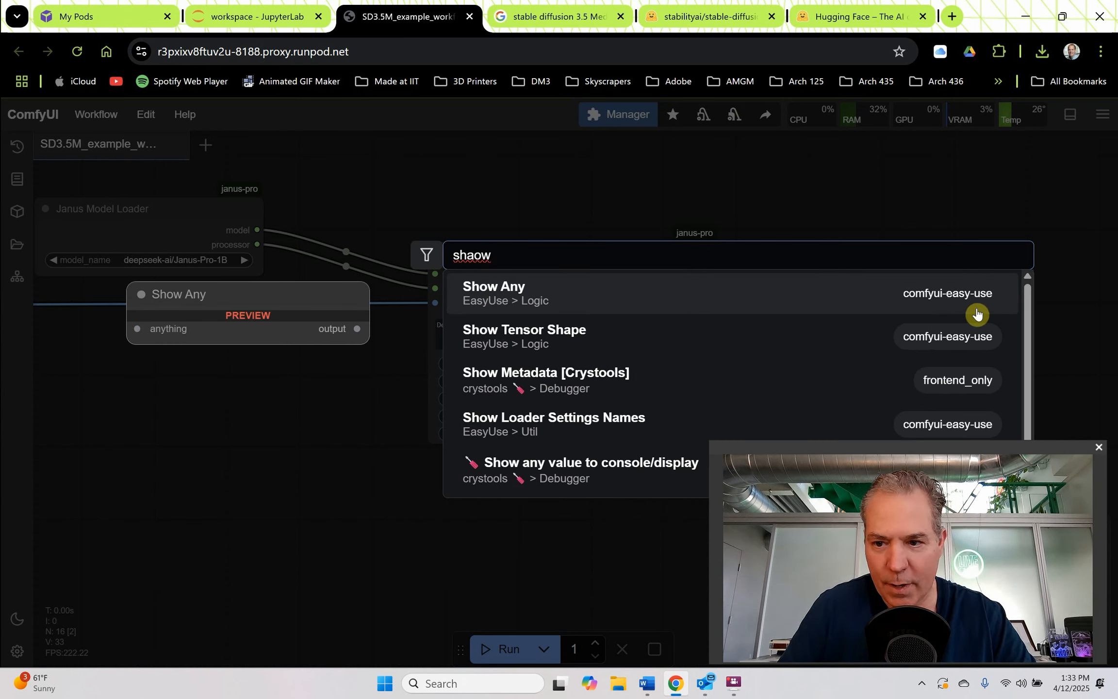
pyautogui.click(537, 295)
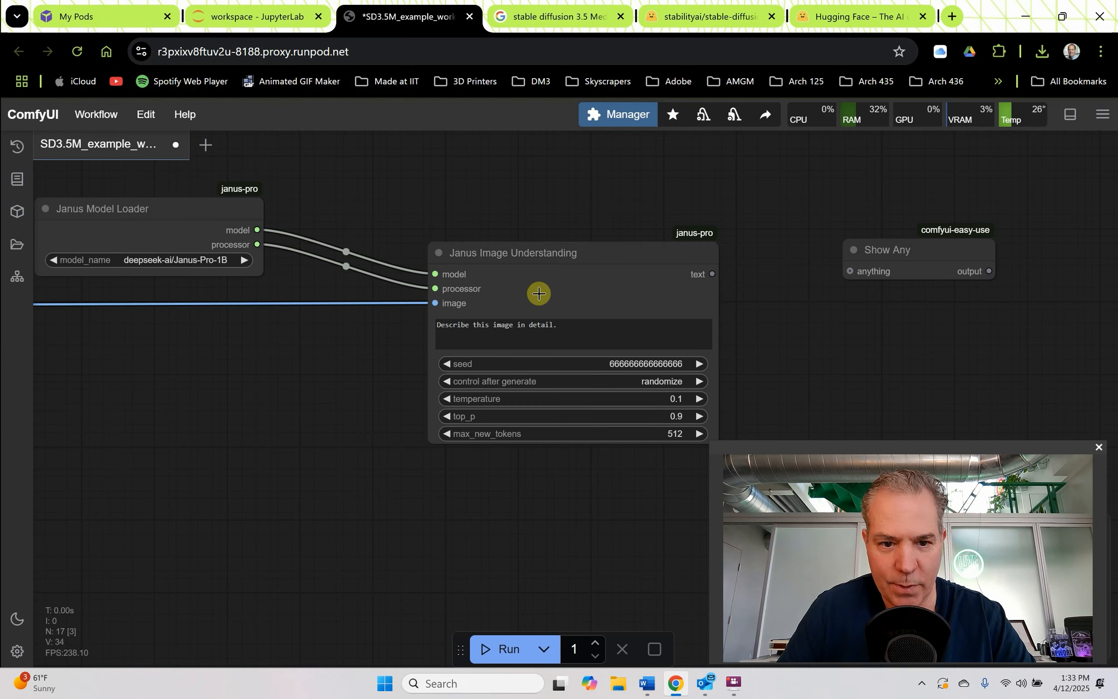
pyautogui.moveTo(717, 284); pyautogui.dragTo(855, 271)
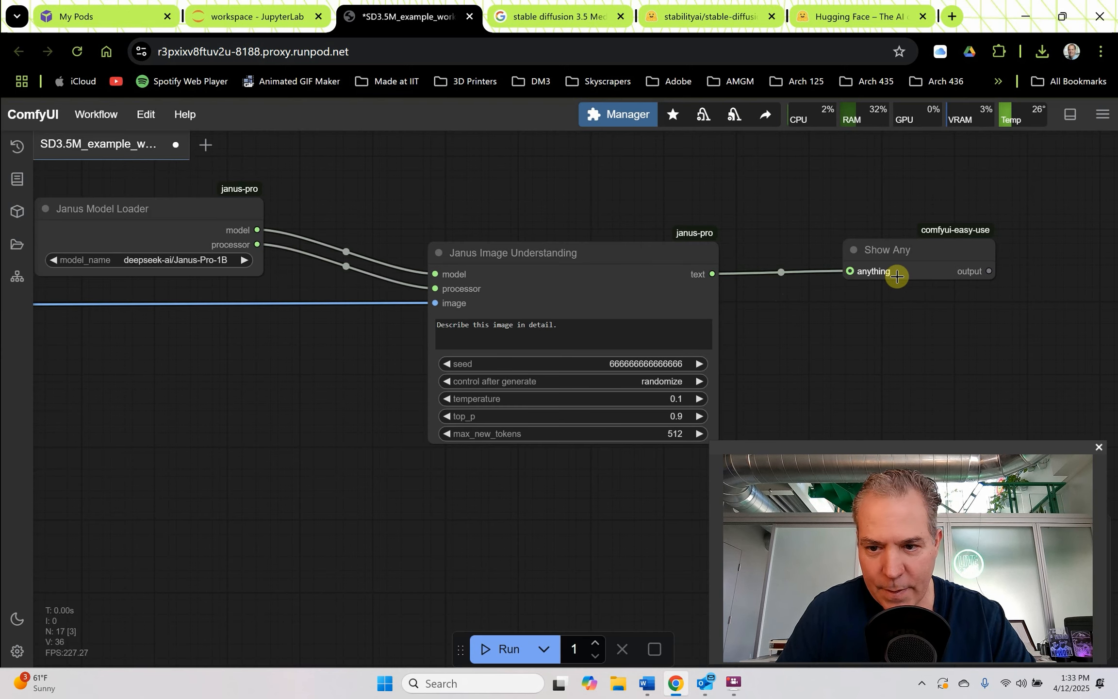
# - Review the Janus nodes and run the extended workflow
pyautogui.scroll(-5, 587, 303)
pyautogui.moveTo(414, 379); pyautogui.dragTo(463, 353)
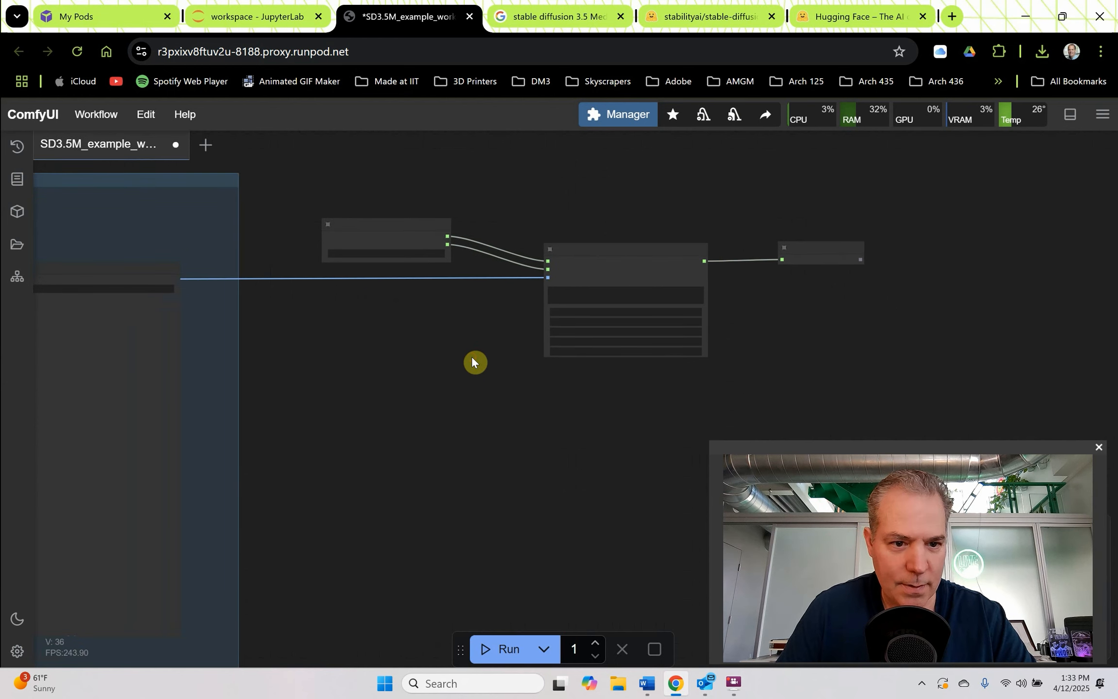
pyautogui.scroll(6, 604, 311)
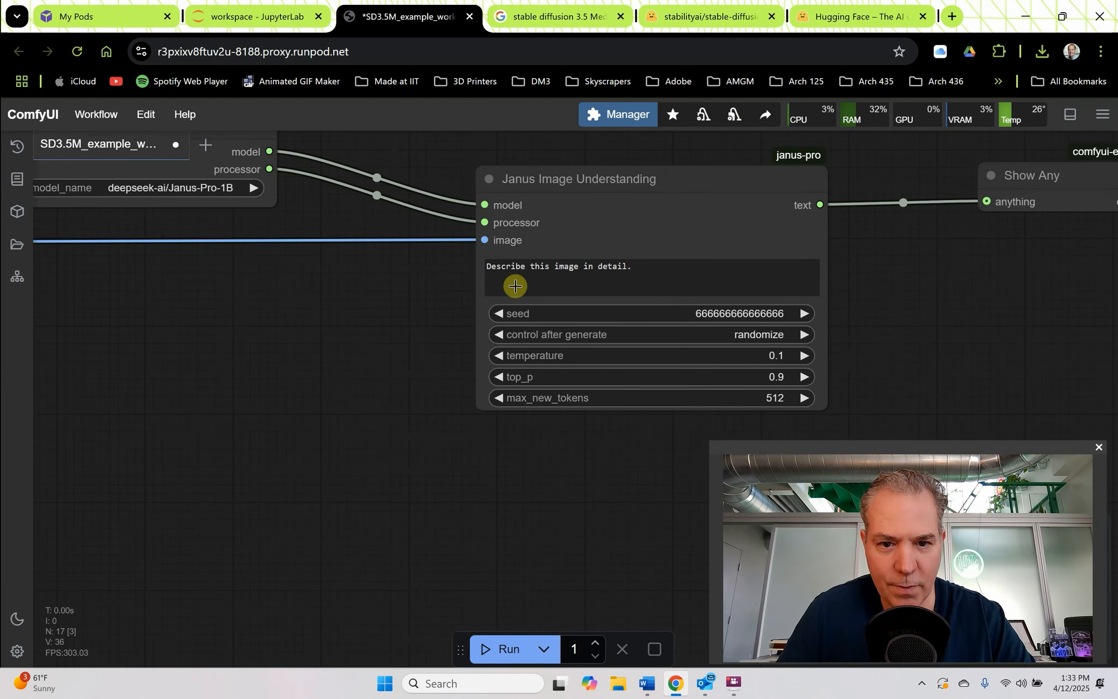
pyautogui.scroll(-5, 363, 334)
pyautogui.moveTo(320, 364); pyautogui.dragTo(553, 323)
pyautogui.scroll(-12, 835, 290)
pyautogui.hotkey('ctrl', 'Return')
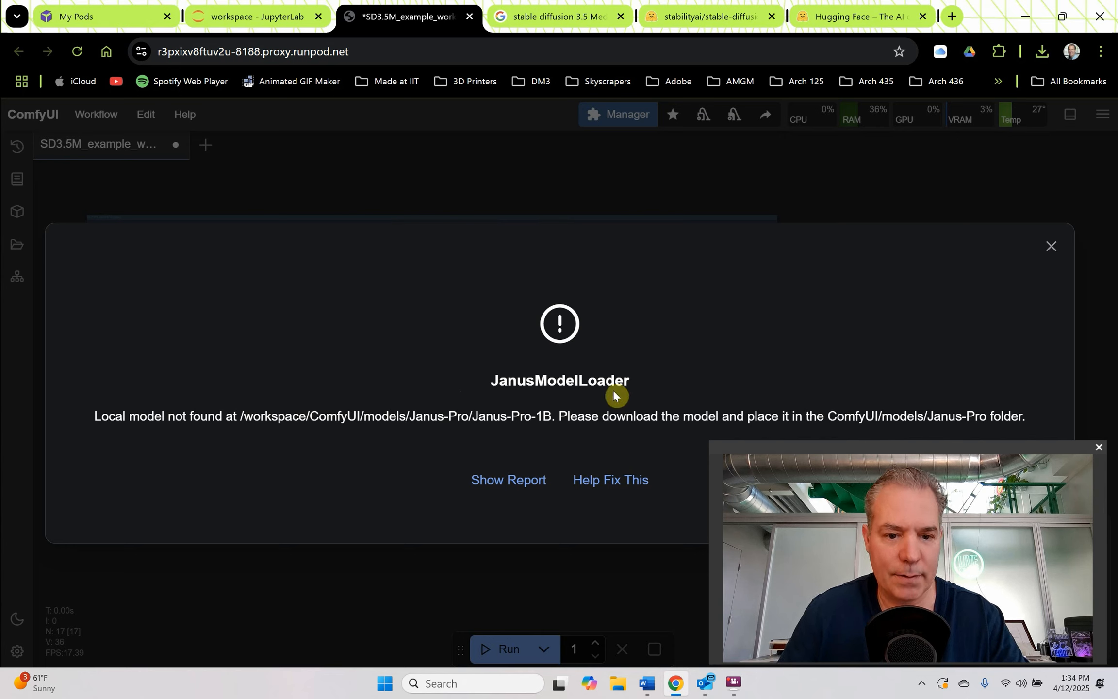
# - Copy the missing model path "Janus-Pro/Janus-Pro-1B" from the error and search for it in ComfyUI's Model Manager
pyautogui.moveTo(407, 413); pyautogui.dragTo(509, 418)
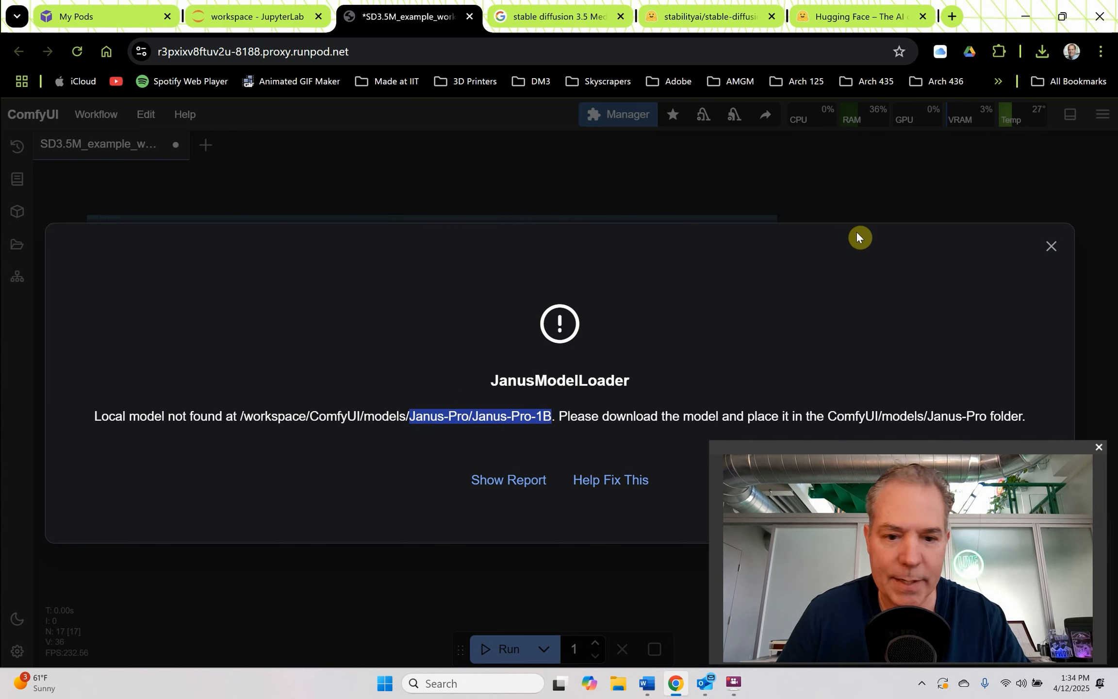
pyautogui.click(1051, 247)
pyautogui.click(621, 114)
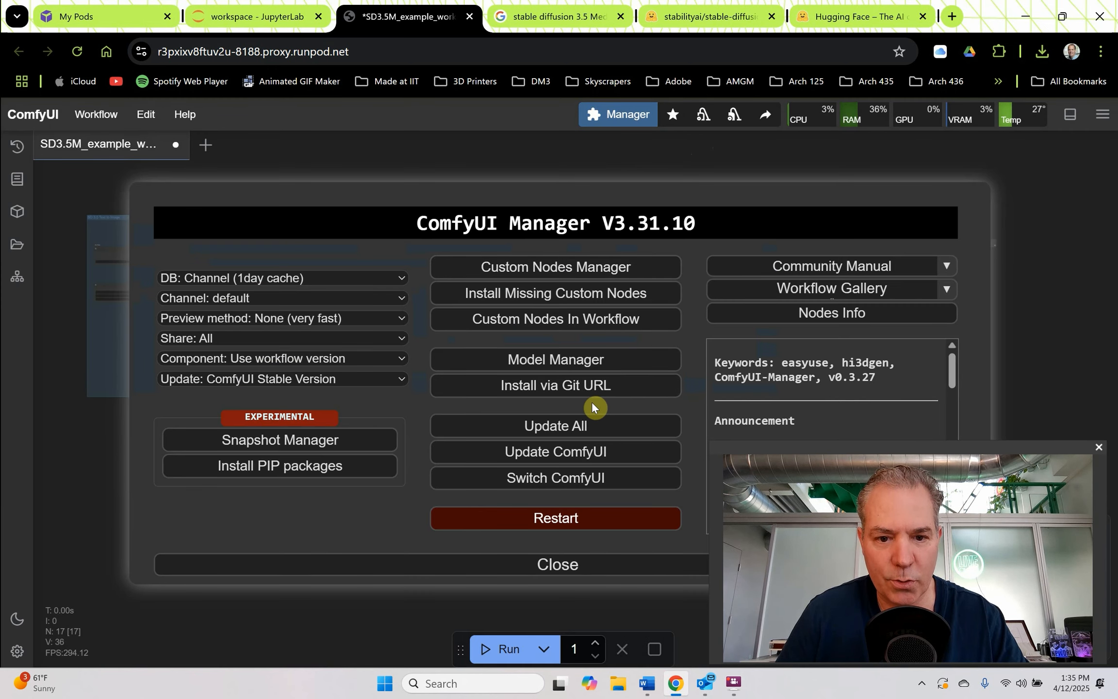
pyautogui.click(567, 365)
pyautogui.click(594, 194)
pyautogui.write('Janus-Pro/Janus-Pro-1B')
# - Shorten the model search to "Janus-Pro-1B" and install the deepseek-ai/Janus-Pro-1B model
pyautogui.click(639, 193)
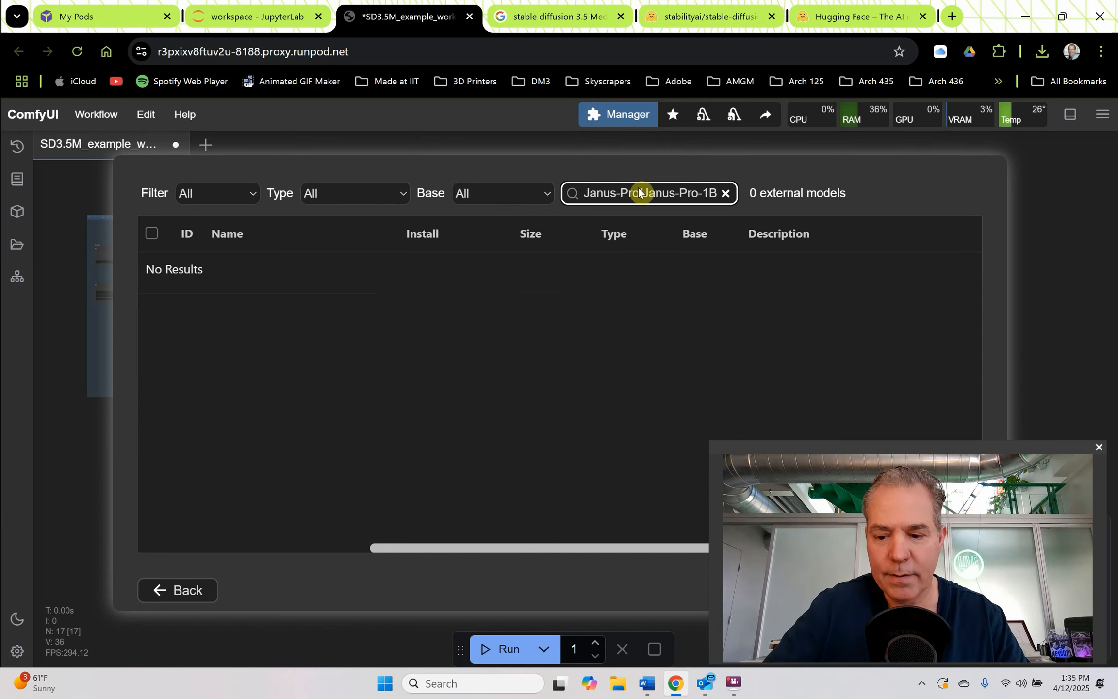
pyautogui.press('BackSpace')
pyautogui.press('BackSpace')
pyautogui.press('BackSpace')
pyautogui.press('BackSpace')
pyautogui.press('BackSpace')
pyautogui.press('BackSpace')
pyautogui.press('BackSpace')
pyautogui.press('BackSpace')
pyautogui.press('BackSpace')
pyautogui.press('BackSpace')
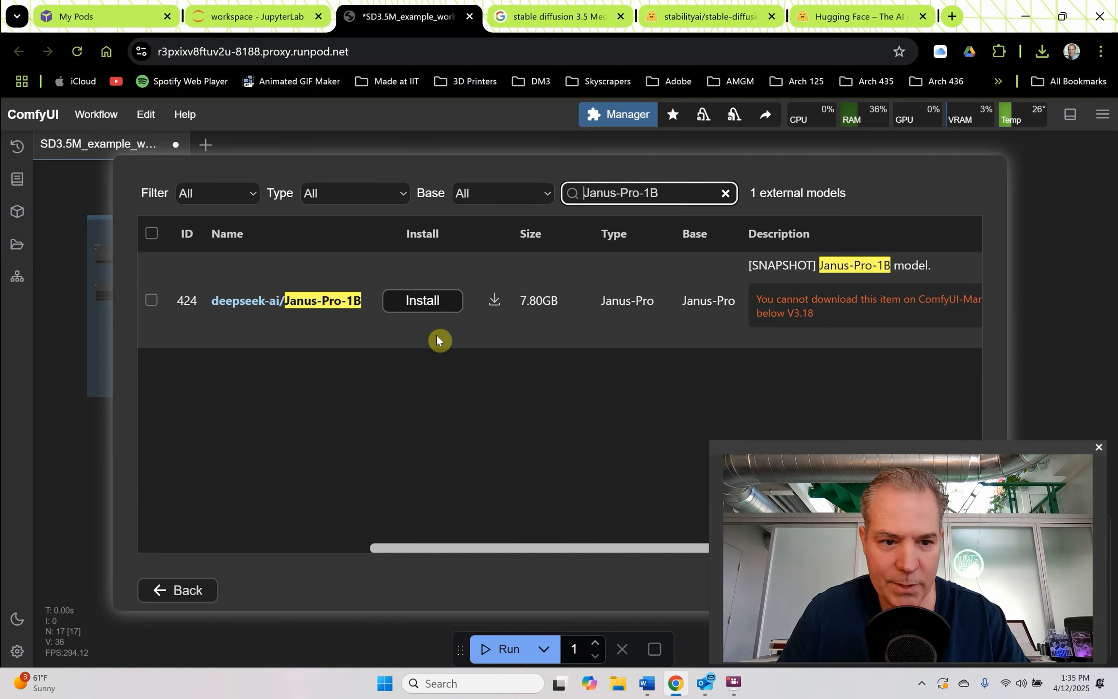
pyautogui.click(417, 306)
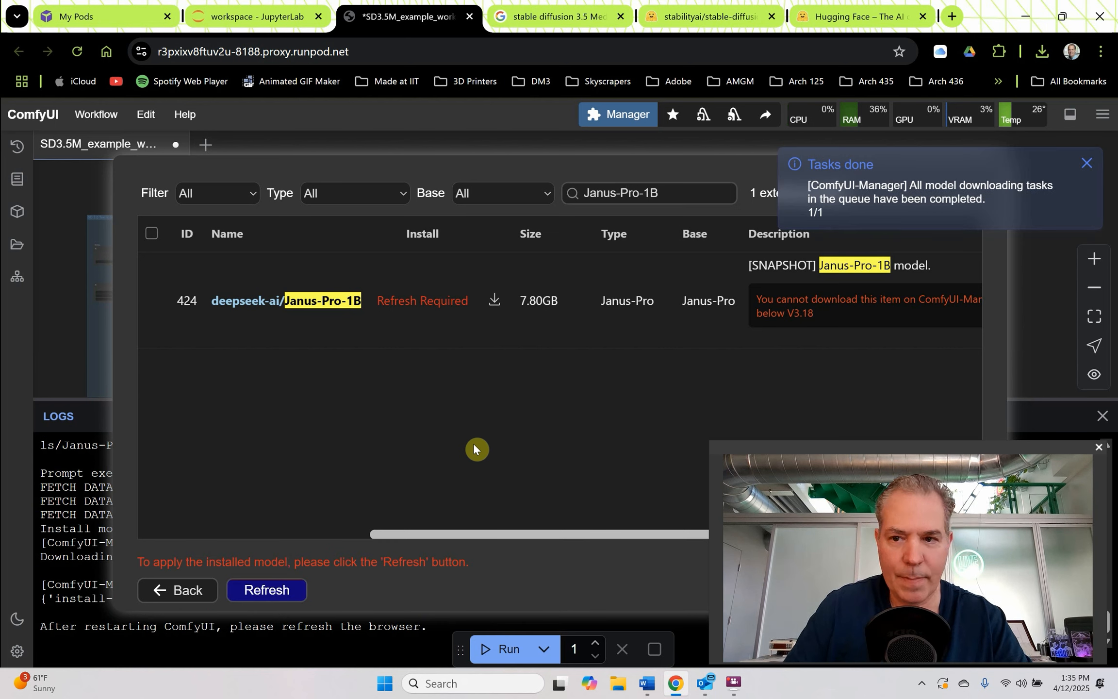
# - Refresh ComfyUI to apply the installed model, and close the manager and the logs
pyautogui.click(260, 595)
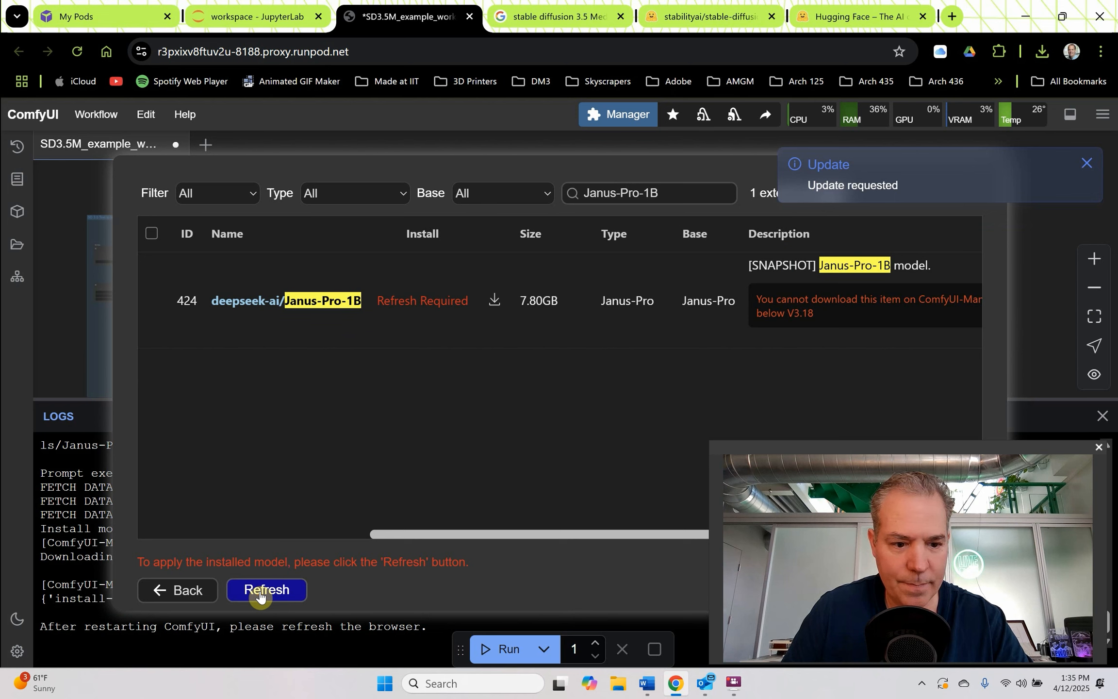
pyautogui.click(185, 590)
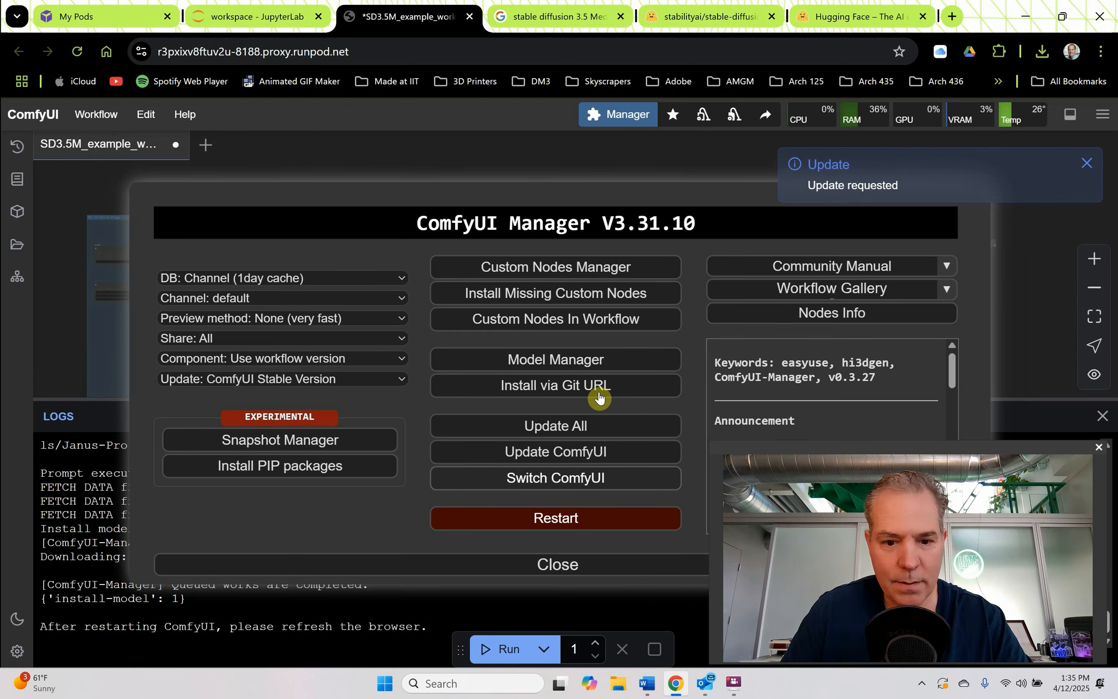
pyautogui.click(541, 567)
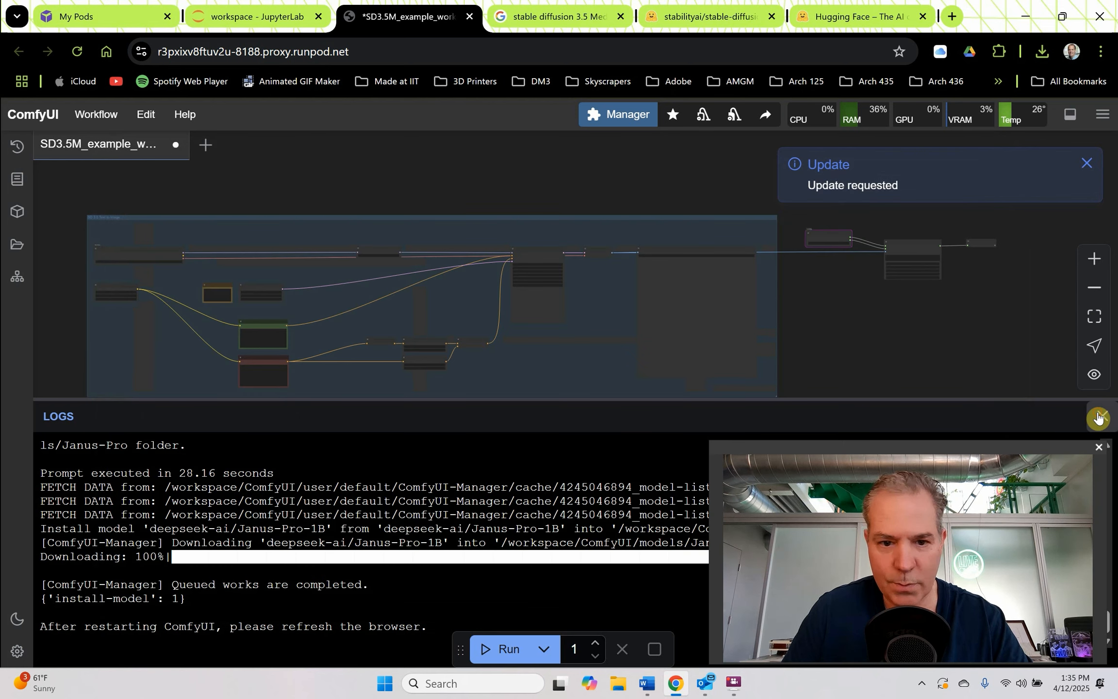
pyautogui.click(1102, 416)
# - Select deepseek-ai/Janus-Pro-1B as the model name in the Janus Model Loader
pyautogui.scroll(4, 897, 300)
pyautogui.scroll(6, 759, 368)
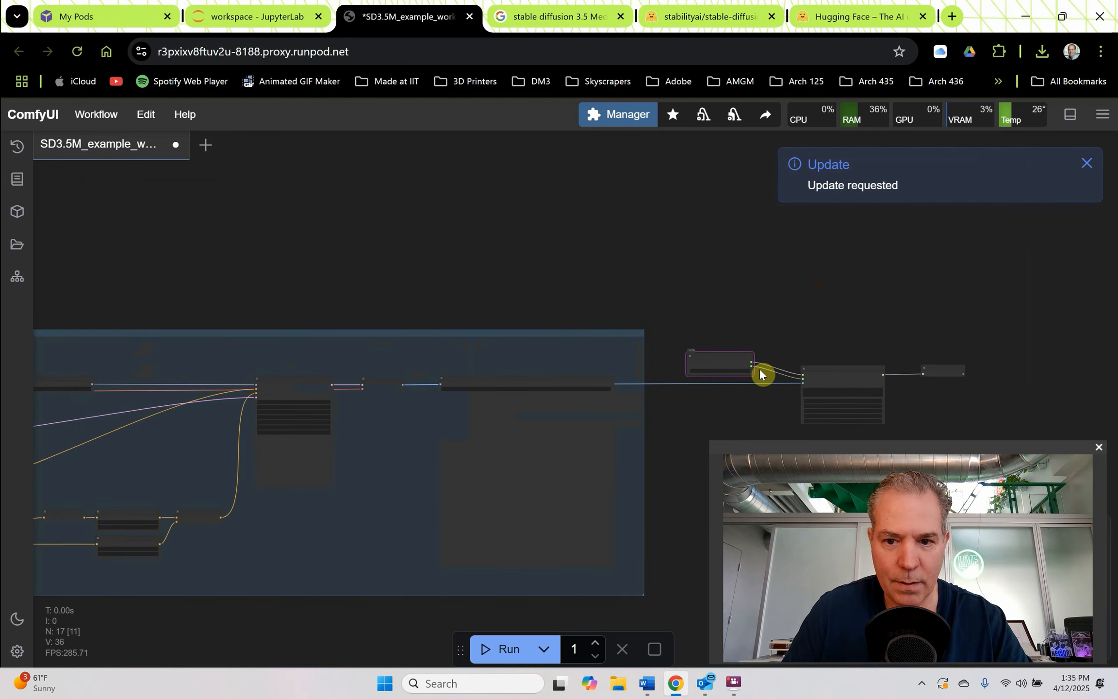
pyautogui.scroll(4, 711, 269)
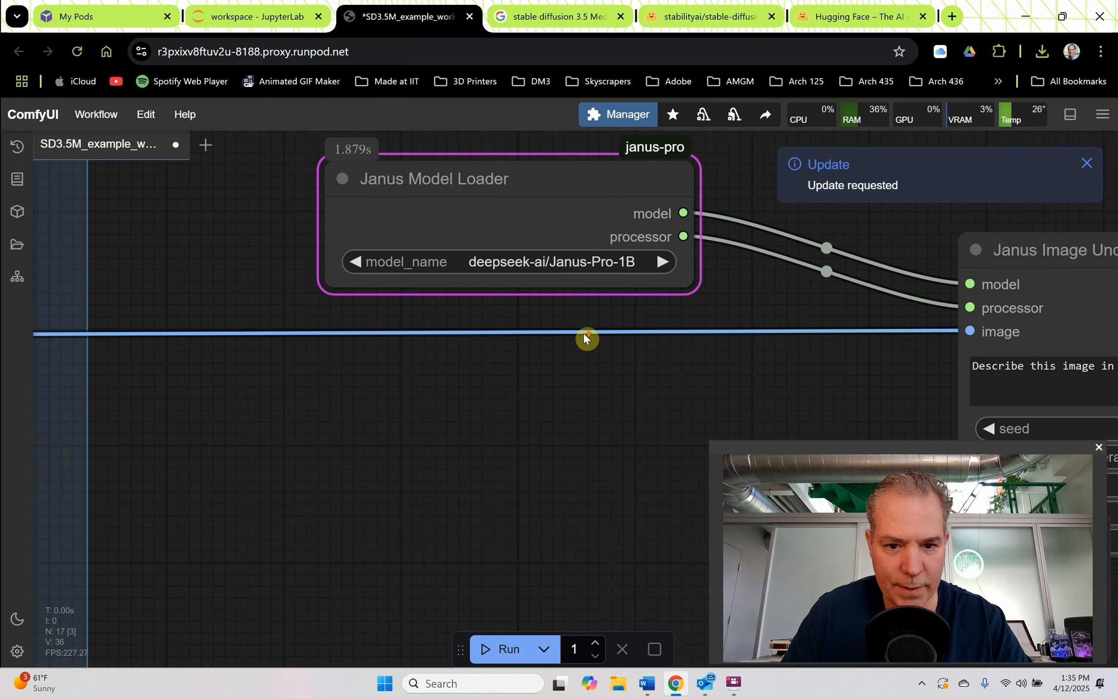
pyautogui.click(553, 261)
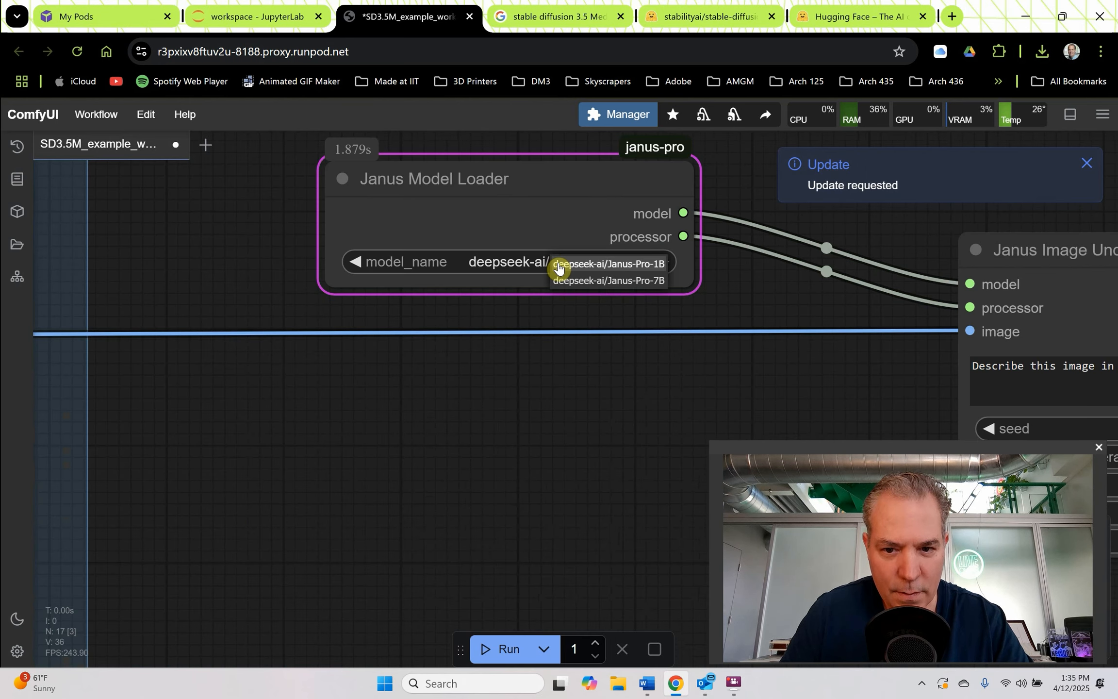
pyautogui.click(579, 265)
pyautogui.moveTo(558, 372); pyautogui.dragTo(503, 409)
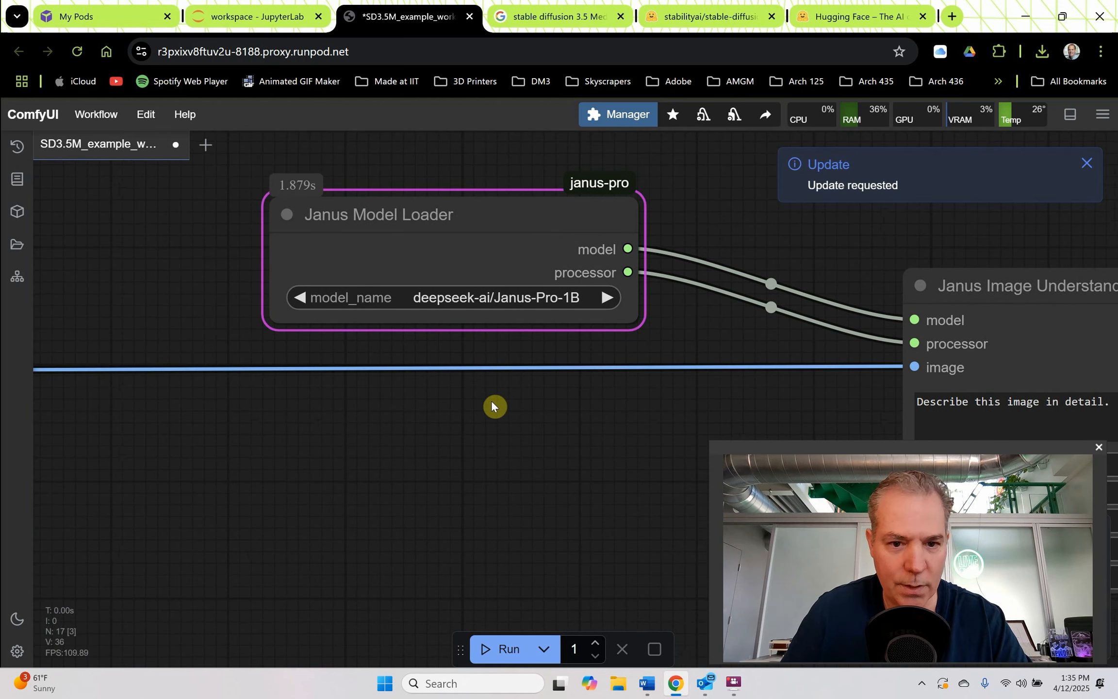
# - Run the workflow again with the installed Janus model and follow its execution to the KSampler node
pyautogui.hotkey('ctrl', 'Return')
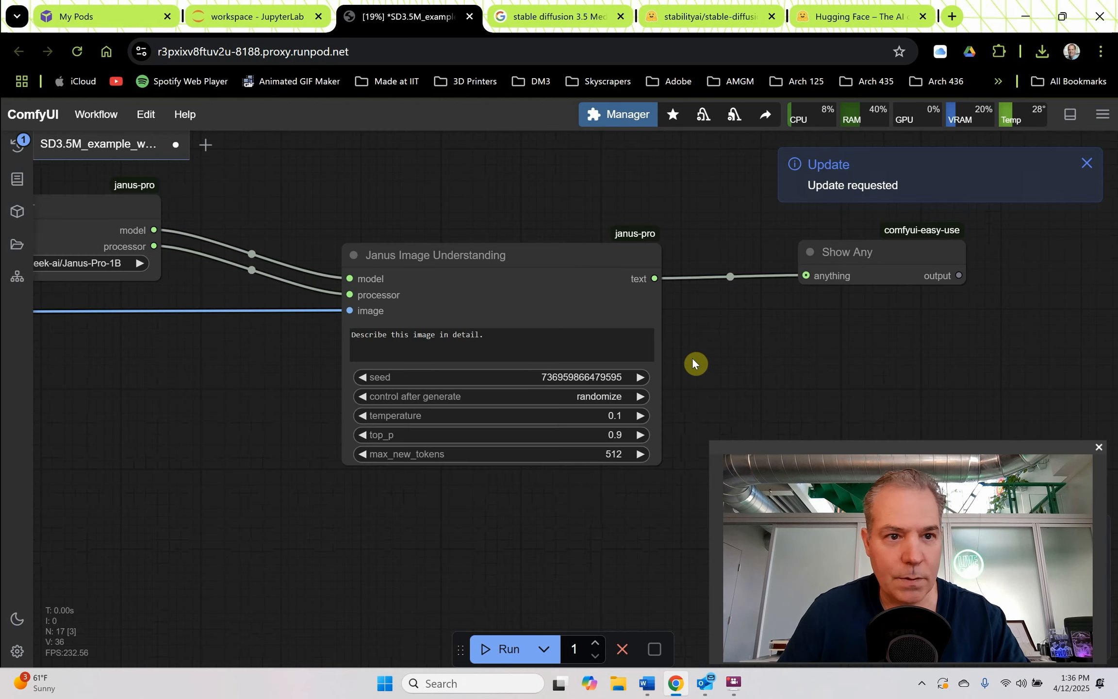
pyautogui.scroll(-10, 694, 363)
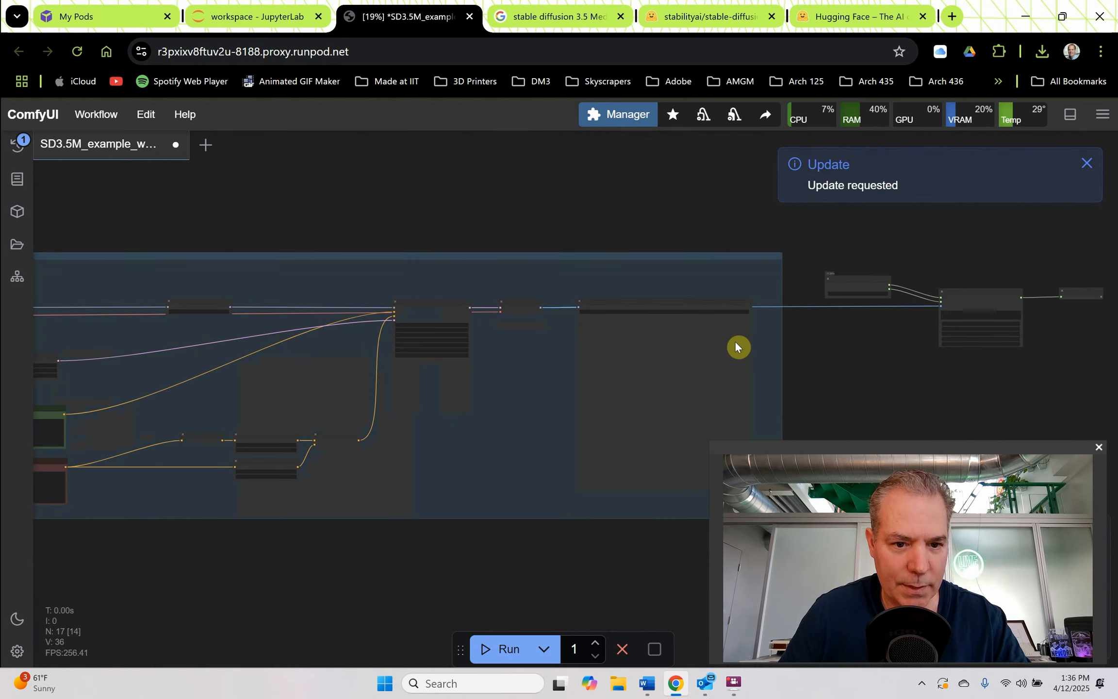
pyautogui.scroll(9, 480, 315)
pyautogui.scroll(-12, 482, 314)
pyautogui.scroll(18, 362, 354)
pyautogui.scroll(-6, 259, 329)
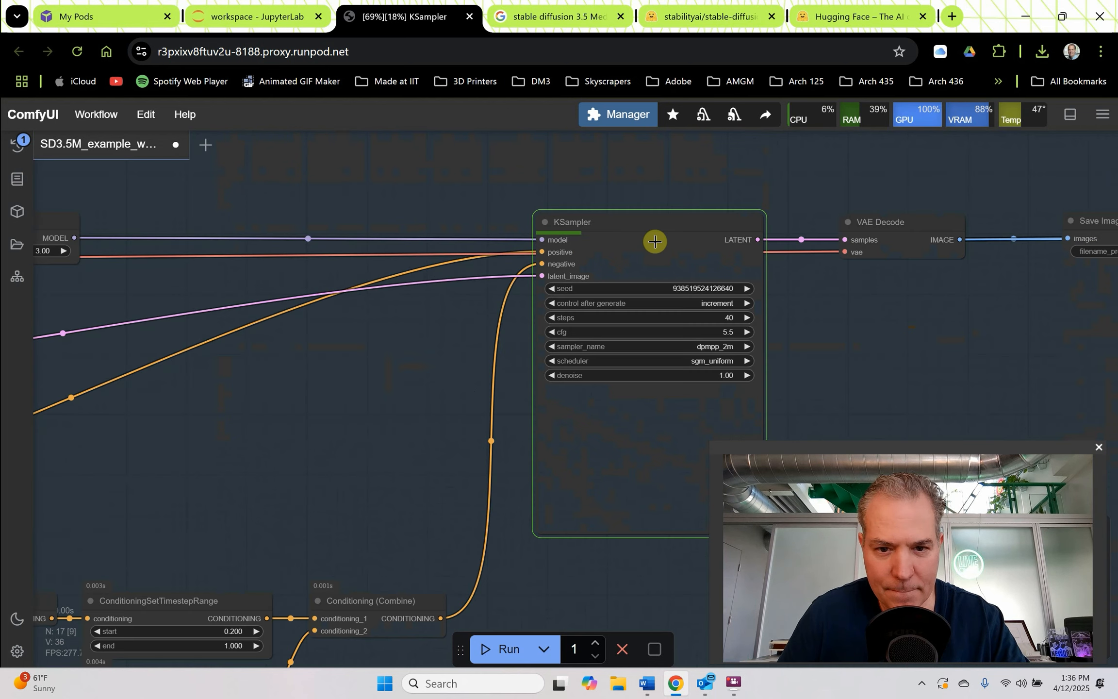
# - Follow the workflow run from the KSampler to the Janus nodes and examine the generated image in the Save Image node
pyautogui.scroll(-8, 647, 245)
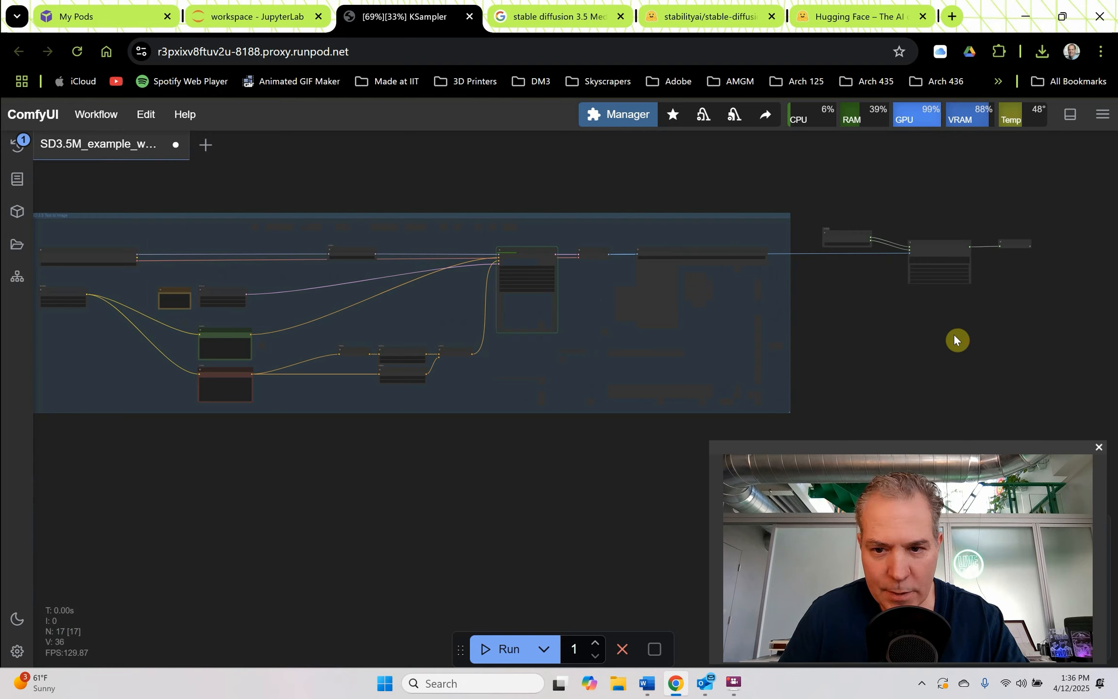
pyautogui.moveTo(844, 336); pyautogui.dragTo(720, 332)
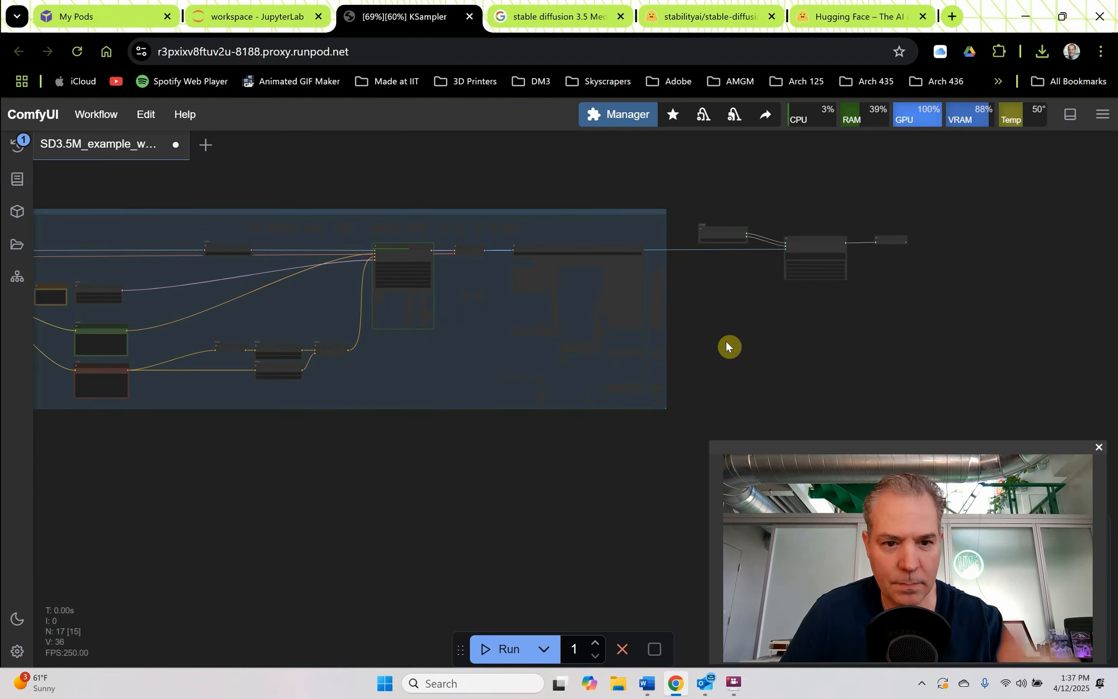
pyautogui.scroll(4, 480, 237)
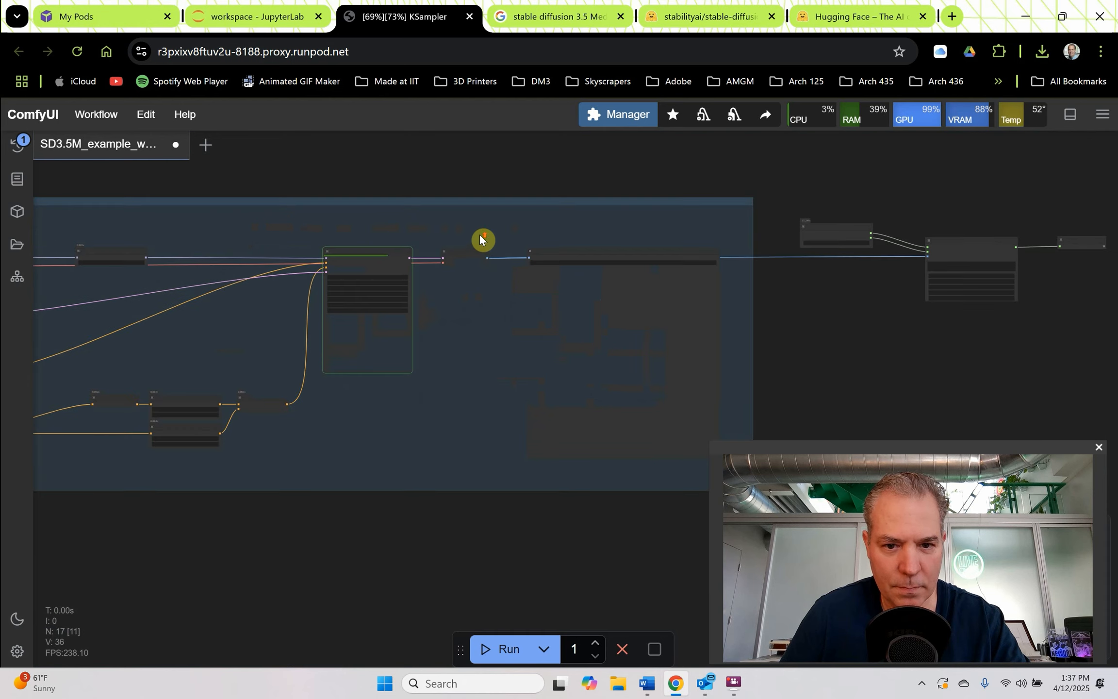
pyautogui.scroll(3, 480, 239)
pyautogui.moveTo(900, 317); pyautogui.dragTo(791, 290)
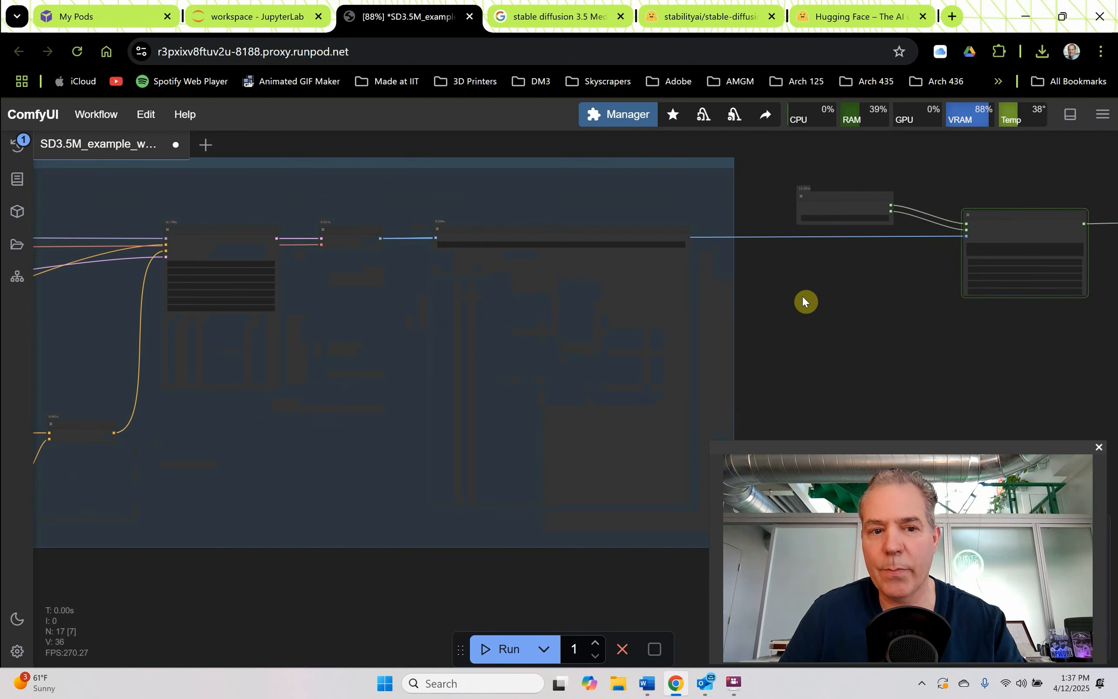
pyautogui.moveTo(795, 311); pyautogui.dragTo(731, 300)
pyautogui.scroll(2, 529, 444)
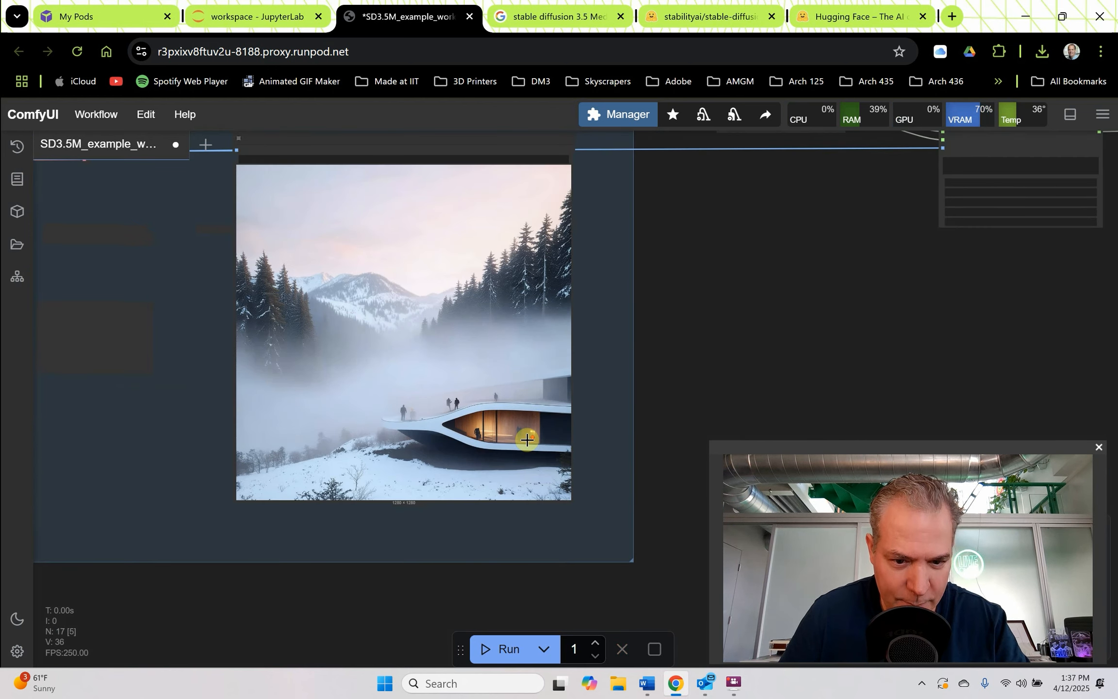
# - Enlarge the Show Any node so its whole image description can be read, and review the text
pyautogui.scroll(-4, 522, 438)
pyautogui.moveTo(751, 382); pyautogui.dragTo(651, 349)
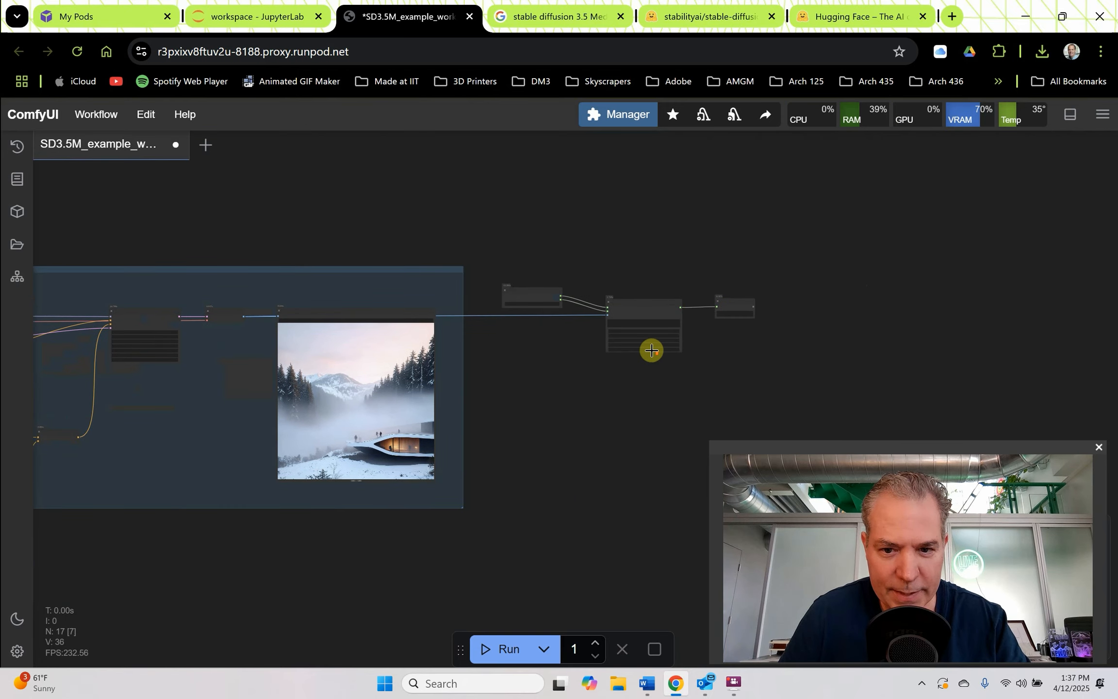
pyautogui.scroll(8, 651, 349)
pyautogui.moveTo(821, 352); pyautogui.dragTo(692, 342)
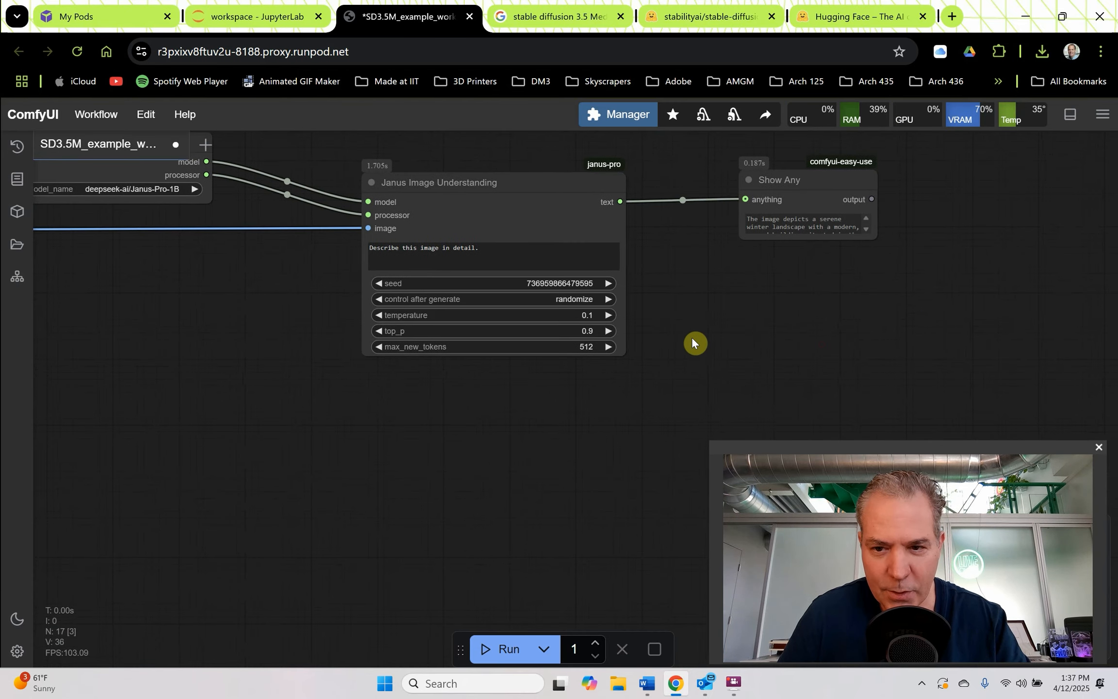
pyautogui.moveTo(876, 238); pyautogui.dragTo(951, 378)
pyautogui.scroll(-2, 793, 401)
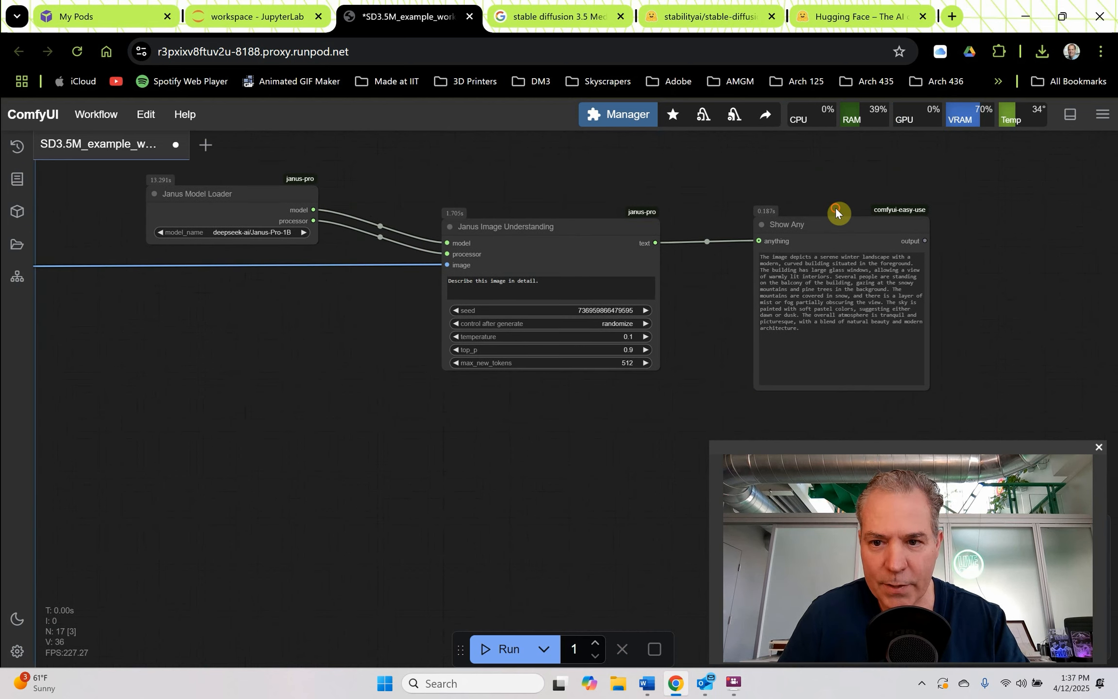
pyautogui.moveTo(835, 208); pyautogui.dragTo(846, 235)
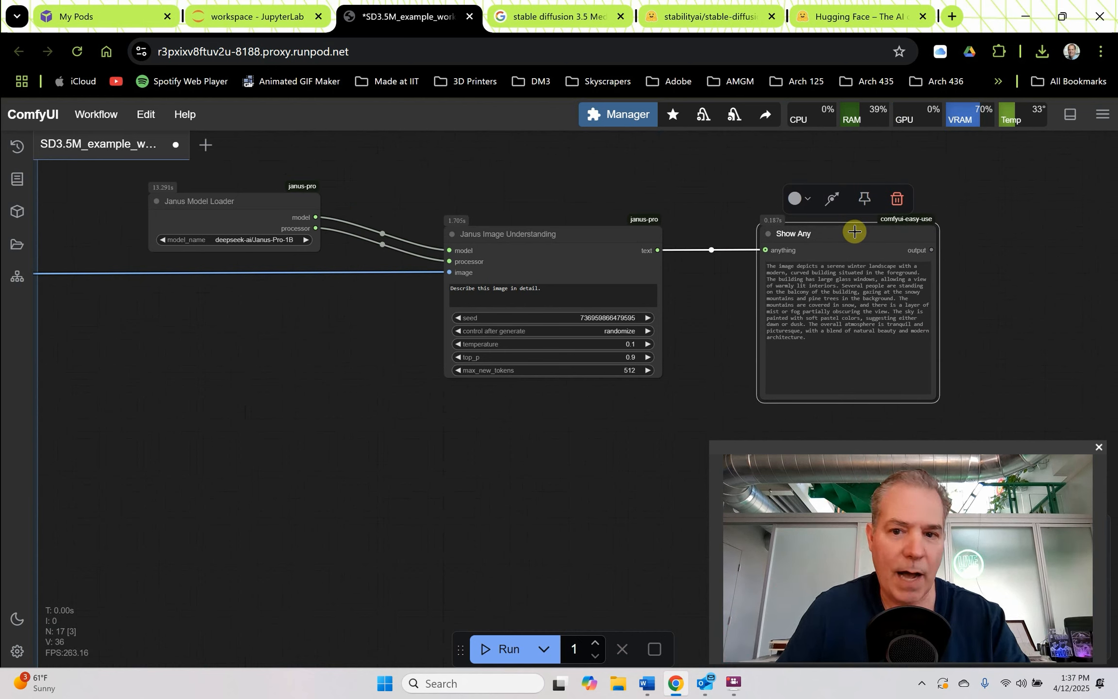
pyautogui.scroll(1, 701, 319)
pyautogui.moveTo(727, 373); pyautogui.dragTo(571, 372)
pyautogui.scroll(-3, 504, 374)
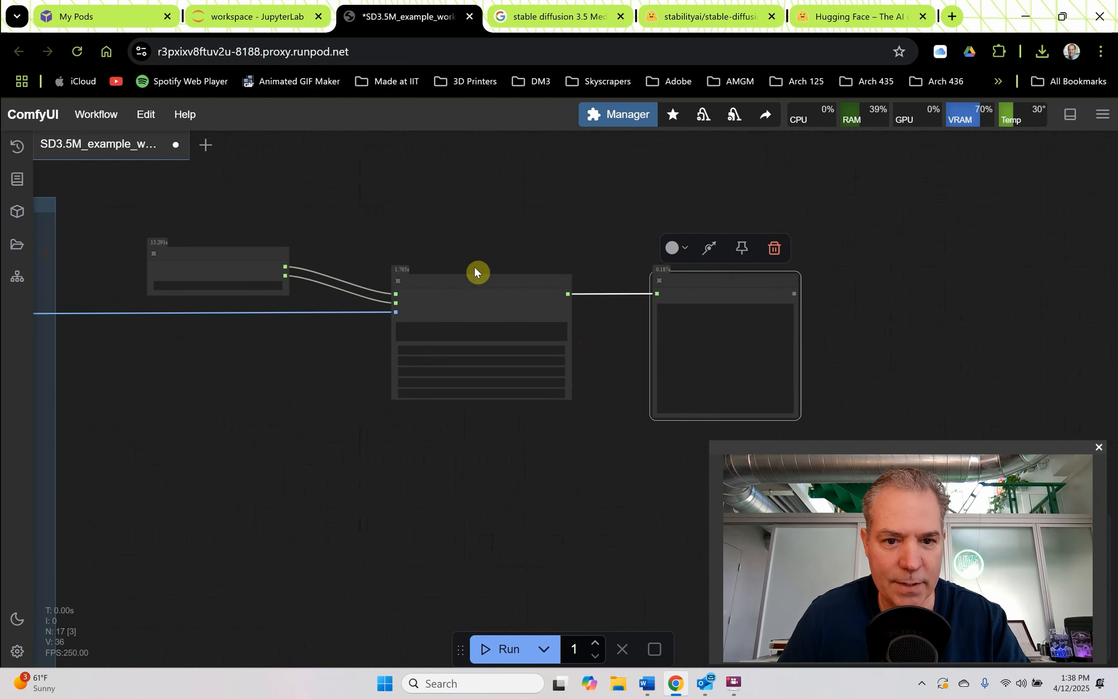
# - Add a new group and stretch it around the Janus Model Loader, Janus Image Understanding and Show Any nodes
pyautogui.rightClick(438, 227)
pyautogui.scroll(-18, 776, 320)
pyautogui.moveTo(558, 437); pyautogui.dragTo(640, 334)
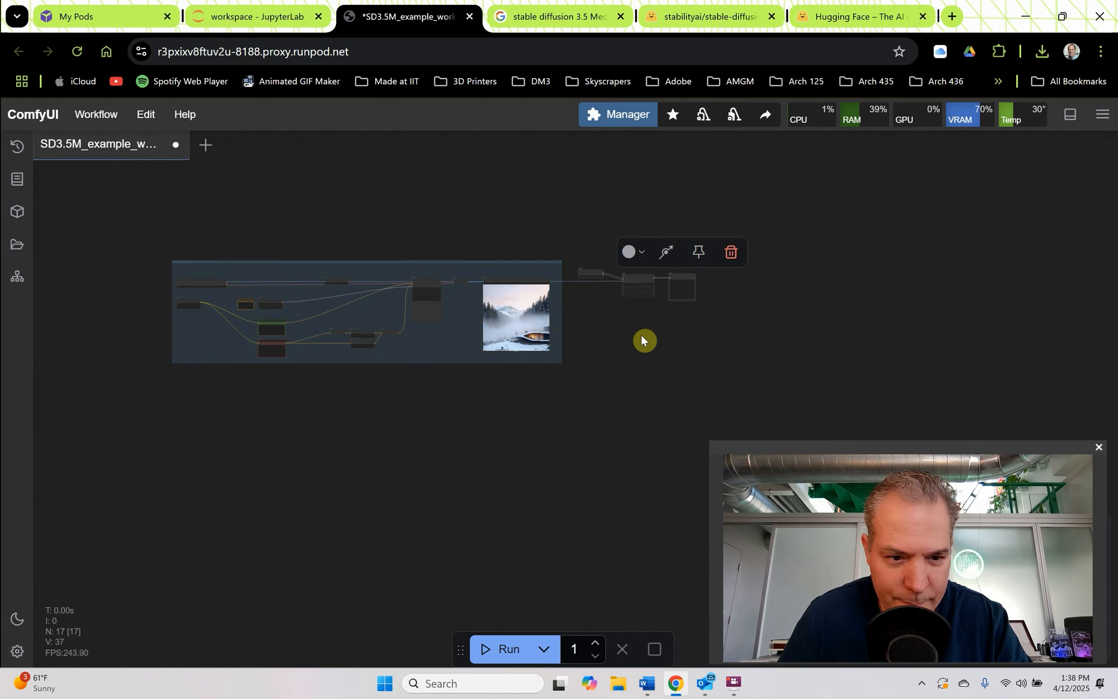
pyautogui.scroll(10, 617, 303)
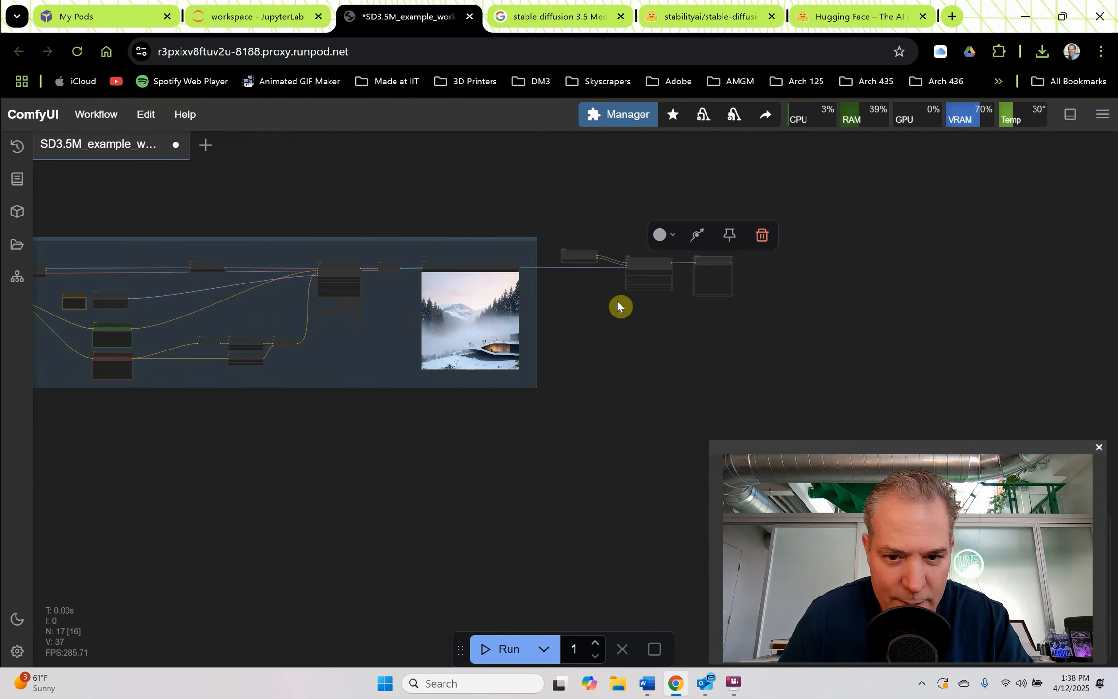
pyautogui.scroll(-5, 619, 305)
pyautogui.moveTo(447, 334); pyautogui.dragTo(1059, 325)
pyautogui.scroll(-8, 880, 312)
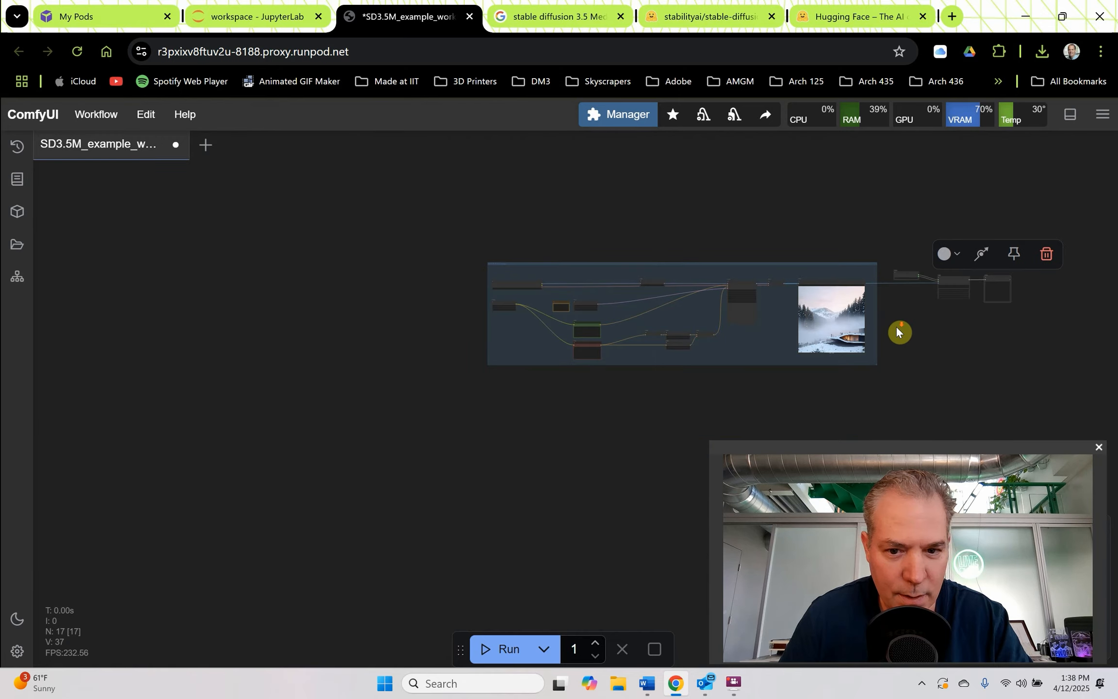
pyautogui.moveTo(953, 336); pyautogui.dragTo(753, 358)
pyautogui.scroll(3, 694, 315)
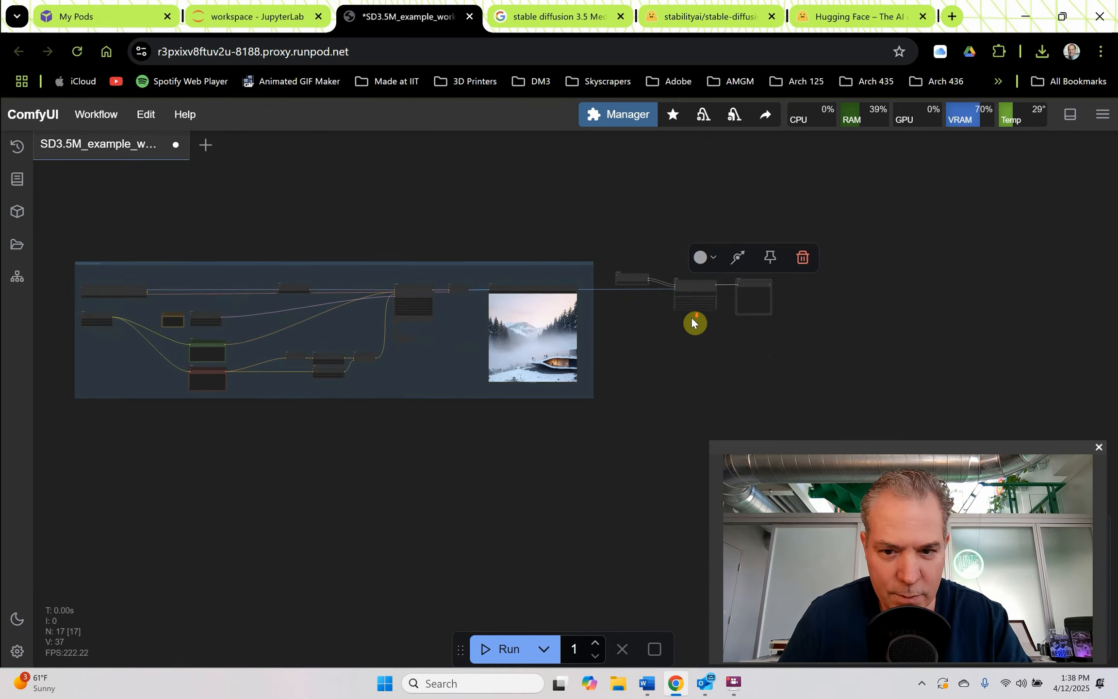
pyautogui.scroll(-2, 691, 317)
pyautogui.rightClick(681, 344)
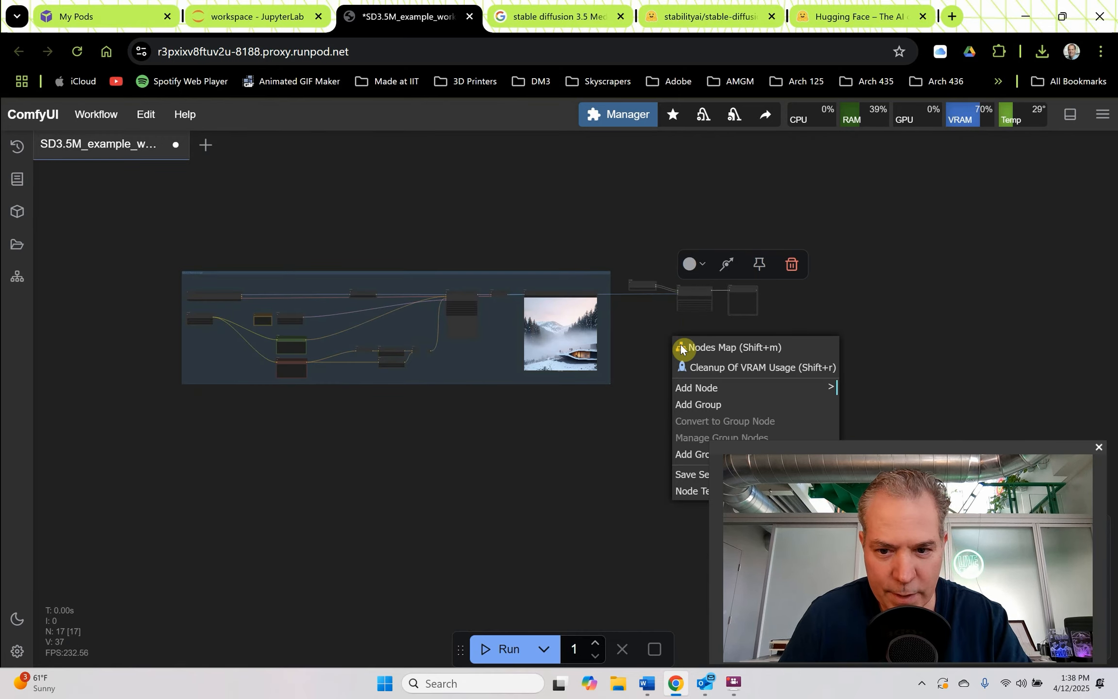
pyautogui.click(698, 404)
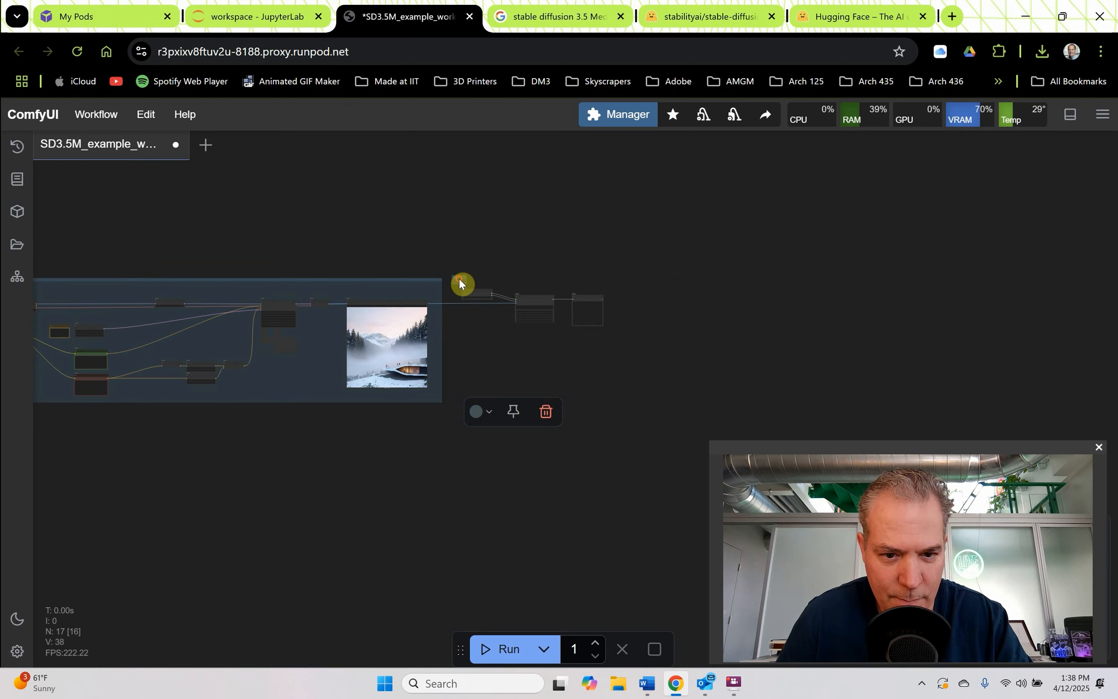
pyautogui.scroll(5, 466, 279)
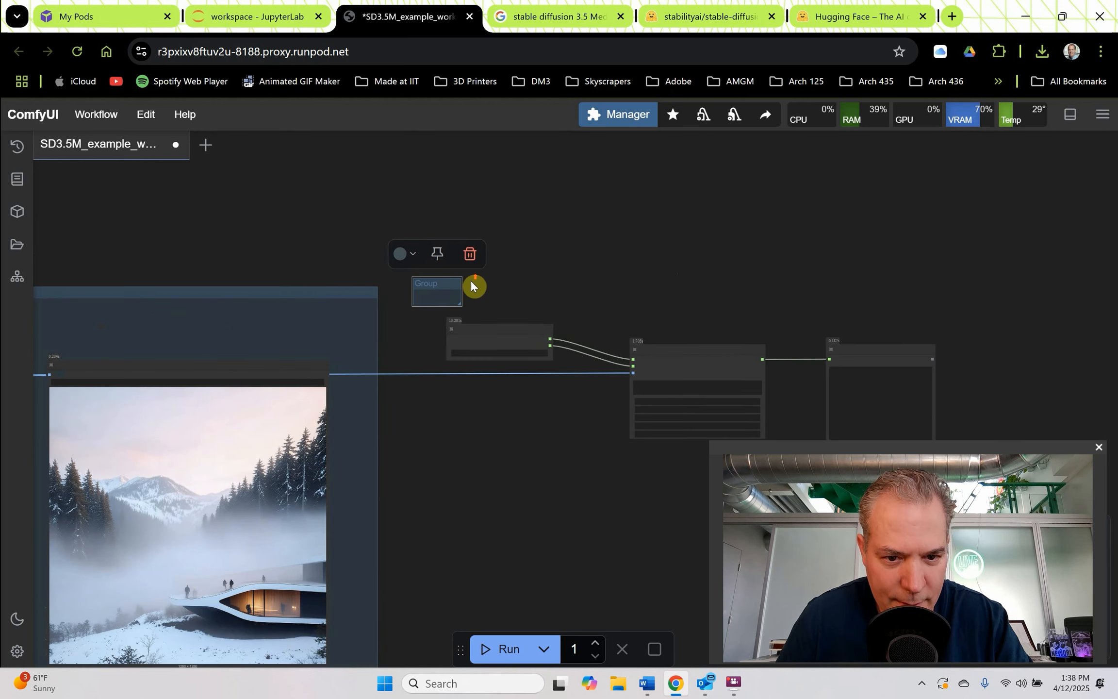
pyautogui.moveTo(459, 303); pyautogui.dragTo(968, 476)
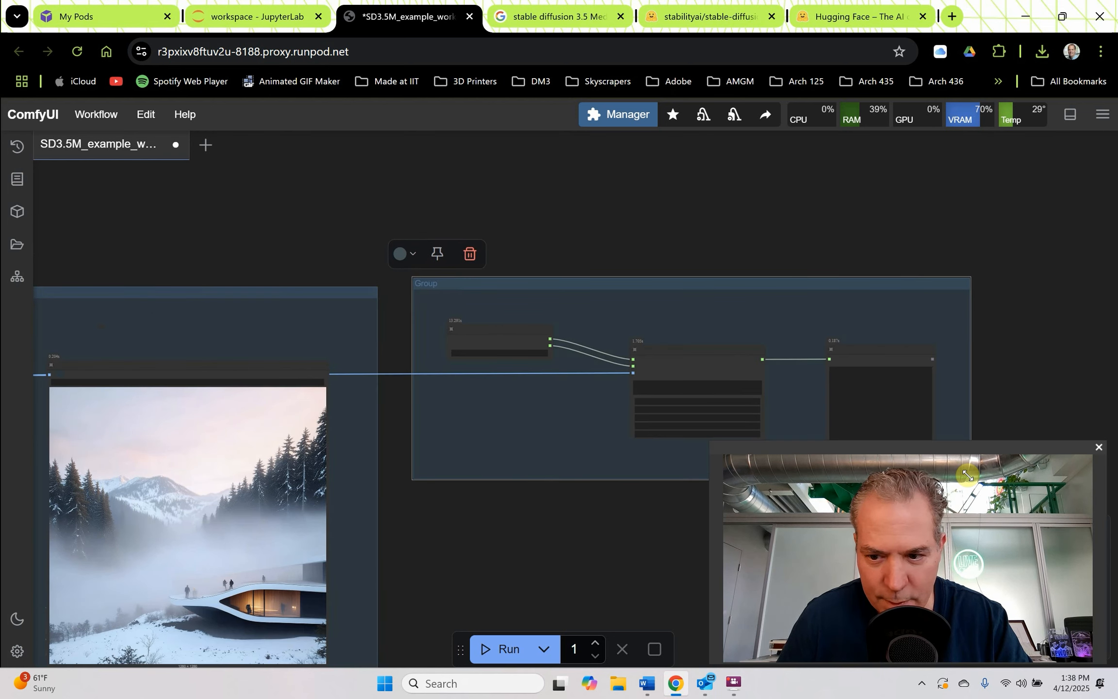
# - Color the new group yellow and change its title to "Image to Text"
pyautogui.click(412, 258)
pyautogui.click(493, 224)
pyautogui.scroll(12, 419, 286)
pyautogui.rightClick(431, 278)
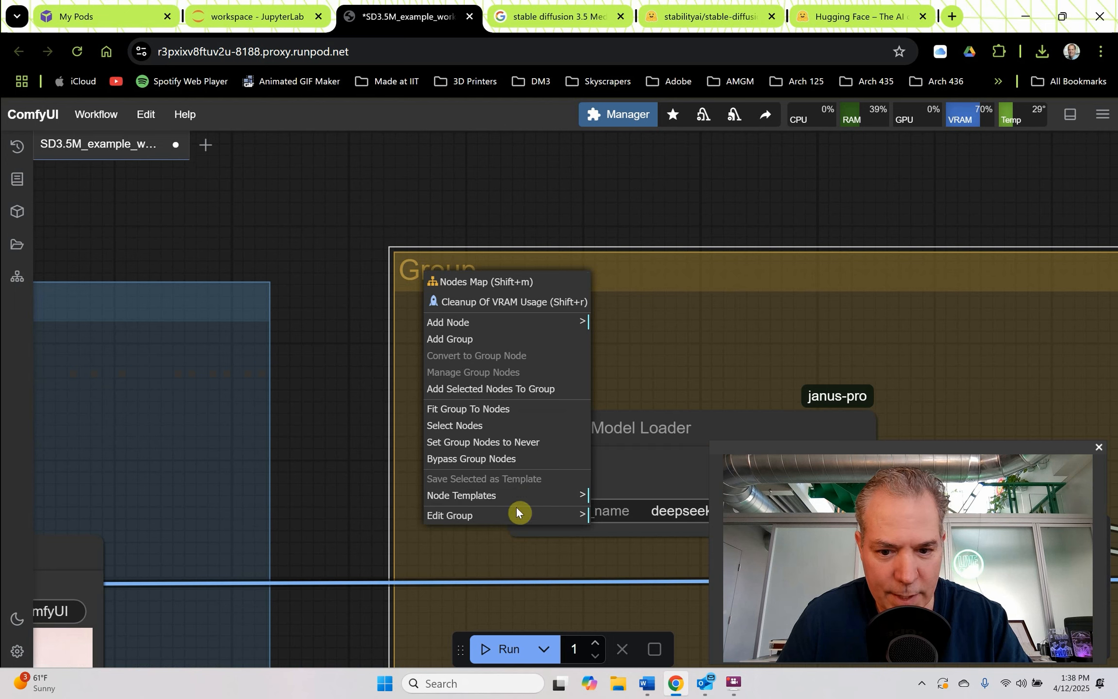
pyautogui.click(518, 516)
pyautogui.click(610, 529)
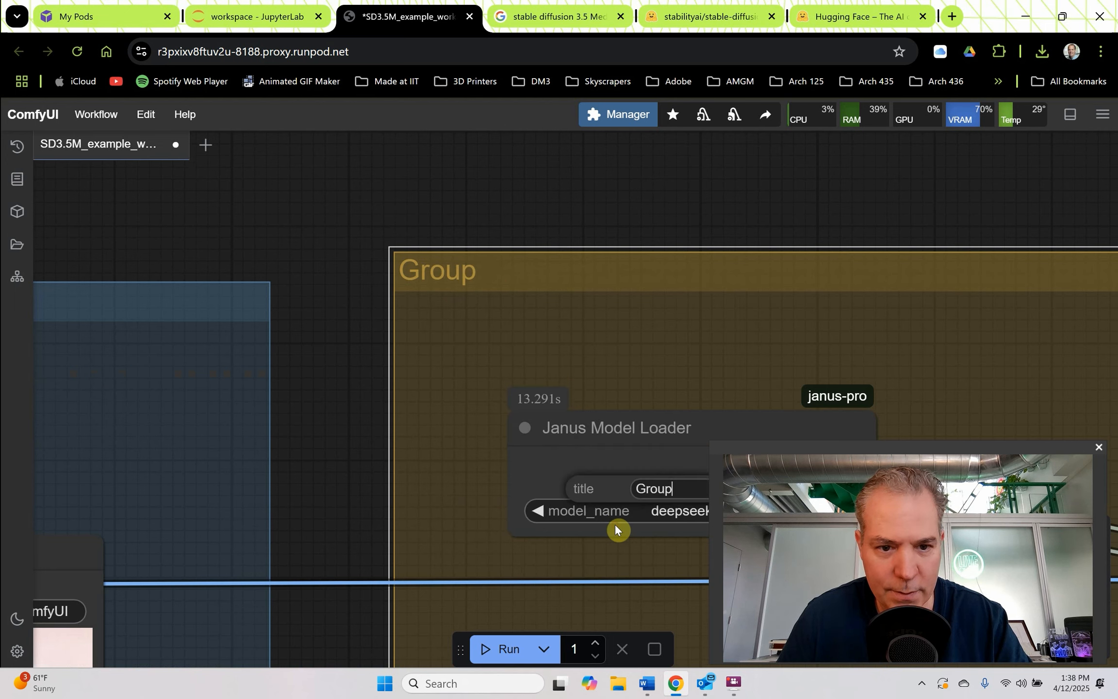
pyautogui.doubleClick(667, 487)
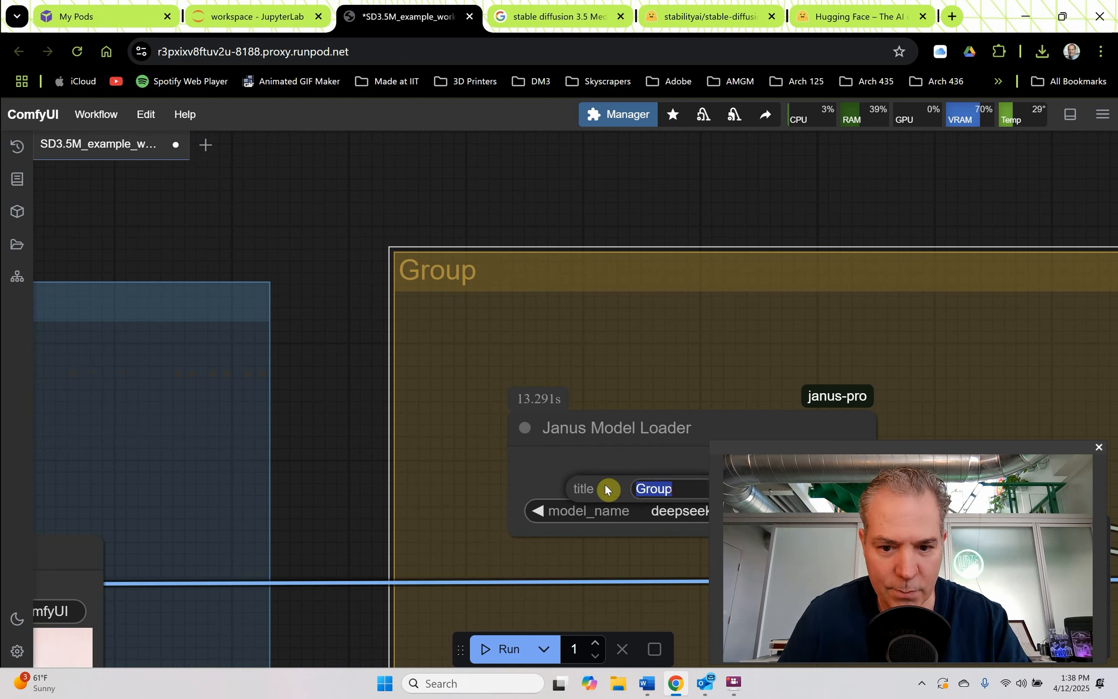
pyautogui.write('I')
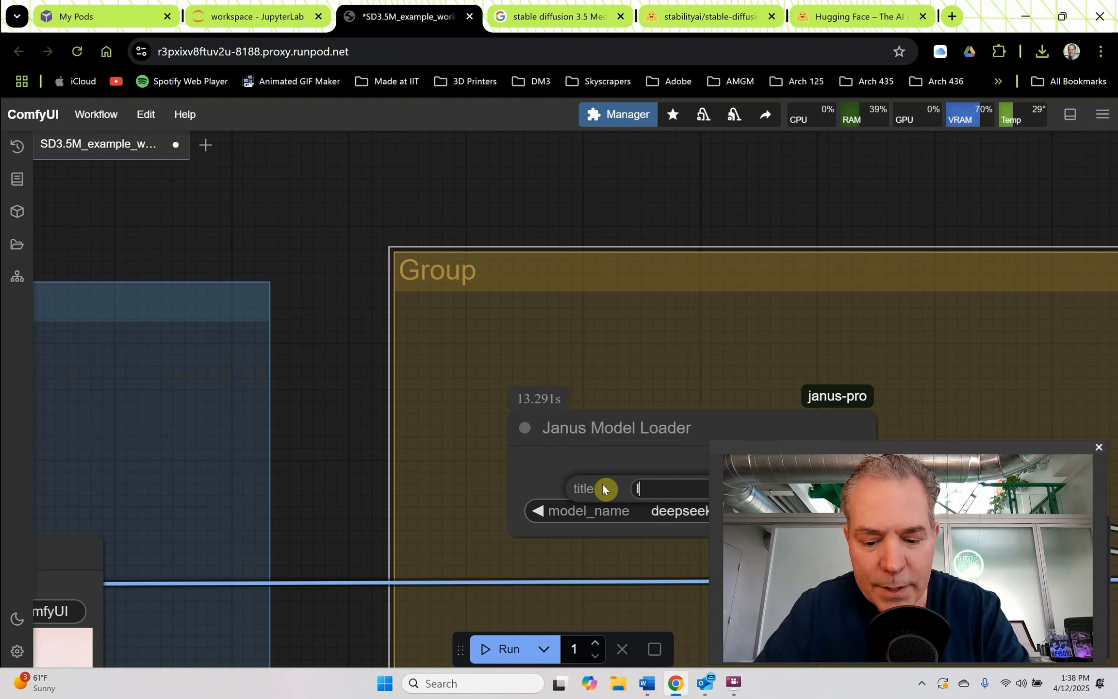
pyautogui.write('mage t')
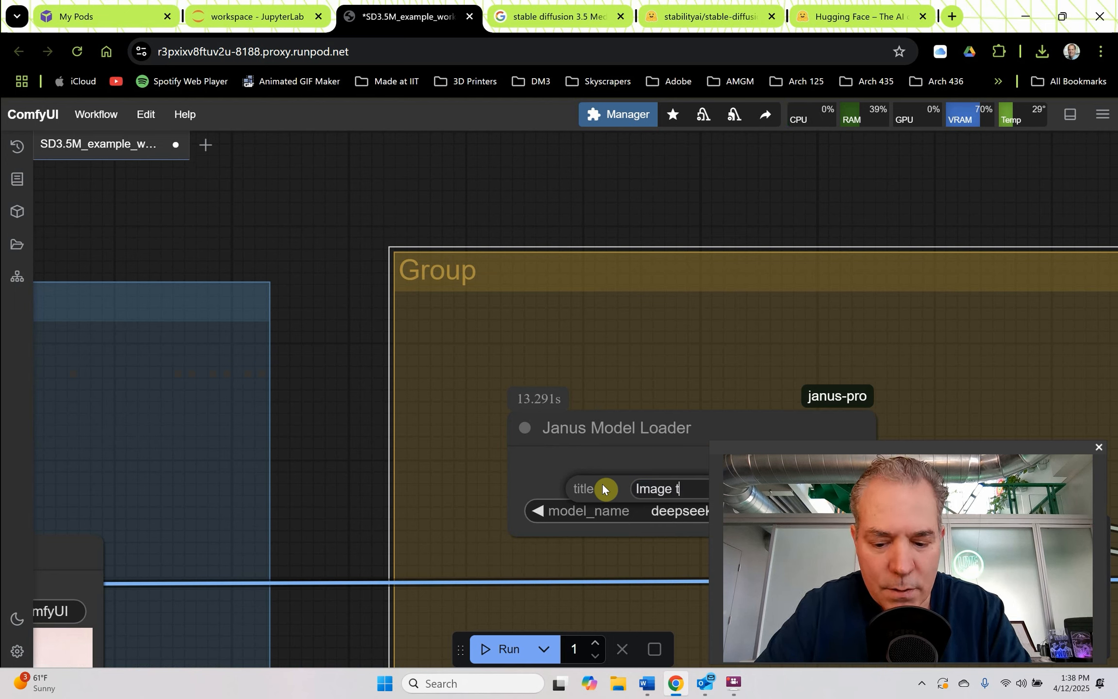
pyautogui.write('o Text')
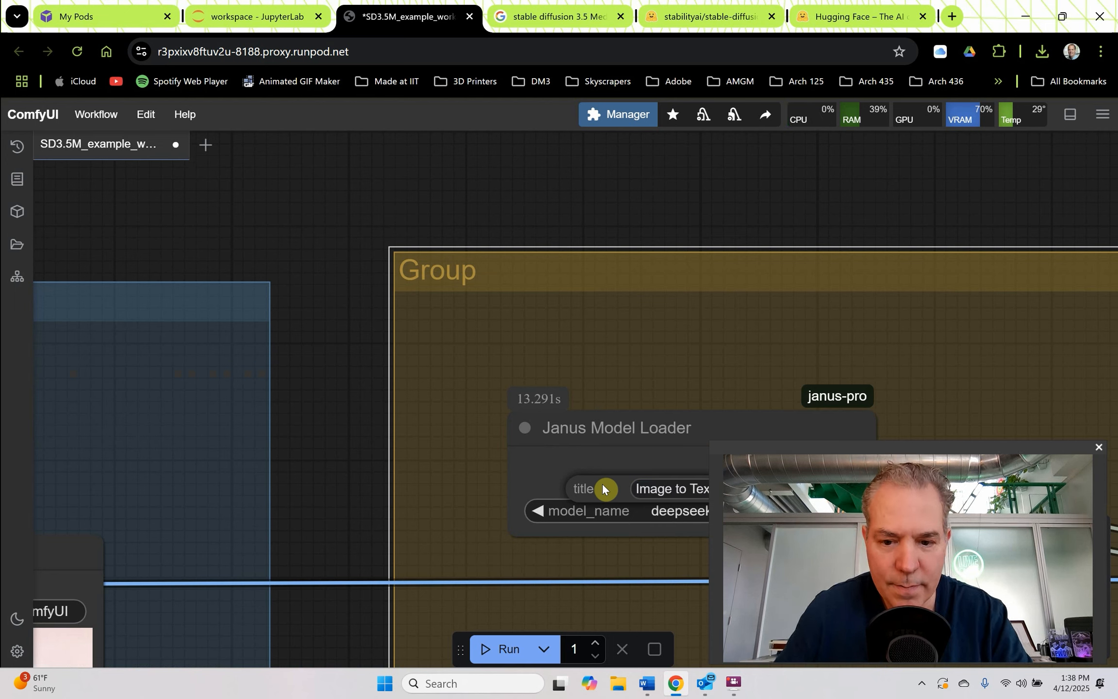
pyautogui.press('Return')
pyautogui.moveTo(939, 445); pyautogui.dragTo(976, 454)
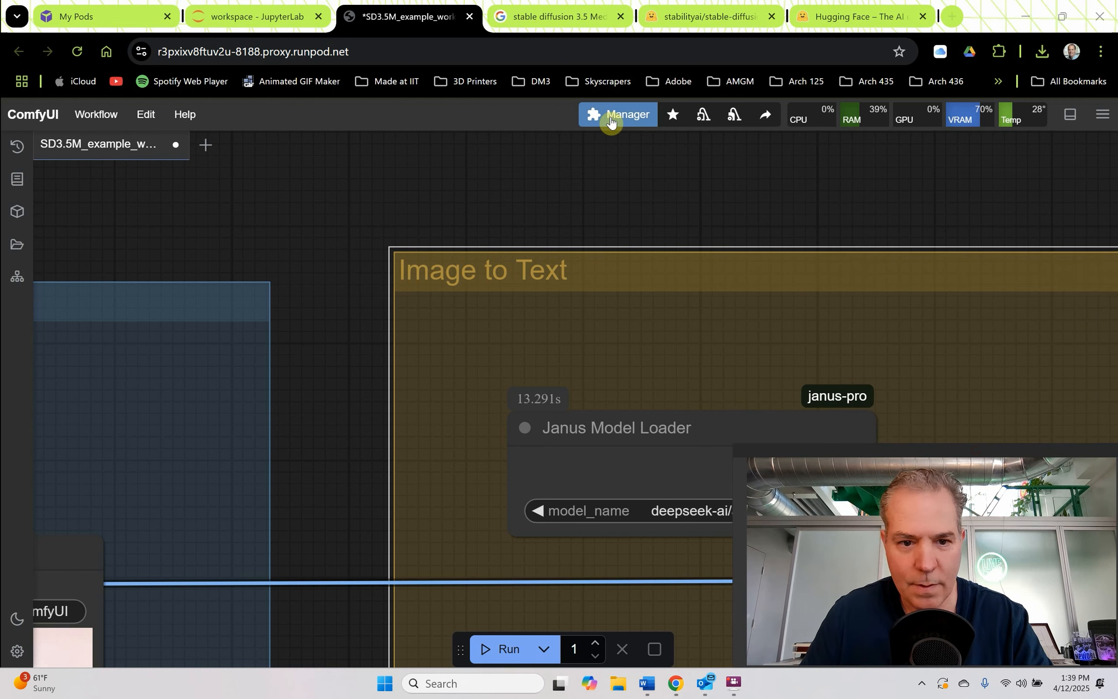
# - Begin saving the workflow under a new name, replacing the "_example_workflow" ending so the filename reads "SD3.5M_Image_to_text_"
pyautogui.scroll(-15, 501, 217)
pyautogui.moveTo(516, 446); pyautogui.dragTo(705, 357)
pyautogui.scroll(-3, 623, 406)
pyautogui.scroll(-2, 796, 354)
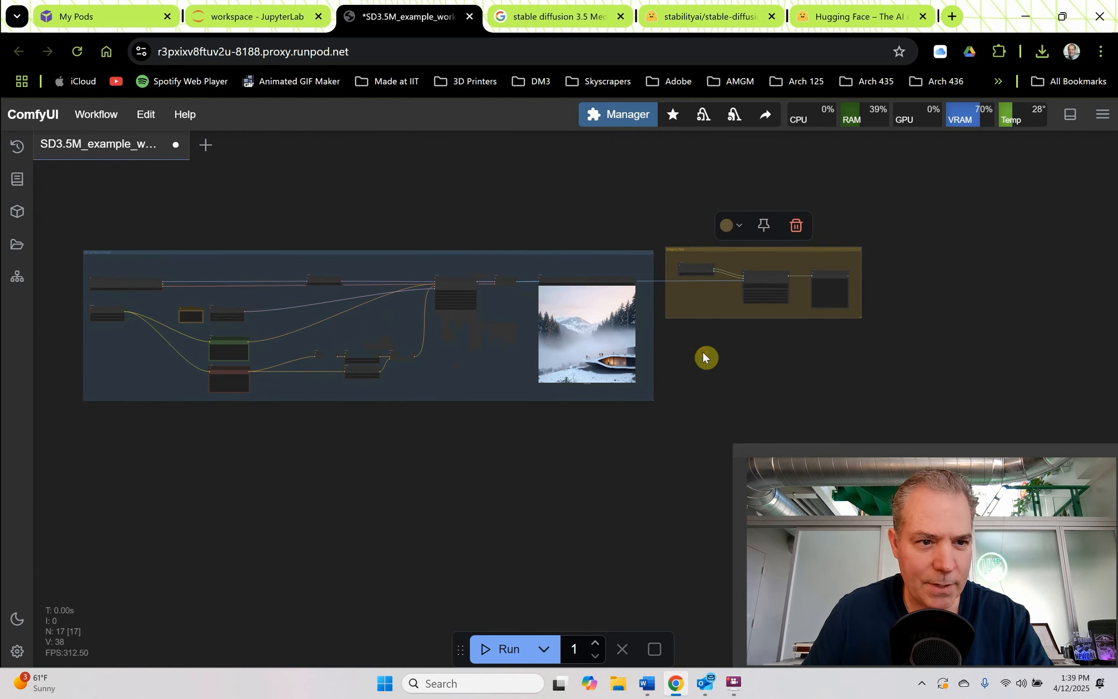
pyautogui.click(94, 114)
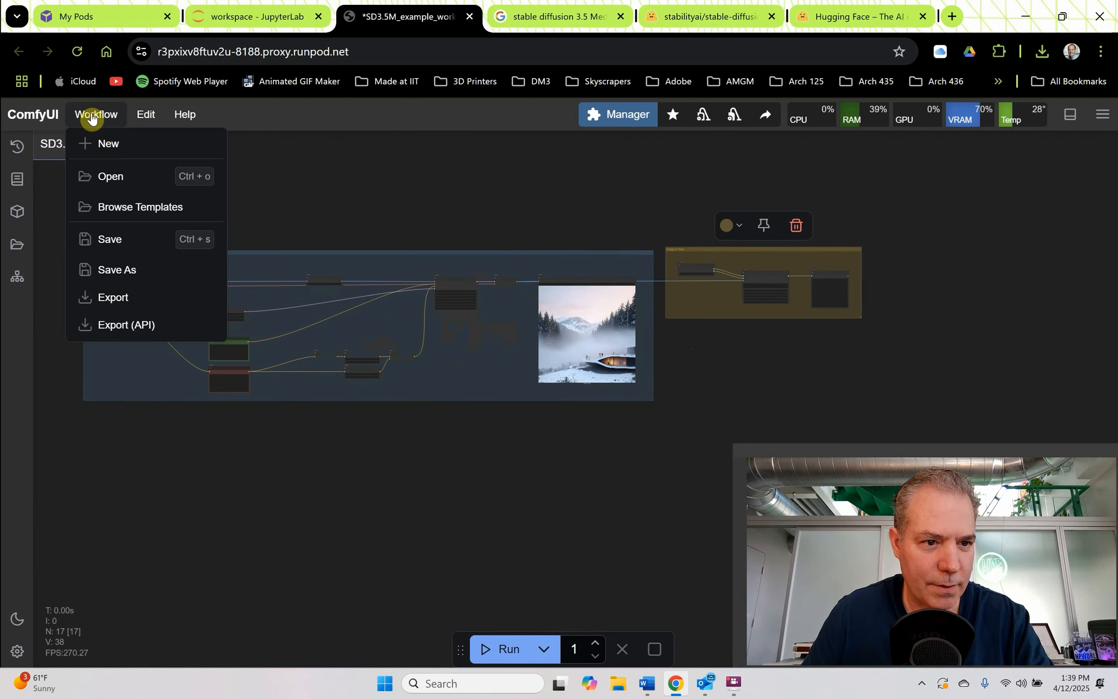
pyautogui.click(117, 270)
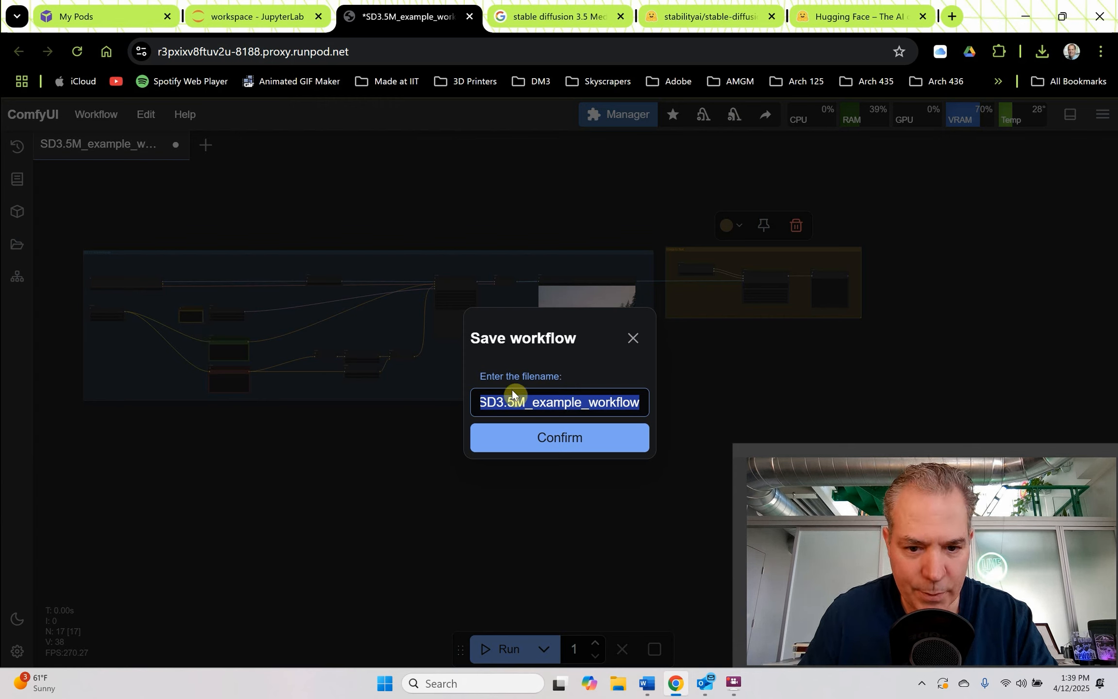
pyautogui.click(526, 403)
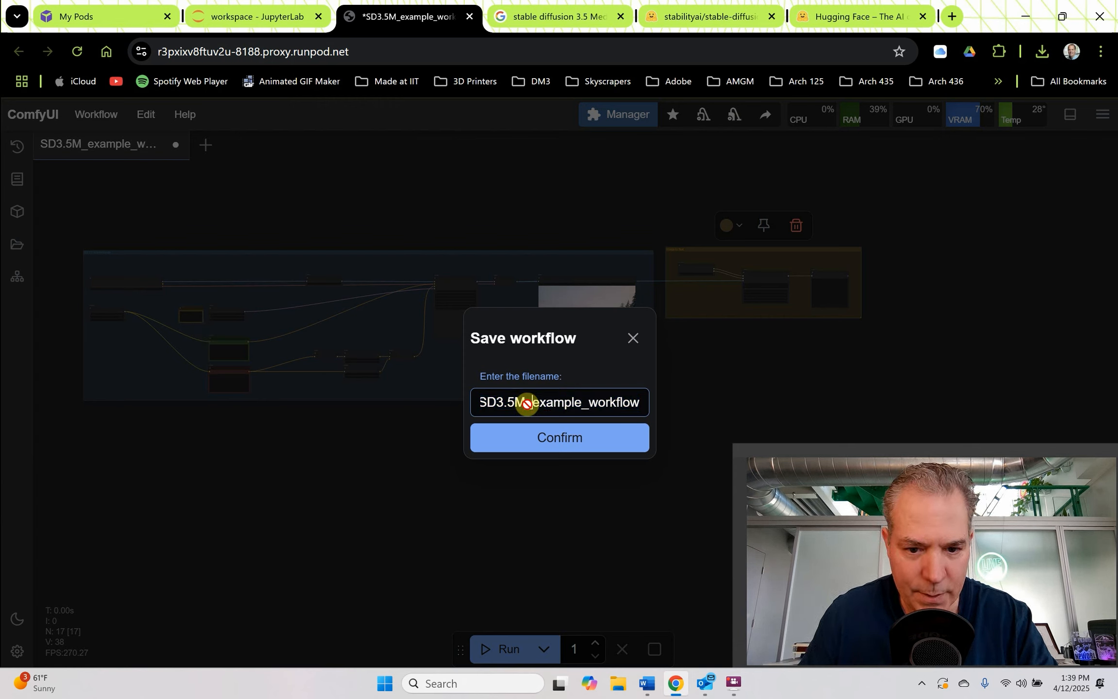
pyautogui.moveTo(525, 403); pyautogui.dragTo(674, 400)
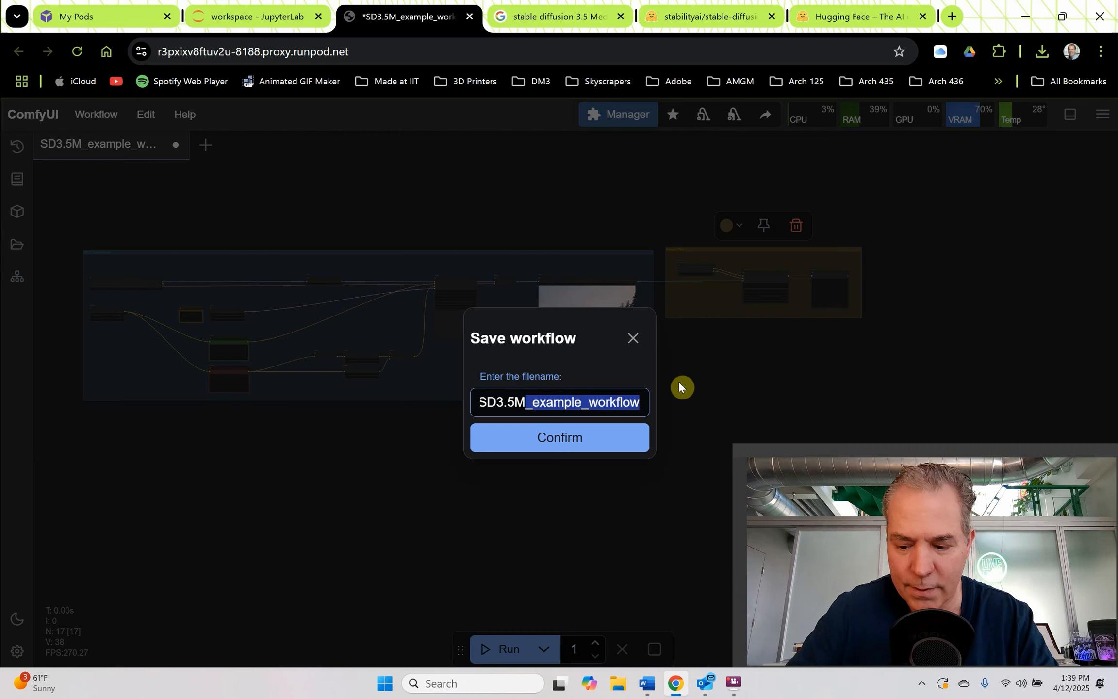
pyautogui.press('BackSpace')
pyautogui.write('_')
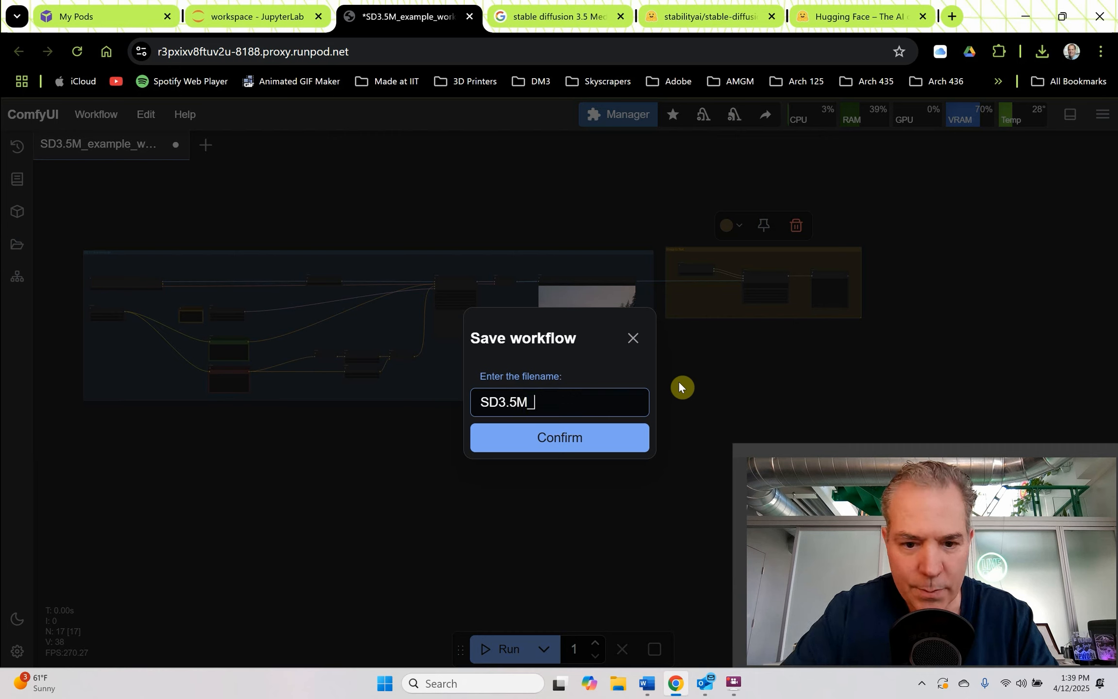
pyautogui.write('Image')
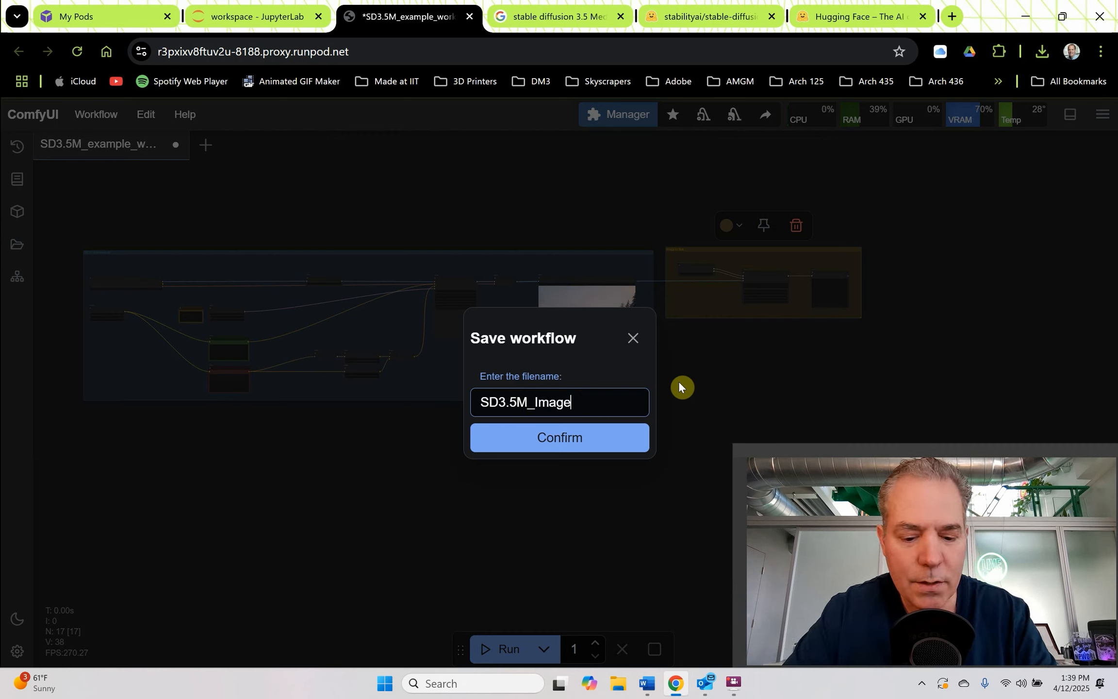
pyautogui.write('_')
pyautogui.write('to_text_')
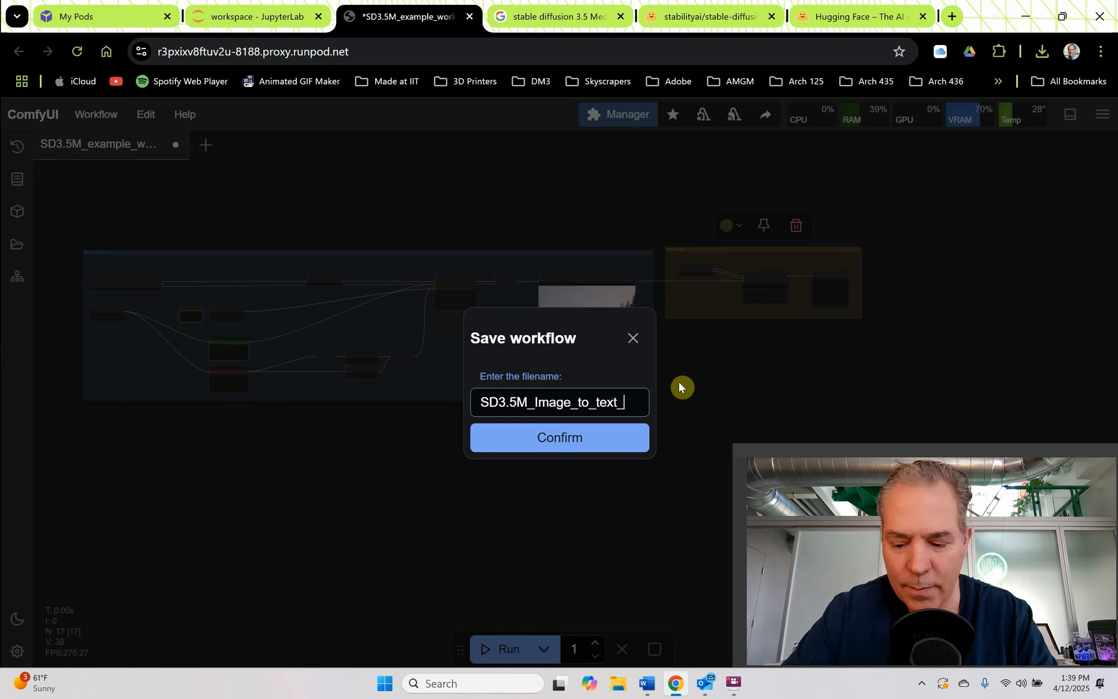
# - Insert "Text_to_Image_" directly after "SD3.5M_" in the new workflow filename
pyautogui.press('Right')
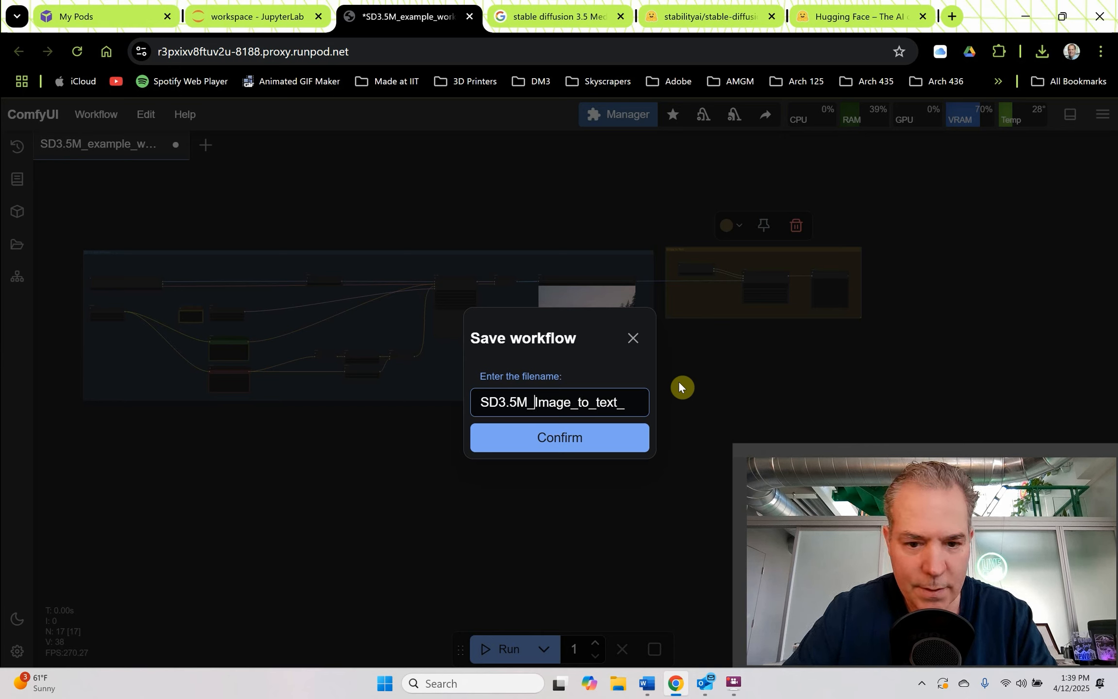
pyautogui.write('Text')
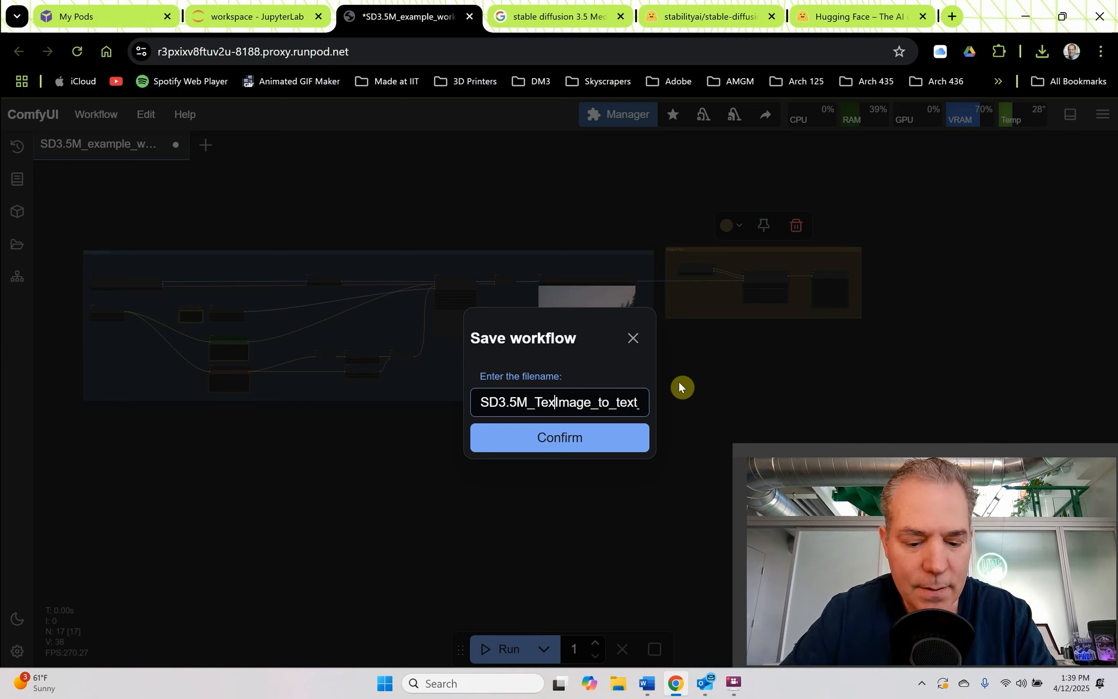
pyautogui.write('_to')
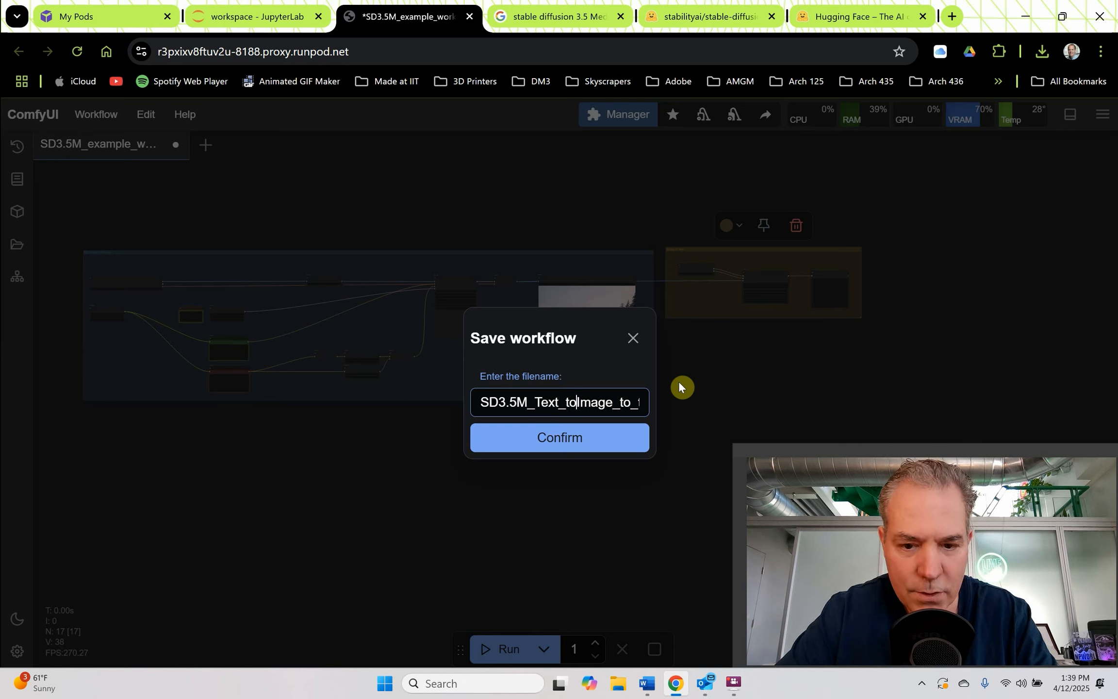
pyautogui.write('_')
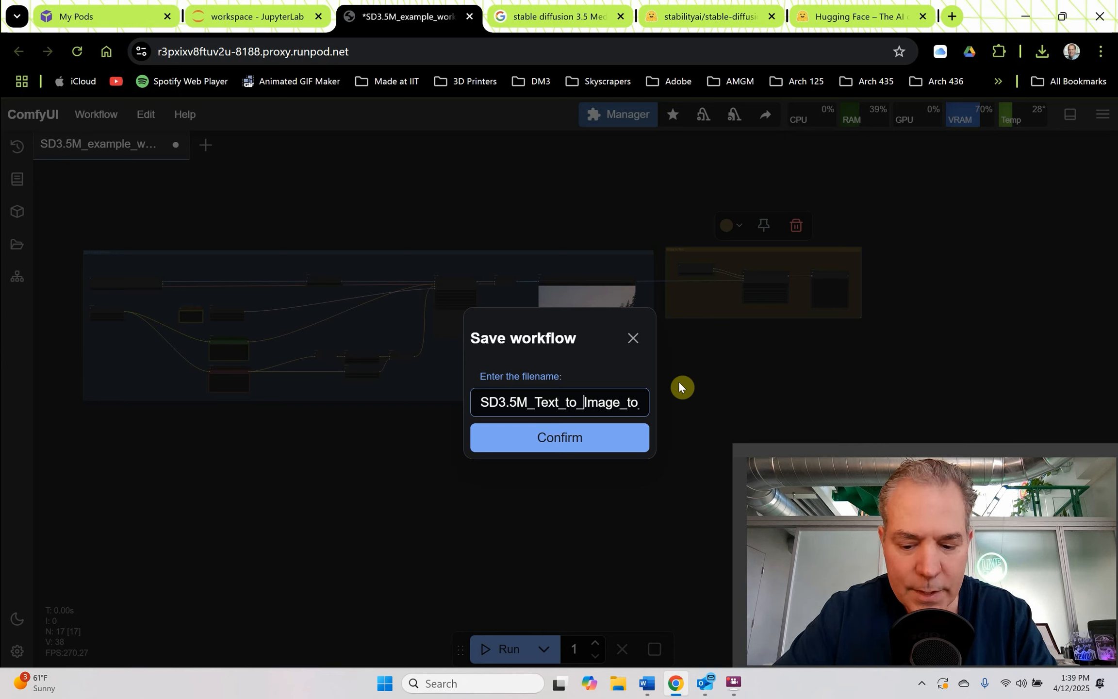
pyautogui.write('Image')
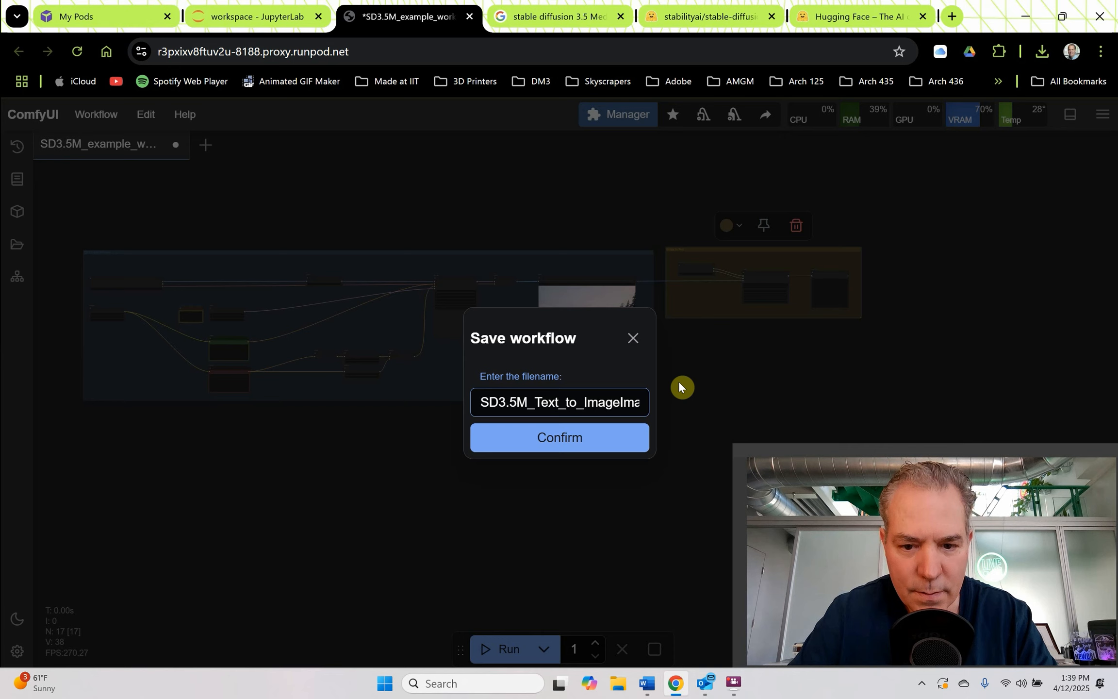
pyautogui.write('_')
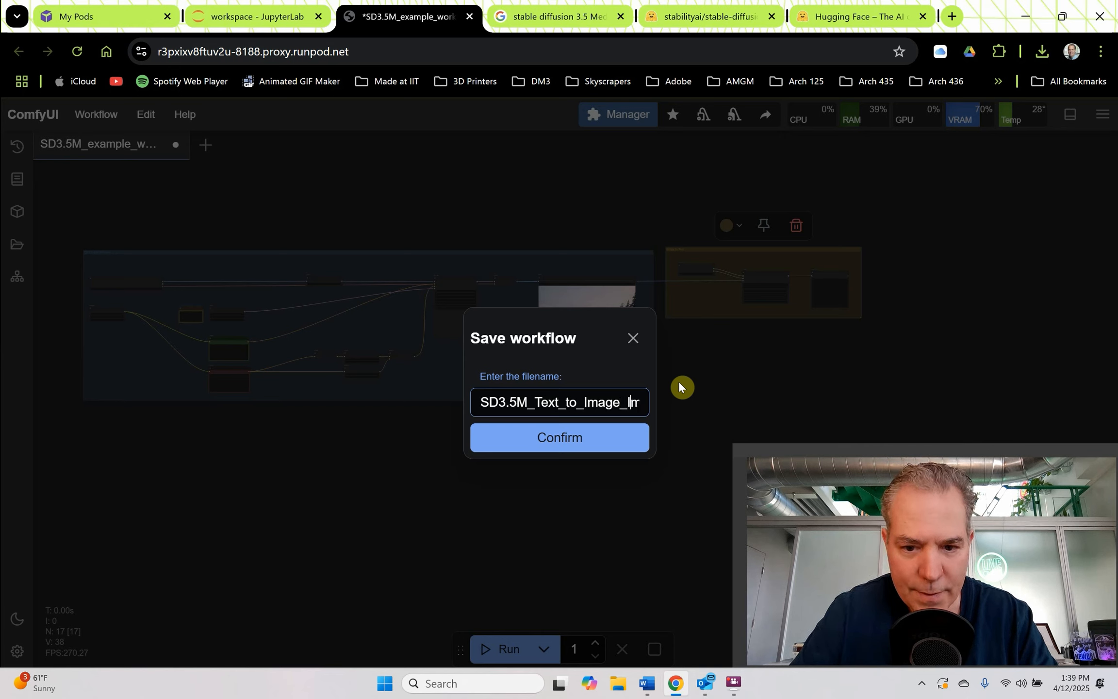
# - Delete the lowercase "t" that begins the word "text" near the end of the filename
pyautogui.press('Right')
pyautogui.press('Right')
pyautogui.press('Right')
pyautogui.press('Right')
pyautogui.press('Right')
pyautogui.press('Right')
pyautogui.press('Right')
pyautogui.press('Right')
pyautogui.press('Right')
pyautogui.press('Right')
pyautogui.press('Right')
pyautogui.press('Right')
pyautogui.press('Right')
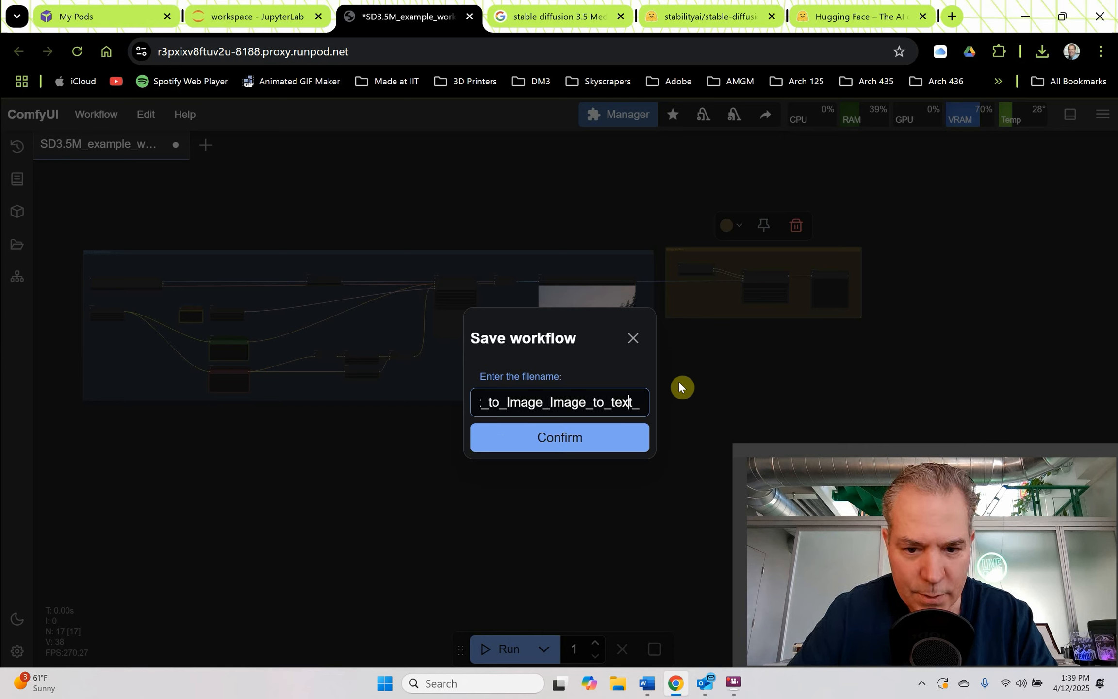
pyautogui.press('Left')
pyautogui.press('Left')
pyautogui.press('BackSpace')
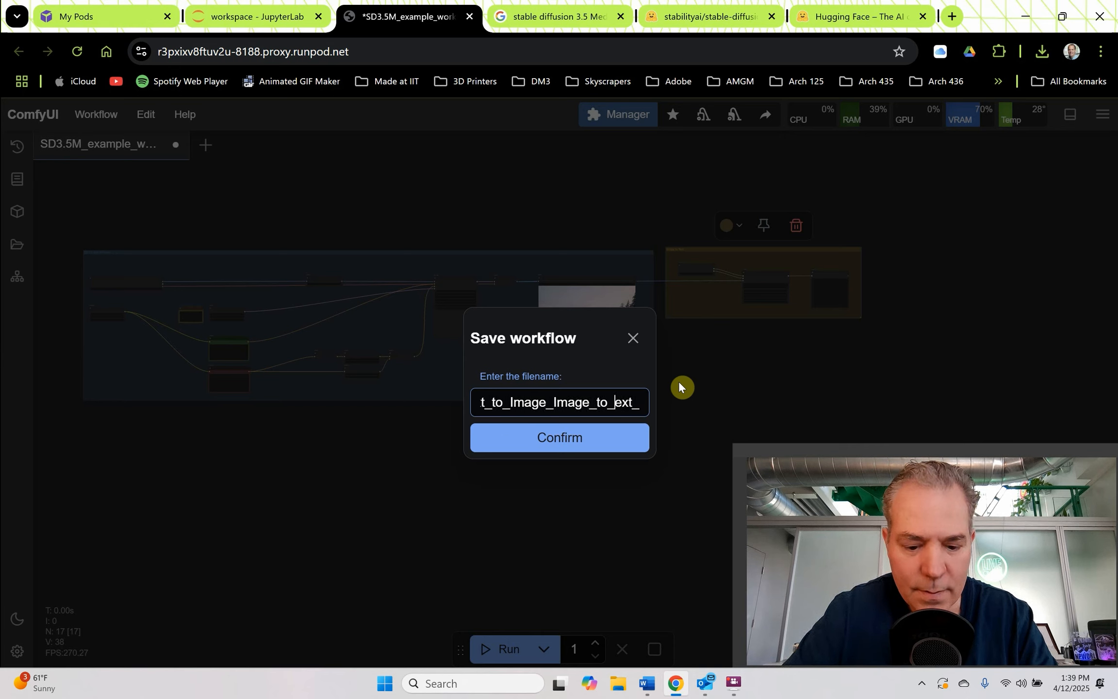
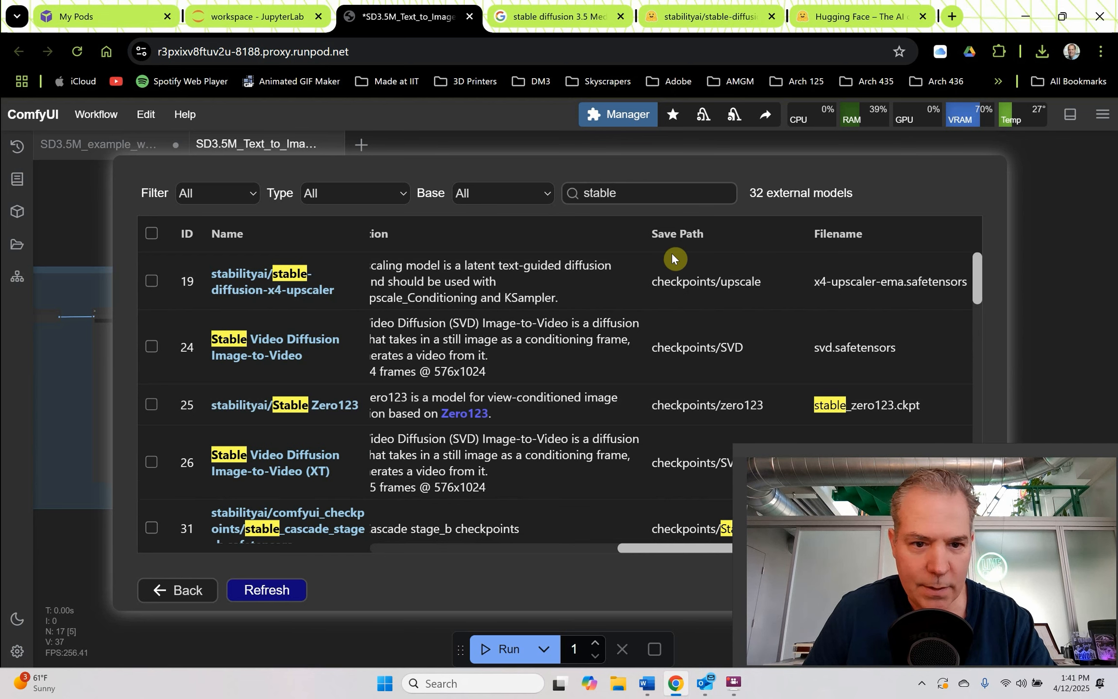
# - Search the Model Manager for "audio" models instead of "stable", and close the ComfyUI Manager
pyautogui.doubleClick(624, 193)
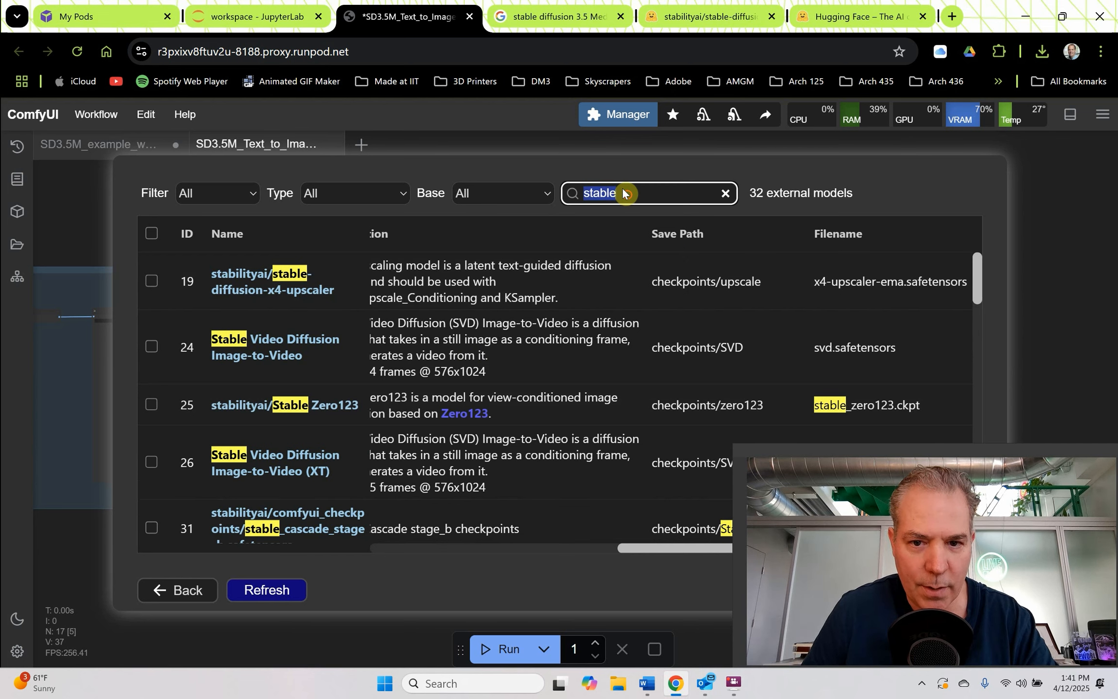
pyautogui.write('audio')
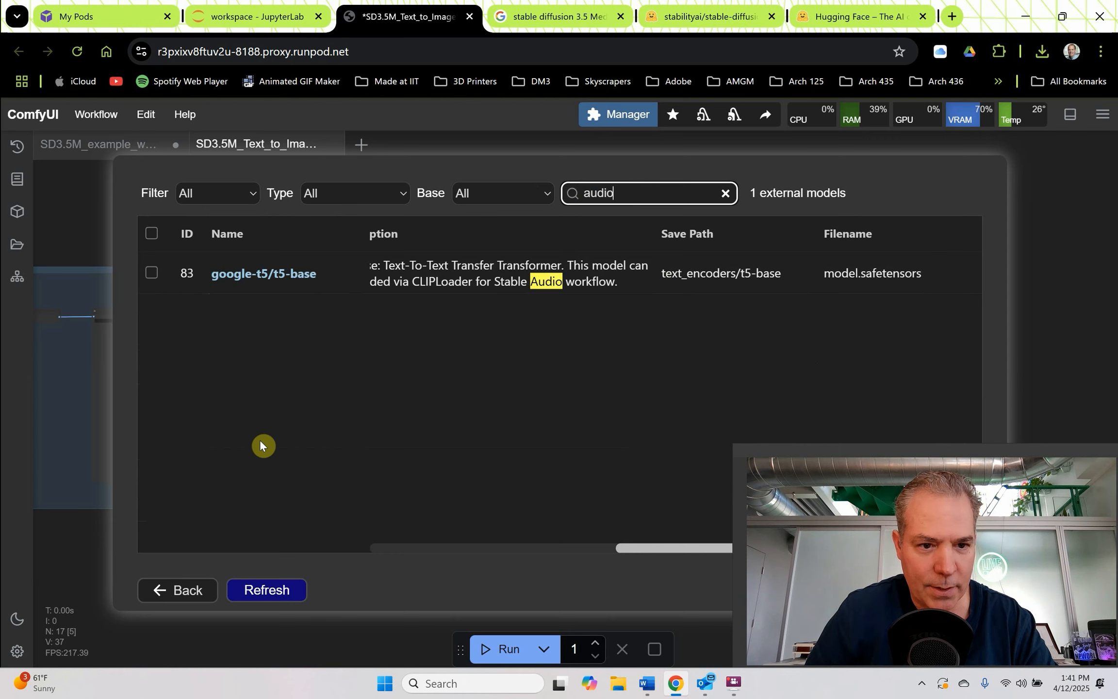
pyautogui.click(185, 589)
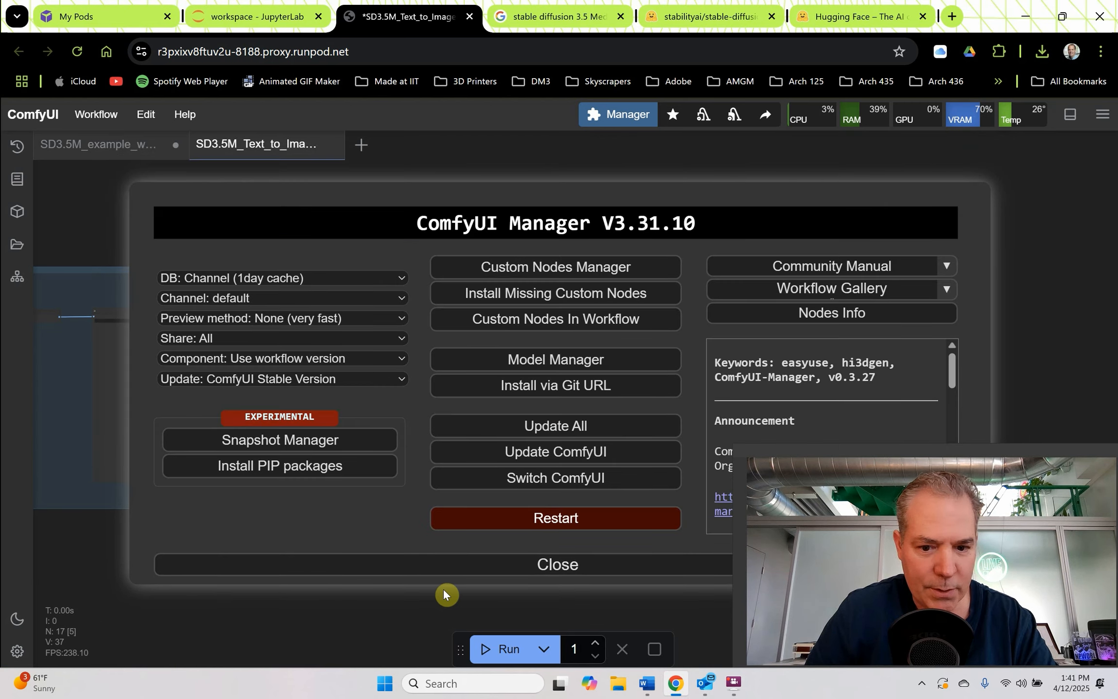
pyautogui.click(444, 569)
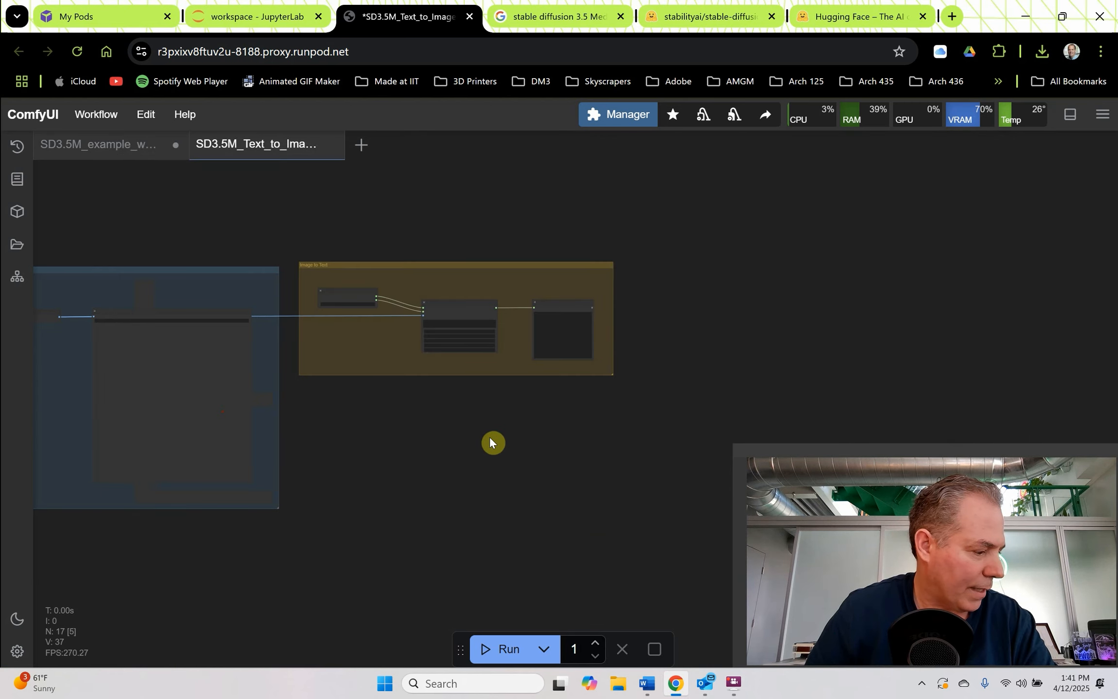
# - Switch to the ComfyUi_Workflows.docx notes in Word and find the Text to Audio section with the stable-audio-open-1_0 entry
pyautogui.click(646, 683)
pyautogui.scroll(-20, 446, 512)
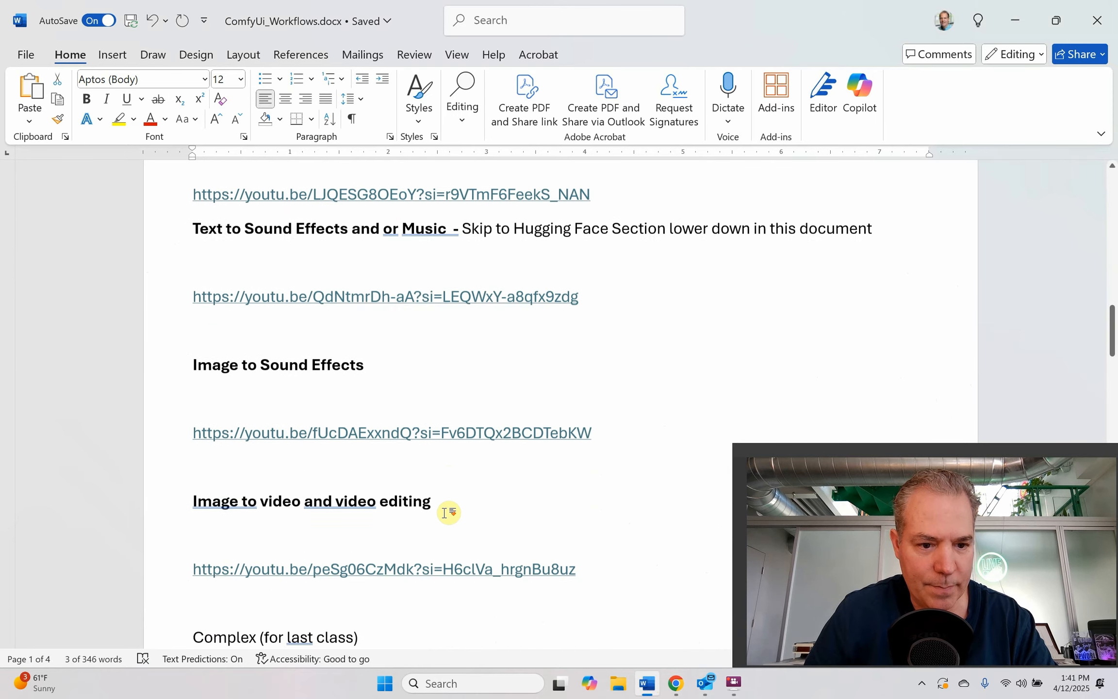
pyautogui.scroll(-10, 446, 511)
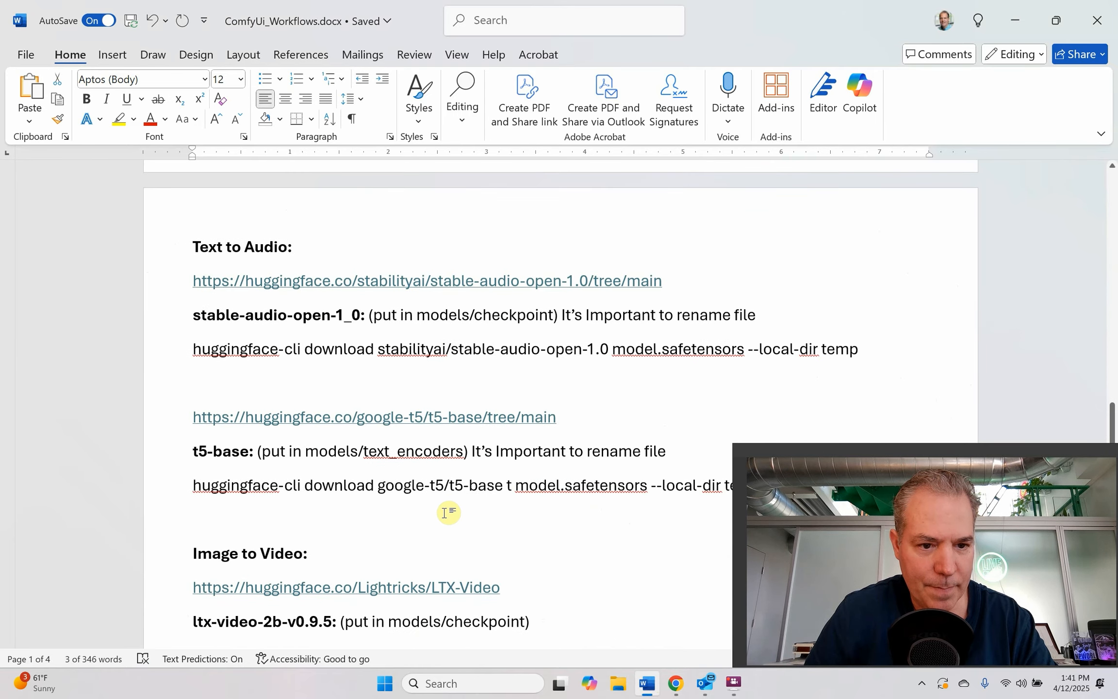
pyautogui.scroll(-1, 446, 512)
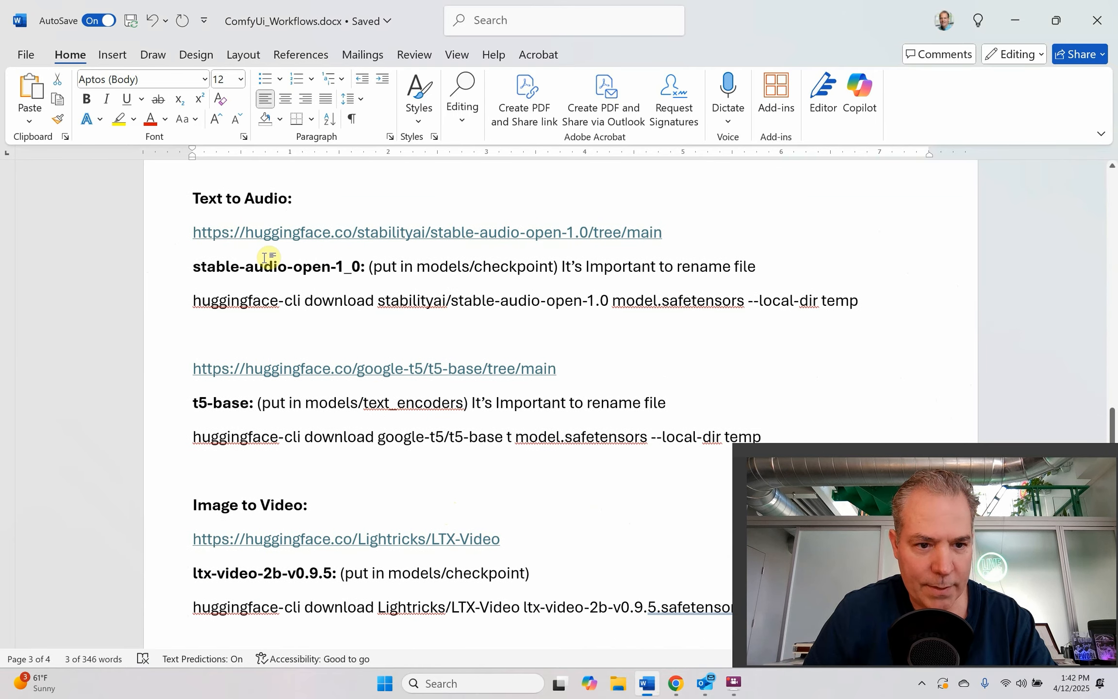
# - Switch to Chrome, search Google for stable-audio-open-1_0 in a new tab and open the stabilityai/stable-audio-open-1.0 page on Hugging Face
pyautogui.click(675, 684)
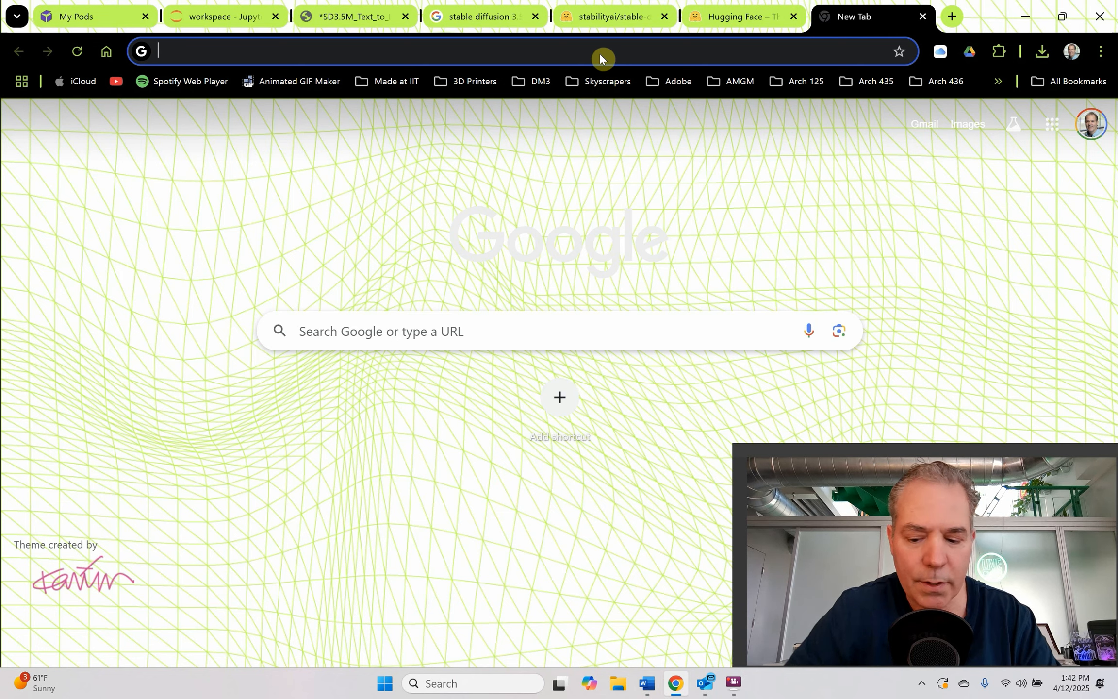
pyautogui.write('stable-audio-open-1_0')
pyautogui.press('Return')
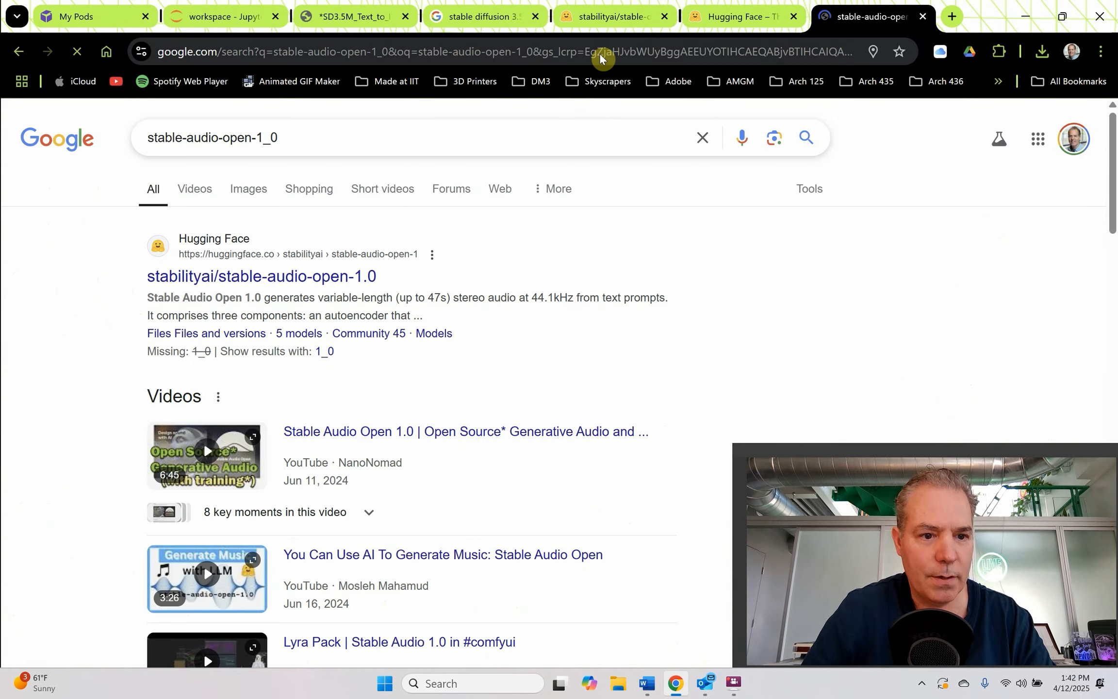
pyautogui.click(219, 277)
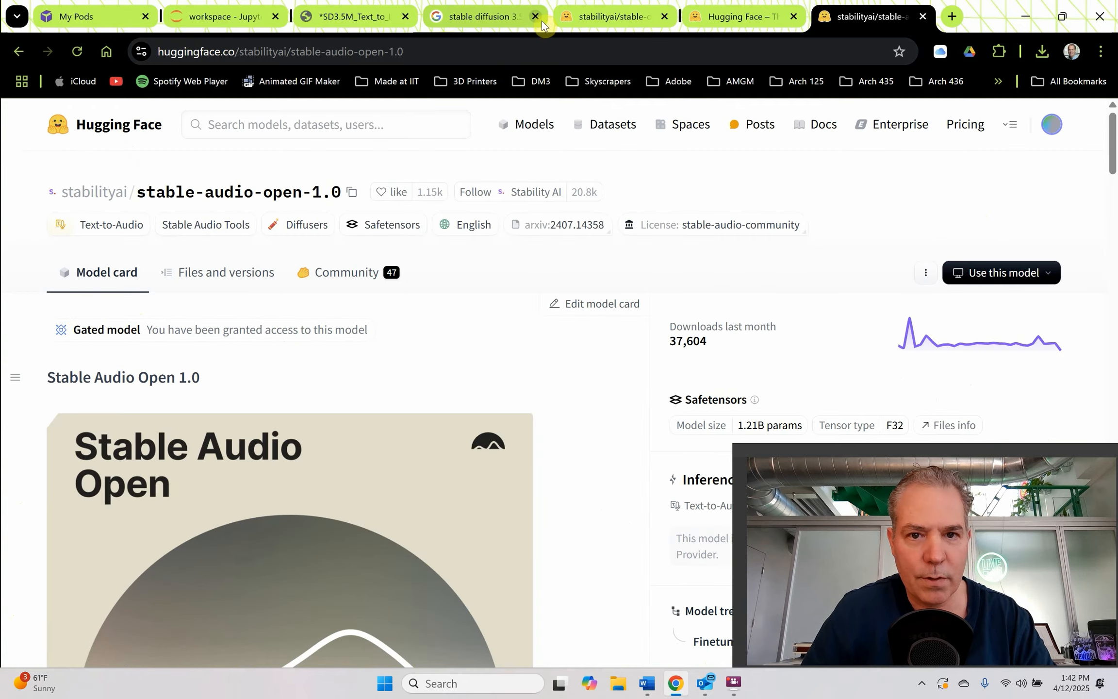
# - Close the stable diffusion search and Hugging Face home tabs, and look up model.safetensors in the stable-audio-open-1.0 file list
pyautogui.click(534, 16)
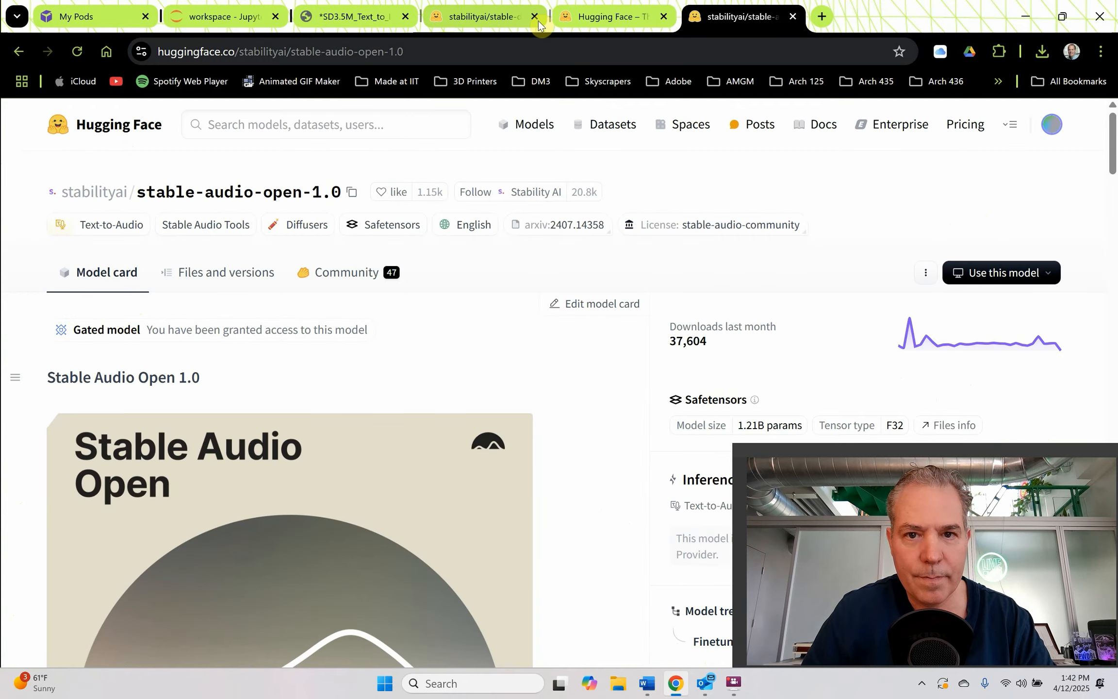
pyautogui.click(663, 17)
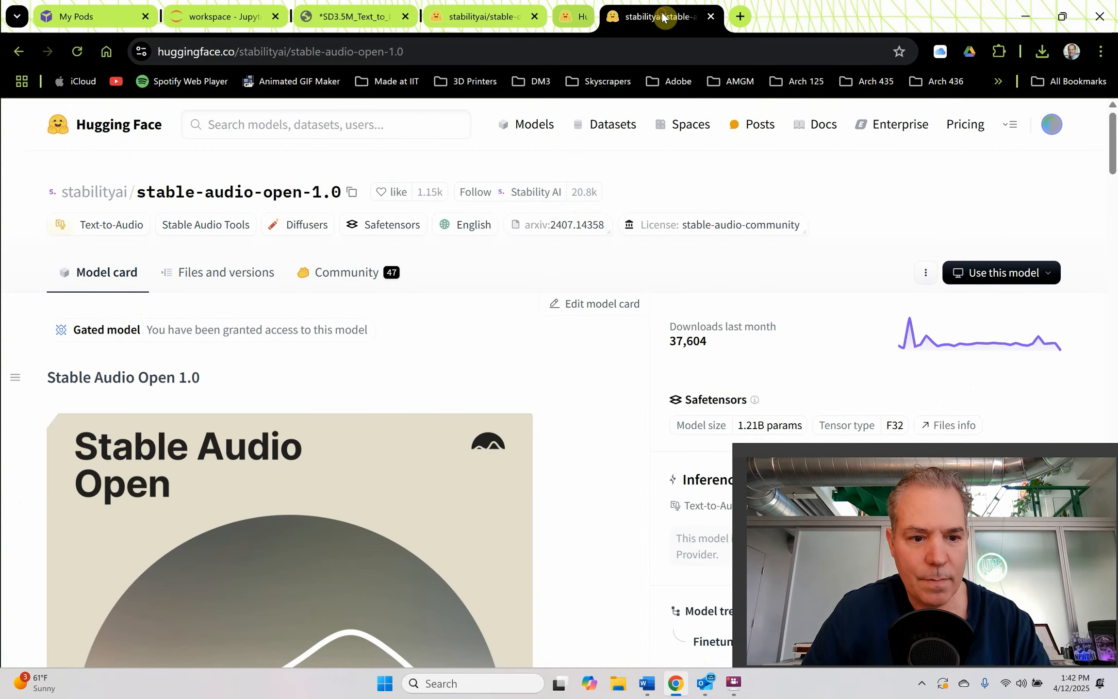
pyautogui.click(234, 268)
pyautogui.scroll(-5, 147, 488)
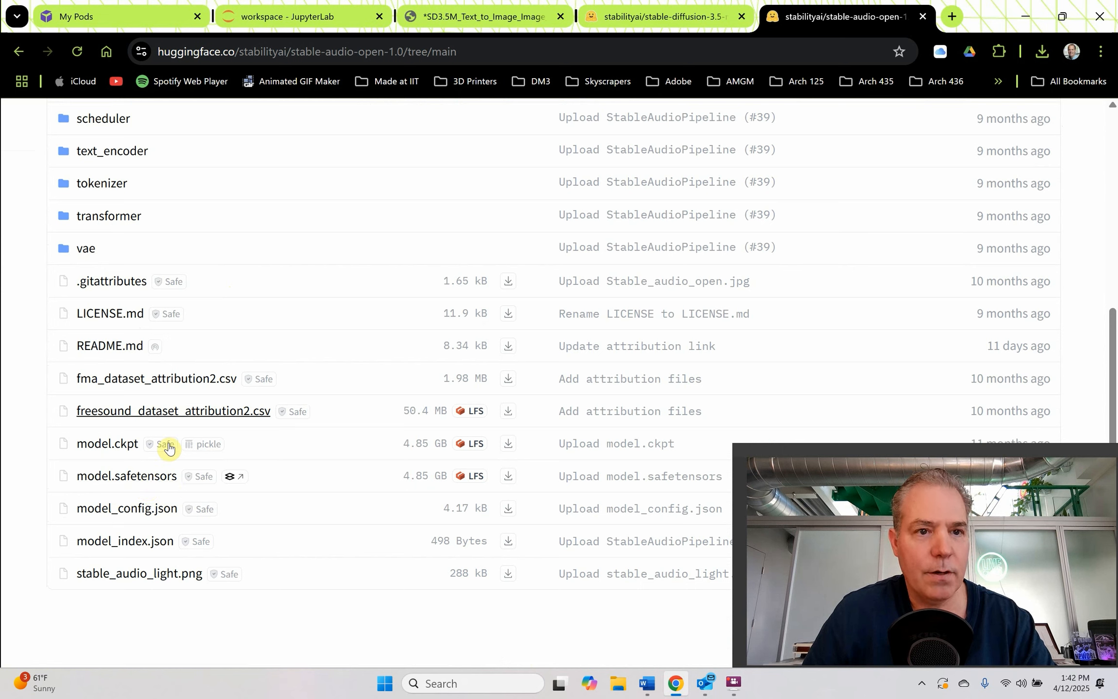
# - Switch back to the Word notes and compare the example huggingface-cli download syntax with the stable-audio-open-1.0 download command
pyautogui.click(647, 683)
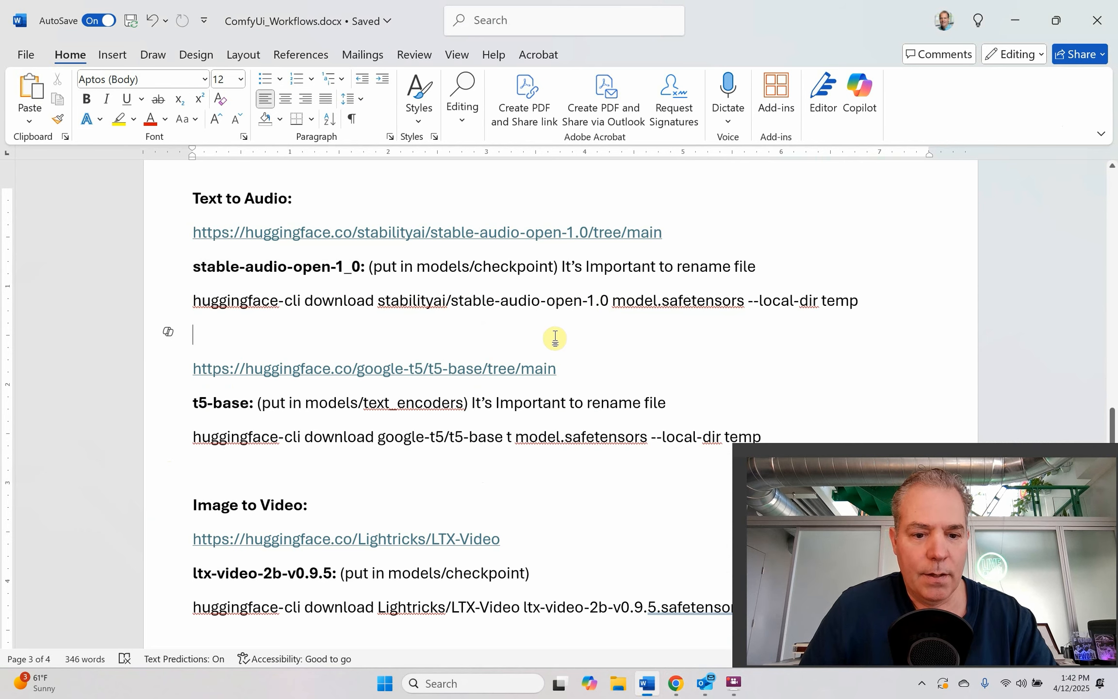
pyautogui.scroll(8, 553, 337)
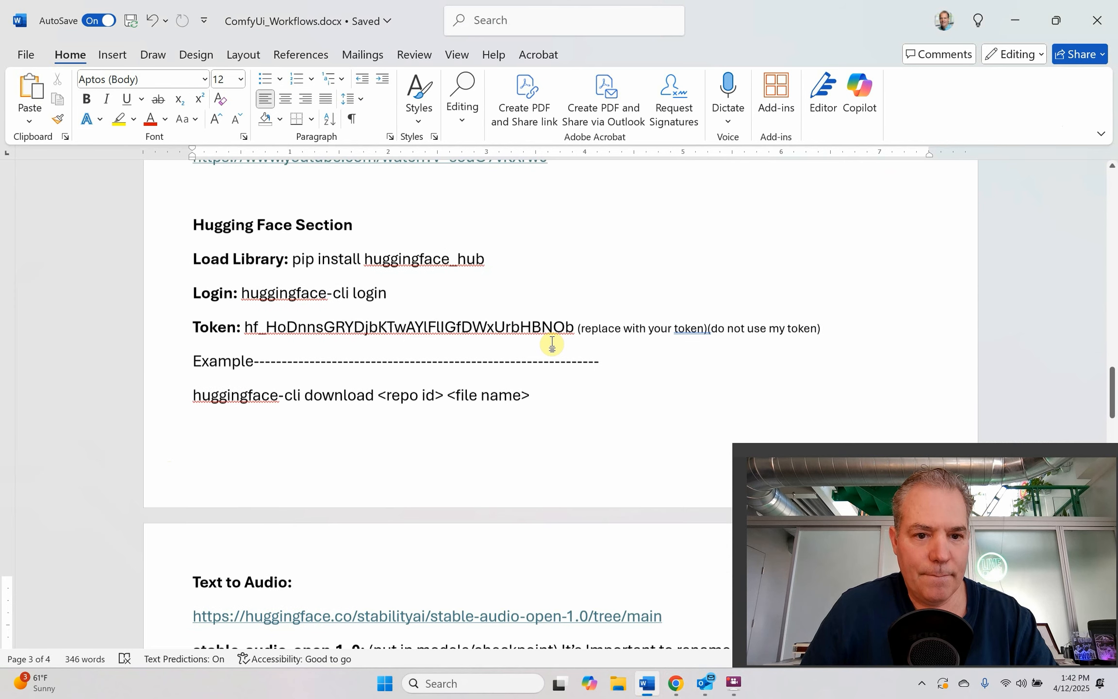
pyautogui.click(443, 401)
pyautogui.moveTo(530, 400); pyautogui.dragTo(450, 400)
pyautogui.scroll(-6, 450, 392)
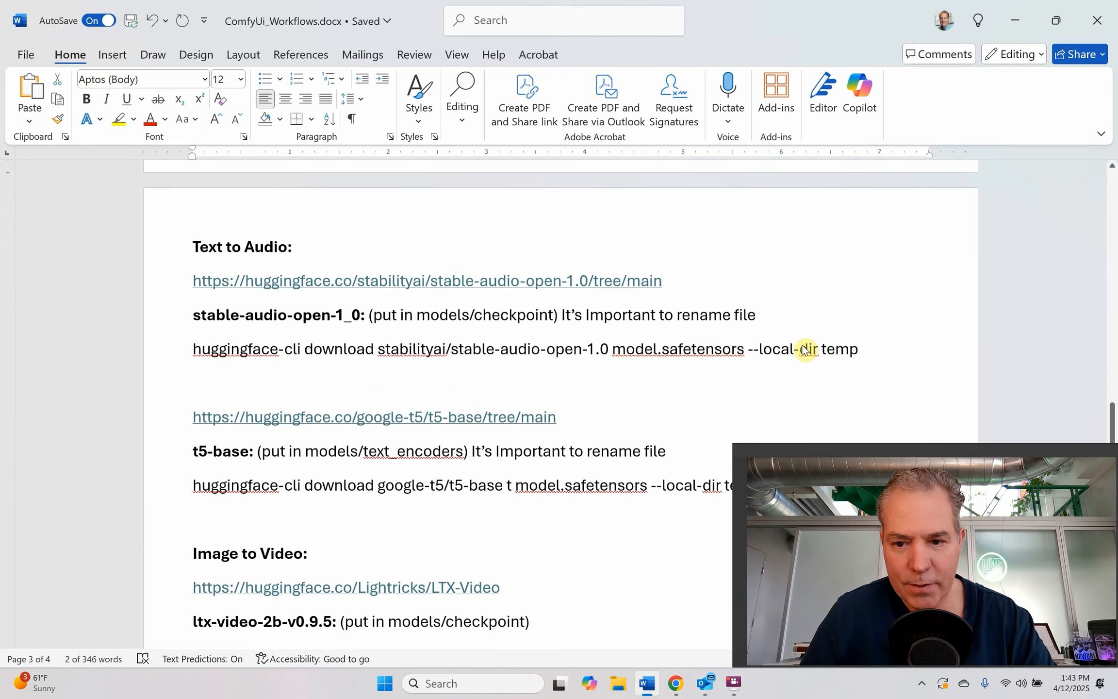
# - Copy the "huggingface-cli download stabilityai/stable-audio-open-1.0 model.safetensors --local-dir temp" command from the notes and run it in the JupyterLab terminal in Chrome
pyautogui.moveTo(858, 349); pyautogui.dragTo(193, 349)
pyautogui.hotkey('ctrl', 'c')
pyautogui.click(675, 683)
pyautogui.click(287, 16)
pyautogui.click(437, 453)
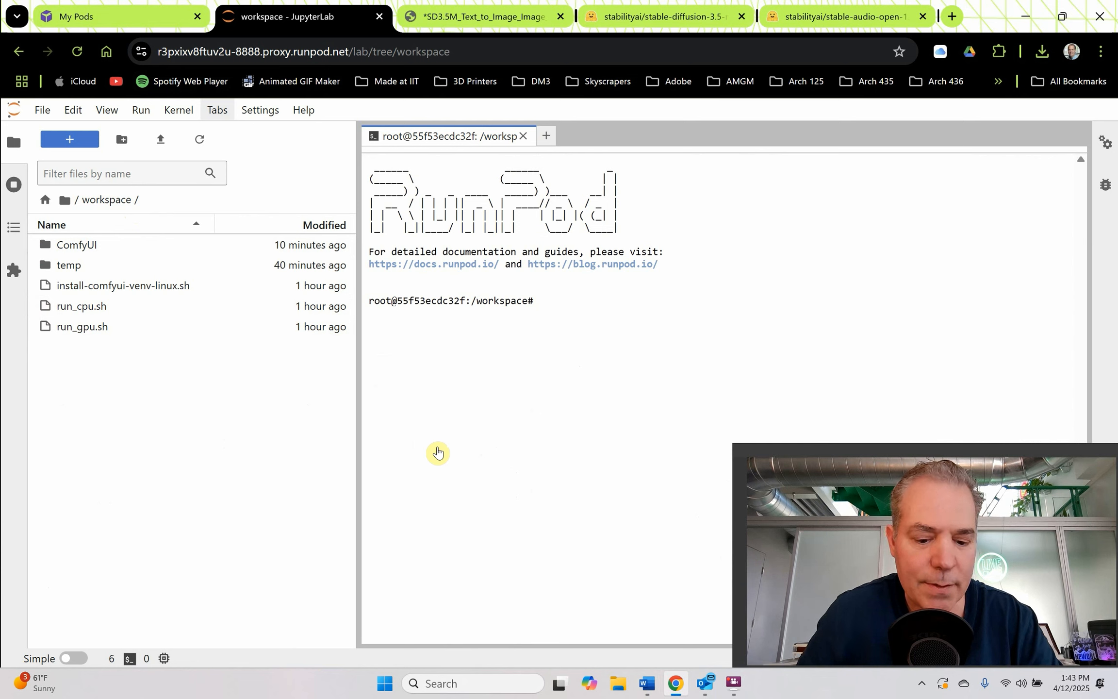
pyautogui.hotkey('ctrl', 'v')
pyautogui.press('Return')
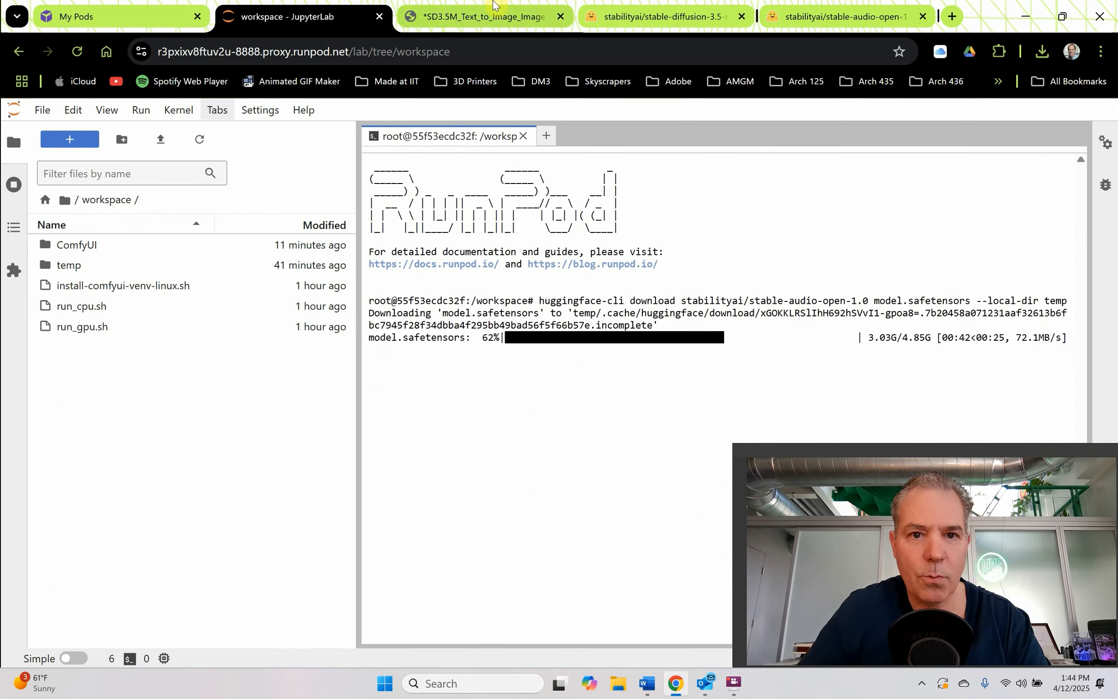
# - Search Google for t5 base in a new tab and open the google-t5/t5-base page on Hugging Face
pyautogui.click(480, 18)
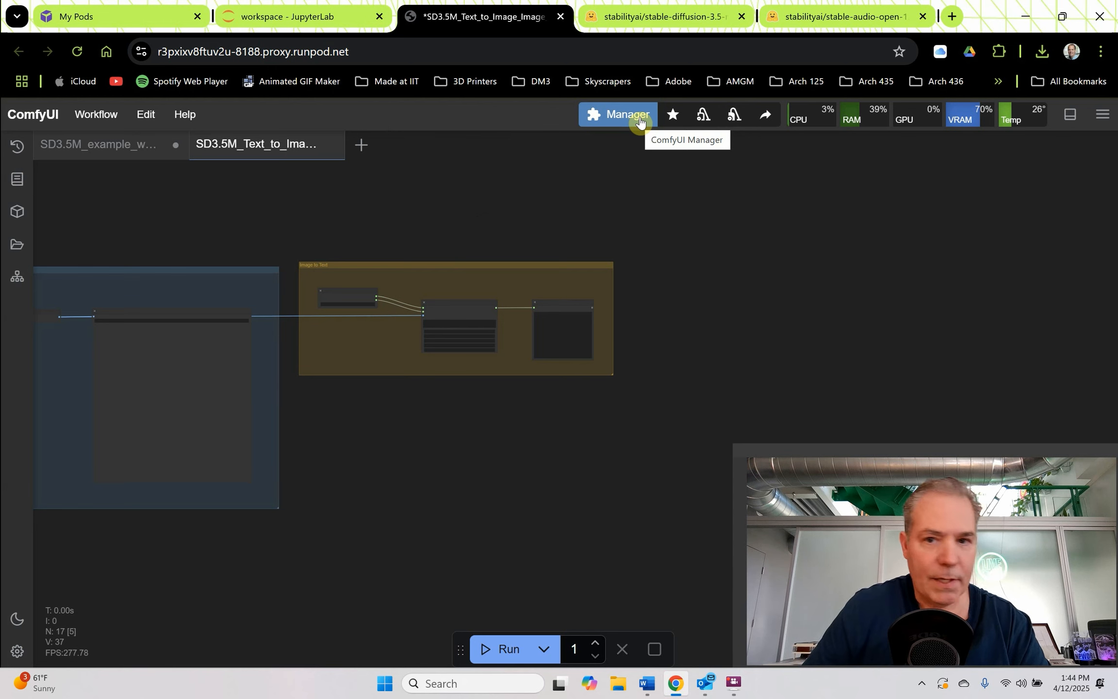
pyautogui.click(953, 18)
pyautogui.click(380, 335)
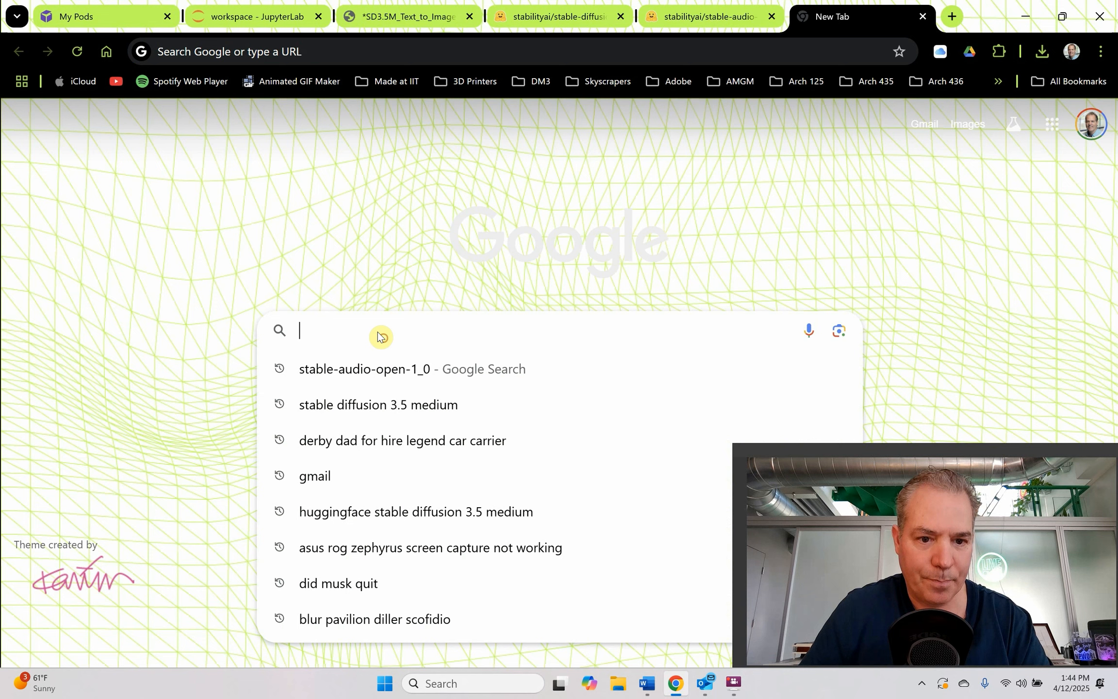
pyautogui.write('t5')
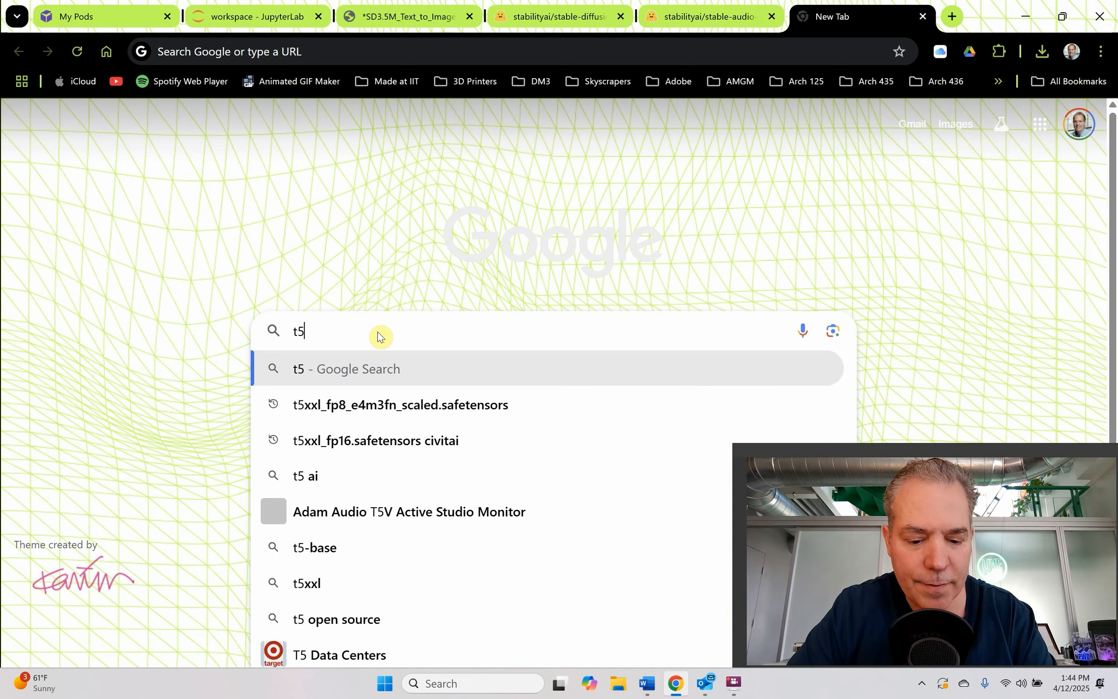
pyautogui.write(' base')
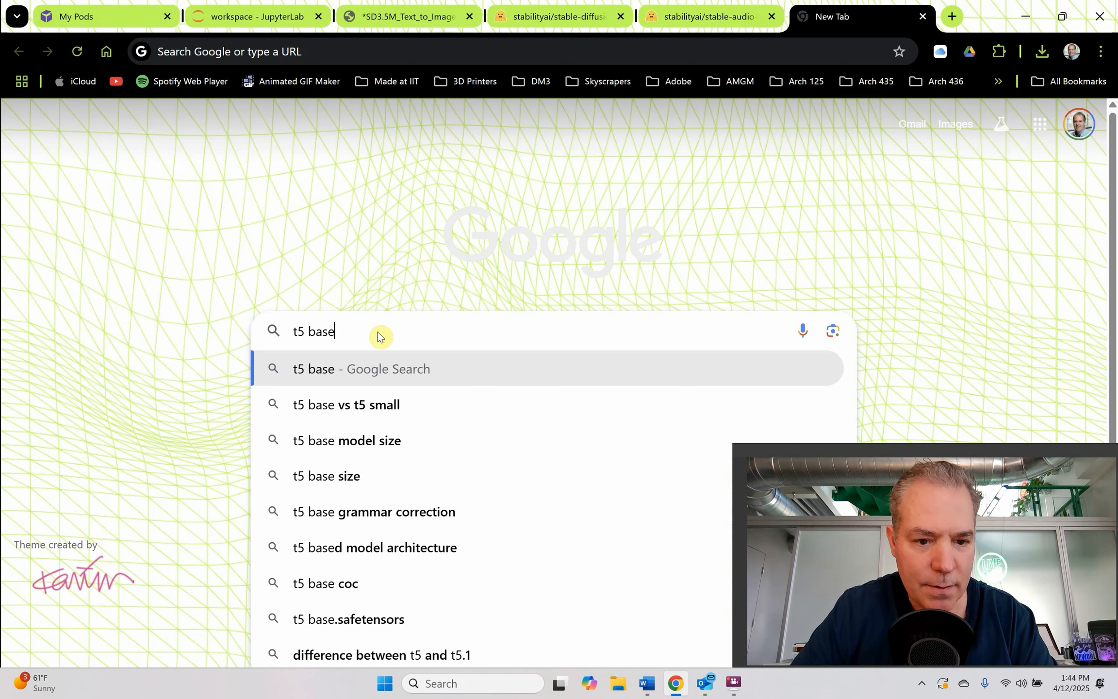
pyautogui.press('Return')
pyautogui.click(210, 276)
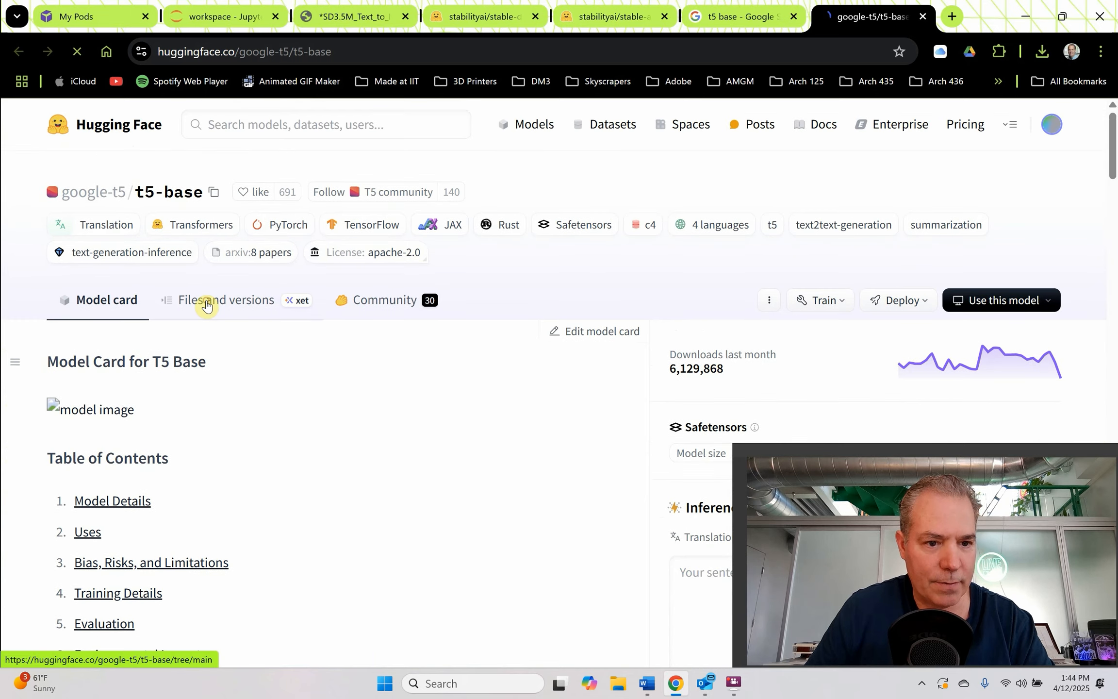
# - Show the files and versions of t5-base and look up model.safetensors in the list
pyautogui.click(200, 299)
pyautogui.scroll(-3, 231, 368)
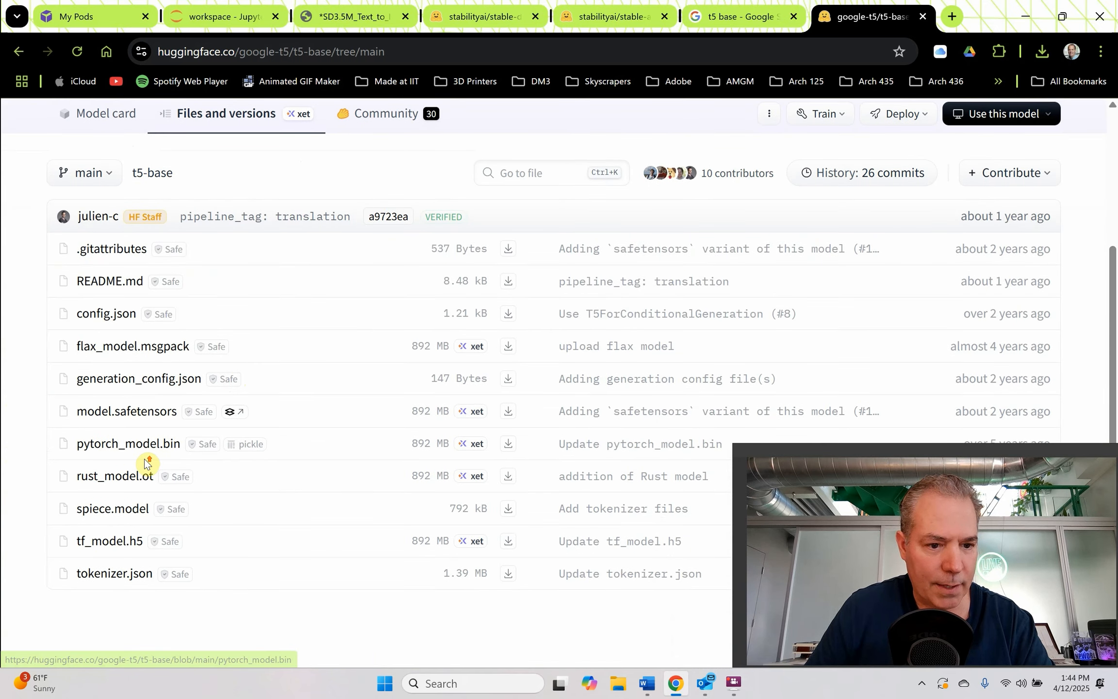
pyautogui.scroll(1, 146, 465)
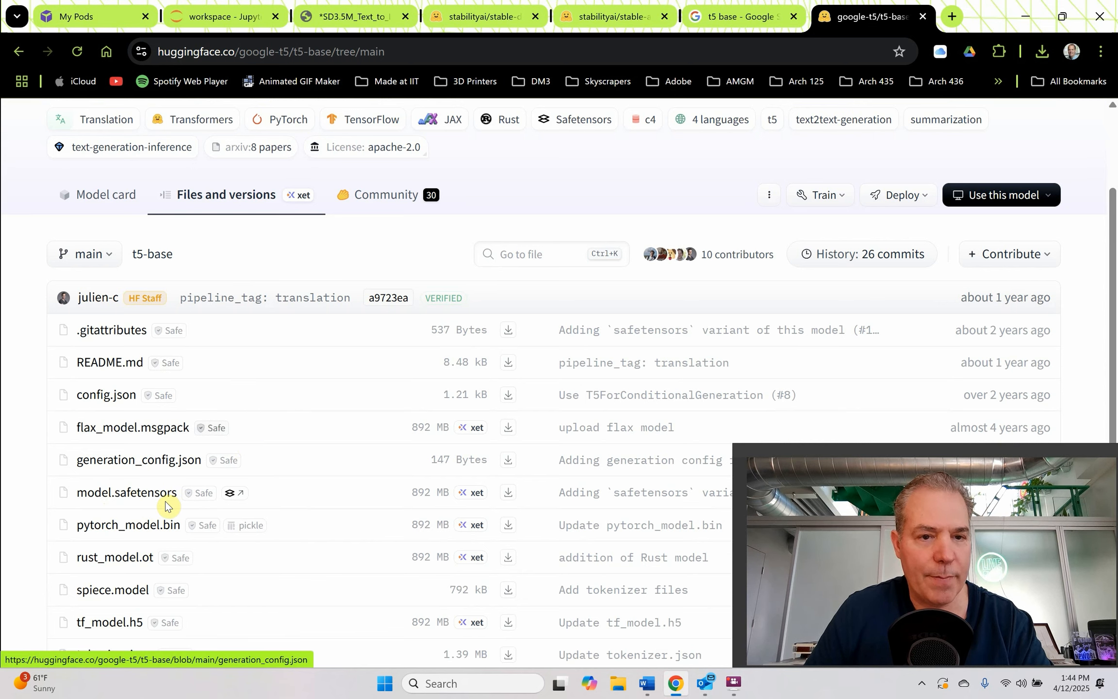
# - Return to ComfyUI, search the Model Manager for audio and install the google-t5/t5-base model
pyautogui.click(347, 16)
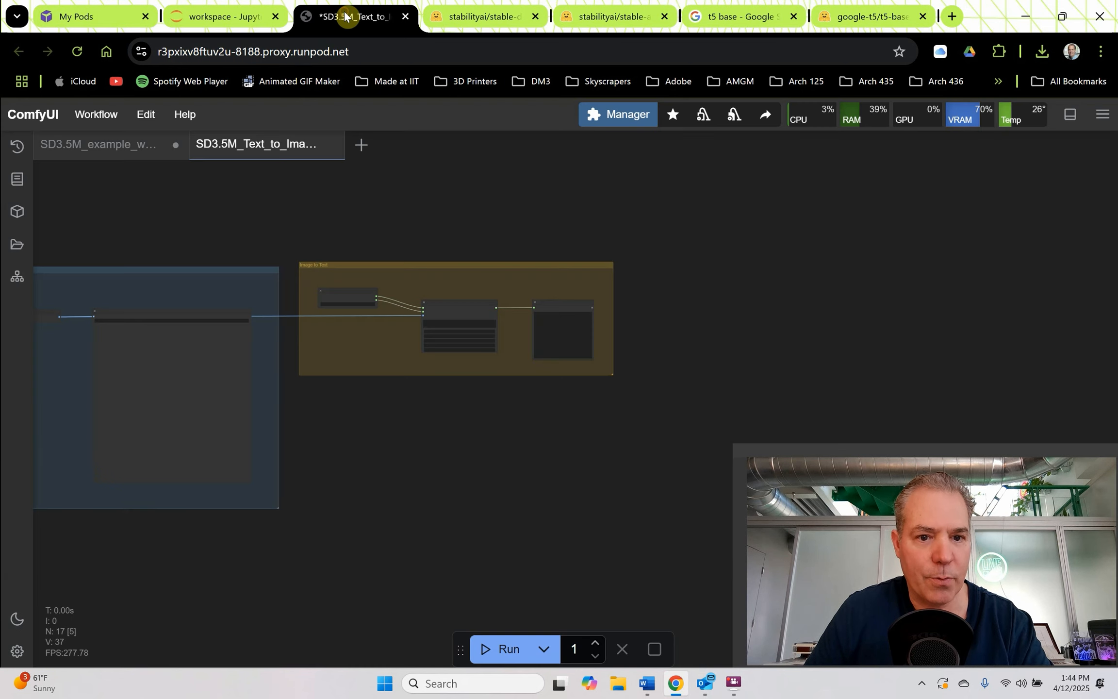
pyautogui.click(630, 113)
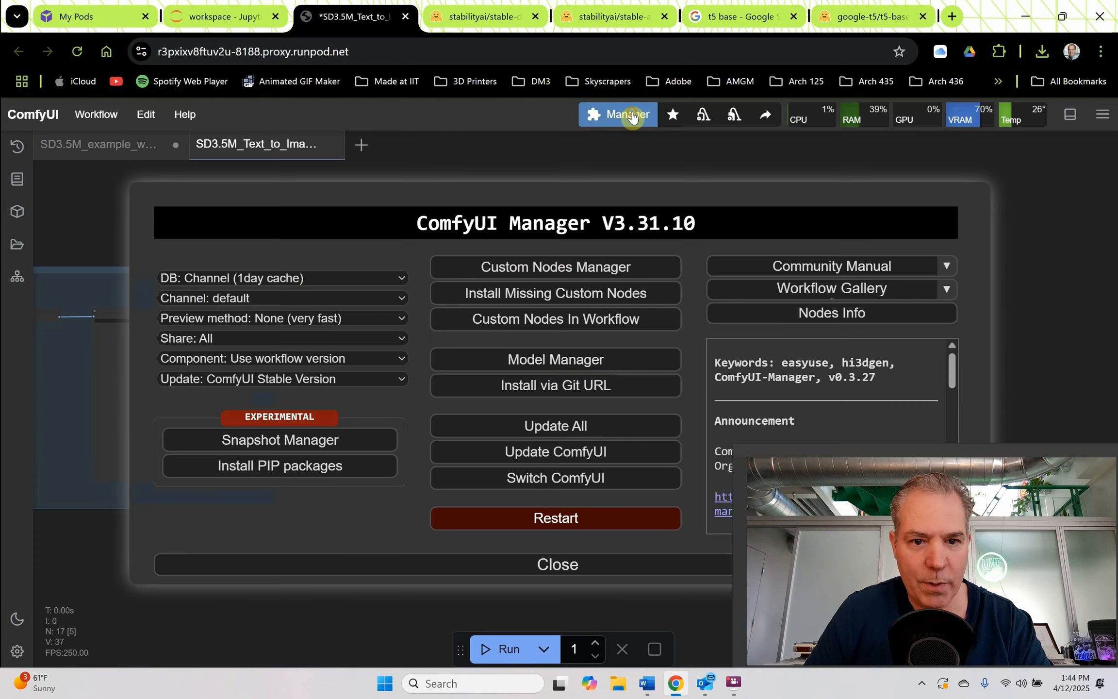
pyautogui.click(569, 362)
pyautogui.click(573, 198)
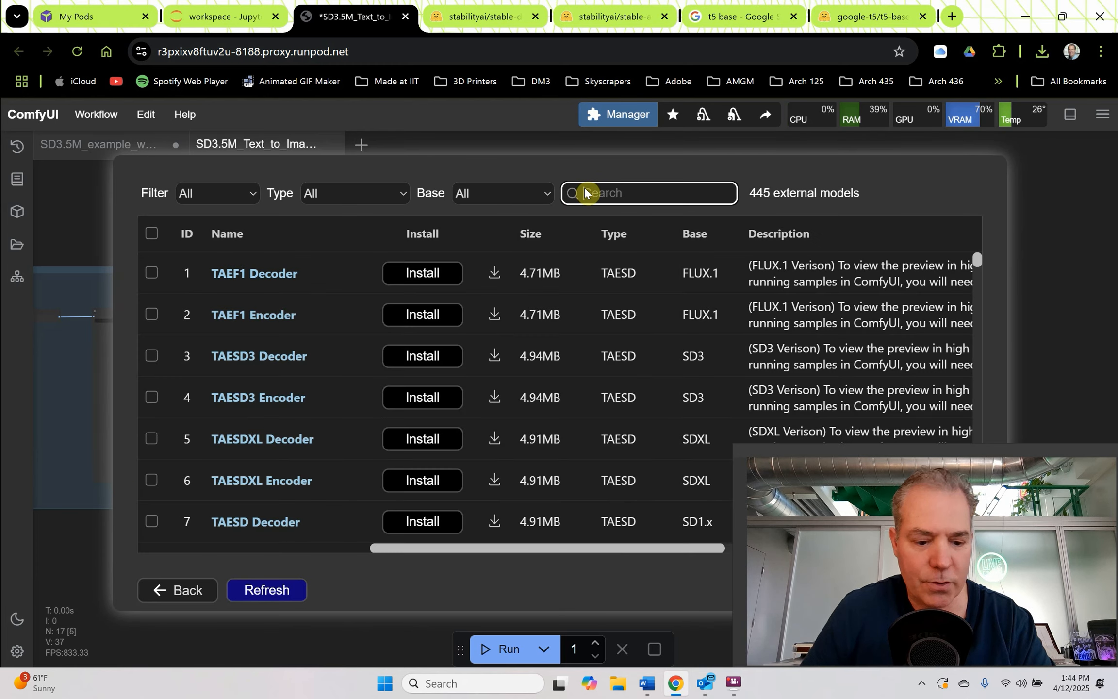
pyautogui.write('audio')
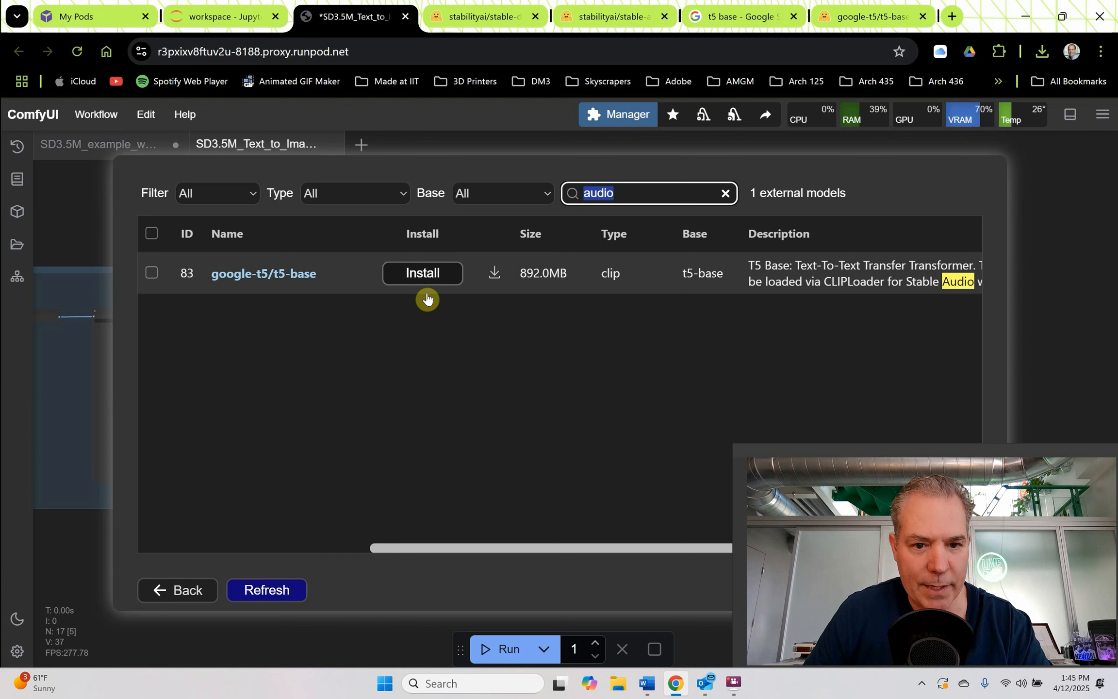
pyautogui.click(426, 278)
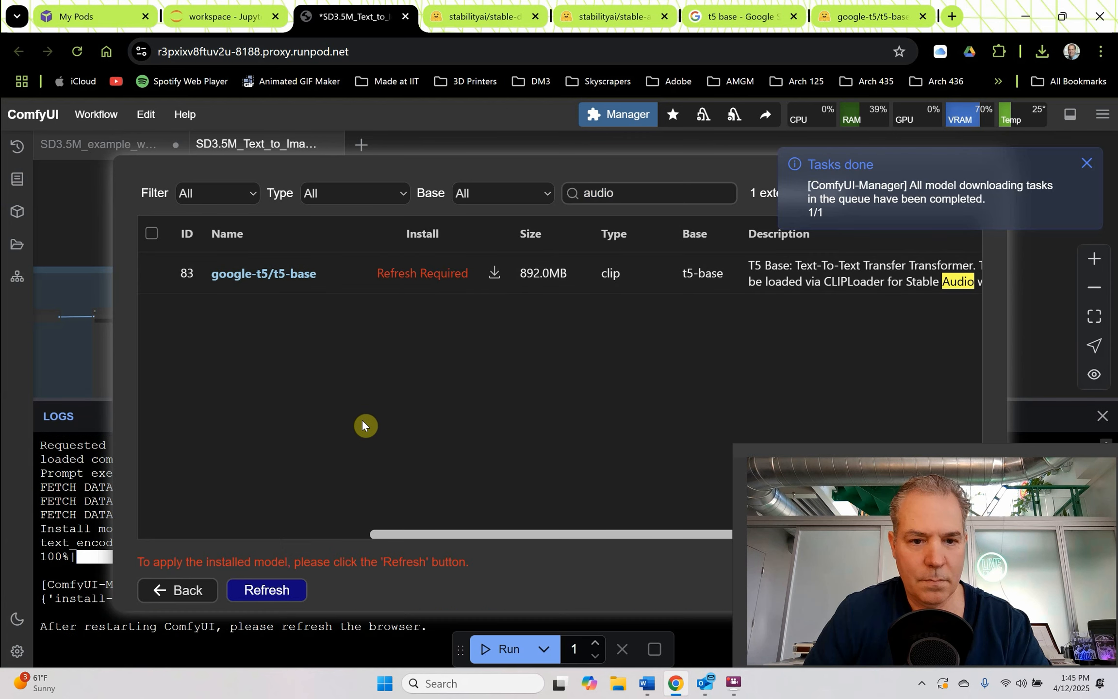
# - Refresh to apply the installed t5-base model, and close the ComfyUI Manager and the logs
pyautogui.click(290, 591)
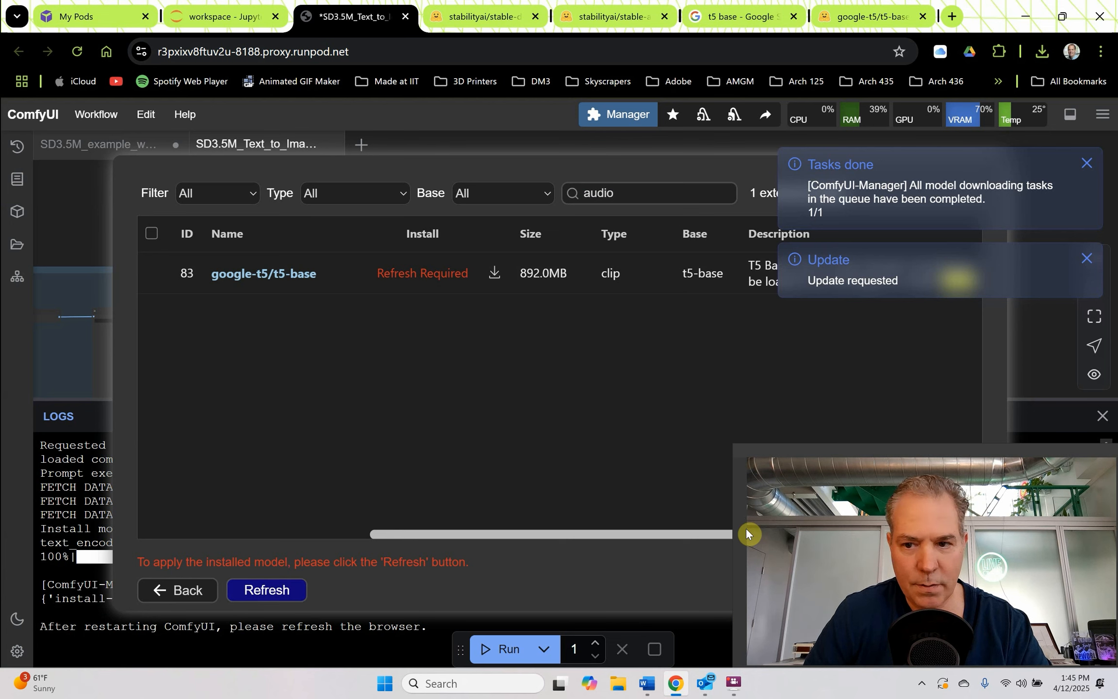
pyautogui.click(188, 590)
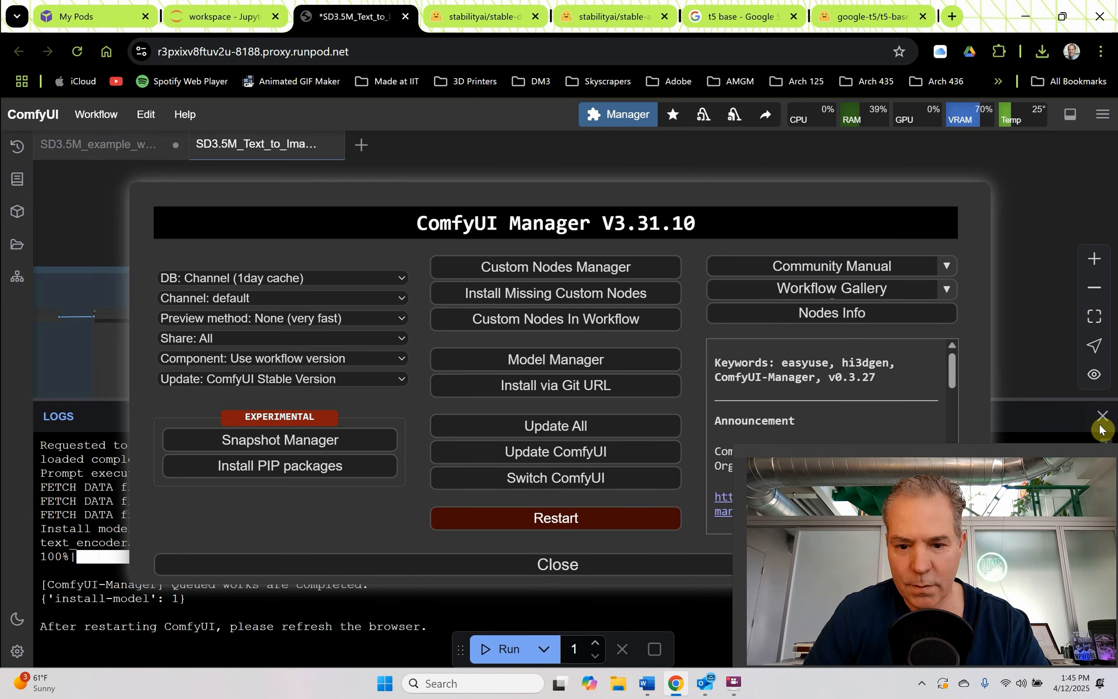
pyautogui.click(601, 558)
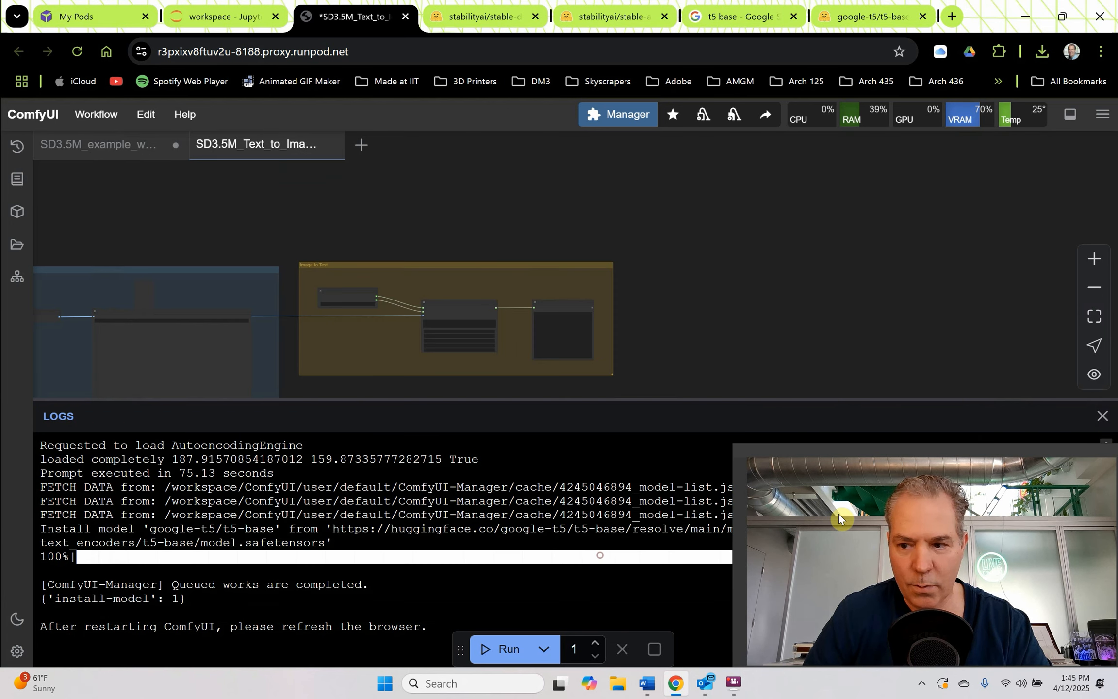
pyautogui.click(1101, 416)
# - In JupyterLab's temp folder, rename model.safetensors to stable-audio-open-1_0.safetensors and widen the file browser to show the full name
pyautogui.click(203, 17)
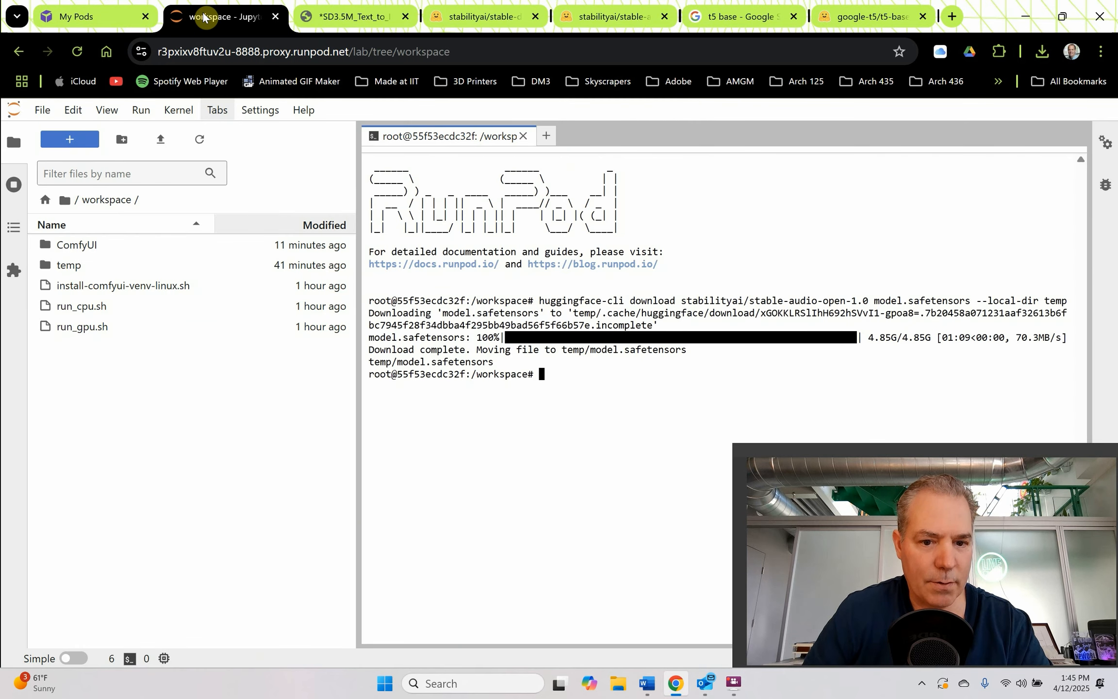
pyautogui.doubleClick(77, 272)
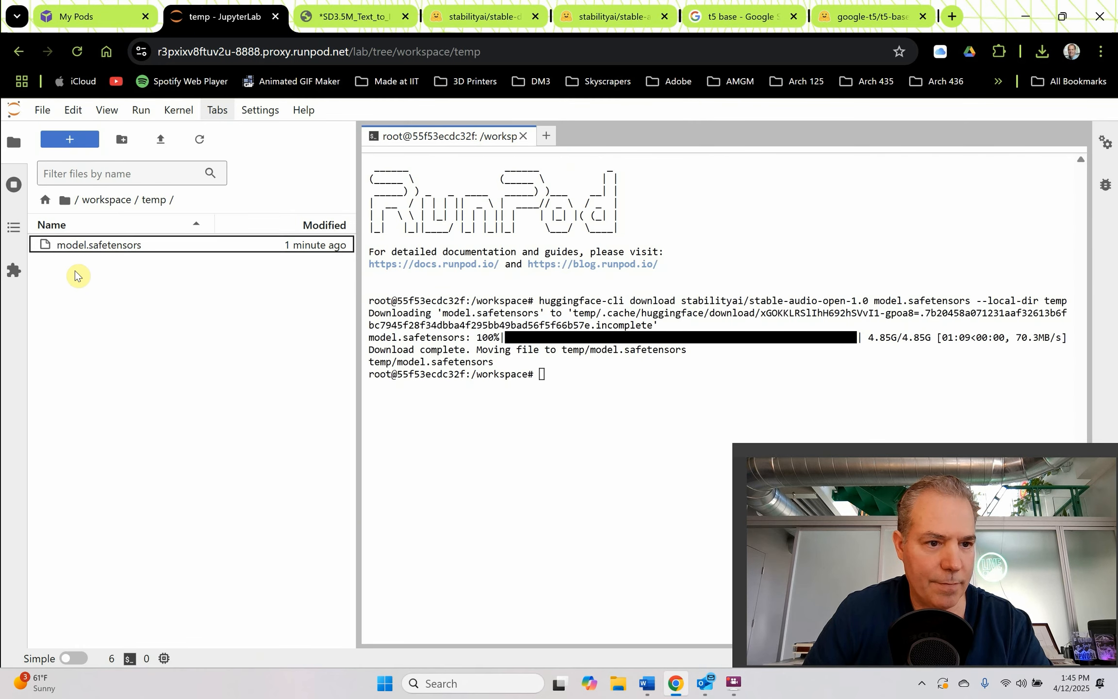
pyautogui.rightClick(92, 246)
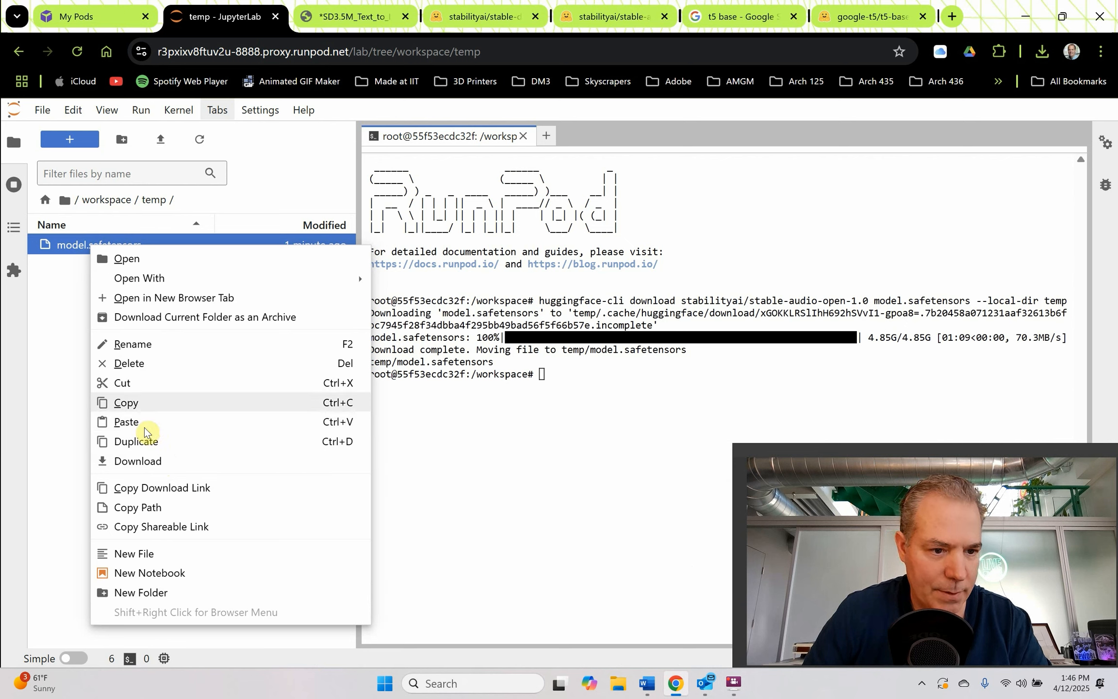
pyautogui.click(121, 344)
pyautogui.press('End')
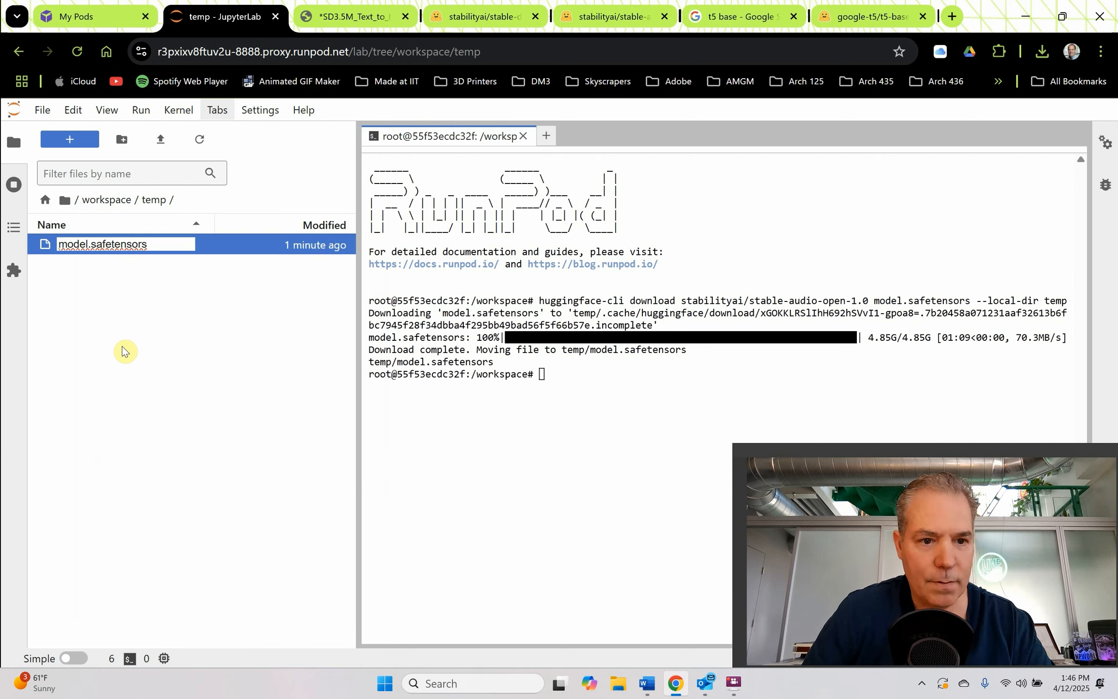
pyautogui.press('BackSpace')
pyautogui.press('BackSpace')
pyautogui.press('BackSpace')
pyautogui.press('BackSpace')
pyautogui.press('BackSpace')
pyautogui.write('stable-audio-open-1_0.safet')
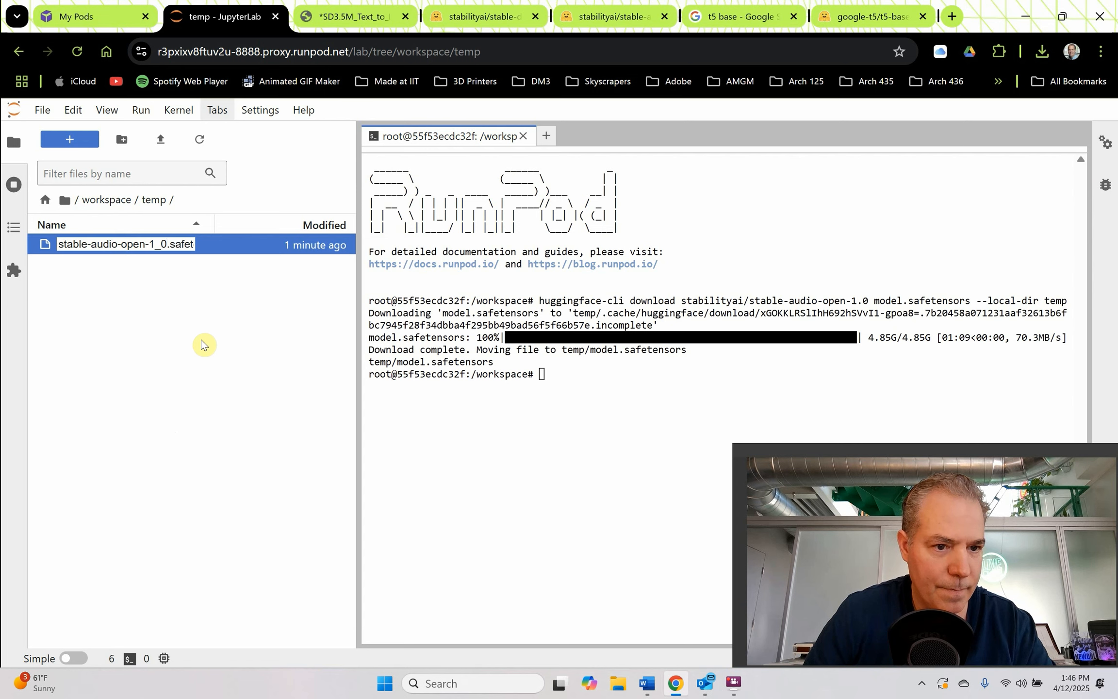
pyautogui.click(198, 364)
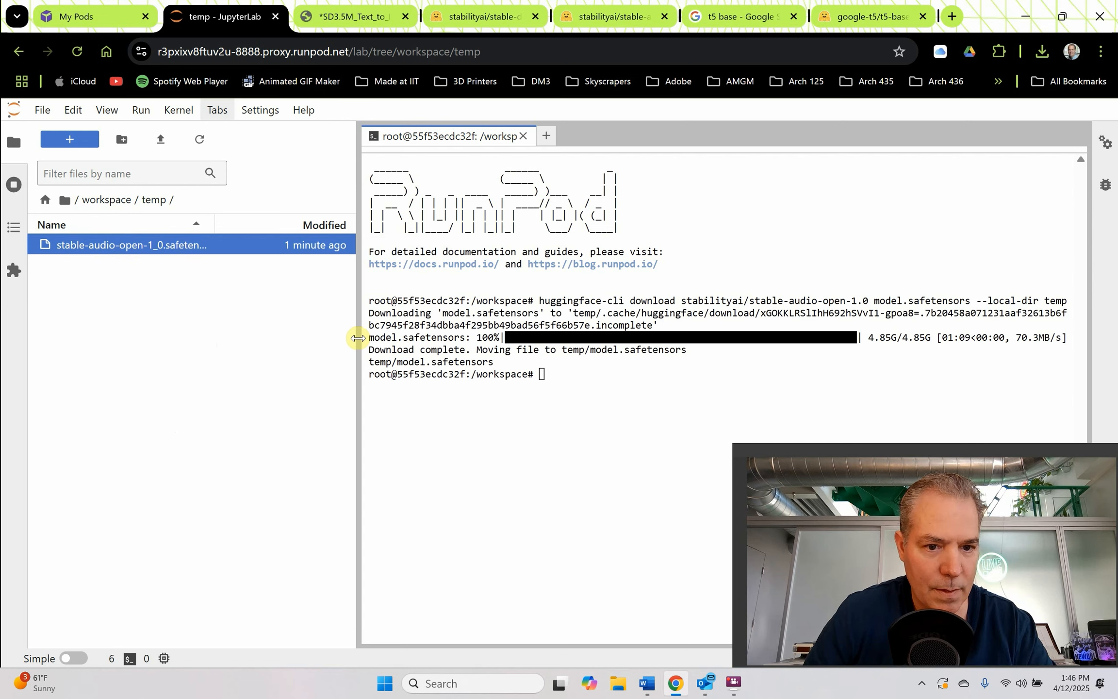
pyautogui.moveTo(358, 339); pyautogui.dragTo(444, 352)
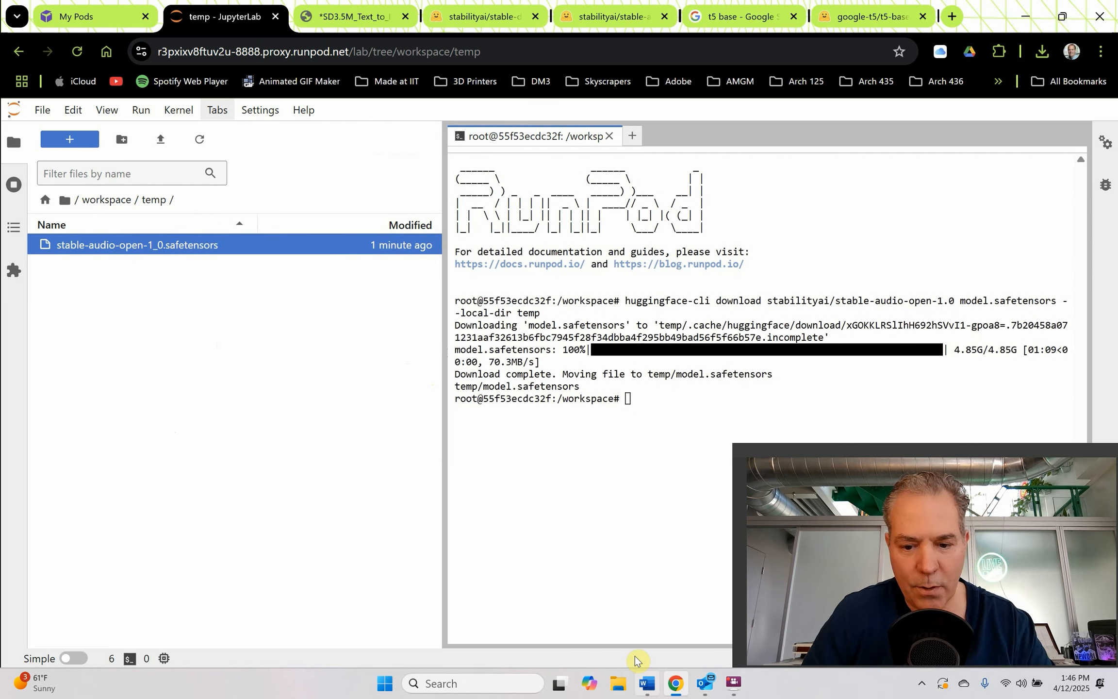
# - Move stable-audio-open-1_0.safetensors from the temp folder into the checkpoints folder of ComfyUI/models
pyautogui.click(643, 679)
pyautogui.click(675, 683)
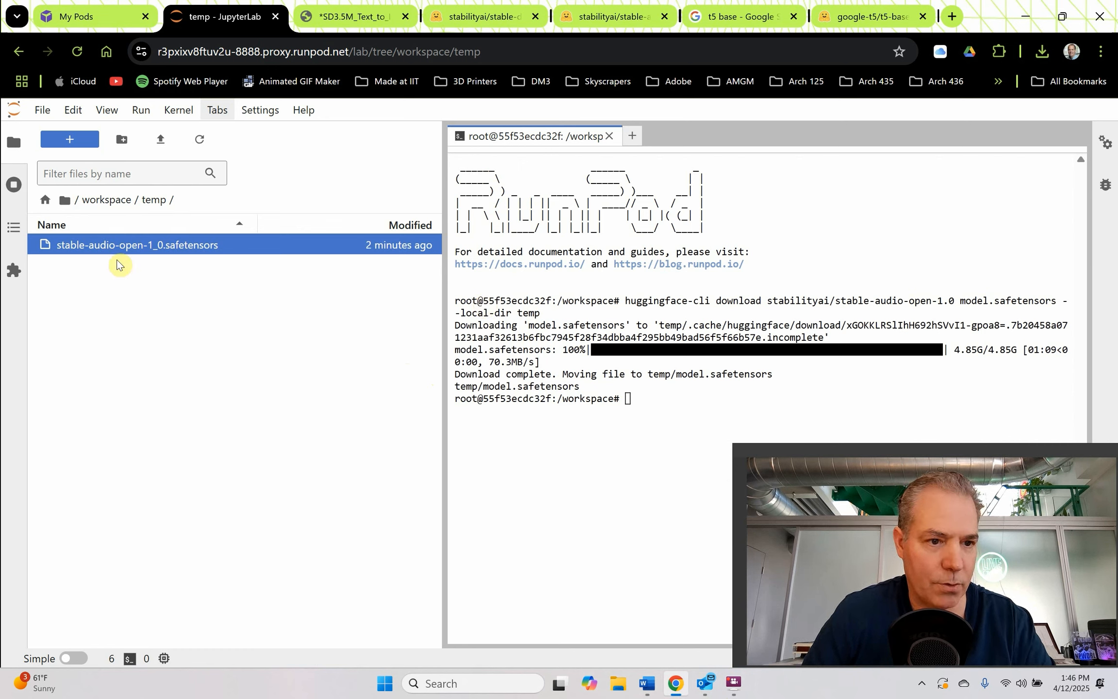
pyautogui.hotkey('ctrl', 'x')
pyautogui.click(107, 200)
pyautogui.doubleClick(74, 245)
pyautogui.doubleClick(71, 409)
pyautogui.hotkey('ctrl', 'v')
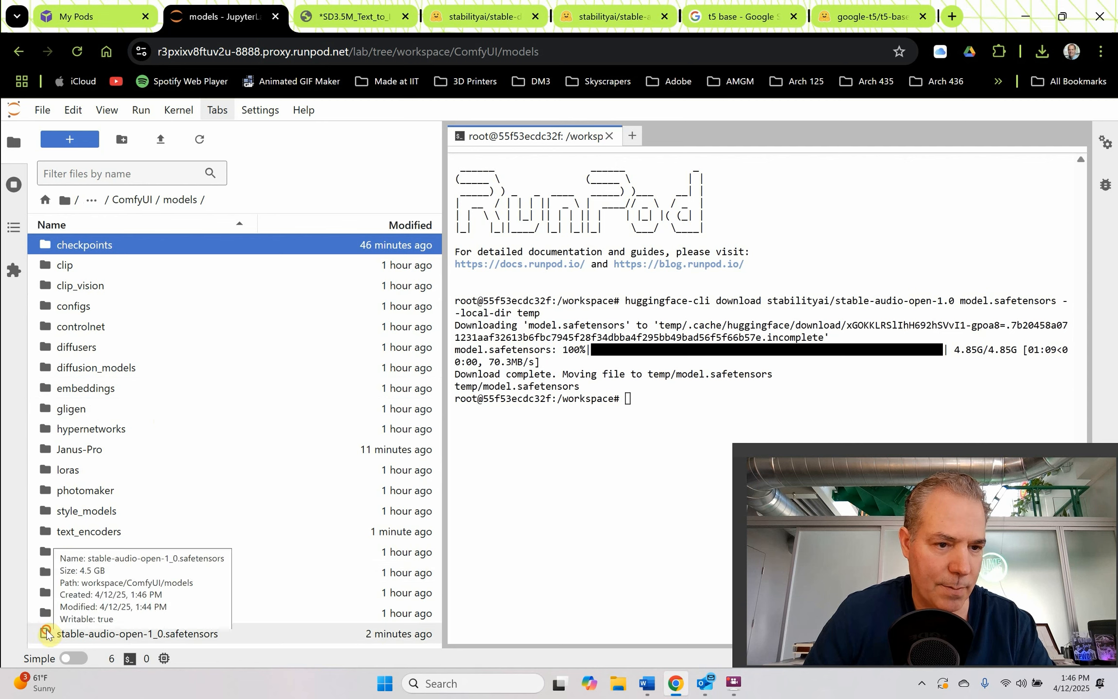
pyautogui.moveTo(48, 634); pyautogui.dragTo(55, 245)
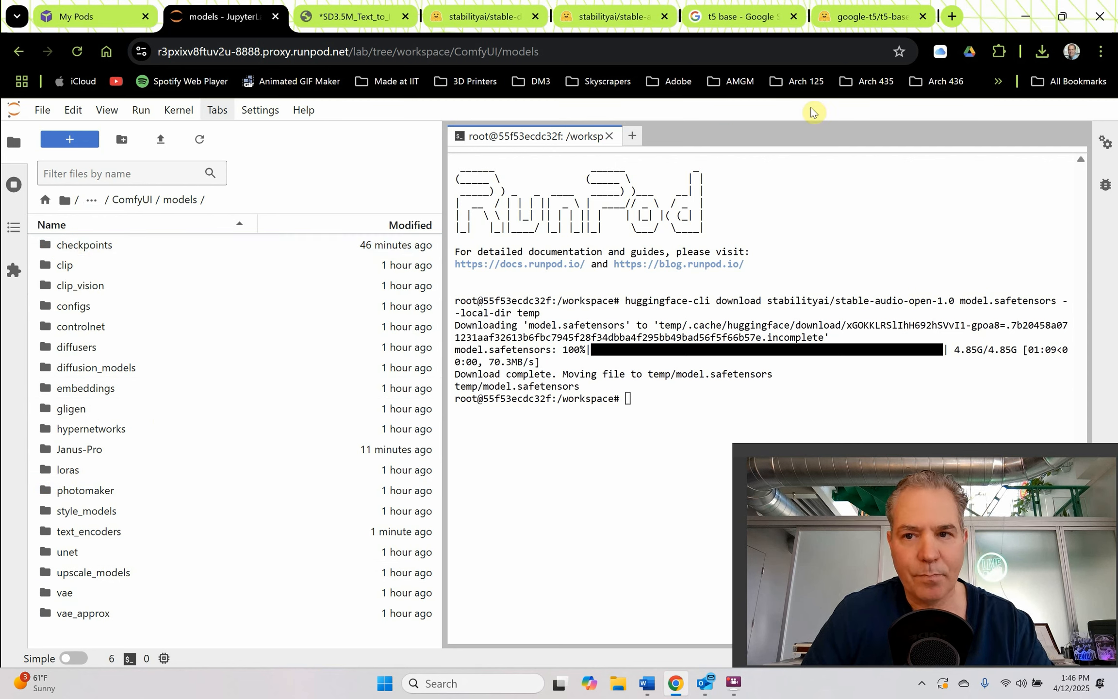
# - Return to the ComfyUI workflow and add a Load Checkpoint node in the empty canvas area beyond the yellow image-to-text group
pyautogui.click(350, 16)
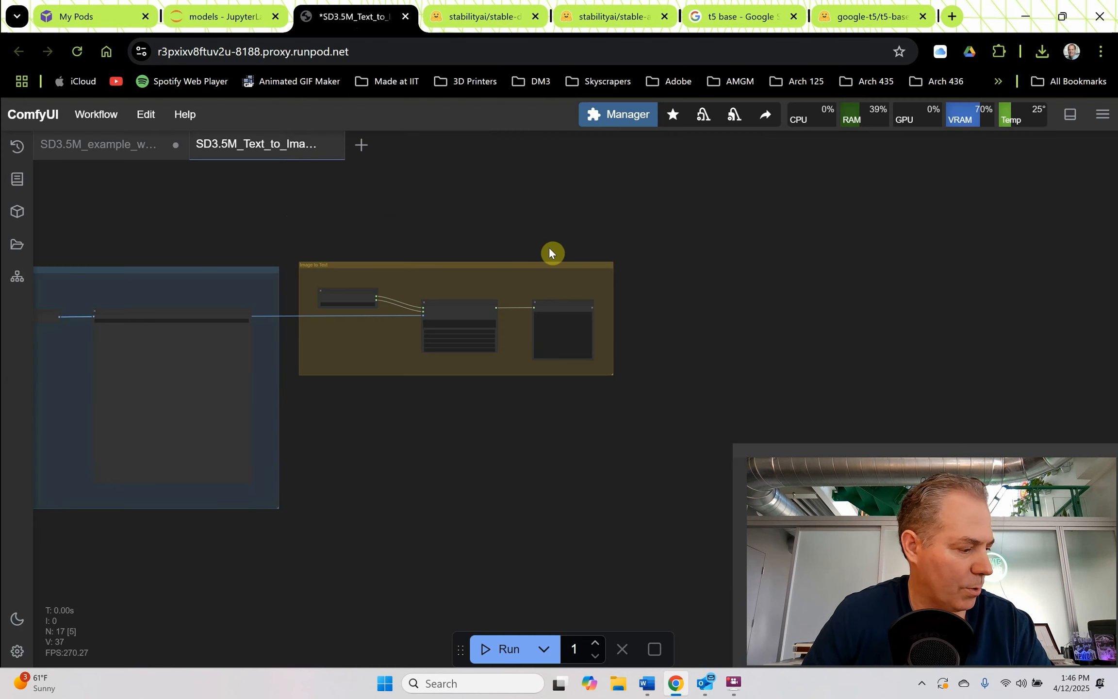
pyautogui.moveTo(766, 297); pyautogui.dragTo(665, 279)
pyautogui.scroll(8, 653, 287)
pyautogui.doubleClick(634, 291)
pyautogui.write('load checkpoint')
pyautogui.press('Return')
# - Refresh the node definitions and set the new Load Checkpoint node's ckpt_name to stable-audio-open-1_0.safetensors
pyautogui.scroll(10, 703, 311)
pyautogui.click(145, 114)
pyautogui.click(176, 202)
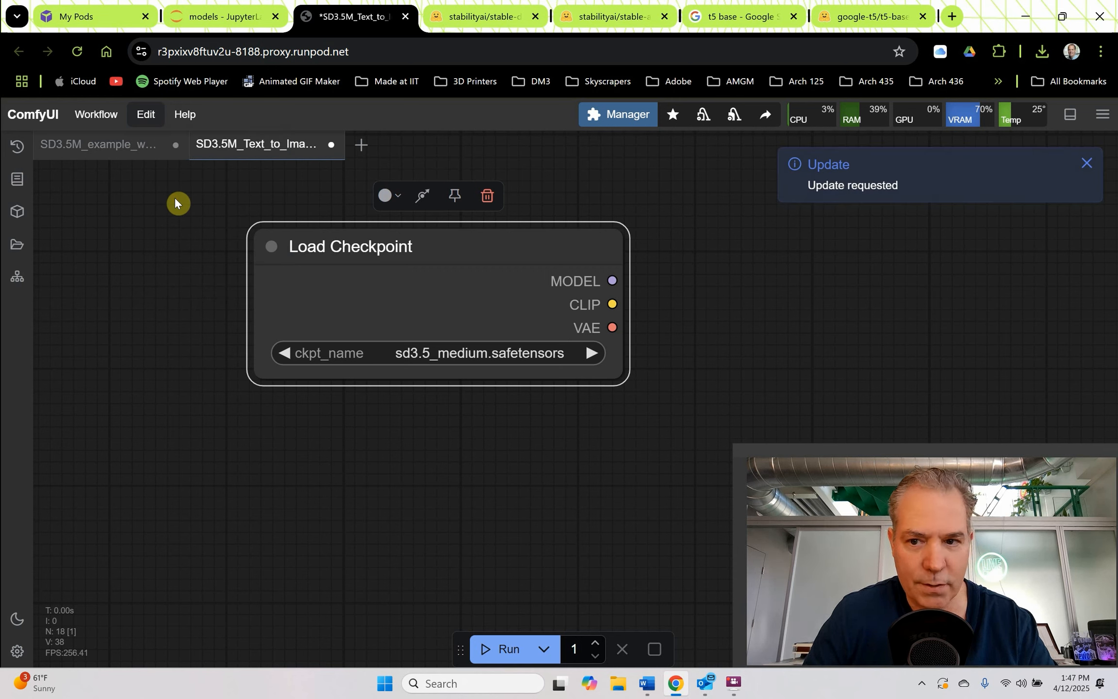
pyautogui.click(466, 353)
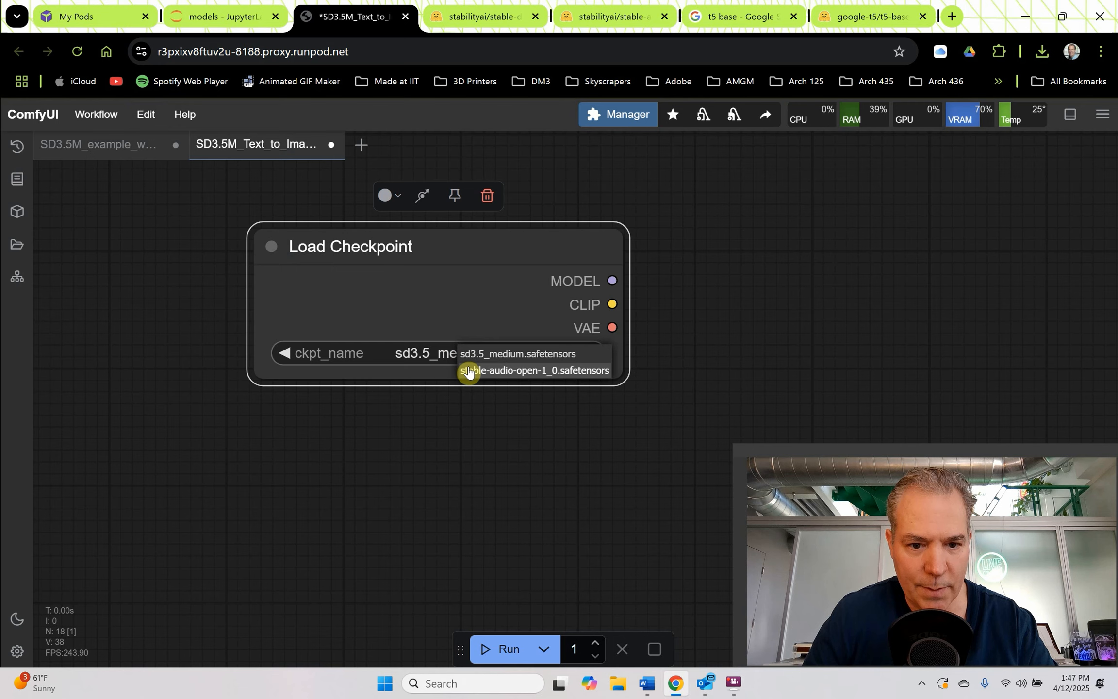
pyautogui.click(468, 371)
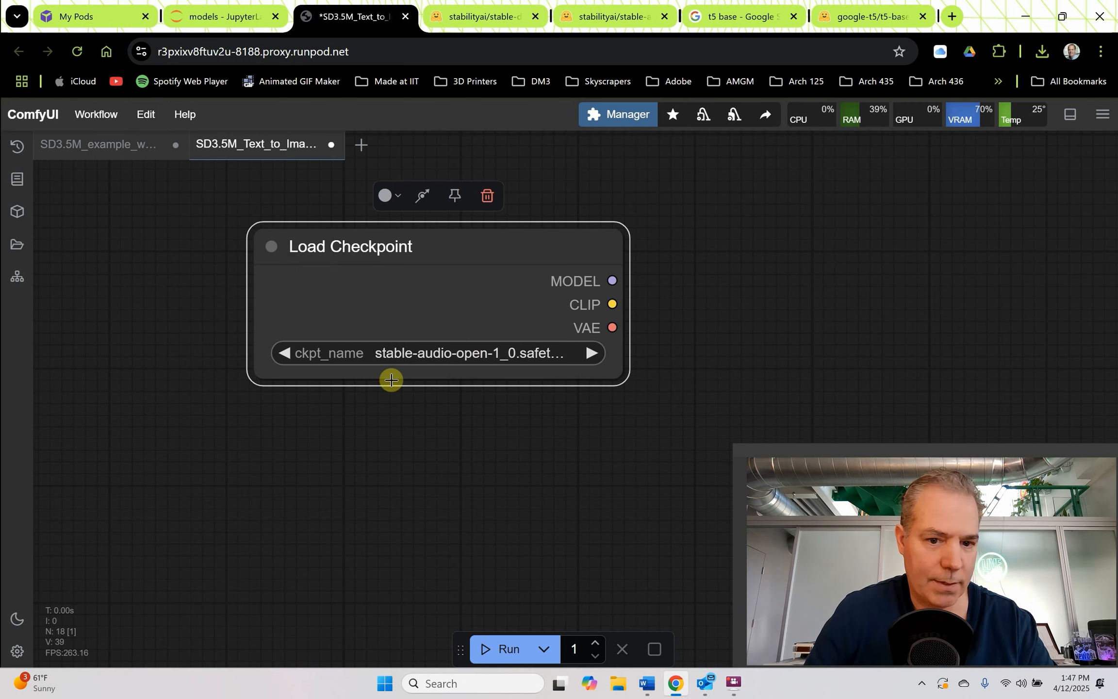
# - Add a Load CLIP node and place it directly below the stable audio Load Checkpoint node
pyautogui.moveTo(395, 434); pyautogui.dragTo(370, 334)
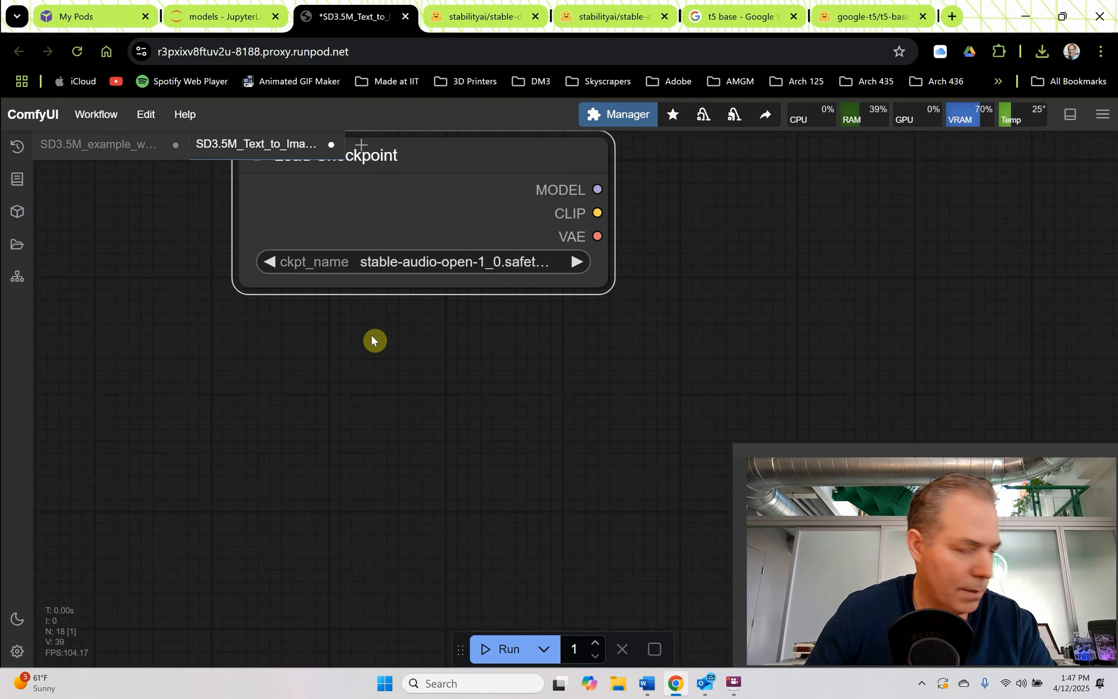
pyautogui.doubleClick(405, 398)
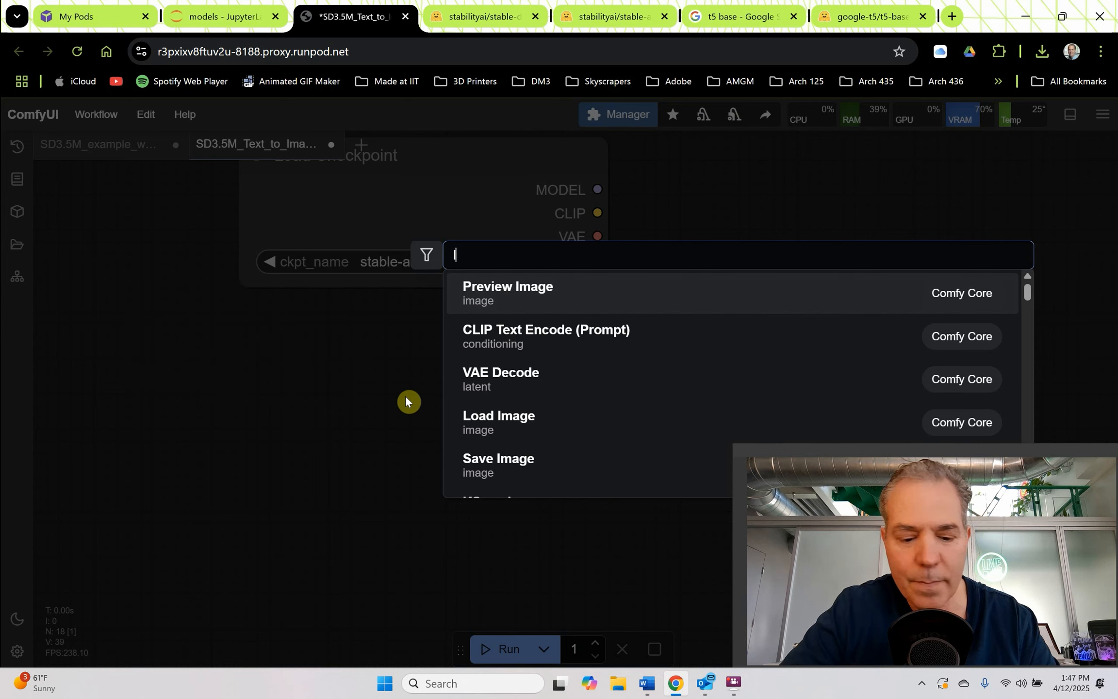
pyautogui.write('load clip')
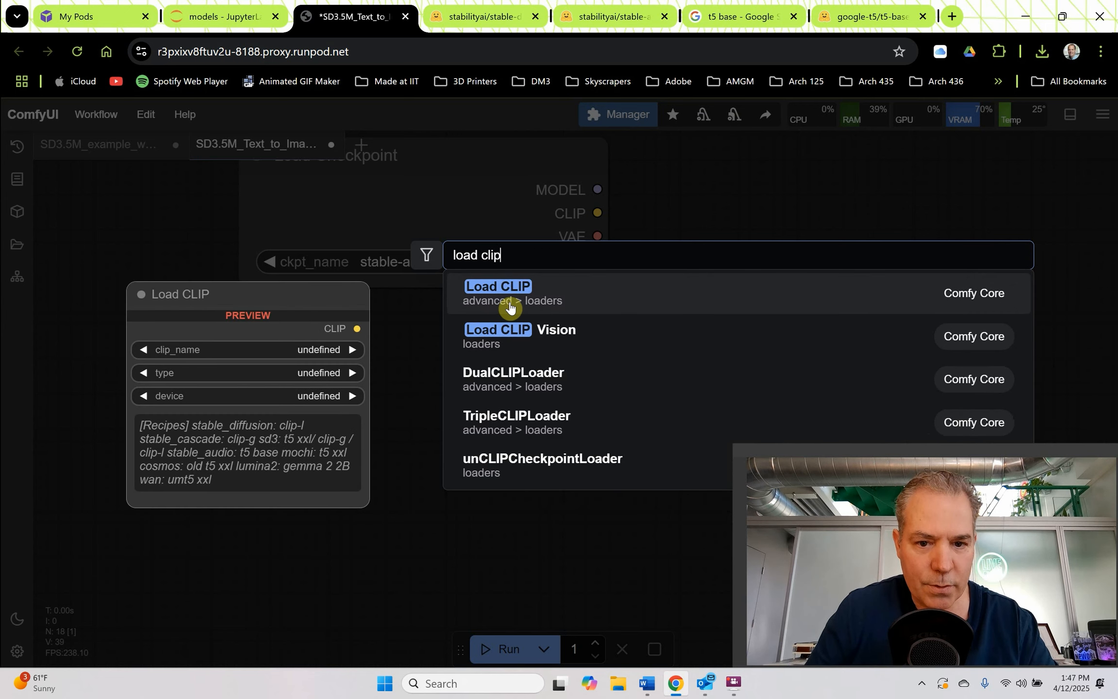
pyautogui.click(508, 297)
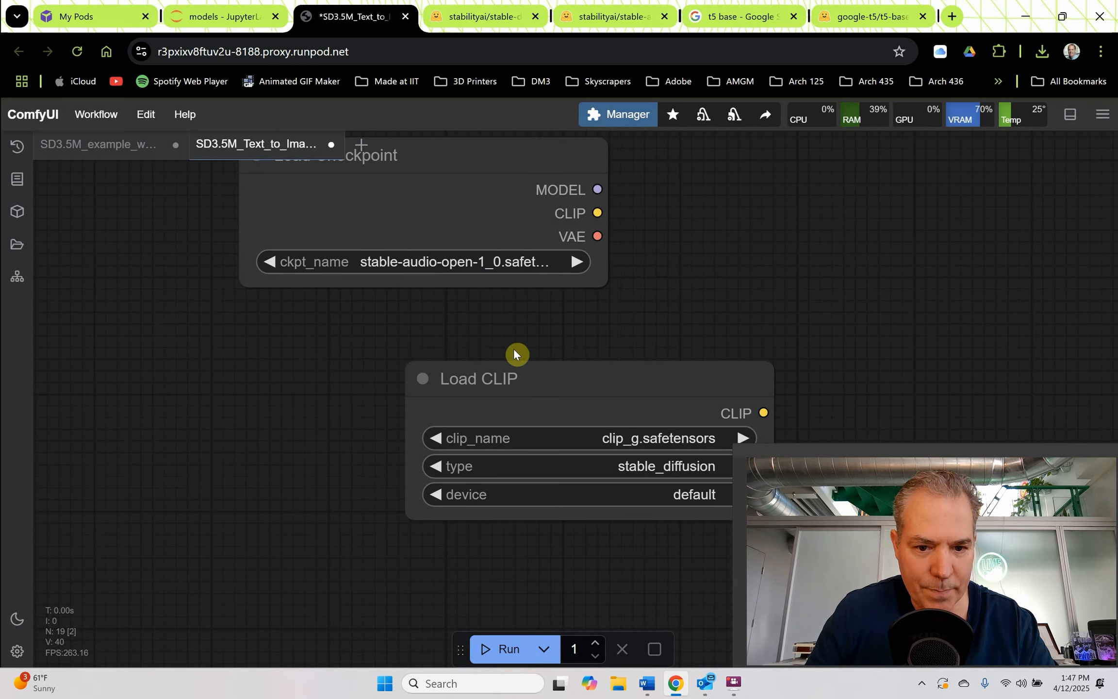
pyautogui.moveTo(512, 376); pyautogui.dragTo(349, 348)
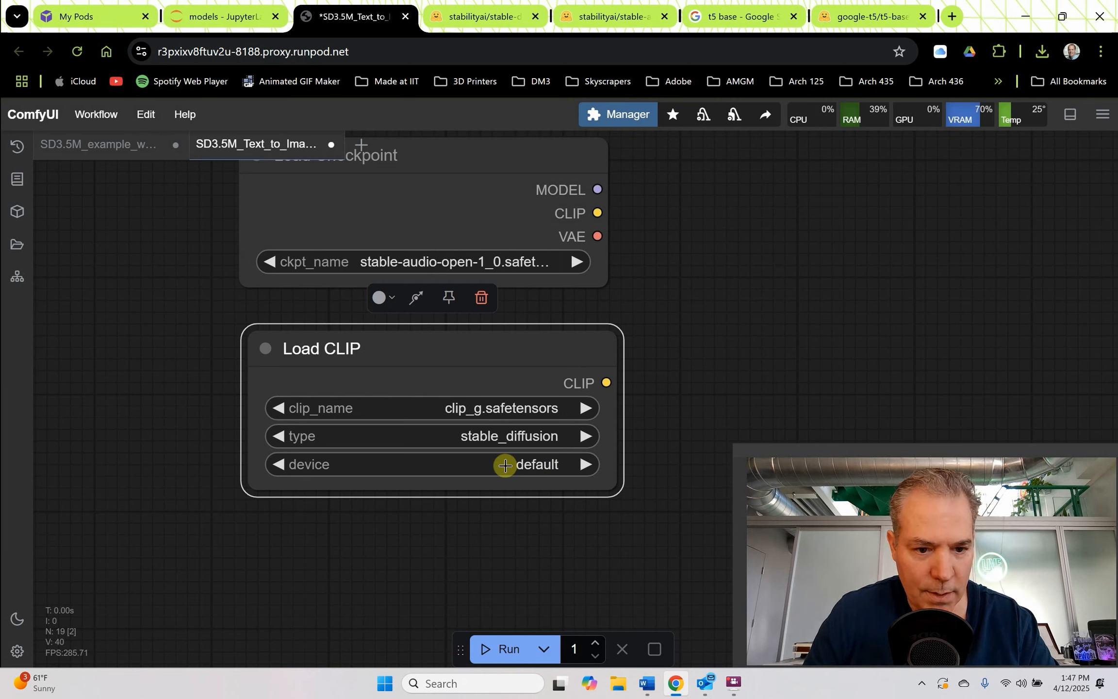
# - Set the Load CLIP node's type to stable_audio and its clip_name to t5-base/model.safetensors
pyautogui.click(522, 437)
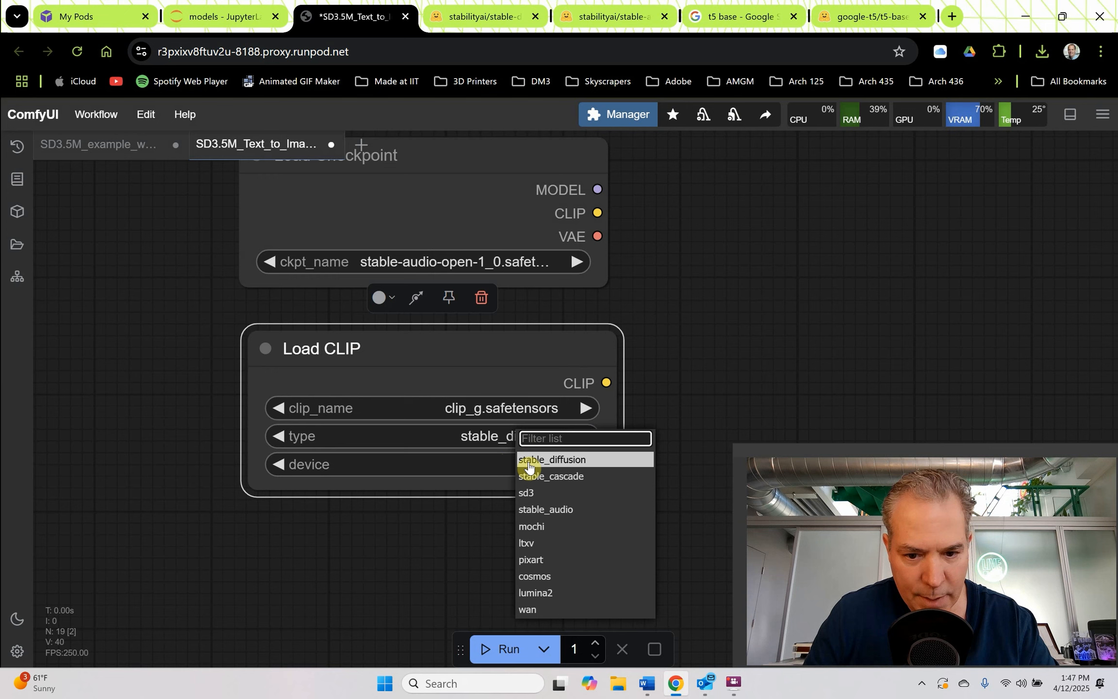
pyautogui.click(529, 508)
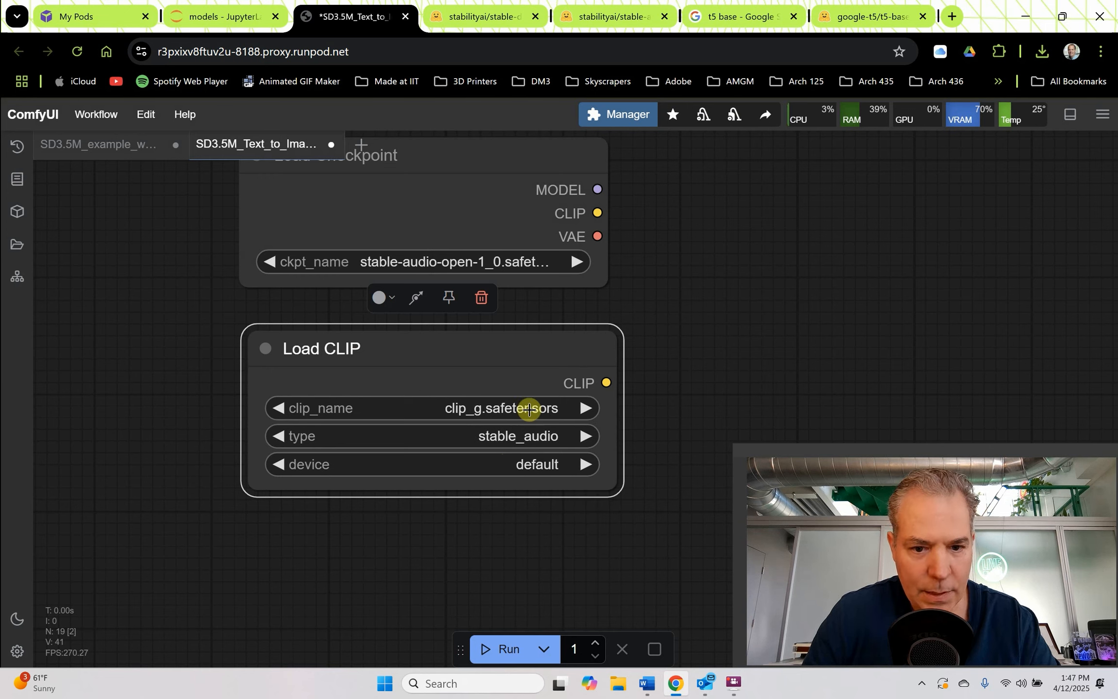
pyautogui.click(508, 406)
pyautogui.click(543, 440)
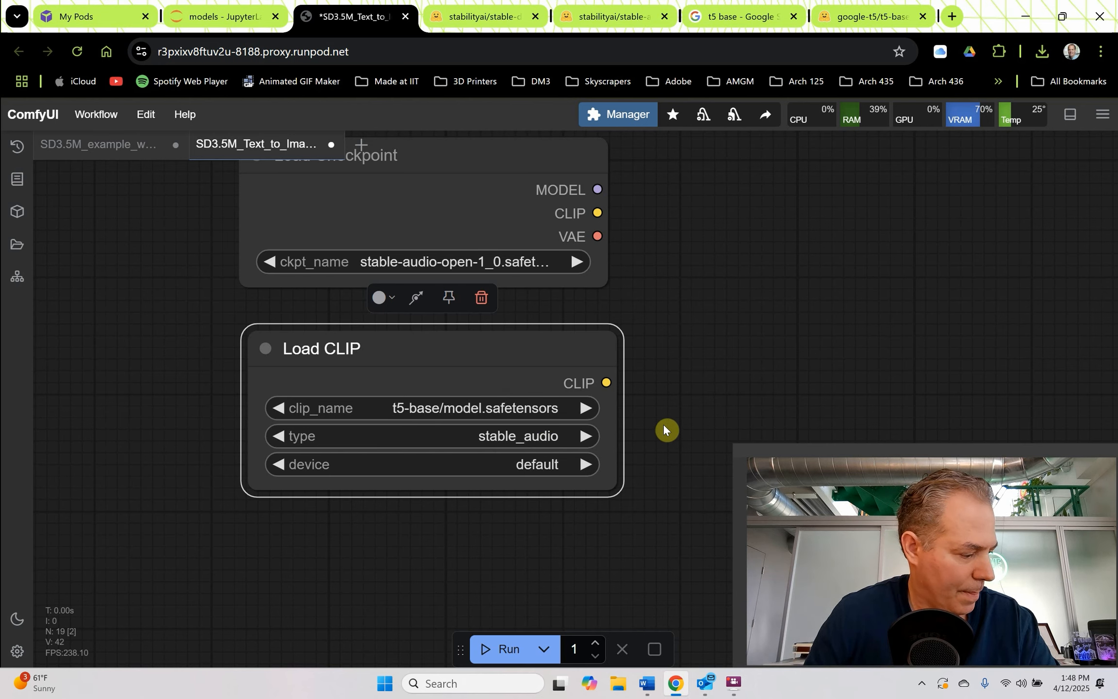
# - Add a CLIP Text Encode (Prompt) node beside the two loader nodes and colour it green
pyautogui.click(653, 354)
pyautogui.moveTo(653, 355); pyautogui.dragTo(466, 364)
pyautogui.scroll(-5, 562, 411)
pyautogui.doubleClick(470, 278)
pyautogui.write('clip text')
pyautogui.press('Return')
pyautogui.click(570, 229)
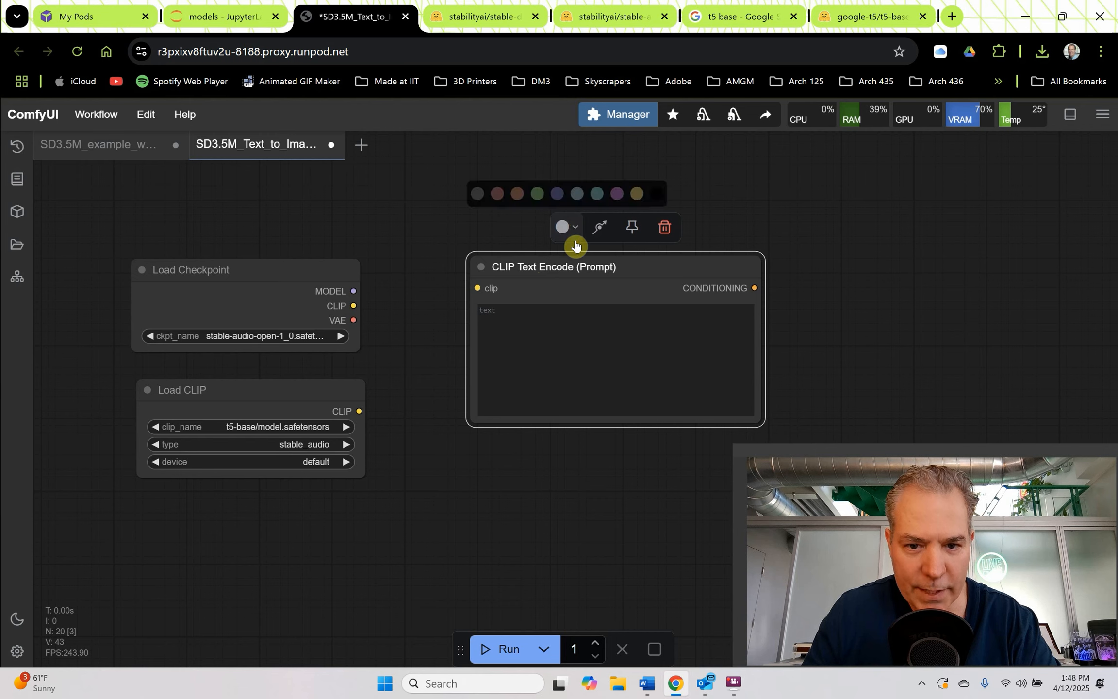
pyautogui.click(538, 195)
# - Duplicate the green CLIP Text Encode node, placing the copy below the original, and colour the copy brown
pyautogui.moveTo(536, 269); pyautogui.dragTo(484, 408)
pyautogui.hotkey('ctrl', 'c')
pyautogui.hotkey('ctrl', 'v')
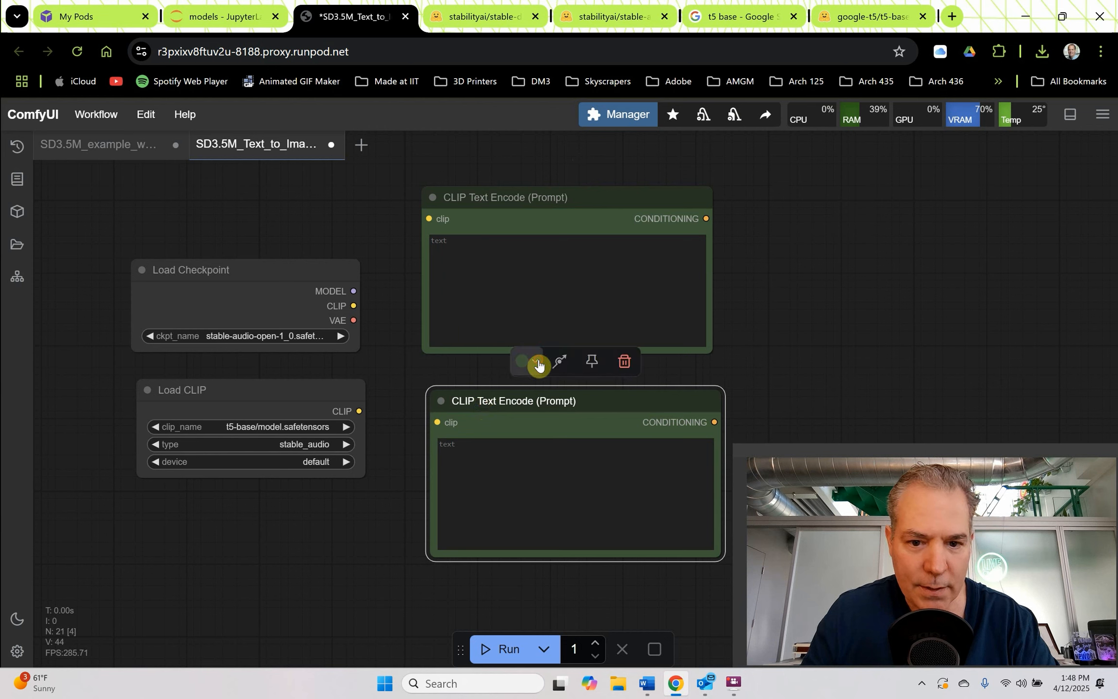
pyautogui.click(533, 362)
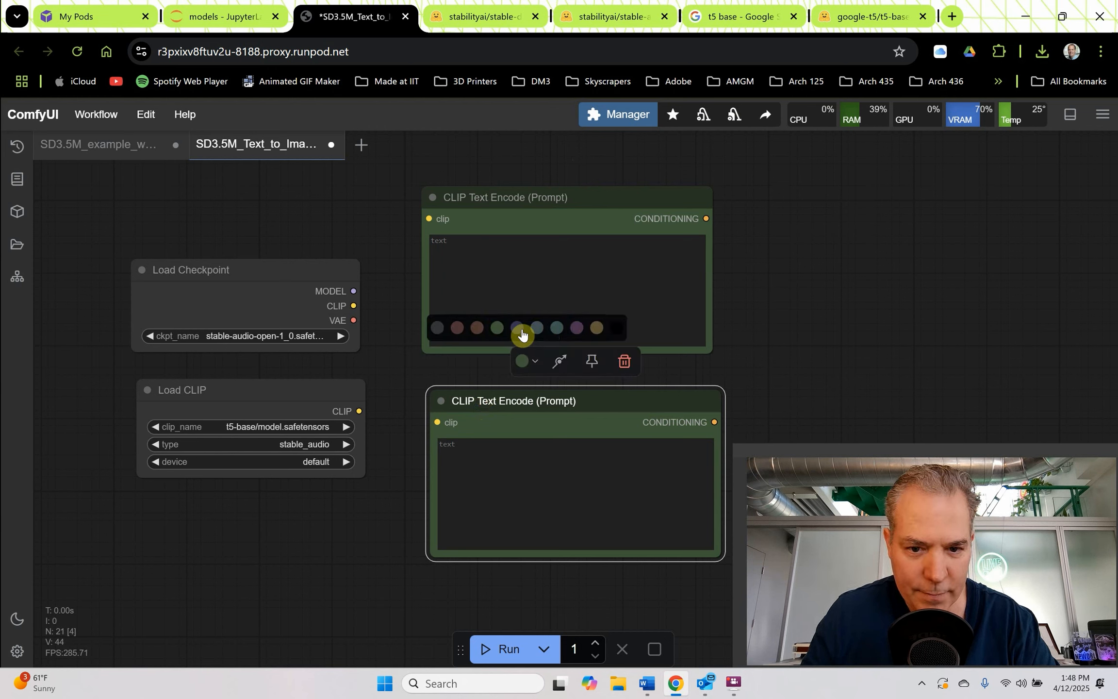
pyautogui.click(477, 327)
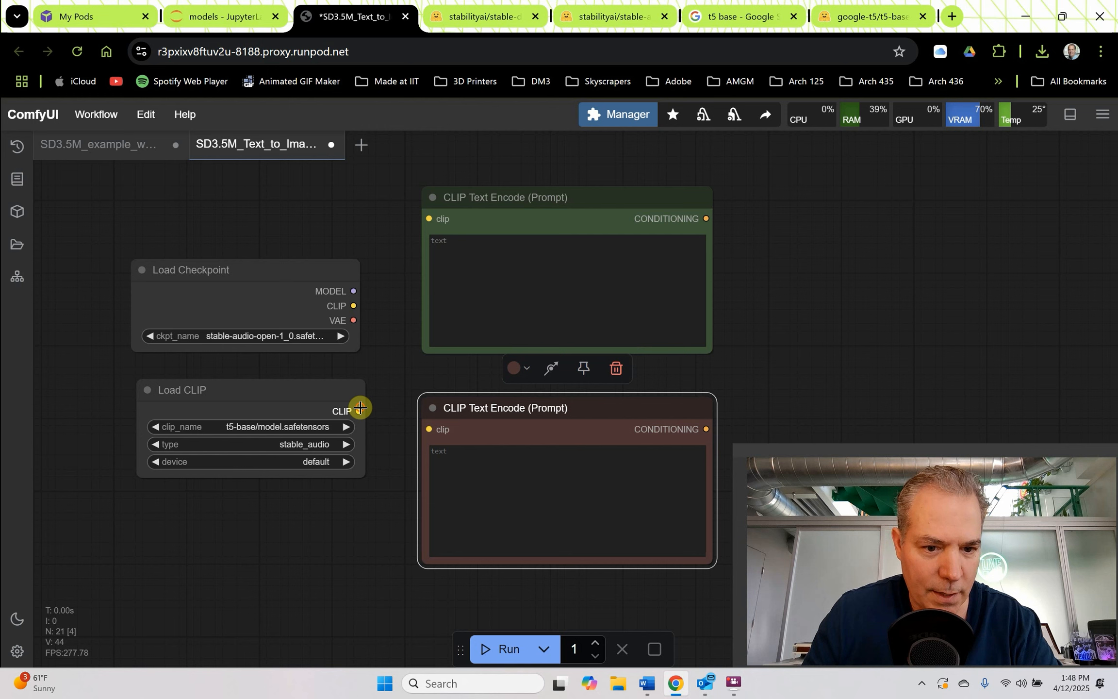
# - Connect Load CLIP's CLIP output to both prompt nodes' clip inputs and move the two prompt nodes farther from the loaders
pyautogui.moveTo(359, 411); pyautogui.dragTo(428, 218)
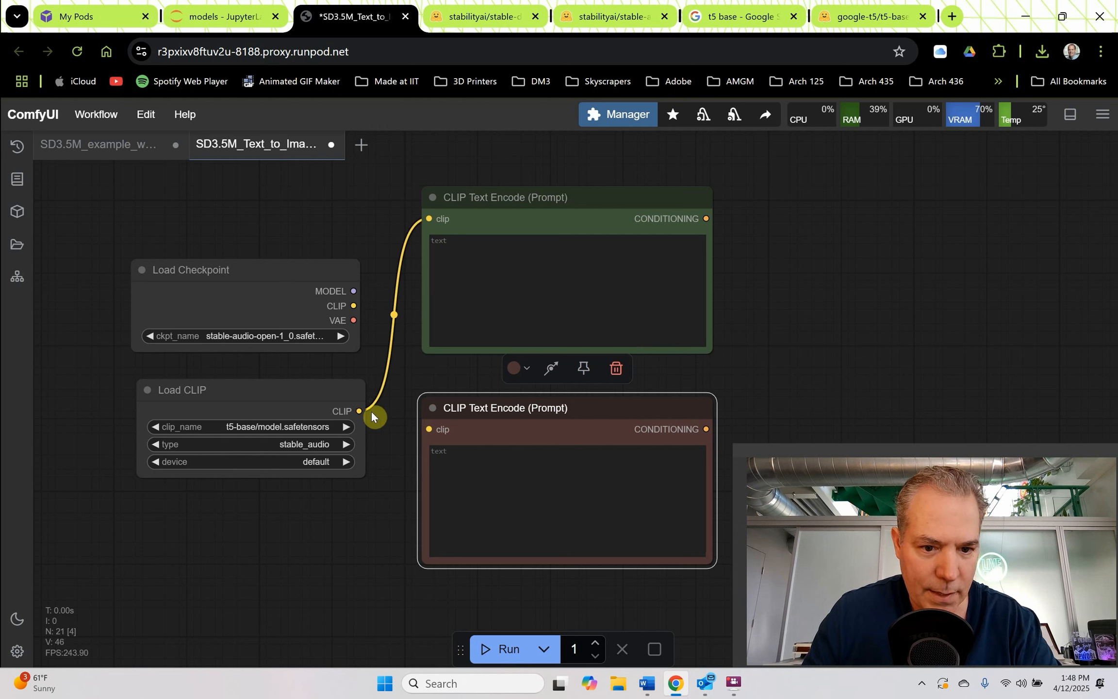
pyautogui.moveTo(361, 412); pyautogui.dragTo(429, 429)
pyautogui.click(496, 324)
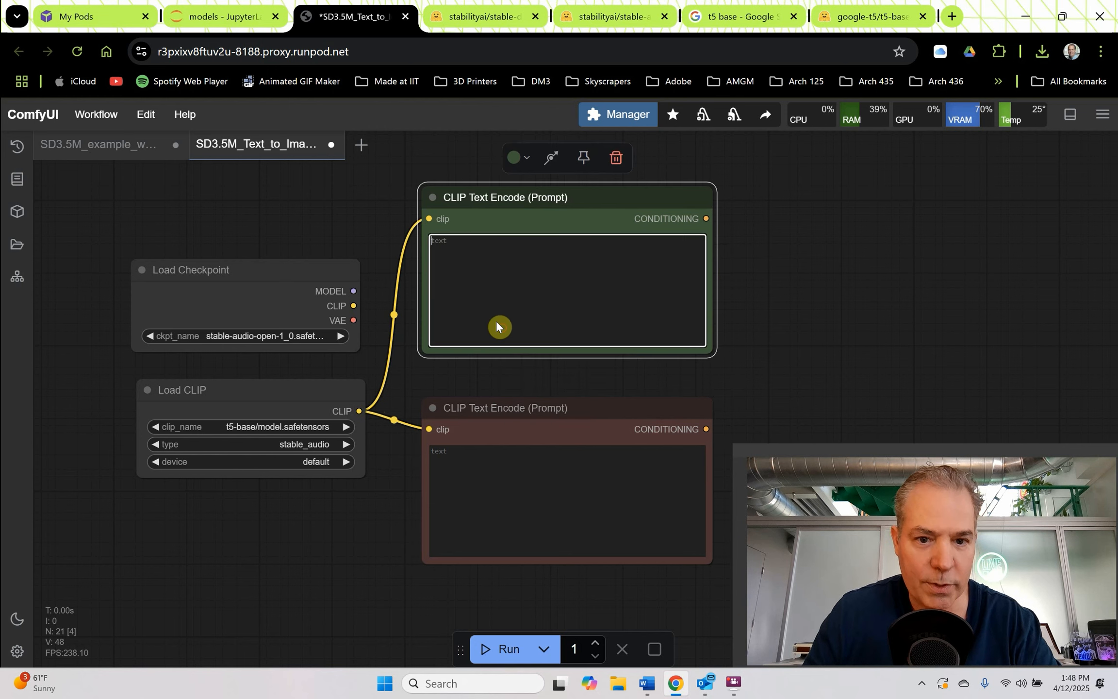
pyautogui.moveTo(531, 199); pyautogui.dragTo(578, 201)
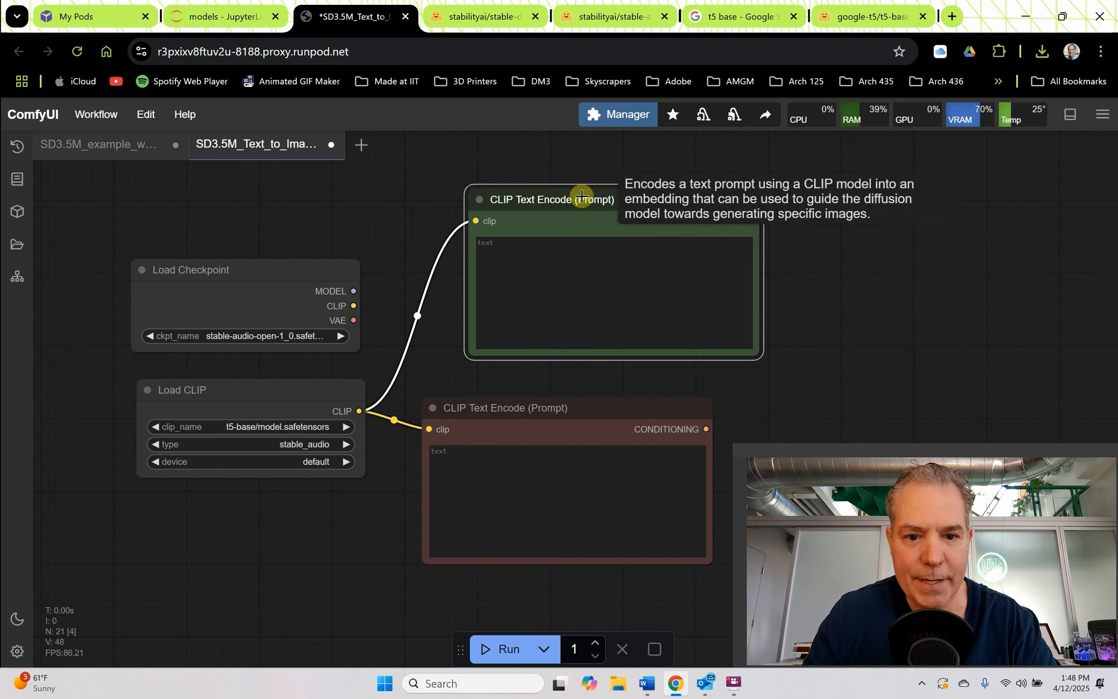
pyautogui.moveTo(547, 415); pyautogui.dragTo(590, 387)
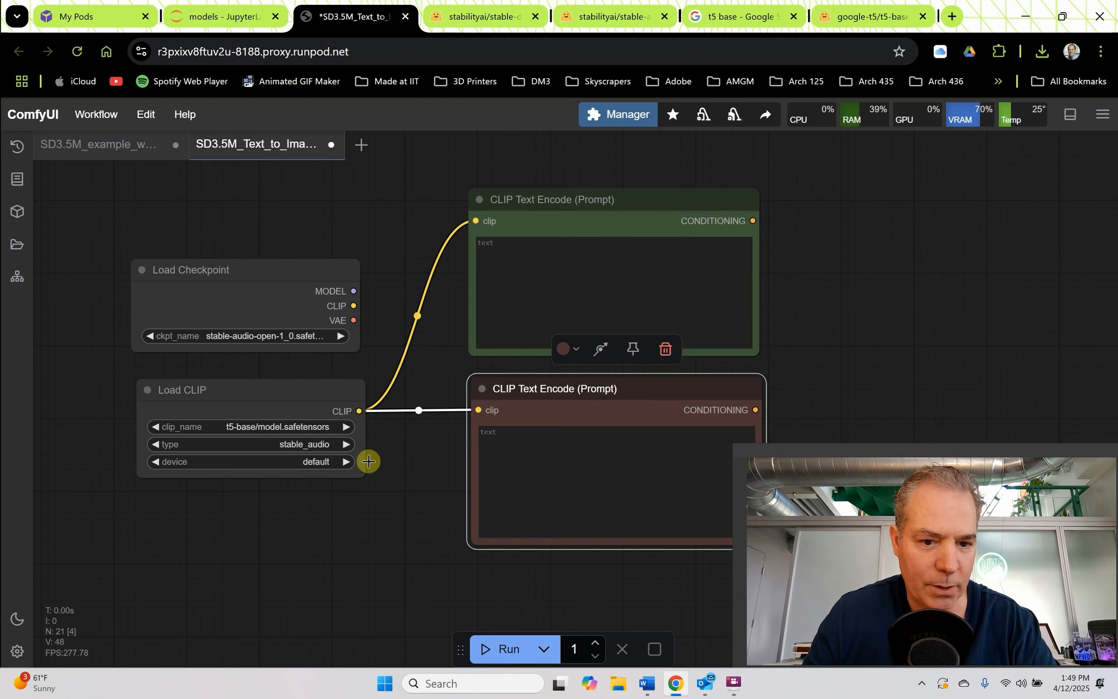
# - Add a KSampler node and place it on the output side of the two prompt nodes
pyautogui.moveTo(403, 484); pyautogui.dragTo(308, 437)
pyautogui.moveTo(803, 336); pyautogui.dragTo(716, 352)
pyautogui.doubleClick(718, 355)
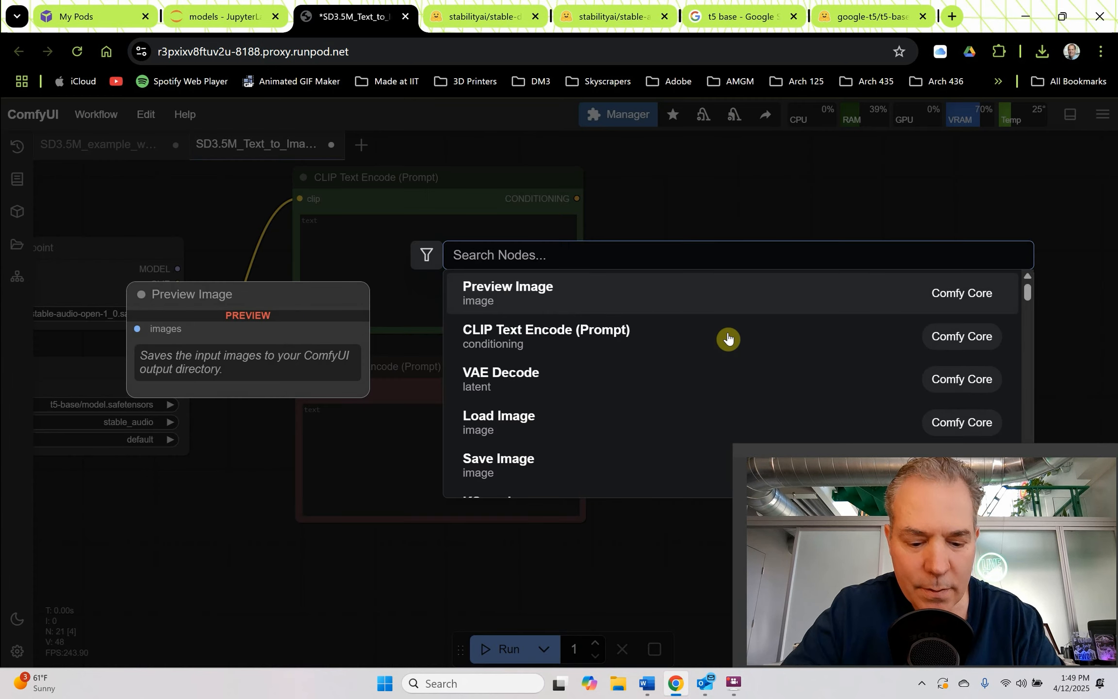
pyautogui.write('k sampler')
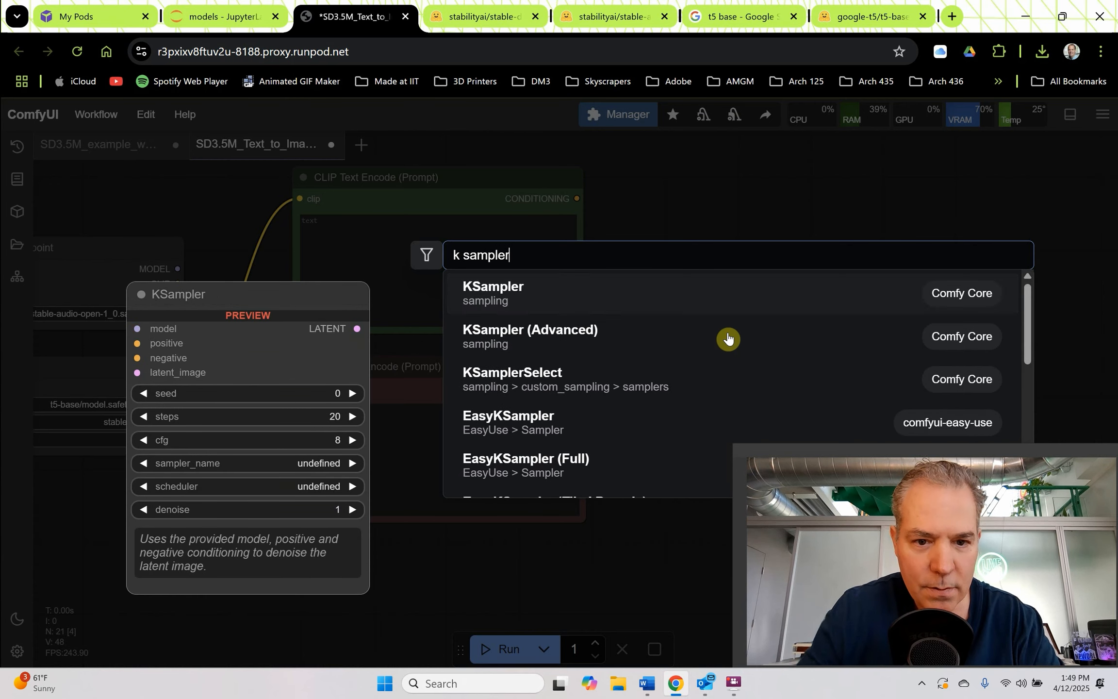
pyautogui.click(688, 301)
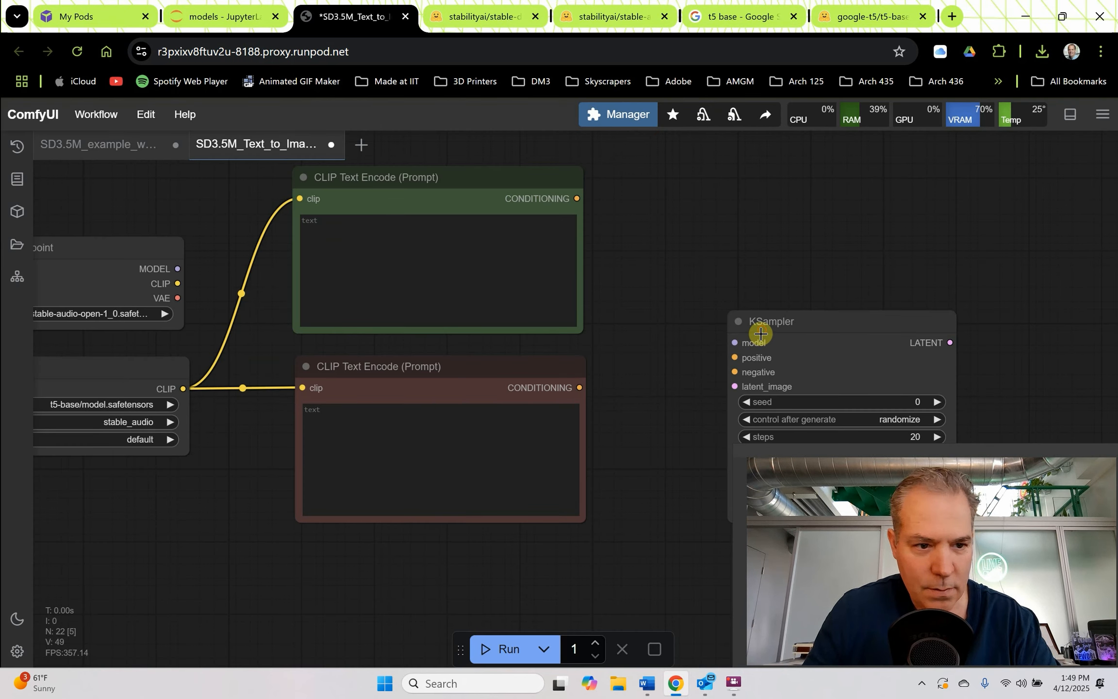
pyautogui.moveTo(760, 333); pyautogui.dragTo(652, 212)
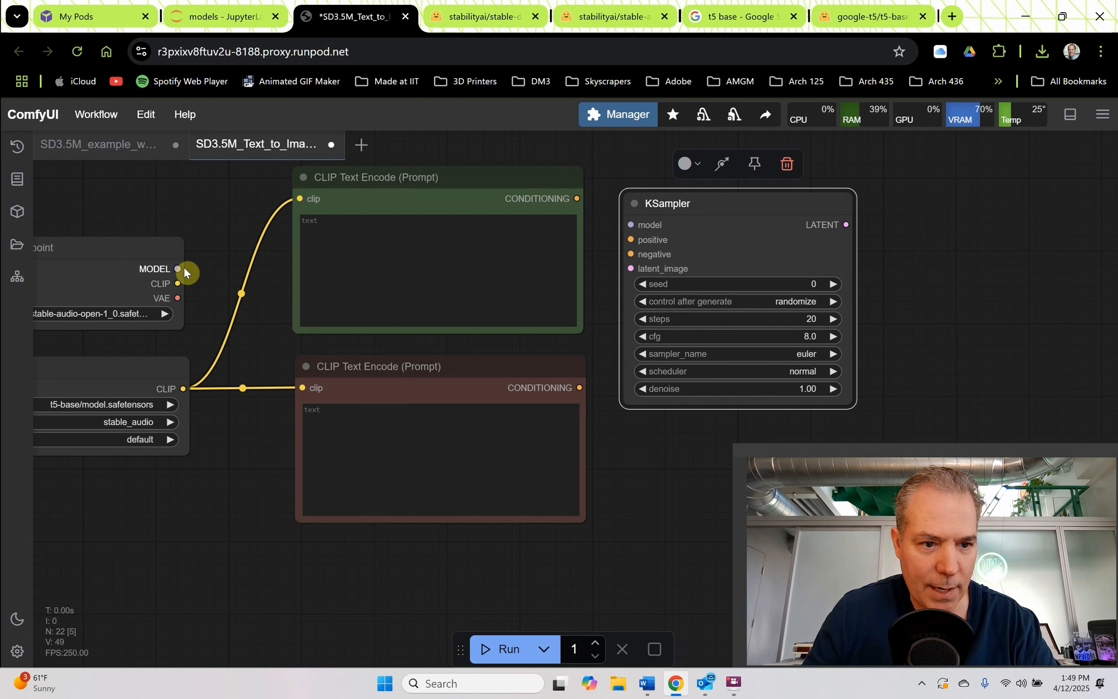
# - Connect the checkpoint's MODEL, the green positive prompt and the brown negative prompt to the KSampler, and move the KSampler farther from the prompts
pyautogui.moveTo(185, 271); pyautogui.dragTo(631, 239)
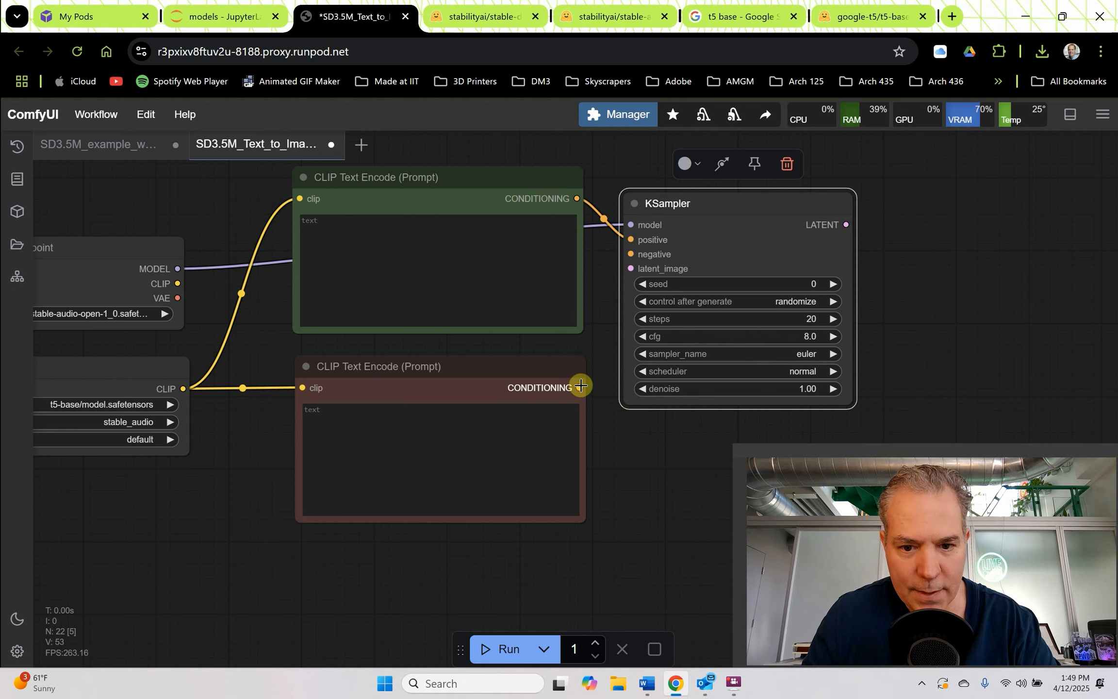
pyautogui.moveTo(581, 386); pyautogui.dragTo(630, 254)
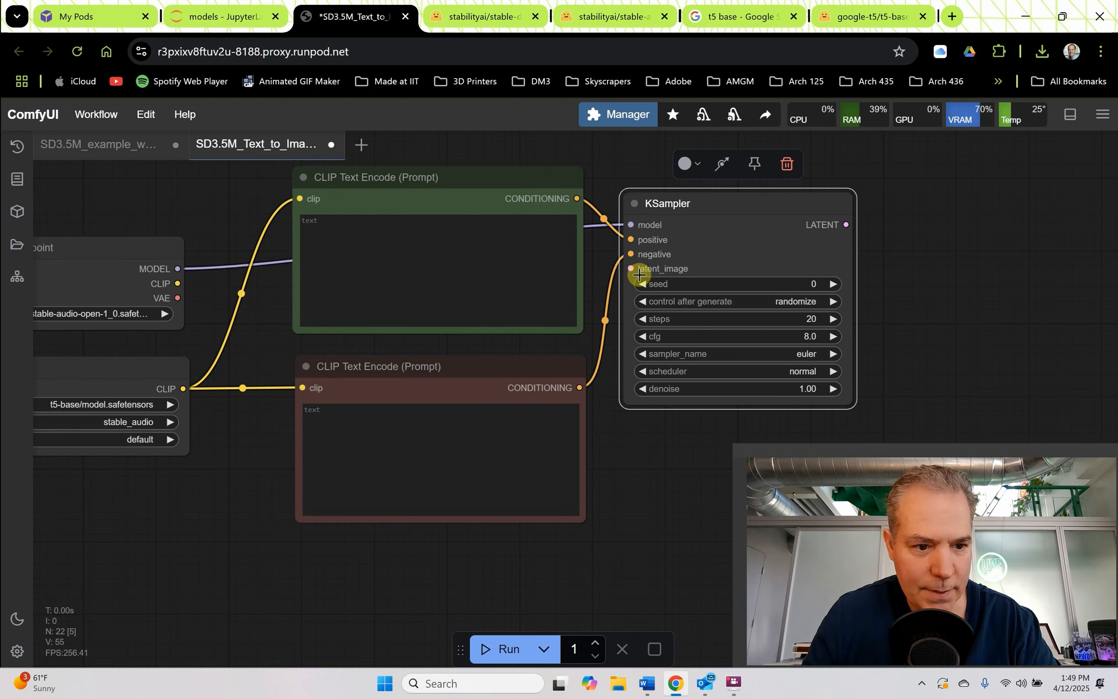
pyautogui.moveTo(693, 221); pyautogui.dragTo(829, 210)
# - Search the node library for "empty latent" from the empty canvas below the prompt nodes
pyautogui.scroll(-4, 831, 210)
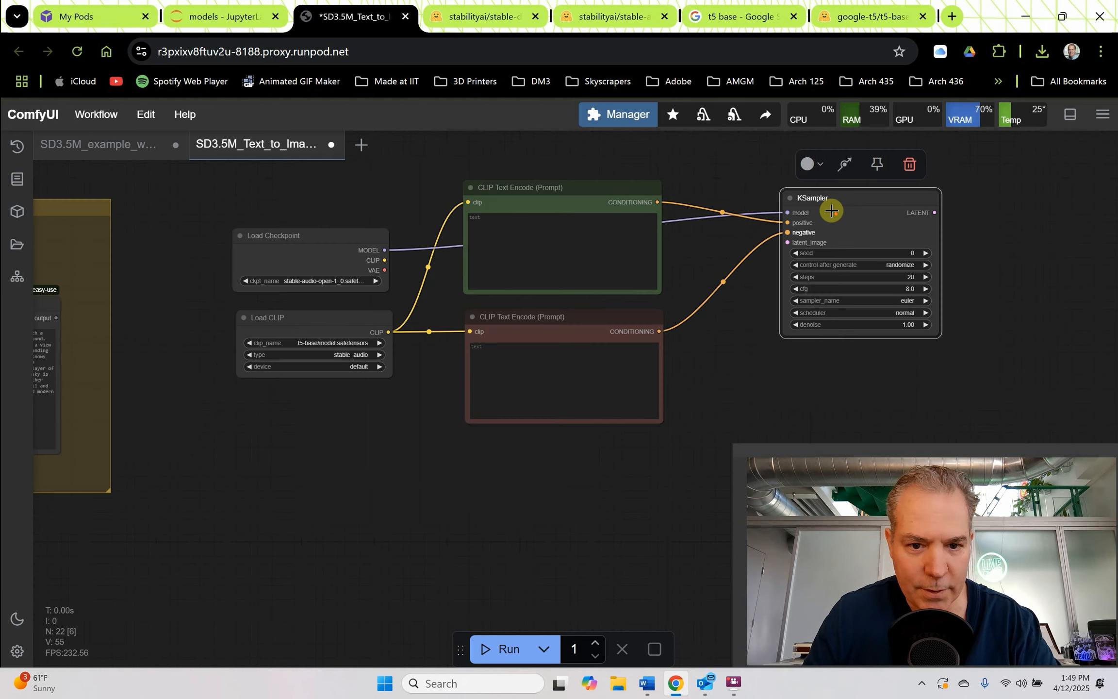
pyautogui.doubleClick(537, 472)
pyautogui.write('empty lat')
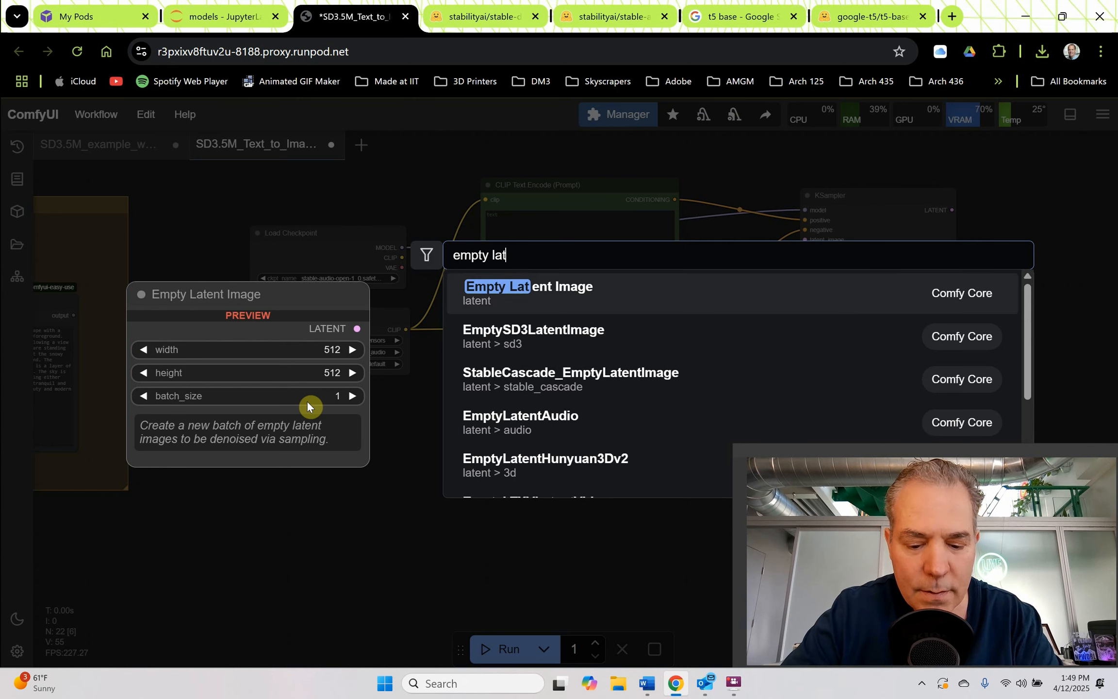
pyautogui.write('e')
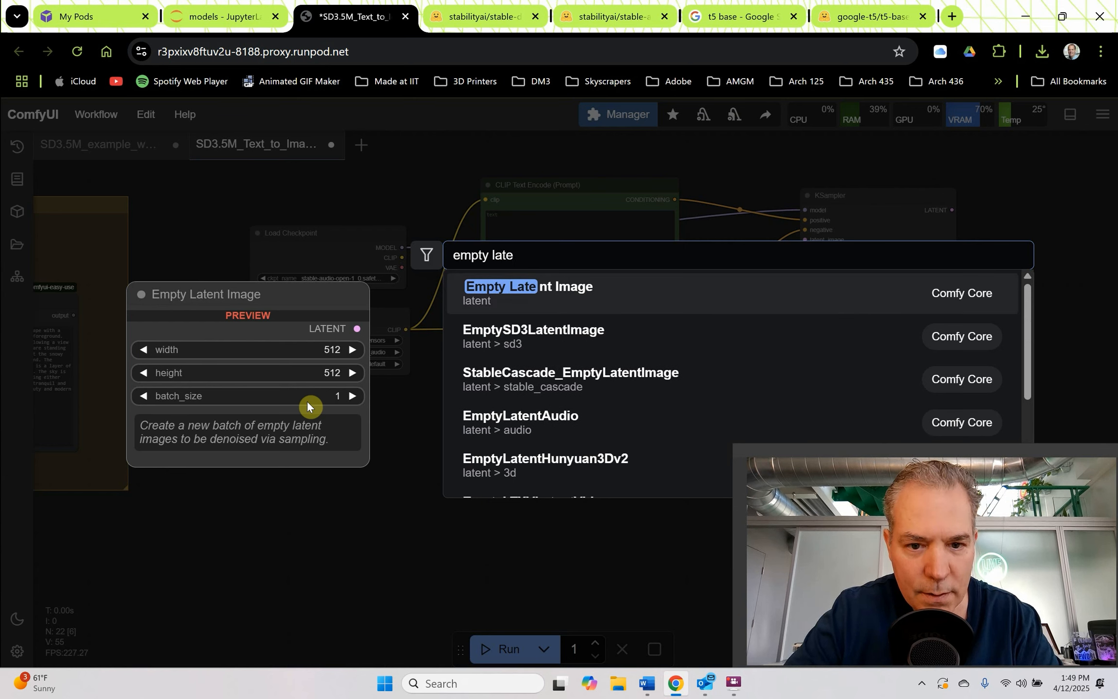
pyautogui.write('nt')
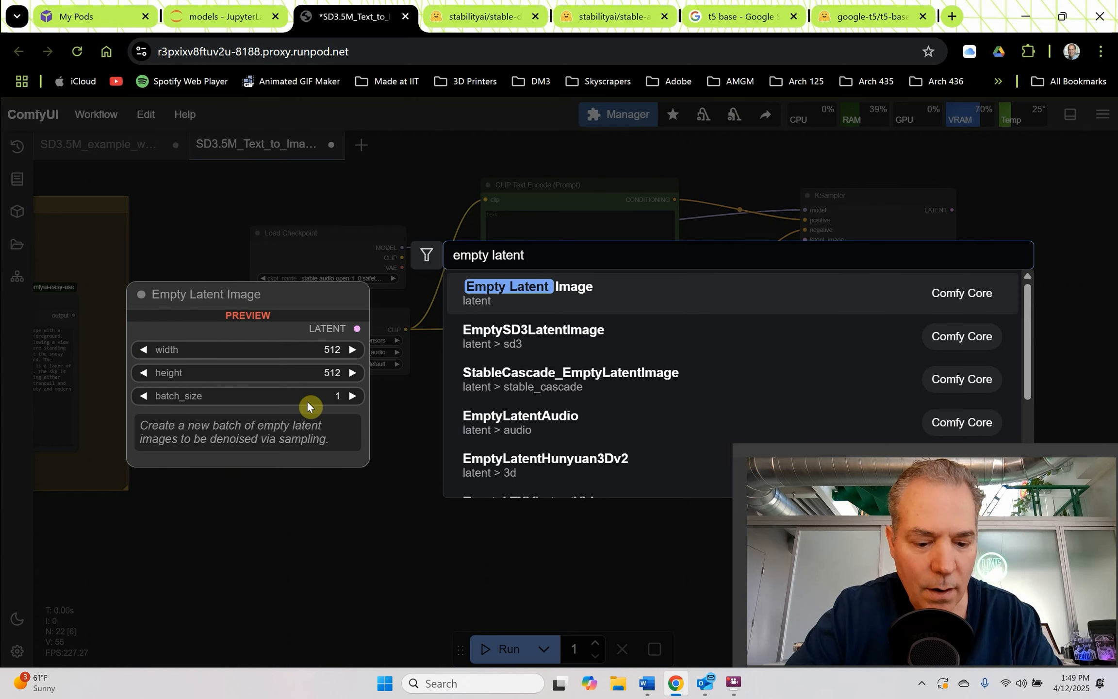
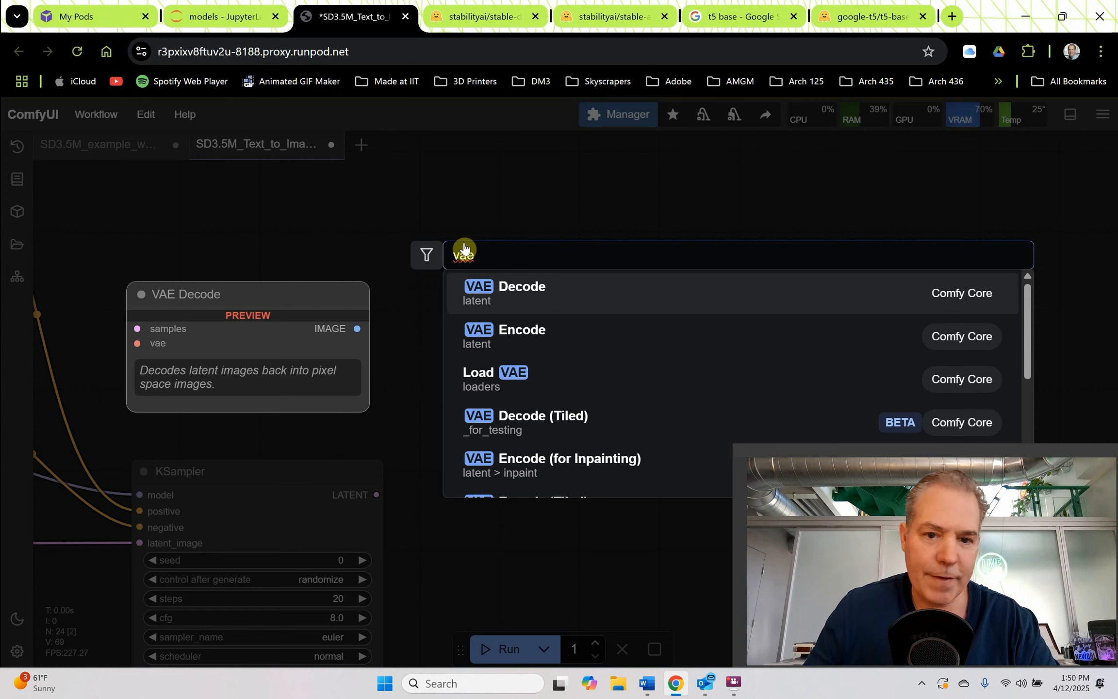
# - Add a VAEDecodeAudio node beside the SaveAudio node, discarding the plain VAE Decode node
pyautogui.click(509, 293)
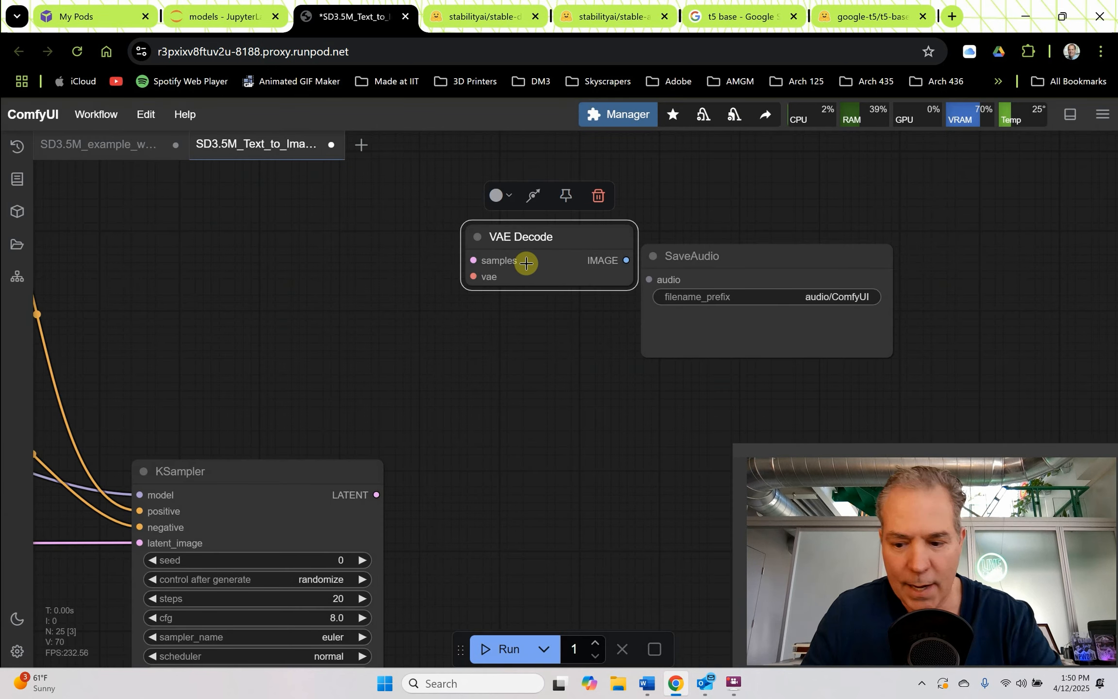
pyautogui.press('Delete')
pyautogui.doubleClick(505, 260)
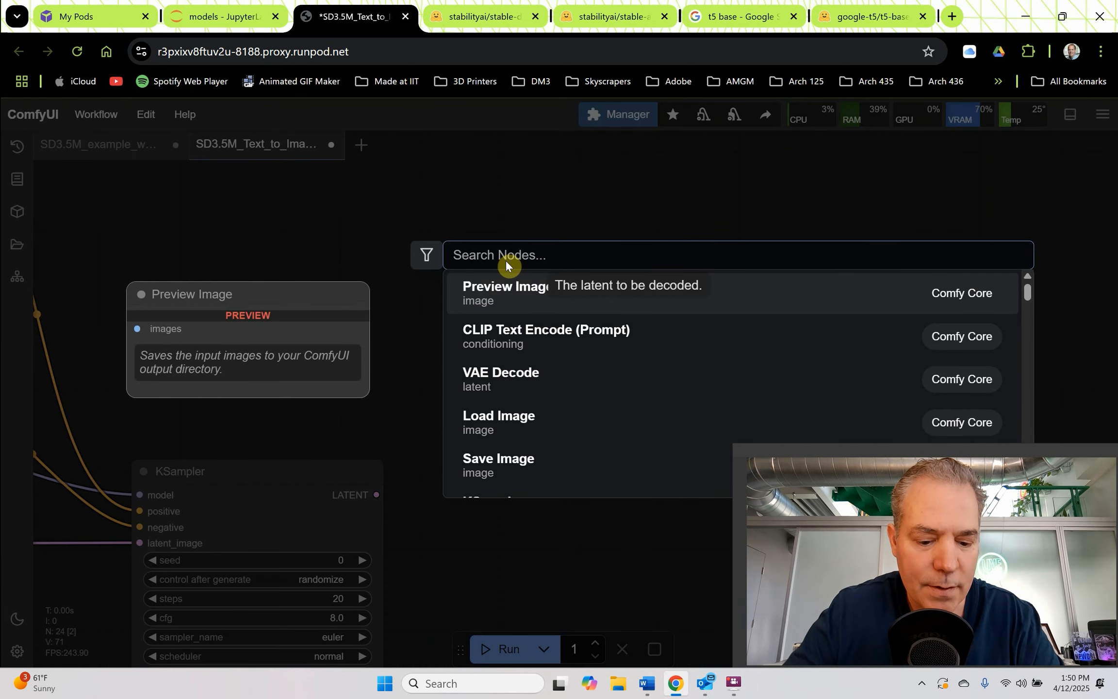
pyautogui.write('vae aud')
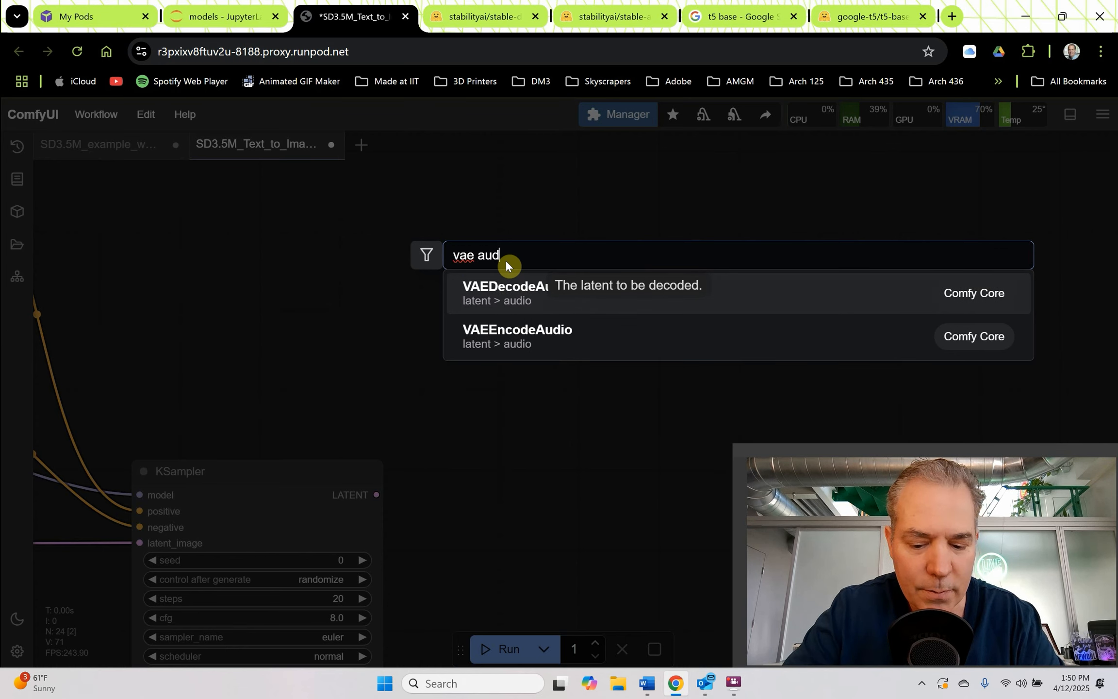
pyautogui.write('io')
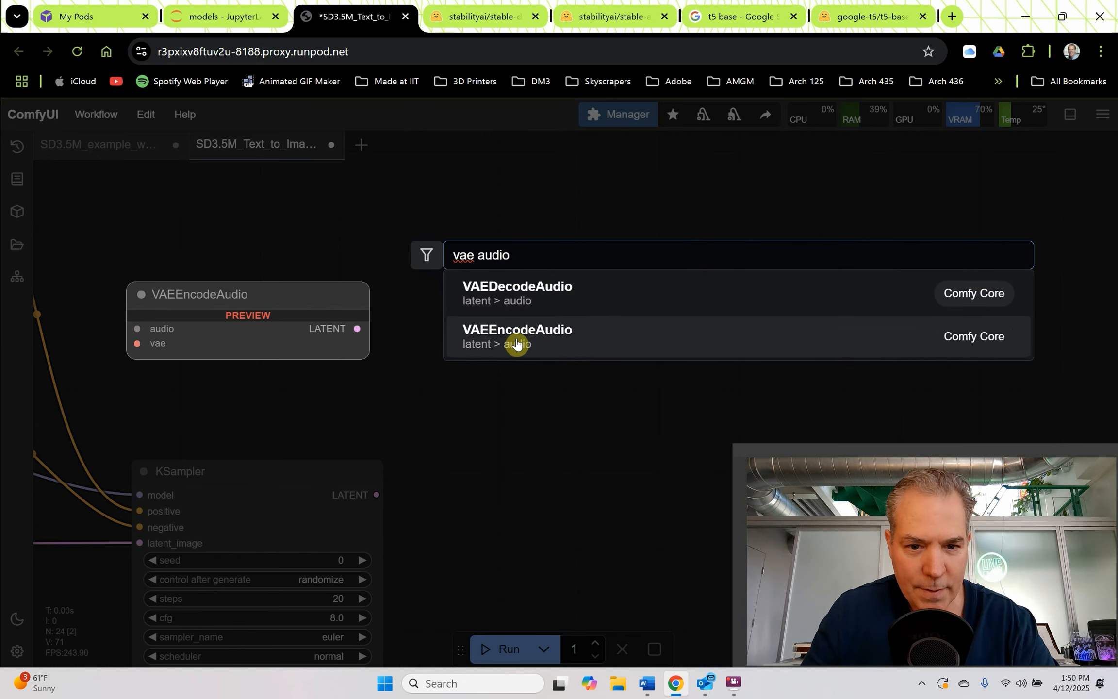
pyautogui.click(526, 291)
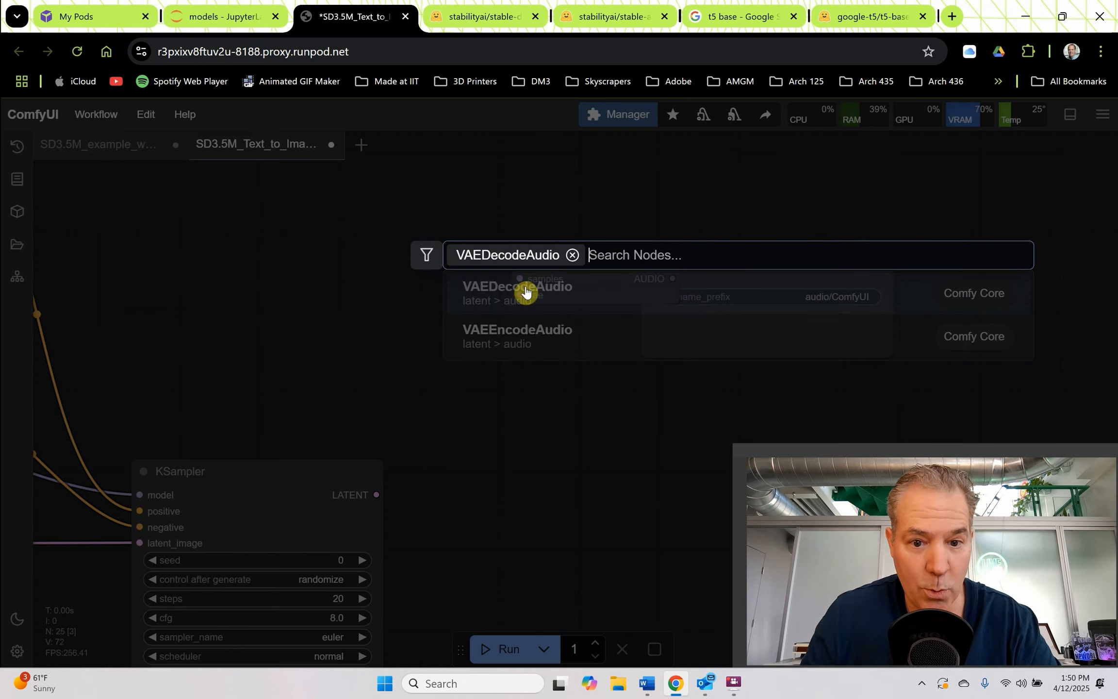
# - Wire KSampler's LATENT and the stable audio checkpoint's VAE into VAEDecodeAudio, and its AUDIO output into SaveAudio
pyautogui.moveTo(379, 492); pyautogui.dragTo(519, 275)
pyautogui.scroll(-6, 573, 280)
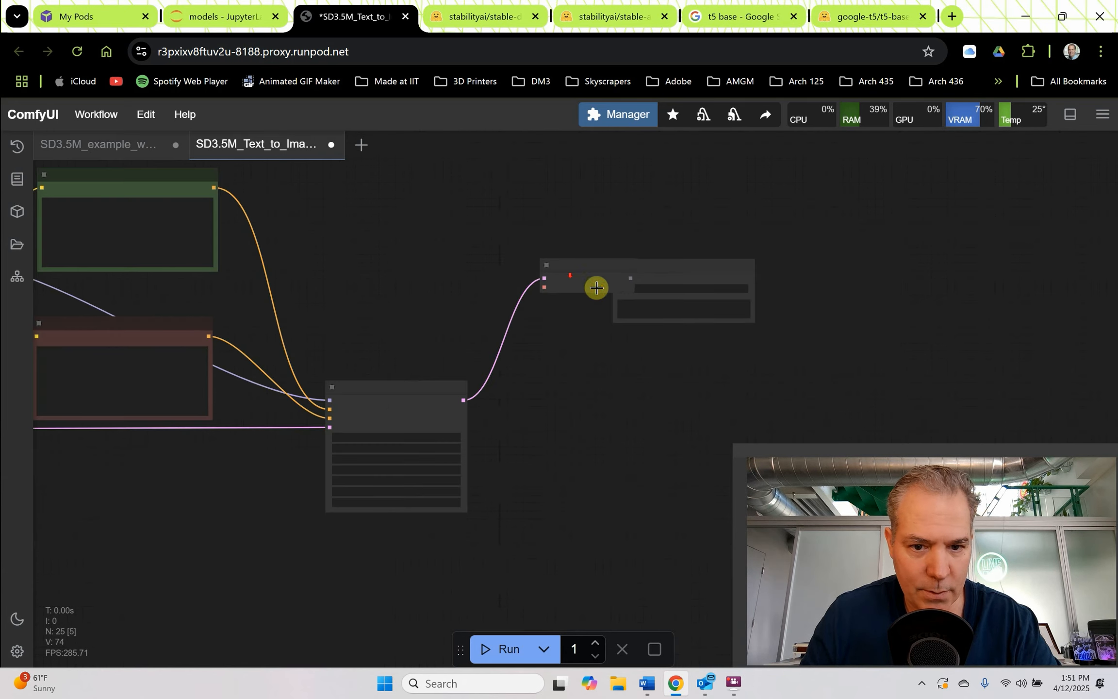
pyautogui.moveTo(348, 290); pyautogui.dragTo(657, 305)
pyautogui.scroll(8, 277, 315)
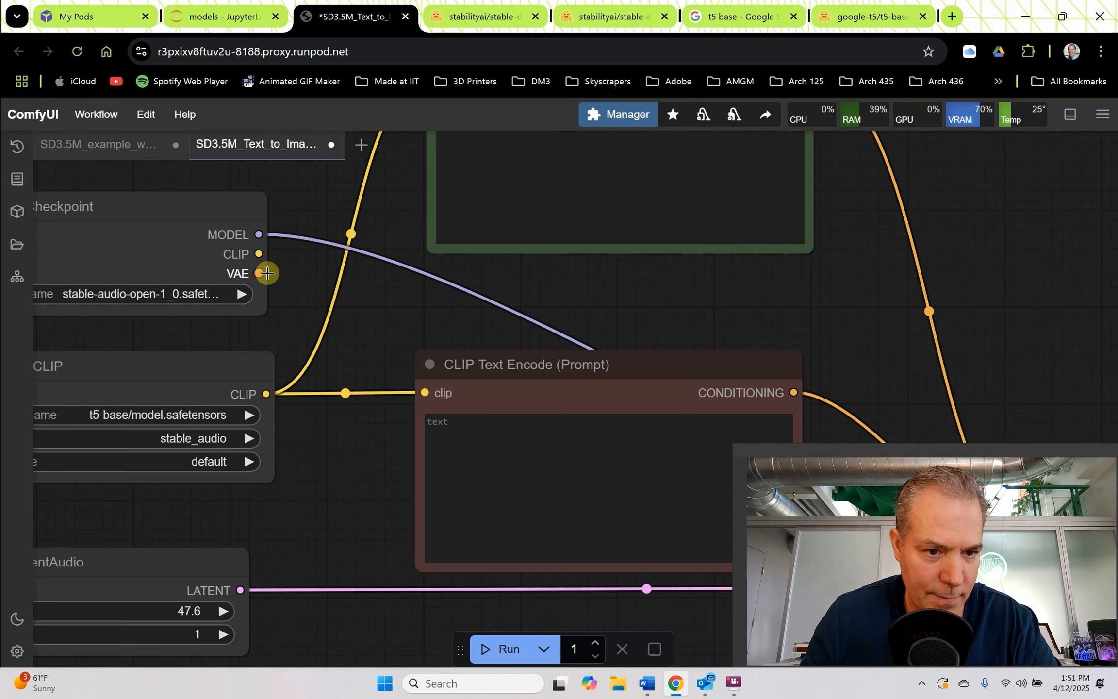
pyautogui.moveTo(267, 273); pyautogui.dragTo(566, 227)
pyautogui.scroll(-5, 350, 299)
pyautogui.scroll(6, 651, 404)
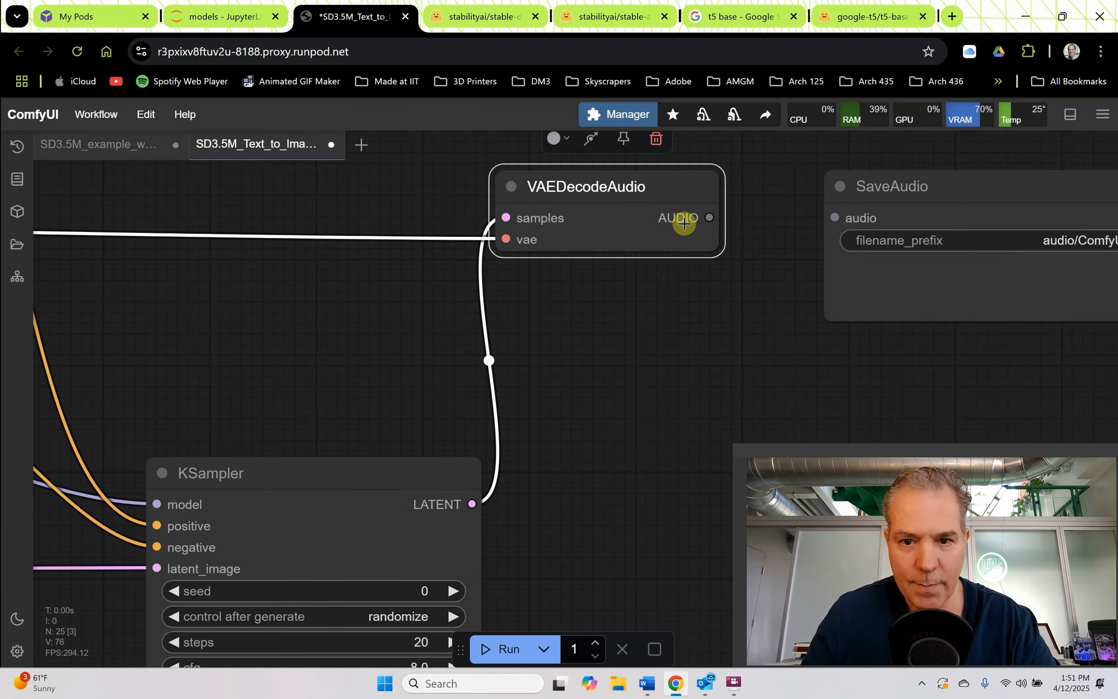
pyautogui.moveTo(706, 216); pyautogui.dragTo(850, 211)
pyautogui.scroll(-3, 717, 274)
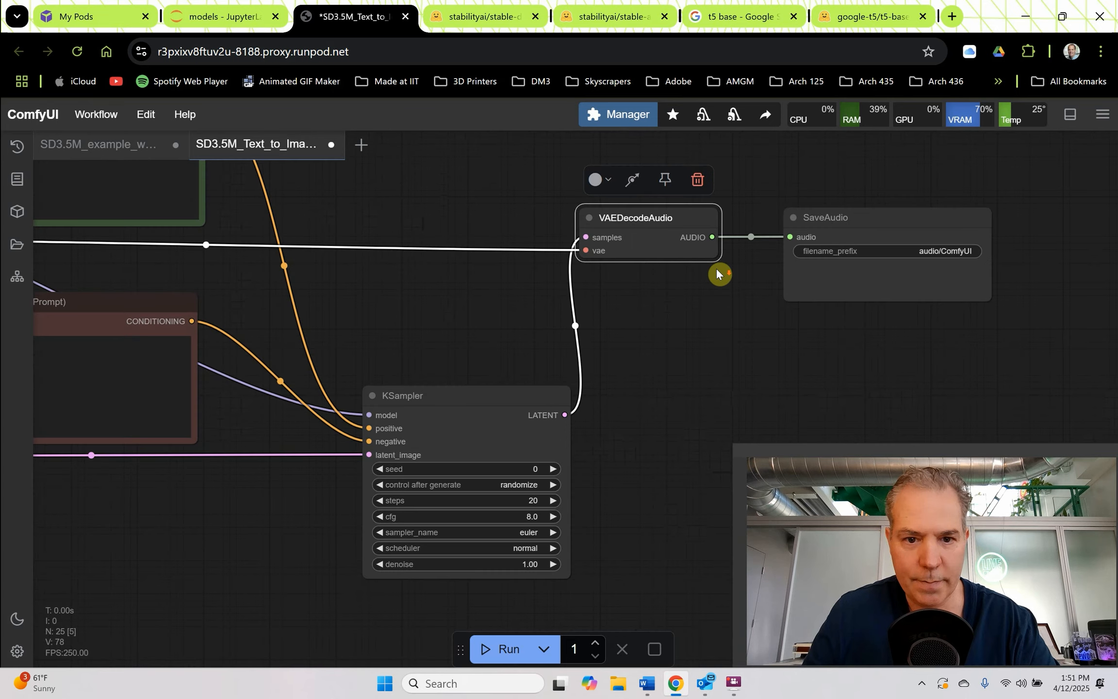
# - Reposition the EmptyLatentAudio node beneath Load CLIP and set its seconds value to 30
pyautogui.scroll(-6, 685, 256)
pyautogui.moveTo(644, 354); pyautogui.dragTo(715, 379)
pyautogui.moveTo(907, 389); pyautogui.dragTo(831, 321)
pyautogui.moveTo(789, 285); pyautogui.dragTo(704, 264)
pyautogui.scroll(10, 105, 364)
pyautogui.moveTo(291, 407); pyautogui.dragTo(329, 400)
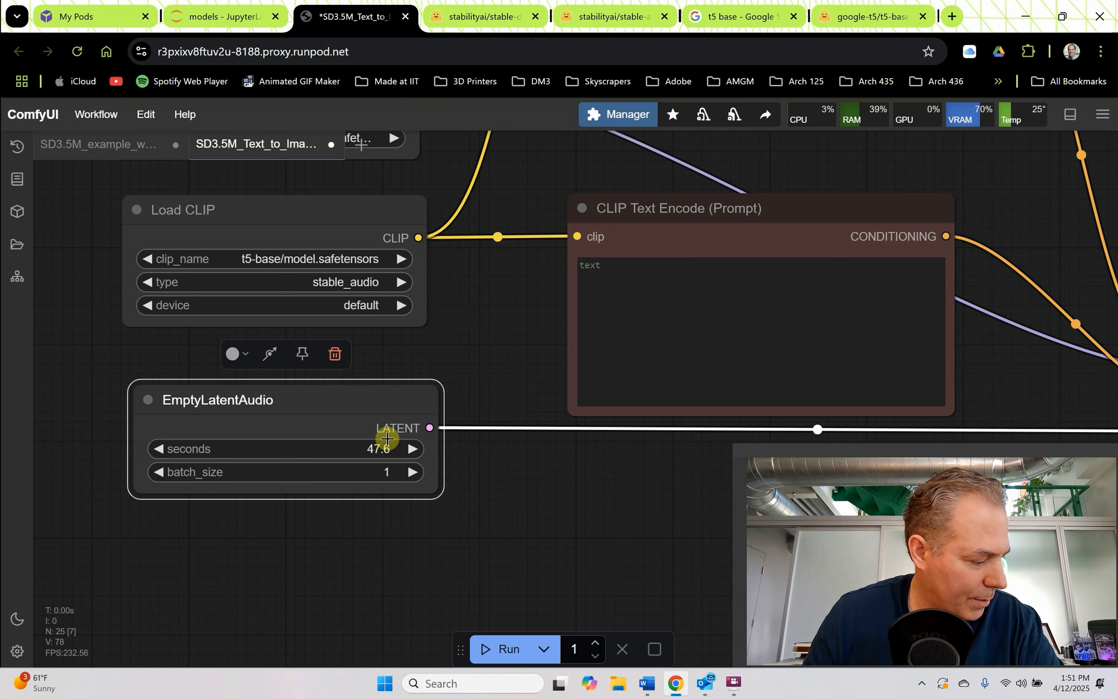
pyautogui.click(379, 451)
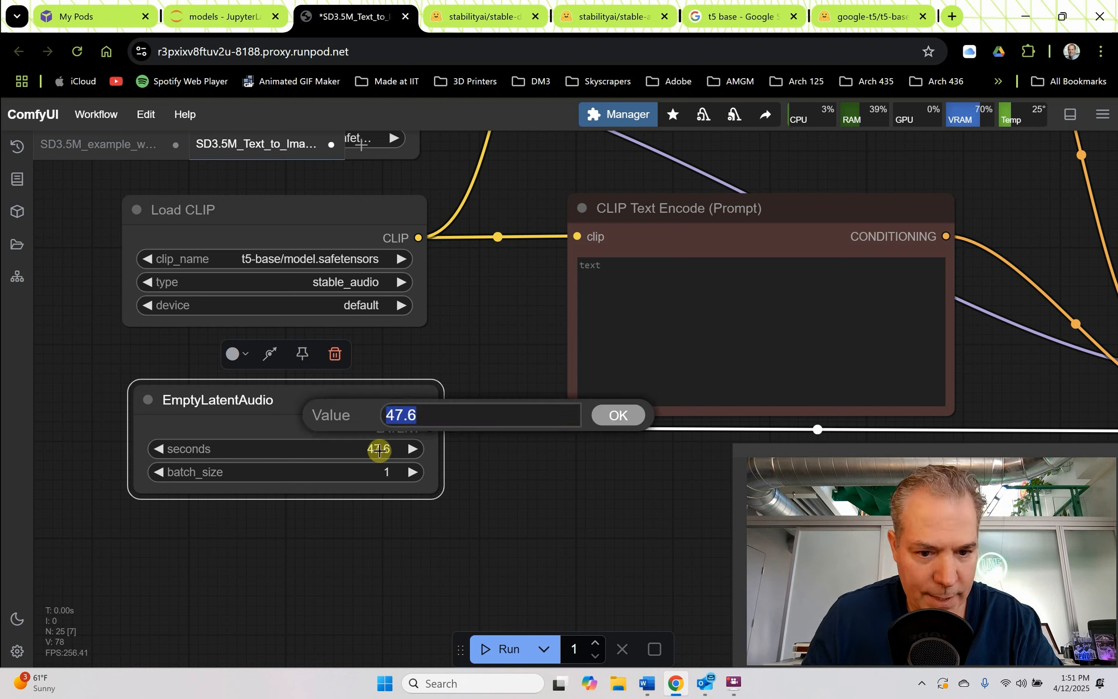
pyautogui.write('30')
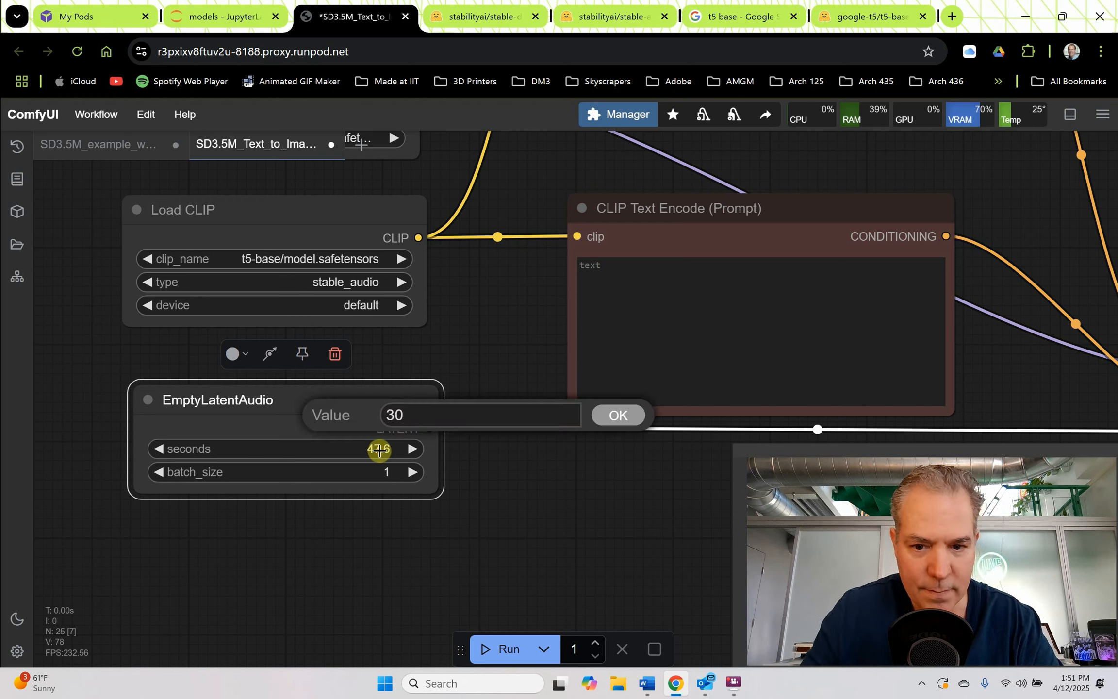
pyautogui.click(618, 417)
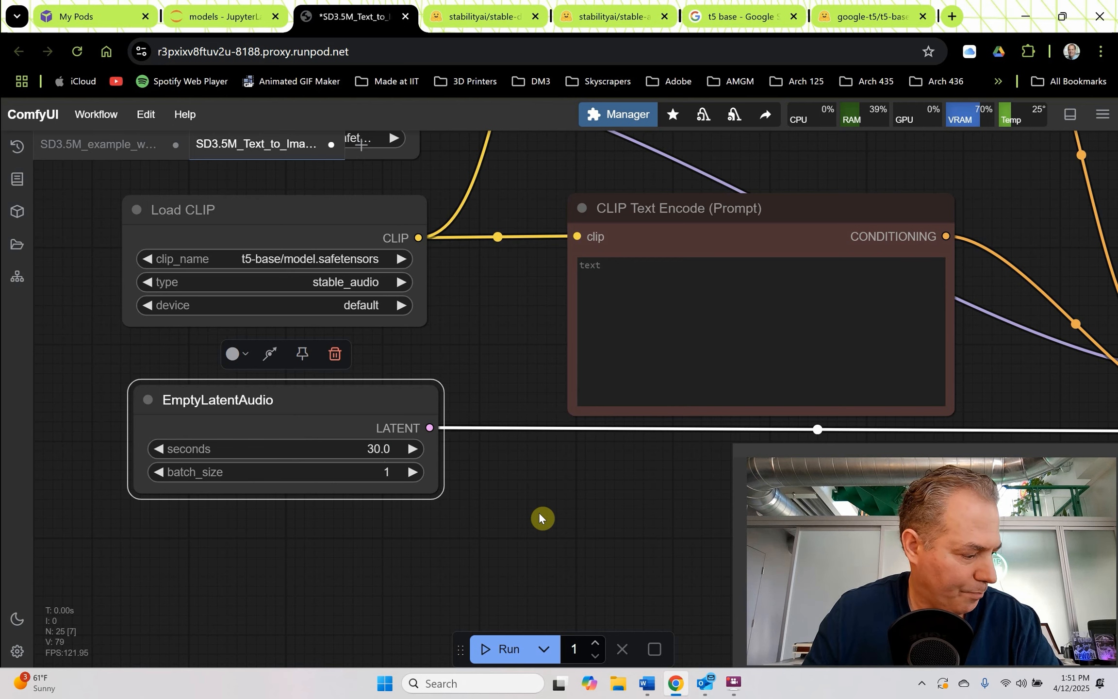
# - Shift the audio section's KSampler node slightly closer to the prompt nodes
pyautogui.scroll(-6, 539, 512)
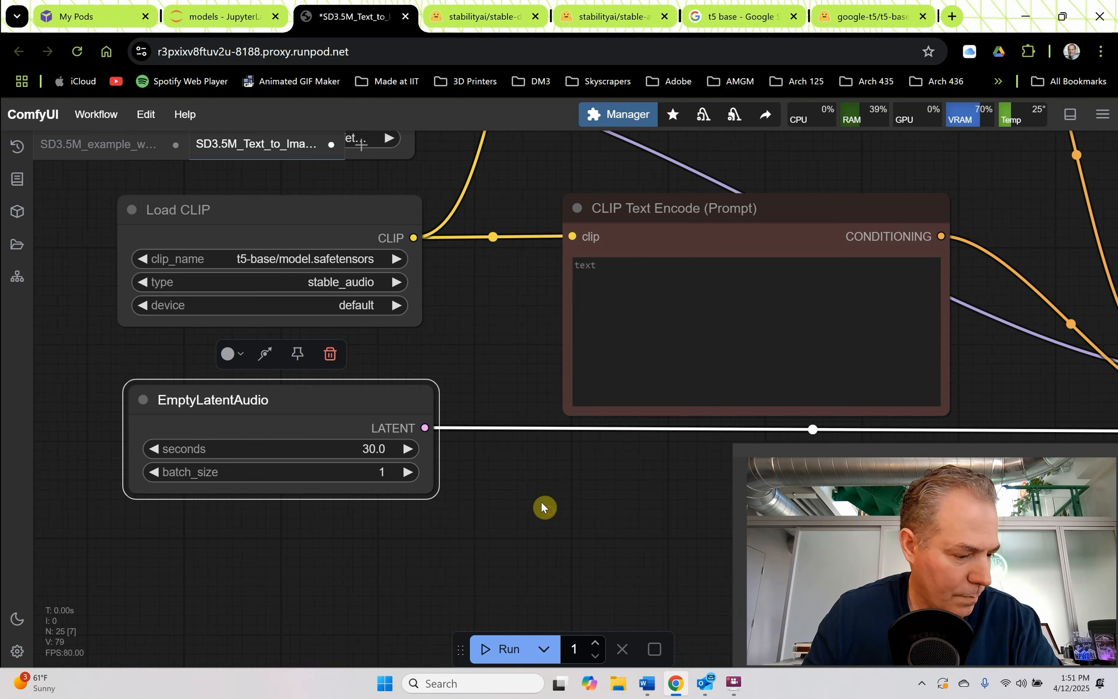
pyautogui.scroll(-3, 451, 483)
pyautogui.moveTo(714, 427)
pyautogui.mouseDown()
pyautogui.moveTo(561, 376)
pyautogui.moveTo(689, 407)
pyautogui.moveTo(696, 422)
pyautogui.mouseUp()
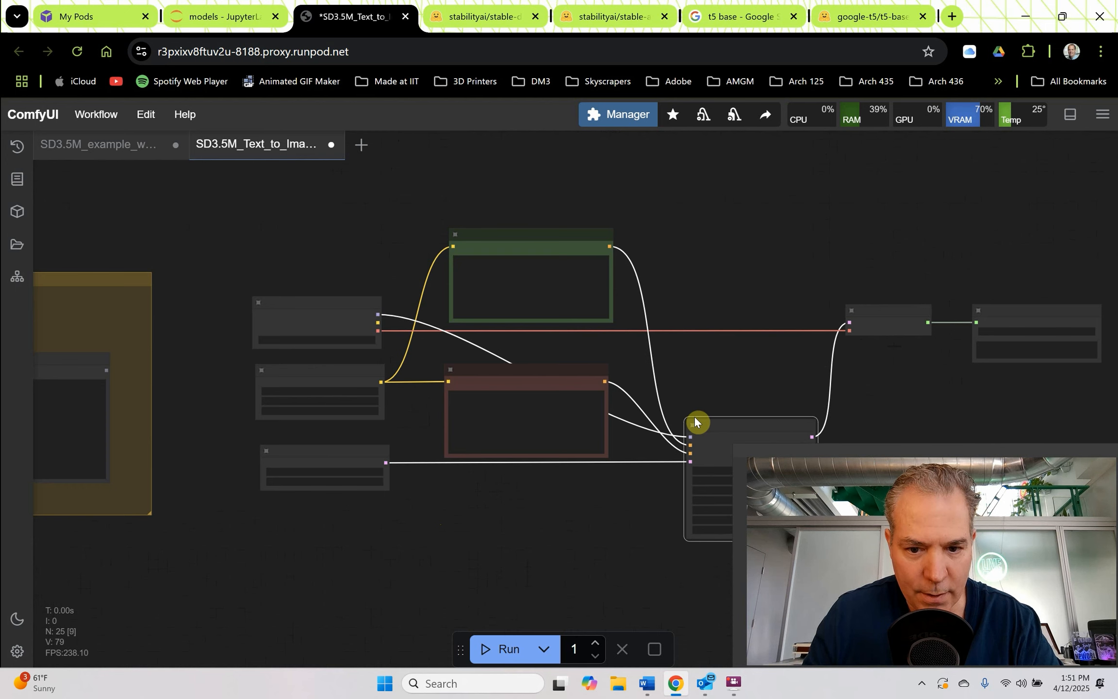
# - Enter "crowded subway station" as the positive prompt in the audio section's green CLIP Text Encode node
pyautogui.scroll(2, 482, 268)
pyautogui.moveTo(350, 248); pyautogui.dragTo(318, 286)
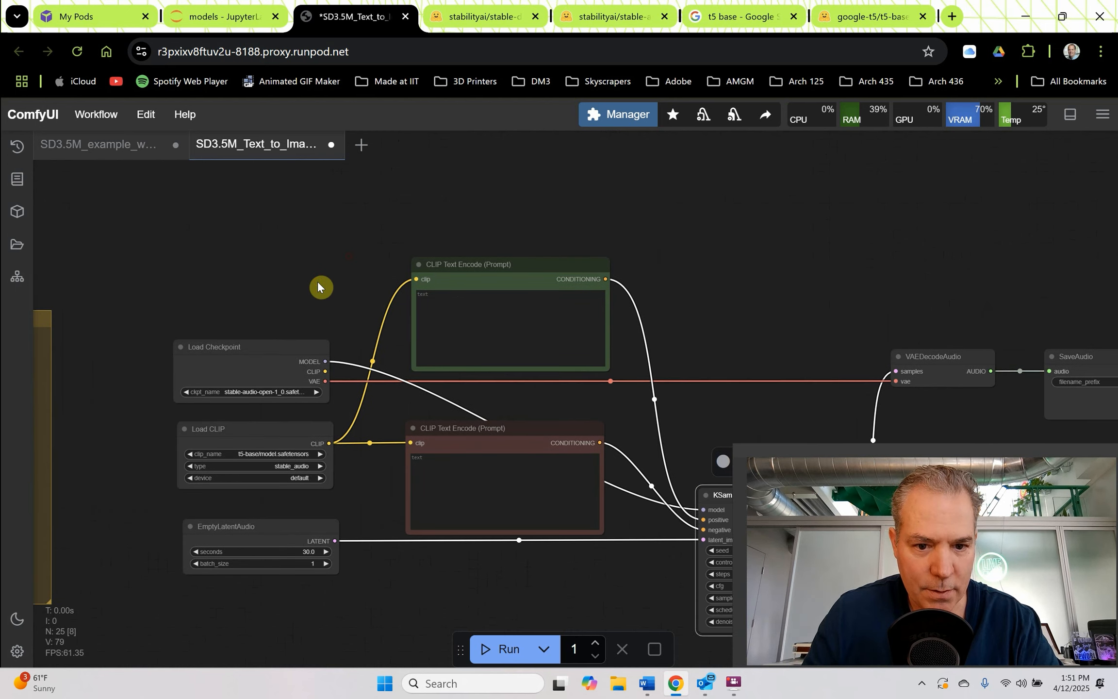
pyautogui.scroll(5, 403, 313)
pyautogui.click(443, 283)
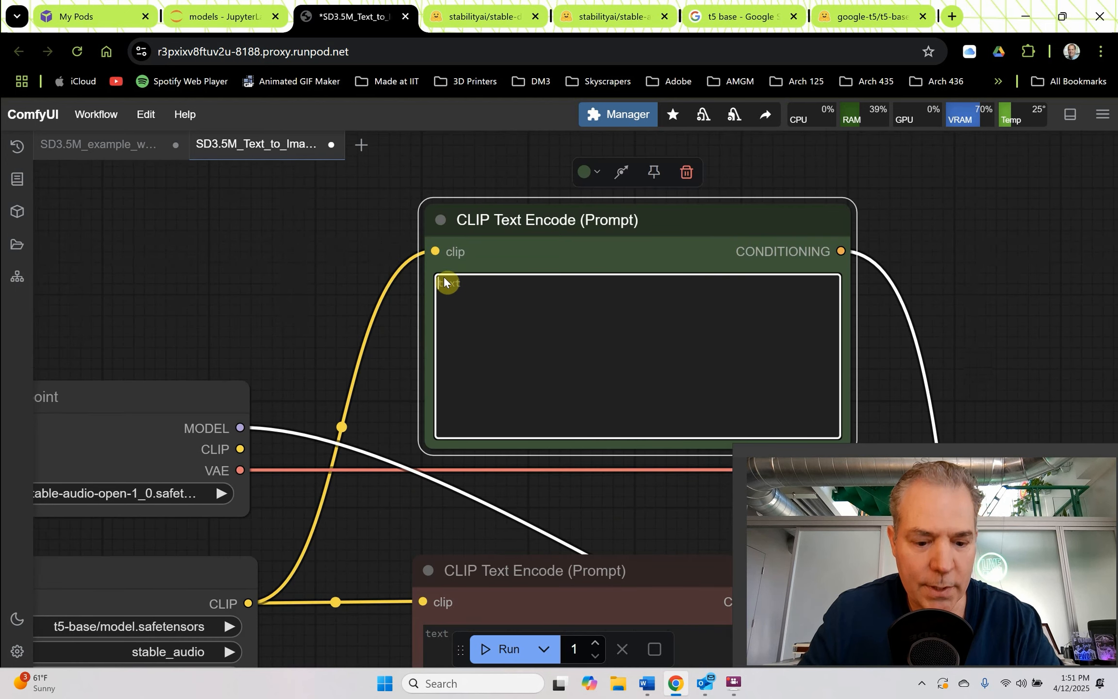
pyautogui.write('crowde')
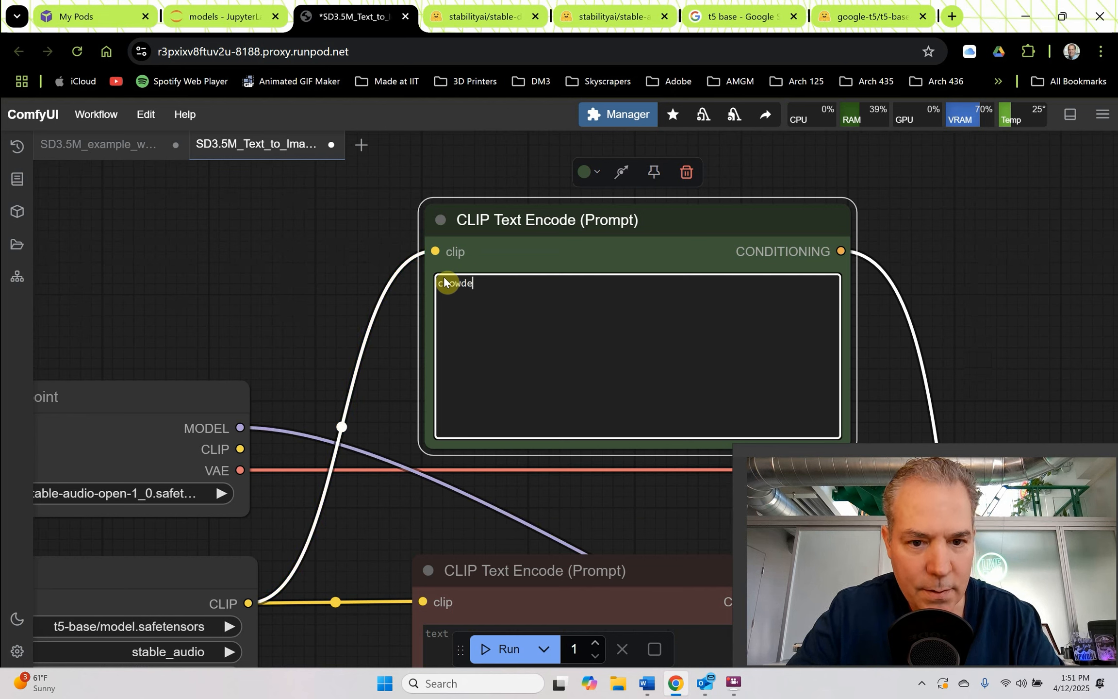
pyautogui.write('d sub')
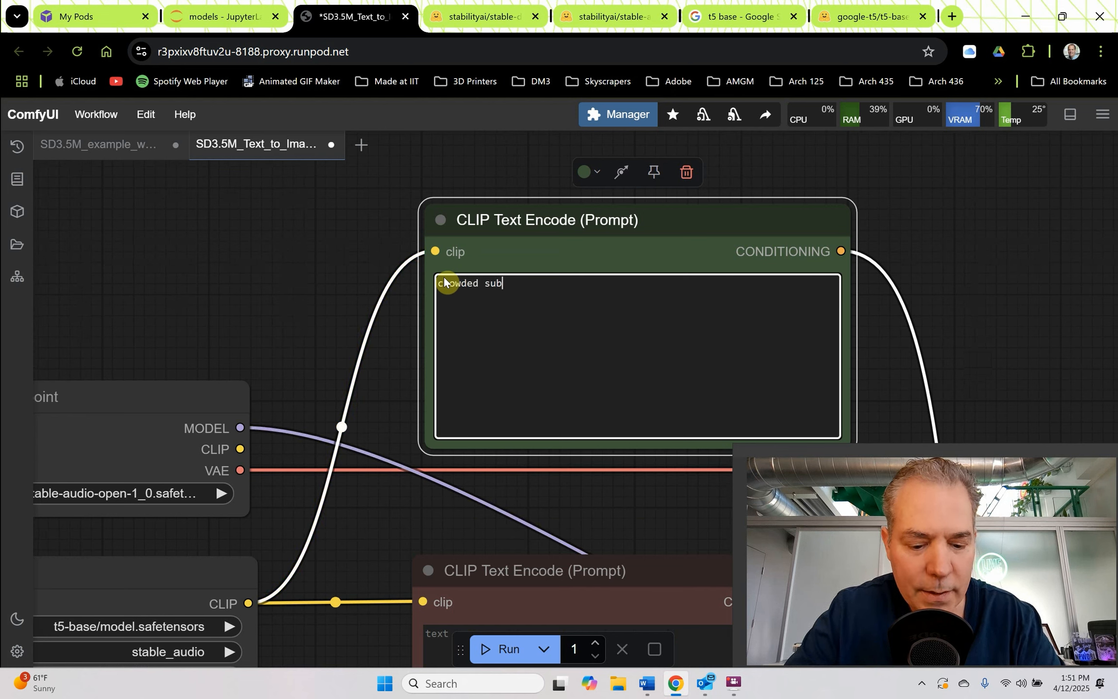
pyautogui.write('way s')
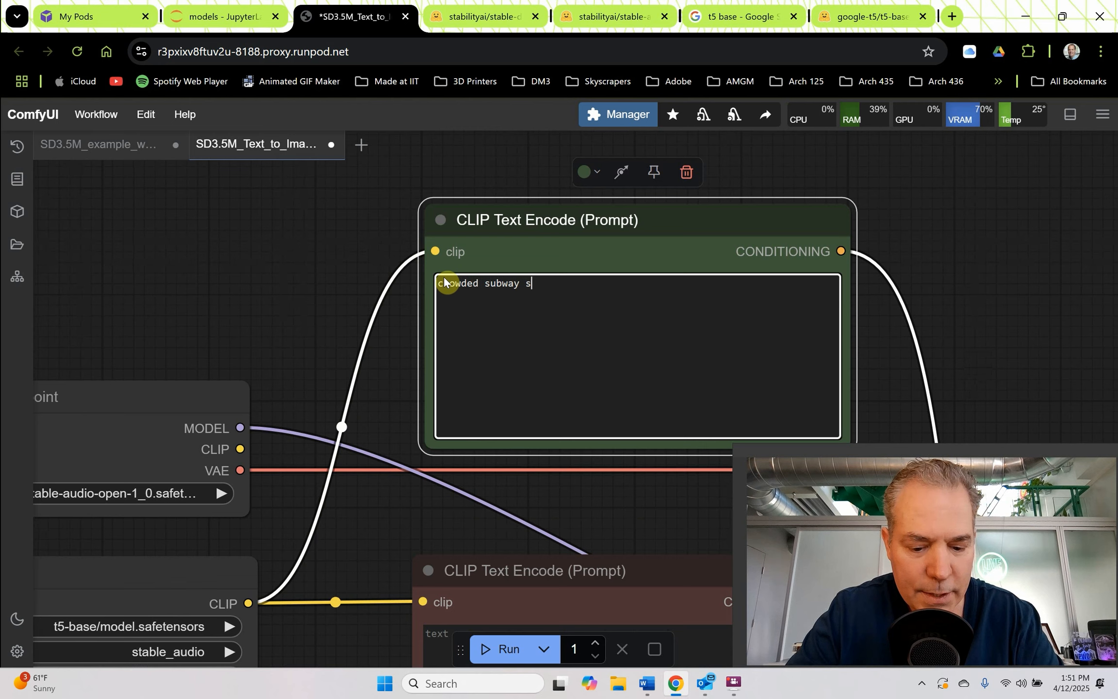
pyautogui.write('tation')
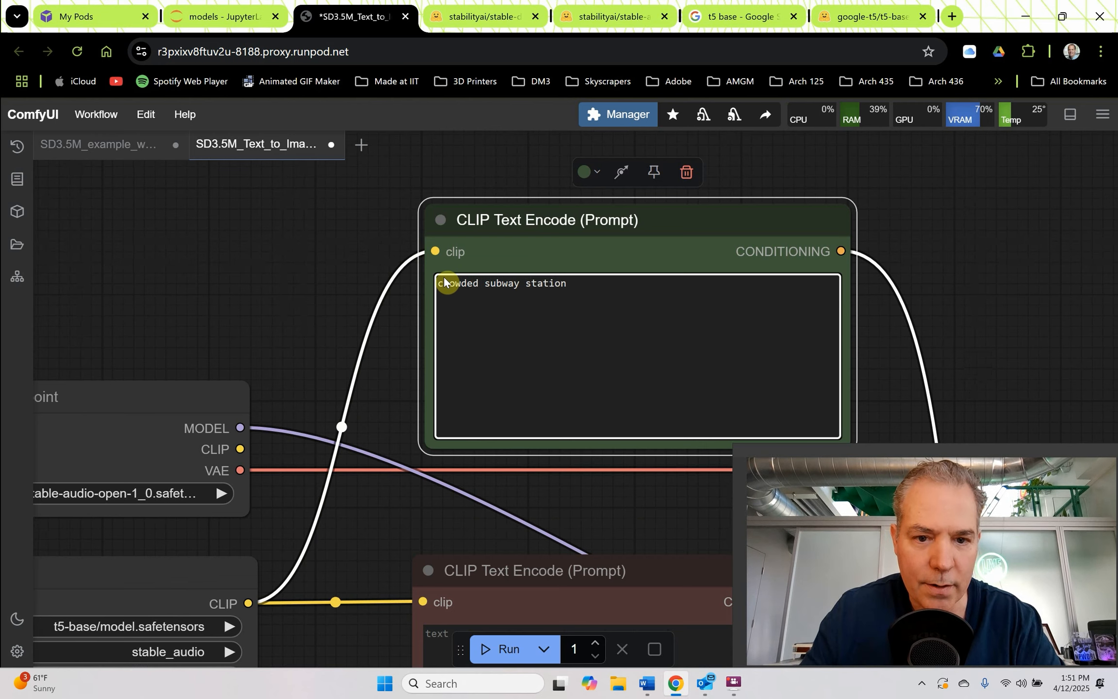
# - Run the workflow to generate audio from the subway station prompt and follow its progress through the audio nodes
pyautogui.scroll(-10, 365, 281)
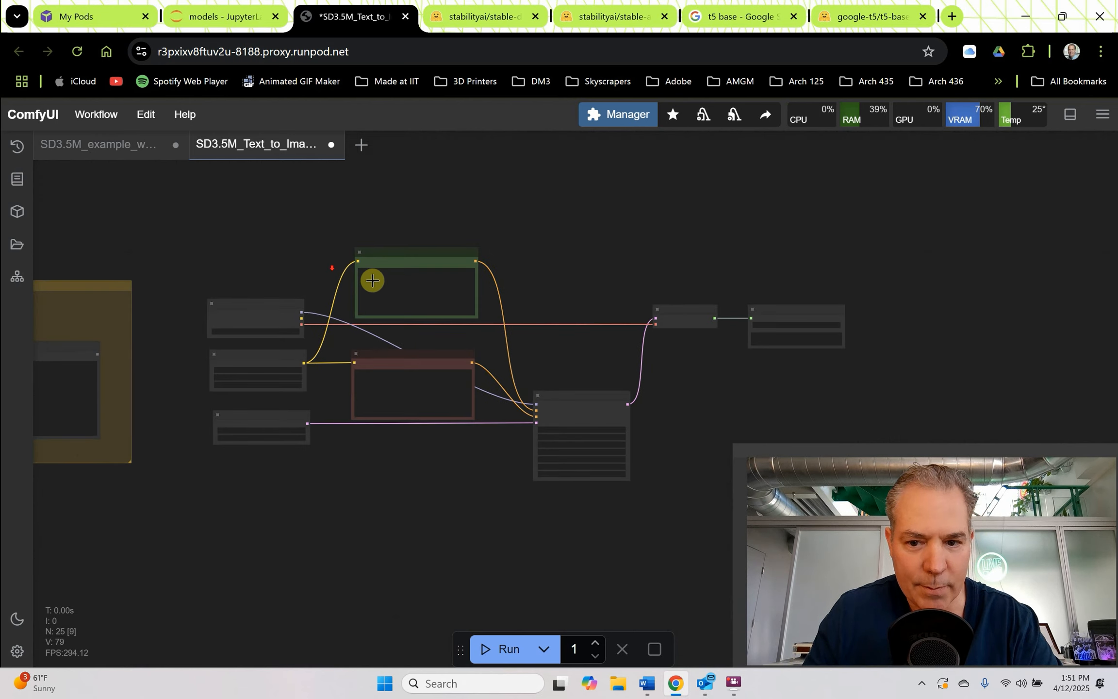
pyautogui.moveTo(529, 331); pyautogui.dragTo(574, 292)
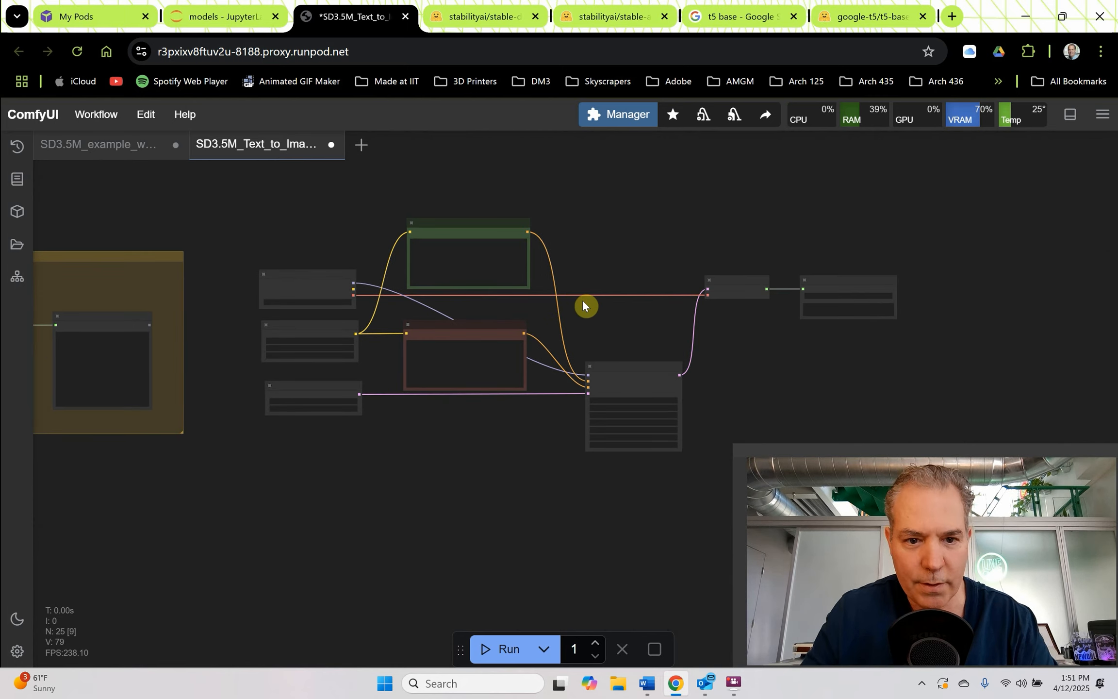
pyautogui.hotkey('ctrl', 'Return')
pyautogui.scroll(6, 279, 304)
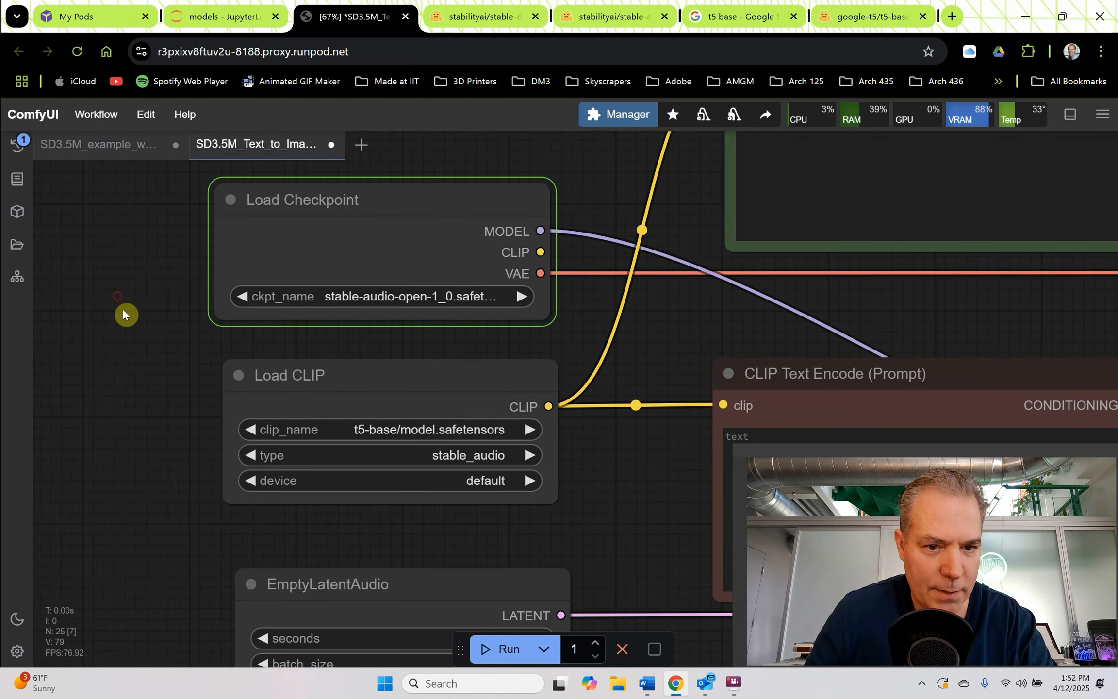
pyautogui.scroll(-5, 174, 336)
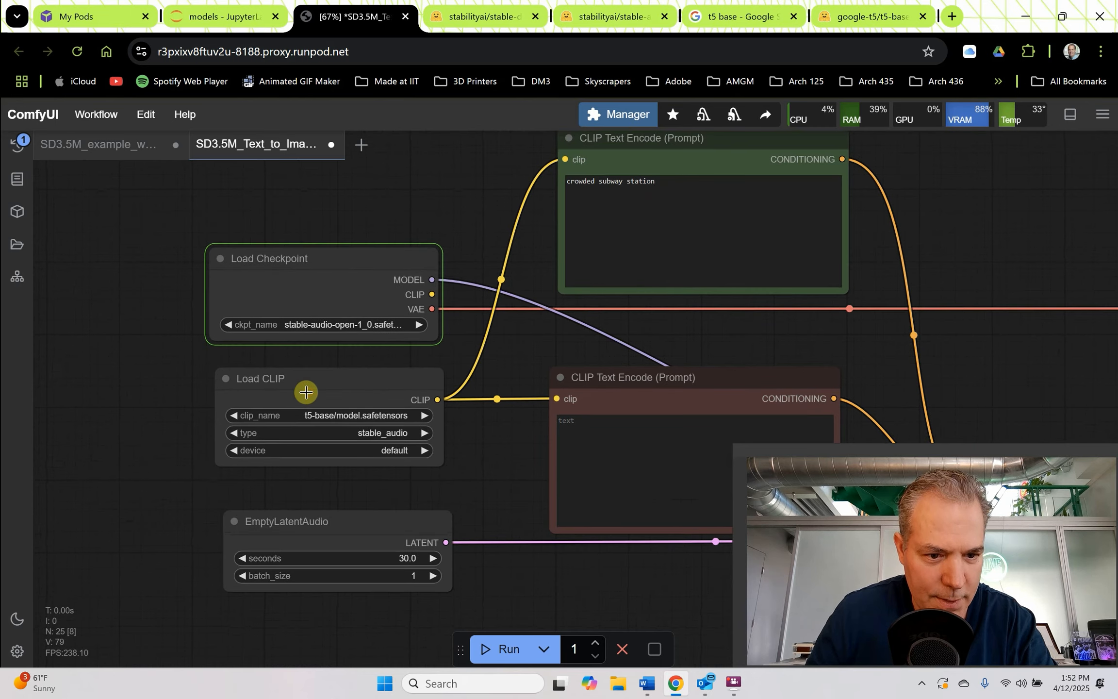
pyautogui.moveTo(306, 392); pyautogui.dragTo(300, 391)
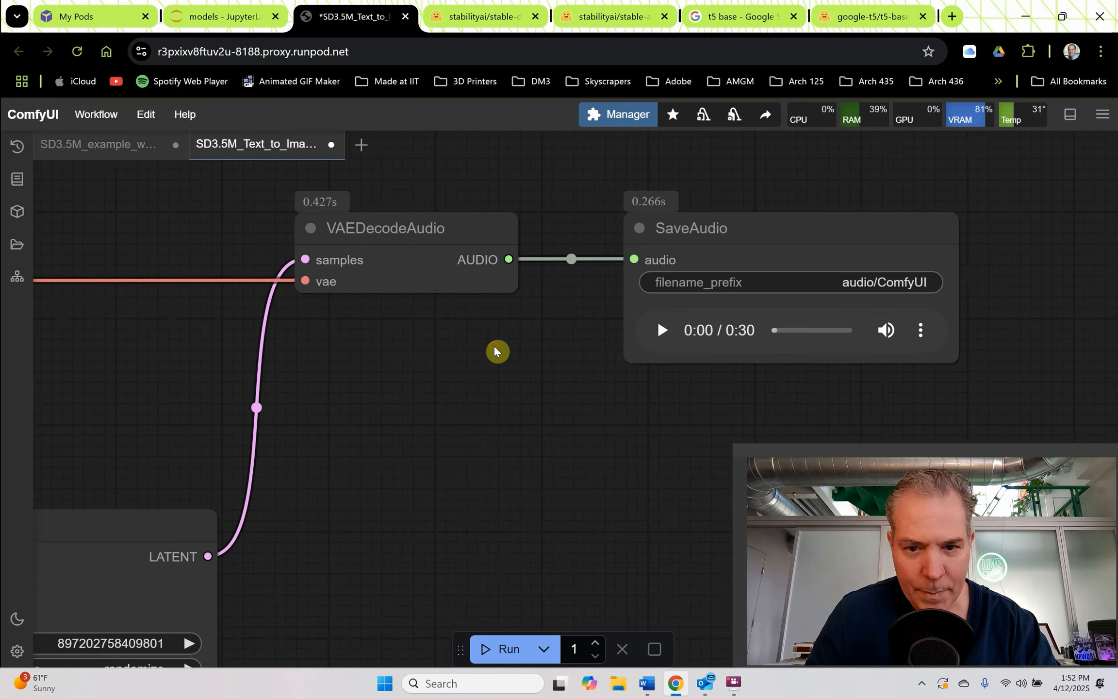
# - Play the generated subway station clip in the SaveAudio node and pause it
pyautogui.moveTo(493, 346); pyautogui.dragTo(314, 382)
pyautogui.click(478, 351)
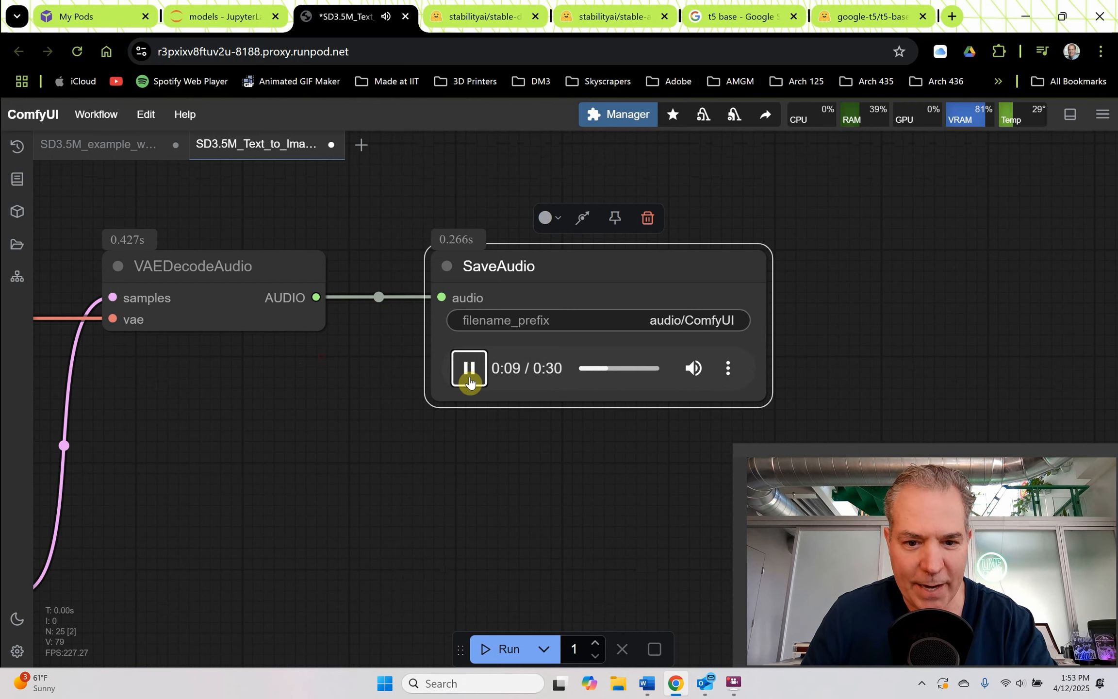
pyautogui.click(466, 372)
# - Replace the positive audio prompt with "crowded city street"
pyautogui.scroll(-4, 432, 381)
pyautogui.moveTo(344, 415); pyautogui.dragTo(854, 362)
pyautogui.scroll(-3, 853, 362)
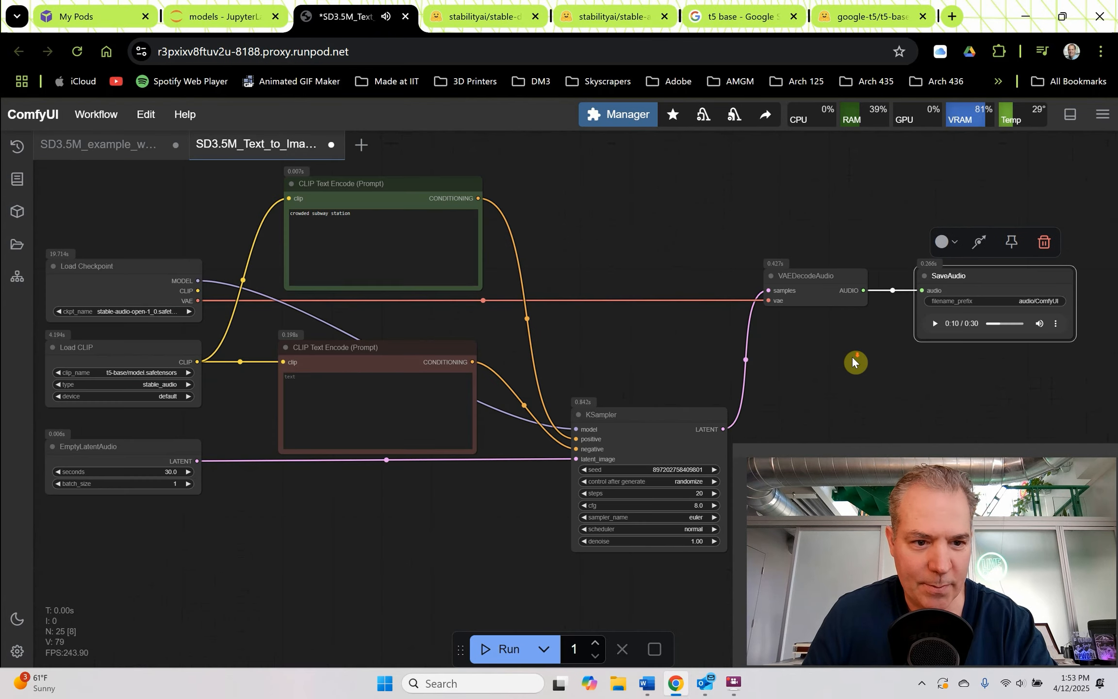
pyautogui.moveTo(463, 283); pyautogui.dragTo(325, 319)
pyautogui.scroll(10, 339, 257)
pyautogui.write('crowded city s')
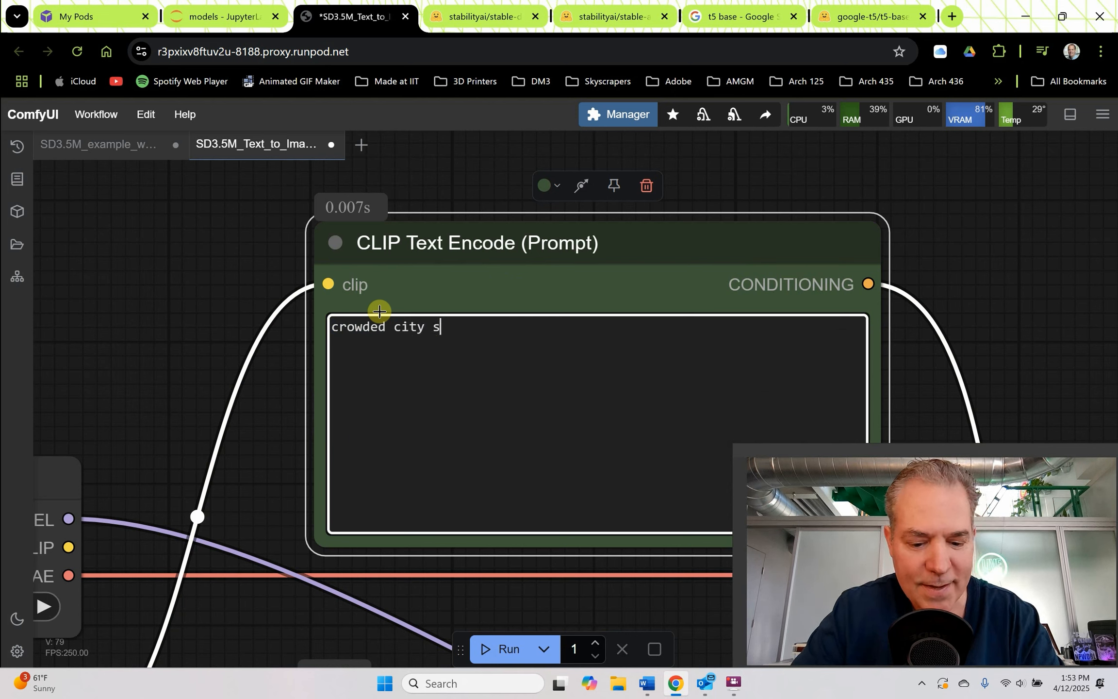
pyautogui.write('treet')
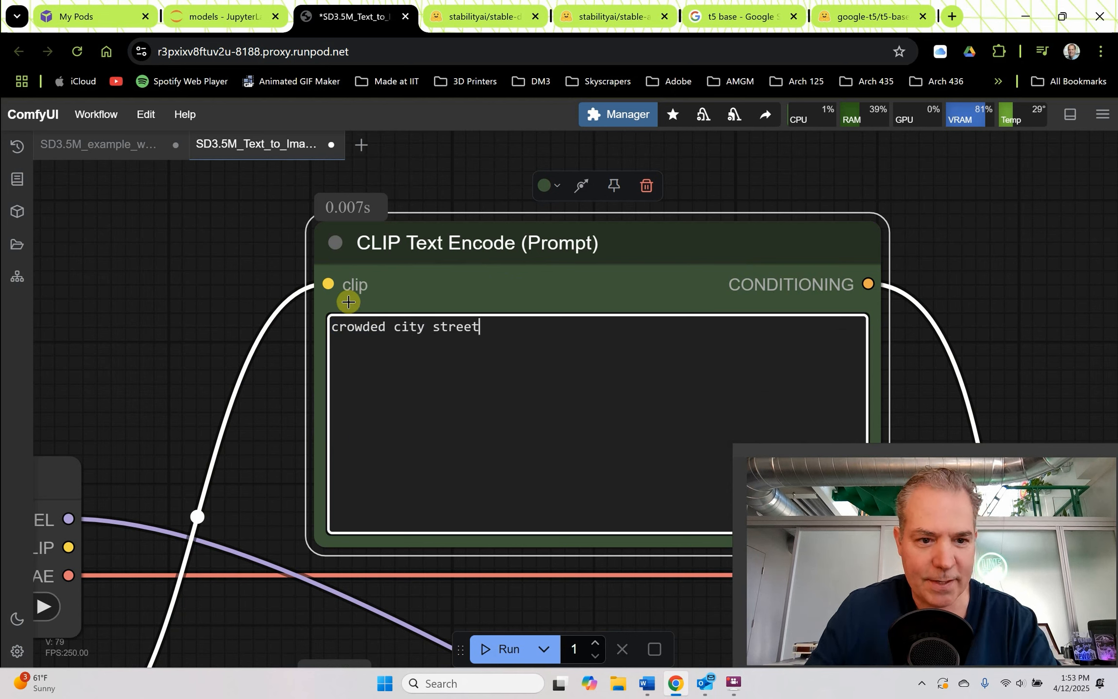
# - Generate audio from the city street prompt and play the clip in the SaveAudio node with the system volume raised
pyautogui.click(273, 282)
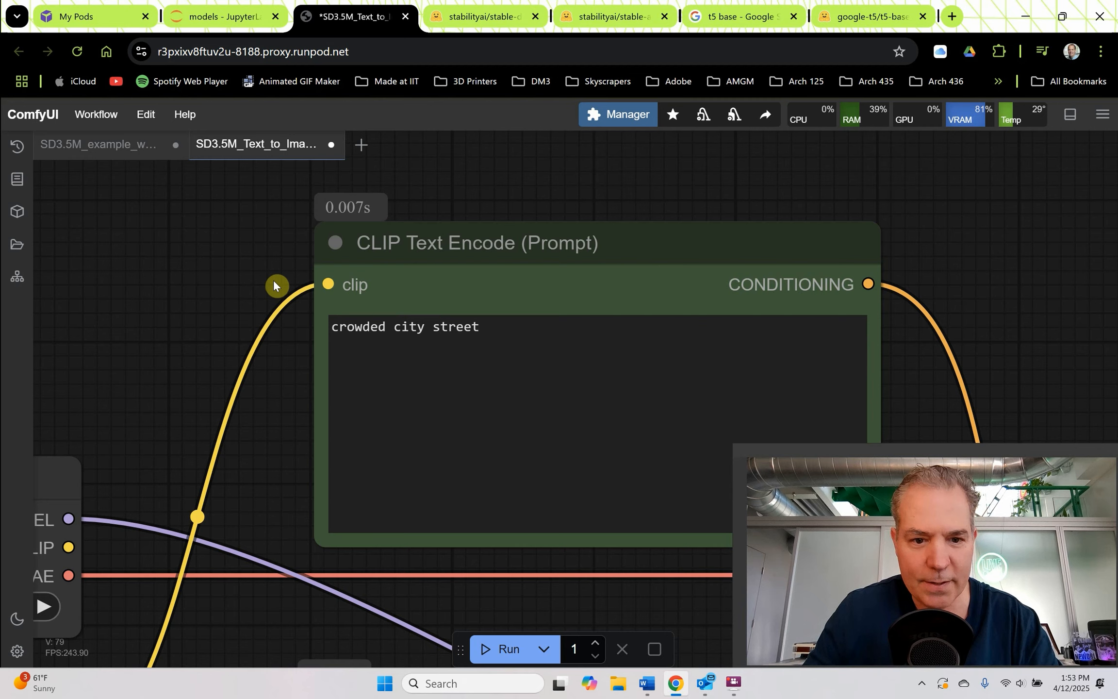
pyautogui.scroll(-6, 276, 284)
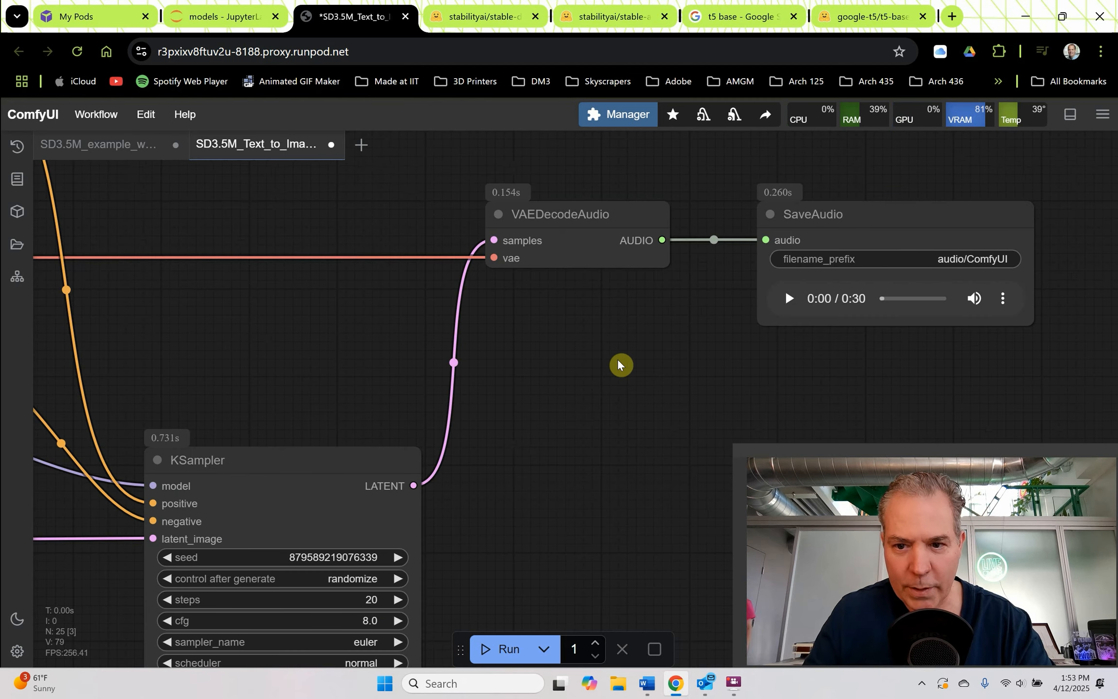
pyautogui.click(784, 300)
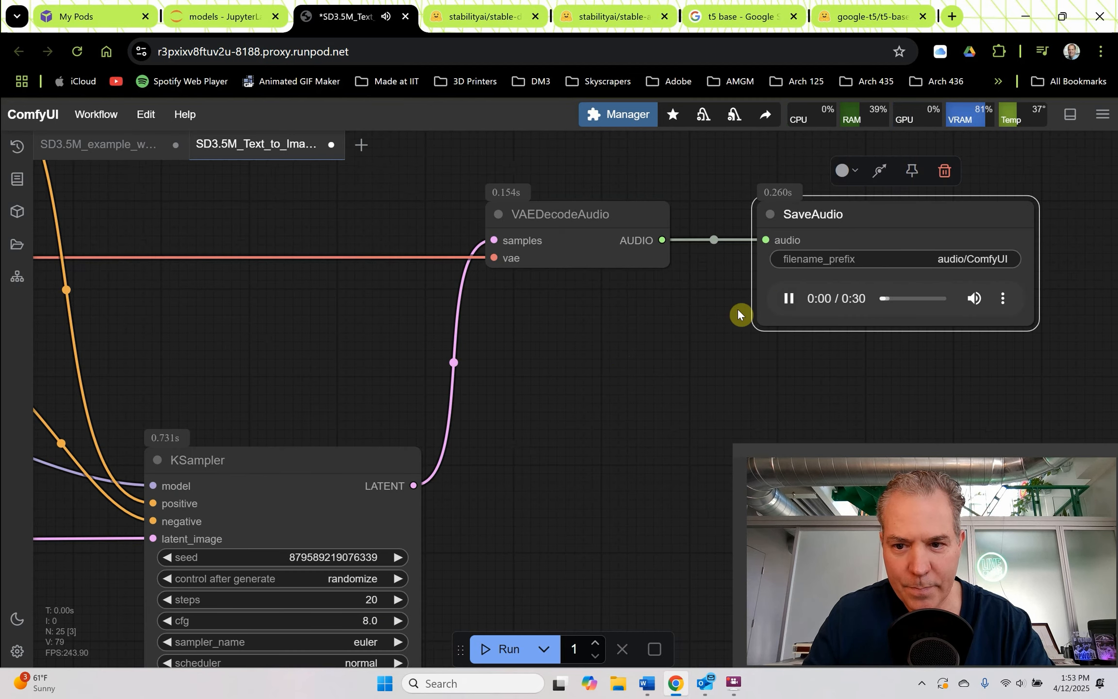
pyautogui.press('XF86AudioRaiseVolume')
pyautogui.press('XF86AudioRaiseVolume')
pyautogui.press('XF86AudioRaiseVolume')
pyautogui.press('XF86AudioRaiseVolume')
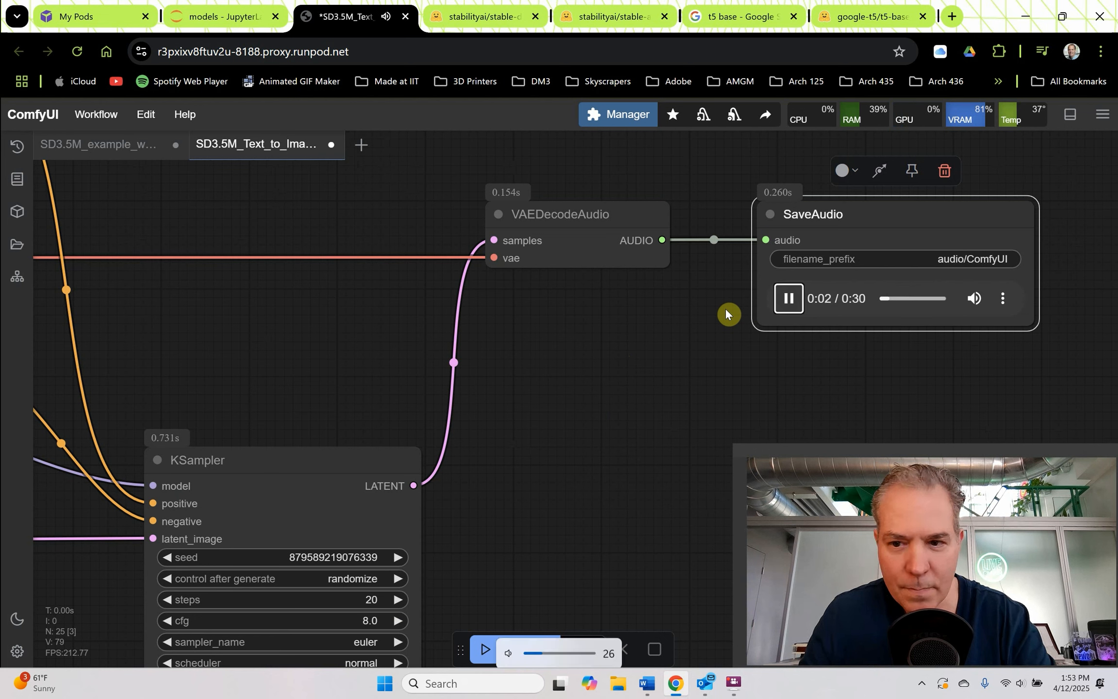
pyautogui.click(977, 301)
pyautogui.click(977, 300)
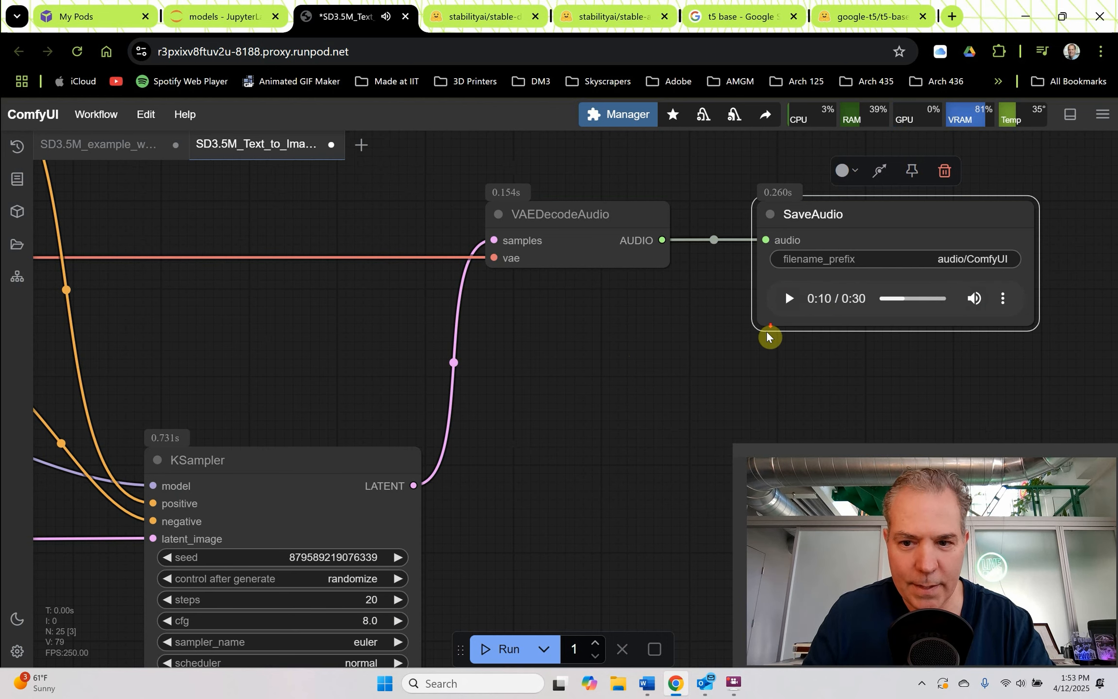
# - Replace the positive audio prompt with "sound of raindrops"
pyautogui.scroll(-5, 776, 340)
pyautogui.scroll(5, 422, 335)
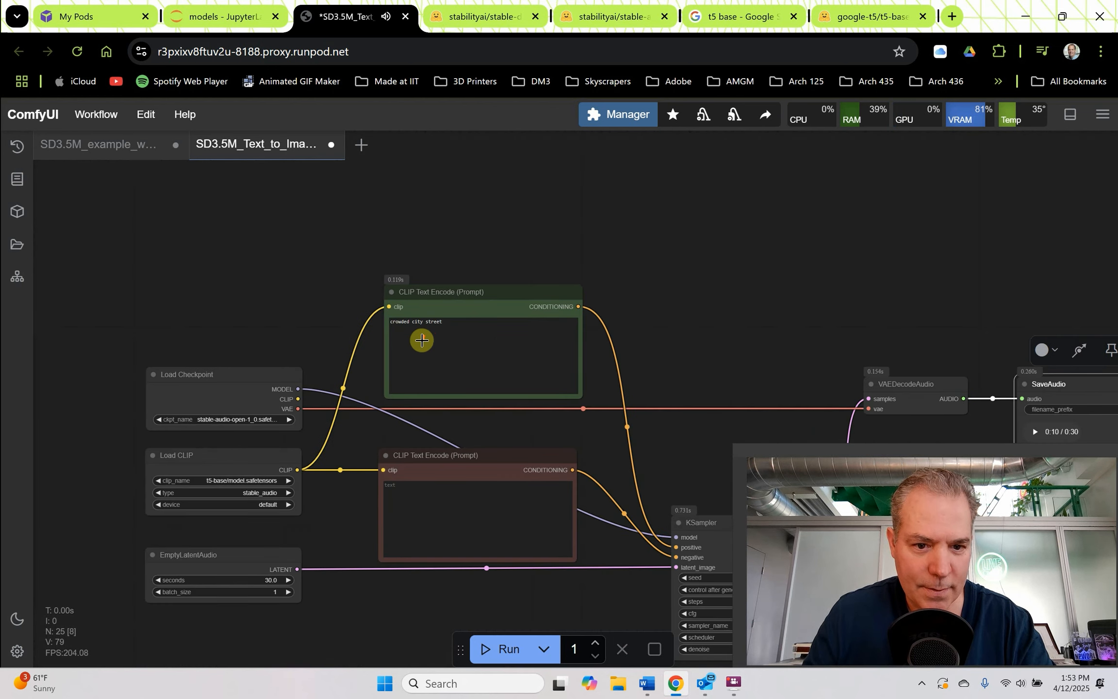
pyautogui.scroll(9, 514, 288)
pyautogui.moveTo(347, 367); pyautogui.dragTo(200, 364)
pyautogui.write('so')
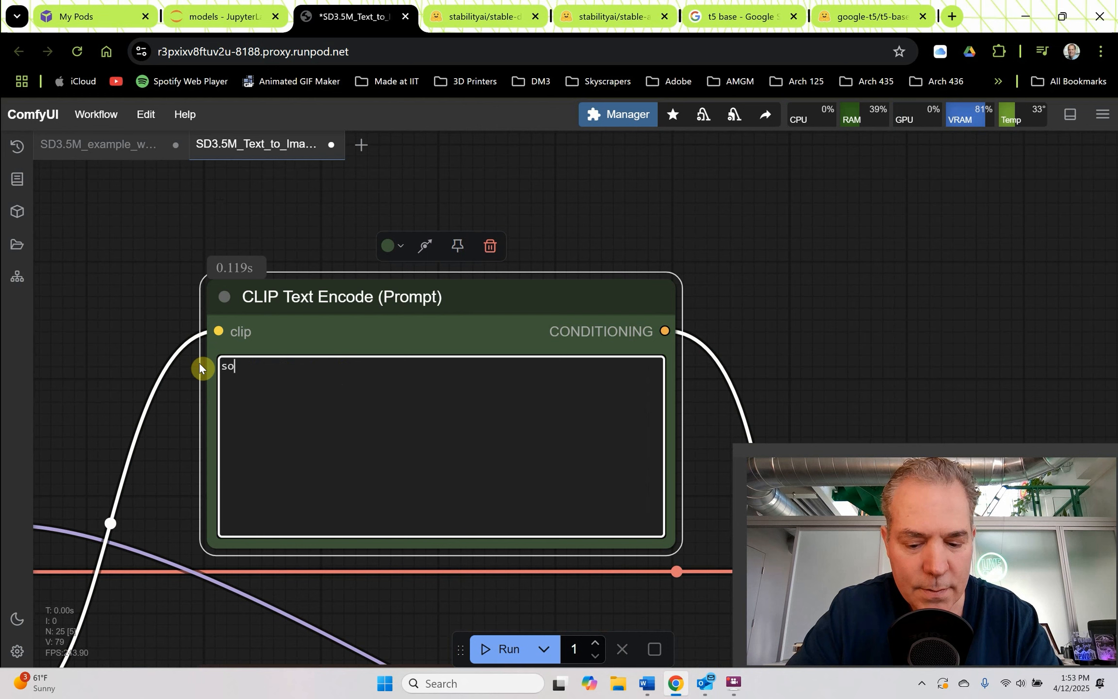
pyautogui.write('und of ')
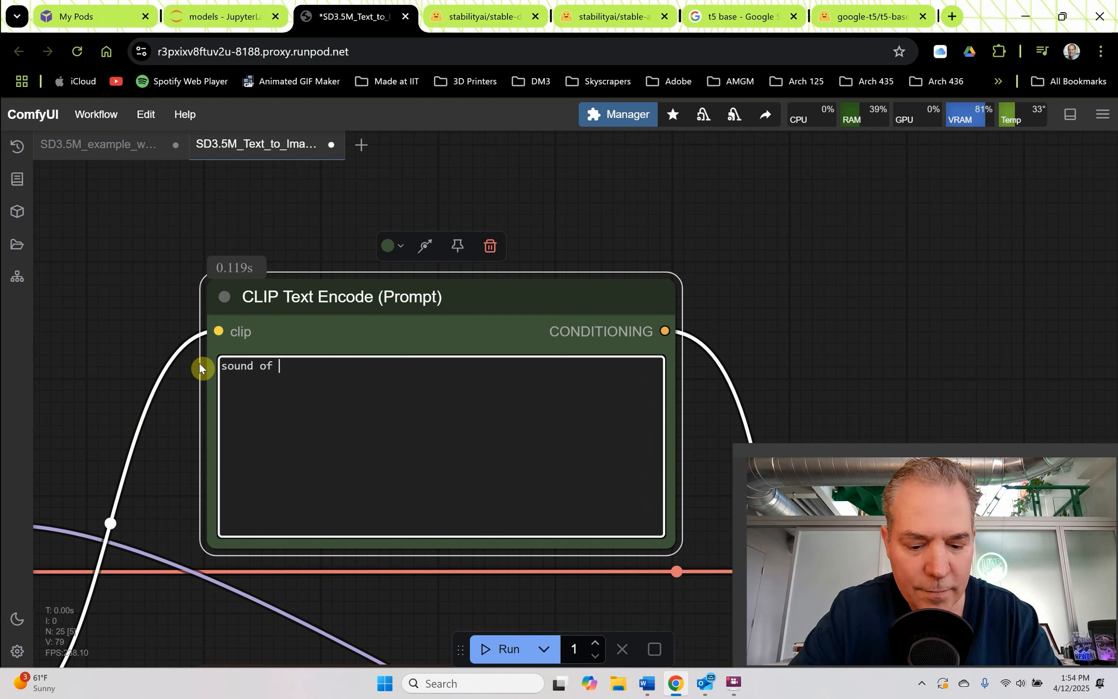
pyautogui.write('raindrops')
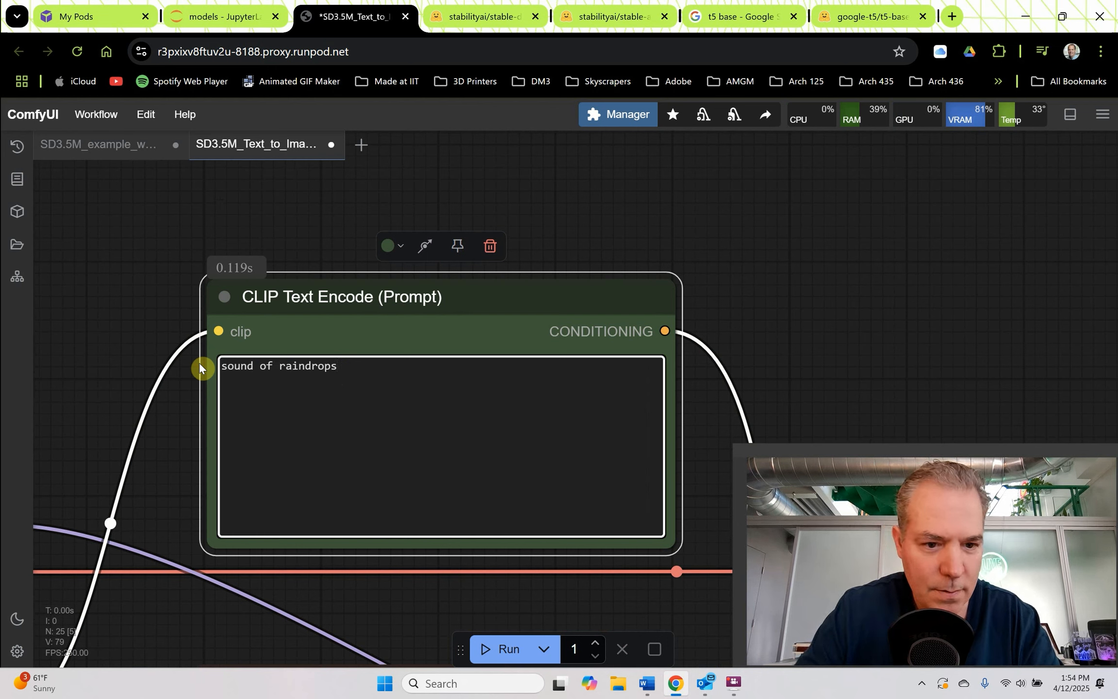
pyautogui.click(425, 214)
# - Open the node options of the KSampler in the image generation group
pyautogui.scroll(-12, 425, 214)
pyautogui.scroll(-12, 606, 253)
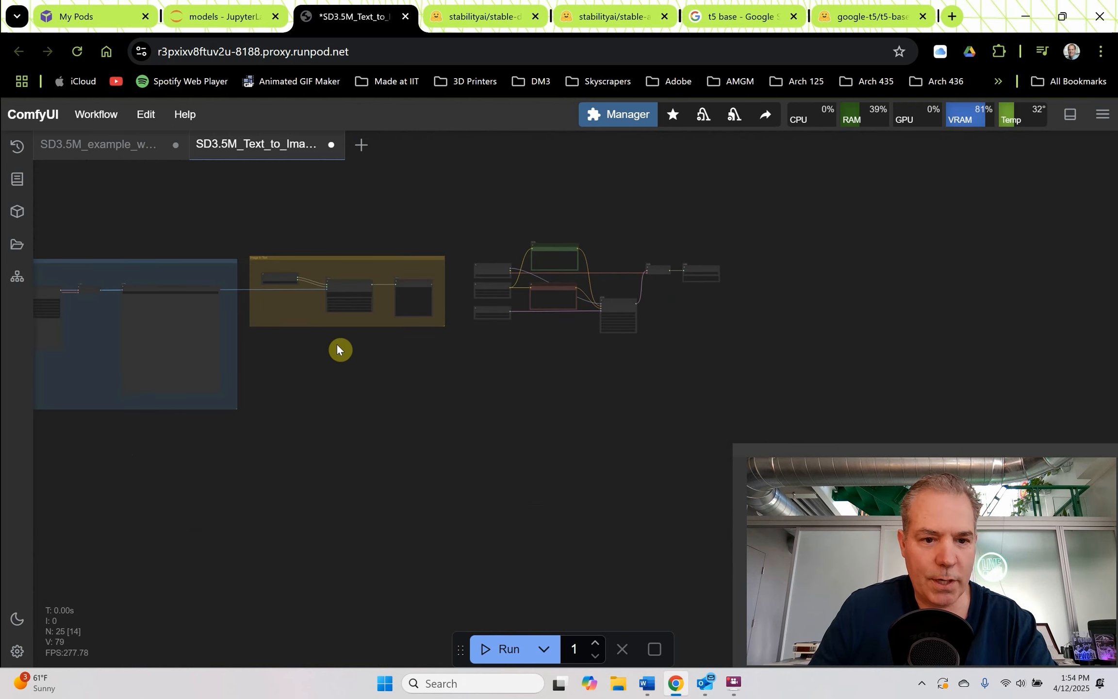
pyautogui.moveTo(286, 371); pyautogui.dragTo(542, 428)
pyautogui.scroll(10, 350, 399)
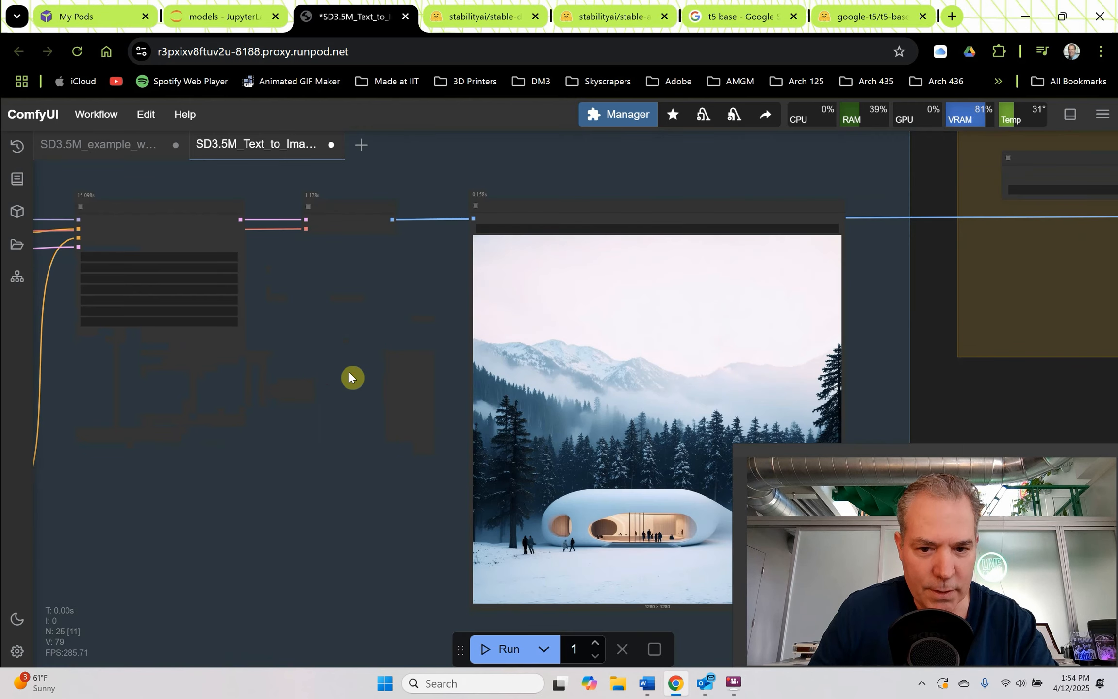
pyautogui.scroll(-7, 488, 332)
pyautogui.scroll(11, 327, 312)
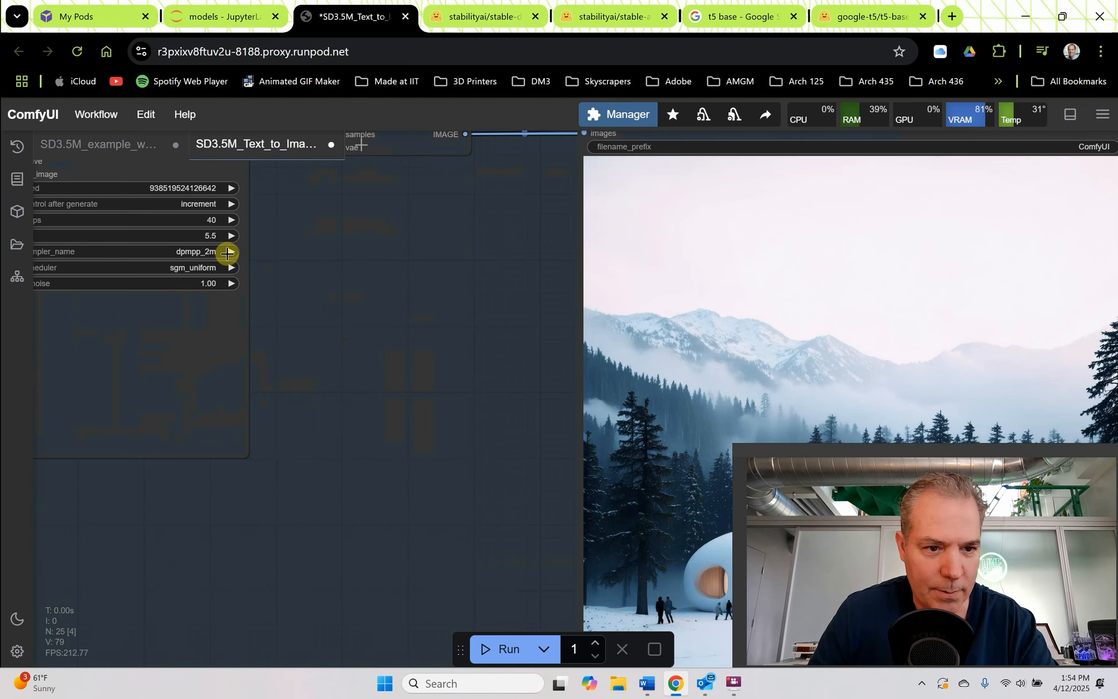
pyautogui.scroll(-7, 382, 270)
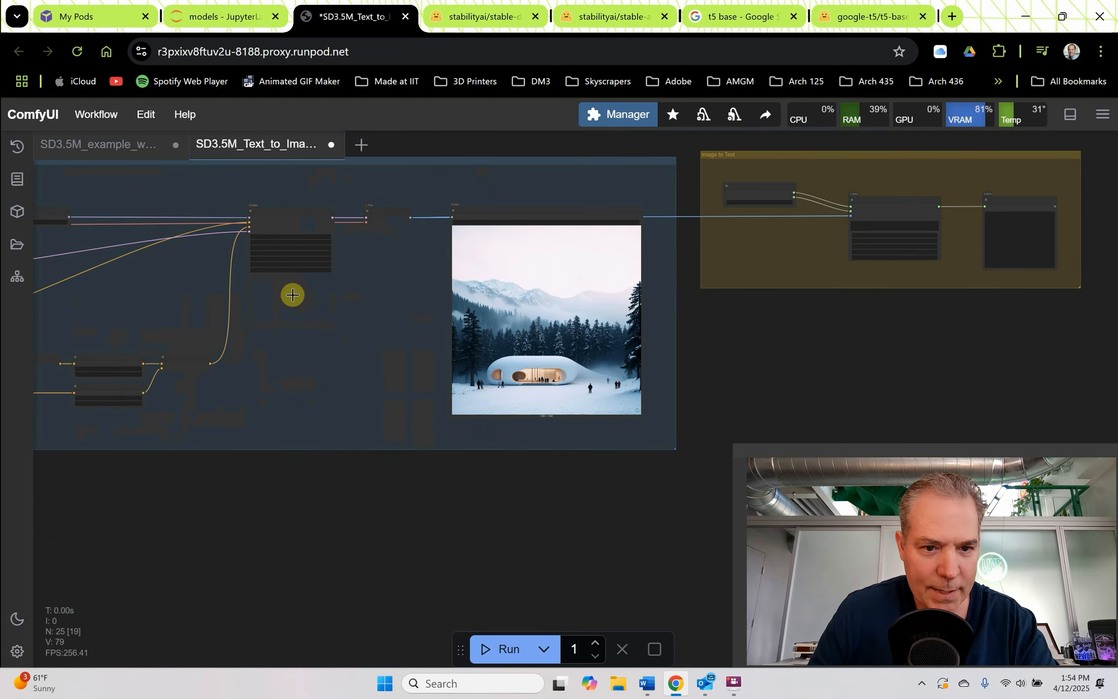
pyautogui.click(293, 296)
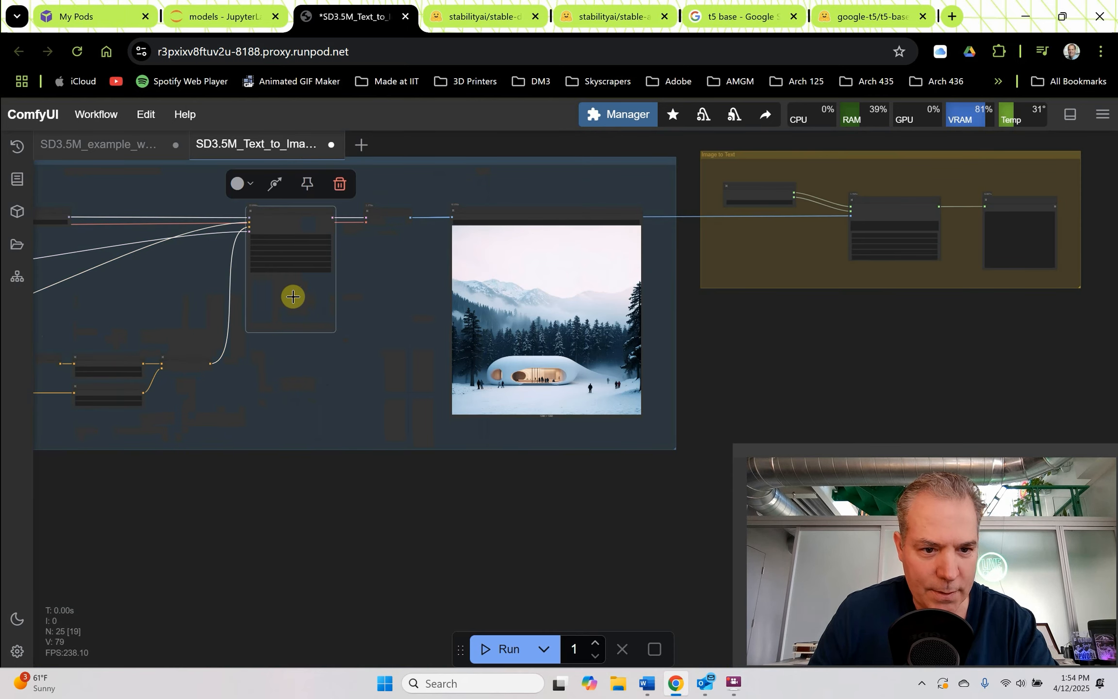
pyautogui.rightClick(292, 296)
# - Bypass the Janus Image Understanding node in the Image to Text group
pyautogui.scroll(14, 996, 206)
pyautogui.click(665, 233)
pyautogui.rightClick(665, 233)
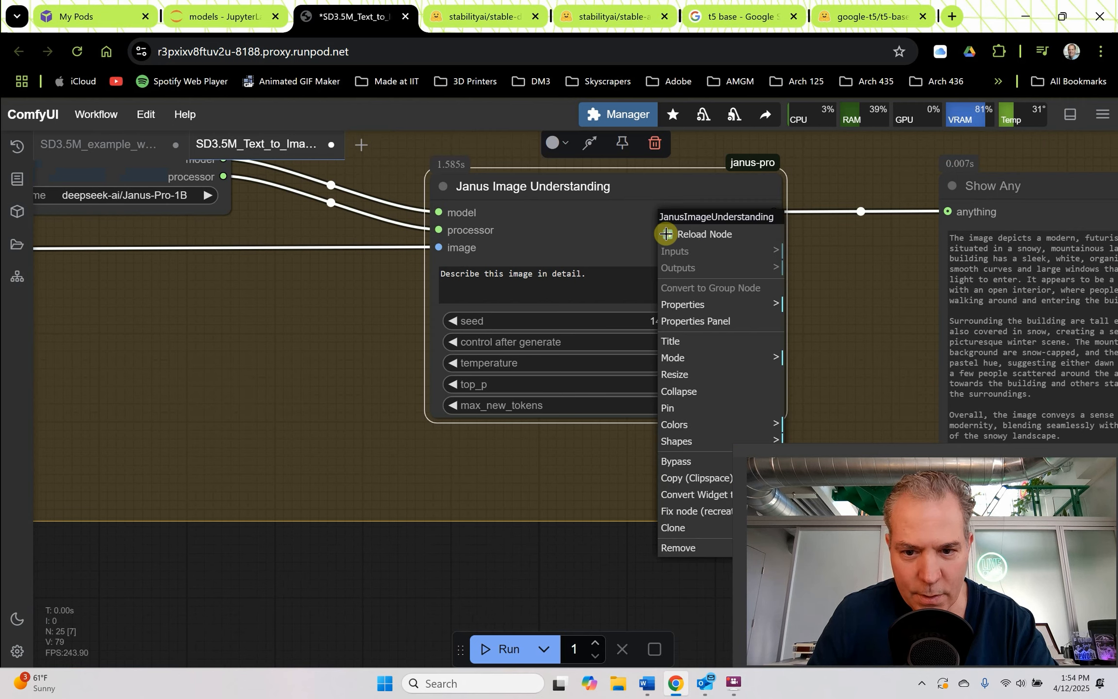
pyautogui.click(685, 462)
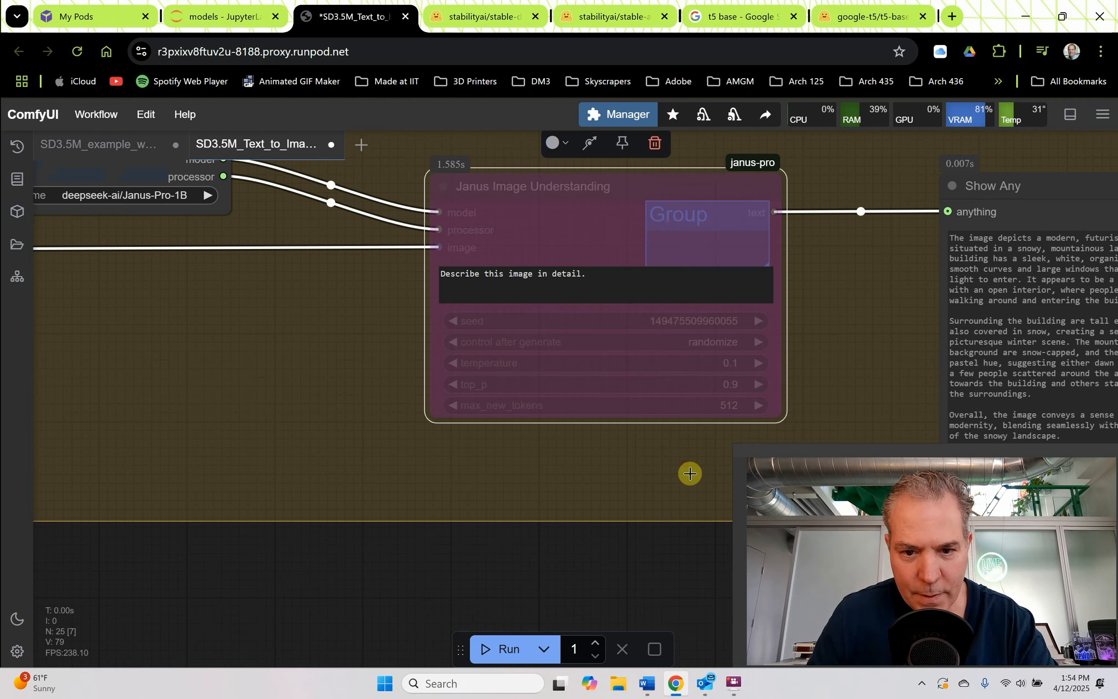
# - Run the workflow to generate audio from the raindrops prompt
pyautogui.scroll(-10, 311, 199)
pyautogui.moveTo(511, 236); pyautogui.dragTo(439, 341)
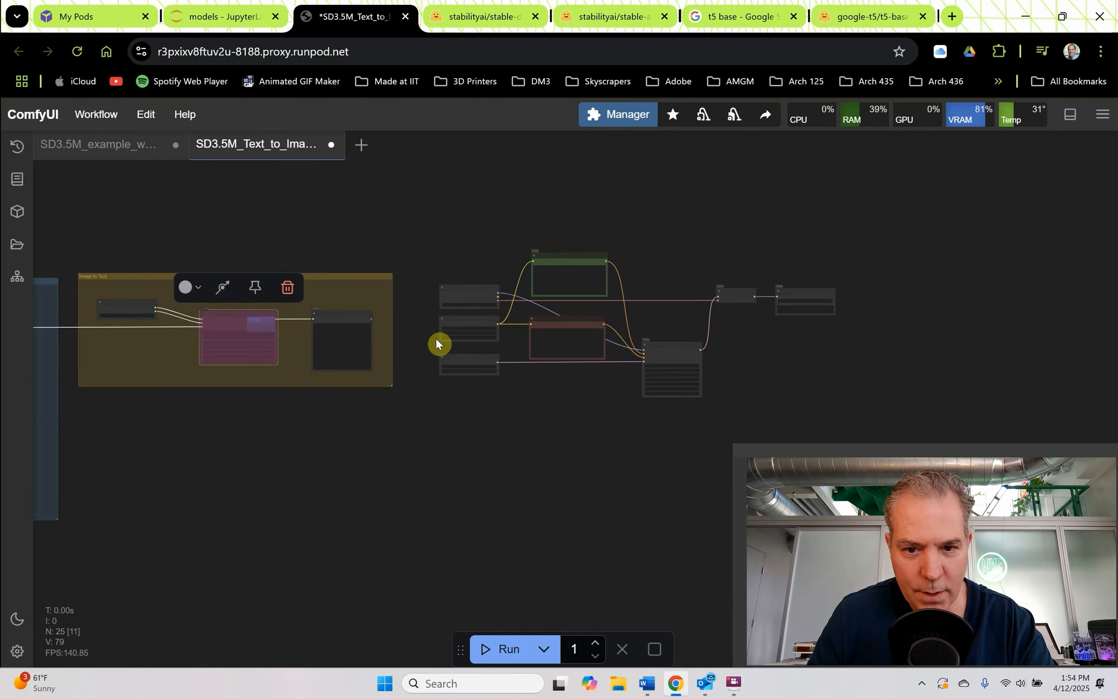
pyautogui.scroll(6, 616, 289)
pyautogui.click(509, 649)
# - Play the generated raindrops clip in the SaveAudio node
pyautogui.moveTo(937, 344); pyautogui.dragTo(863, 311)
pyautogui.scroll(9, 932, 352)
pyautogui.moveTo(848, 266); pyautogui.dragTo(711, 393)
pyautogui.click(687, 343)
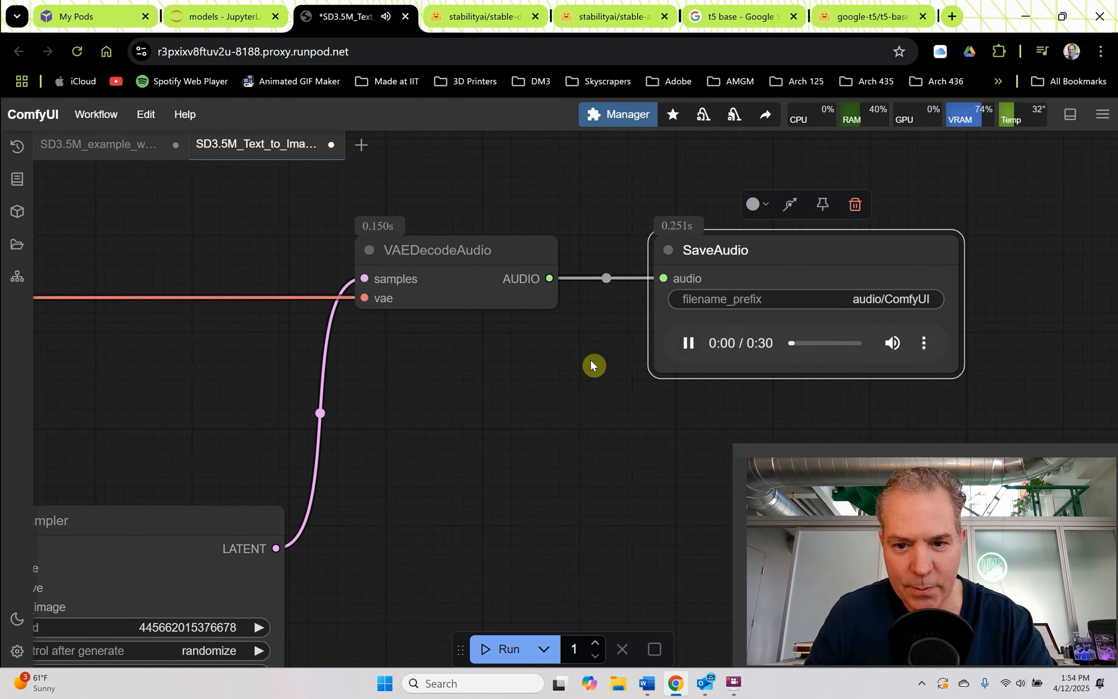
# - Raise the system volume while the raindrops clip plays in the SaveAudio node, and pause the clip
pyautogui.scroll(3, 644, 349)
pyautogui.press('XF86AudioRaiseVolume')
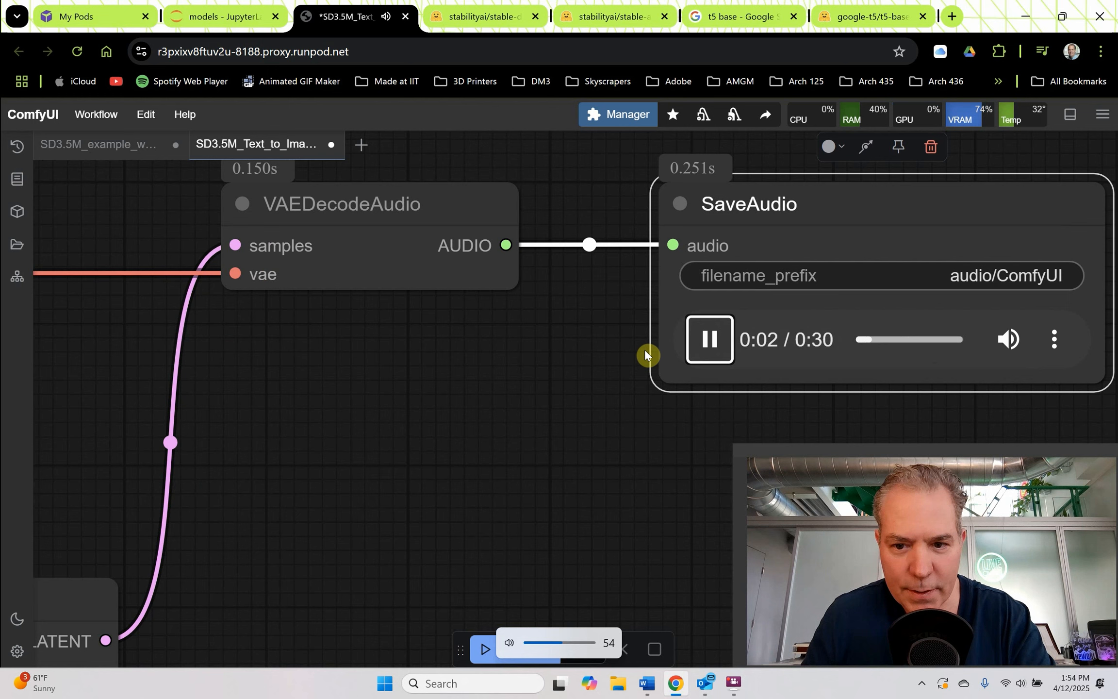
pyautogui.press('XF86AudioRaiseVolume')
pyautogui.press('XF86AudioRaiseVolume')
pyautogui.press('XF86AudioRaiseVolume')
pyautogui.press('XF86AudioRaiseVolume')
pyautogui.press('XF86AudioRaiseVolume')
pyautogui.press('XF86AudioRaiseVolume')
pyautogui.press('XF86AudioRaiseVolume')
pyautogui.press('XF86AudioRaiseVolume')
pyautogui.press('XF86AudioRaiseVolume')
pyautogui.press('XF86AudioRaiseVolume')
pyautogui.press('XF86AudioRaiseVolume')
pyautogui.press('XF86AudioRaiseVolume')
pyautogui.press('XF86AudioRaiseVolume')
pyautogui.press('XF86AudioRaiseVolume')
pyautogui.press('XF86AudioRaiseVolume')
pyautogui.press('XF86AudioRaiseVolume')
pyautogui.press('XF86AudioRaiseVolume')
pyautogui.press('XF86AudioRaiseVolume')
pyautogui.press('XF86AudioRaiseVolume')
pyautogui.press('XF86AudioRaiseVolume')
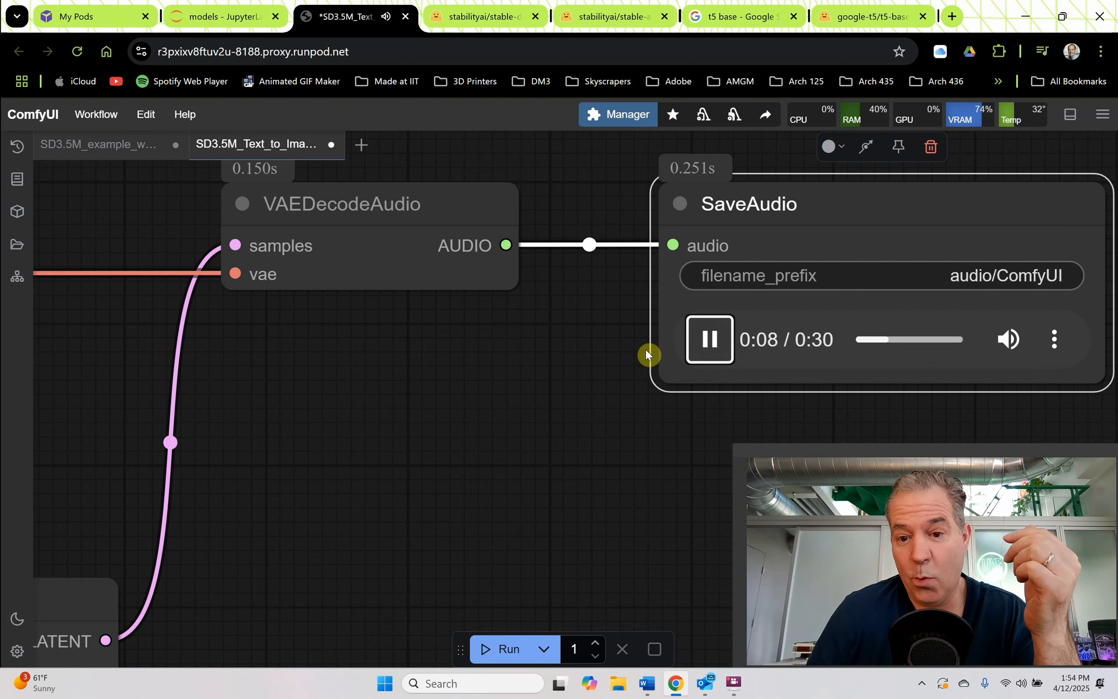
pyautogui.click(711, 353)
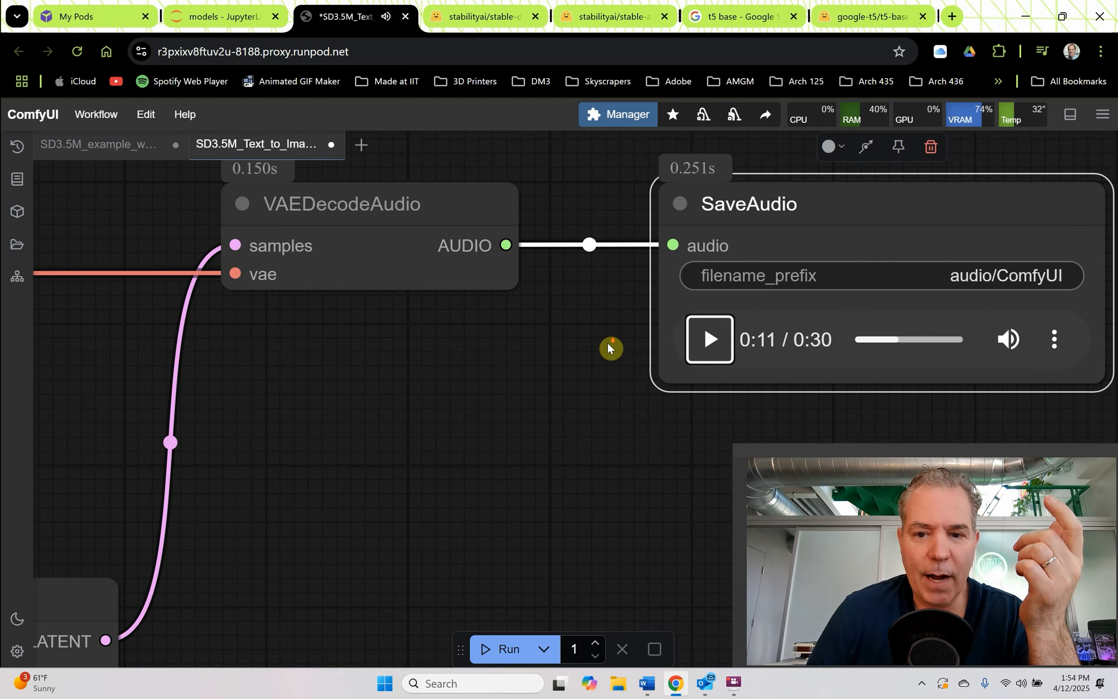
# - Add a group on the canvas and size and position it around the text-to-audio nodes
pyautogui.scroll(-10, 609, 342)
pyautogui.moveTo(558, 382); pyautogui.dragTo(722, 336)
pyautogui.scroll(-4, 722, 335)
pyautogui.rightClick(194, 194)
pyautogui.click(218, 208)
pyautogui.moveTo(233, 214); pyautogui.dragTo(782, 460)
pyautogui.moveTo(883, 476); pyautogui.dragTo(889, 474)
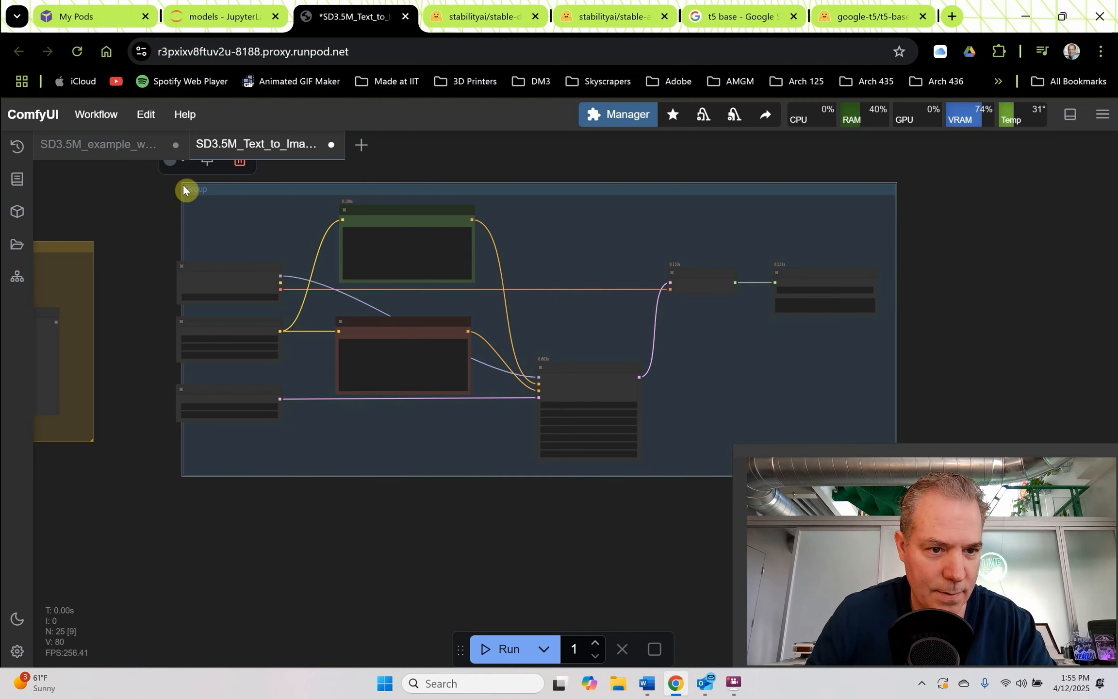
pyautogui.moveTo(193, 192); pyautogui.dragTo(184, 192)
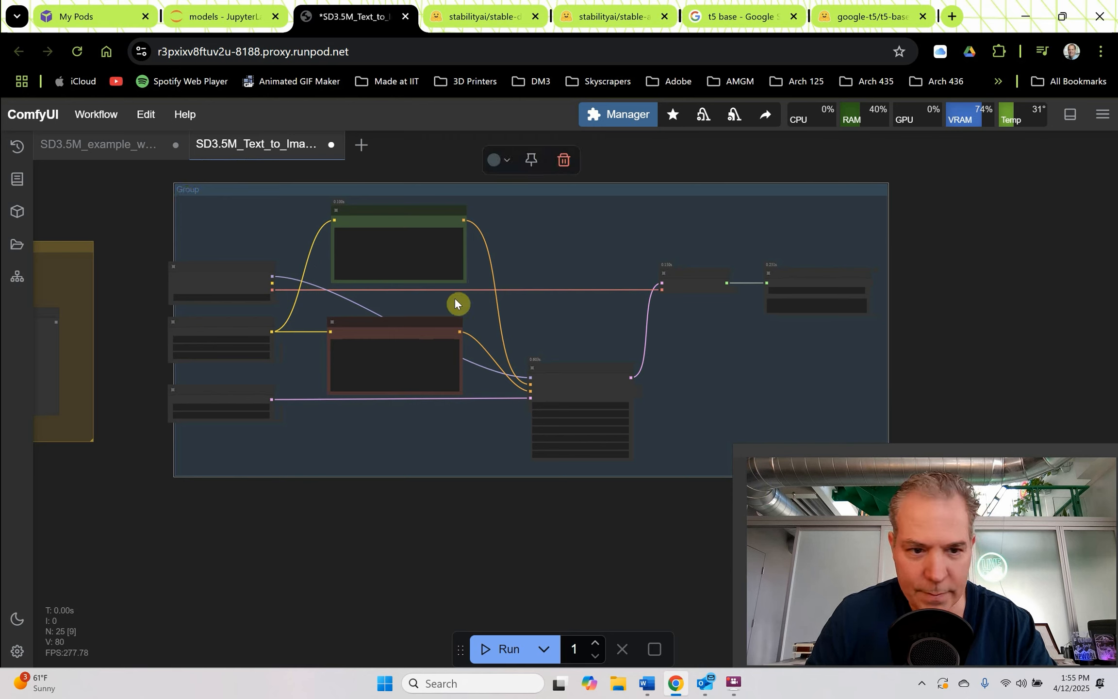
# - Move the Load Checkpoint, Load CLIP and EmptyLatentAudio nodes together so they sit inside the new group's border
pyautogui.click(245, 398)
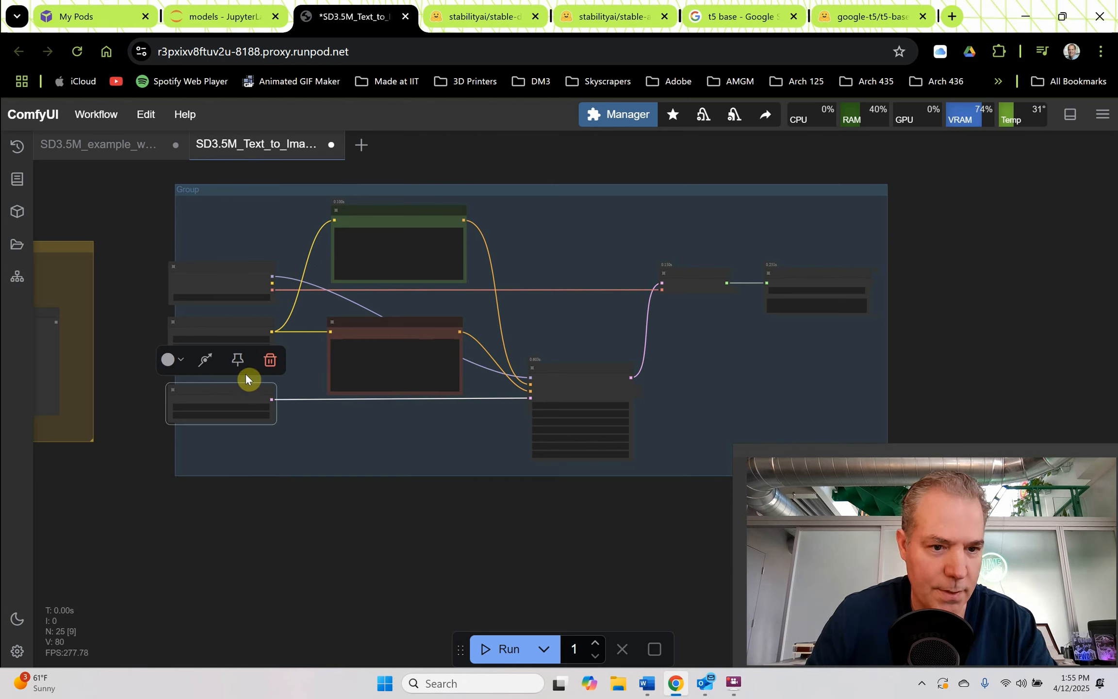
pyautogui.press('shift')
pyautogui.keyDown('shift'); pyautogui.click(233, 340); pyautogui.keyUp('shift')
pyautogui.keyDown('shift'); pyautogui.click(231, 267); pyautogui.keyUp('shift')
pyautogui.moveTo(231, 268); pyautogui.dragTo(251, 268)
# - Change the colour of the new audio group to brown
pyautogui.click(437, 189)
pyautogui.click(577, 167)
pyautogui.click(529, 137)
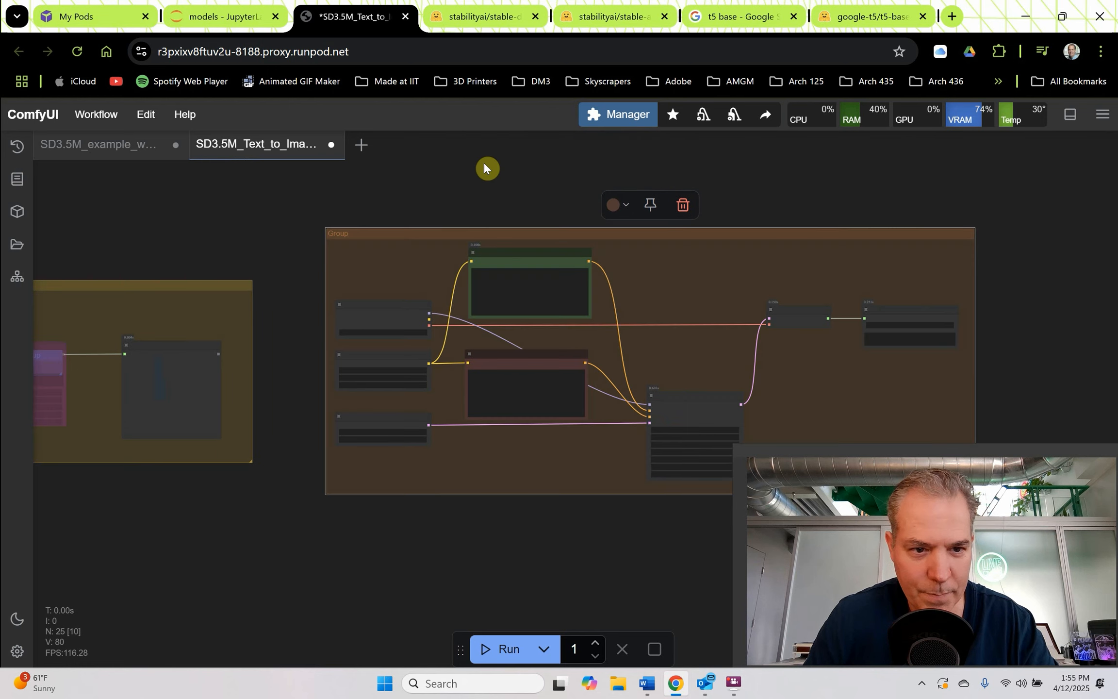
# - Retitle the brown group "Text to Sound"
pyautogui.moveTo(483, 165); pyautogui.dragTo(515, 183)
pyautogui.scroll(10, 354, 279)
pyautogui.rightClick(404, 219)
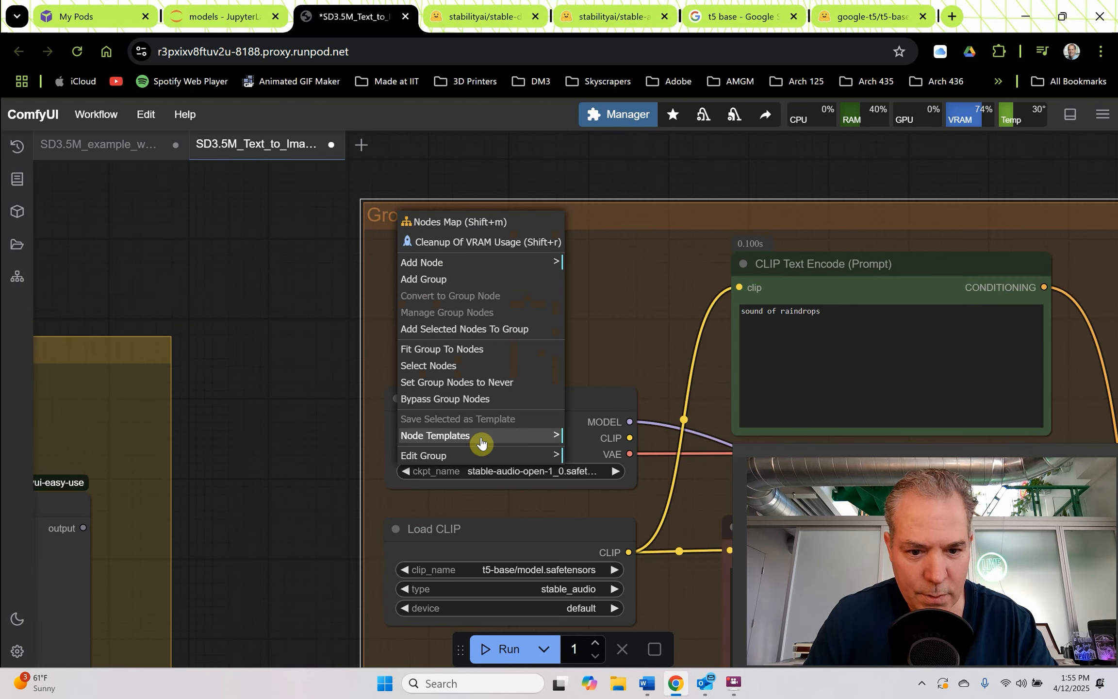
pyautogui.click(558, 457)
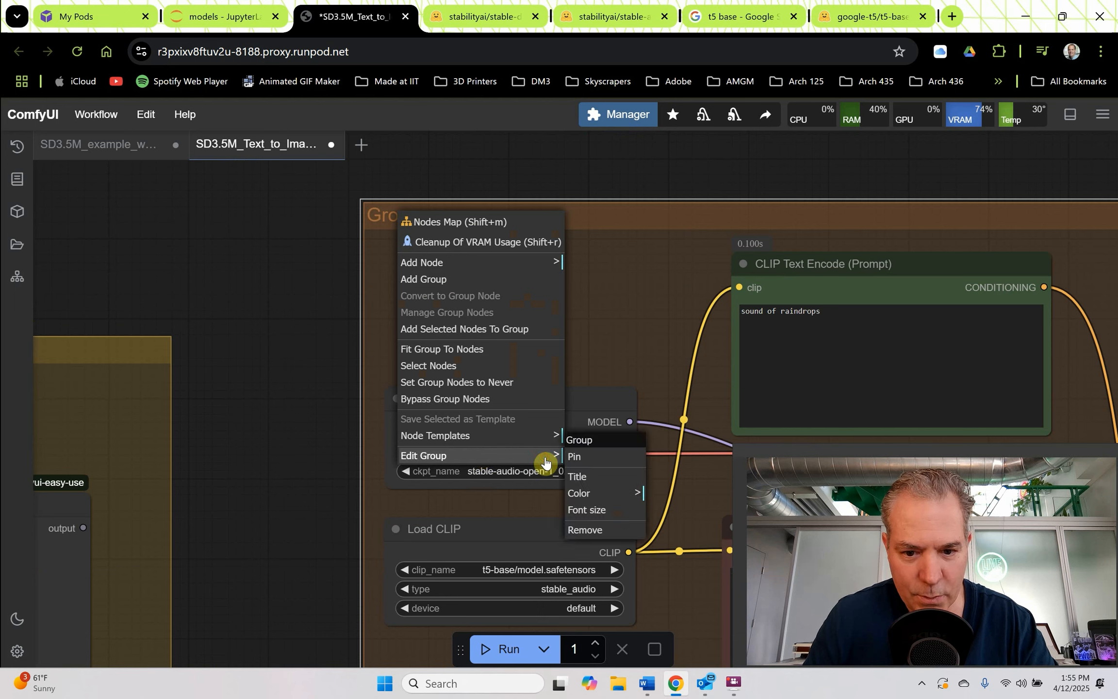
pyautogui.click(585, 481)
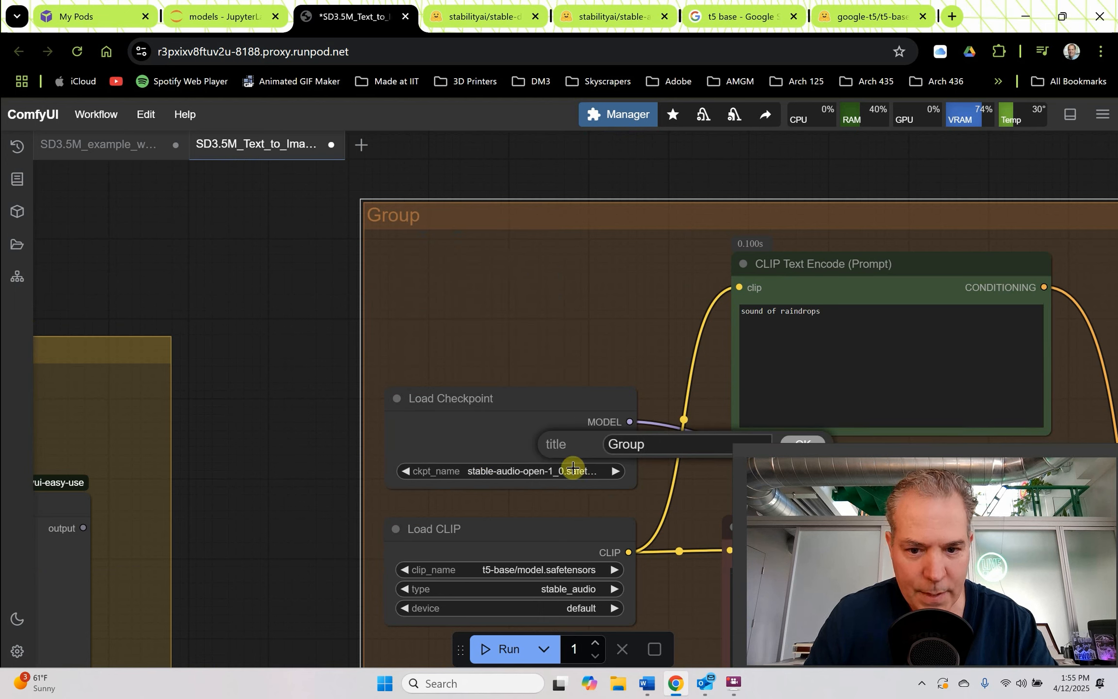
pyautogui.press('BackSpace')
pyautogui.press('BackSpace')
pyautogui.press('BackSpace')
pyautogui.press('BackSpace')
pyautogui.press('BackSpace')
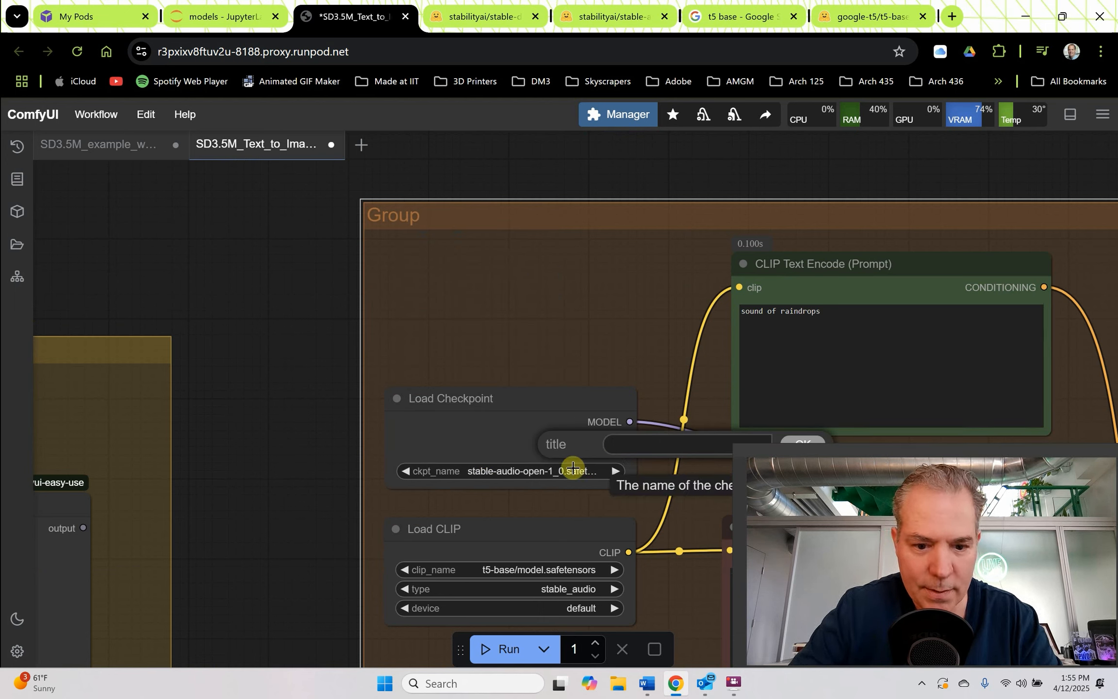
pyautogui.write('Text to')
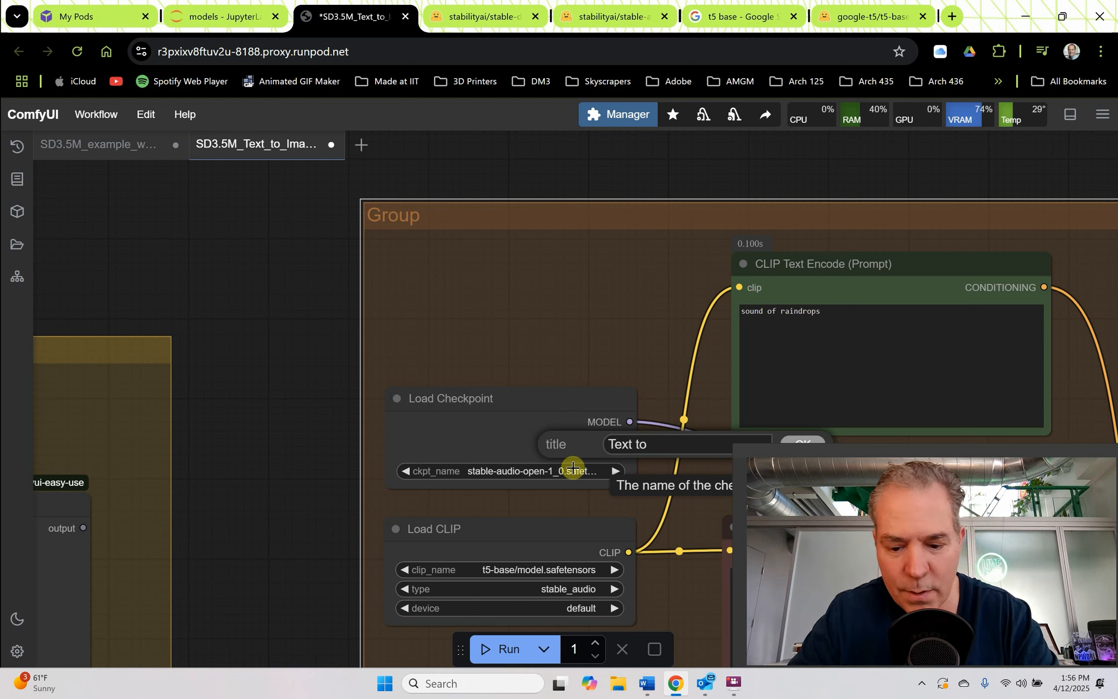
pyautogui.write(' So')
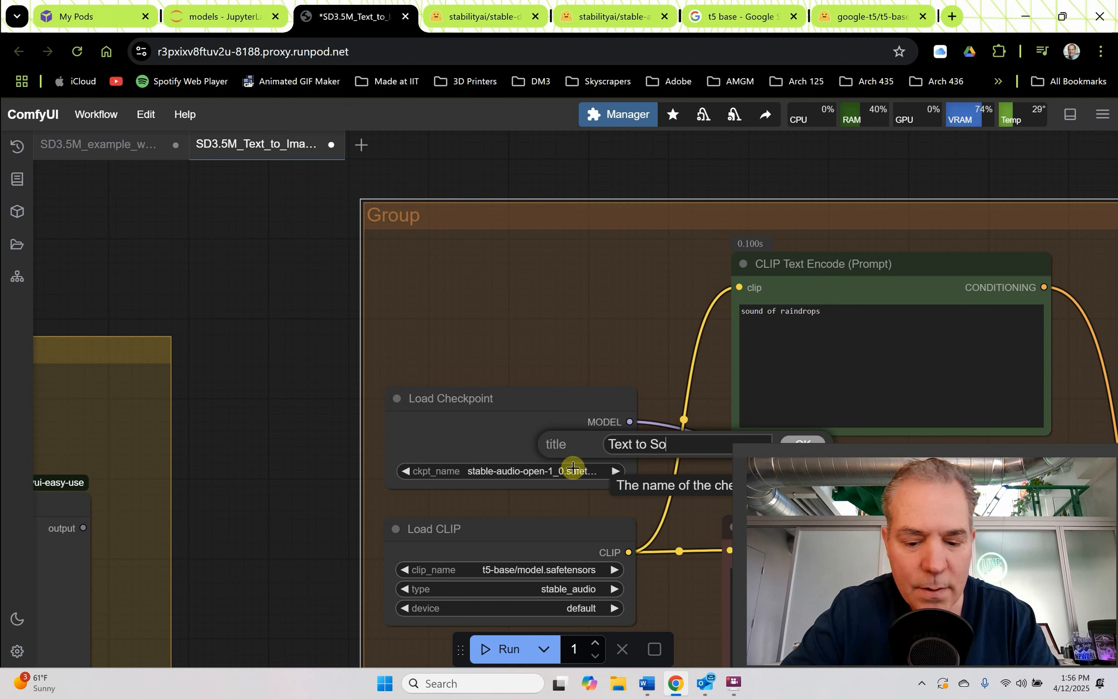
pyautogui.write('und')
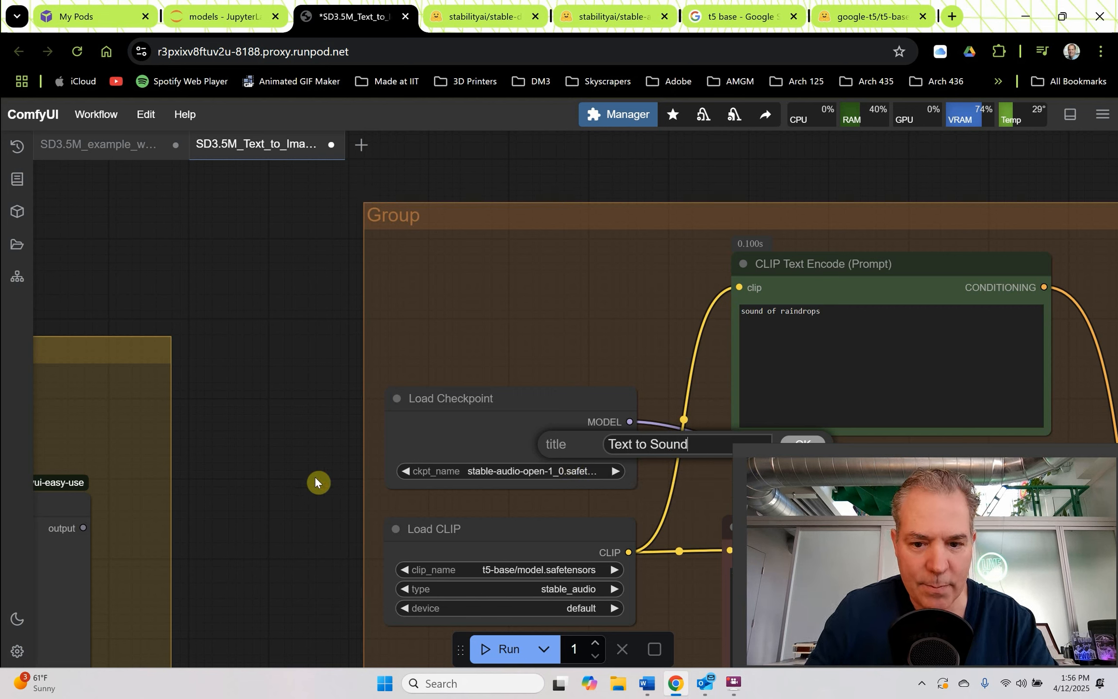
pyautogui.click(796, 439)
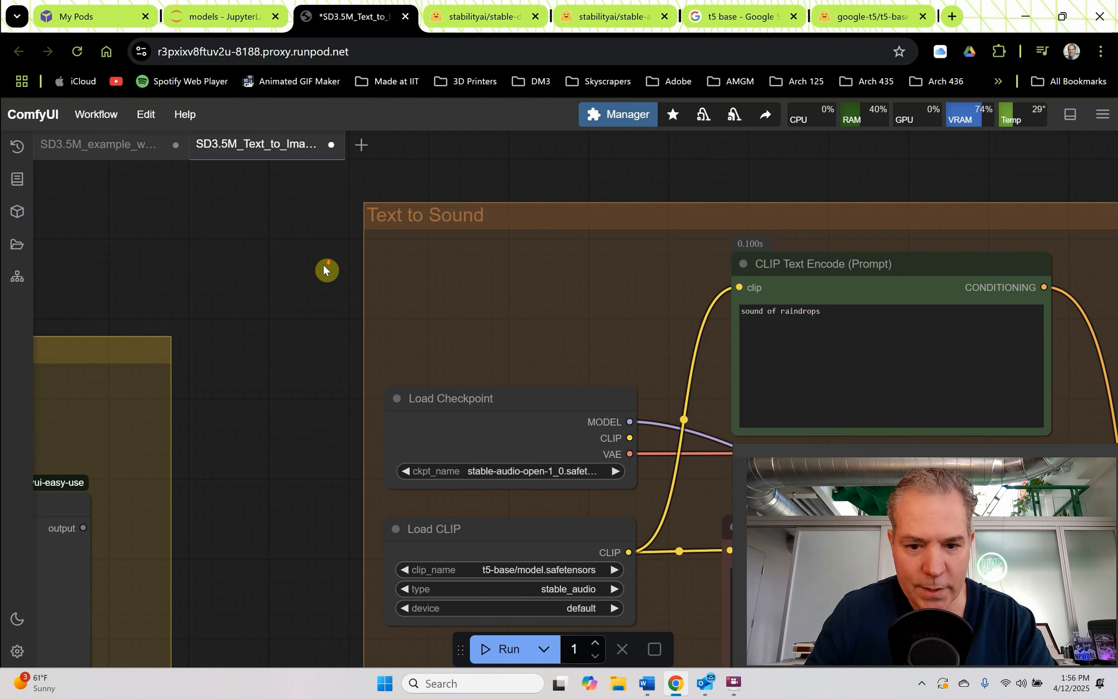
# - Replace the positive prompt in the Text to Sound group with "create music to a snowy mountain landscape"
pyautogui.scroll(-5, 324, 265)
pyautogui.scroll(5, 386, 273)
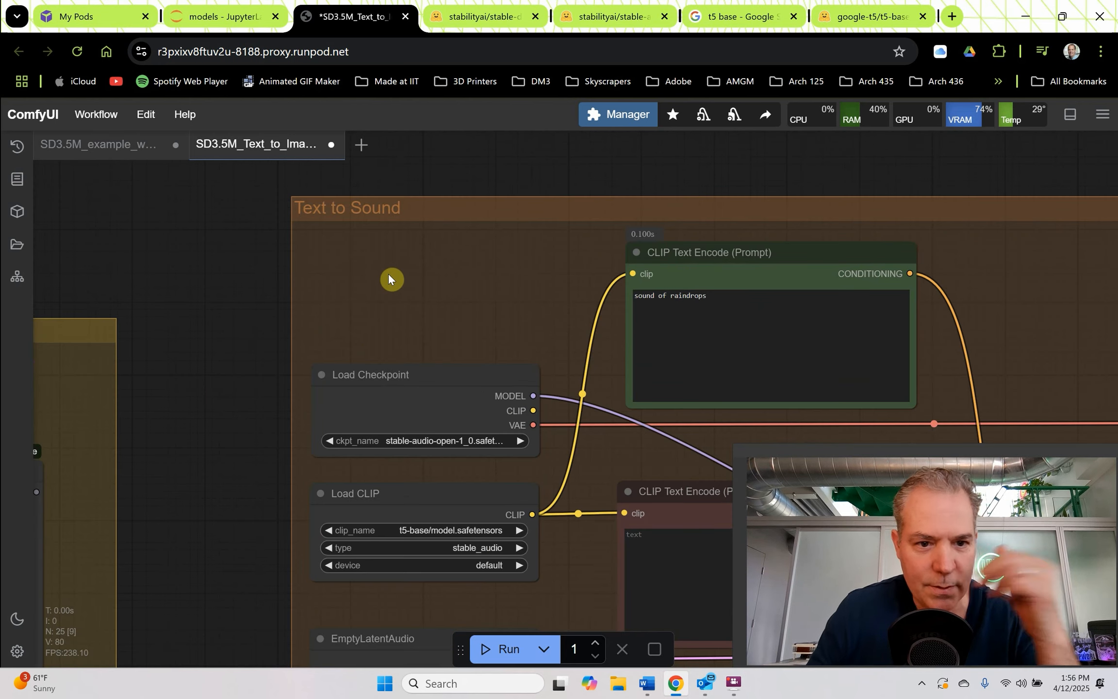
pyautogui.scroll(-5, 390, 269)
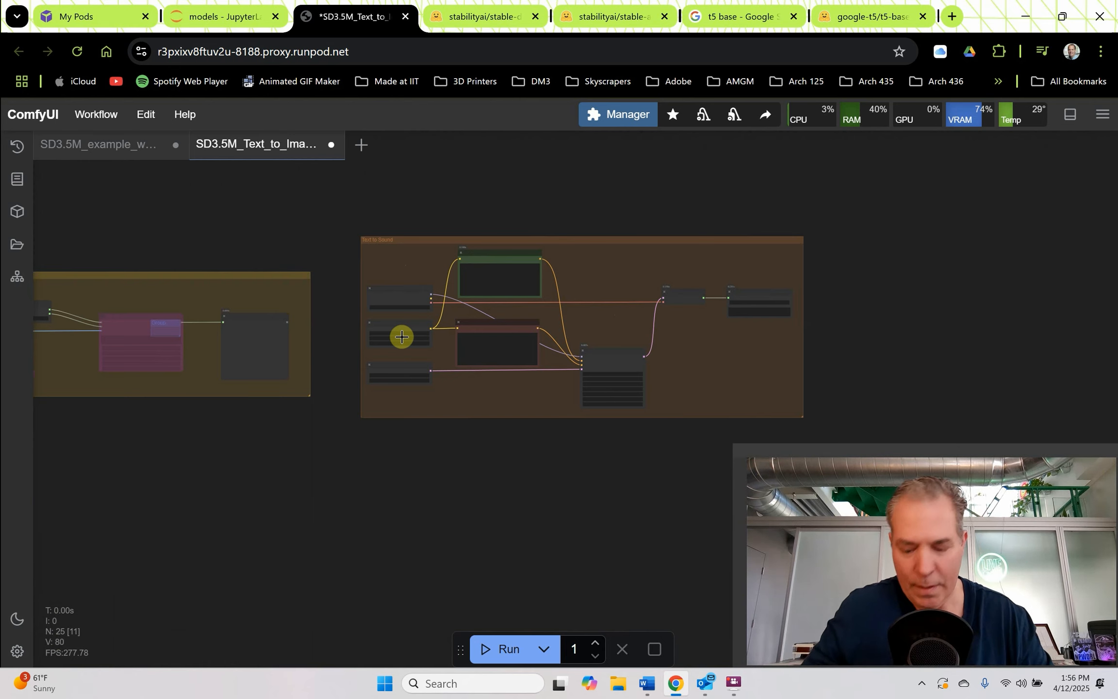
pyautogui.scroll(5, 407, 339)
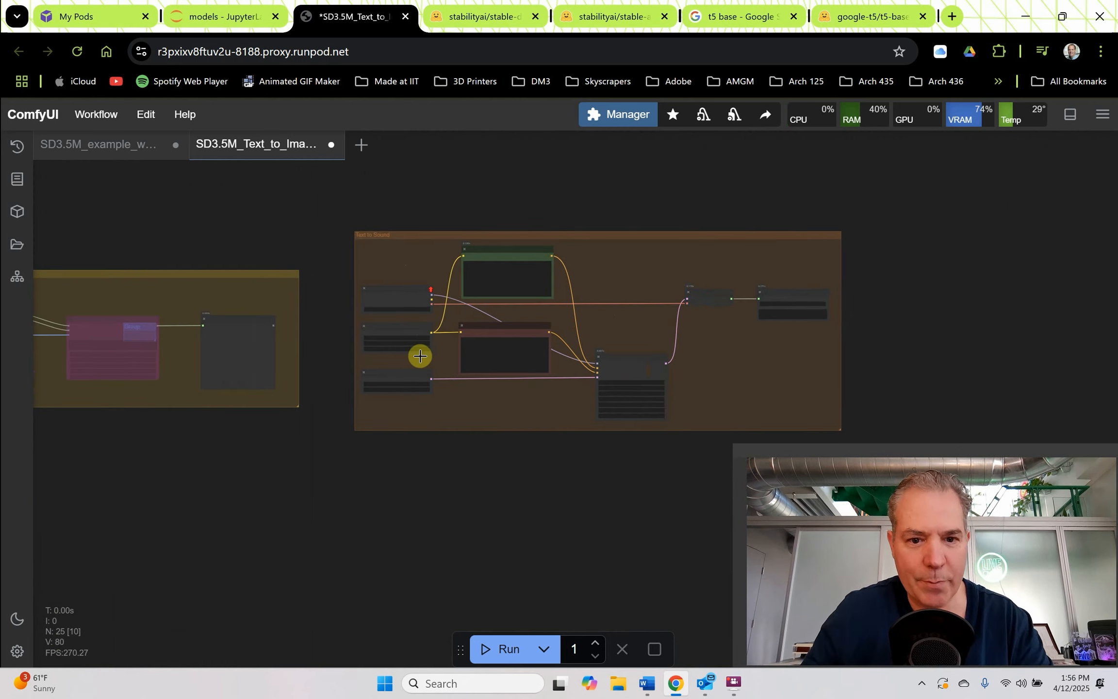
pyautogui.scroll(16, 495, 240)
pyautogui.moveTo(532, 265); pyautogui.dragTo(299, 253)
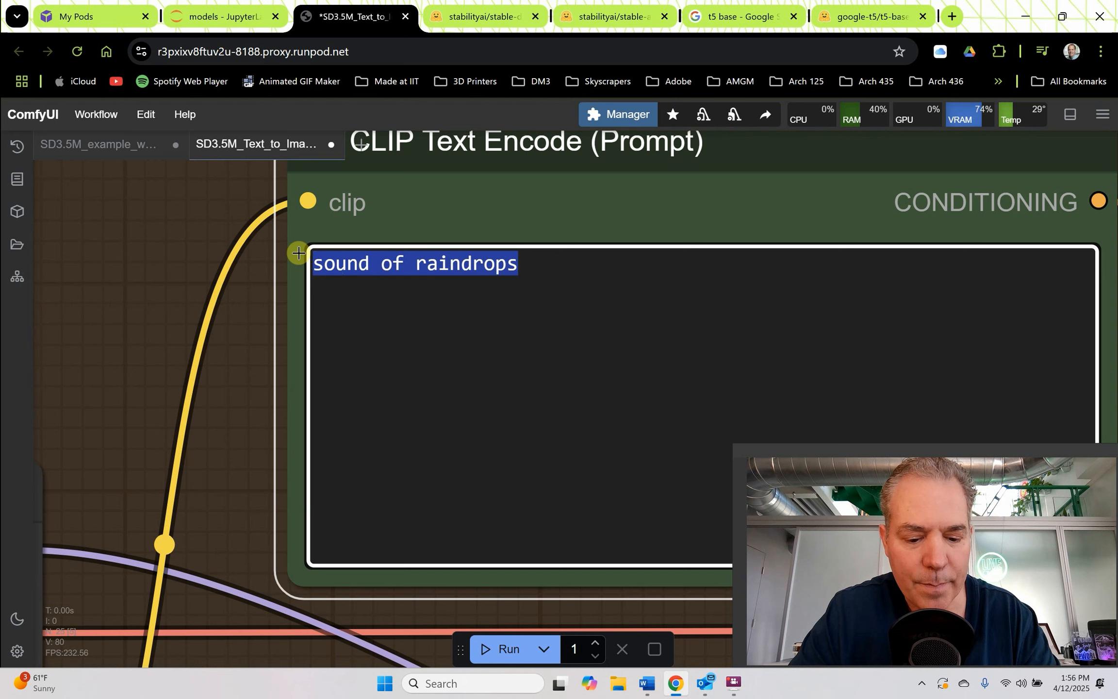
pyautogui.write('crea')
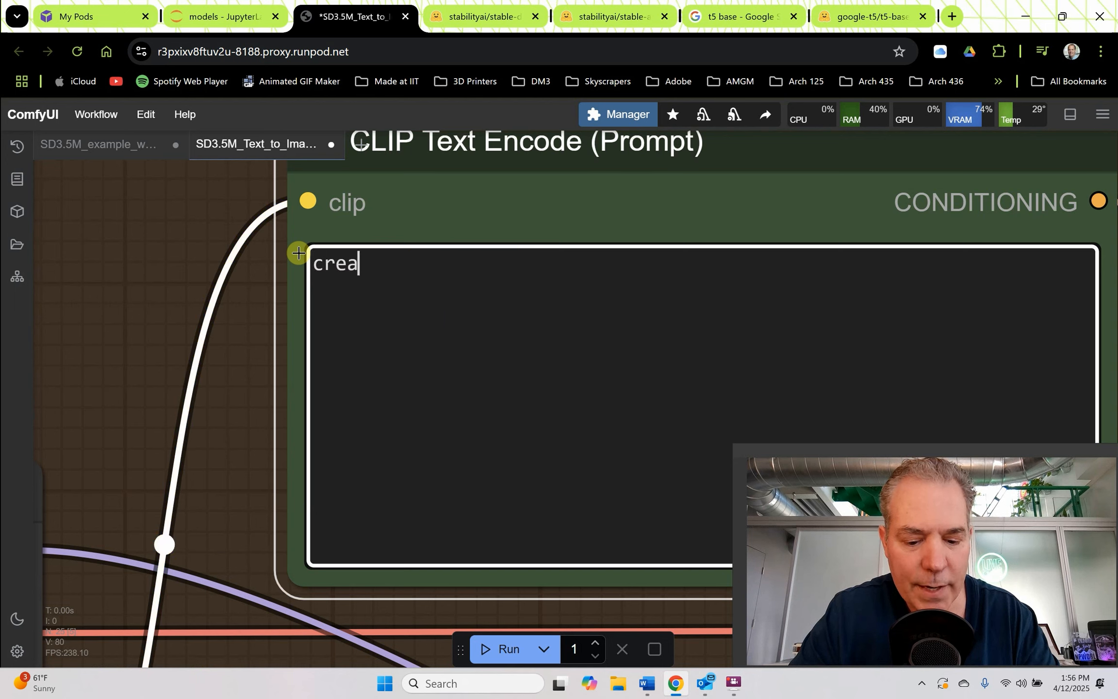
pyautogui.write('te musi')
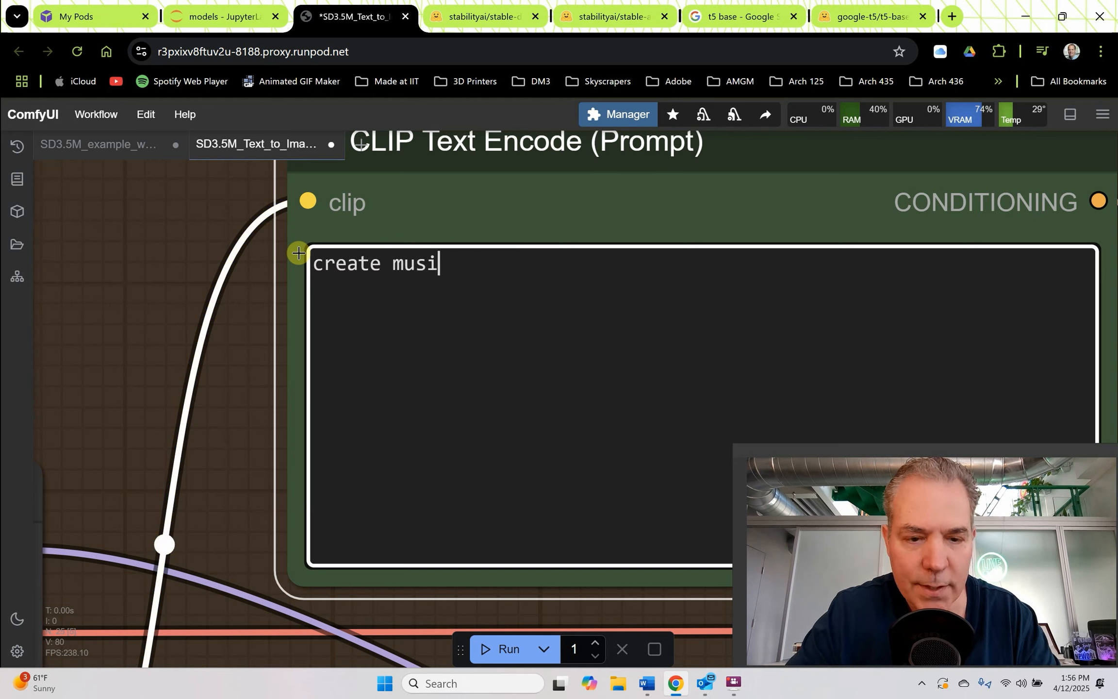
pyautogui.write('c')
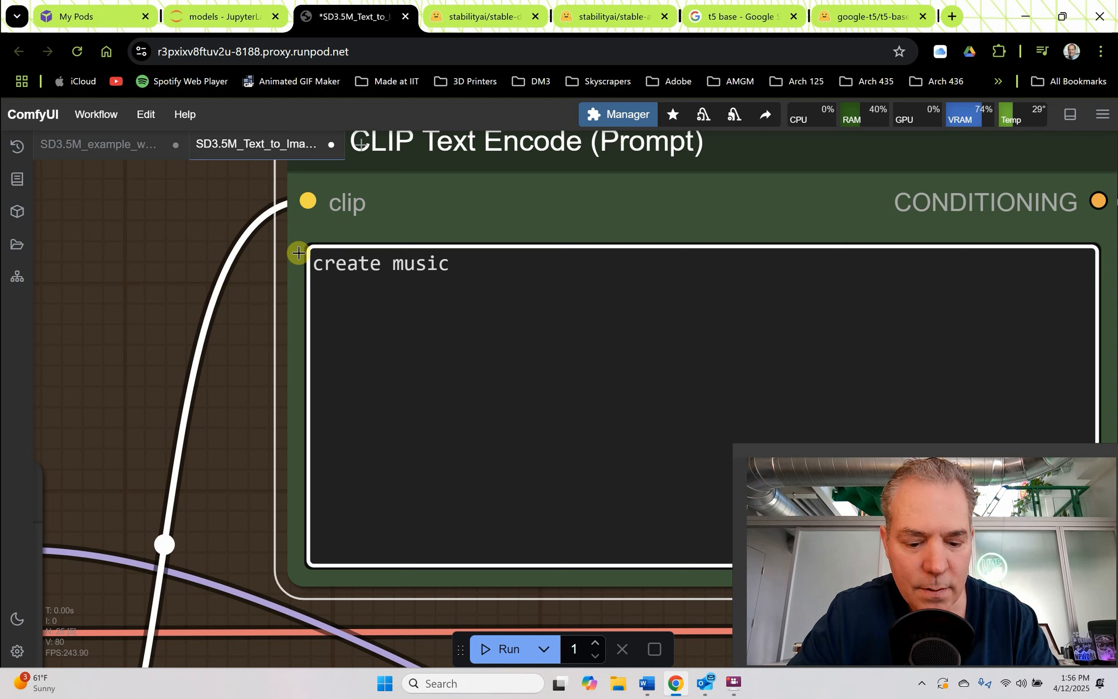
pyautogui.write(' to a ')
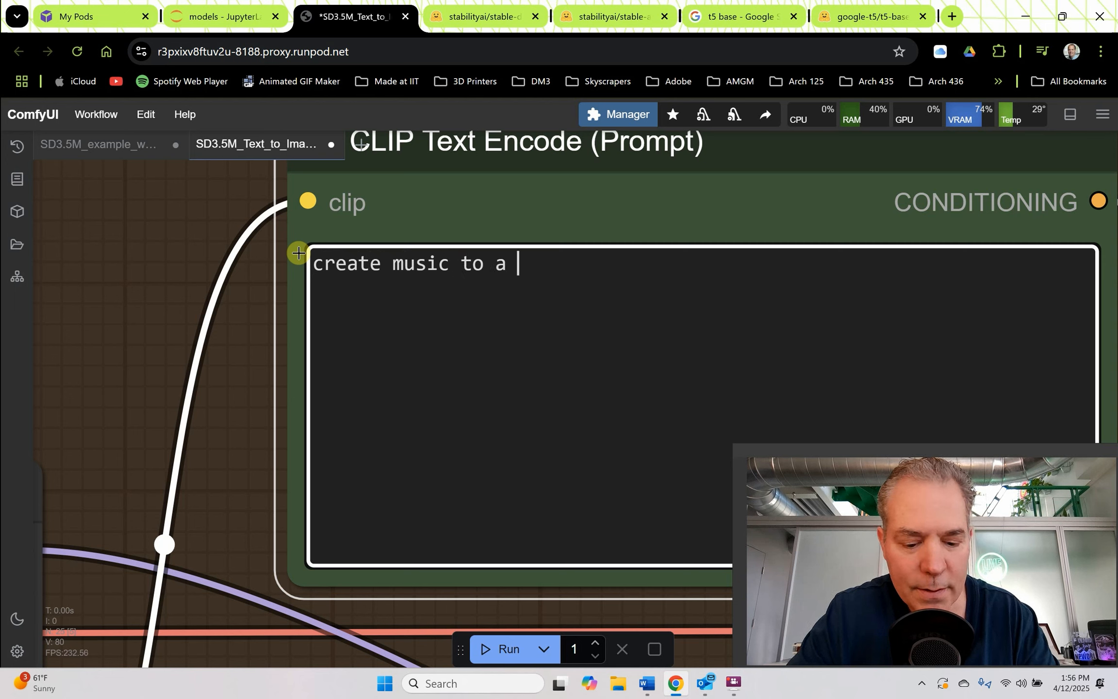
pyautogui.write('snowing')
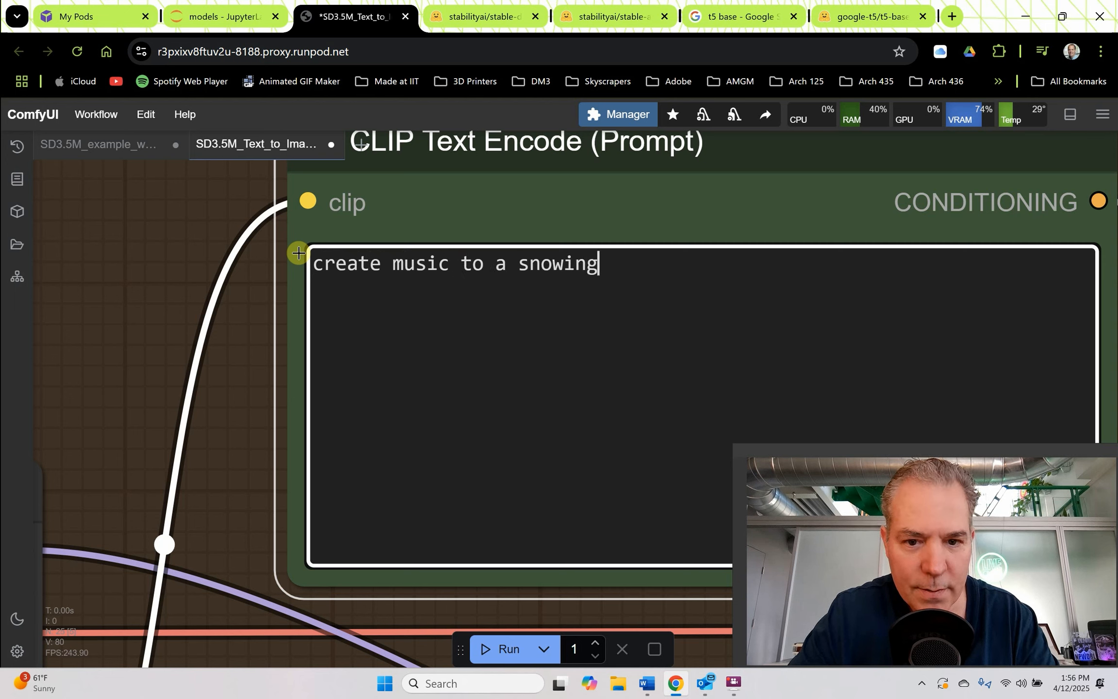
pyautogui.press('BackSpace')
pyautogui.press('BackSpace')
pyautogui.press('BackSpace')
pyautogui.press('BackSpace')
pyautogui.write('y mountain landscape')
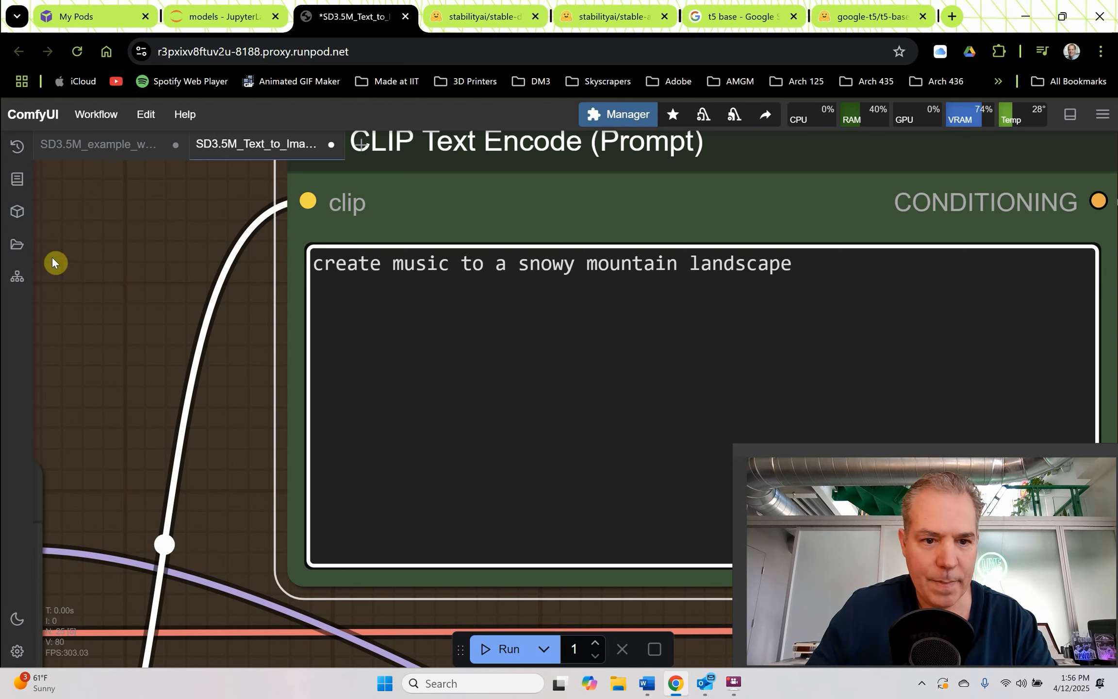
# - Run the workflow to generate audio from the snowy mountain landscape prompt
pyautogui.scroll(-6, 122, 307)
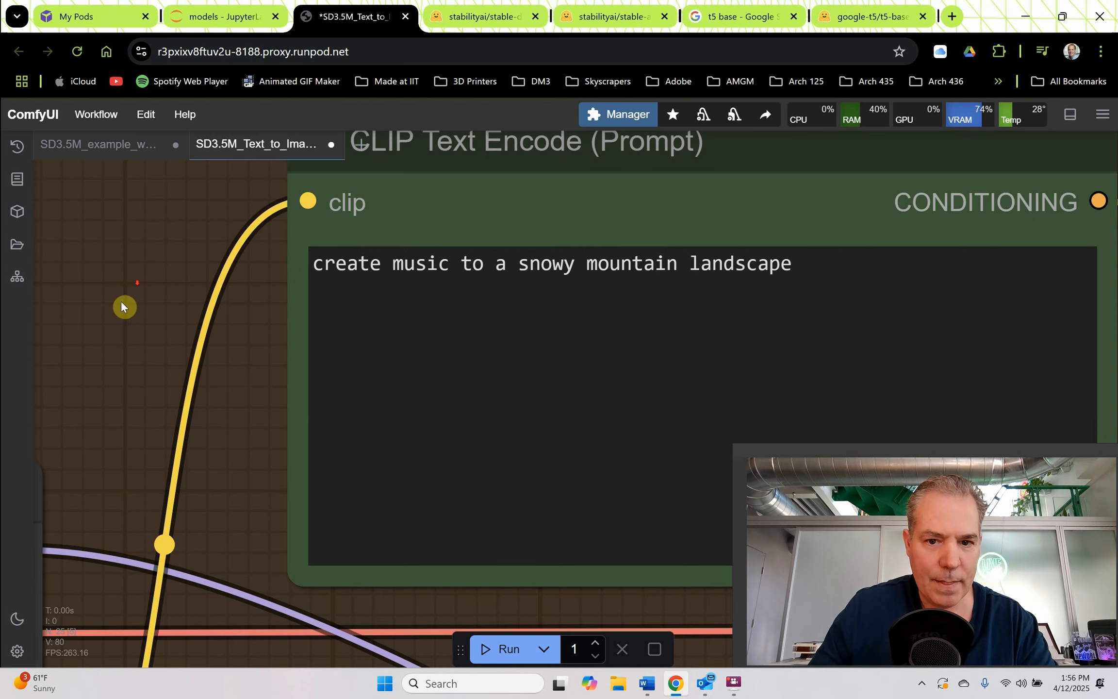
pyautogui.scroll(-2, 510, 259)
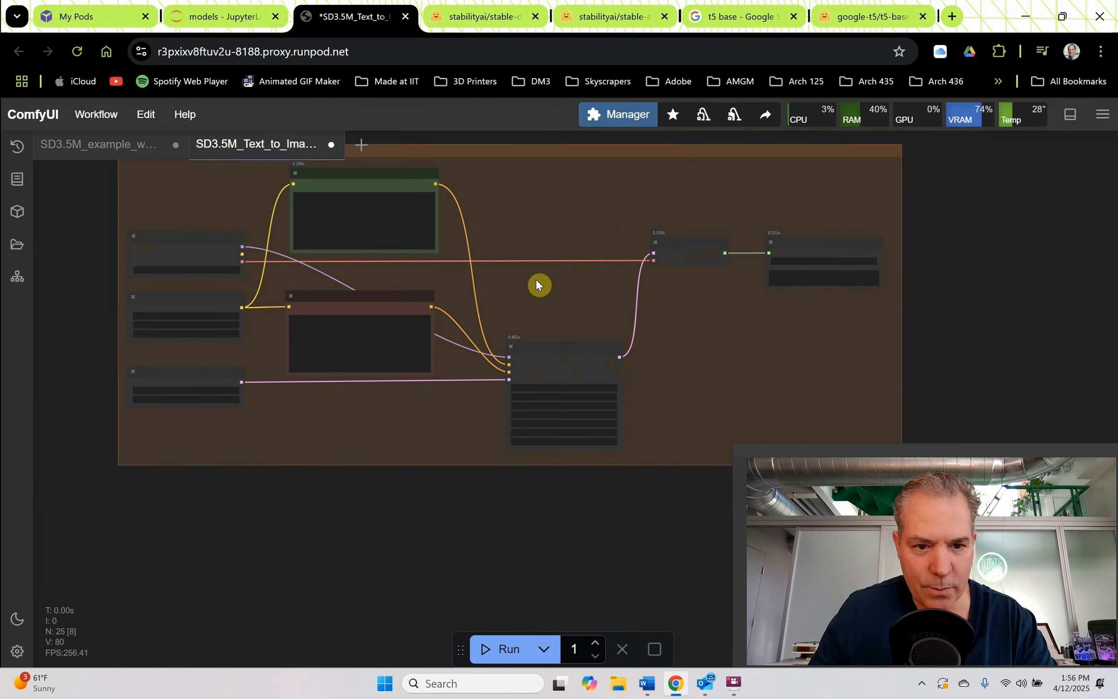
pyautogui.scroll(2, 536, 279)
pyautogui.click(508, 648)
# - Play the generated snowy mountain clip in the SaveAudio node and lower the system volume
pyautogui.scroll(14, 887, 293)
pyautogui.click(612, 316)
pyautogui.press('XF86AudioLowerVolume')
pyautogui.press('XF86AudioLowerVolume')
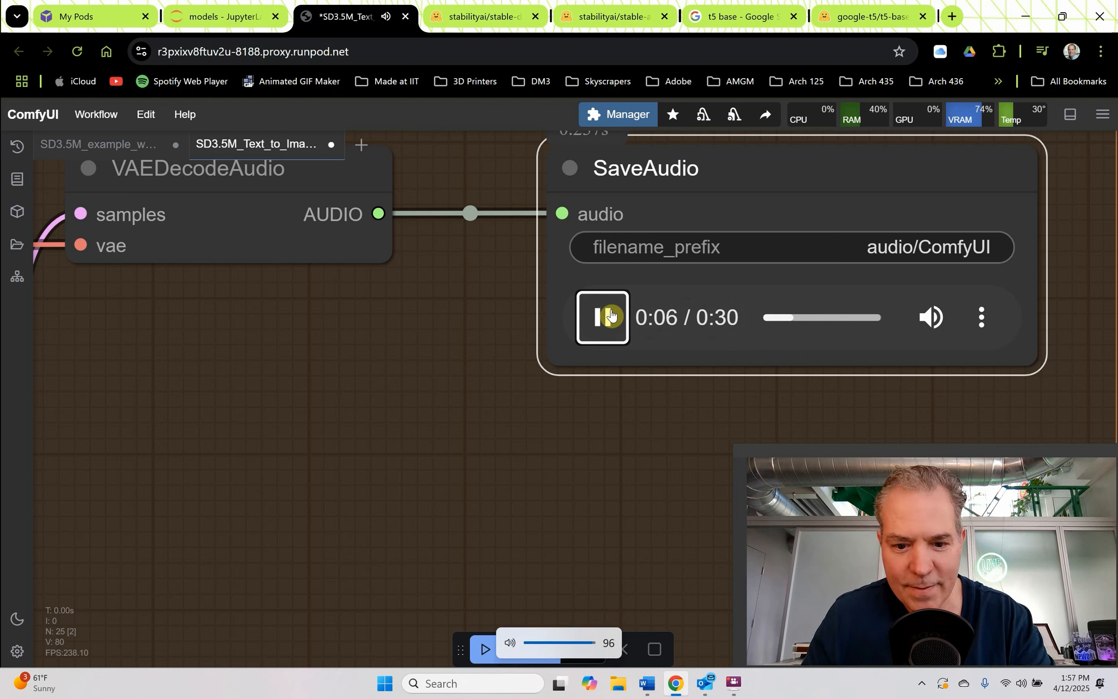
pyautogui.press('XF86AudioLowerVolume')
pyautogui.press('XF86AudioLowerVolume')
pyautogui.press('XF86AudioLowerVolume')
pyautogui.press('XF86AudioLowerVolume')
pyautogui.press('XF86AudioLowerVolume')
pyautogui.press('XF86AudioLowerVolume')
pyautogui.press('XF86AudioLowerVolume')
pyautogui.press('XF86AudioLowerVolume')
pyautogui.press('XF86AudioLowerVolume')
pyautogui.press('XF86AudioLowerVolume')
pyautogui.press('XF86AudioLowerVolume')
pyautogui.press('XF86AudioLowerVolume')
pyautogui.press('XF86AudioLowerVolume')
pyautogui.press('XF86AudioLowerVolume')
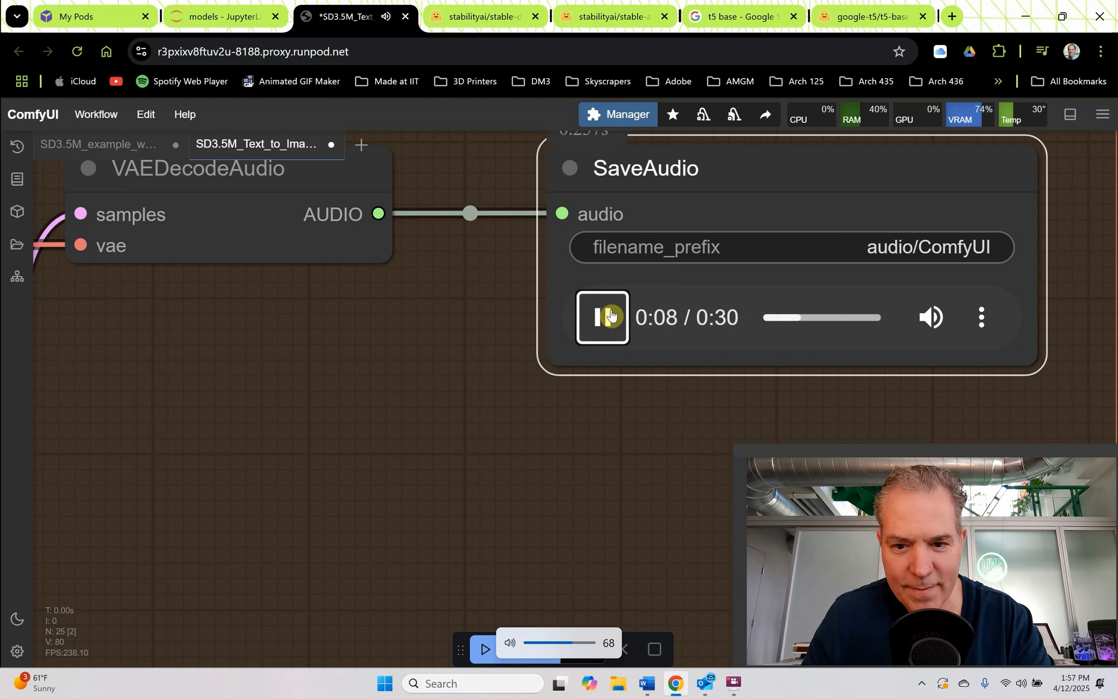
pyautogui.press('XF86AudioLowerVolume')
pyautogui.press('XF86AudioLowerVolume')
pyautogui.press('XF86AudioLowerVolume')
pyautogui.press('XF86AudioLowerVolume')
pyautogui.press('XF86AudioLowerVolume')
pyautogui.press('XF86AudioLowerVolume')
pyautogui.press('XF86AudioLowerVolume')
pyautogui.press('XF86AudioLowerVolume')
pyautogui.press('XF86AudioLowerVolume')
pyautogui.press('XF86AudioLowerVolume')
# - Change the positive prompt in the Text to Sound group to "create a hip hop song"
pyautogui.scroll(-10, 1073, 361)
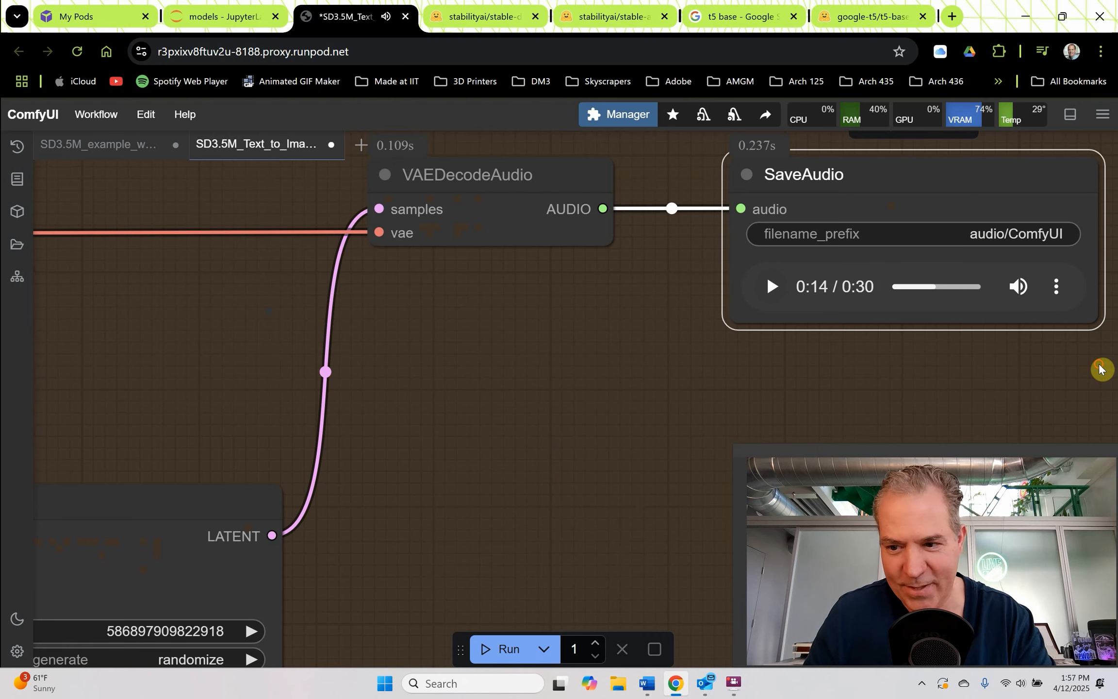
pyautogui.scroll(8, 305, 206)
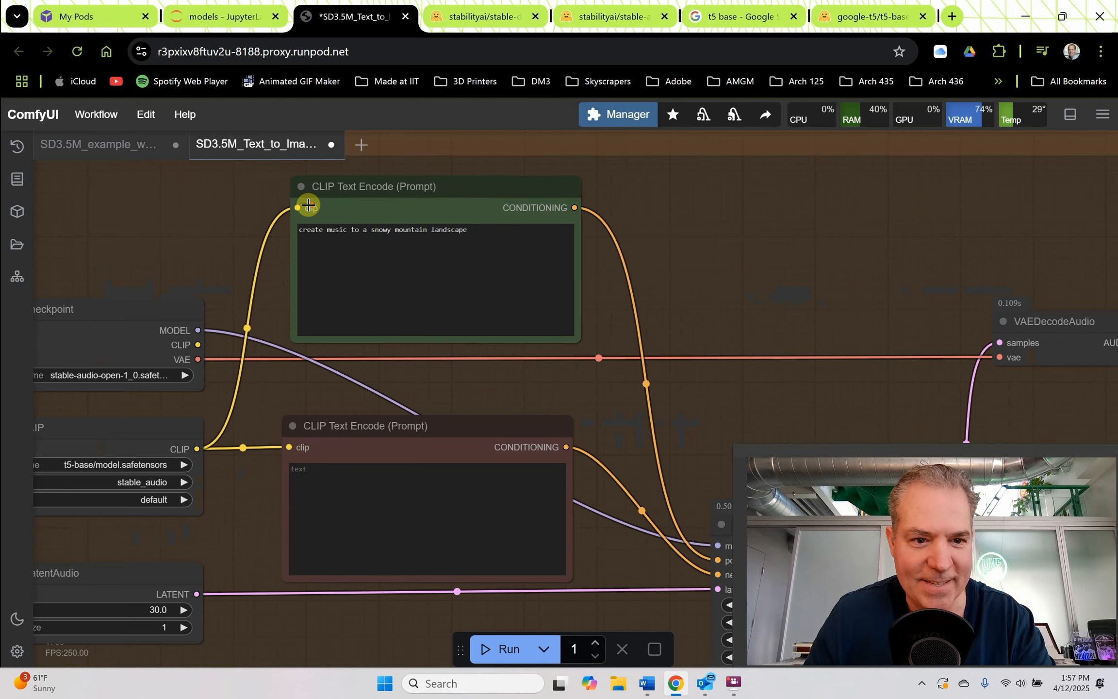
pyautogui.moveTo(716, 272); pyautogui.dragTo(360, 262)
pyautogui.write('a hip hop songh')
pyautogui.press('BackSpace')
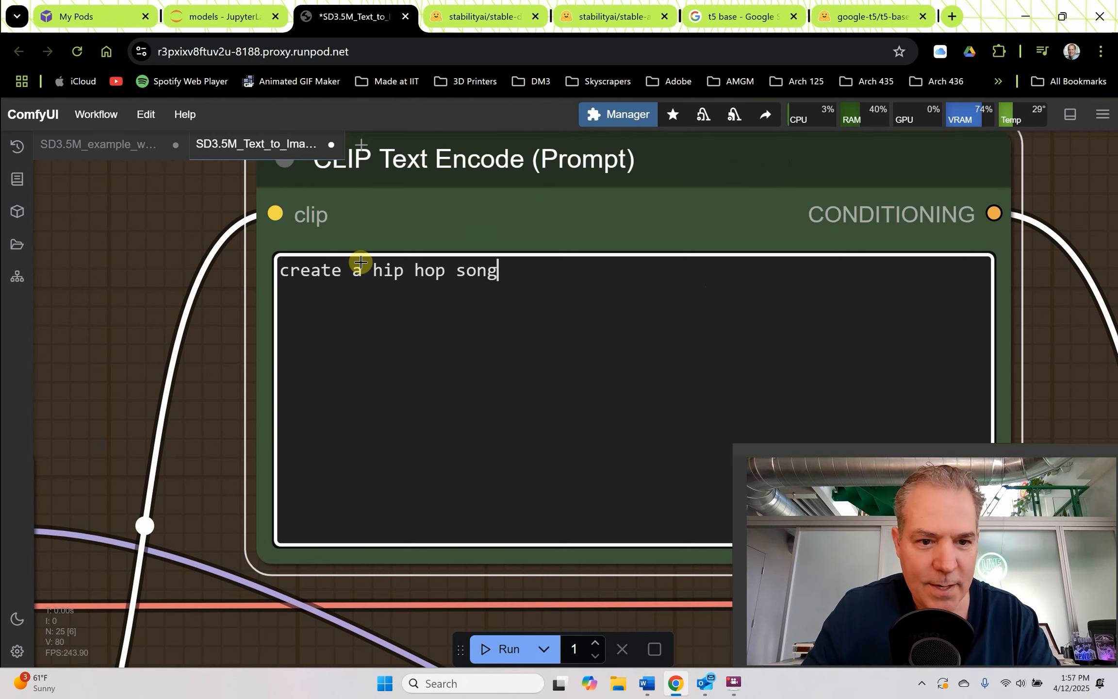
pyautogui.click(219, 323)
# - Run the workflow to generate audio from the hip hop song prompt
pyautogui.scroll(-6, 219, 321)
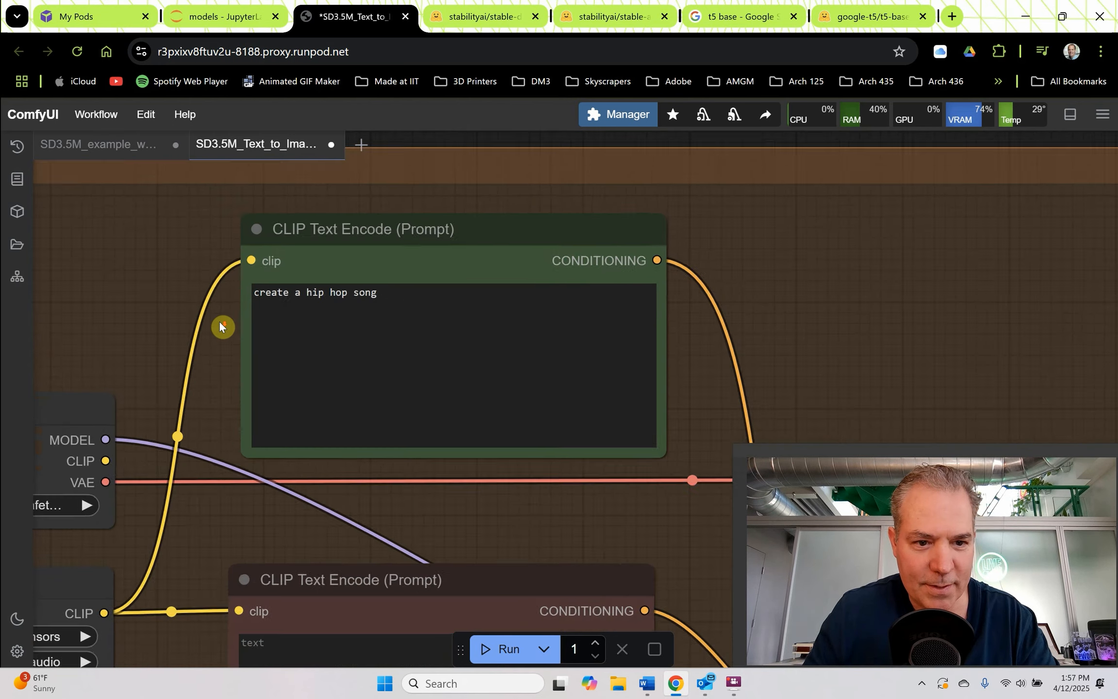
pyautogui.scroll(-5, 219, 320)
pyautogui.moveTo(456, 230); pyautogui.dragTo(513, 176)
pyautogui.click(508, 649)
# - Play the generated hip hop clip in the SaveAudio node and lower the system volume to 46
pyautogui.scroll(14, 870, 362)
pyautogui.click(533, 324)
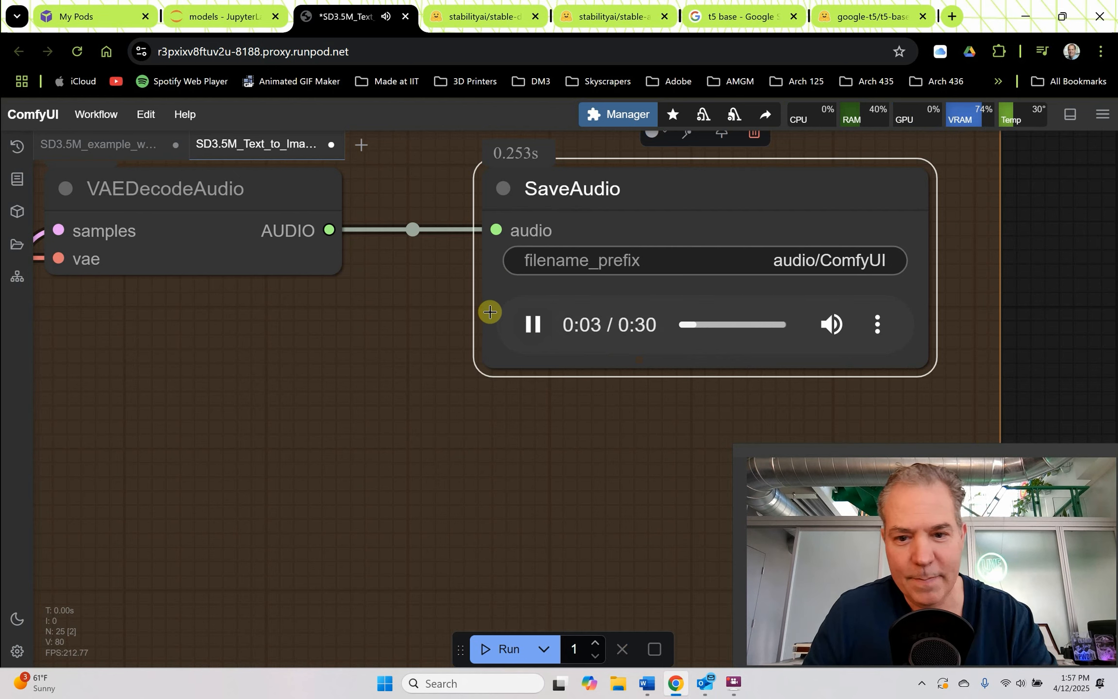
pyautogui.press('XF86AudioLowerVolume')
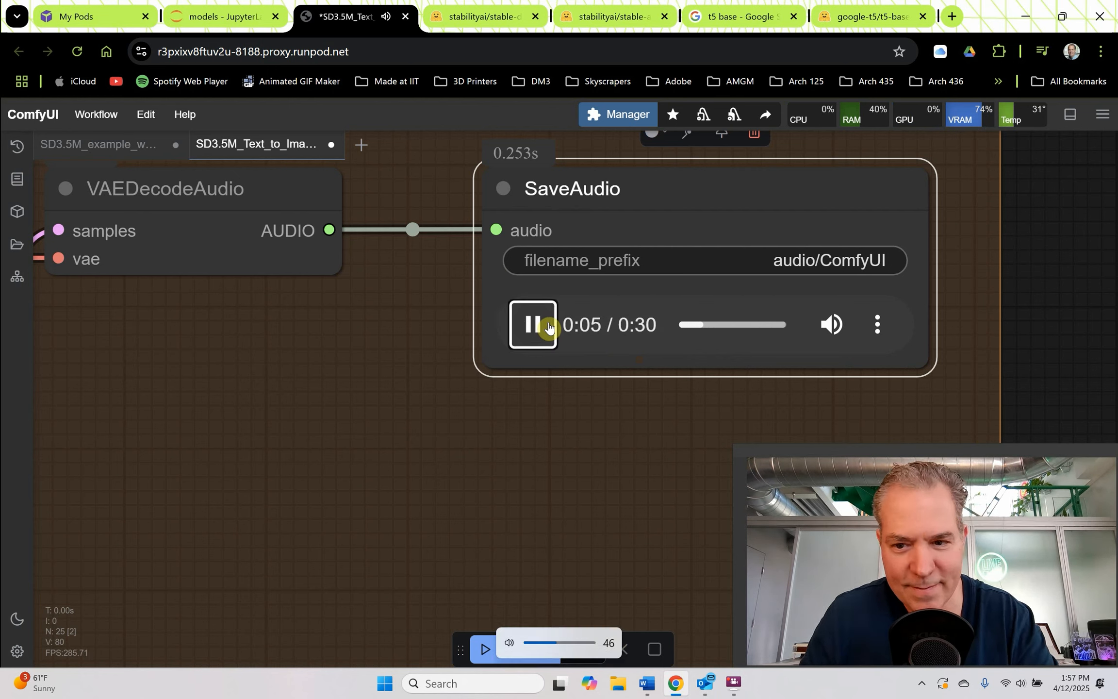
# - Mute the playing clip and change the positive prompt in the Text to Sound group to "an instumental hip hop song"
pyautogui.click(831, 325)
pyautogui.scroll(-12, 832, 331)
pyautogui.scroll(14, 300, 339)
pyautogui.moveTo(398, 362); pyautogui.dragTo(252, 360)
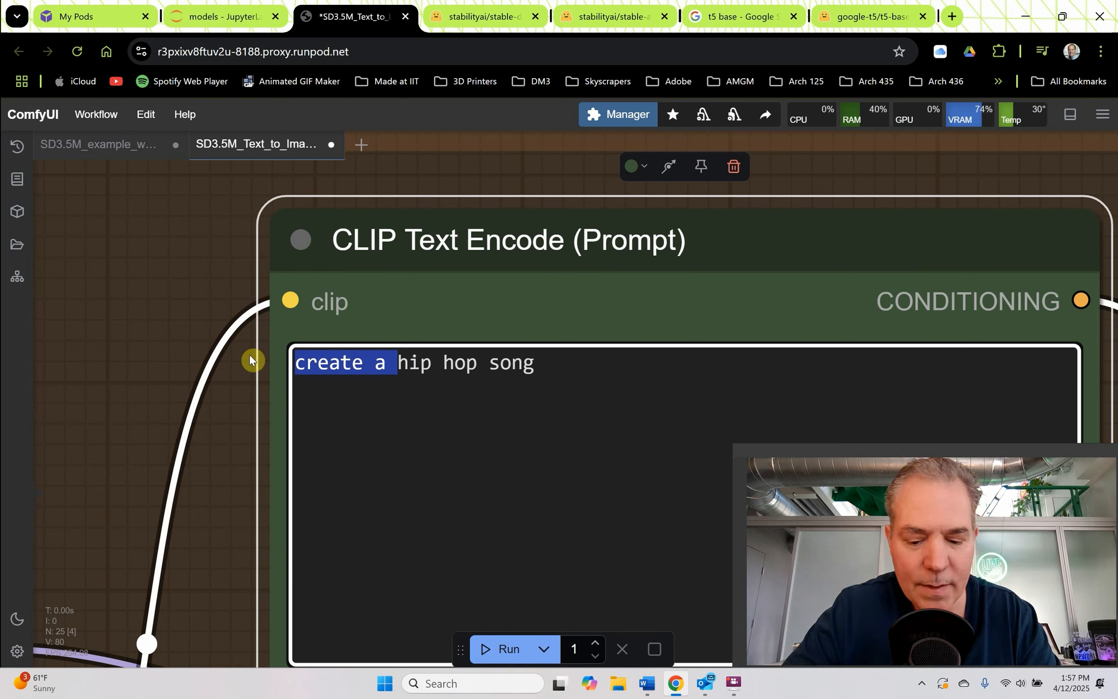
pyautogui.write('an inst')
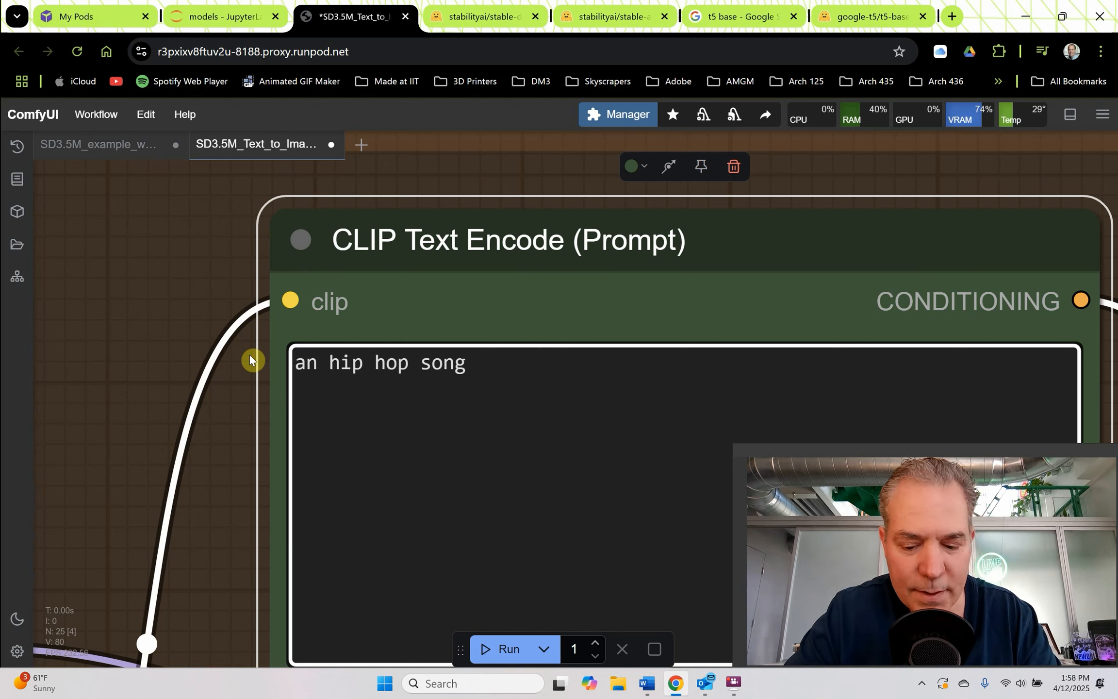
pyautogui.write('umenta')
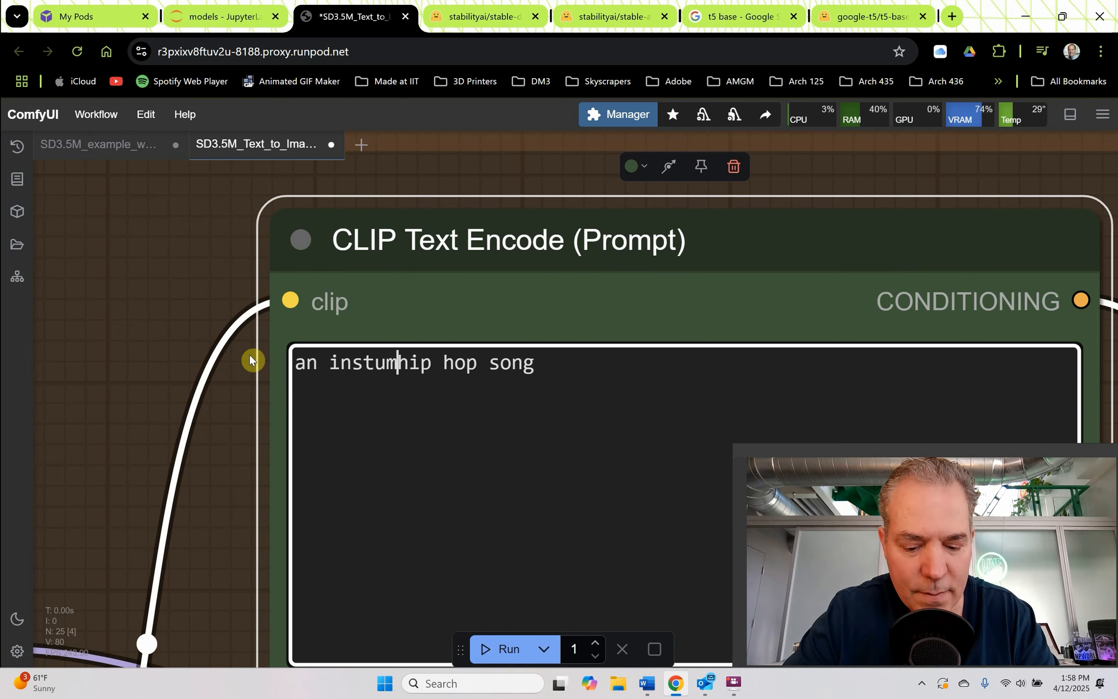
pyautogui.write('l')
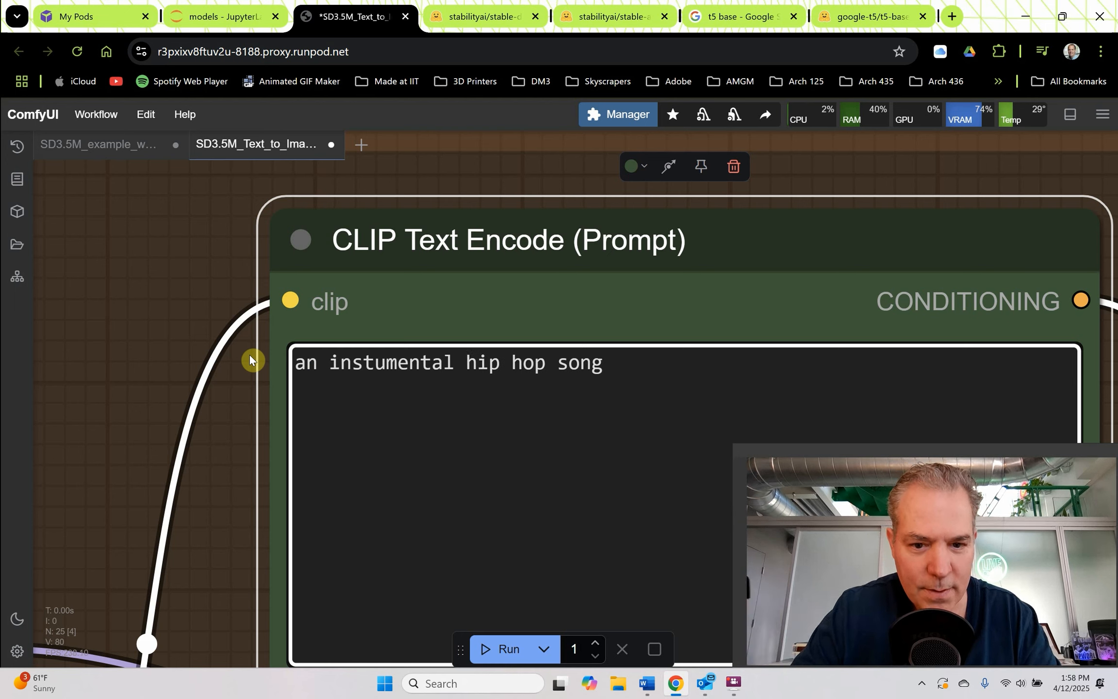
pyautogui.press('Right')
pyautogui.press('Right')
pyautogui.press('Right')
pyautogui.press('Right')
pyautogui.press('Right')
pyautogui.press('Right')
pyautogui.press('Right')
pyautogui.press('Right')
pyautogui.press('Right')
pyautogui.press('Right')
pyautogui.press('Right')
pyautogui.press('Right')
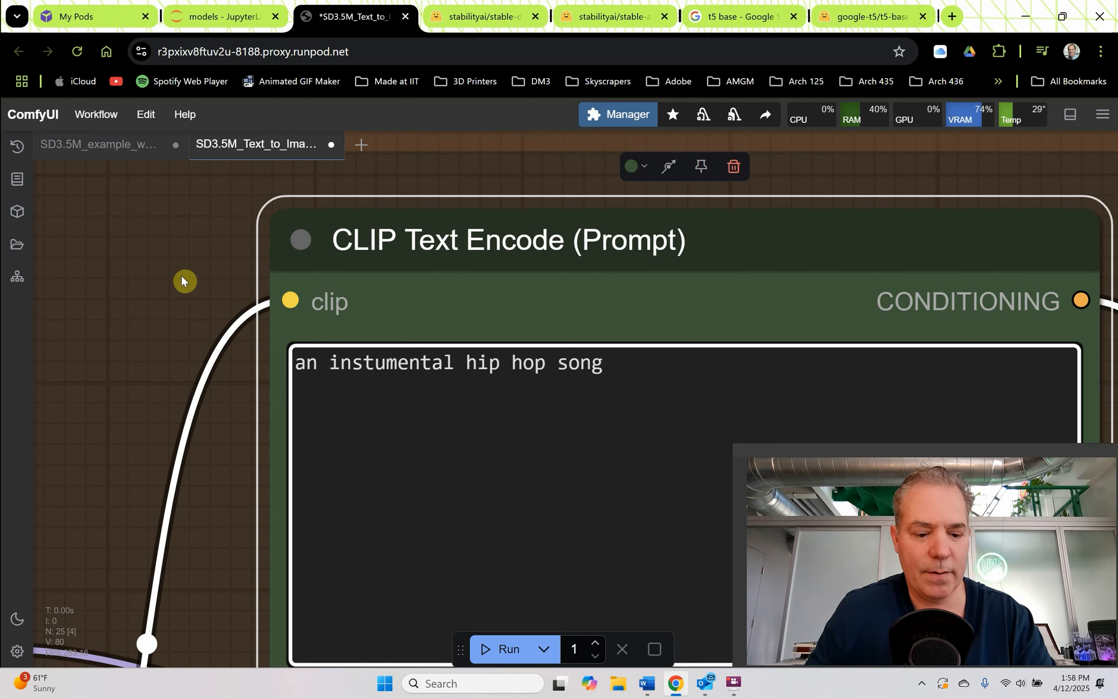
# - Run the workflow to generate audio from the instrumental hip hop song prompt
pyautogui.hotkey('ctrl', 'Return')
pyautogui.scroll(-11, 204, 295)
pyautogui.scroll(-8, 240, 326)
pyautogui.scroll(18, 694, 417)
# - Play the generated instrumental hip hop clip in the SaveAudio node for a few seconds and pause it
pyautogui.click(544, 329)
pyautogui.scroll(-7, 414, 361)
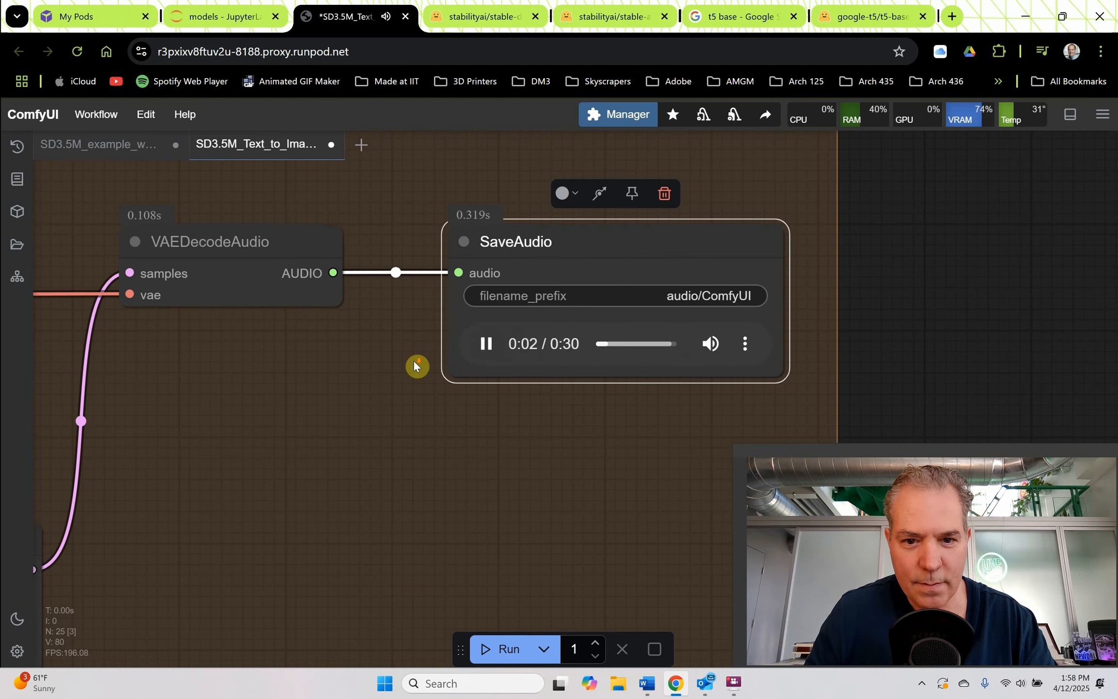
pyautogui.moveTo(844, 320); pyautogui.dragTo(891, 303)
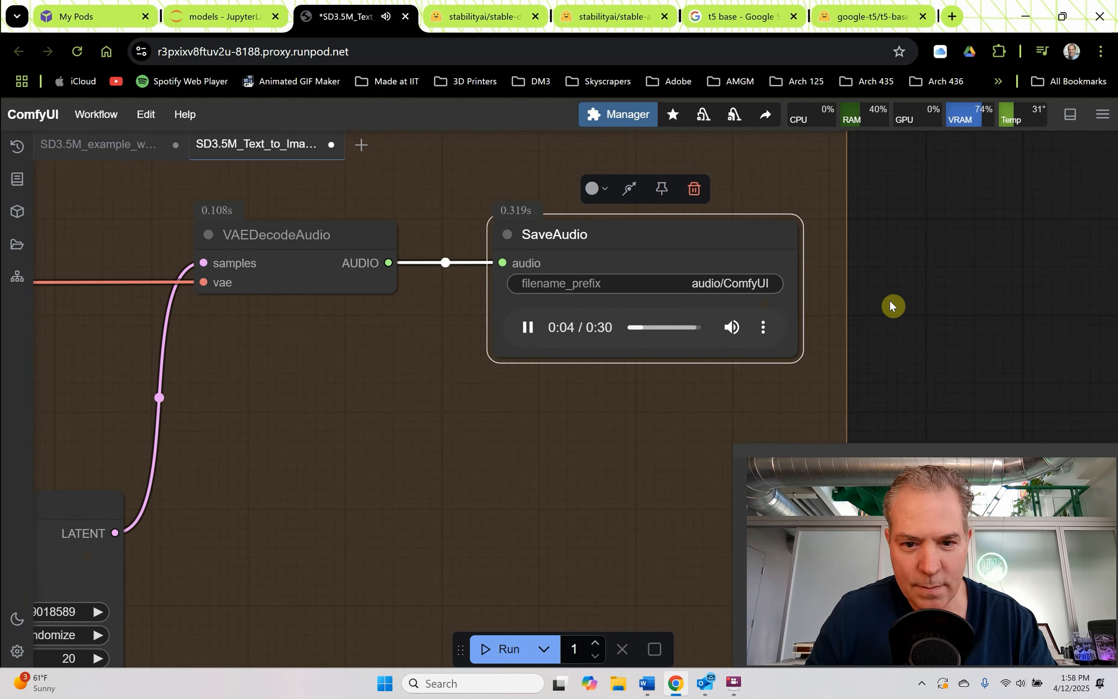
pyautogui.scroll(-2, 898, 309)
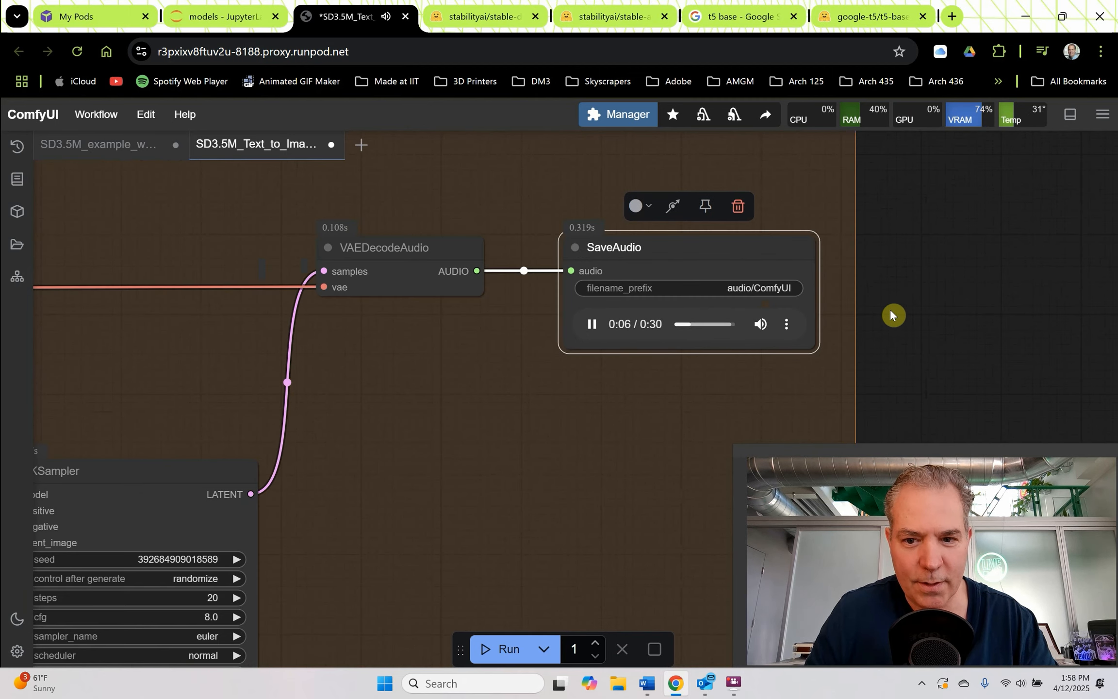
pyautogui.click(591, 324)
# - Replace "song" with "looping beat" in the Text to Sound group's positive prompt
pyautogui.scroll(-8, 631, 364)
pyautogui.scroll(15, 316, 233)
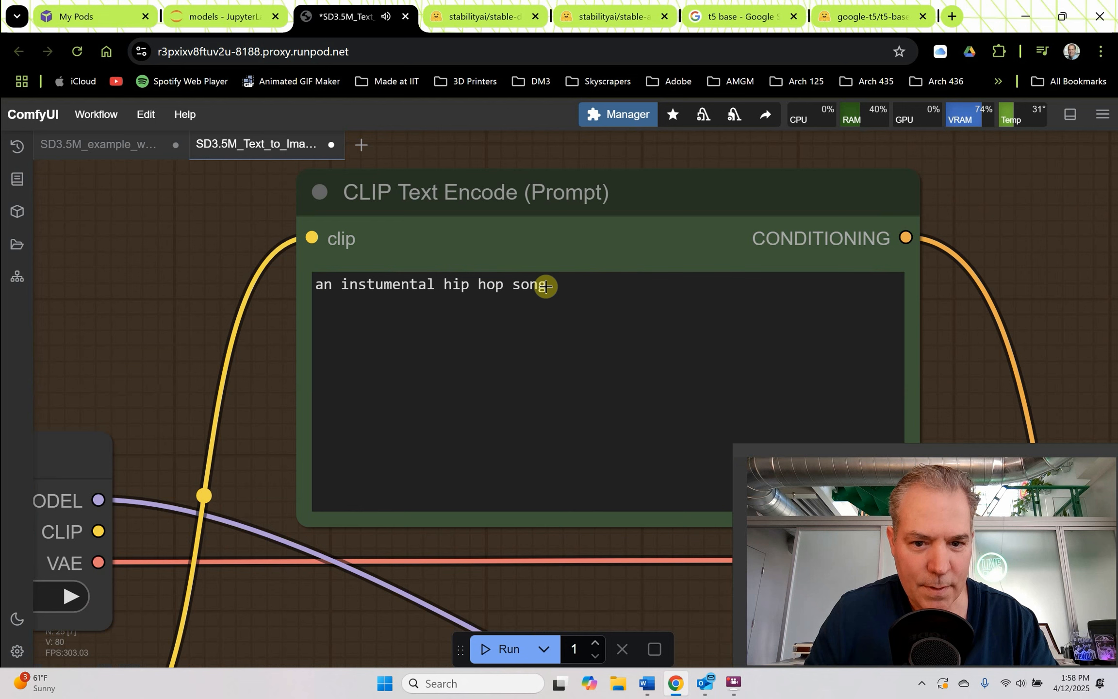
pyautogui.moveTo(561, 292); pyautogui.dragTo(516, 289)
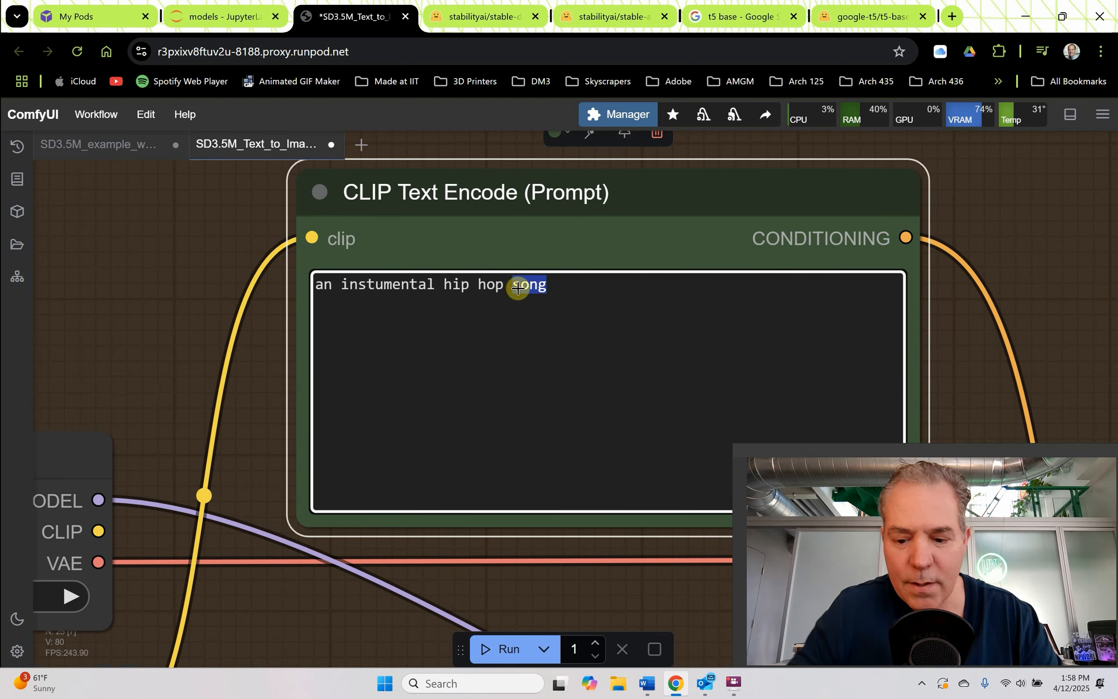
pyautogui.write('loopin')
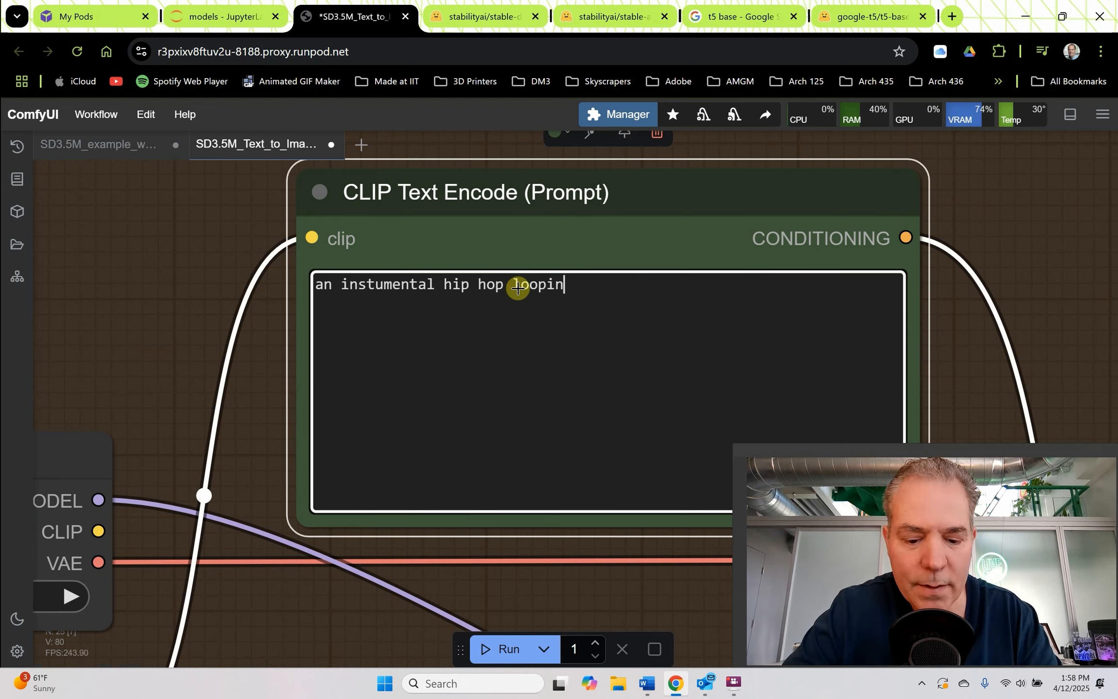
pyautogui.write('g beat')
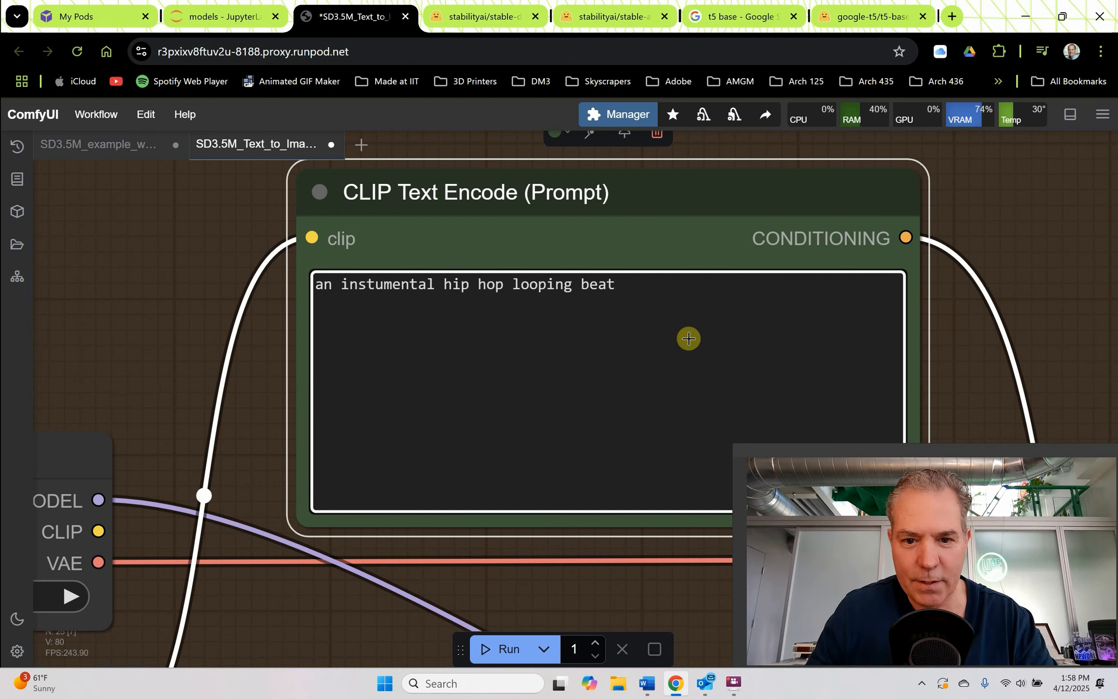
# - Run the workflow to generate audio from the hip hop looping beat prompt
pyautogui.scroll(-17, 749, 242)
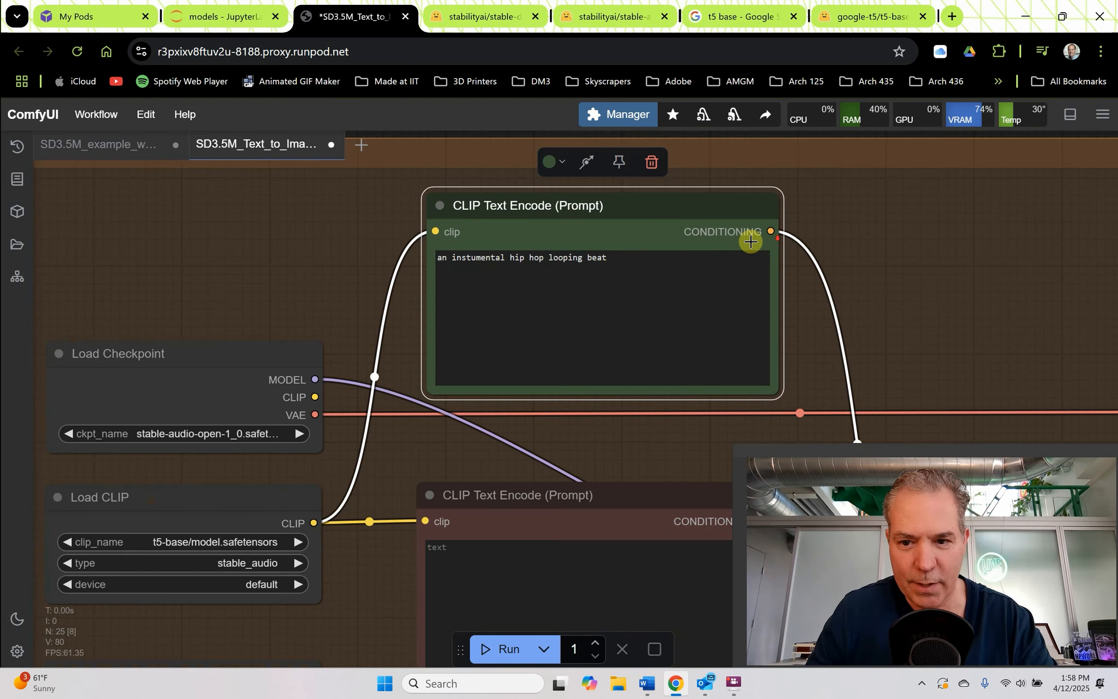
pyautogui.scroll(1, 849, 276)
pyautogui.moveTo(856, 273); pyautogui.dragTo(656, 234)
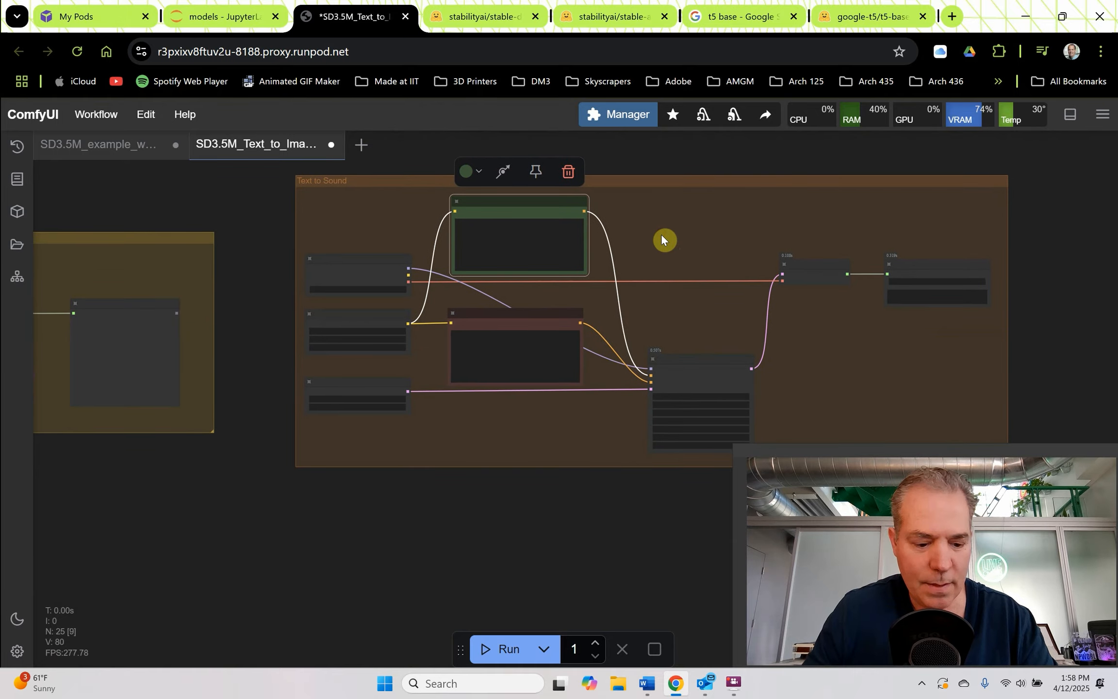
pyautogui.hotkey('ctrl', 'Return')
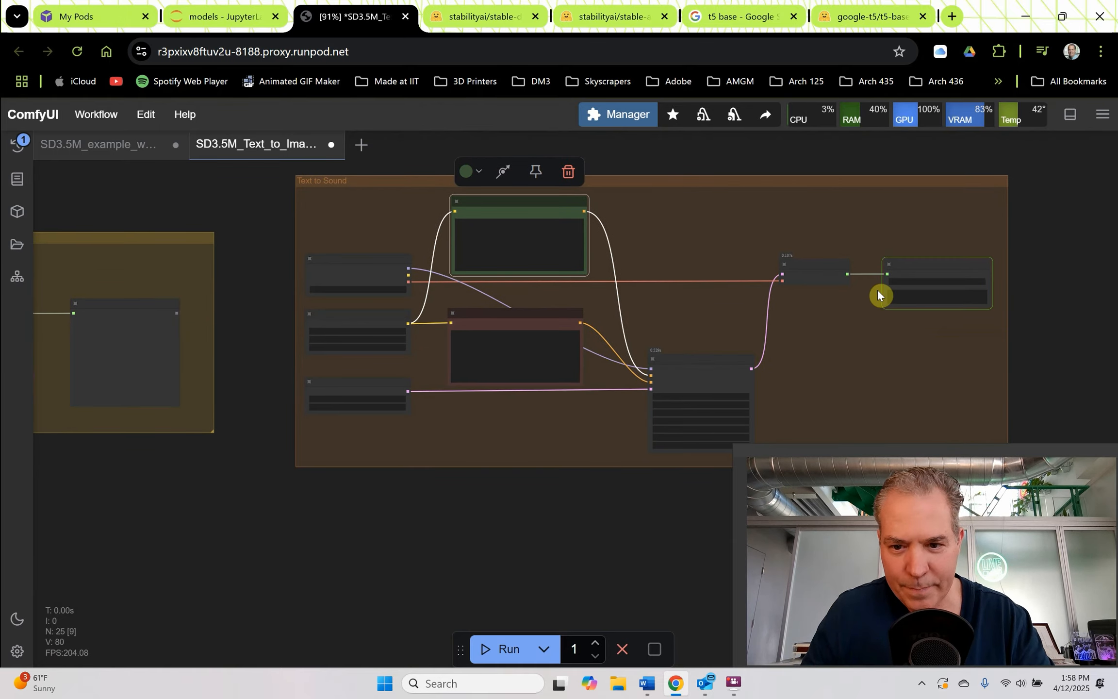
# - Play the generated looping beat clip in the SaveAudio node, mute and pause it, and toggle its mute off
pyautogui.scroll(3, 893, 294)
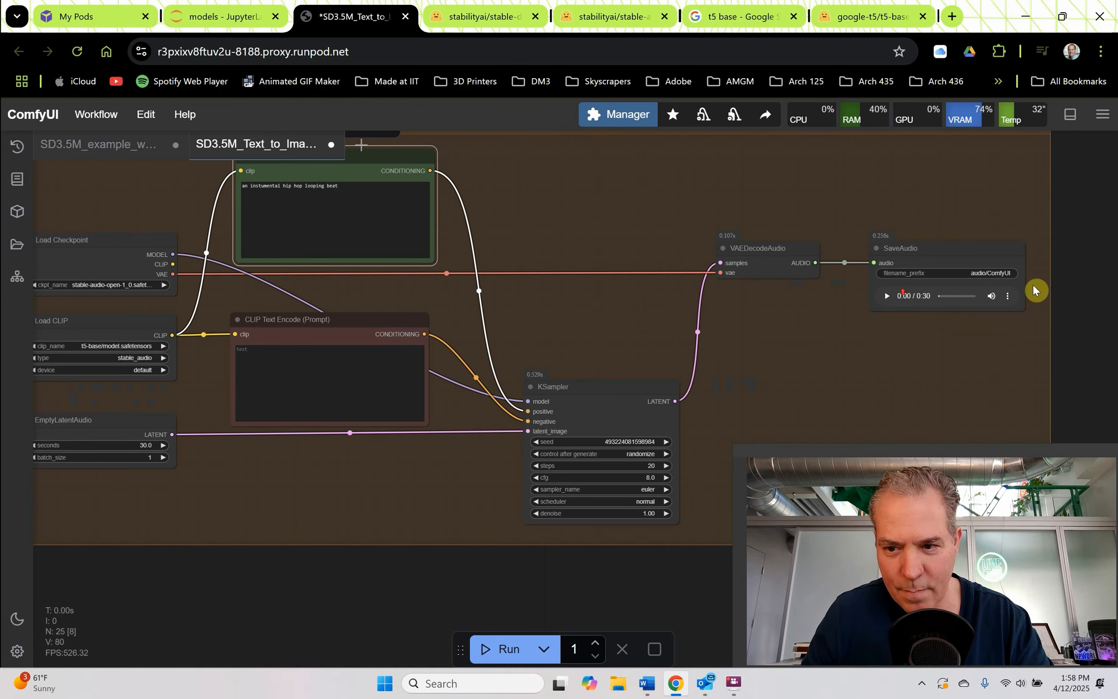
pyautogui.scroll(3, 1048, 291)
pyautogui.scroll(4, 1051, 294)
pyautogui.click(668, 306)
pyautogui.click(915, 306)
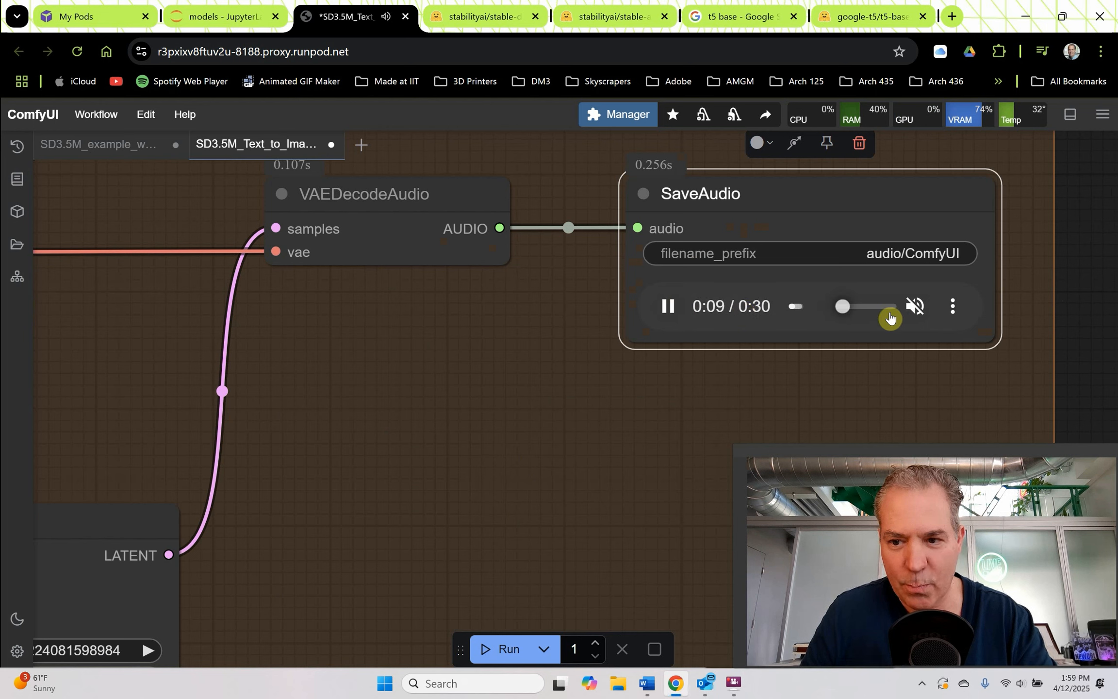
pyautogui.click(669, 306)
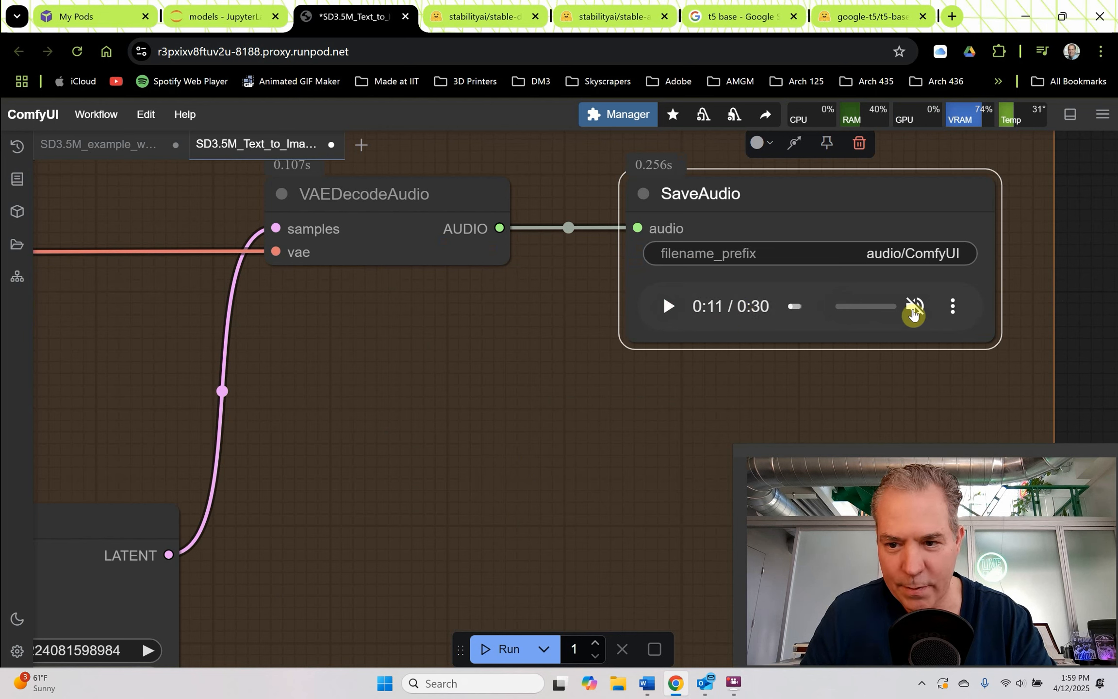
pyautogui.click(913, 307)
# - Save the current workflow under its existing name
pyautogui.scroll(-10, 868, 322)
pyautogui.click(93, 116)
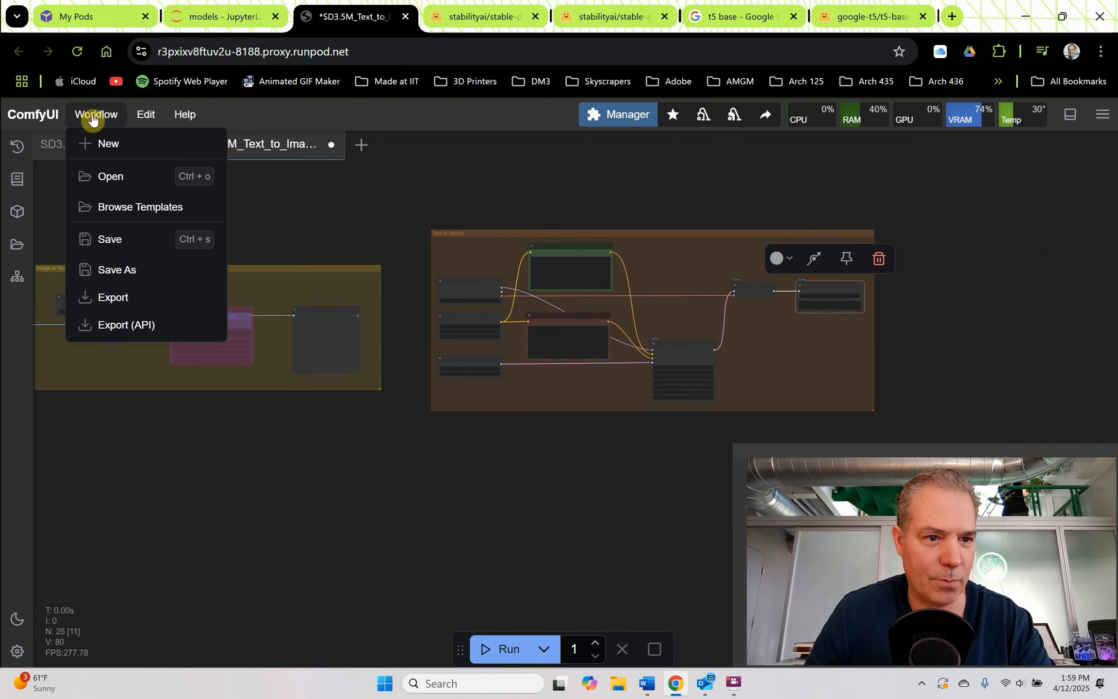
pyautogui.click(113, 241)
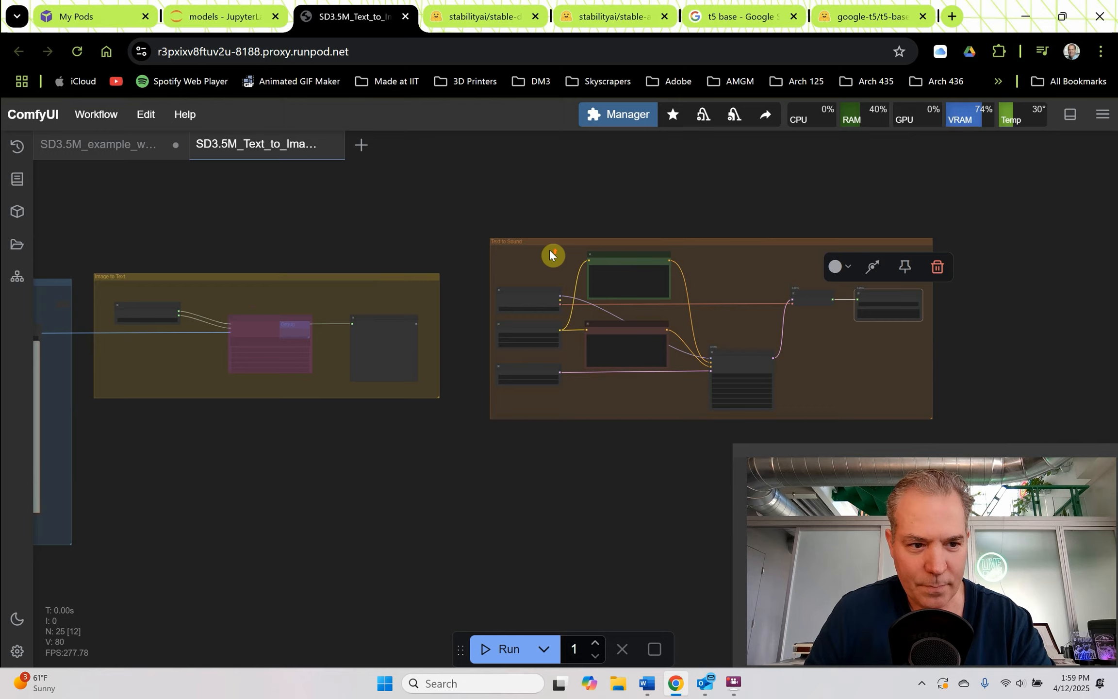
# - Change the colour of the Text to Sound group to purple and deselect the group
pyautogui.scroll(5, 550, 254)
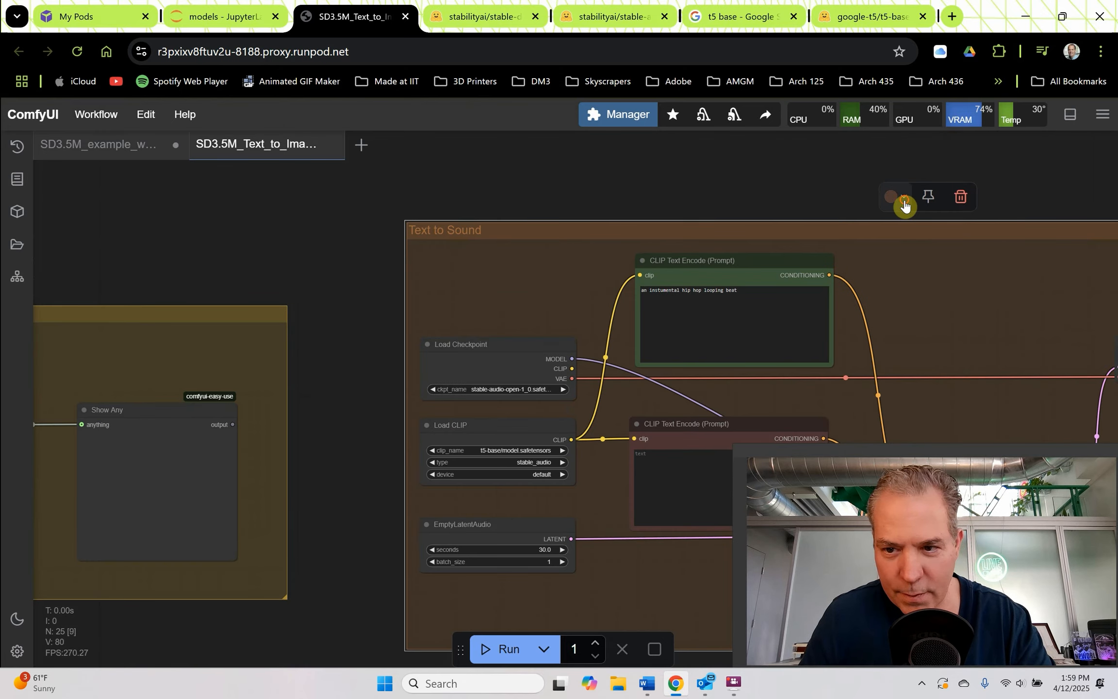
pyautogui.click(903, 204)
pyautogui.click(937, 164)
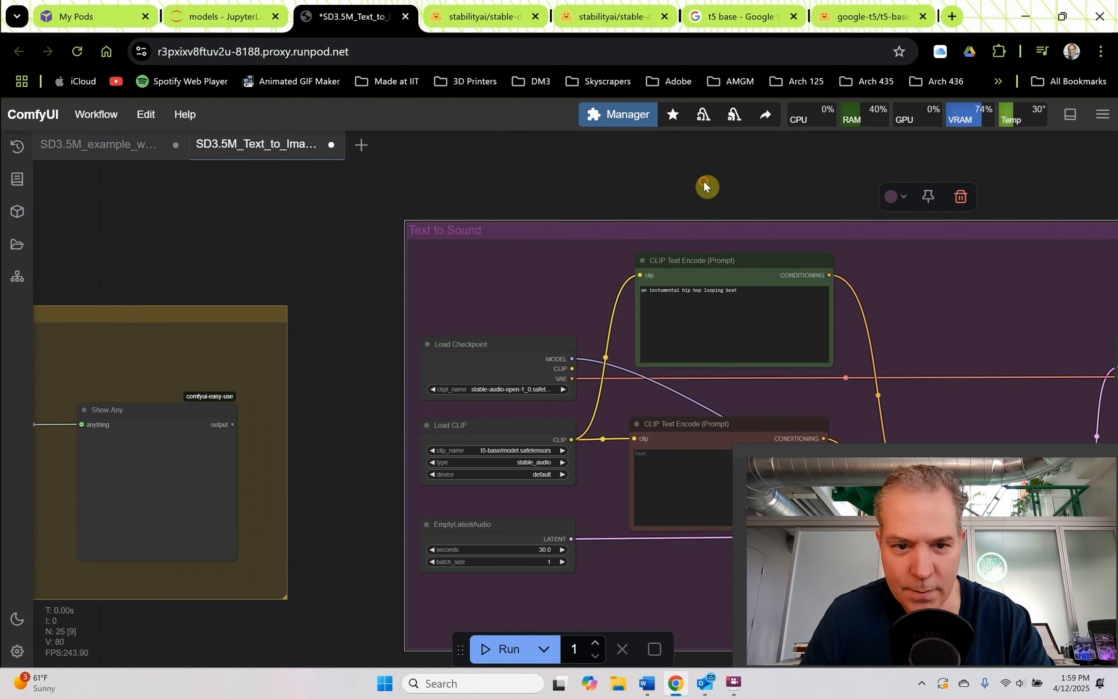
pyautogui.click(704, 185)
pyautogui.scroll(-8, 534, 192)
pyautogui.scroll(10, 424, 315)
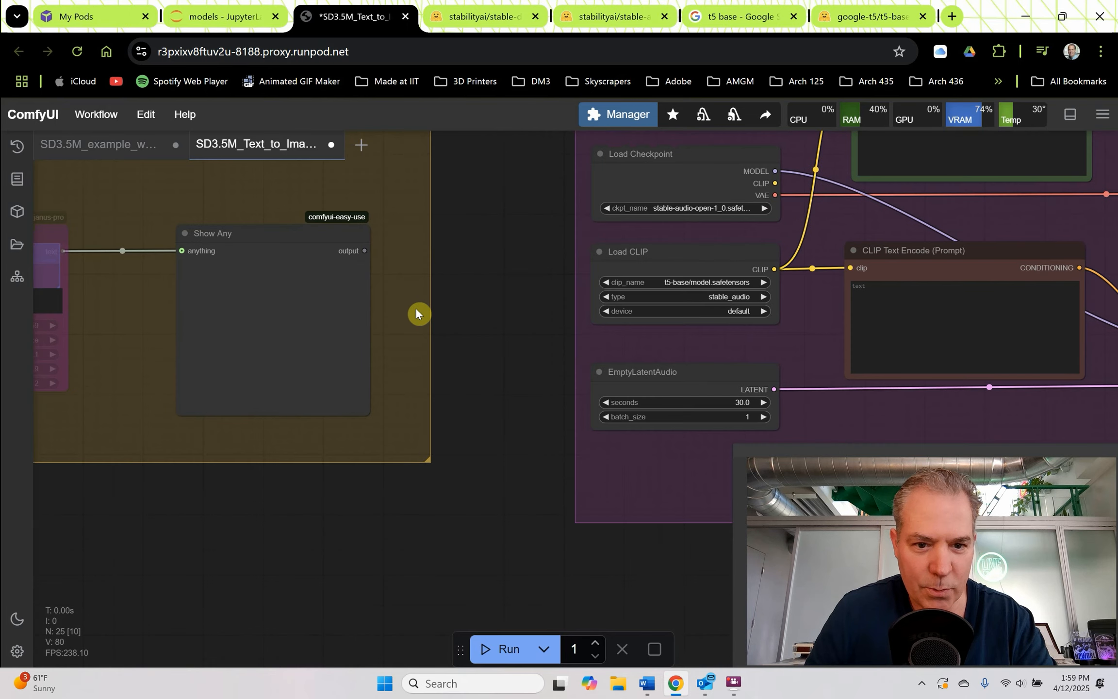
pyautogui.moveTo(475, 281); pyautogui.dragTo(485, 351)
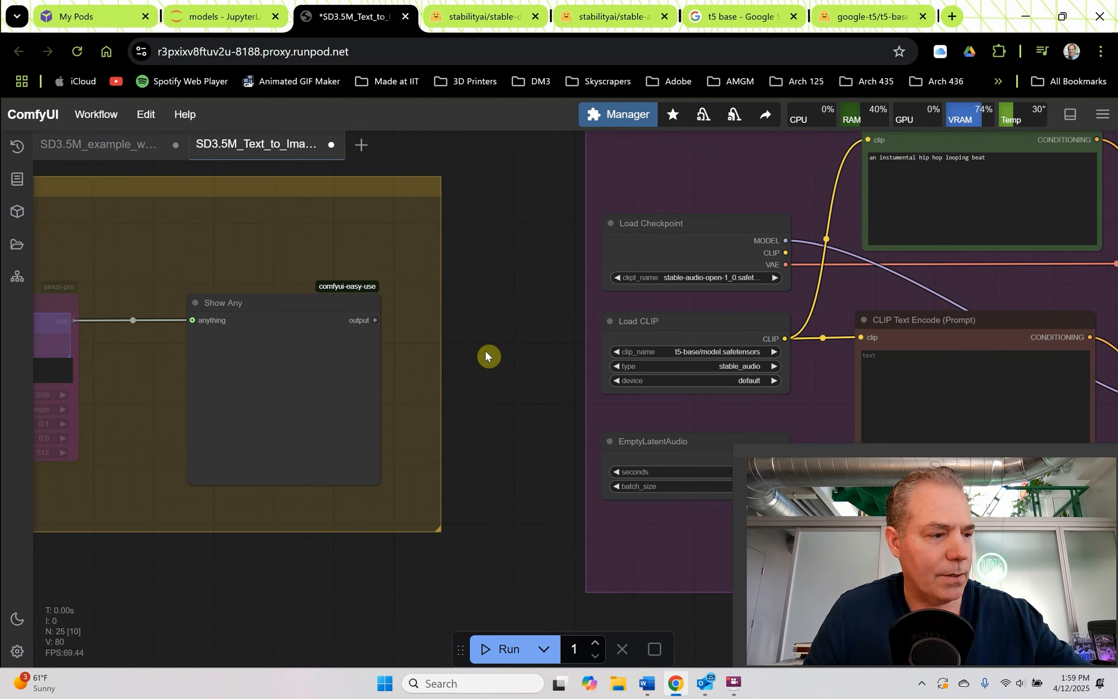
pyautogui.moveTo(485, 351); pyautogui.dragTo(488, 354)
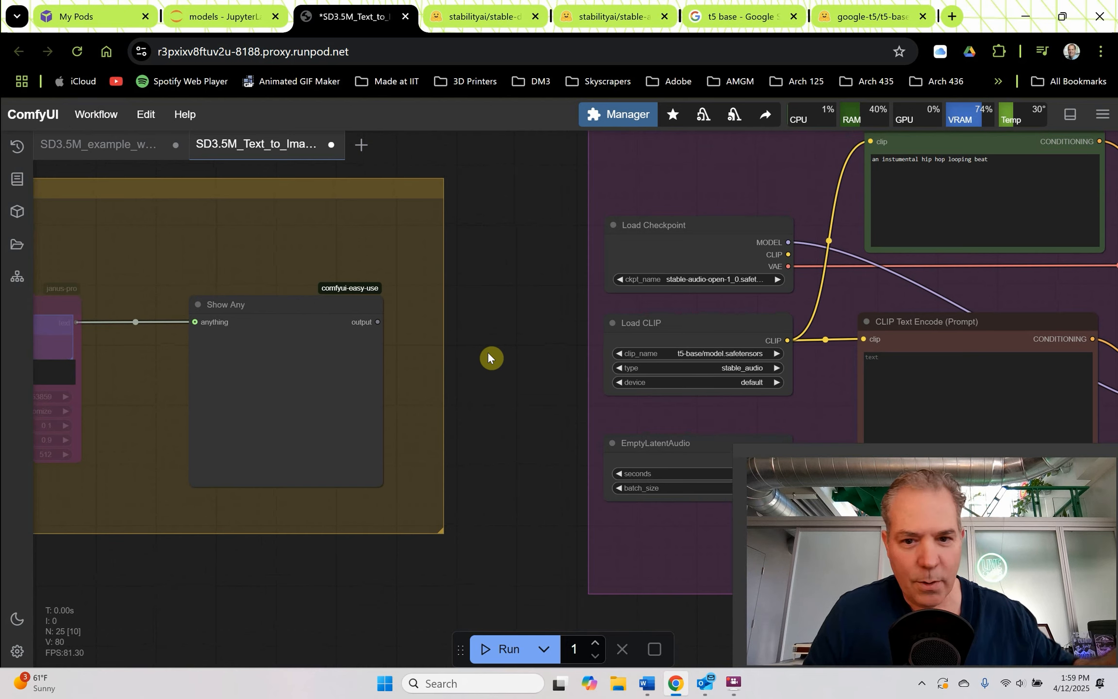
# - Delete the stray empty group overlapping the Janus Image Understanding node
pyautogui.moveTo(488, 353); pyautogui.dragTo(656, 327)
pyautogui.scroll(5, 245, 300)
pyautogui.scroll(3, 245, 300)
pyautogui.click(145, 294)
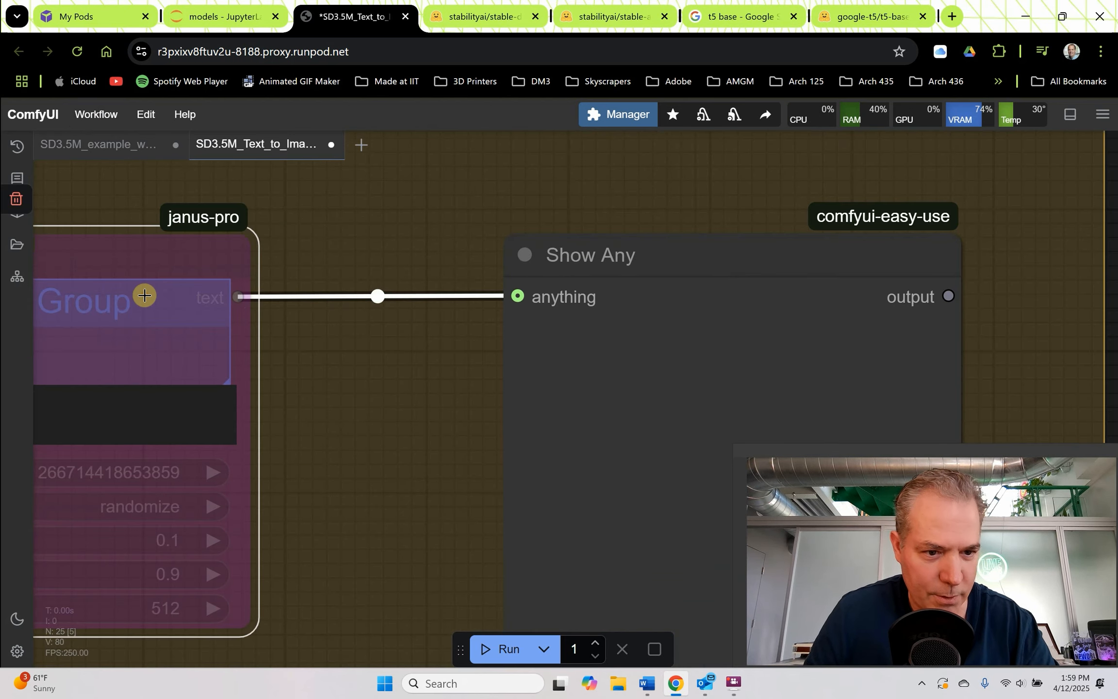
pyautogui.moveTo(369, 369); pyautogui.dragTo(565, 367)
pyautogui.moveTo(277, 309); pyautogui.dragTo(273, 298)
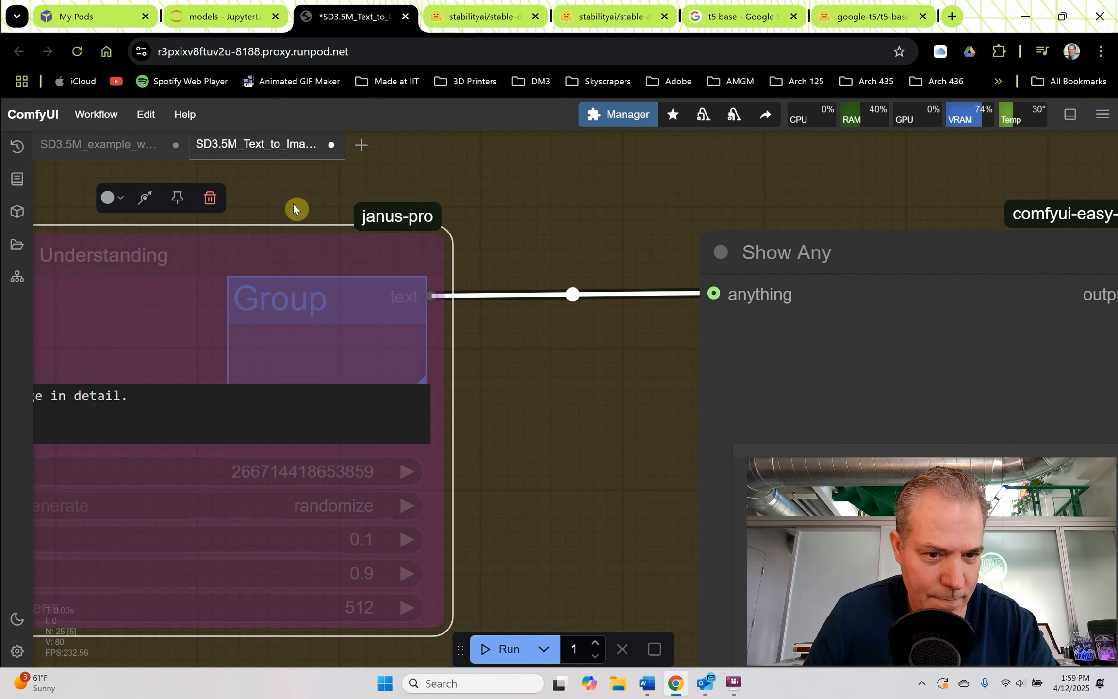
pyautogui.scroll(-2, 279, 226)
pyautogui.scroll(2, 255, 255)
pyautogui.moveTo(303, 195)
pyautogui.mouseDown()
pyautogui.moveTo(286, 254)
pyautogui.moveTo(359, 359)
pyautogui.moveTo(341, 419)
pyautogui.moveTo(354, 376)
pyautogui.moveTo(289, 334)
pyautogui.moveTo(311, 214)
pyautogui.mouseUp()
pyautogui.press('Delete')
# - Turn off bypass on the Janus Image Understanding node
pyautogui.scroll(-4, 318, 222)
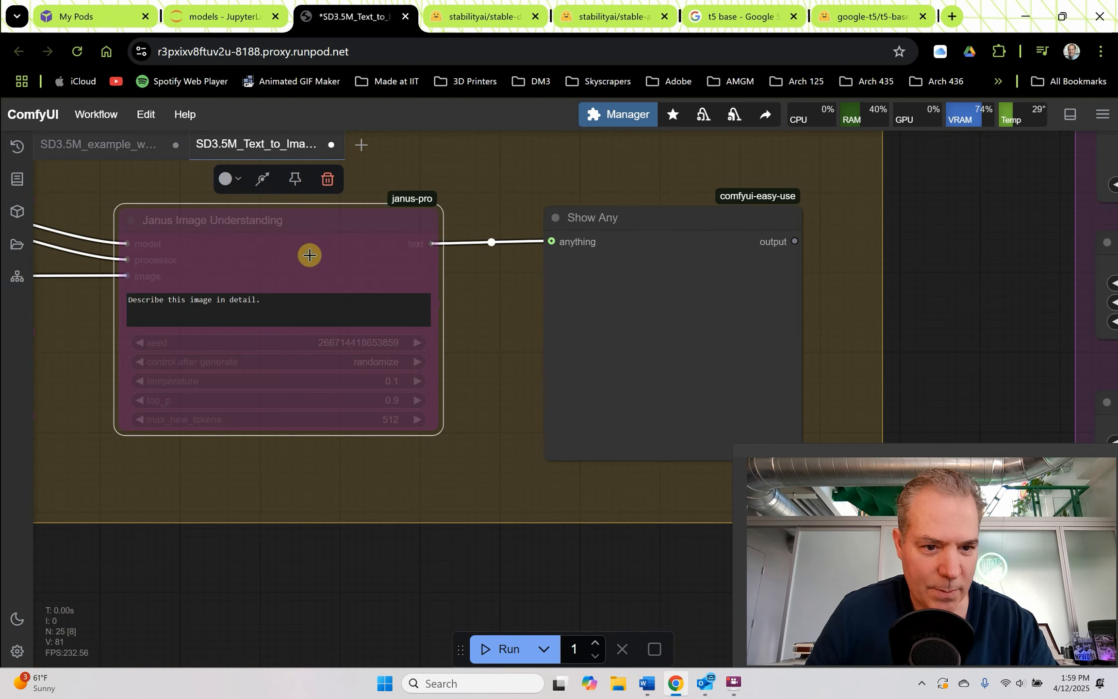
pyautogui.rightClick(309, 254)
pyautogui.click(321, 483)
# - Turn off bypass on the KSampler node in the text-to-image group
pyautogui.scroll(-8, 340, 480)
pyautogui.scroll(6, 436, 329)
pyautogui.click(437, 329)
pyautogui.rightClick(436, 329)
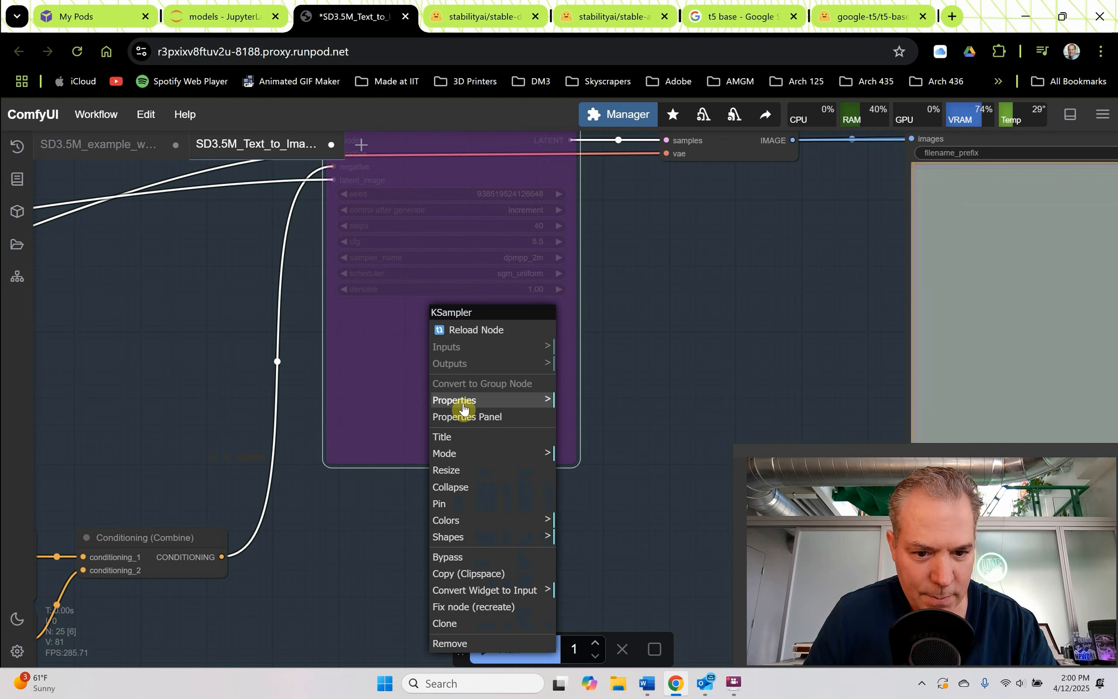
pyautogui.click(463, 552)
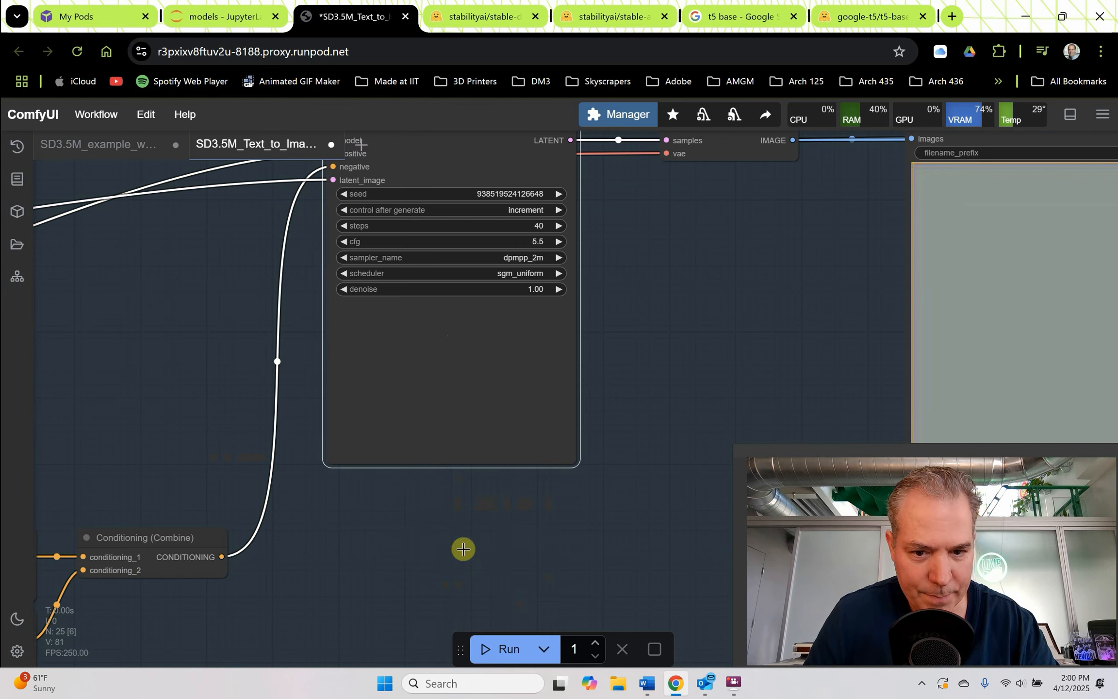
# - Convert the text widget of the green CLIP Text Encode node in the Text to Sound group to an input
pyautogui.scroll(-5, 354, 369)
pyautogui.scroll(-10, 594, 267)
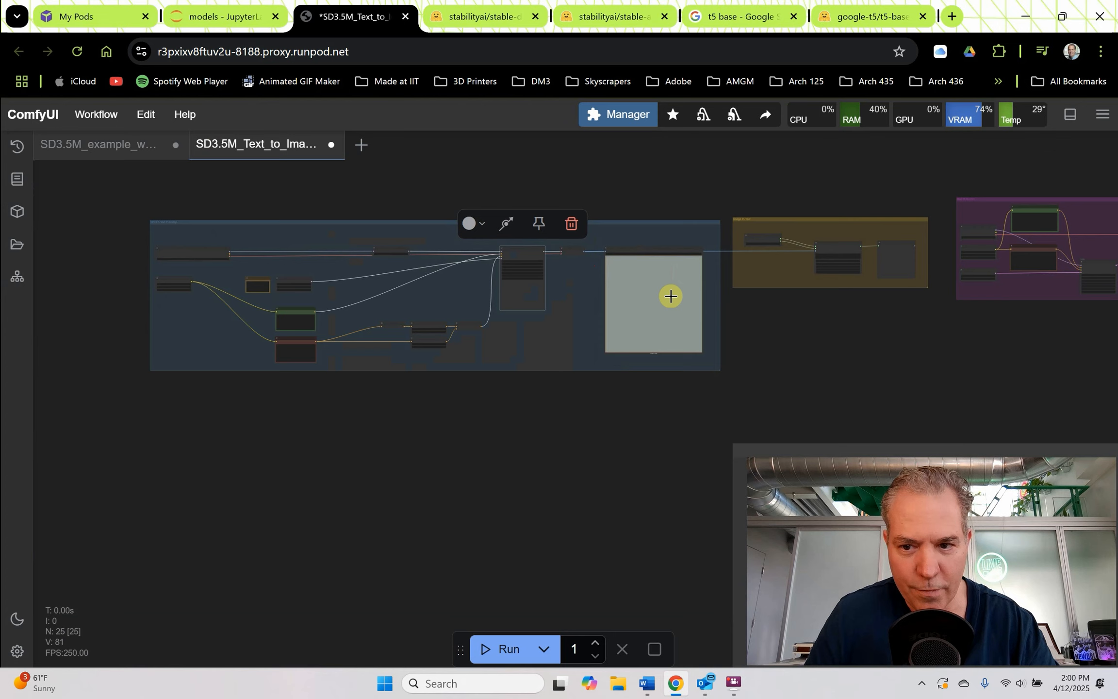
pyautogui.moveTo(994, 327); pyautogui.dragTo(756, 366)
pyautogui.scroll(15, 699, 265)
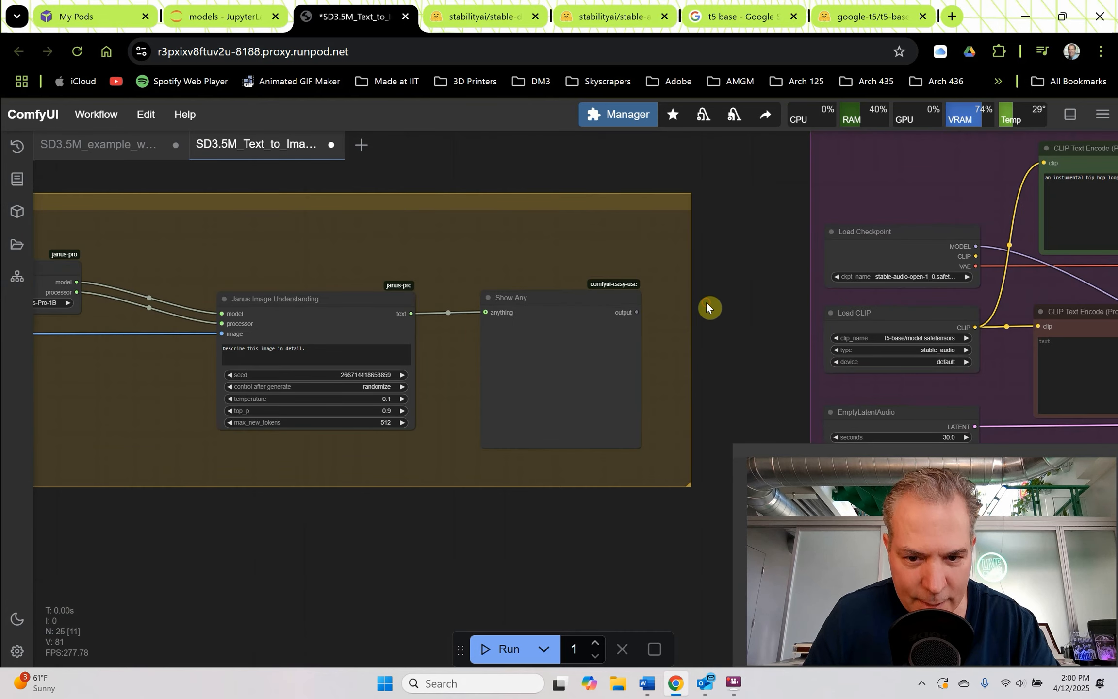
pyautogui.moveTo(707, 305); pyautogui.dragTo(541, 284)
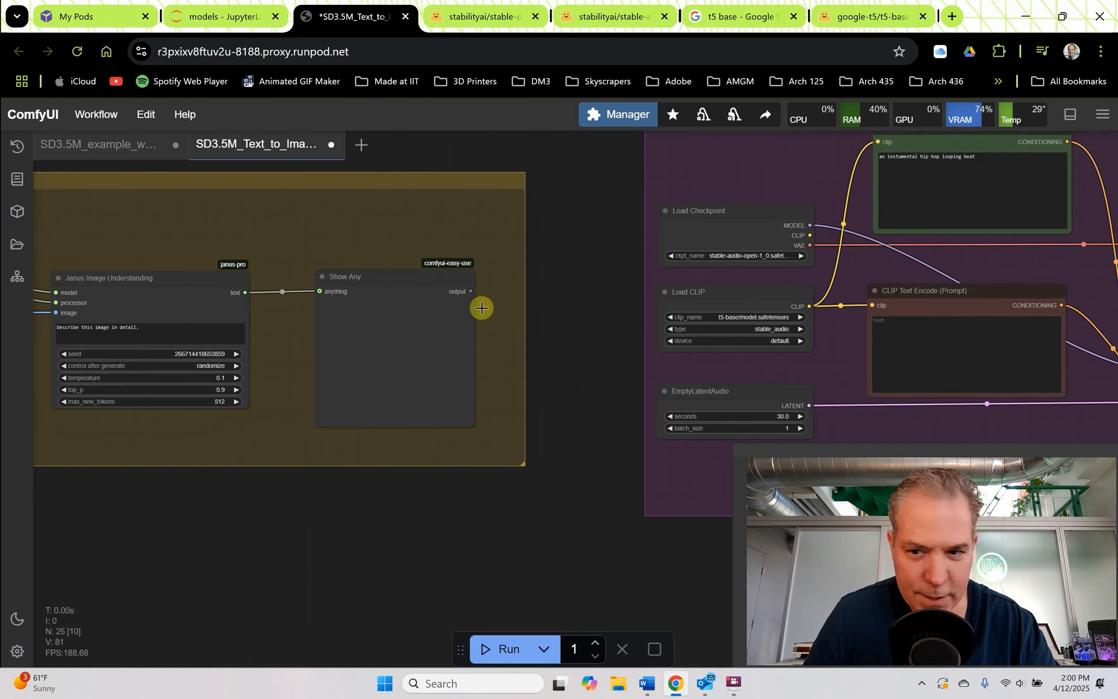
pyautogui.moveTo(572, 248); pyautogui.dragTo(511, 307)
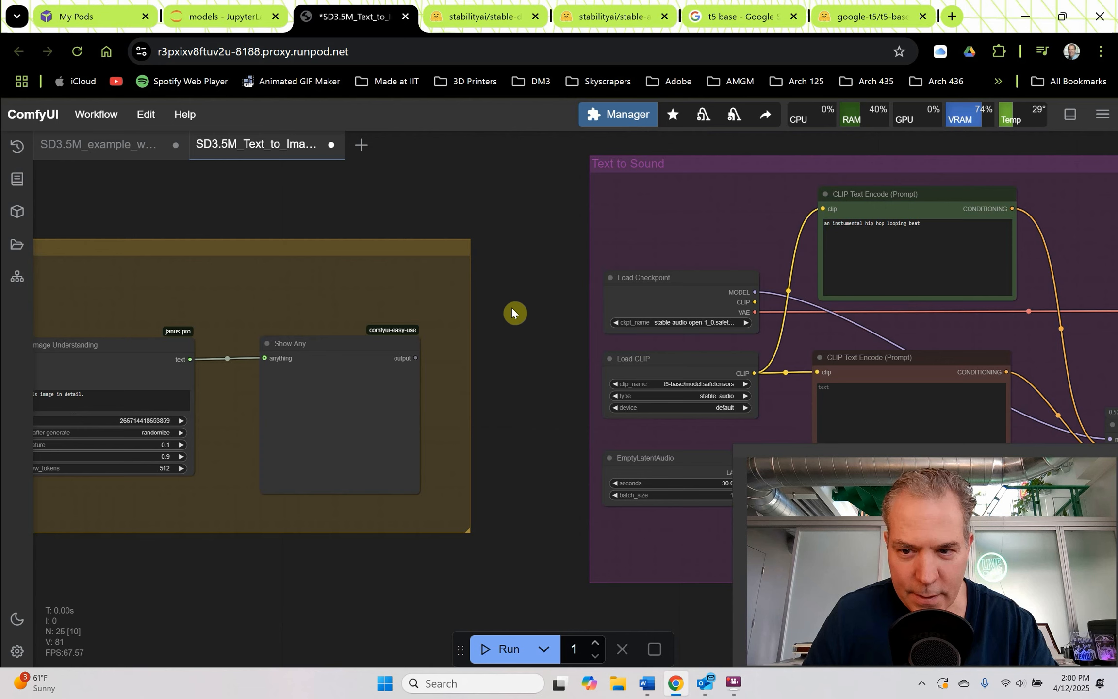
pyautogui.rightClick(871, 252)
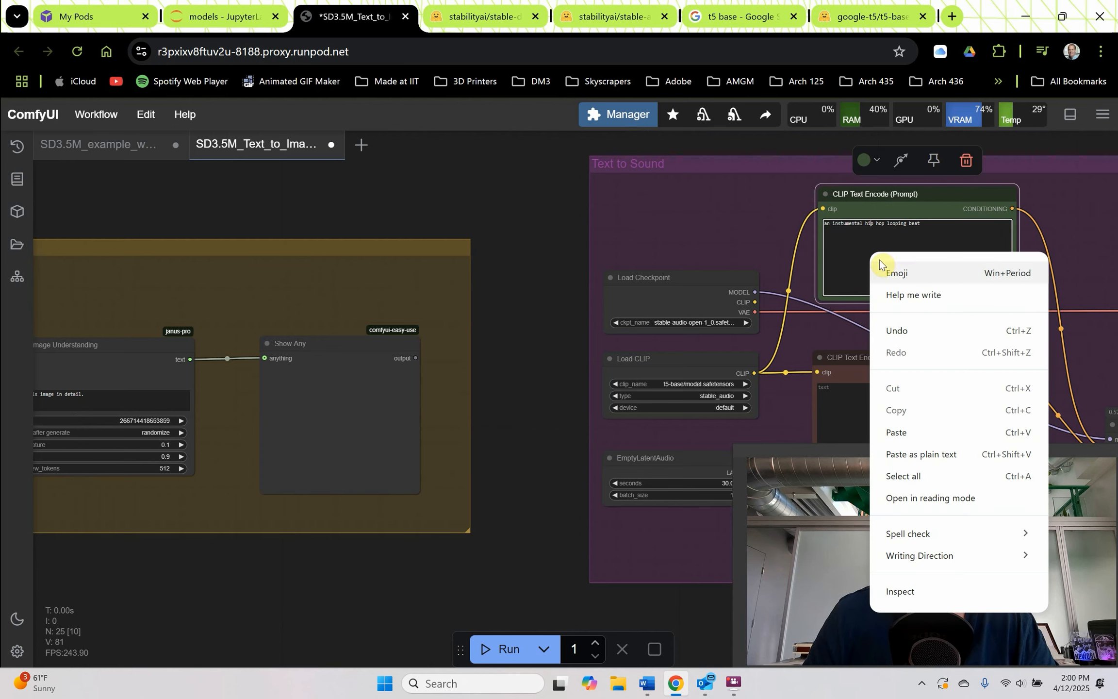
pyautogui.click(923, 190)
pyautogui.rightClick(924, 190)
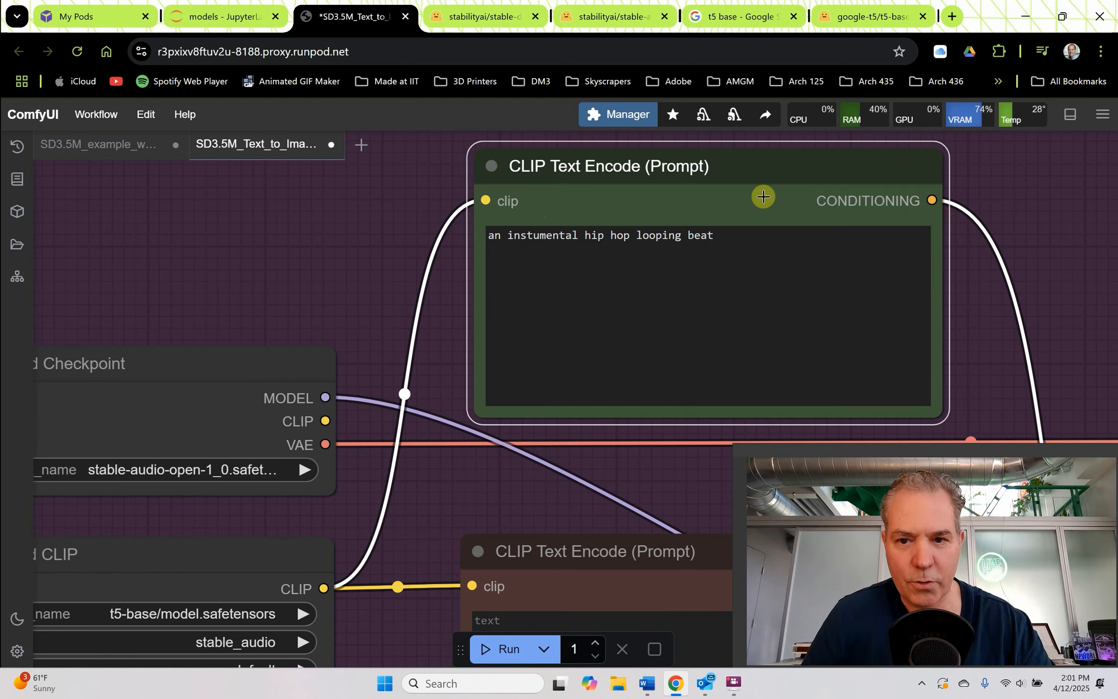
pyautogui.rightClick(780, 178)
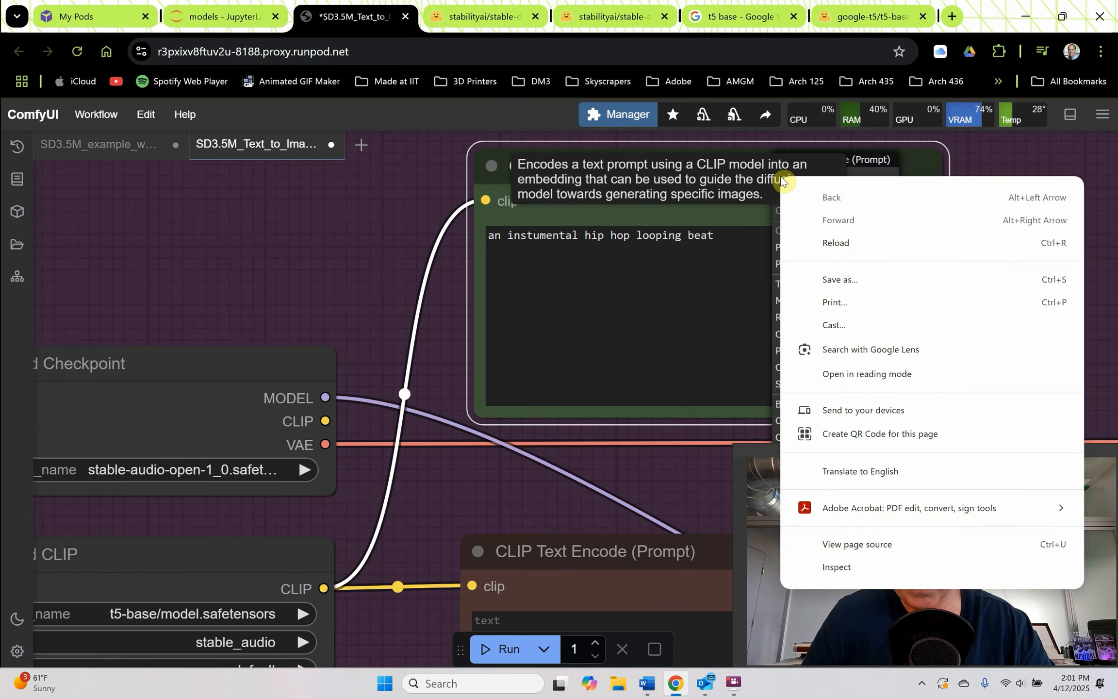
pyautogui.click(738, 214)
pyautogui.rightClick(574, 159)
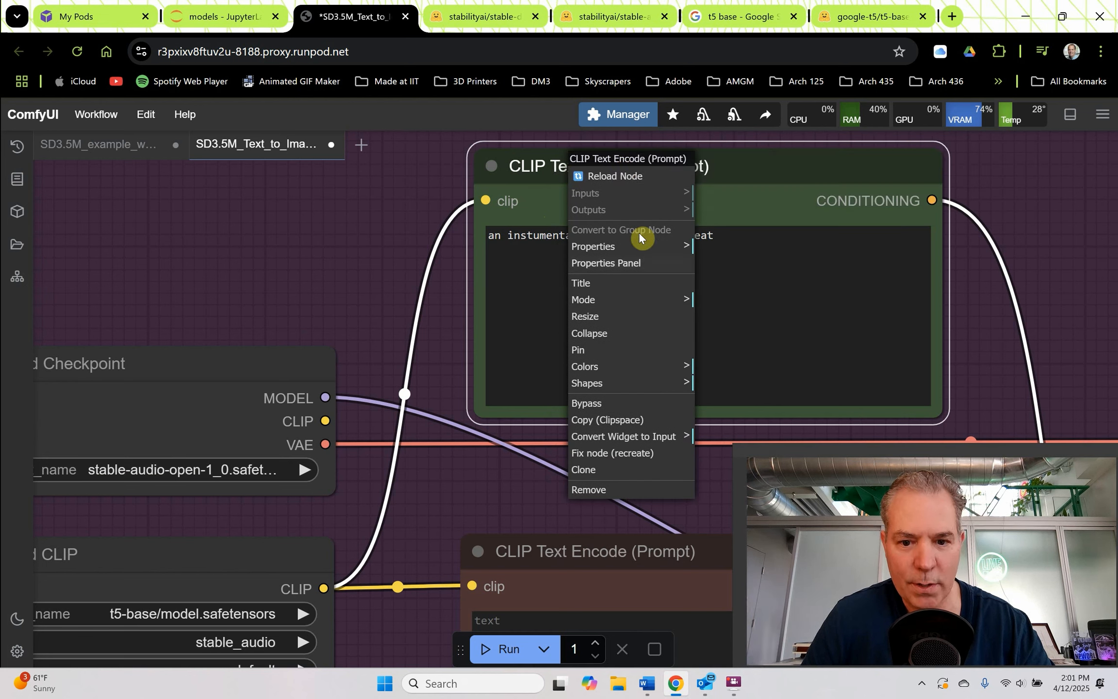
pyautogui.click(628, 439)
pyautogui.click(742, 439)
# - Connect the Show Any node's output to the text input of the green CLIP Text Encode node
pyautogui.moveTo(345, 327); pyautogui.dragTo(747, 210)
pyautogui.scroll(-5, 354, 410)
pyautogui.scroll(3, 773, 236)
pyautogui.scroll(2, 773, 235)
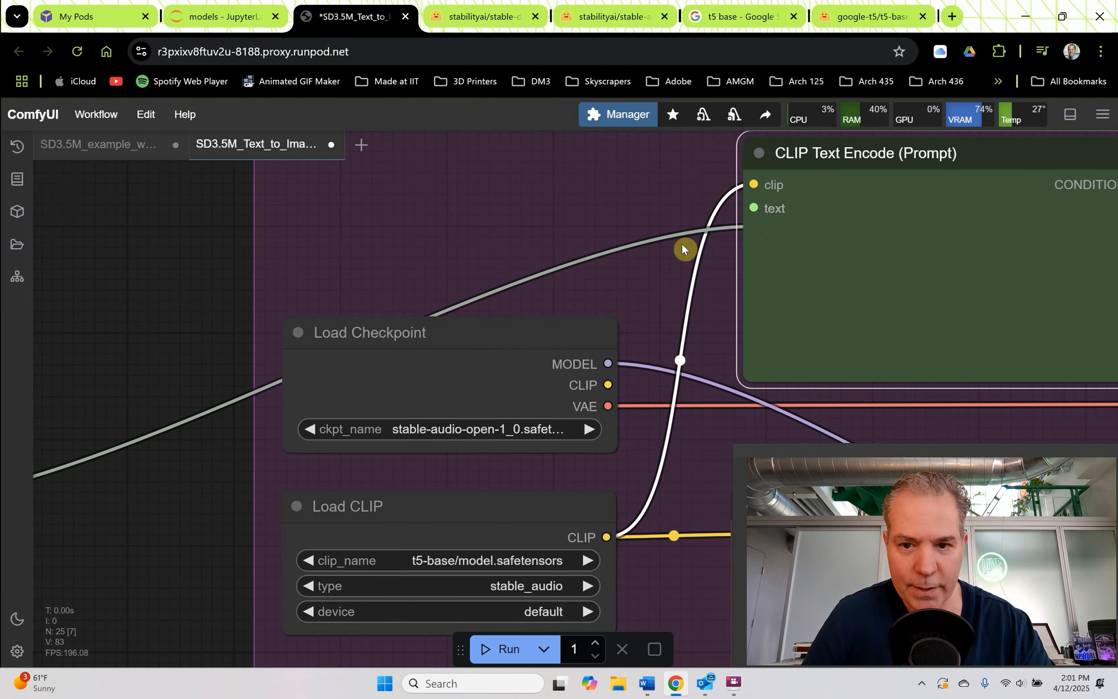
# - Review the whole connected three-group workflow and open the workflow file options
pyautogui.scroll(-6, 572, 225)
pyautogui.moveTo(477, 406); pyautogui.dragTo(708, 336)
pyautogui.scroll(-5, 787, 350)
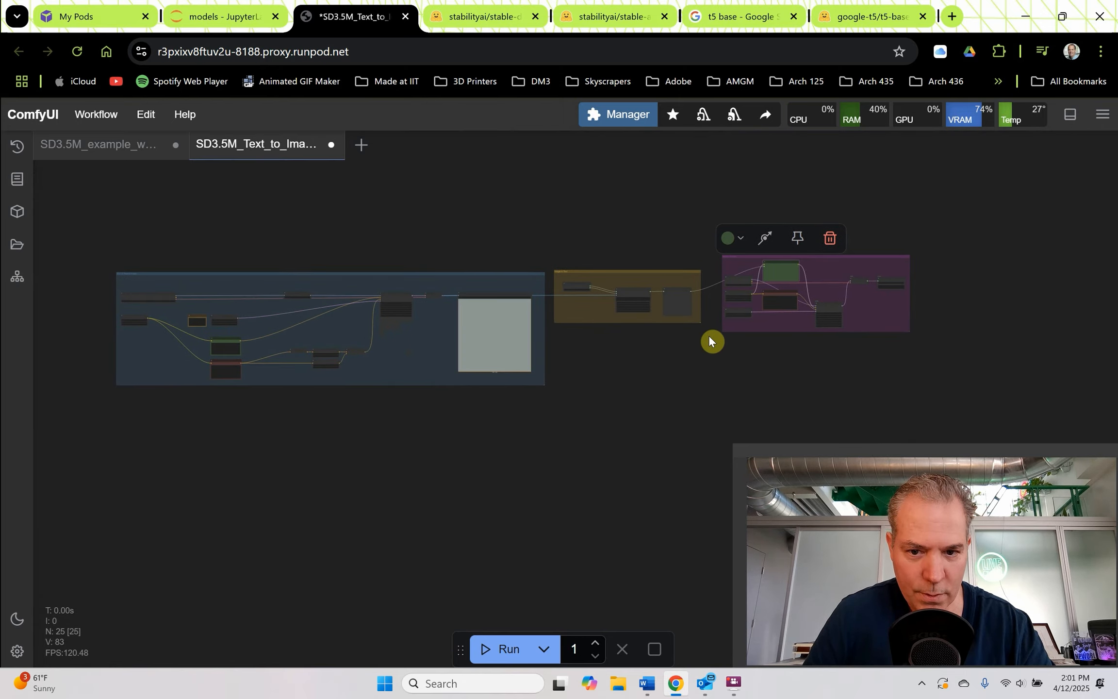
pyautogui.scroll(1, 708, 336)
pyautogui.moveTo(632, 343); pyautogui.dragTo(650, 345)
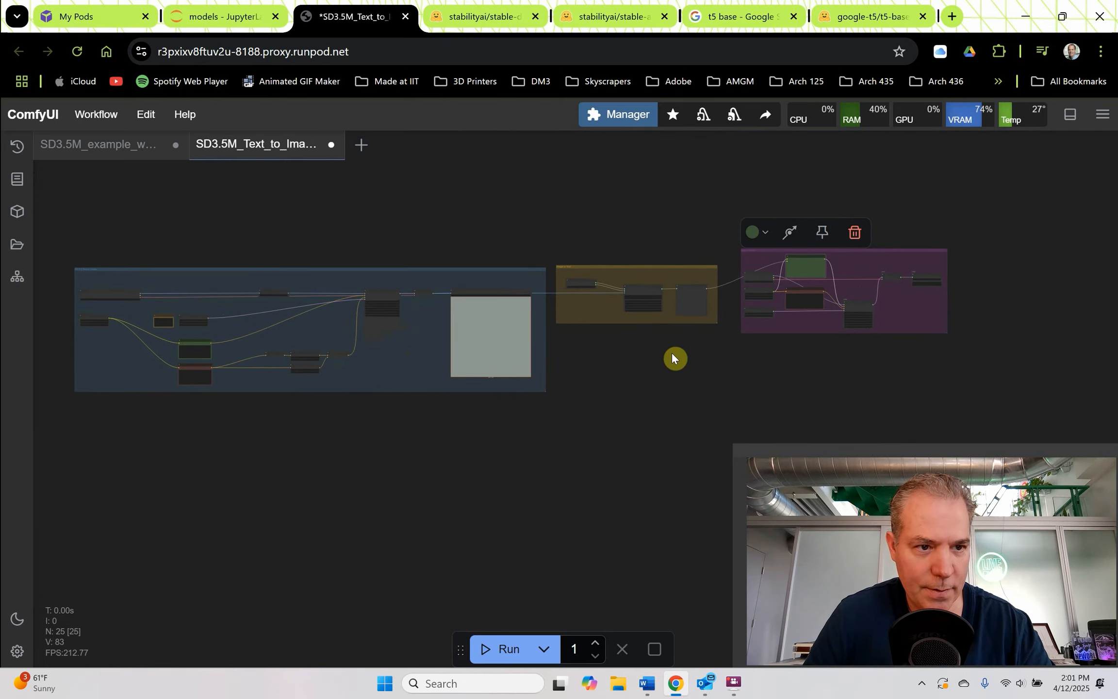
pyautogui.click(115, 116)
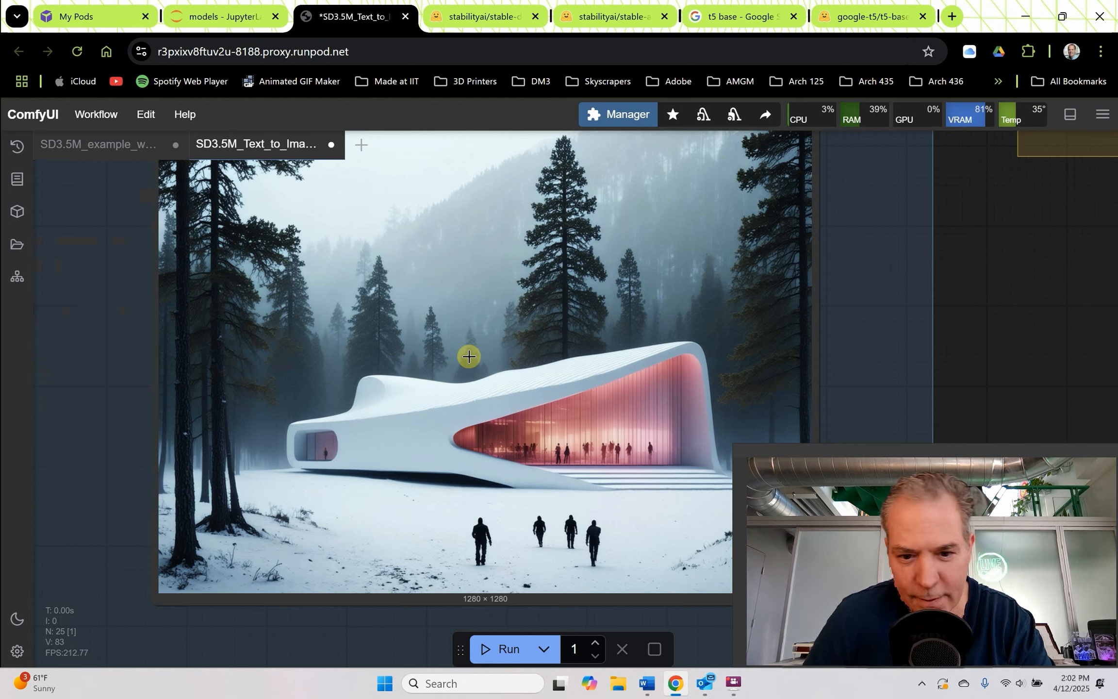
# - Examine the generated image and its text description in the Show Any node
pyautogui.scroll(-4, 480, 383)
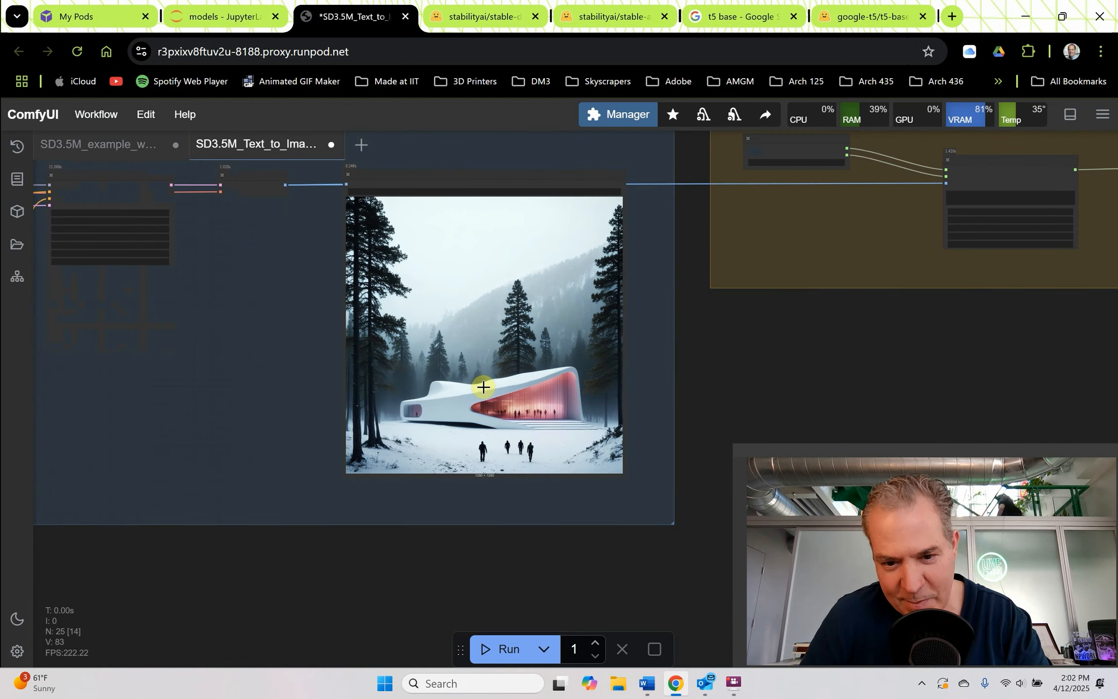
pyautogui.scroll(-4, 483, 387)
pyautogui.hscroll(3, 581, 404)
pyautogui.scroll(1, 625, 393)
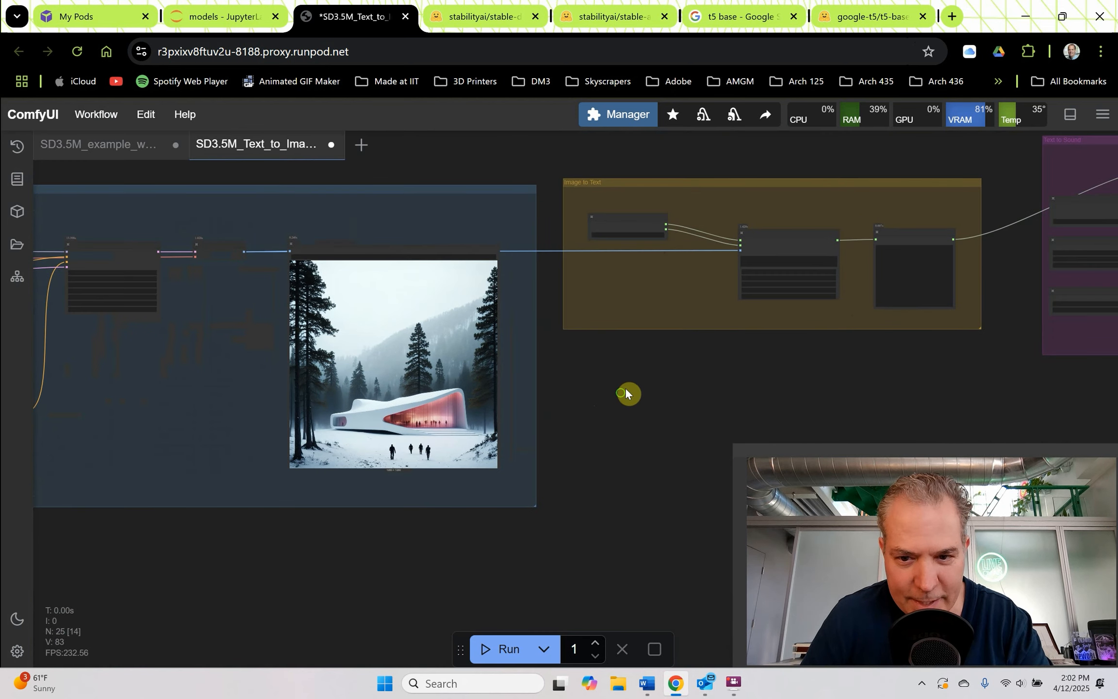
pyautogui.moveTo(626, 390); pyautogui.dragTo(477, 387)
pyautogui.scroll(5, 786, 272)
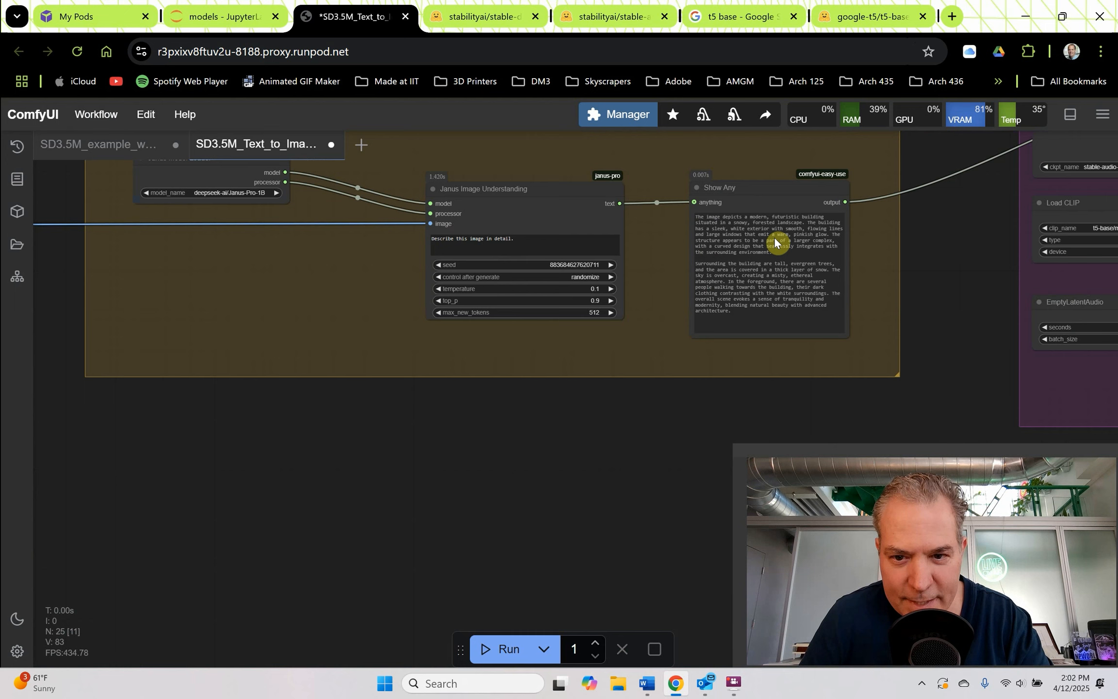
pyautogui.moveTo(647, 410); pyautogui.dragTo(381, 441)
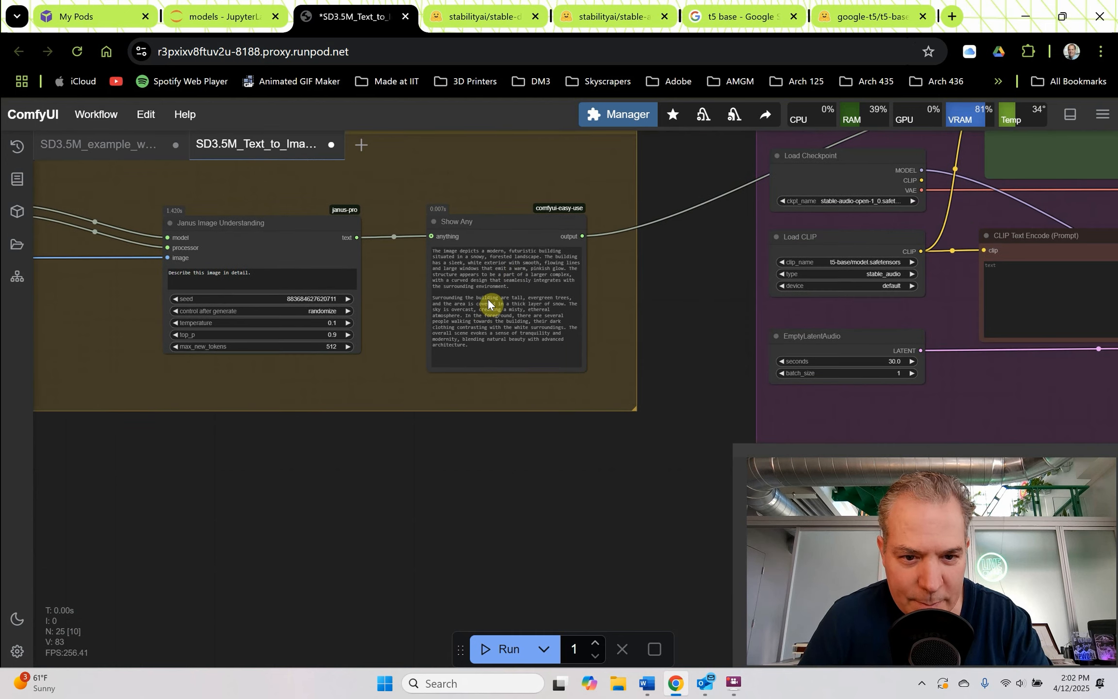
pyautogui.hscroll(2, 627, 334)
pyautogui.scroll(5, 627, 334)
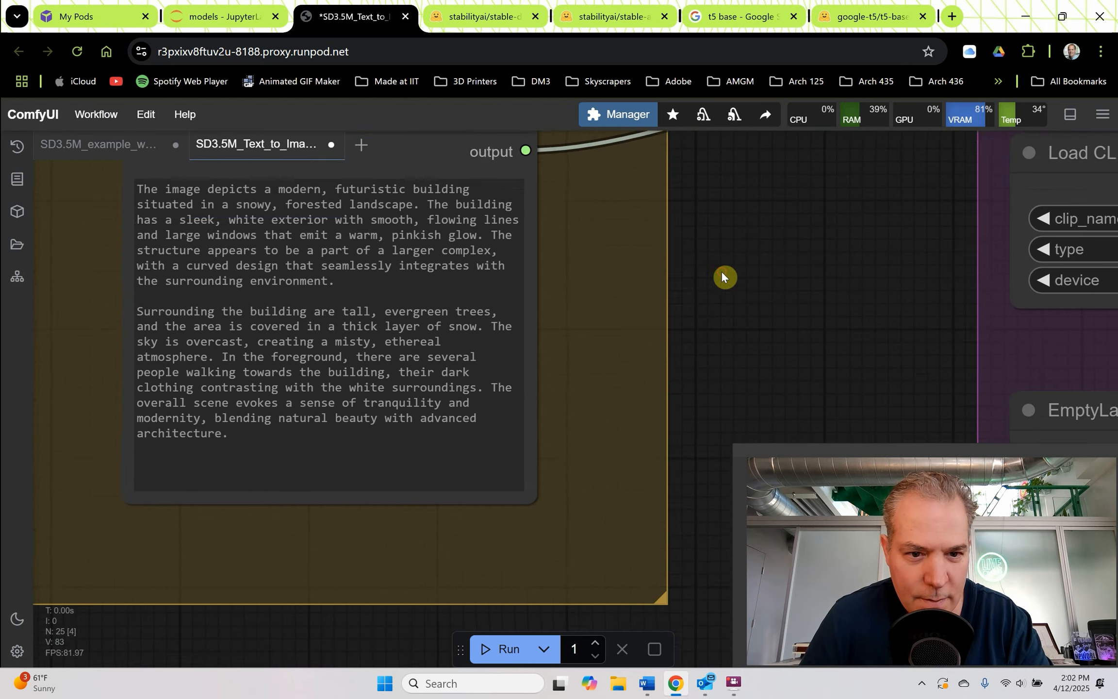
pyautogui.scroll(-6, 722, 274)
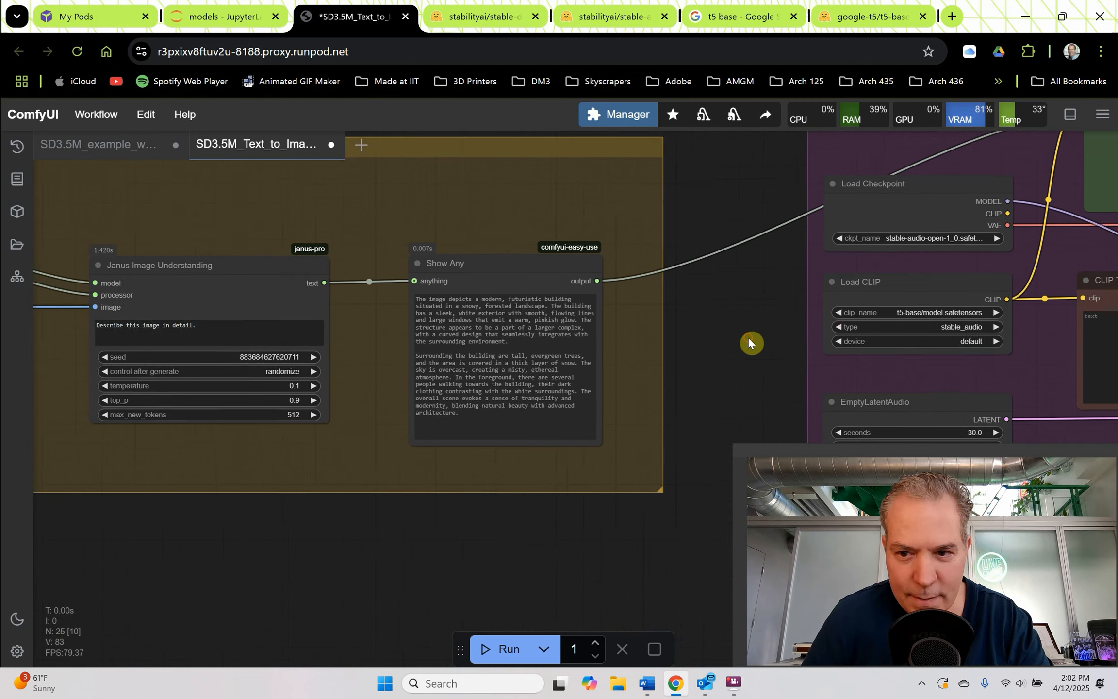
# - Trace the description's link from Show Any into the green prompt node of the Text to Sound group
pyautogui.moveTo(747, 339); pyautogui.dragTo(346, 393)
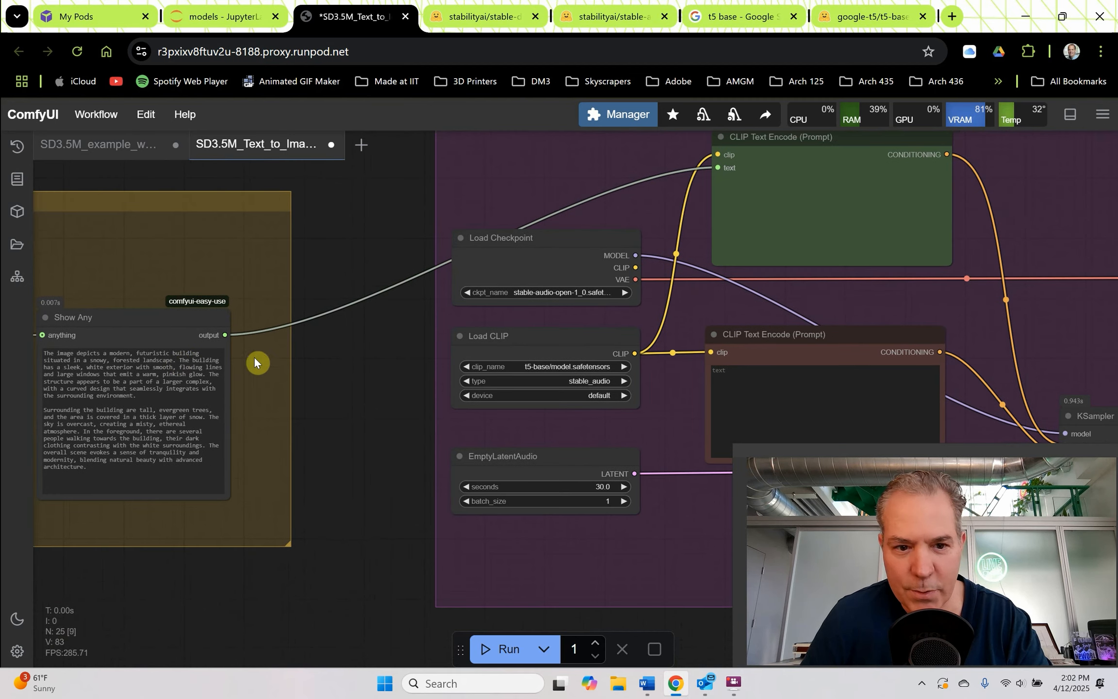
pyautogui.moveTo(366, 405); pyautogui.dragTo(136, 413)
pyautogui.scroll(8, 601, 209)
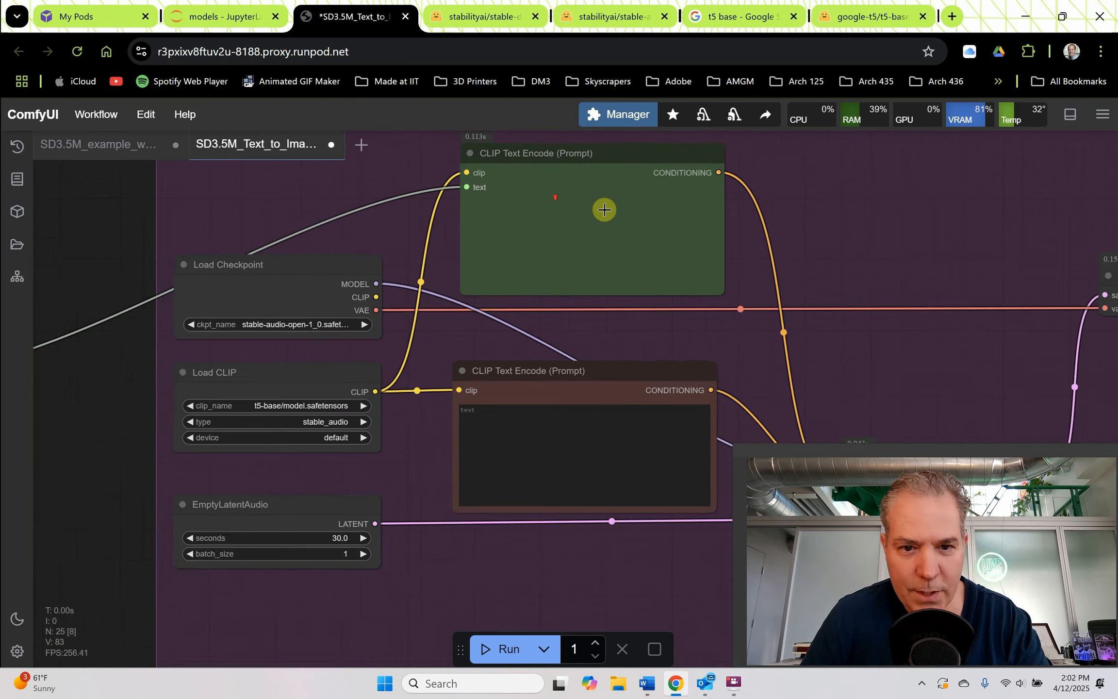
pyautogui.scroll(4, 549, 195)
pyautogui.scroll(-4, 526, 255)
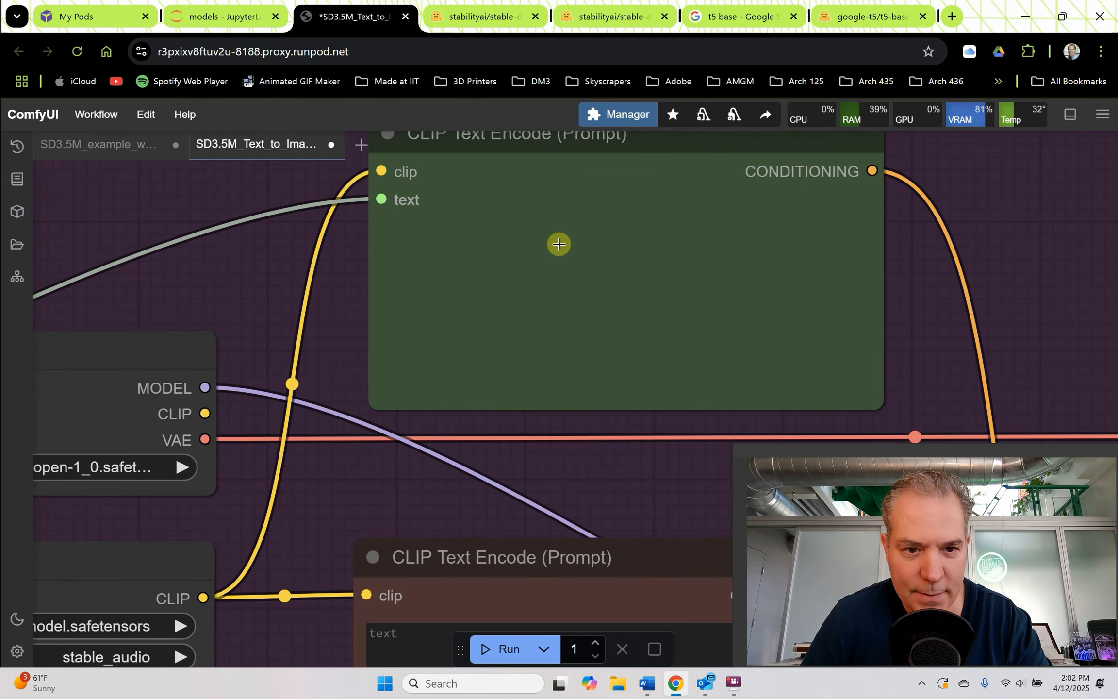
pyautogui.scroll(-10, 515, 234)
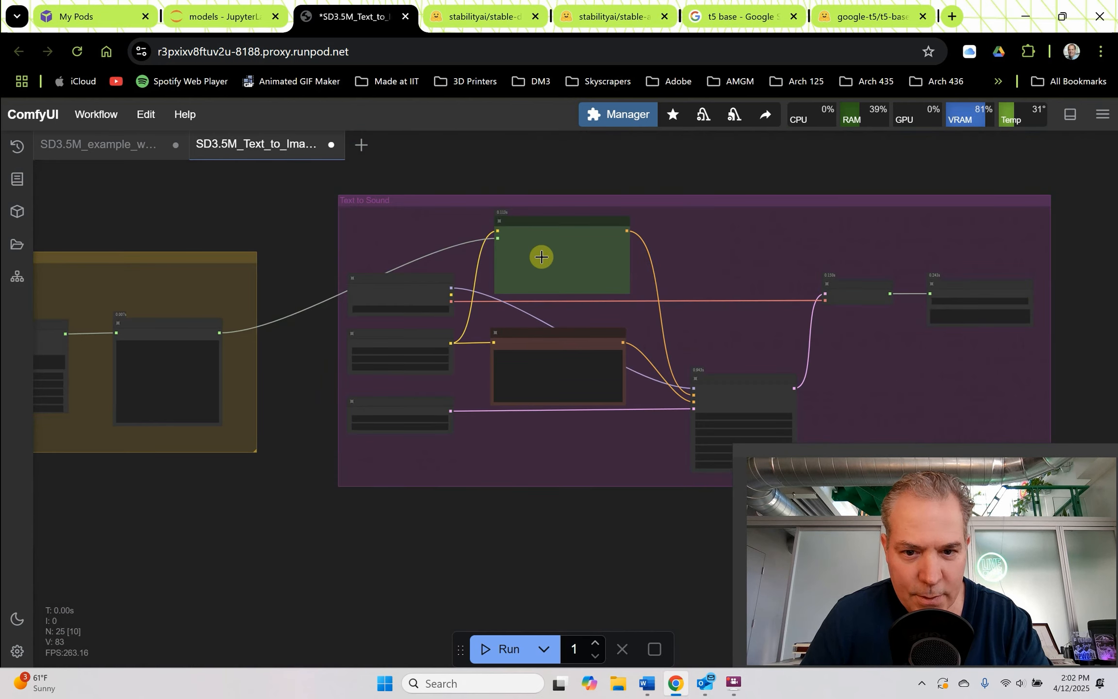
# - Play the generated audio clip in the SaveAudio node
pyautogui.moveTo(806, 364); pyautogui.dragTo(402, 364)
pyautogui.scroll(8, 697, 371)
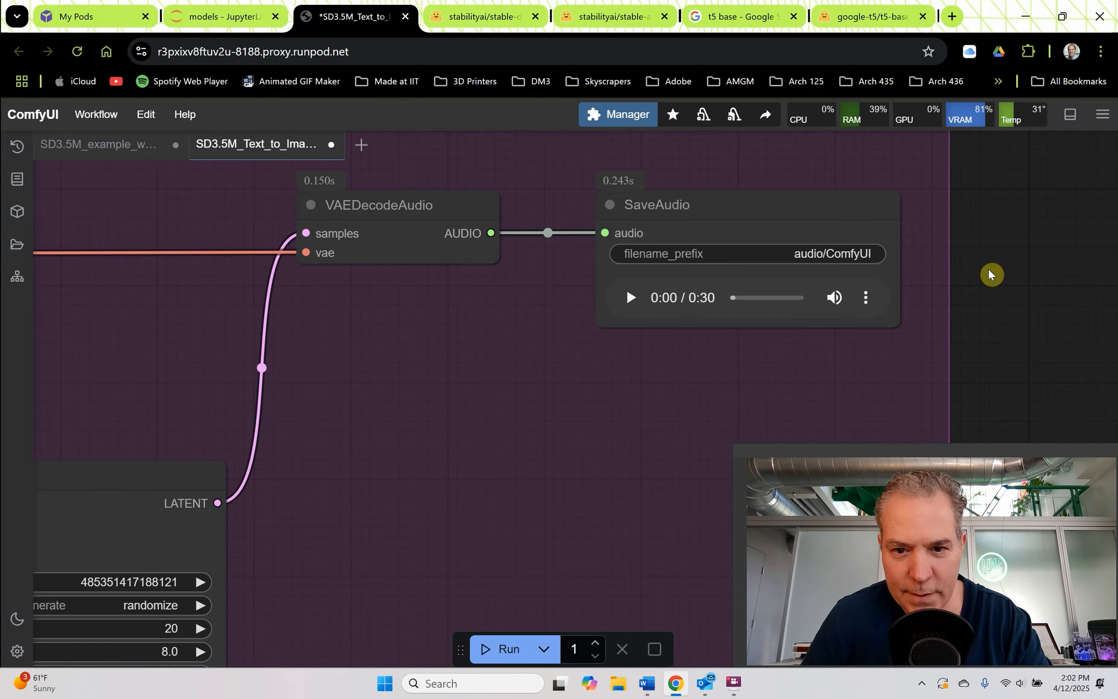
pyautogui.moveTo(990, 275); pyautogui.dragTo(966, 315)
pyautogui.scroll(3, 711, 242)
pyautogui.click(578, 368)
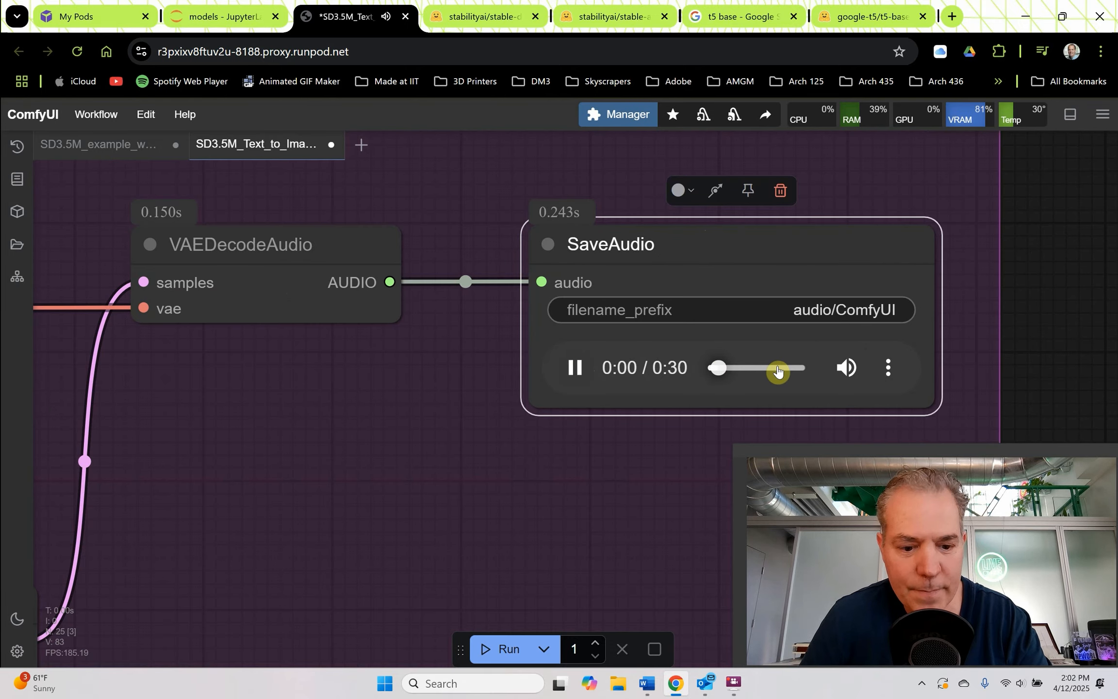
# - Raise the system volume while the generated audio clip plays
pyautogui.press('XF86AudioRaiseVolume')
pyautogui.press('XF86AudioRaiseVolume')
pyautogui.press('XF86AudioRaiseVolume')
pyautogui.press('XF86AudioRaiseVolume')
pyautogui.press('XF86AudioRaiseVolume')
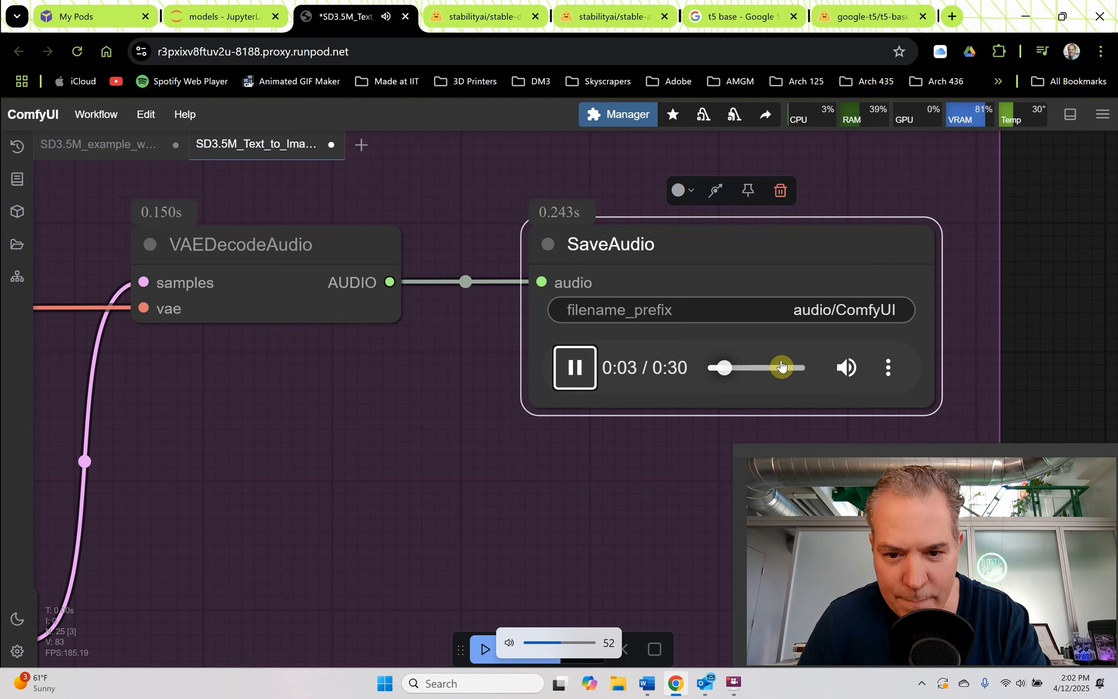
pyautogui.press('XF86AudioRaiseVolume')
pyautogui.press('XF86AudioRaiseVolume')
pyautogui.press('XF86AudioRaiseVolume')
pyautogui.press('XF86AudioRaiseVolume')
pyautogui.press('XF86AudioRaiseVolume')
pyautogui.press('XF86AudioRaiseVolume')
pyautogui.press('XF86AudioRaiseVolume')
pyautogui.press('XF86AudioRaiseVolume')
pyautogui.press('XF86AudioRaiseVolume')
pyautogui.press('XF86AudioRaiseVolume')
pyautogui.press('XF86AudioRaiseVolume')
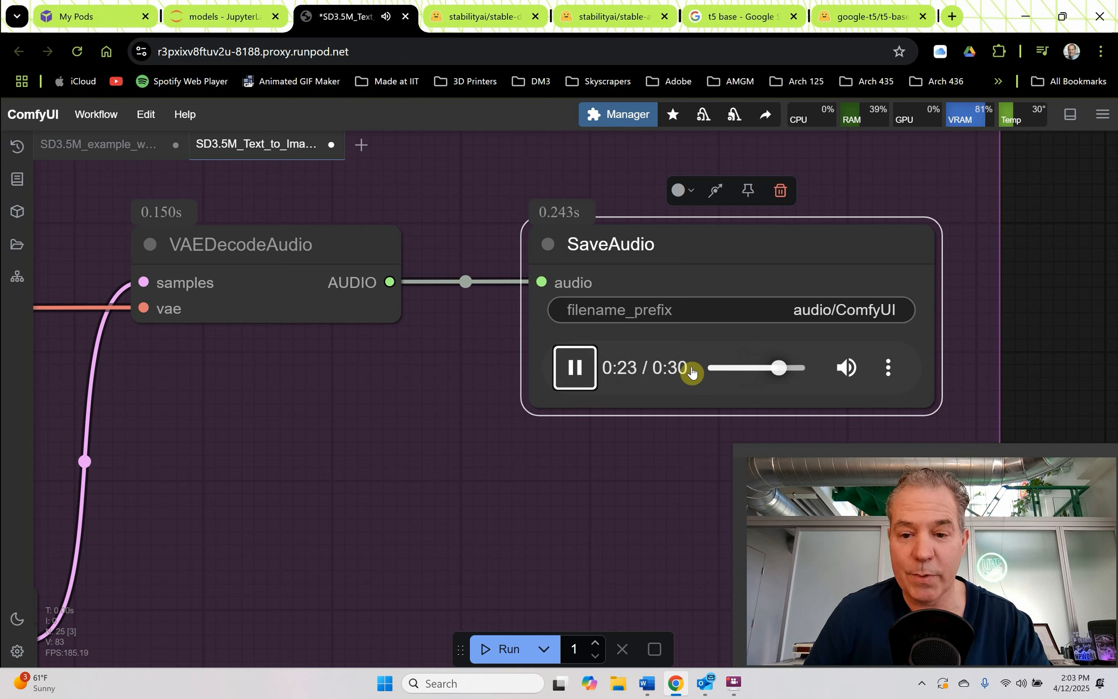
# - Set control after generate to fixed on the text-to-image group's KSampler
pyautogui.scroll(-10, 1000, 344)
pyautogui.scroll(12, 328, 324)
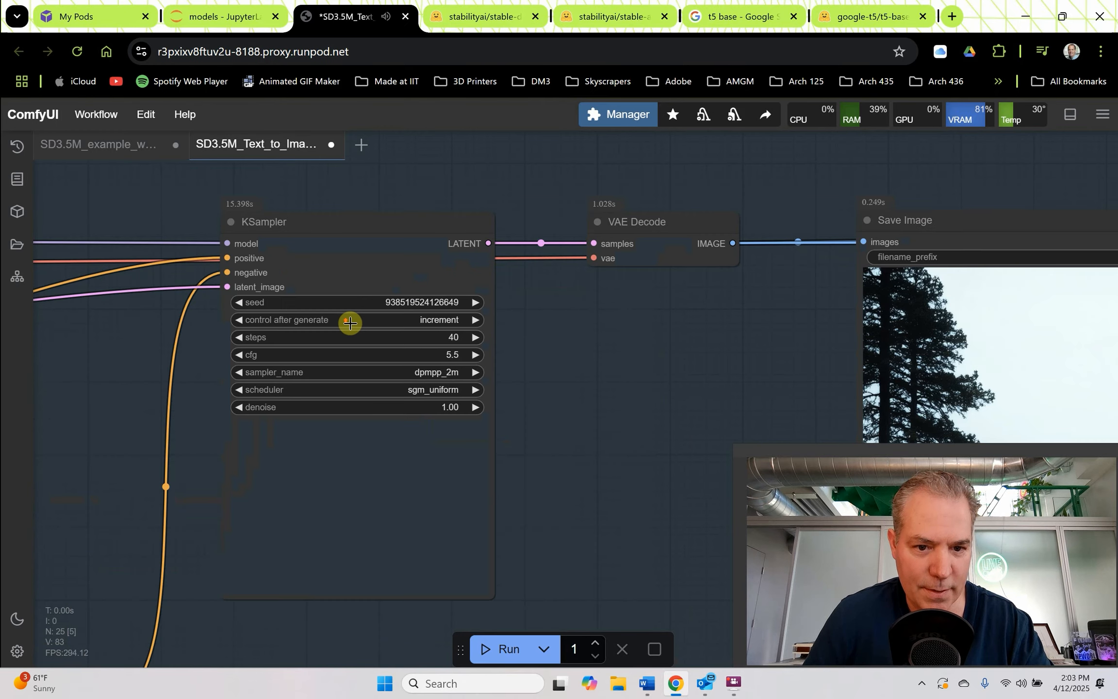
pyautogui.click(488, 325)
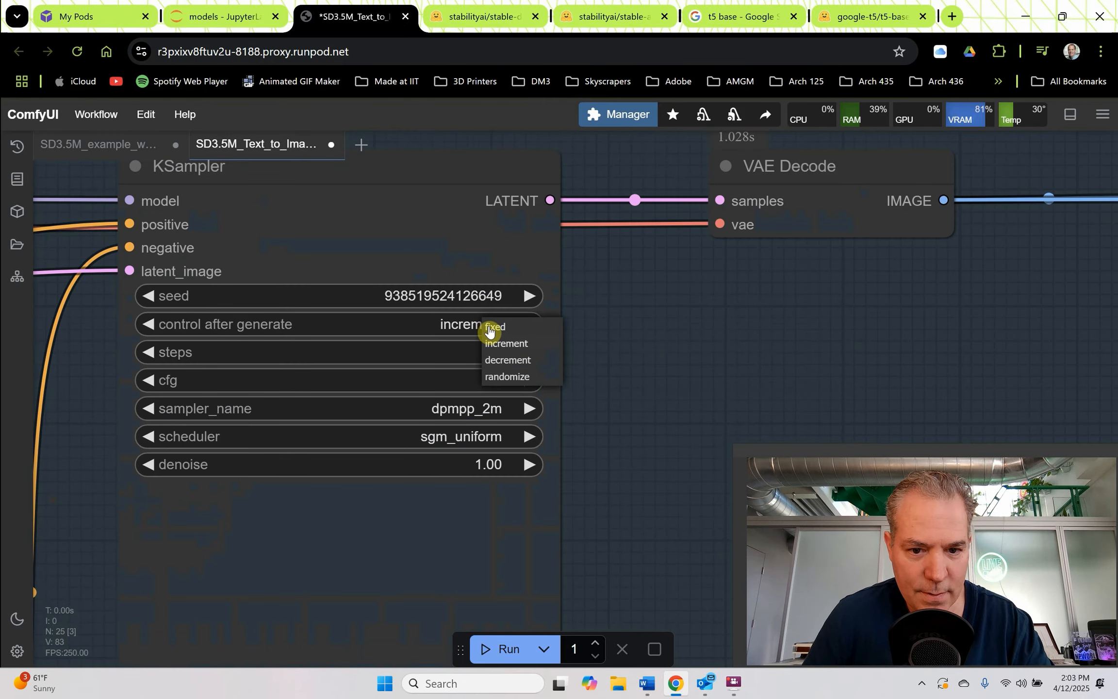
pyautogui.click(490, 326)
pyautogui.scroll(-9, 363, 231)
pyautogui.scroll(-15, 362, 231)
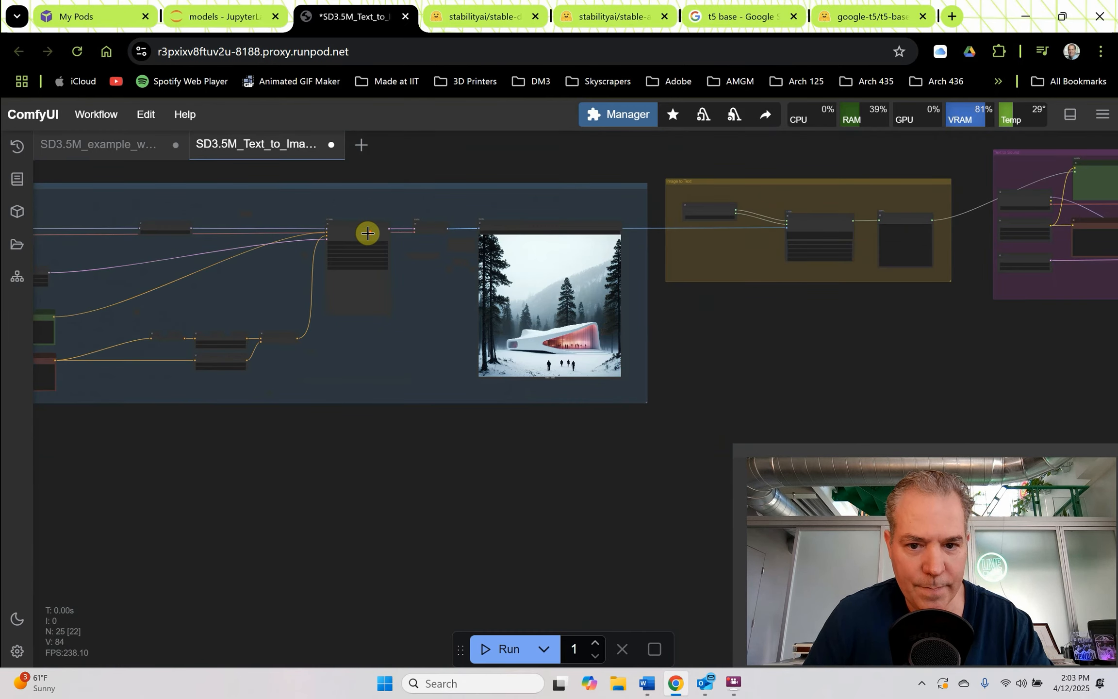
pyautogui.moveTo(619, 327); pyautogui.dragTo(644, 364)
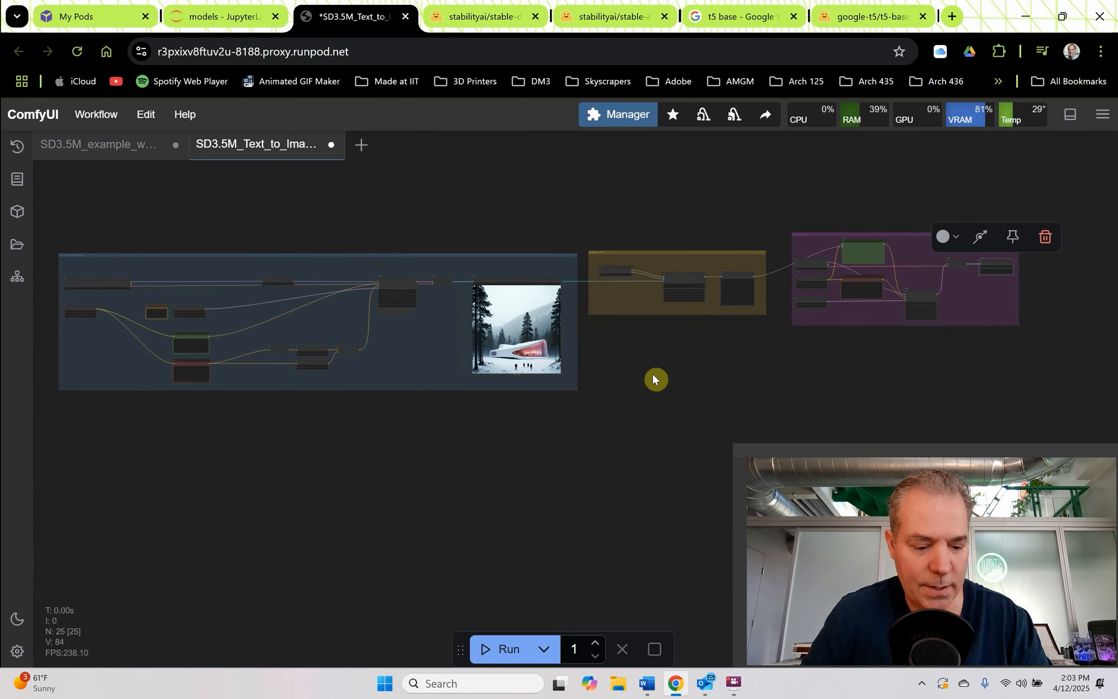
# - Run the complete workflow, follow it through to the generated image and sound, and pause the new clip's playback in the SaveAudio node
pyautogui.hotkey('ctrl', 'Return')
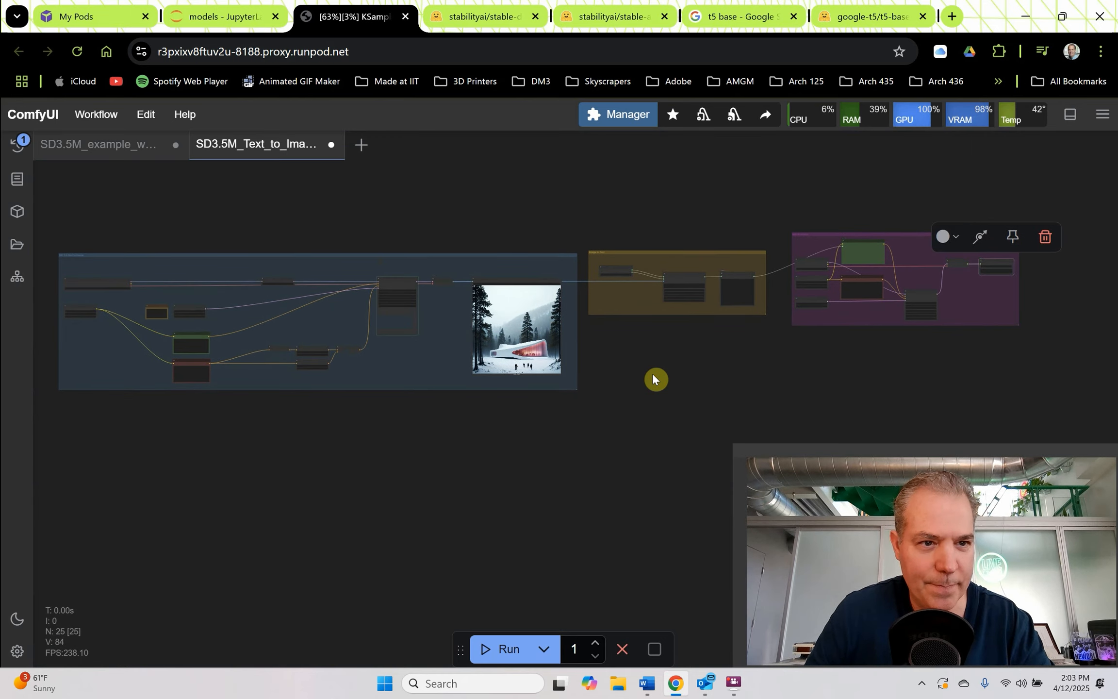
pyautogui.scroll(10, 473, 288)
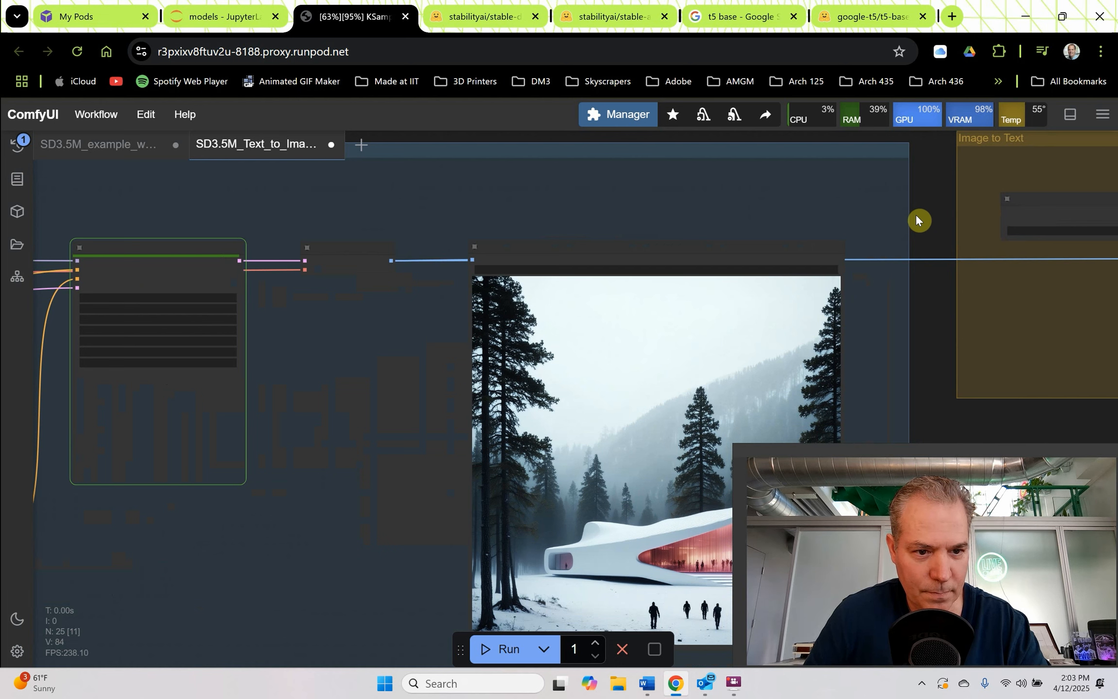
pyautogui.moveTo(915, 214); pyautogui.dragTo(686, 196)
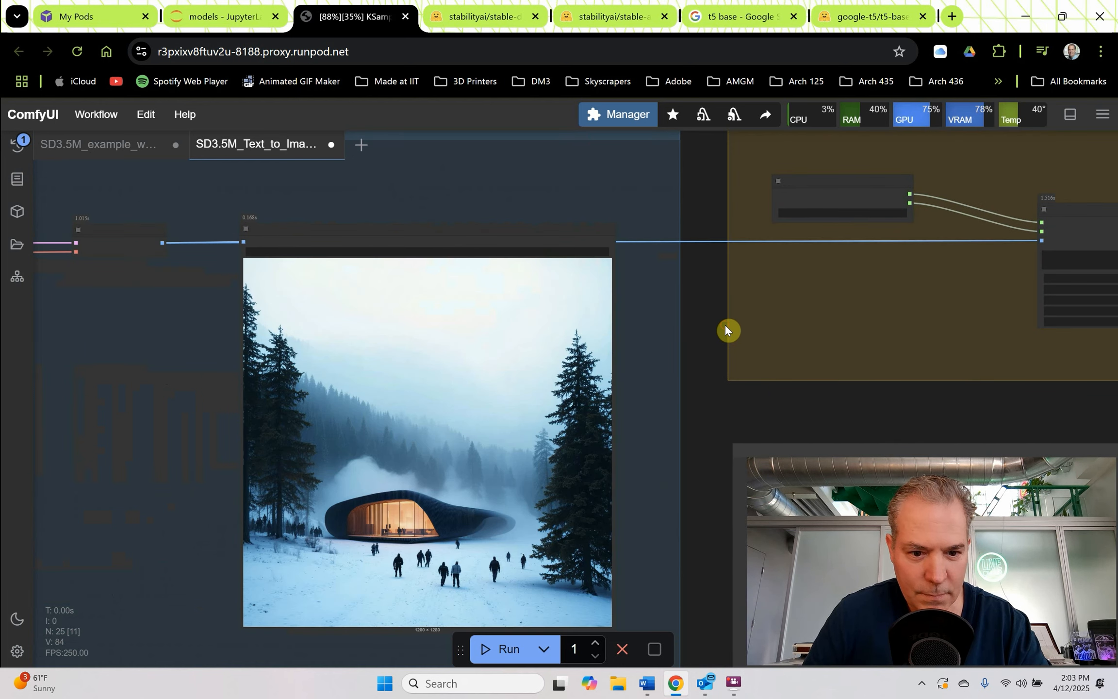
pyautogui.moveTo(747, 321); pyautogui.dragTo(666, 320)
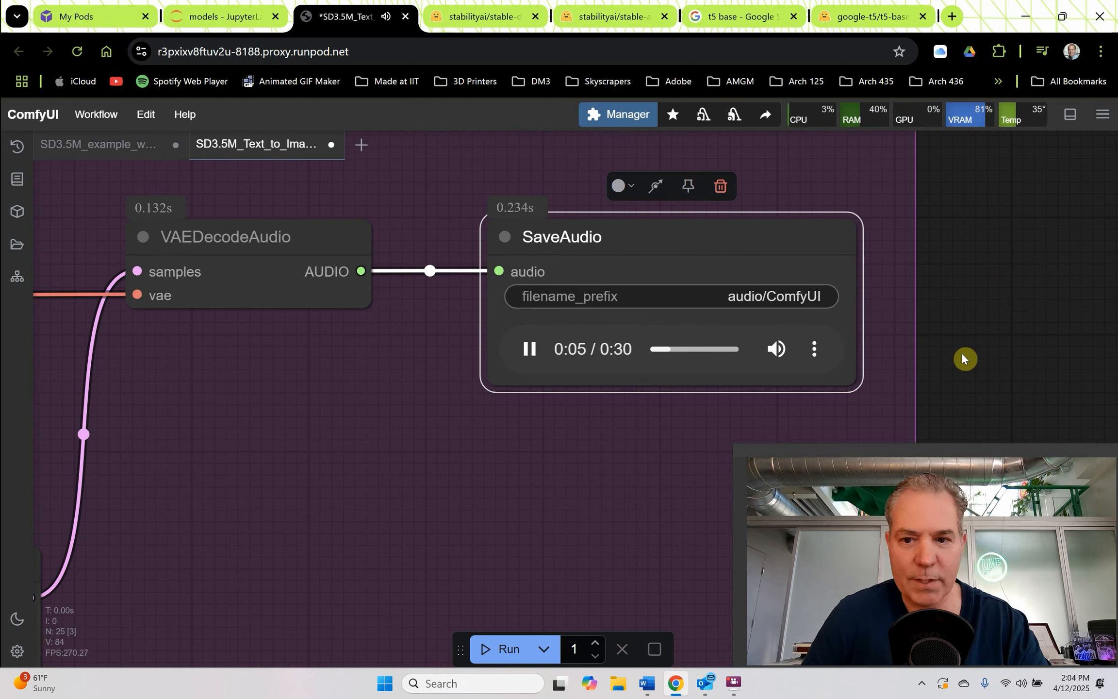
pyautogui.click(533, 348)
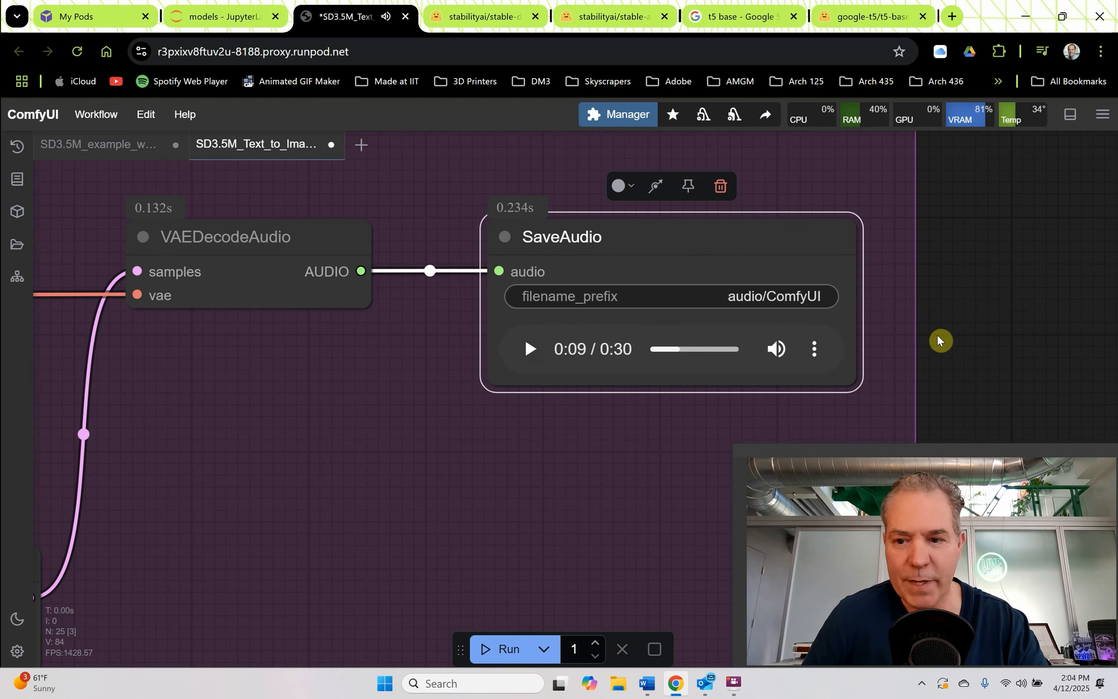
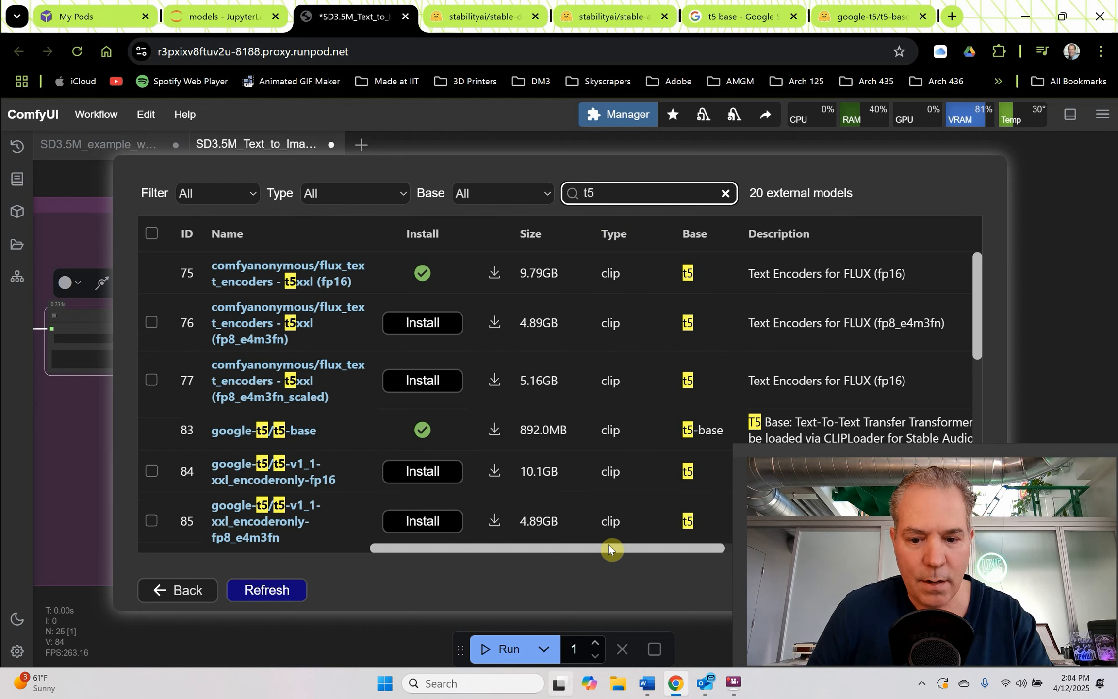
# - Switch to the Word notes, open the Lightricks/LTX-Video link under Image to Video, and copy the model's name from its Hugging Face page
pyautogui.click(642, 685)
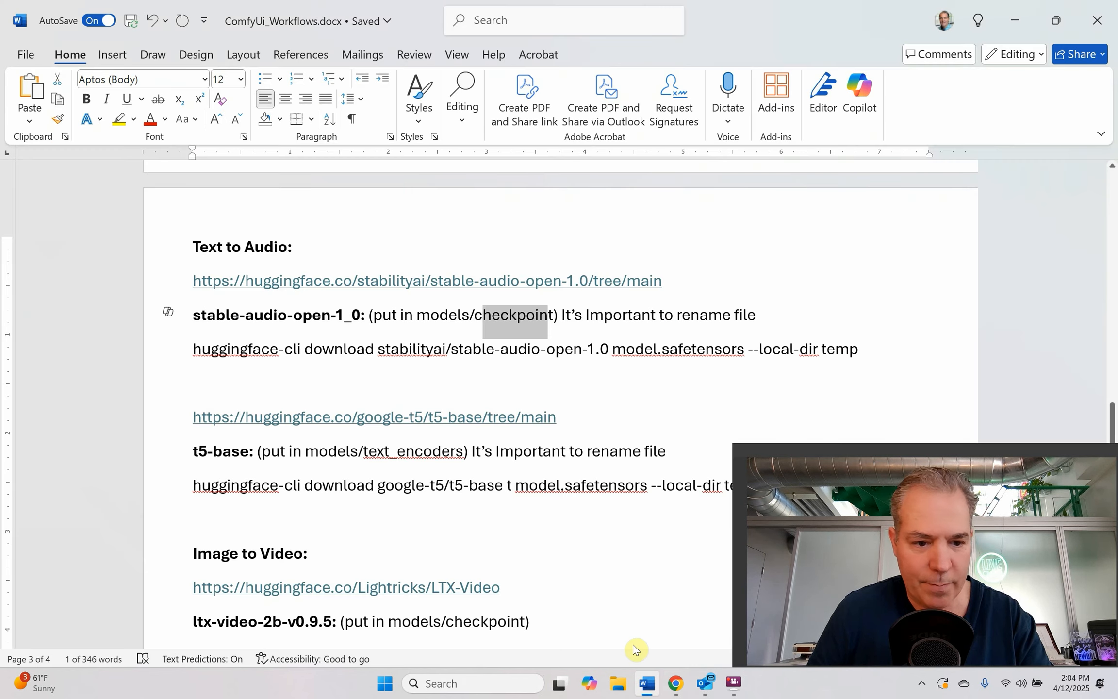
pyautogui.scroll(-4, 435, 398)
pyautogui.scroll(-2, 435, 401)
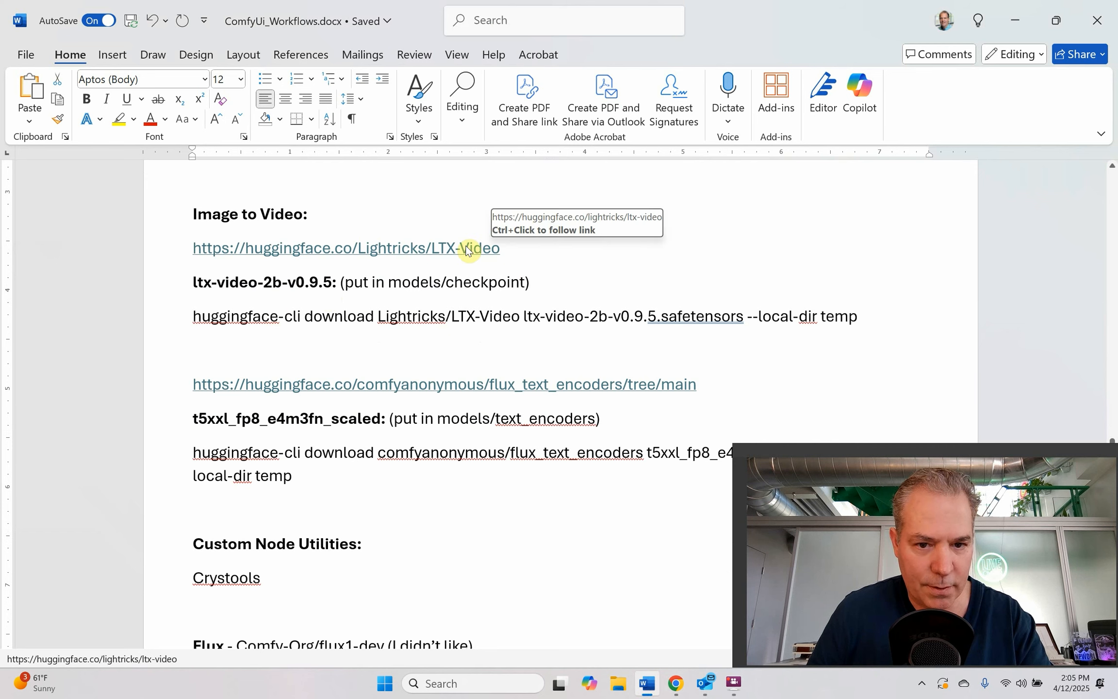
pyautogui.keyDown('ctrl'); pyautogui.click(464, 247); pyautogui.keyUp('ctrl')
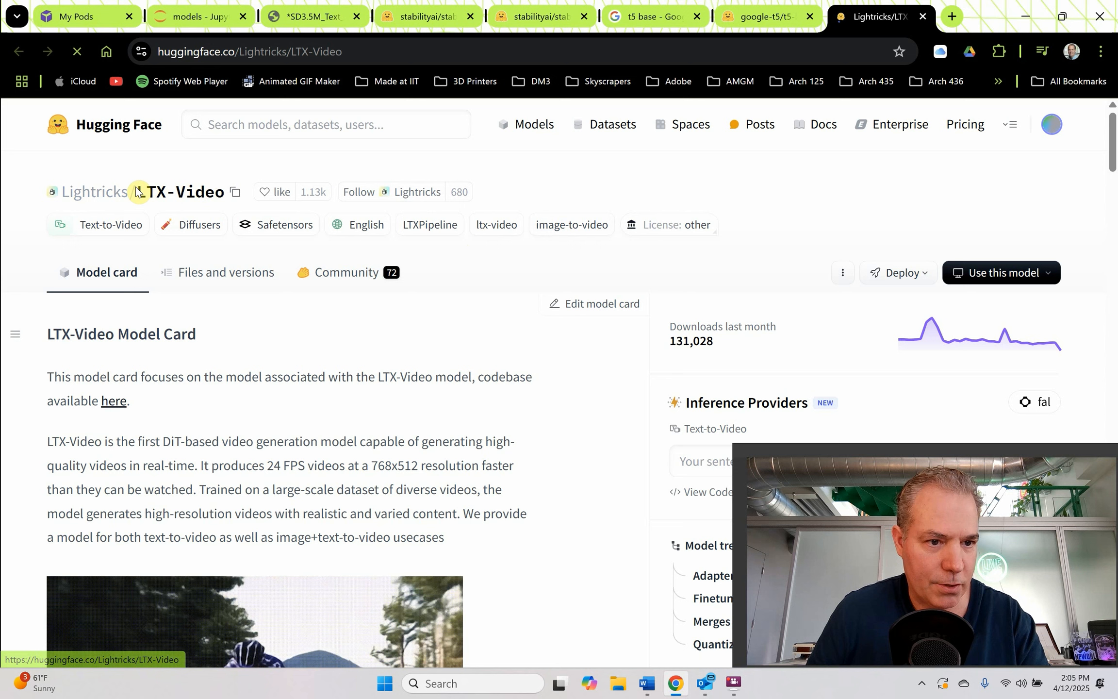
pyautogui.click(235, 192)
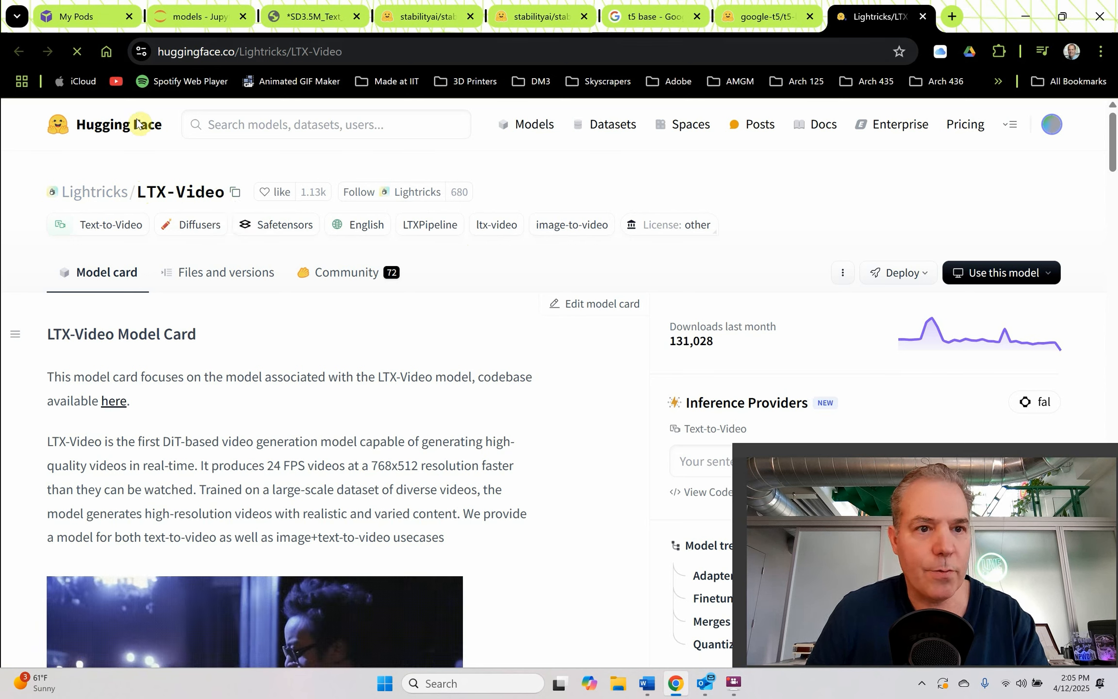
# - Search ComfyUI's external models list for LTX-Video
pyautogui.click(187, 20)
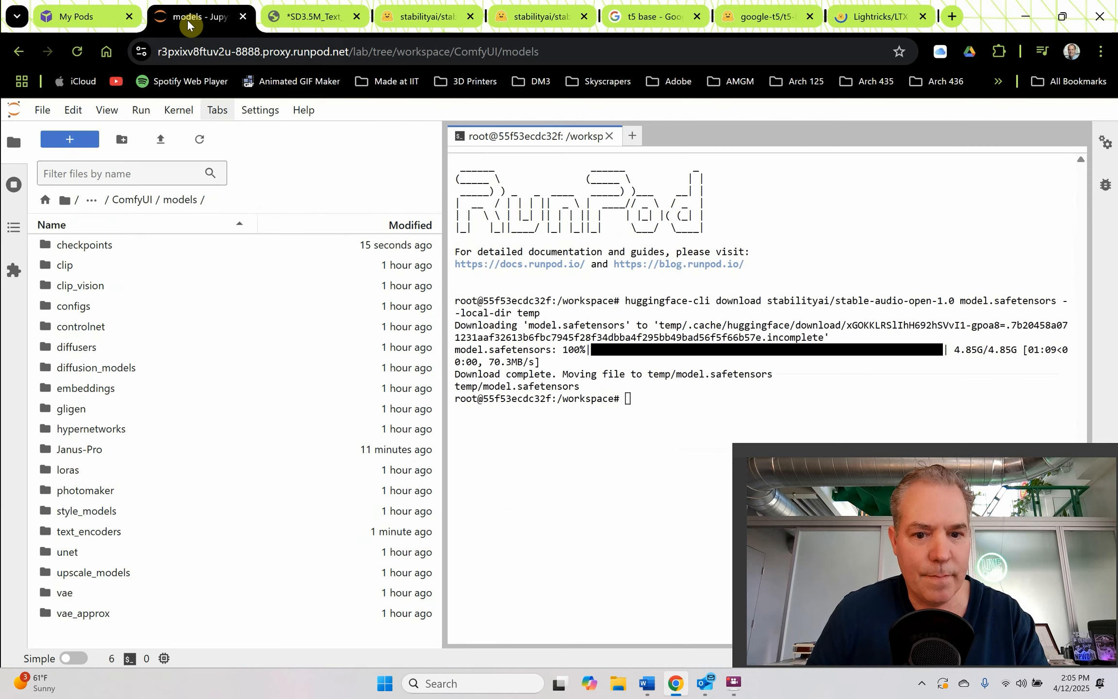
pyautogui.click(311, 17)
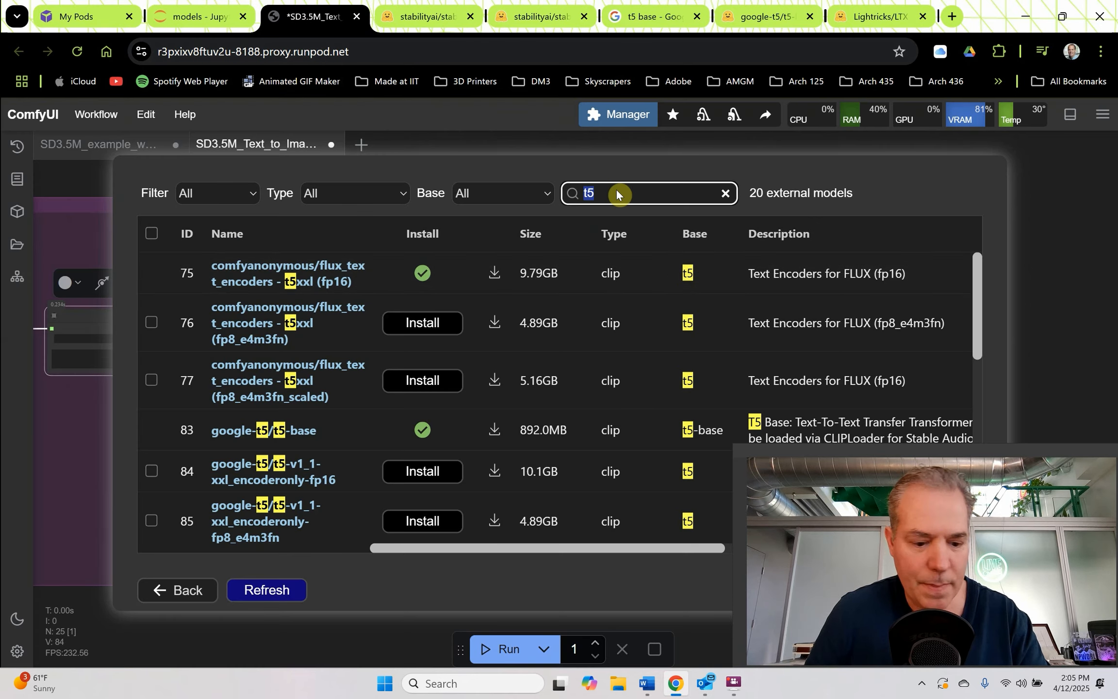
pyautogui.hotkey('ctrl', 'v')
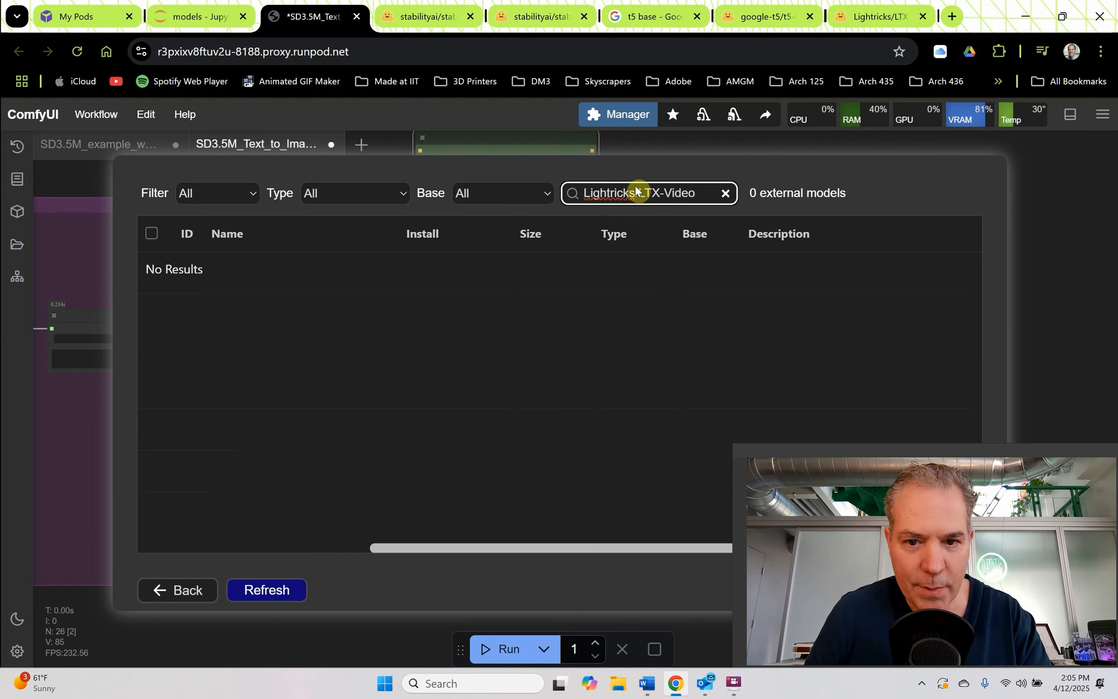
pyautogui.hotkey('ctrl', 'BackSpace')
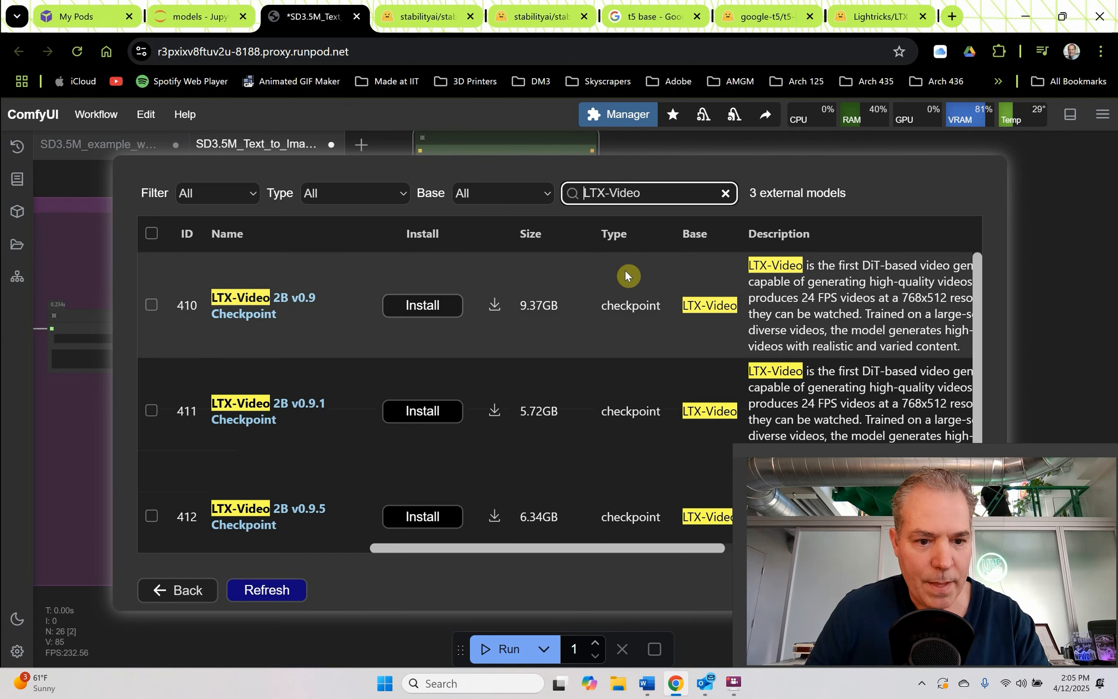
# - Check the safetensors versions in LTX-Video's Hugging Face file list, and install the LTX-Video 2B v0.9 checkpoint in ComfyUI
pyautogui.click(878, 21)
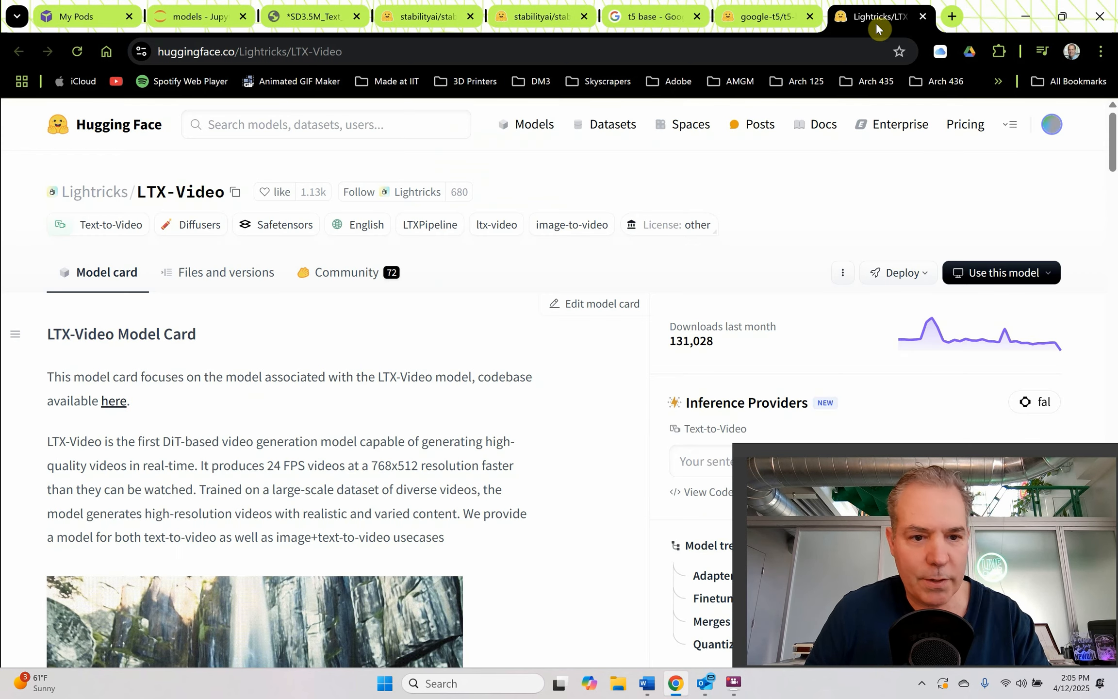
pyautogui.click(234, 275)
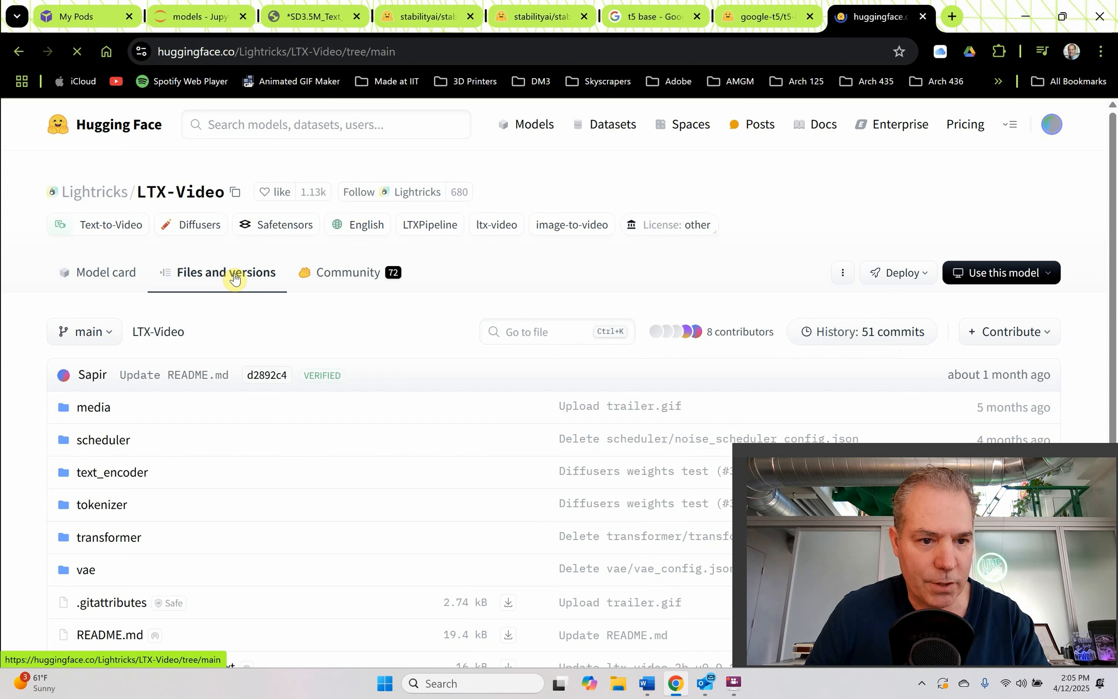
pyautogui.scroll(-5, 305, 324)
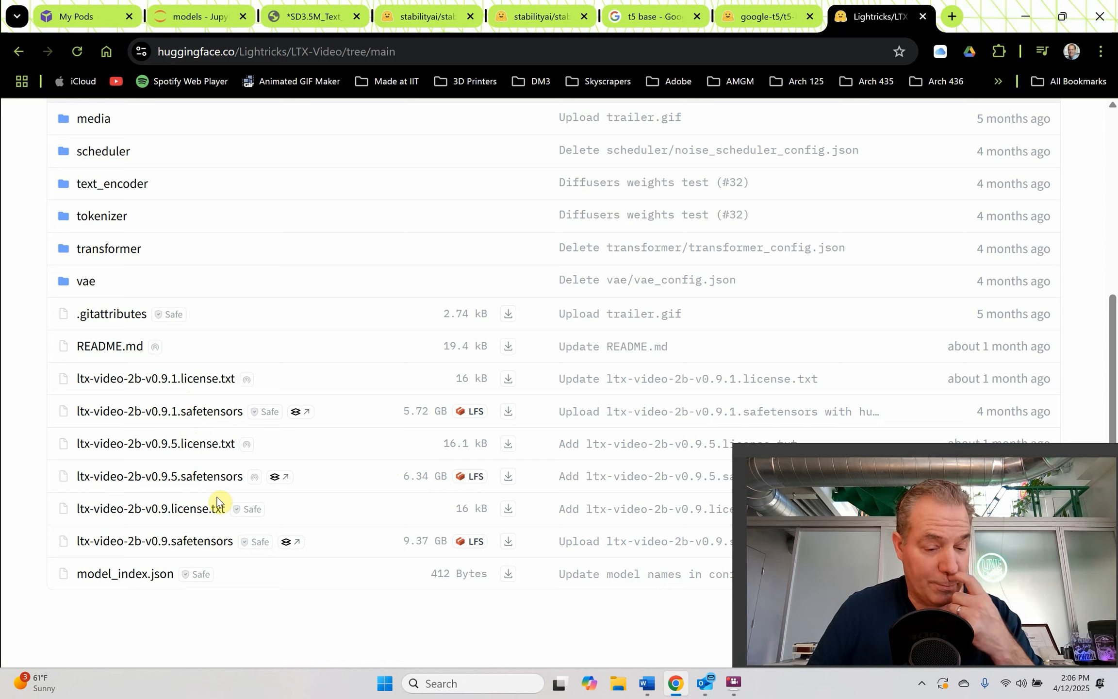
pyautogui.click(311, 16)
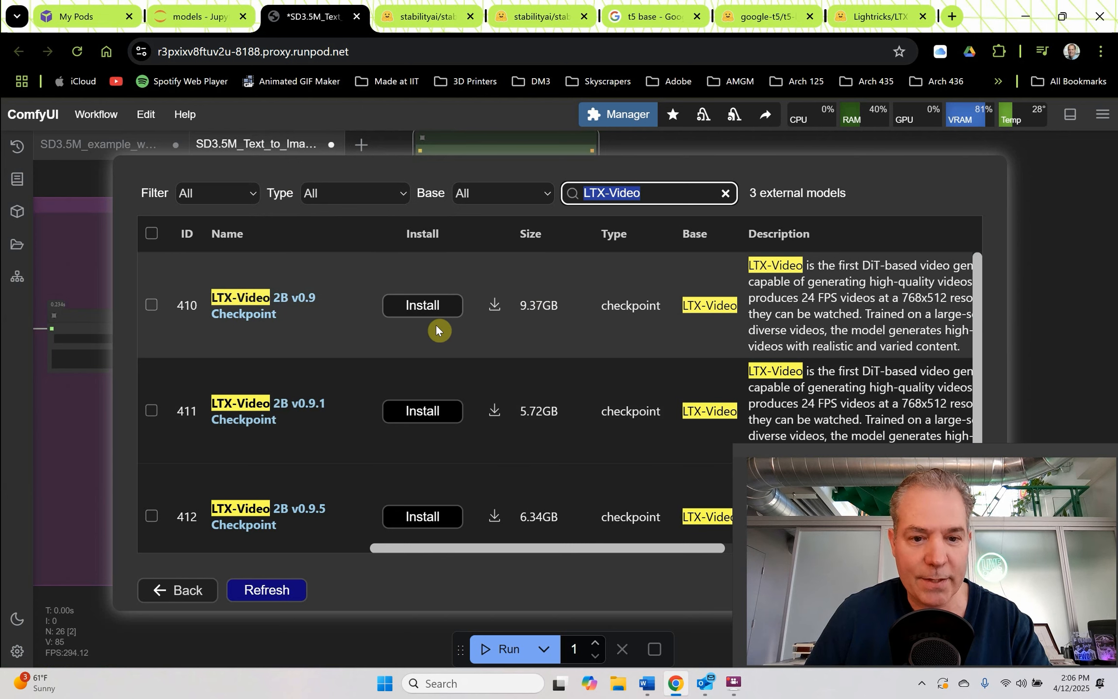
pyautogui.click(422, 310)
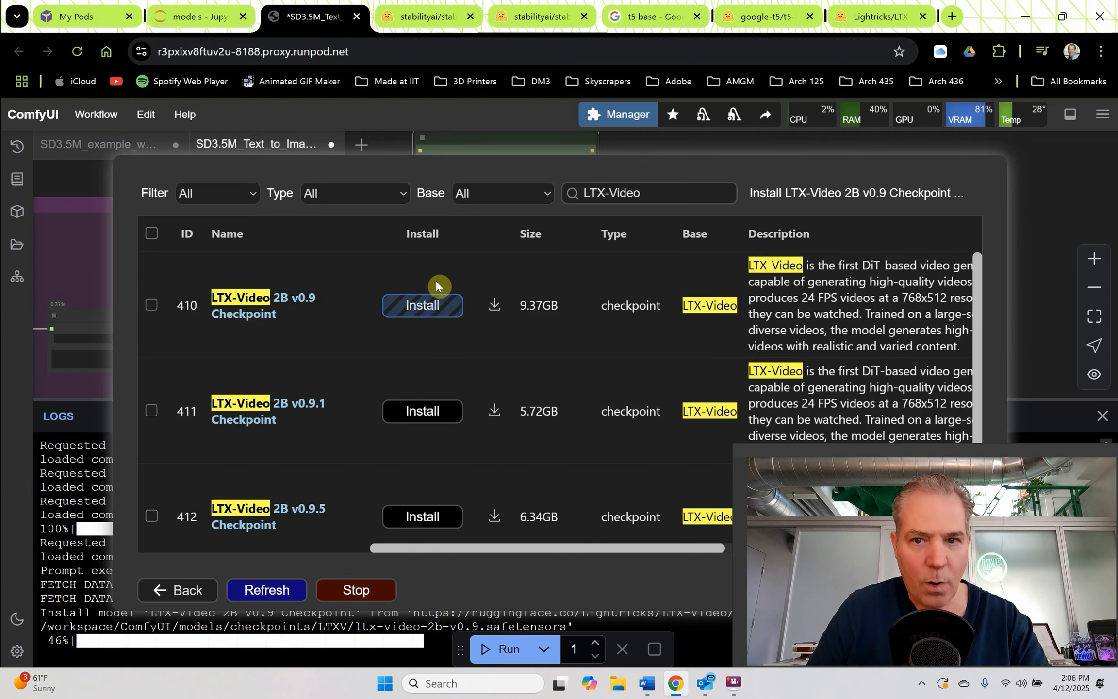
# - Review the Image to Video models' destination folders in the Word notes and open the linked flux_text_encoders file list
pyautogui.click(647, 683)
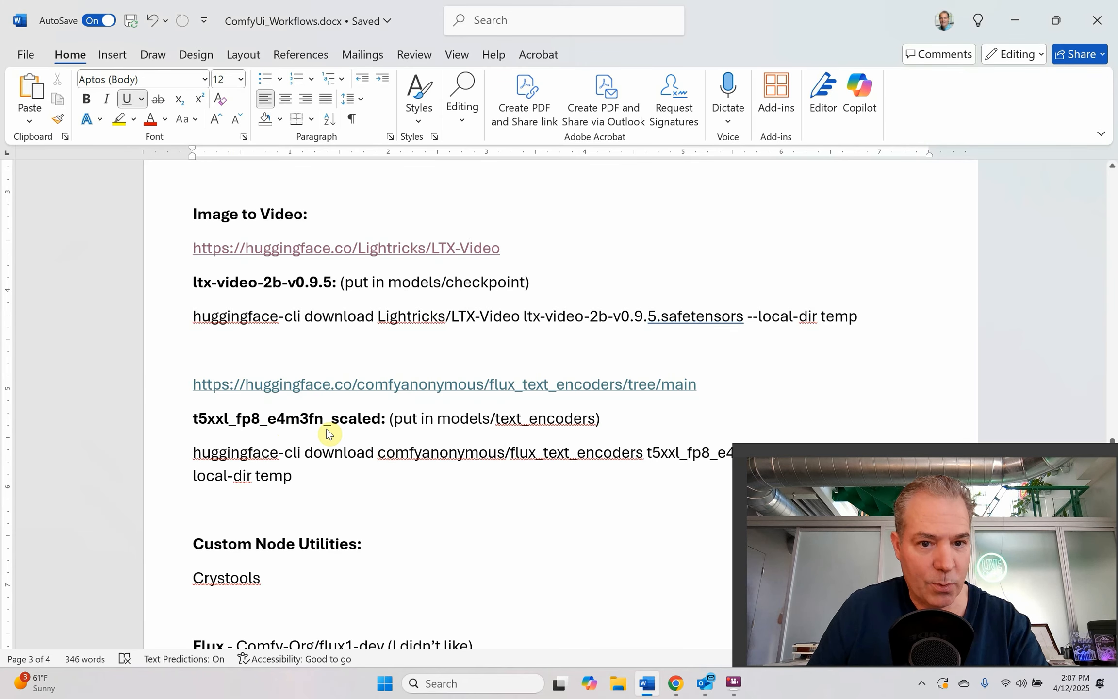
pyautogui.moveTo(523, 282); pyautogui.dragTo(443, 282)
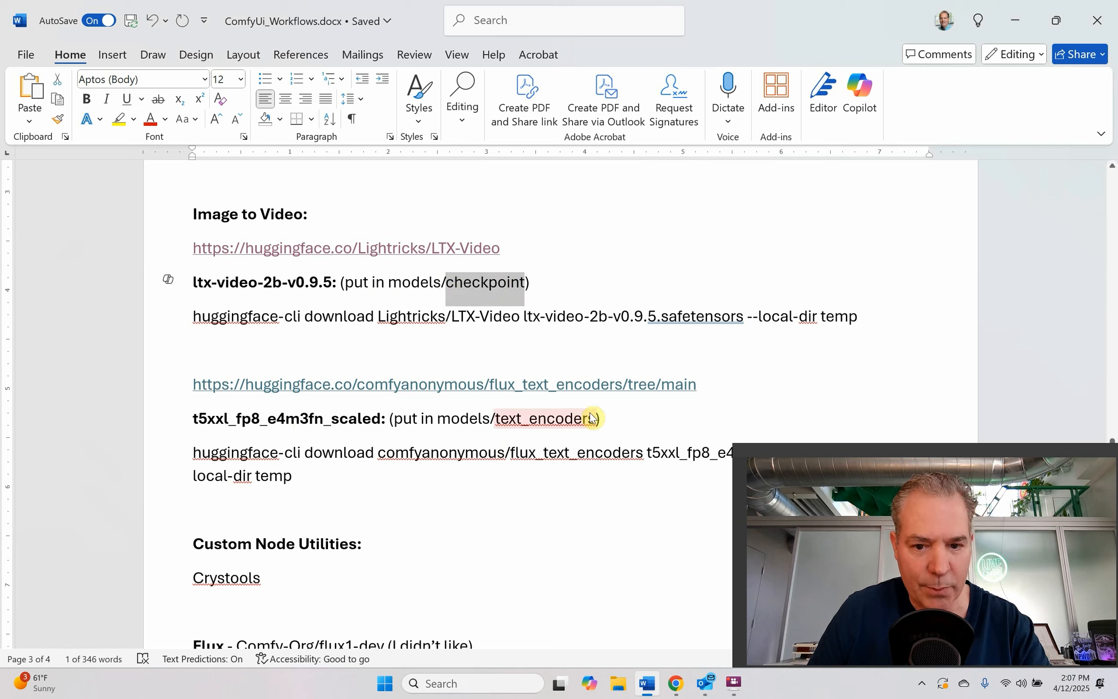
pyautogui.moveTo(590, 418); pyautogui.dragTo(494, 418)
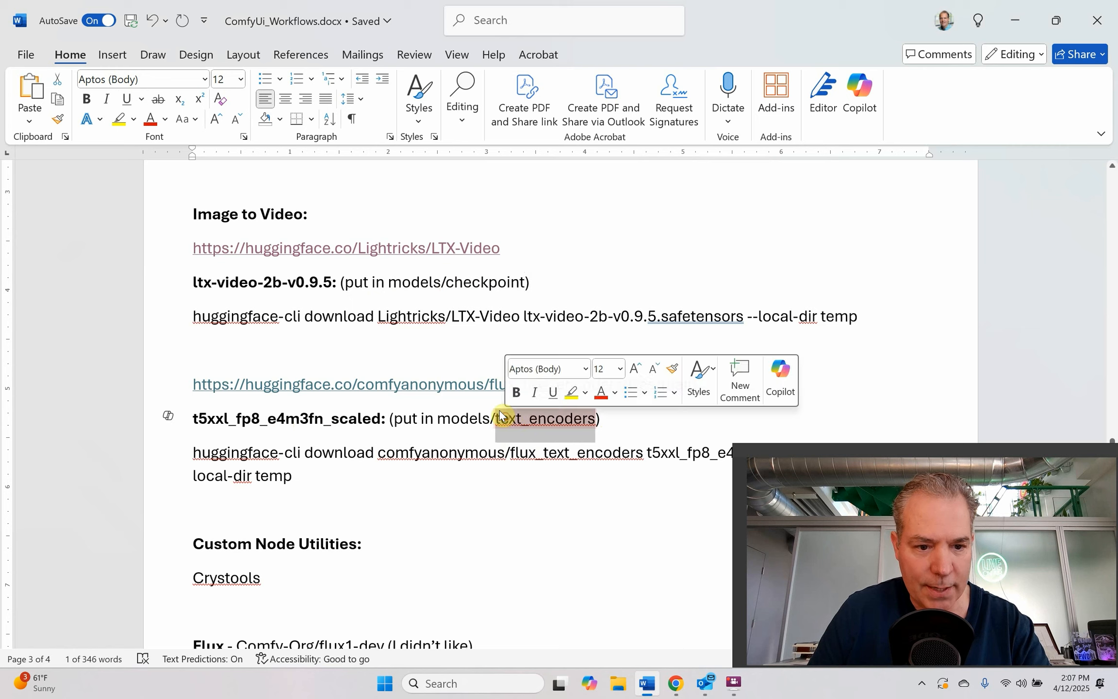
pyautogui.click(621, 418)
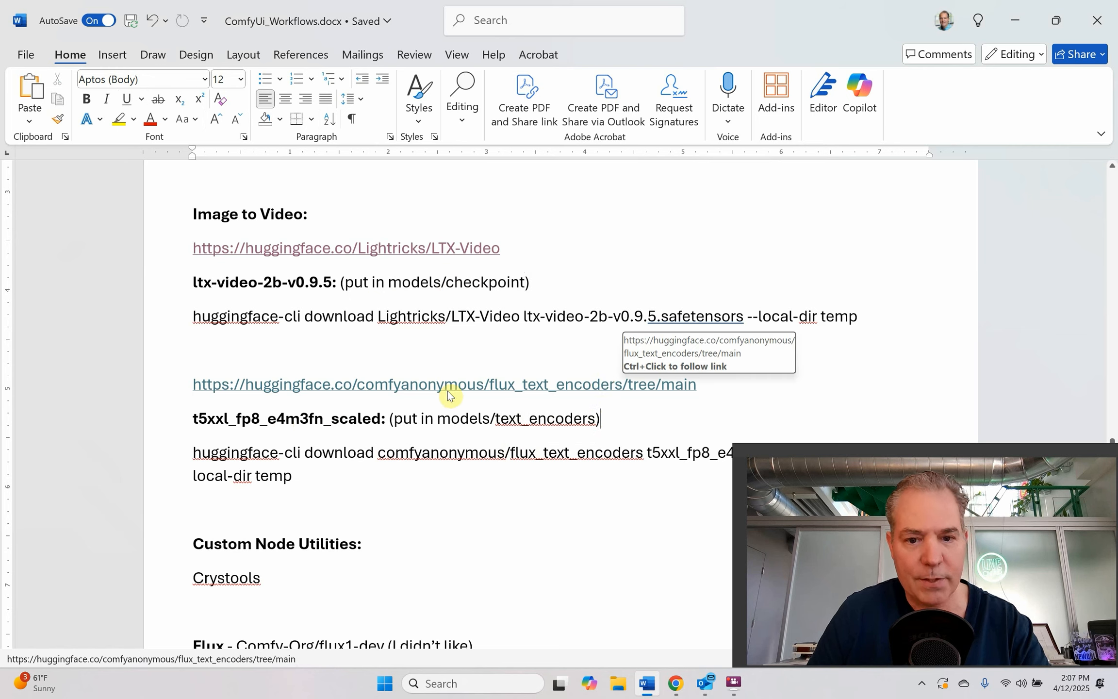
pyautogui.keyDown('ctrl'); pyautogui.click(505, 387); pyautogui.keyUp('ctrl')
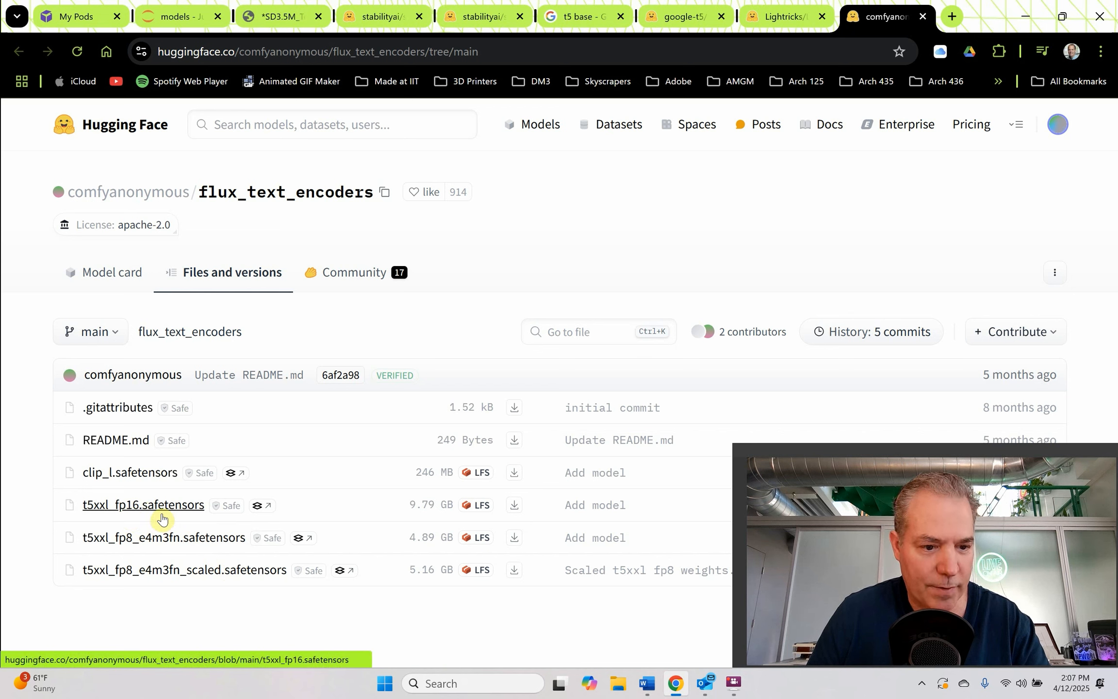
# - Return to the ComfyUI workflow, reposition the empty green CLIP Text Encode node, and add a Load Checkpoint node to its left
pyautogui.click(282, 16)
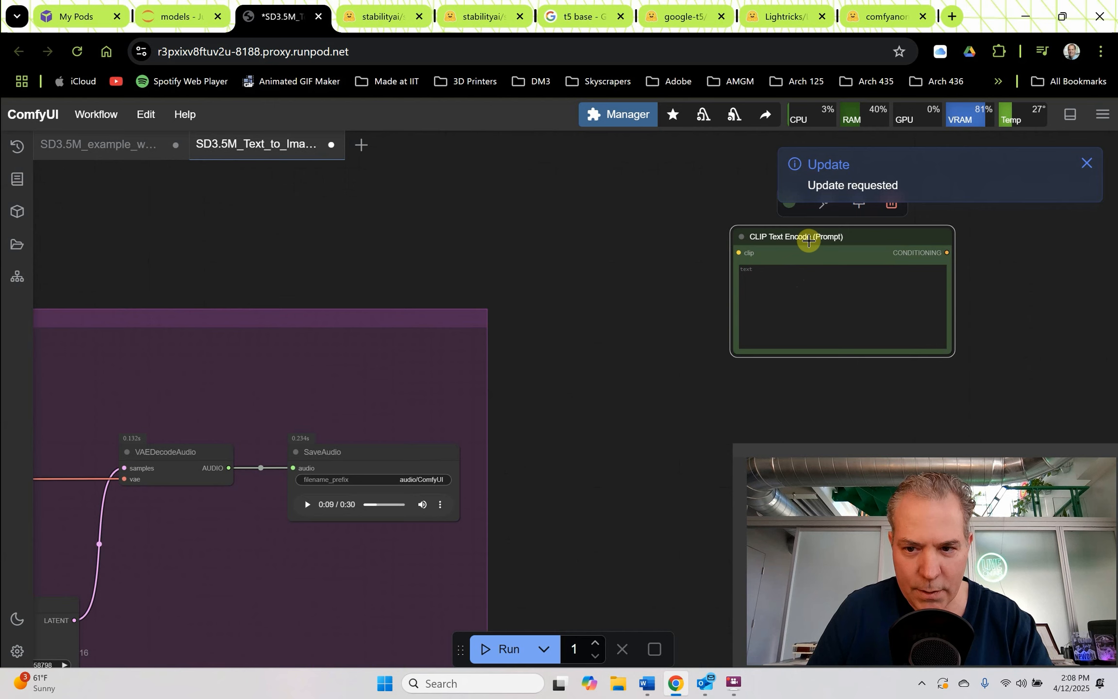
pyautogui.moveTo(809, 241); pyautogui.dragTo(870, 281)
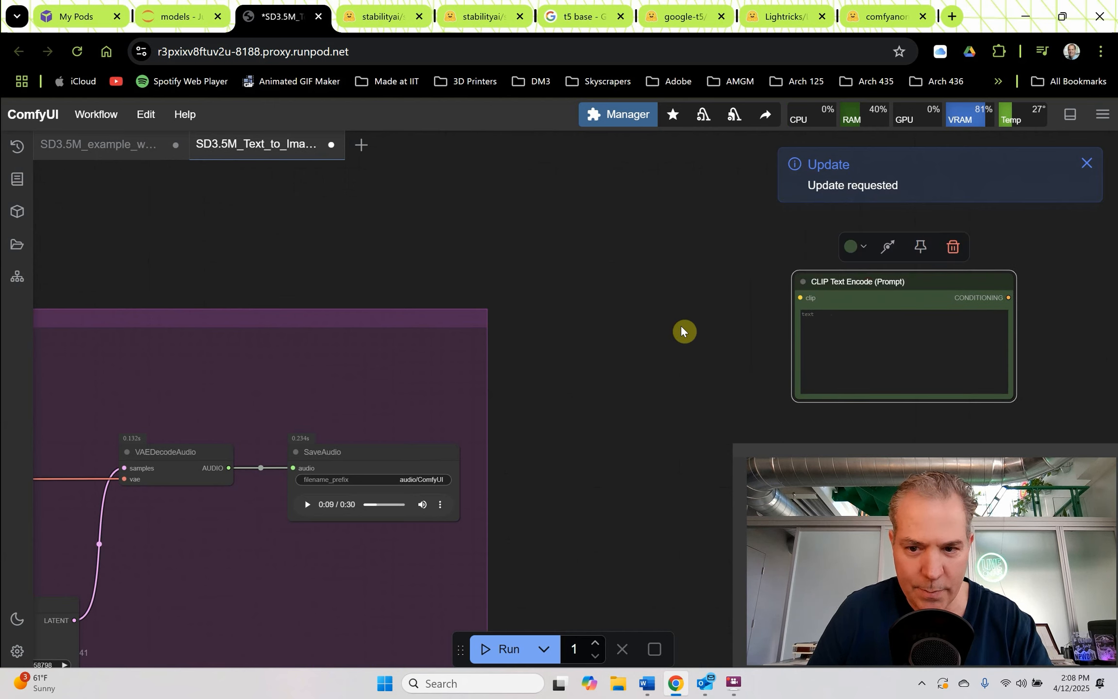
pyautogui.doubleClick(641, 336)
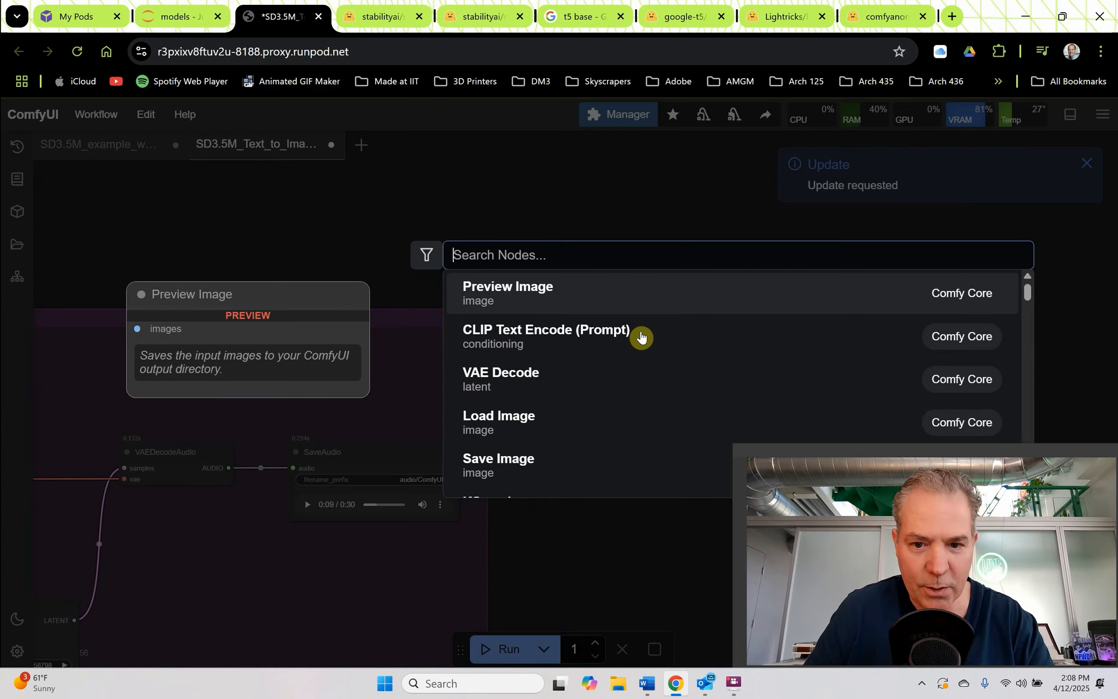
pyautogui.write('load')
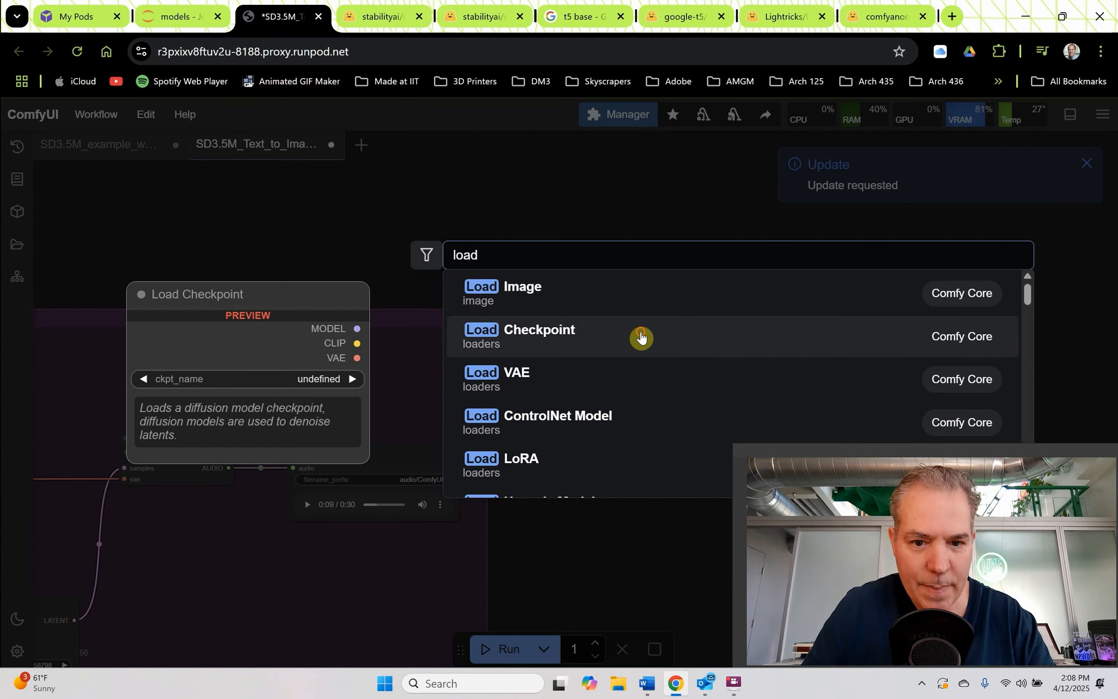
pyautogui.click(640, 336)
pyautogui.moveTo(743, 332); pyautogui.dragTo(666, 312)
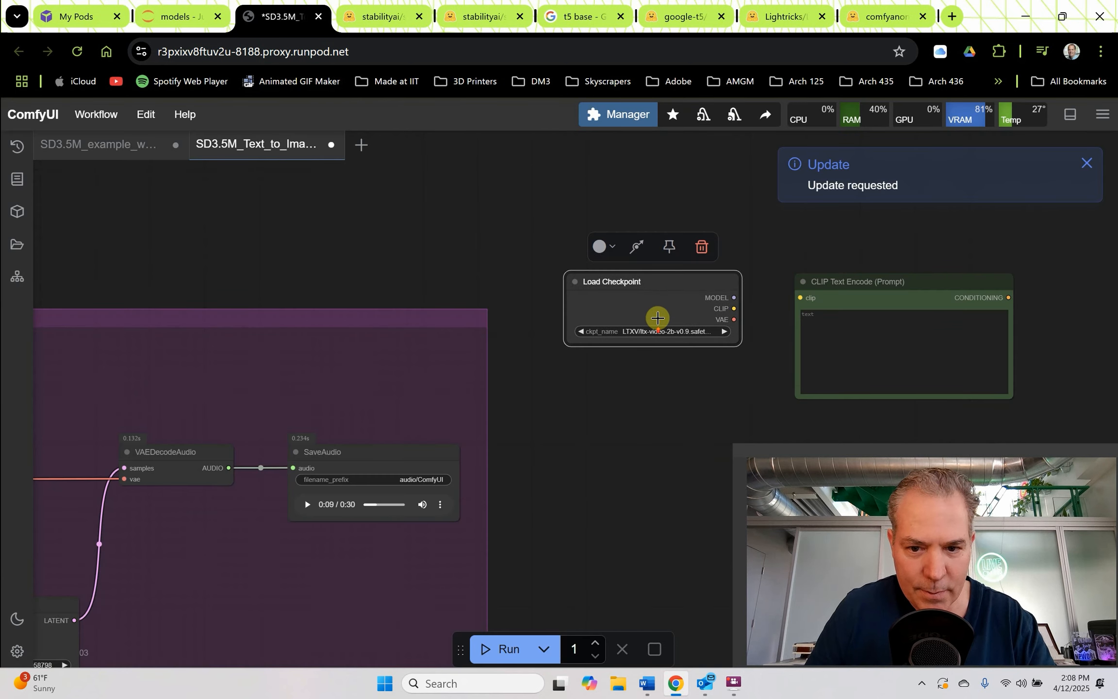
# - Enlarge the Load Checkpoint node to fit the full checkpoint name and shift it toward the Text to Sound group
pyautogui.scroll(5, 655, 320)
pyautogui.scroll(2, 653, 338)
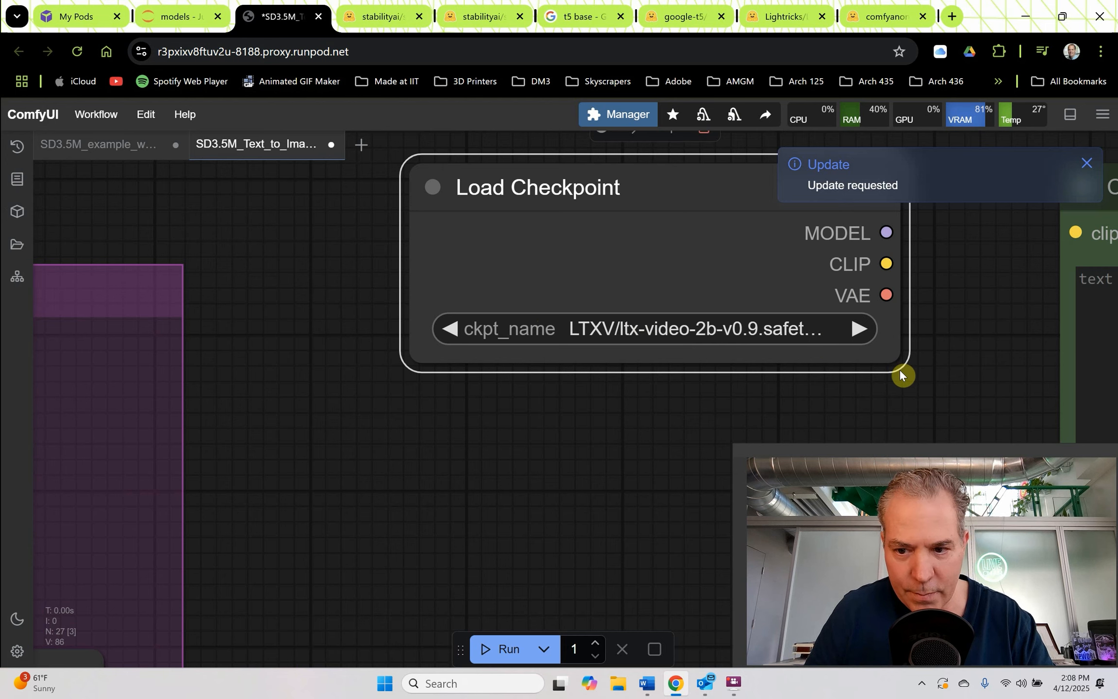
pyautogui.moveTo(900, 373); pyautogui.dragTo(1048, 422)
pyautogui.moveTo(639, 204); pyautogui.dragTo(483, 214)
# - Add a Load CLIP node and place it directly below the Load Checkpoint node
pyautogui.scroll(-5, 483, 214)
pyautogui.moveTo(617, 429); pyautogui.dragTo(554, 314)
pyautogui.doubleClick(546, 327)
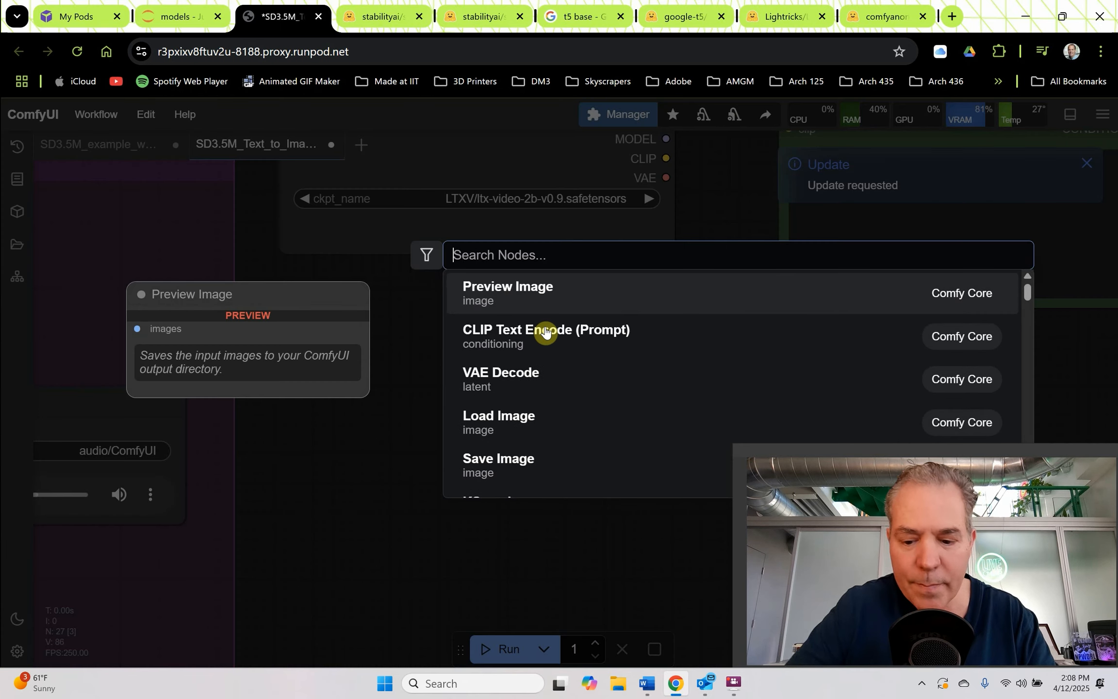
pyautogui.write('load cli')
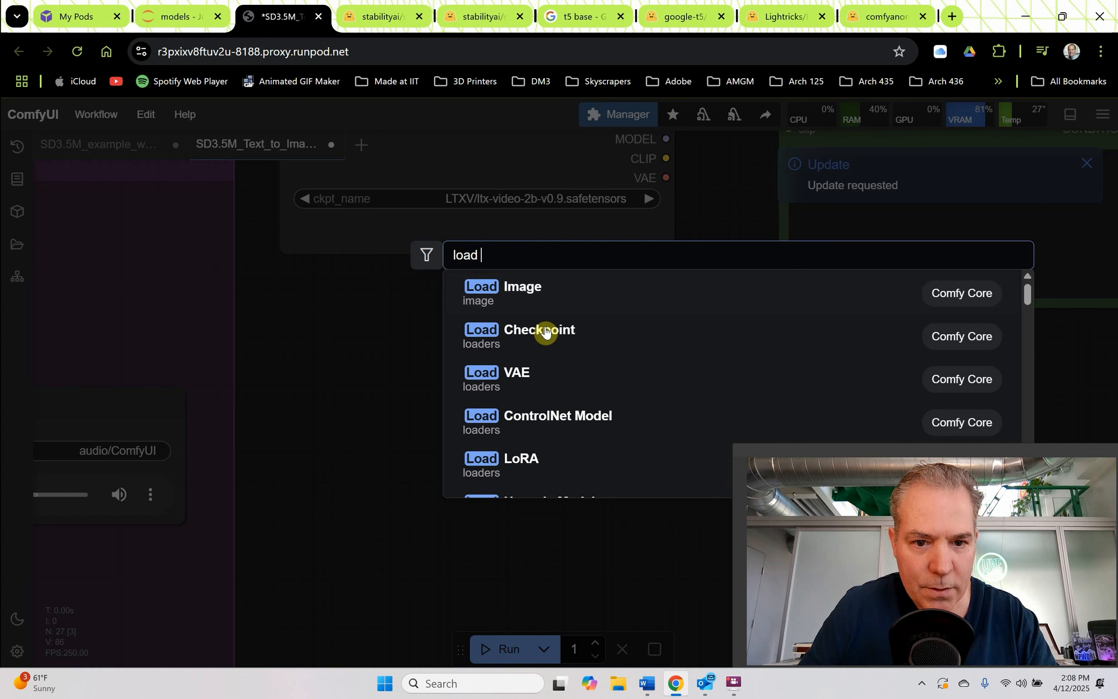
pyautogui.write('p')
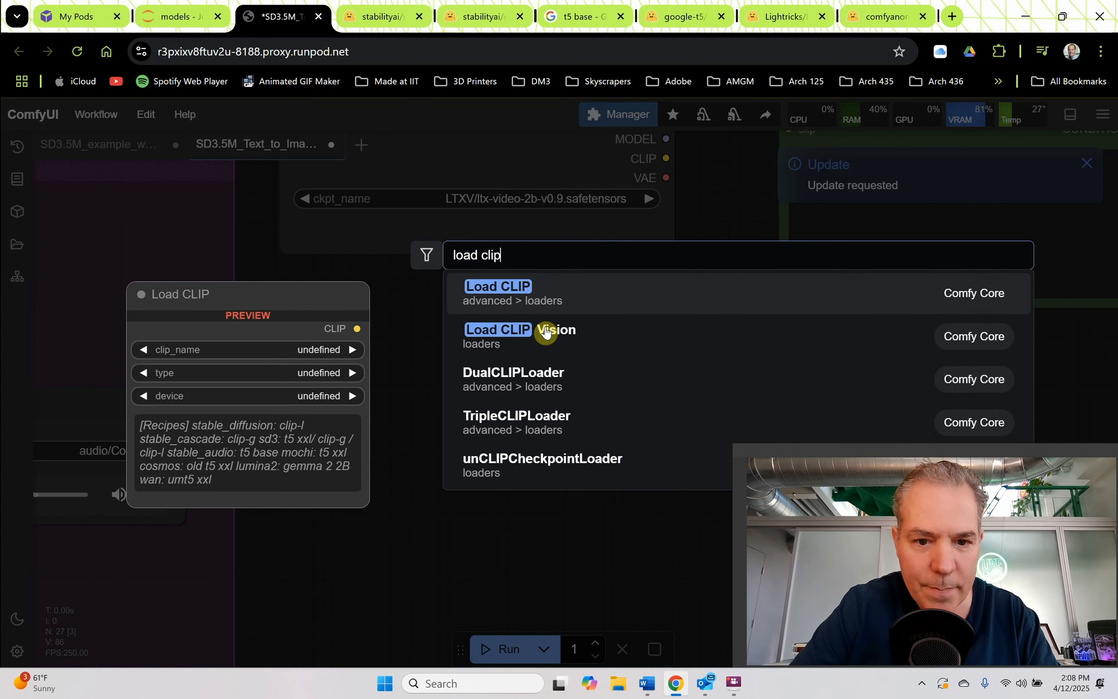
pyautogui.press('Return')
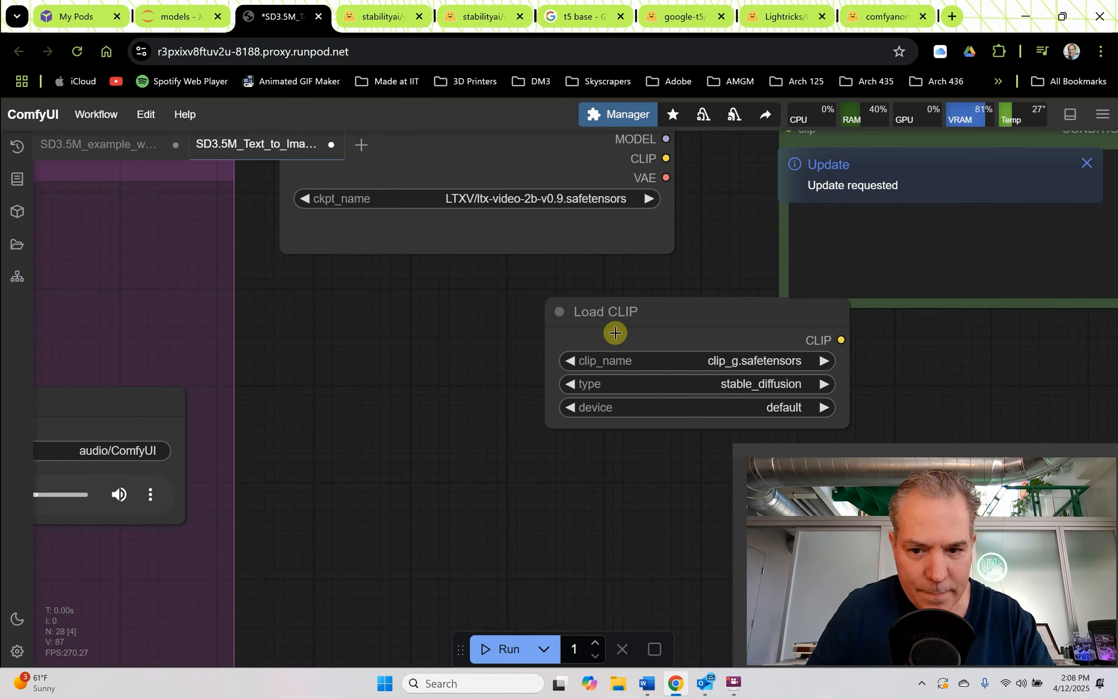
pyautogui.moveTo(615, 332); pyautogui.dragTo(490, 322)
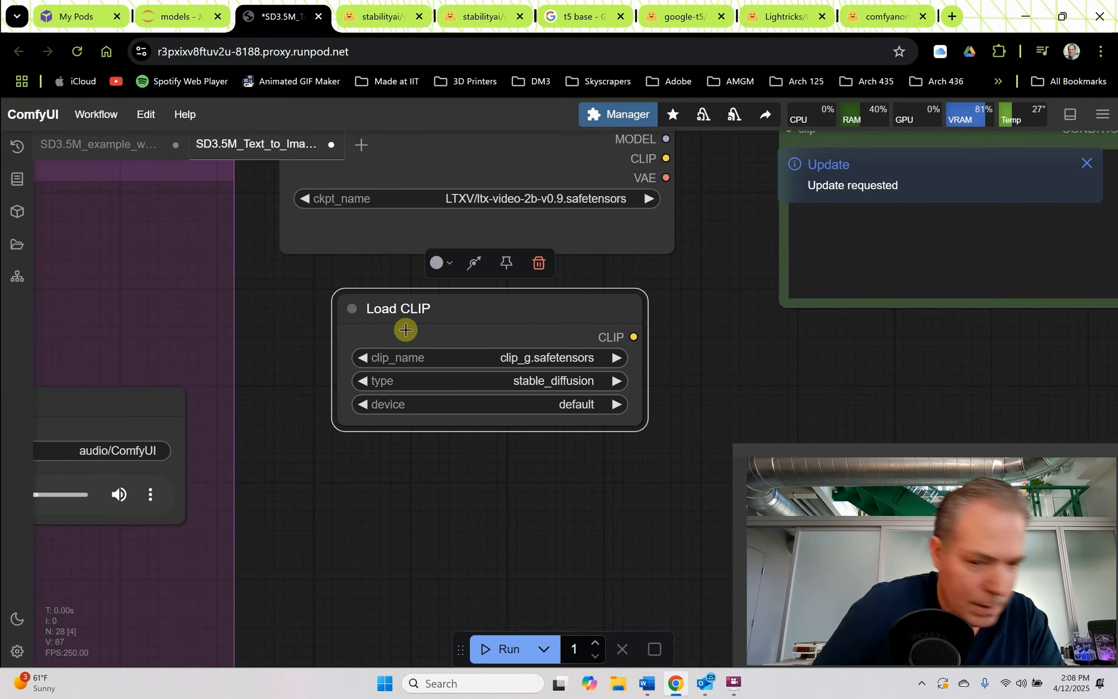
# - Set the Load CLIP node's clip_name to t5/t5xxl_fp16.safetensors
pyautogui.click(580, 407)
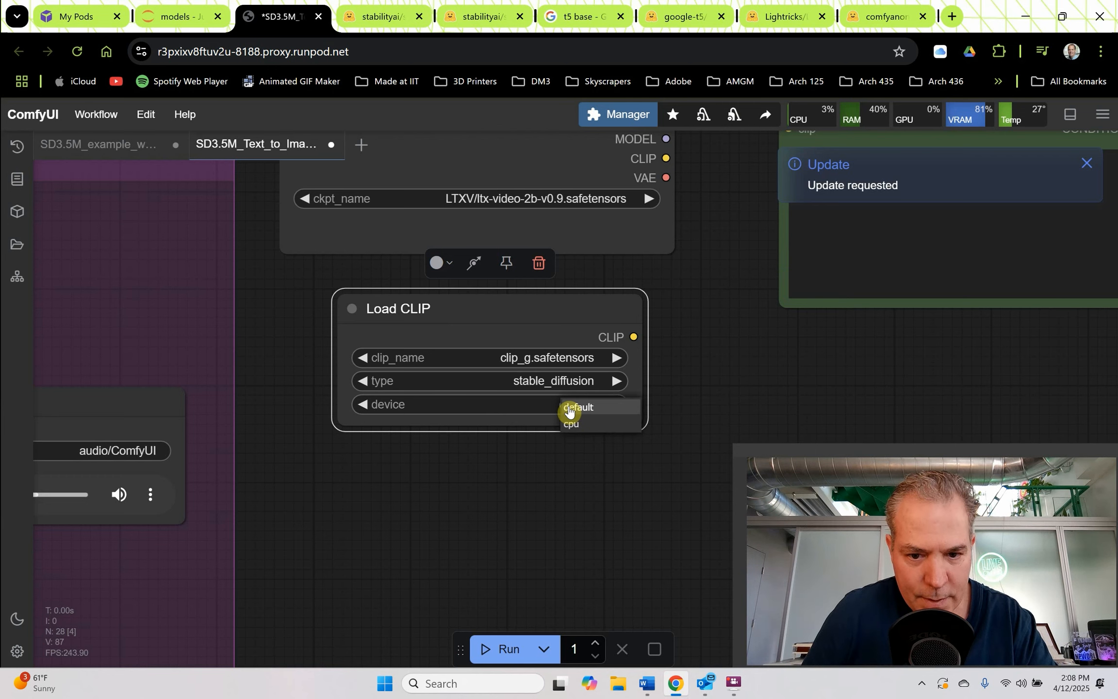
pyautogui.click(500, 461)
pyautogui.scroll(2, 529, 383)
pyautogui.scroll(1, 534, 373)
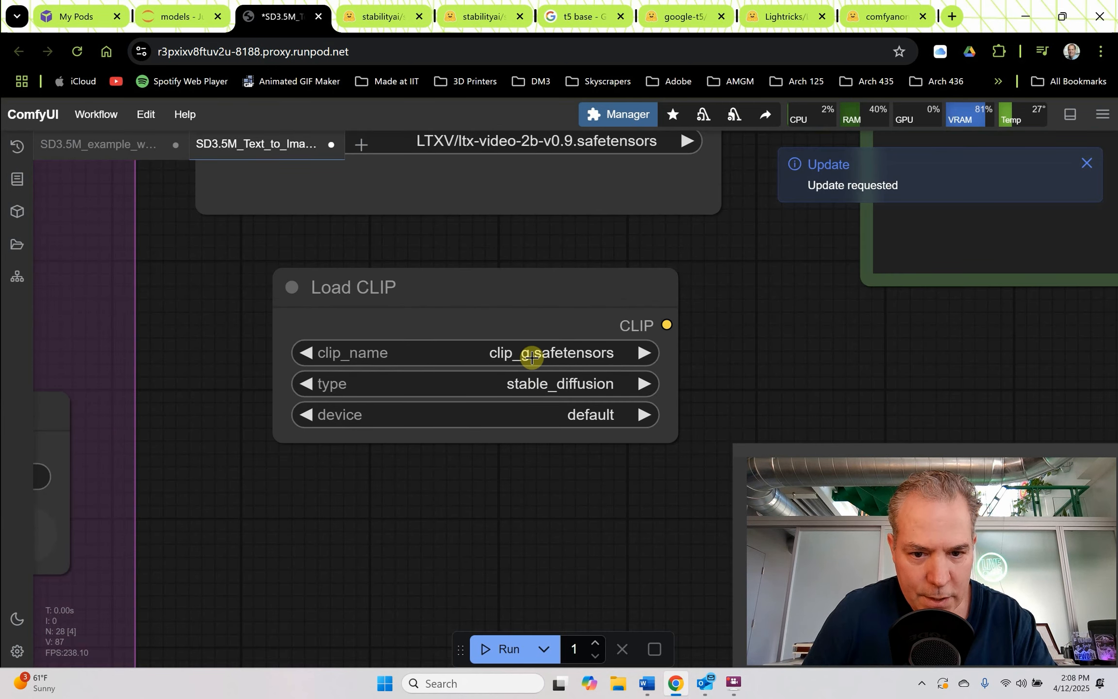
pyautogui.click(533, 357)
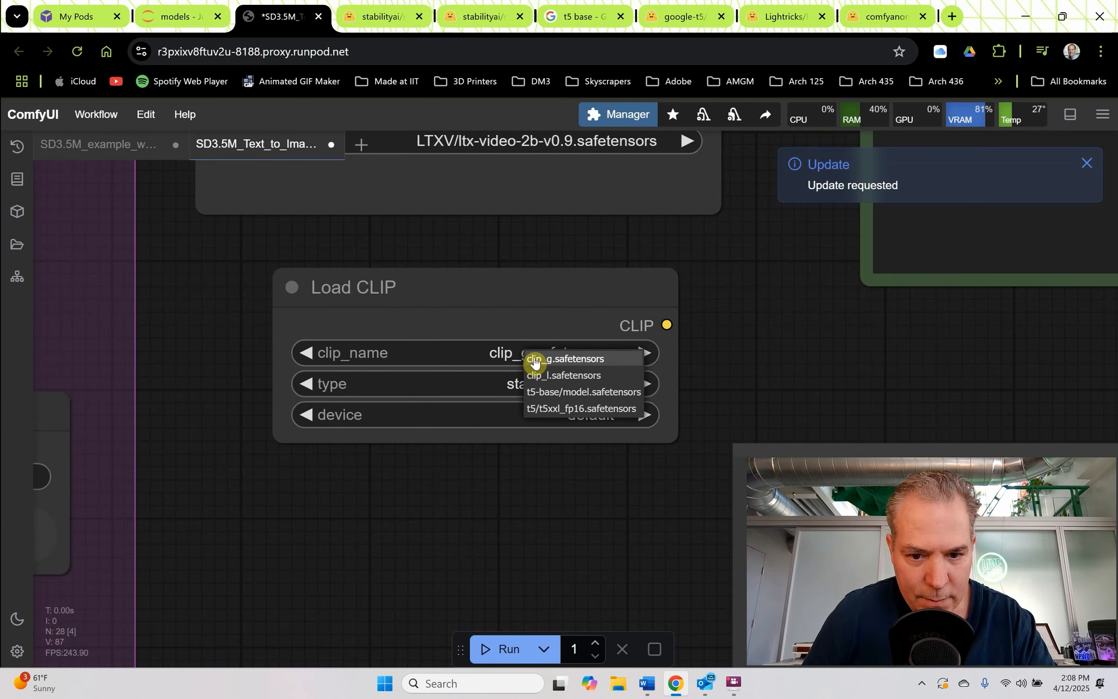
pyautogui.click(540, 410)
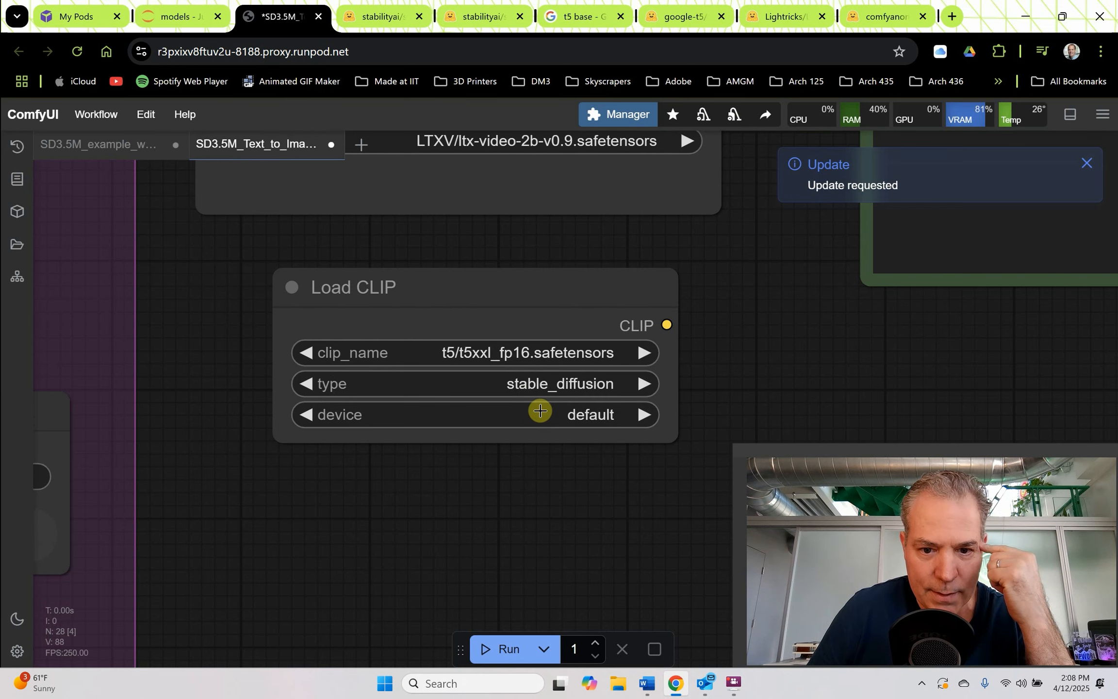
# - Compare the t5xxl files in the flux_text_encoders list on Hugging Face, and set the Load CLIP node's type to ltxv
pyautogui.click(863, 23)
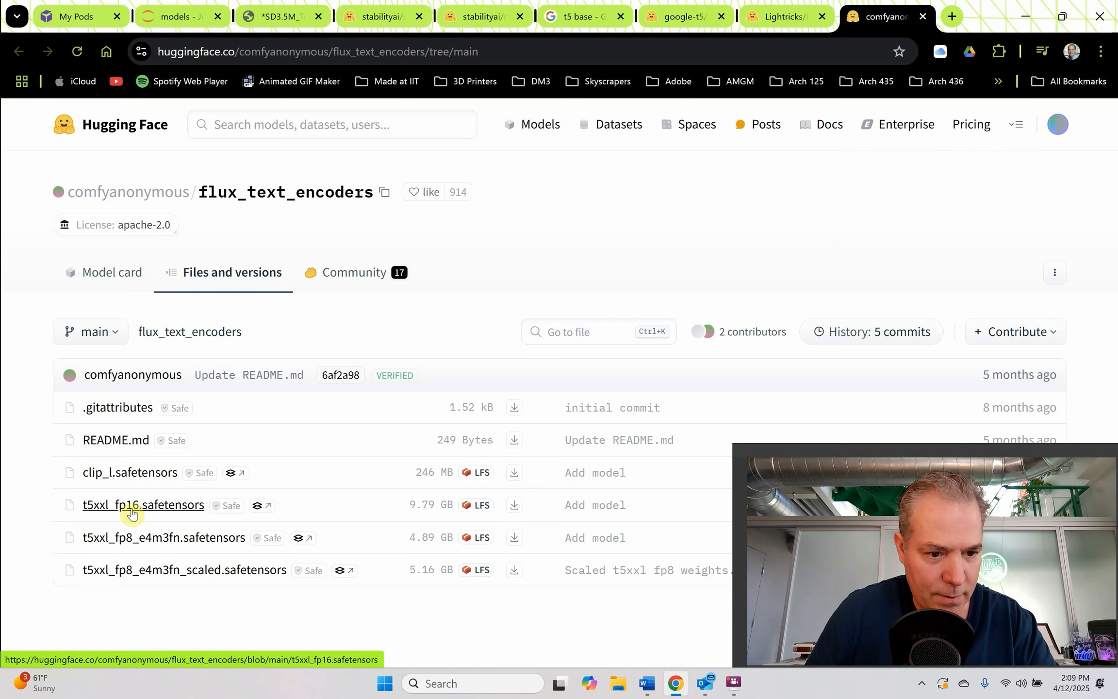
pyautogui.click(280, 20)
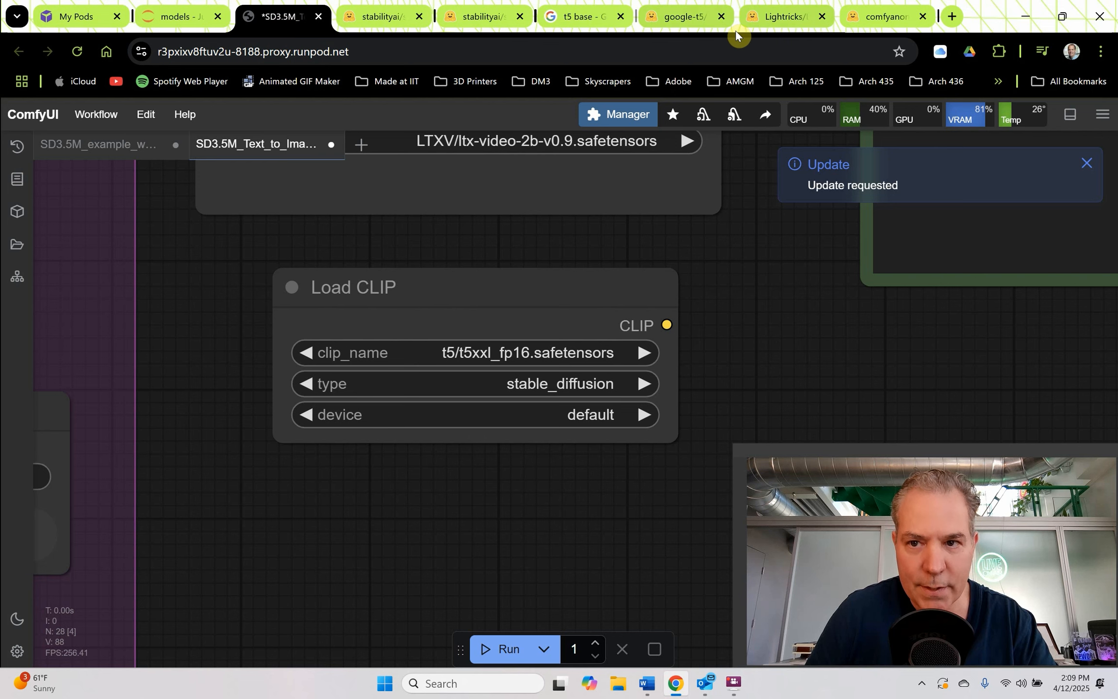
pyautogui.click(864, 18)
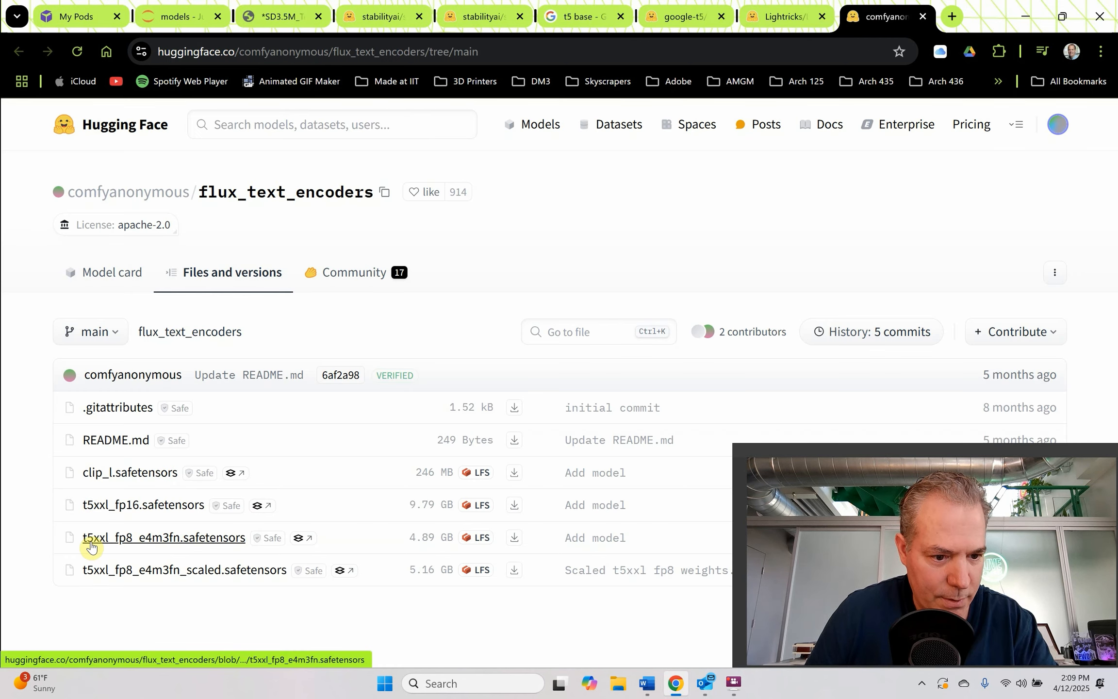
pyautogui.click(277, 16)
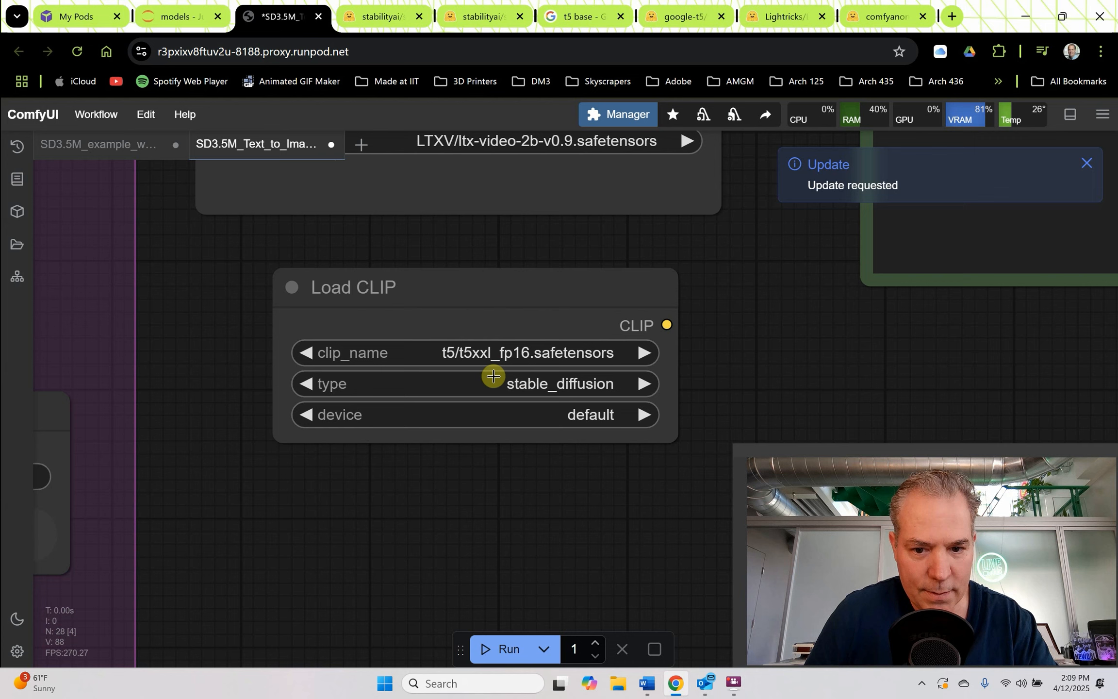
pyautogui.click(576, 390)
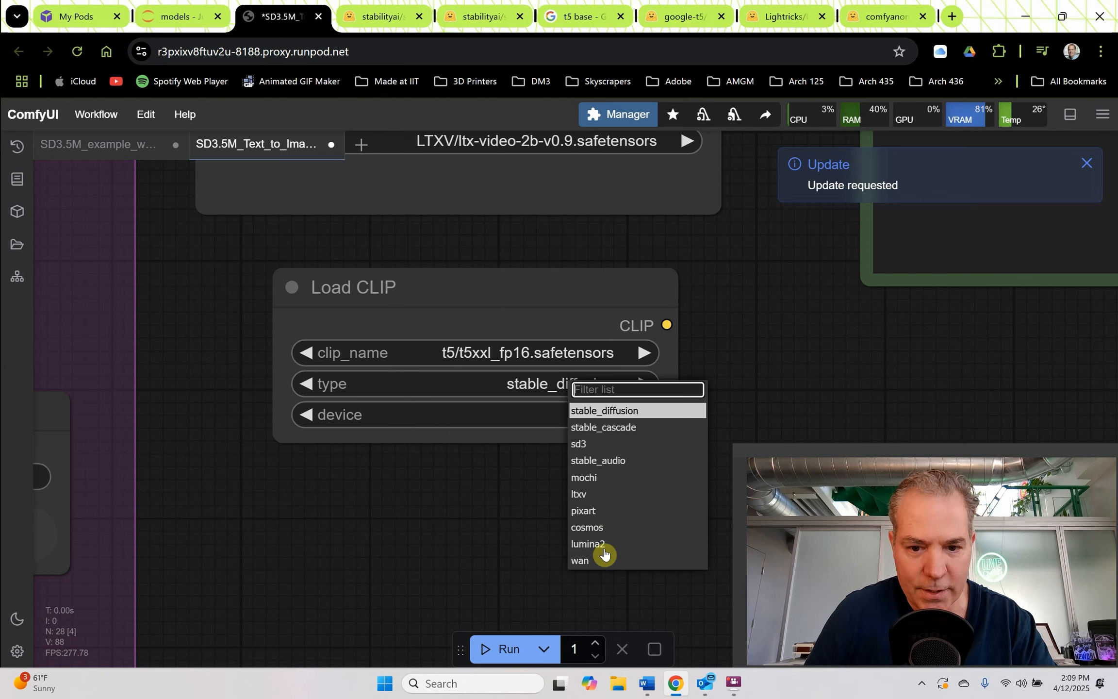
pyautogui.click(574, 496)
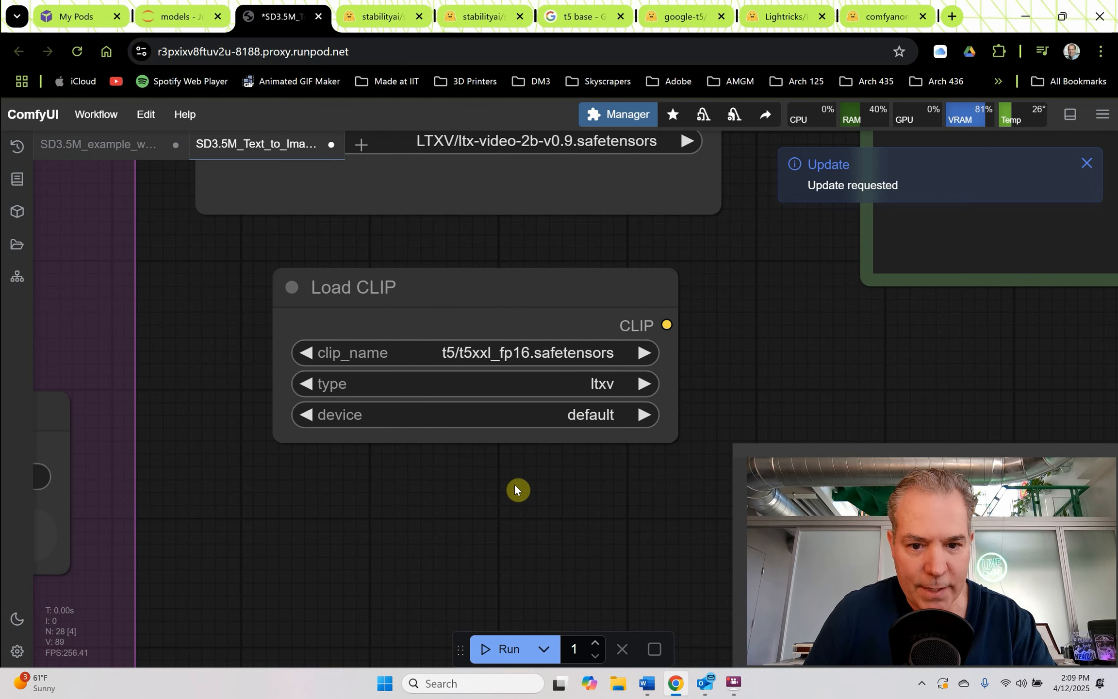
# - Move the green CLIP Text Encode node slightly lower, level with the gap between the Load Checkpoint and Load CLIP nodes
pyautogui.moveTo(541, 490); pyautogui.dragTo(414, 506)
pyautogui.scroll(-5, 387, 477)
pyautogui.moveTo(551, 363); pyautogui.dragTo(514, 398)
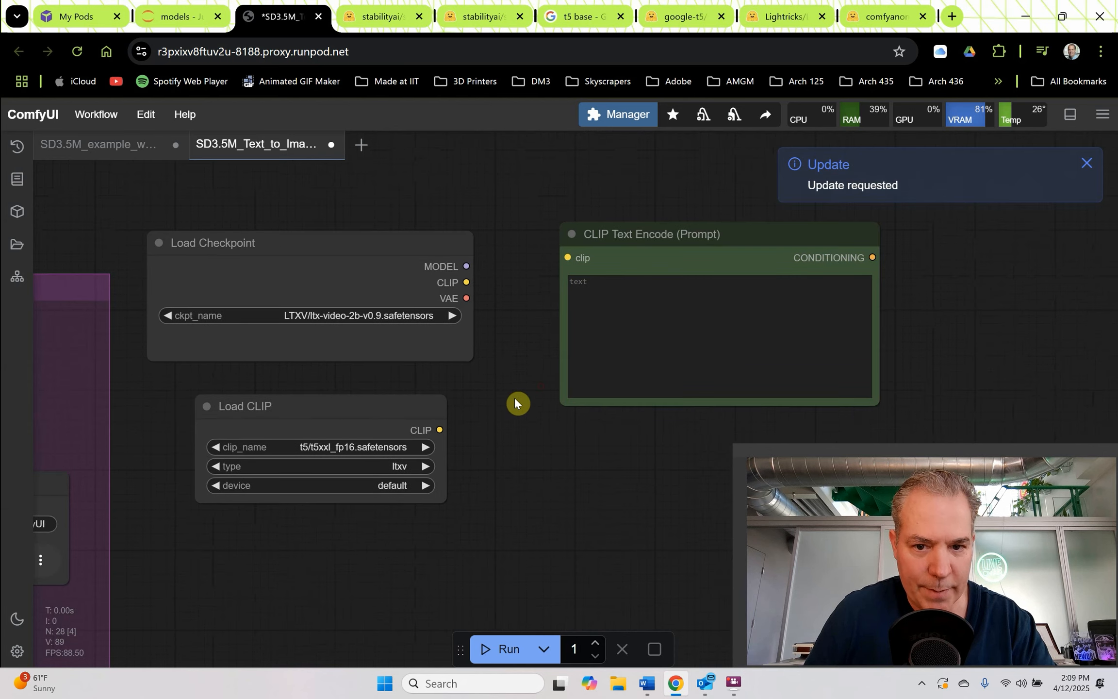
pyautogui.moveTo(606, 253); pyautogui.dragTo(599, 319)
pyautogui.scroll(-4, 524, 343)
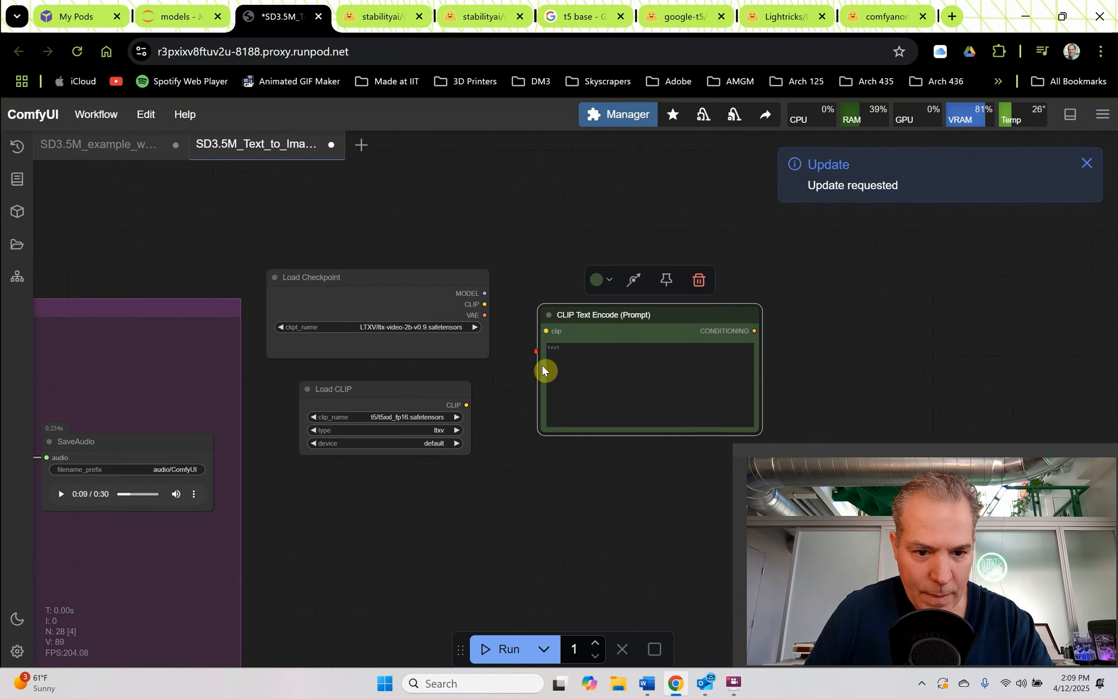
pyautogui.moveTo(511, 447); pyautogui.dragTo(495, 454)
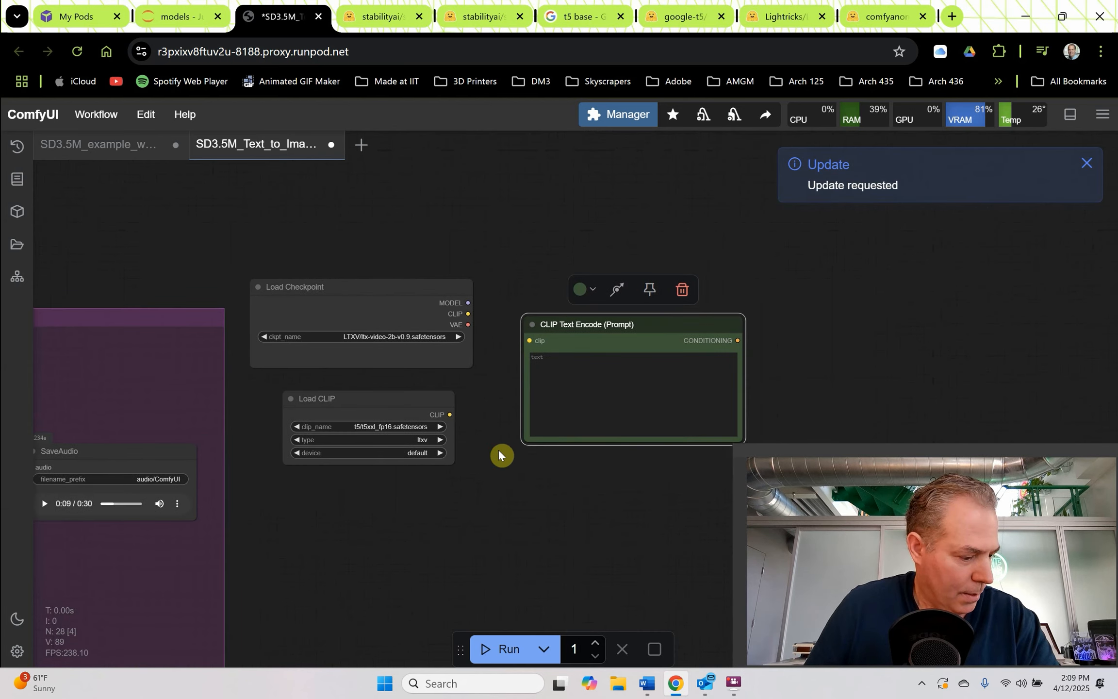
# - Add a SamplerCustom node to the right of the green CLIP Text Encode node
pyautogui.scroll(3, 905, 312)
pyautogui.doubleClick(905, 312)
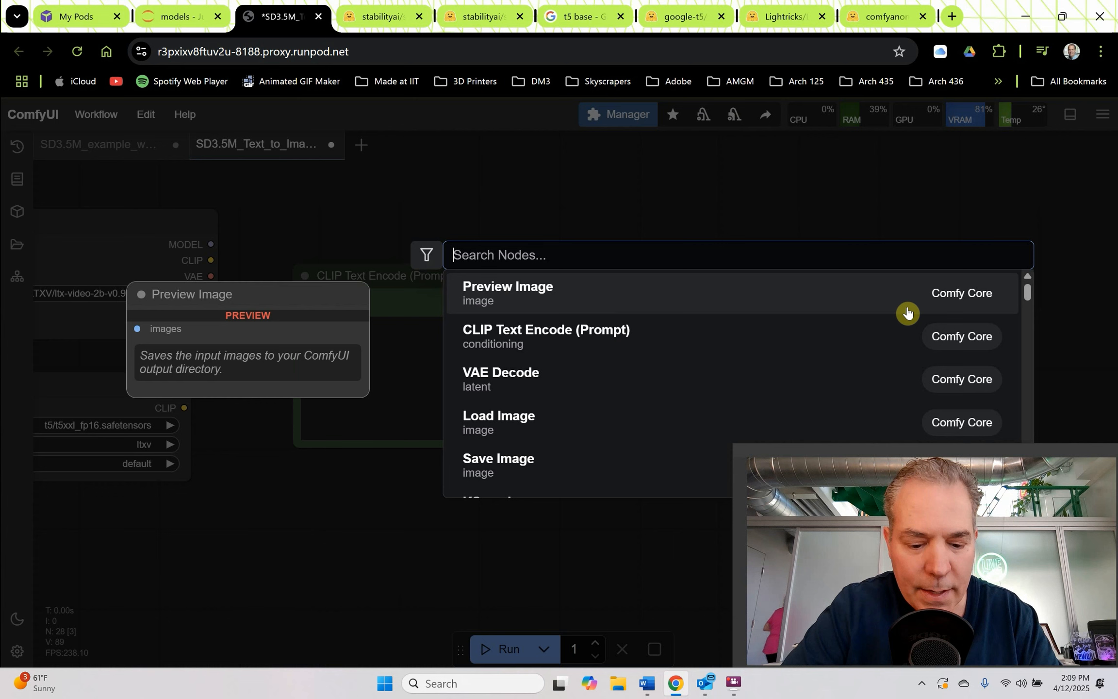
pyautogui.write('k smapler')
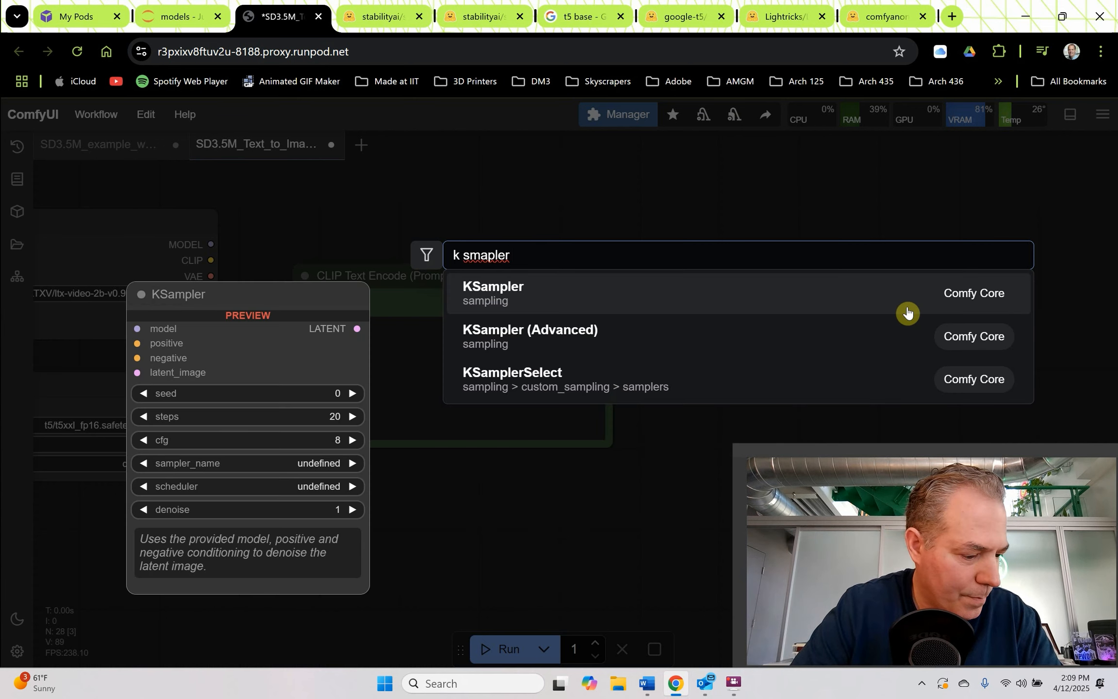
pyautogui.press('BackSpace')
pyautogui.press('BackSpace')
pyautogui.press('BackSpace')
pyautogui.press('BackSpace')
pyautogui.press('BackSpace')
pyautogui.press('BackSpace')
pyautogui.press('BackSpace')
pyautogui.press('BackSpace')
pyautogui.press('BackSpace')
pyautogui.press('BackSpace')
pyautogui.write('sample custom')
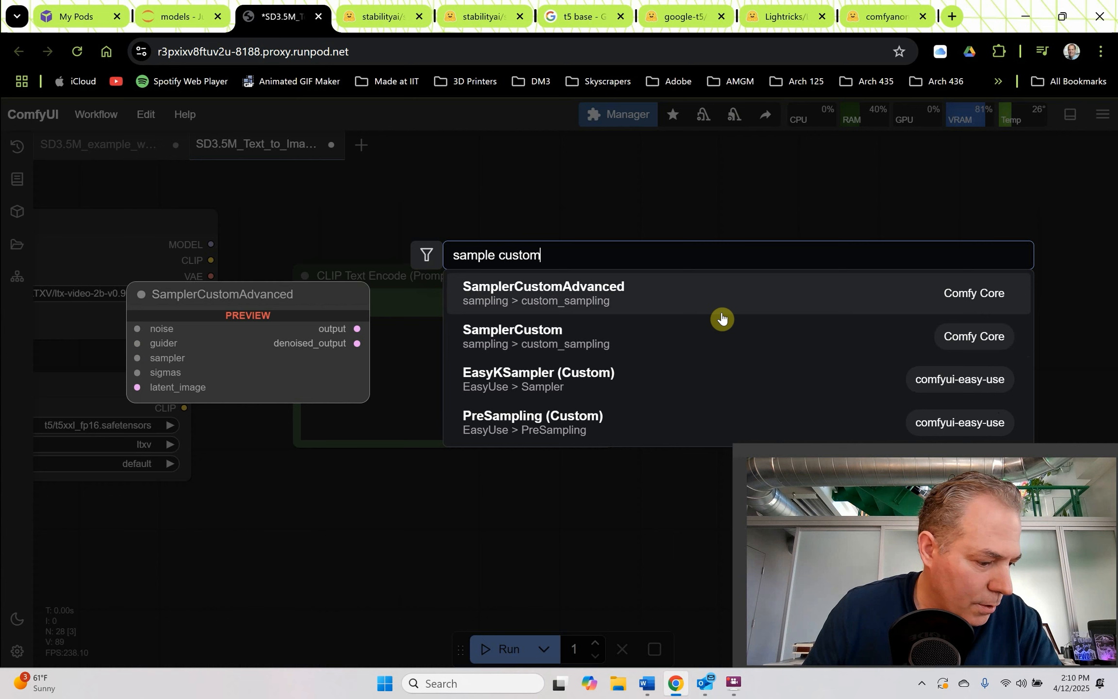
pyautogui.click(560, 345)
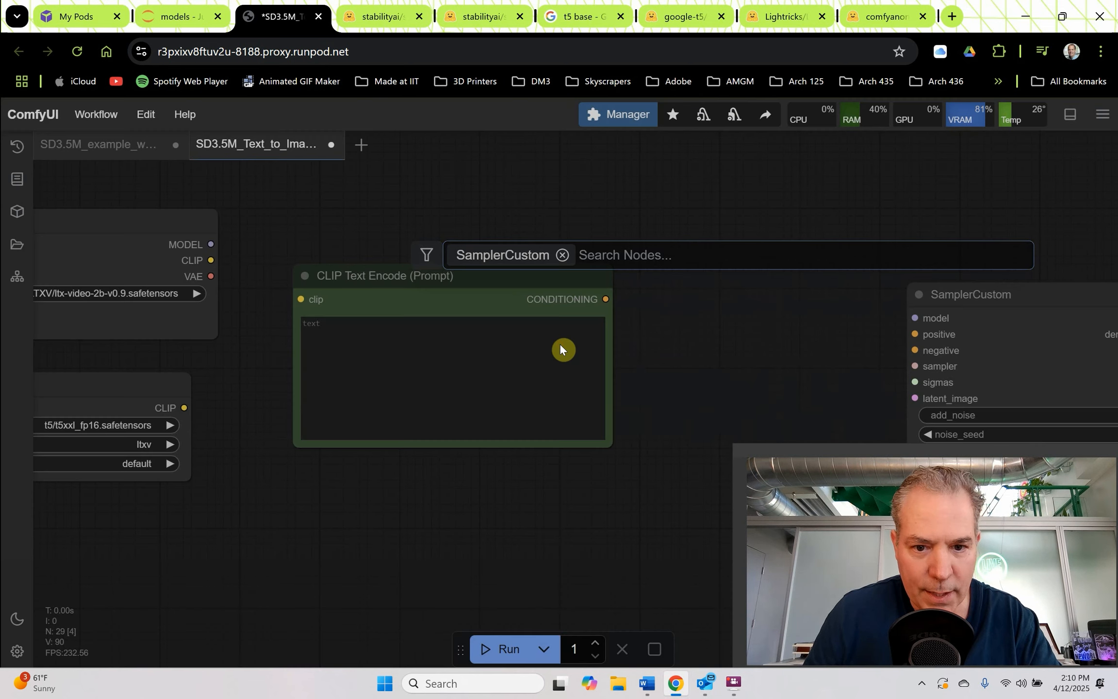
pyautogui.scroll(-2, 742, 274)
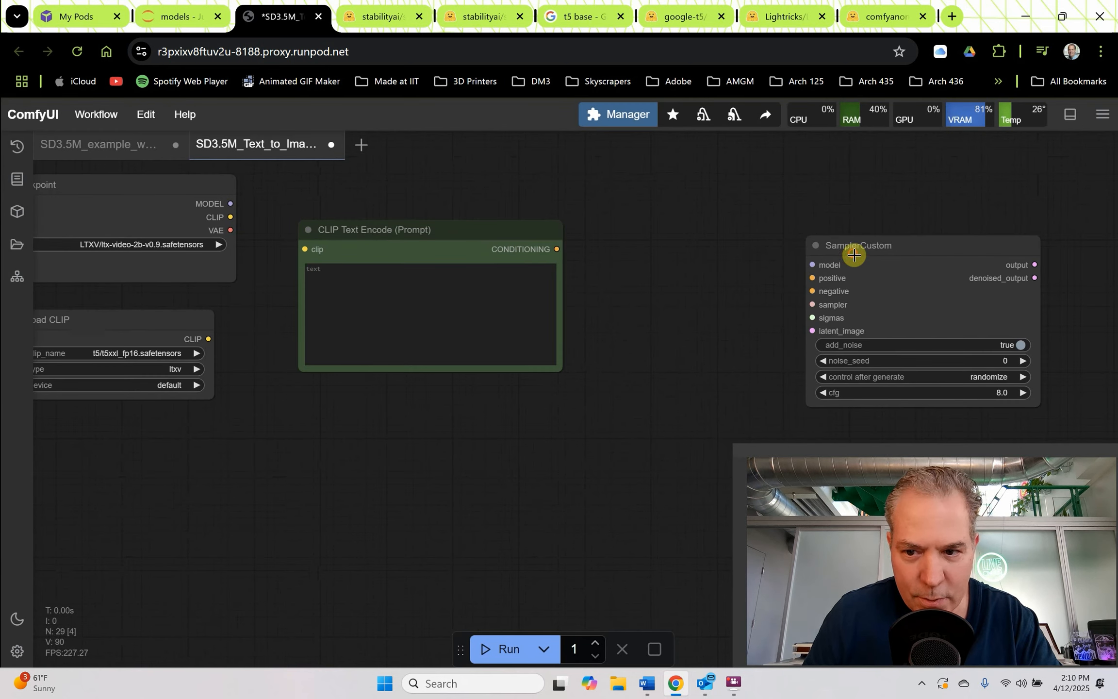
# - Move SamplerCustom closer to the green CLIP Text Encode node and connect the checkpoint's MODEL to model and the green node's CONDITIONING to positive
pyautogui.moveTo(854, 254); pyautogui.dragTo(735, 207)
pyautogui.scroll(3, 647, 219)
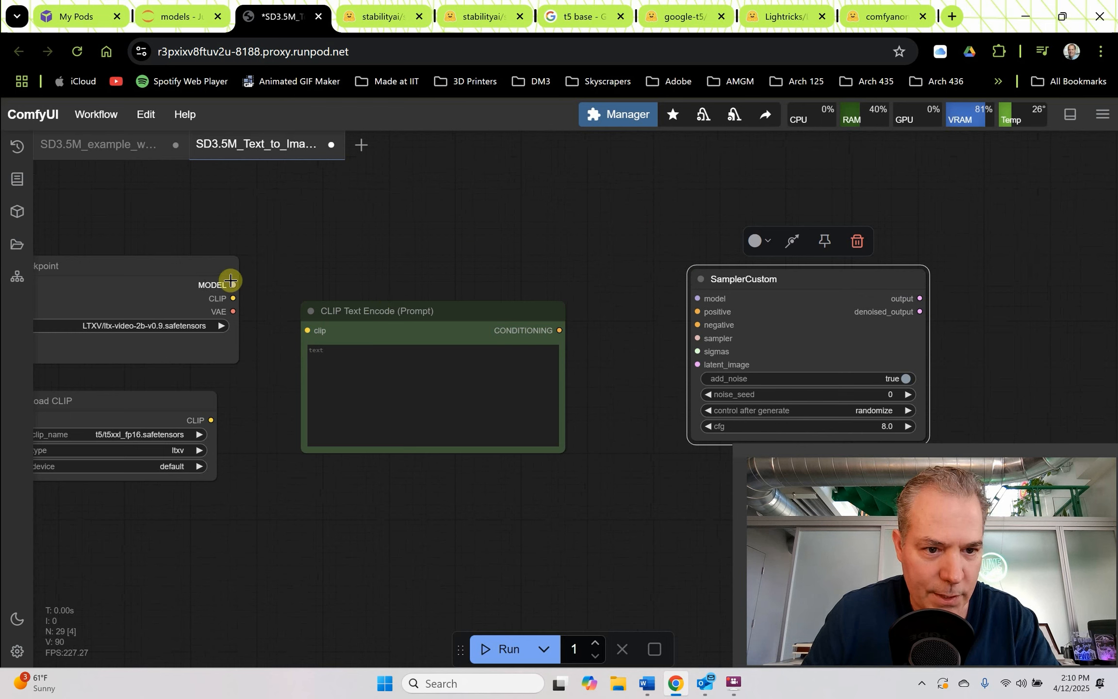
pyautogui.moveTo(231, 281); pyautogui.dragTo(686, 291)
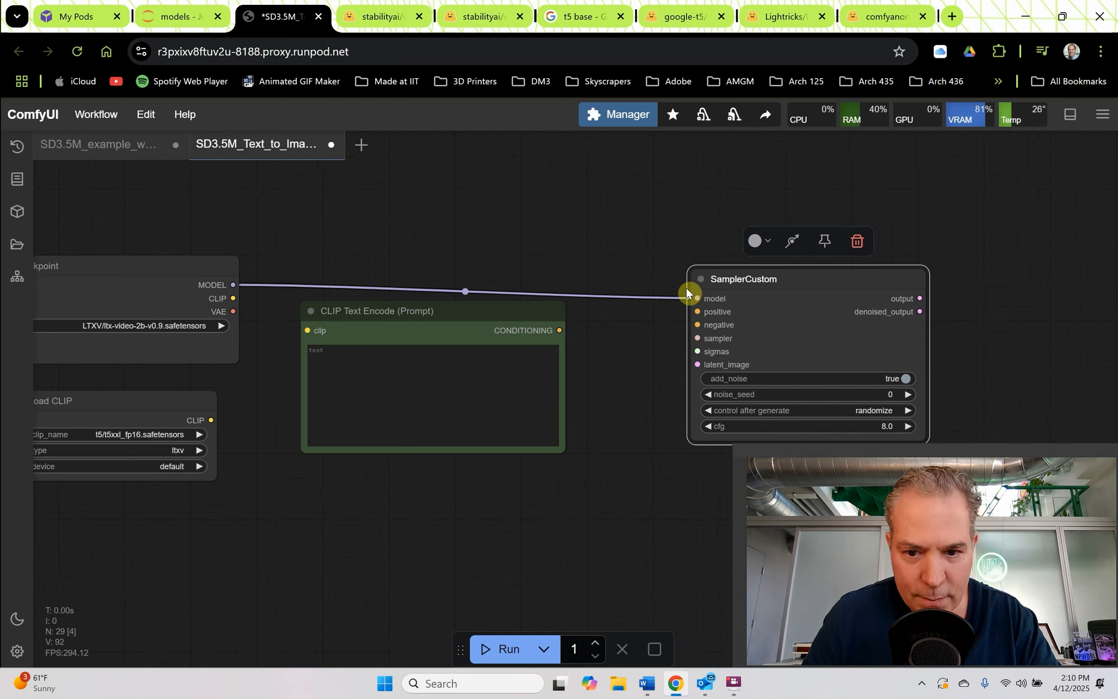
pyautogui.moveTo(559, 329); pyautogui.dragTo(753, 294)
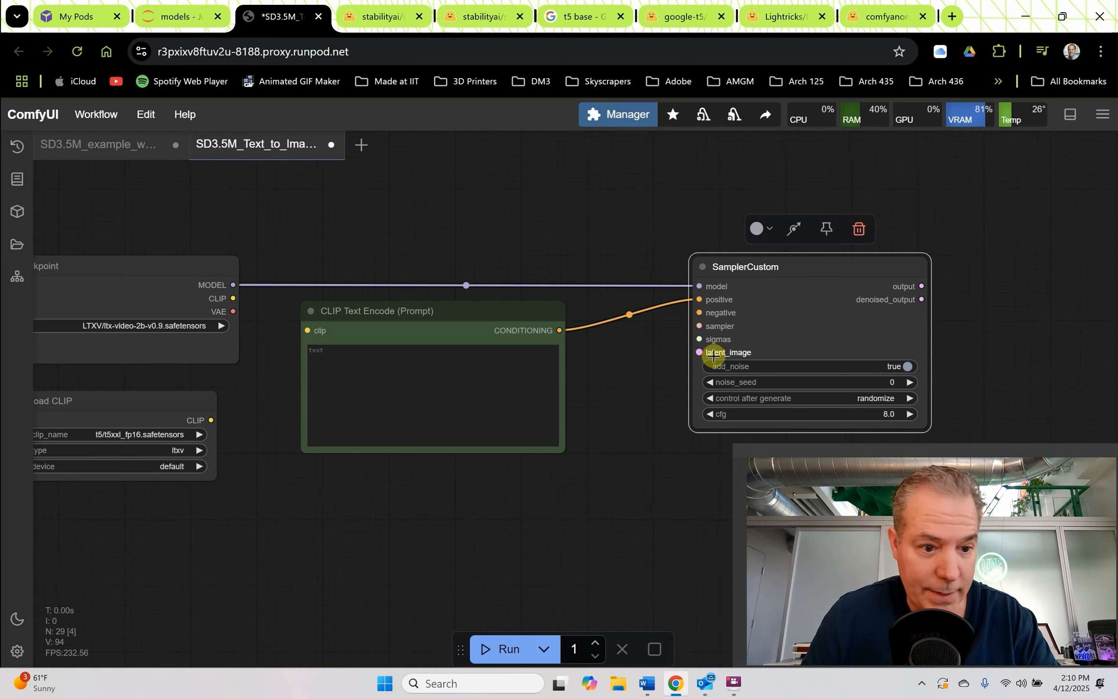
# - Add a second CLIP Text Encode (Prompt) node and place it directly below the green one
pyautogui.moveTo(612, 454); pyautogui.dragTo(661, 406)
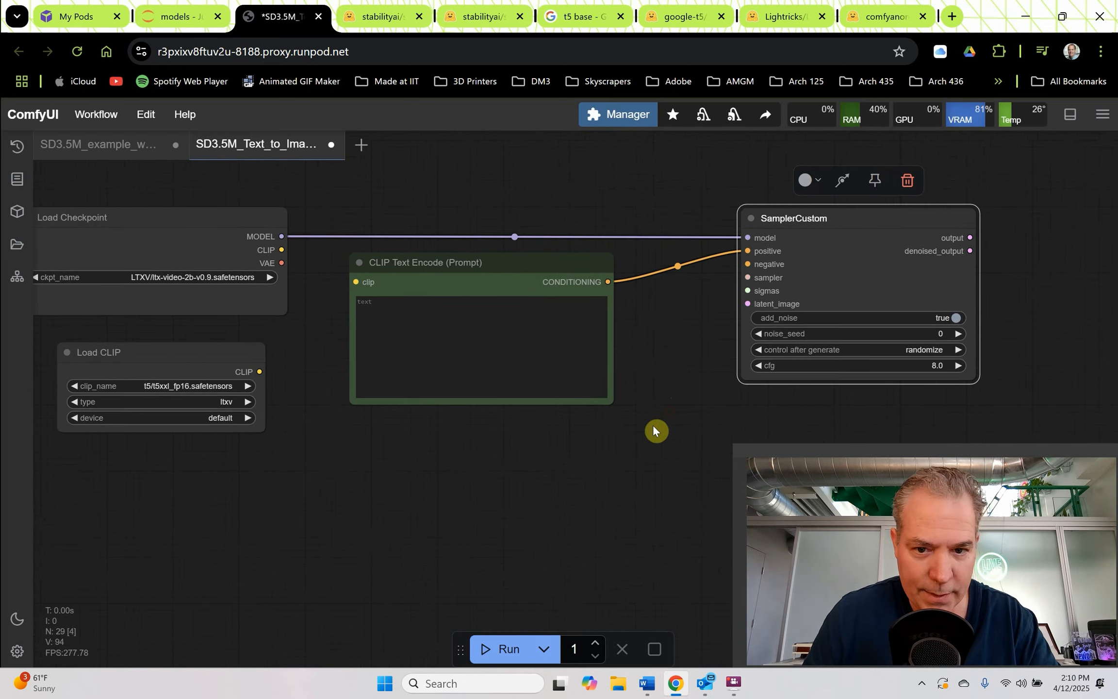
pyautogui.doubleClick(471, 482)
pyautogui.write('clip')
pyautogui.click(520, 305)
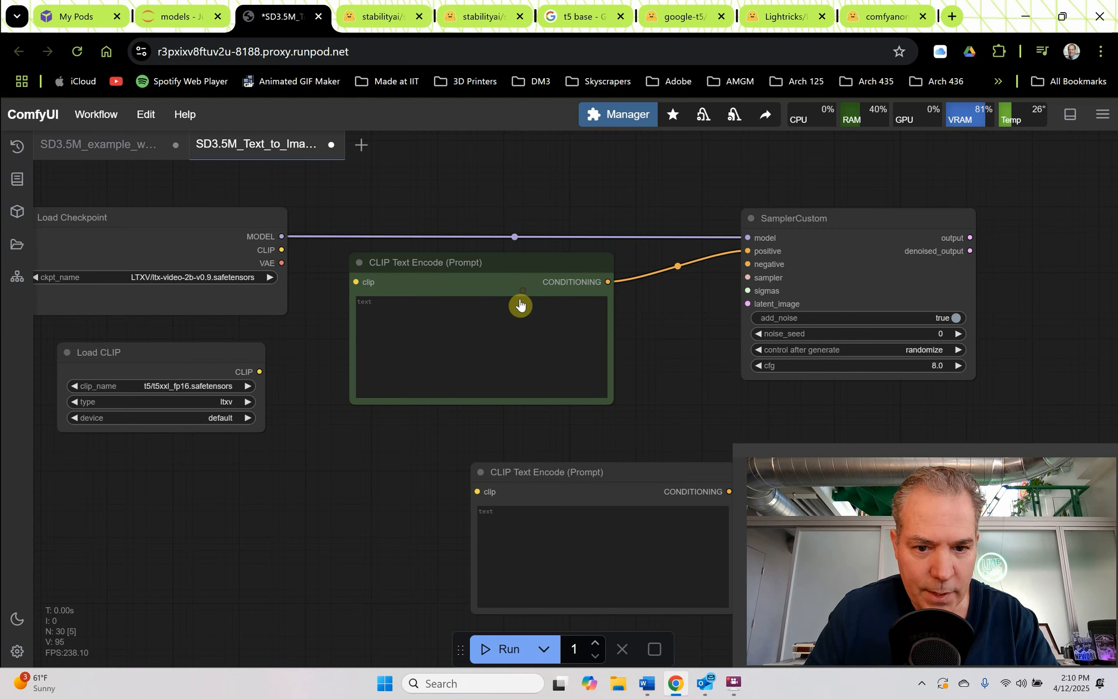
pyautogui.moveTo(564, 491); pyautogui.dragTo(455, 468)
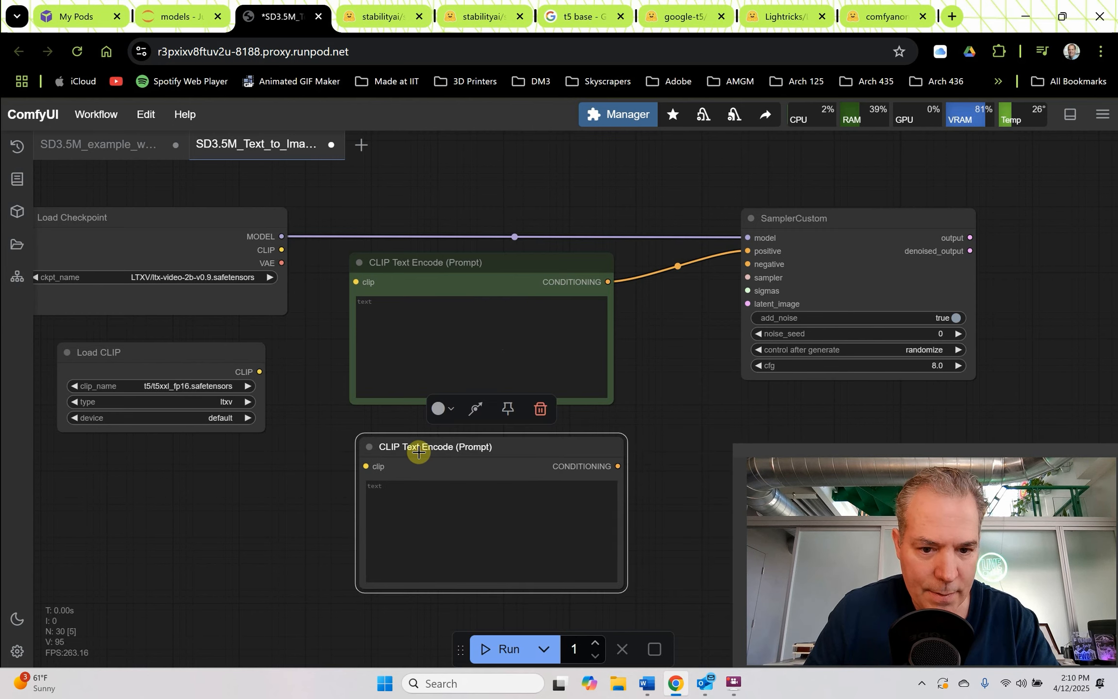
# - Colour the new CLIP Text Encode node red and connect Load CLIP's CLIP output to both text encode nodes
pyautogui.click(449, 412)
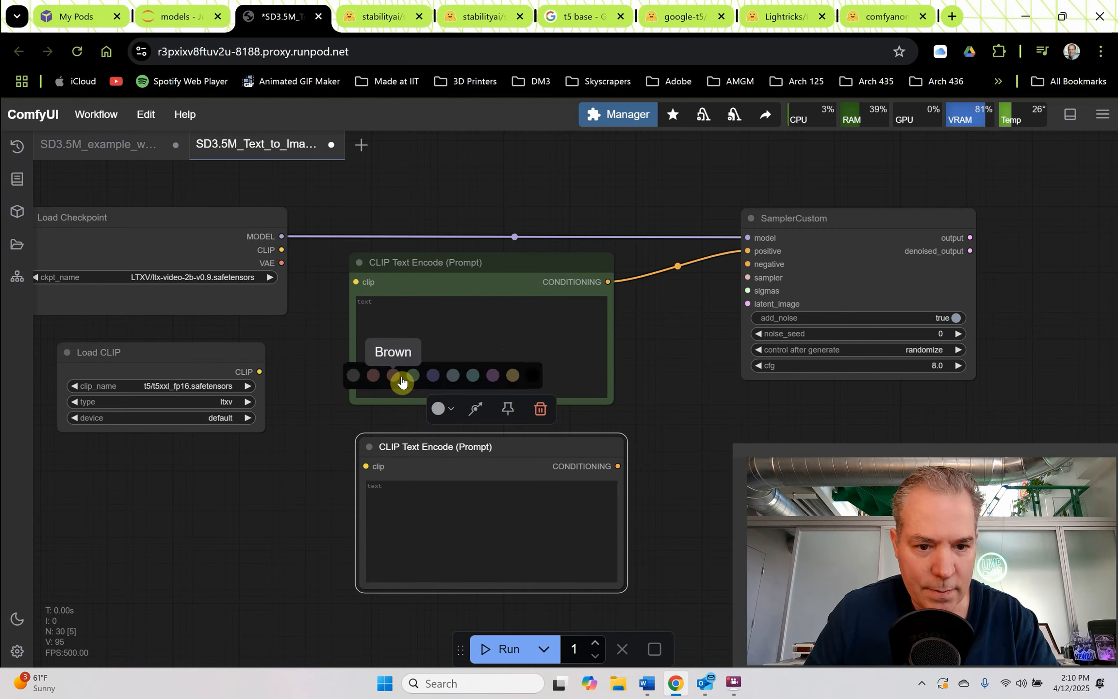
pyautogui.click(373, 375)
pyautogui.moveTo(253, 377); pyautogui.dragTo(355, 282)
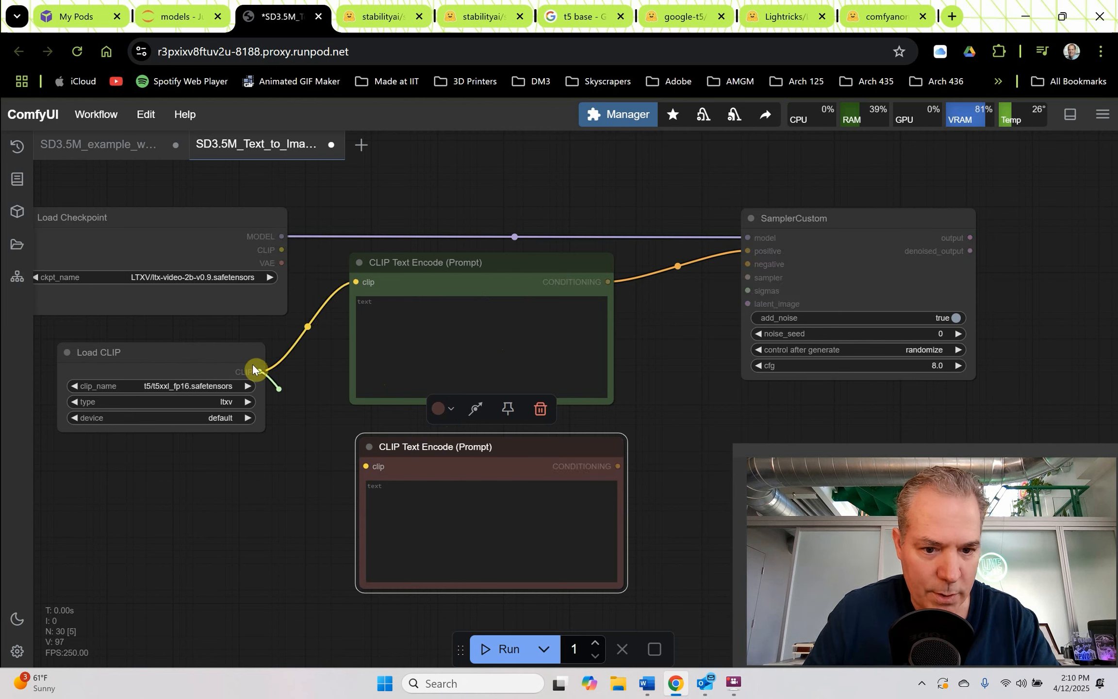
pyautogui.moveTo(260, 372); pyautogui.dragTo(366, 466)
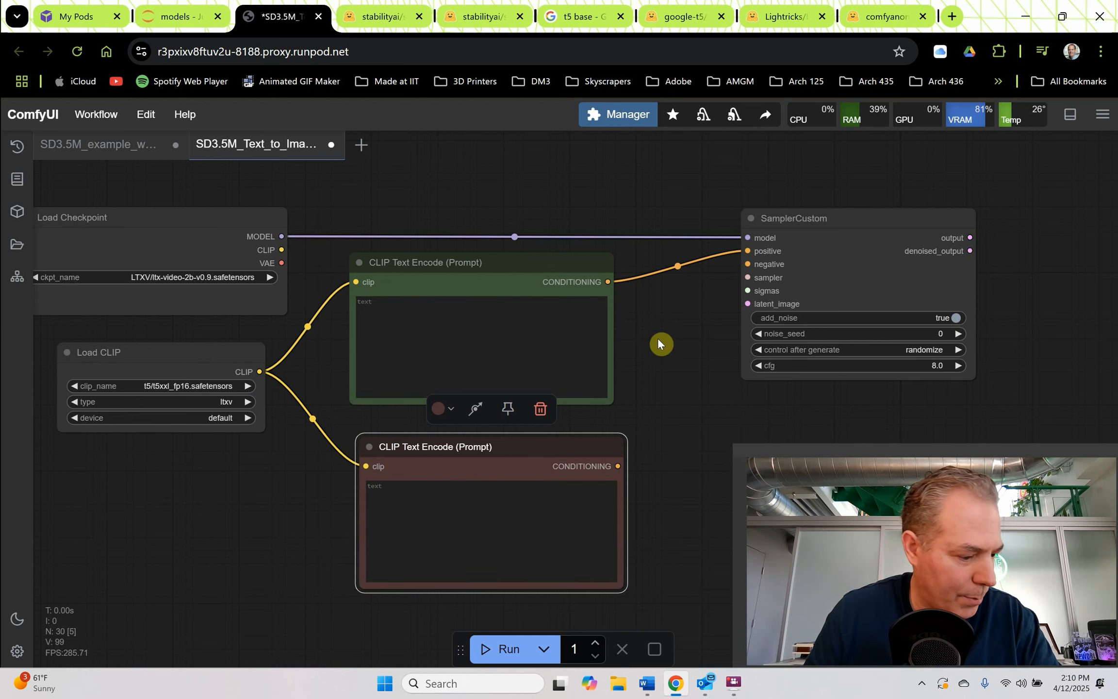
# - Shift the SamplerCustom node further right and connect the red CLIP Text Encode node's CONDITIONING to its negative input
pyautogui.moveTo(658, 338); pyautogui.dragTo(544, 301)
pyautogui.click(654, 281)
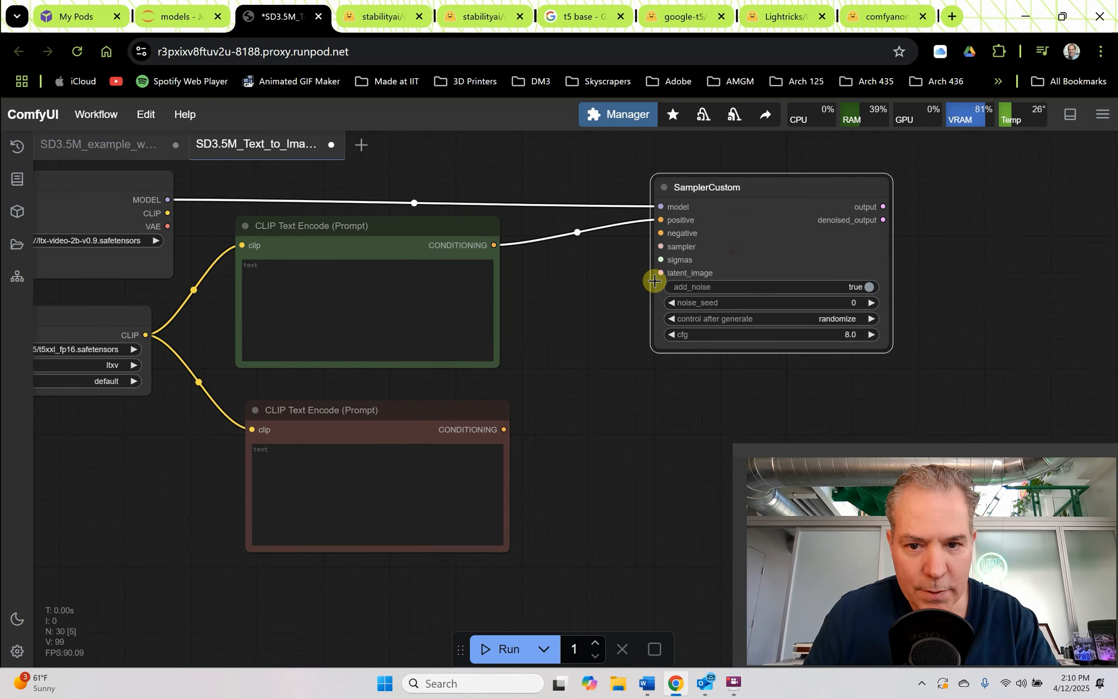
pyautogui.moveTo(654, 280); pyautogui.dragTo(760, 287)
pyautogui.moveTo(503, 429); pyautogui.dragTo(767, 242)
pyautogui.moveTo(836, 278); pyautogui.dragTo(851, 276)
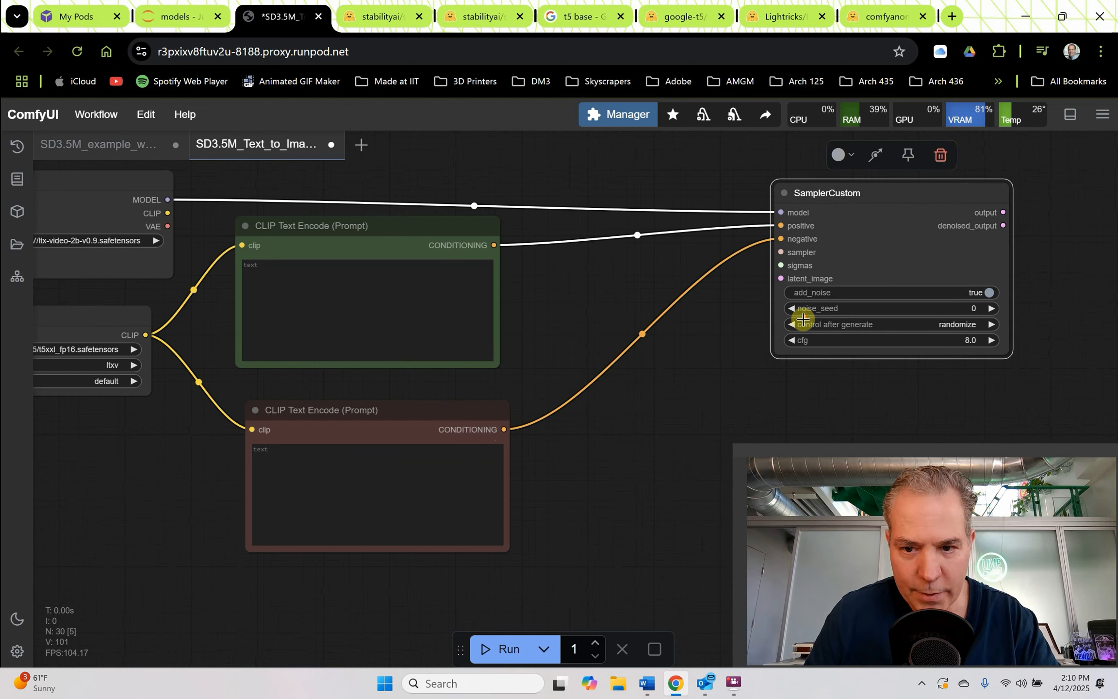
pyautogui.scroll(-2, 803, 319)
pyautogui.moveTo(816, 419); pyautogui.dragTo(706, 402)
pyautogui.moveTo(725, 250); pyautogui.dragTo(734, 238)
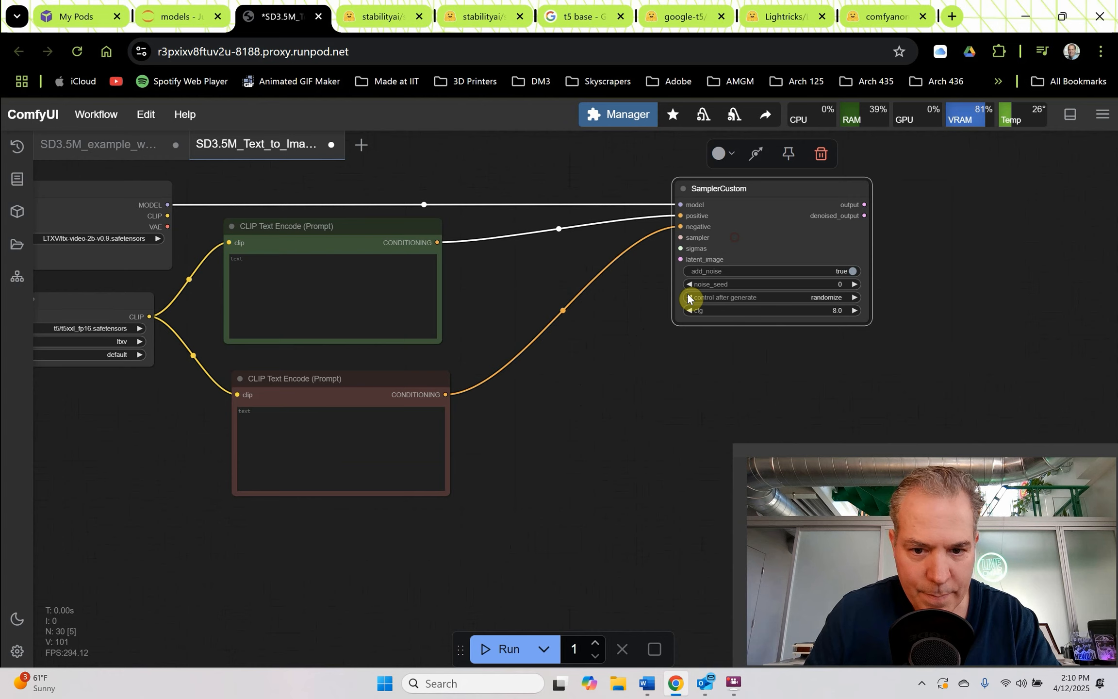
# - Add a KSamplerSelect node in the empty space between the red CLIP Text Encode node and SamplerCustom
pyautogui.scroll(3, 607, 396)
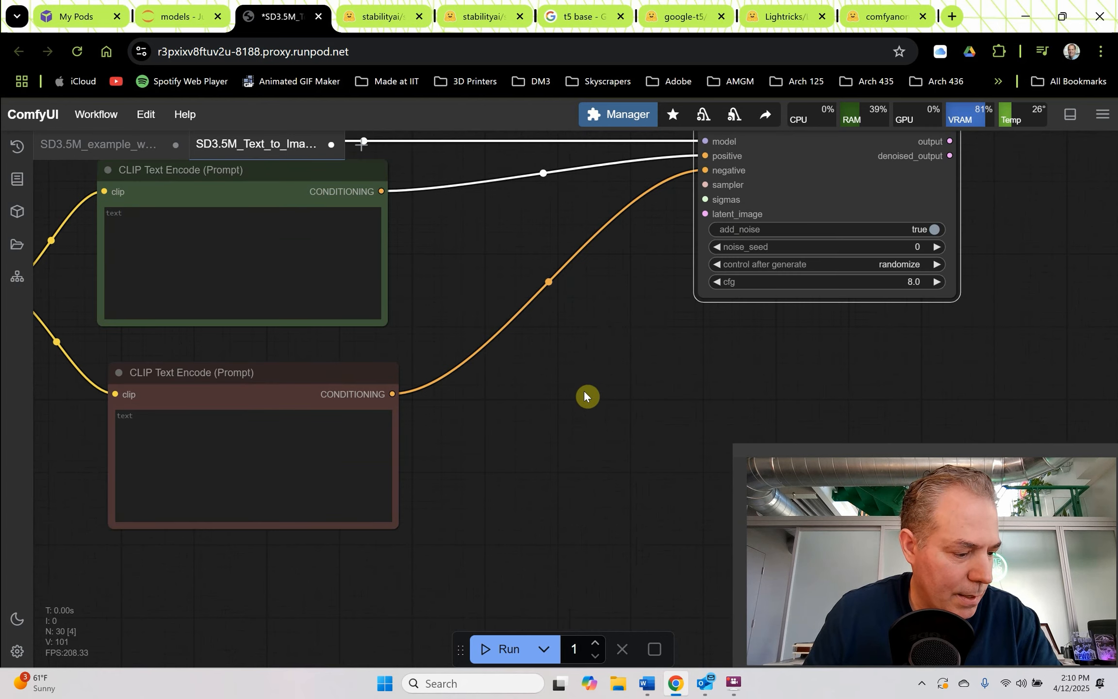
pyautogui.doubleClick(584, 396)
pyautogui.write('k')
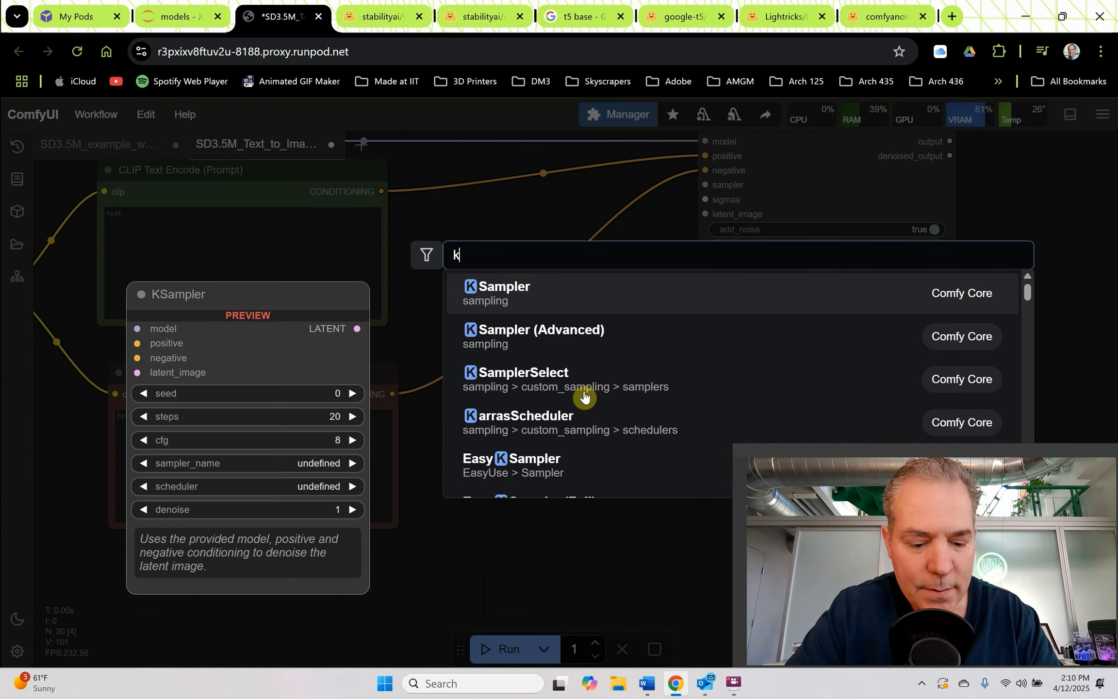
pyautogui.write('sampler')
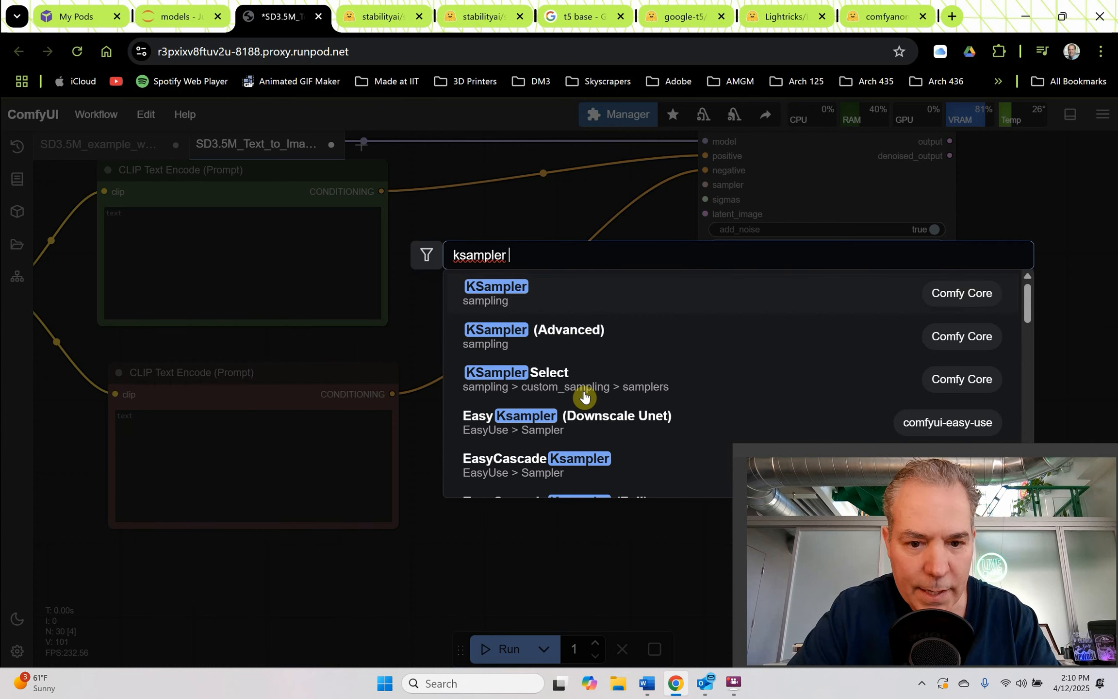
pyautogui.write(' sele')
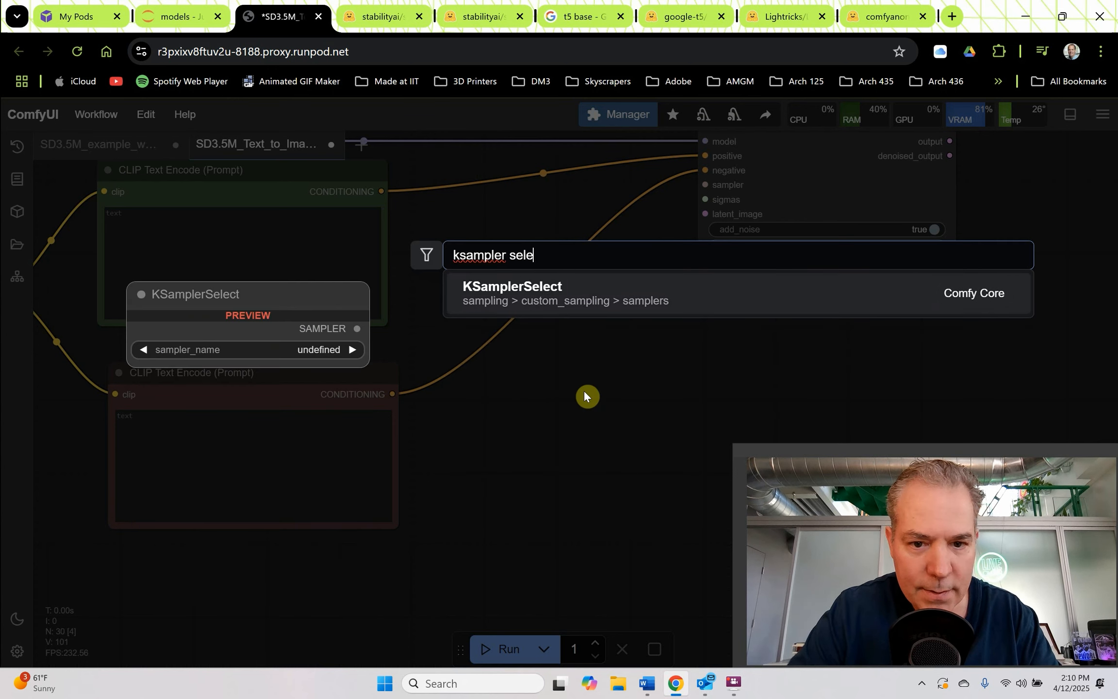
pyautogui.click(544, 299)
# - Move KSamplerSelect closer to the red CLIP Text Encode node and connect its SAMPLER output to SamplerCustom's sampler input
pyautogui.moveTo(611, 381); pyautogui.dragTo(531, 391)
pyautogui.moveTo(704, 382); pyautogui.dragTo(729, 367)
pyautogui.moveTo(665, 376); pyautogui.dragTo(734, 175)
pyautogui.moveTo(803, 305); pyautogui.dragTo(803, 347)
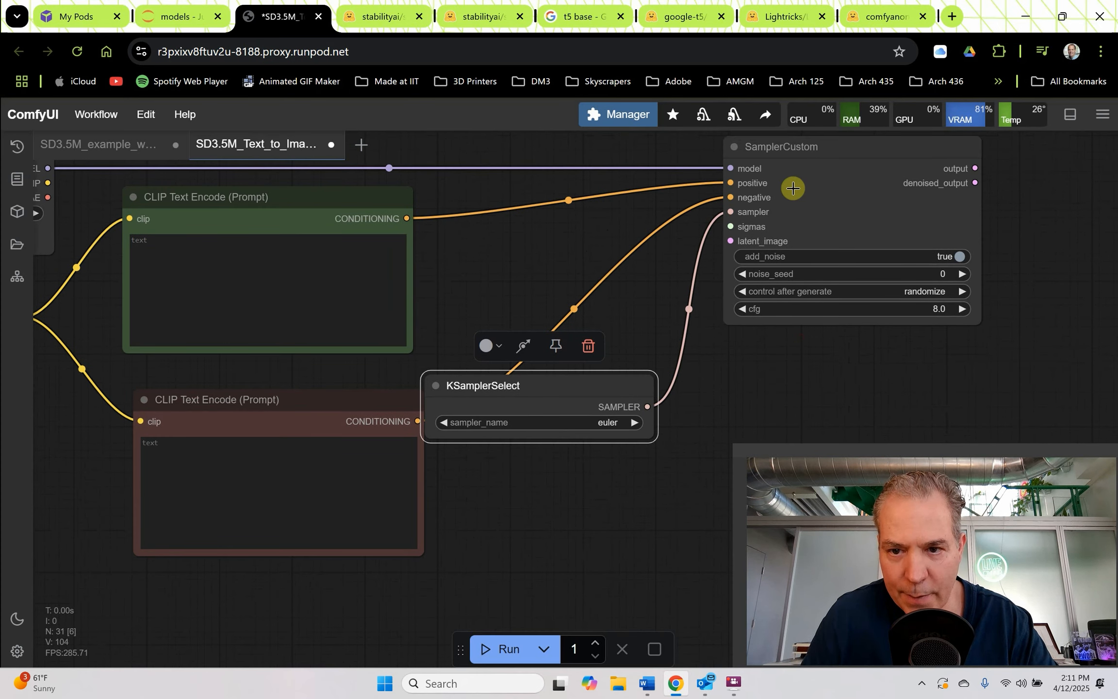
# - Shift SamplerCustom and KSamplerSelect further right and set KSamplerSelect's sampler_name to dpmpp_2m
pyautogui.moveTo(823, 212); pyautogui.dragTo(896, 214)
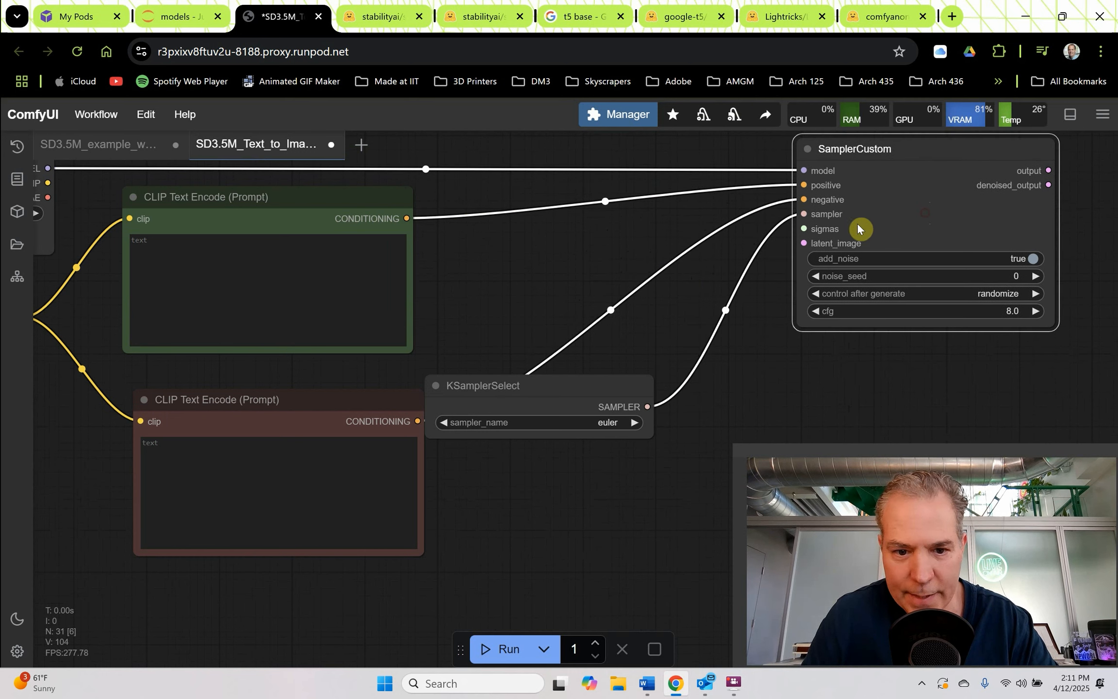
pyautogui.moveTo(596, 386); pyautogui.dragTo(648, 386)
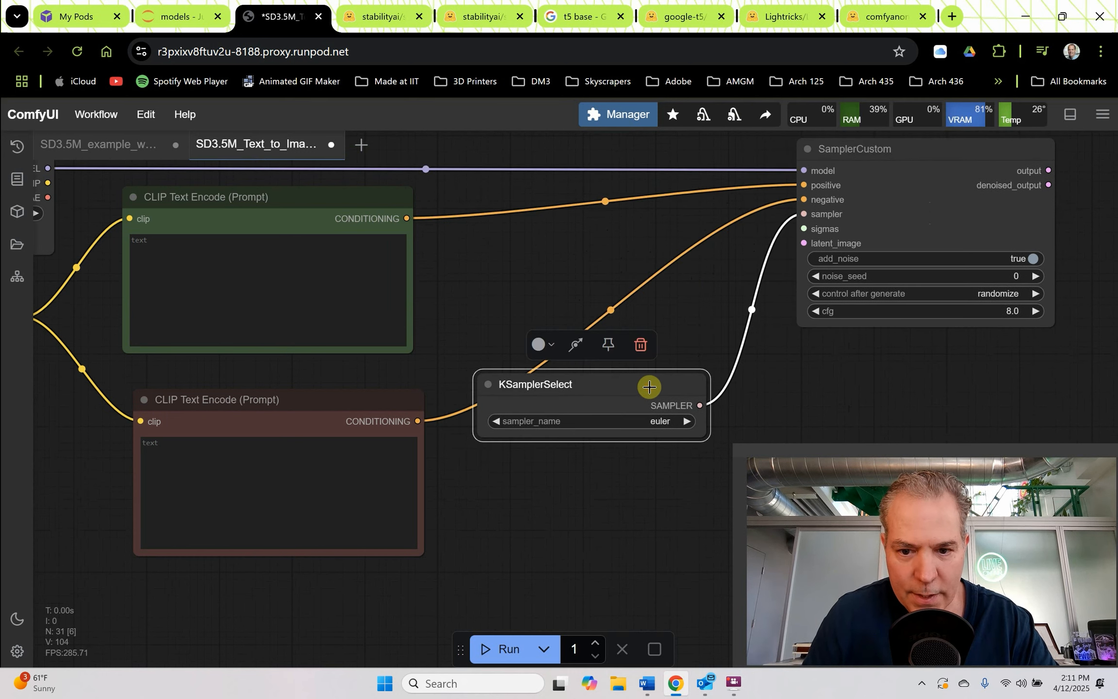
pyautogui.scroll(-3, 631, 451)
pyautogui.scroll(3, 559, 370)
pyautogui.click(586, 353)
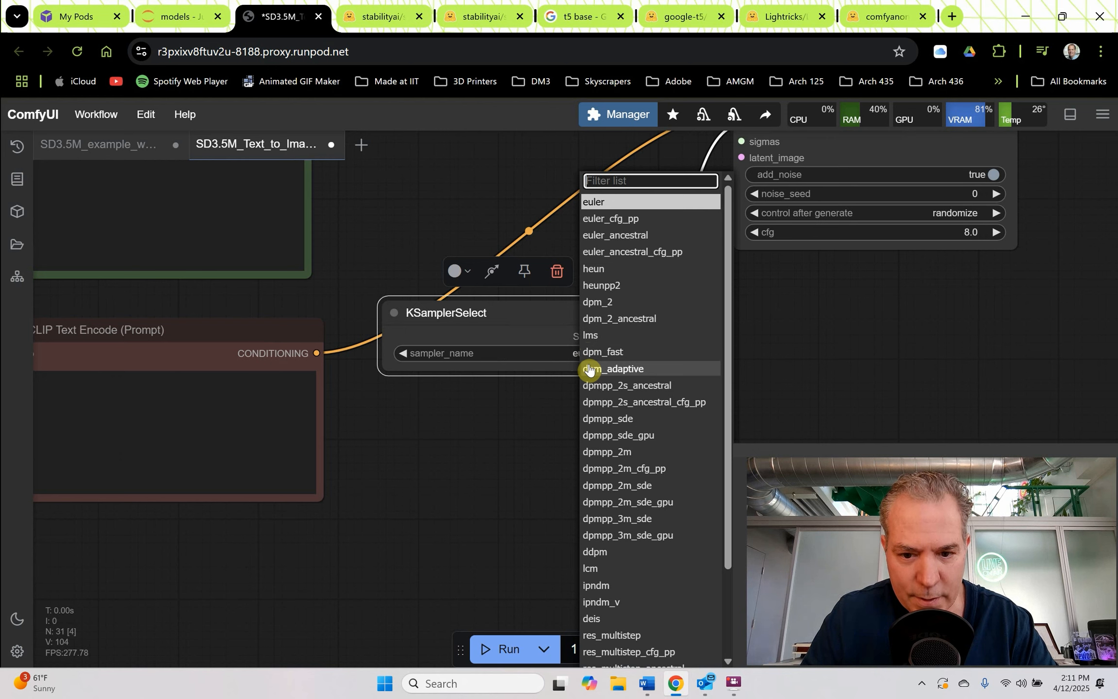
pyautogui.click(601, 451)
# - Check the sampler settings on the text-to-image stage's KSampler node and return to the new SamplerCustom stage
pyautogui.scroll(3, 511, 277)
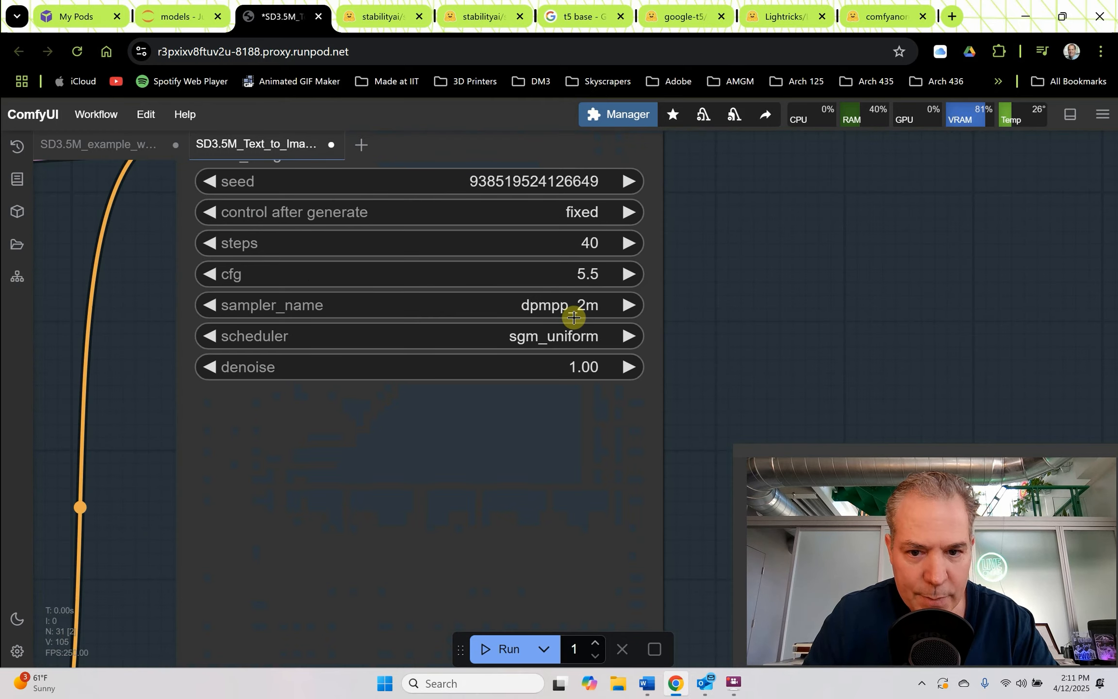
pyautogui.scroll(-20, 485, 292)
pyautogui.moveTo(482, 297); pyautogui.dragTo(95, 300)
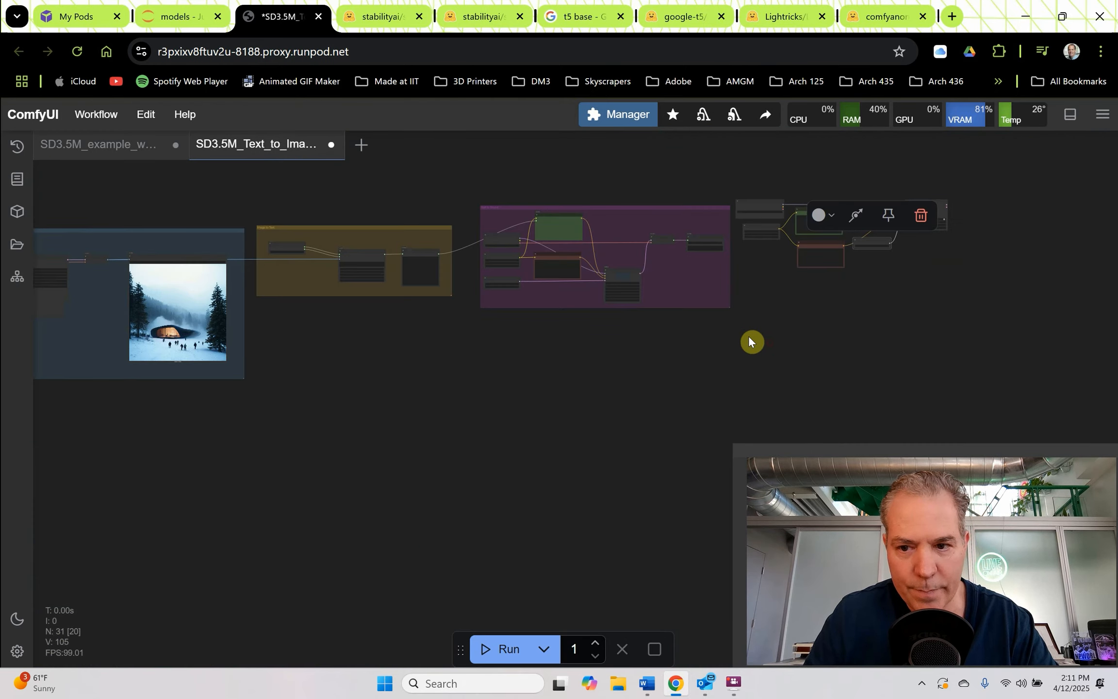
pyautogui.scroll(9, 778, 278)
pyautogui.moveTo(778, 278); pyautogui.dragTo(474, 416)
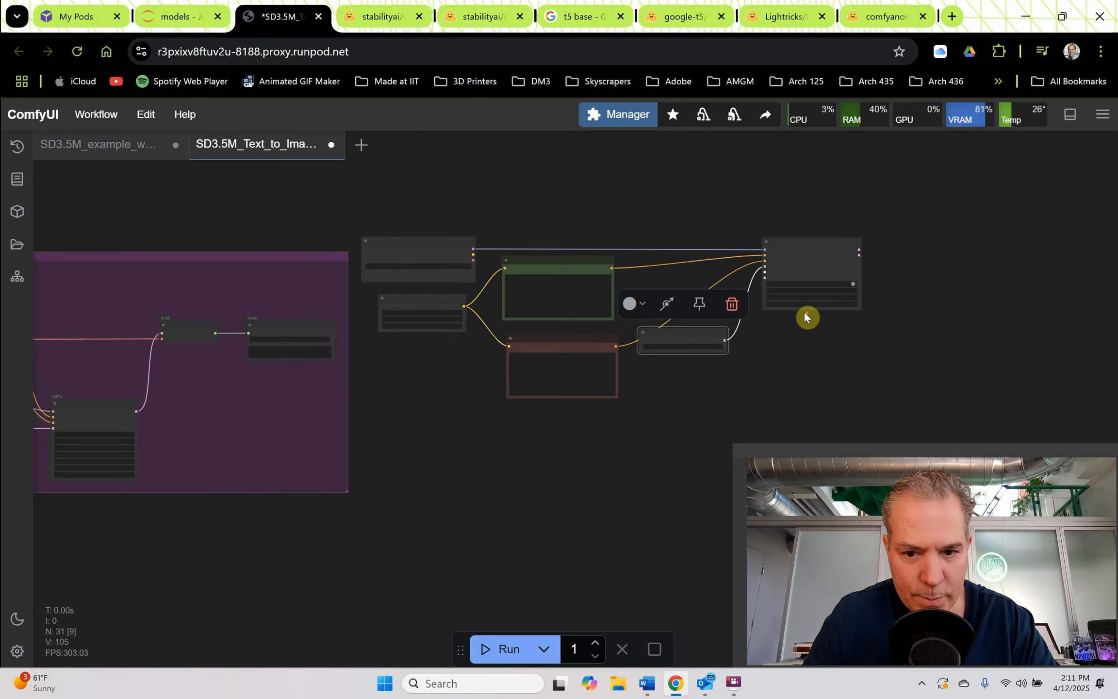
pyautogui.scroll(8, 805, 313)
pyautogui.moveTo(776, 324); pyautogui.dragTo(725, 245)
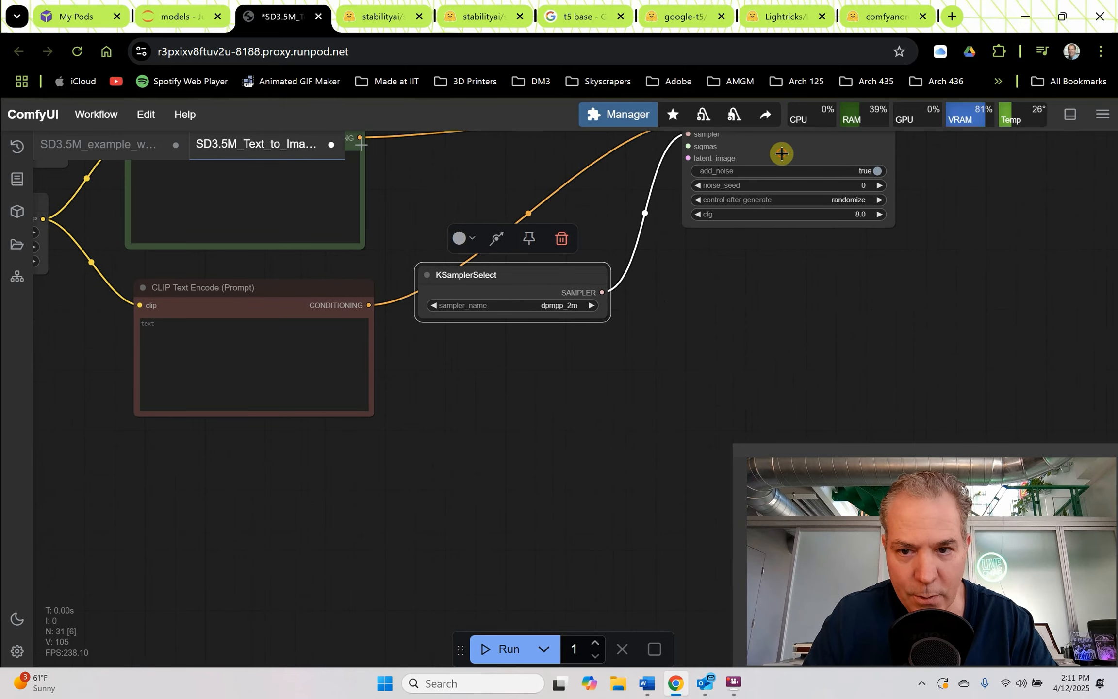
# - Make room for an LTXVScheduler node below KSamplerSelect and connect its SIGMAS output to SamplerCustom's sigmas input
pyautogui.moveTo(781, 153); pyautogui.dragTo(848, 157)
pyautogui.moveTo(558, 275); pyautogui.dragTo(602, 292)
pyautogui.doubleClick(543, 378)
pyautogui.write('lt')
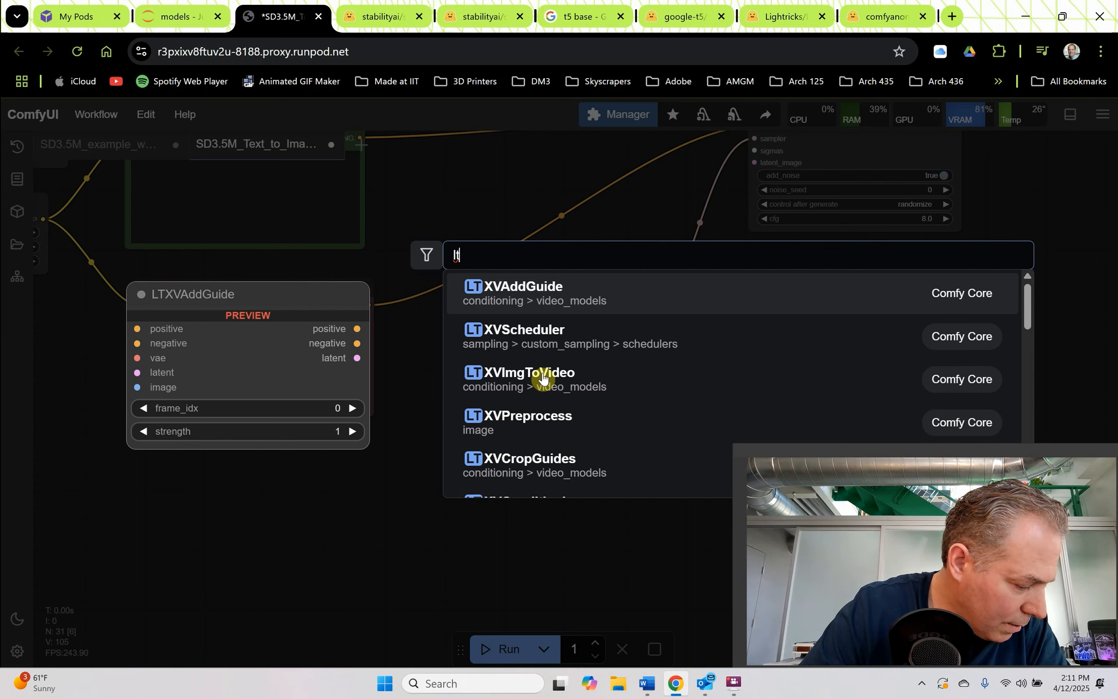
pyautogui.write('xvl')
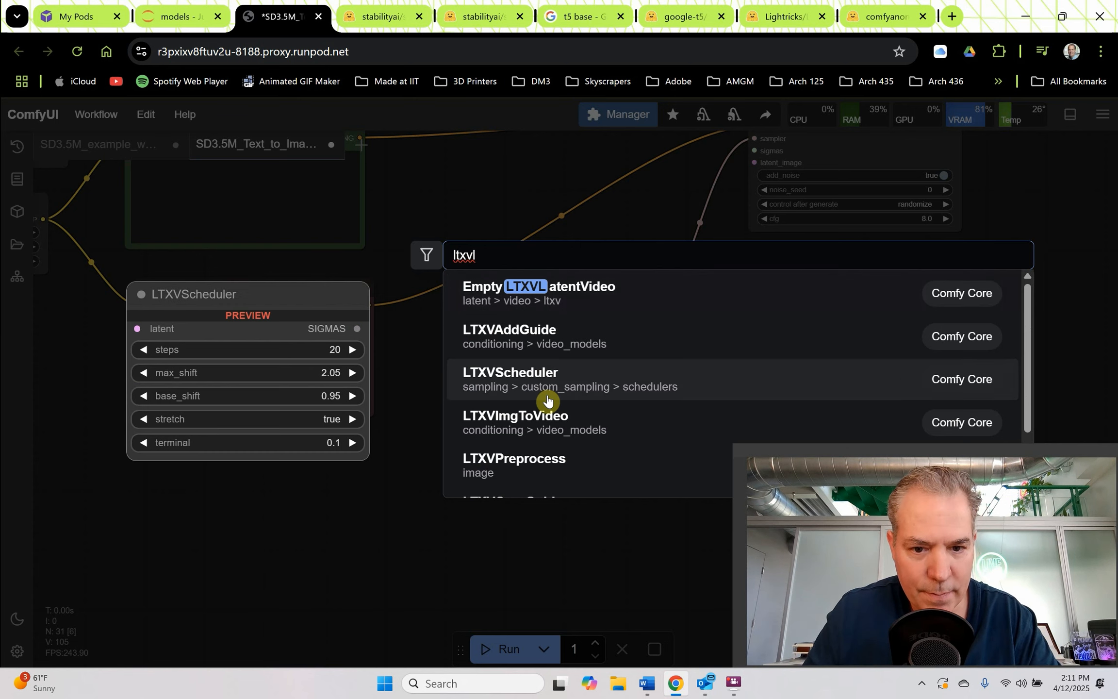
pyautogui.click(543, 381)
pyautogui.moveTo(610, 369); pyautogui.dragTo(540, 368)
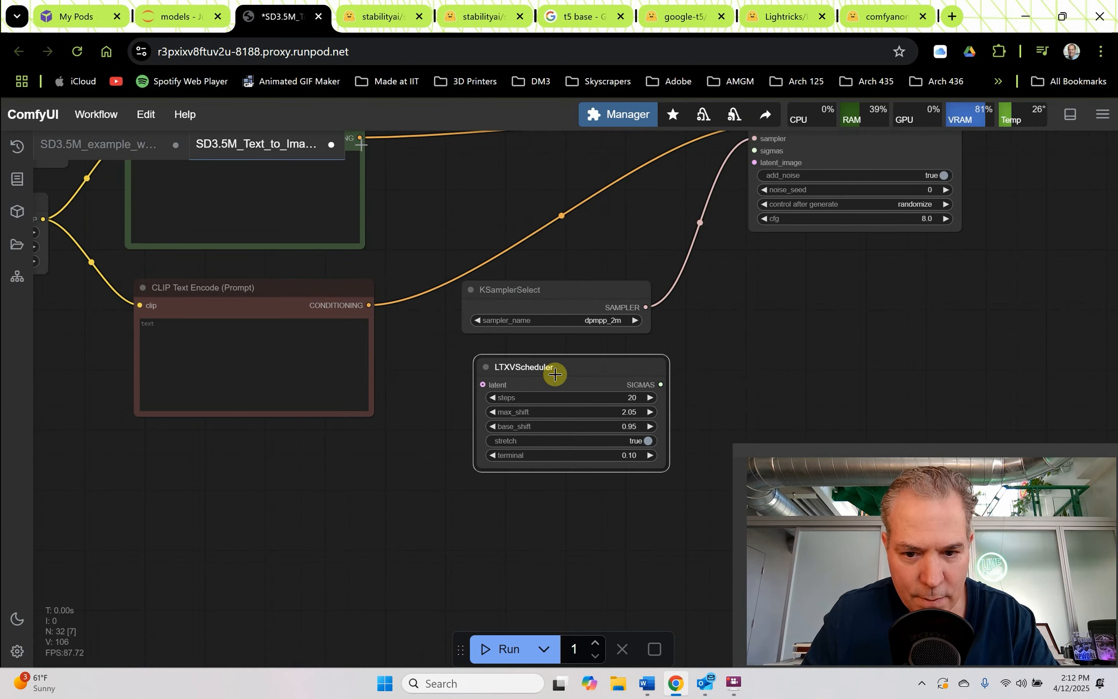
pyautogui.moveTo(697, 364); pyautogui.dragTo(715, 178)
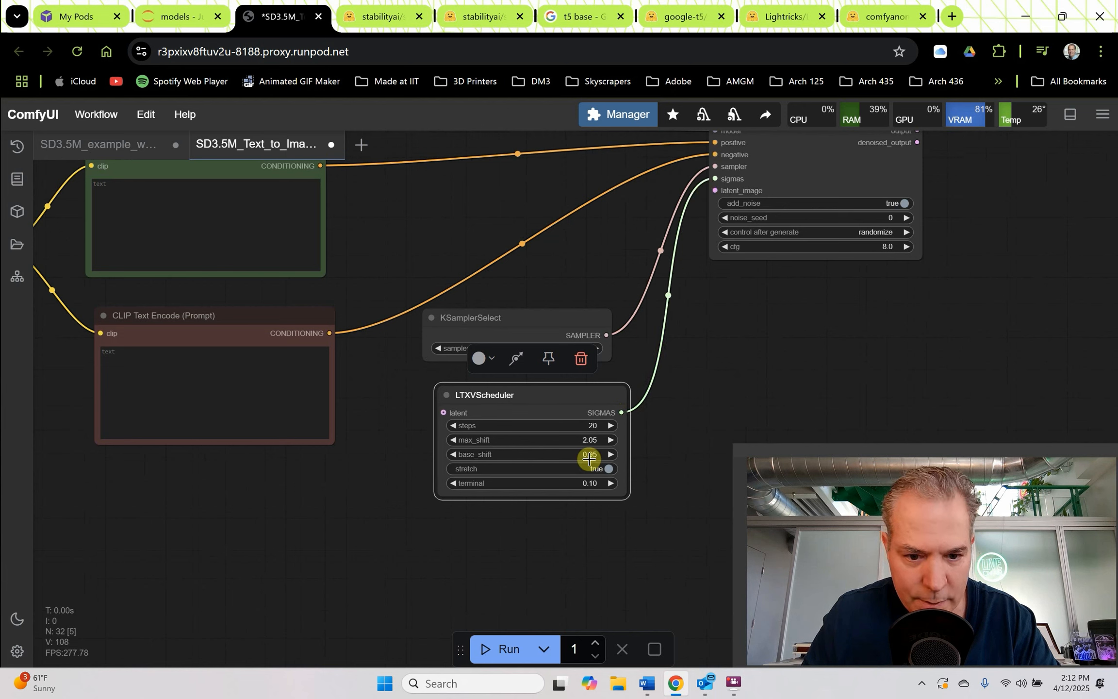
pyautogui.moveTo(522, 403); pyautogui.dragTo(508, 403)
# - Add an EmptyLTXVLatentVideo node below LTXVScheduler and connect its LATENT output to SamplerCustom's latent_image input
pyautogui.moveTo(494, 552); pyautogui.dragTo(481, 503)
pyautogui.doubleClick(480, 503)
pyautogui.write('empty')
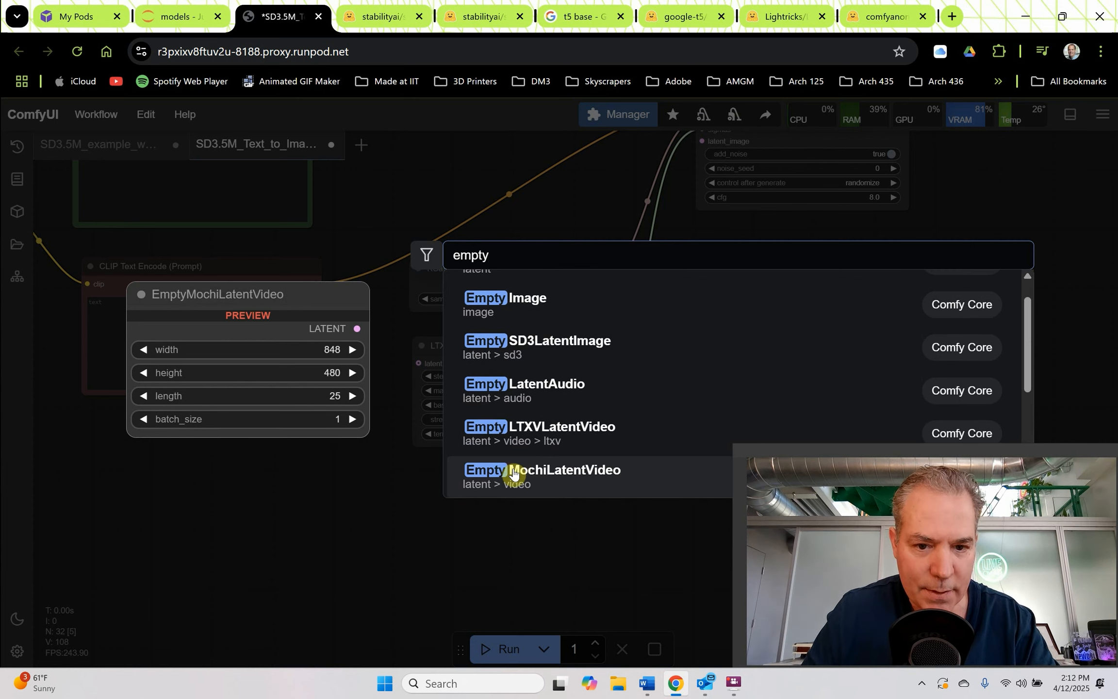
pyautogui.scroll(-3, 509, 454)
pyautogui.scroll(4, 510, 451)
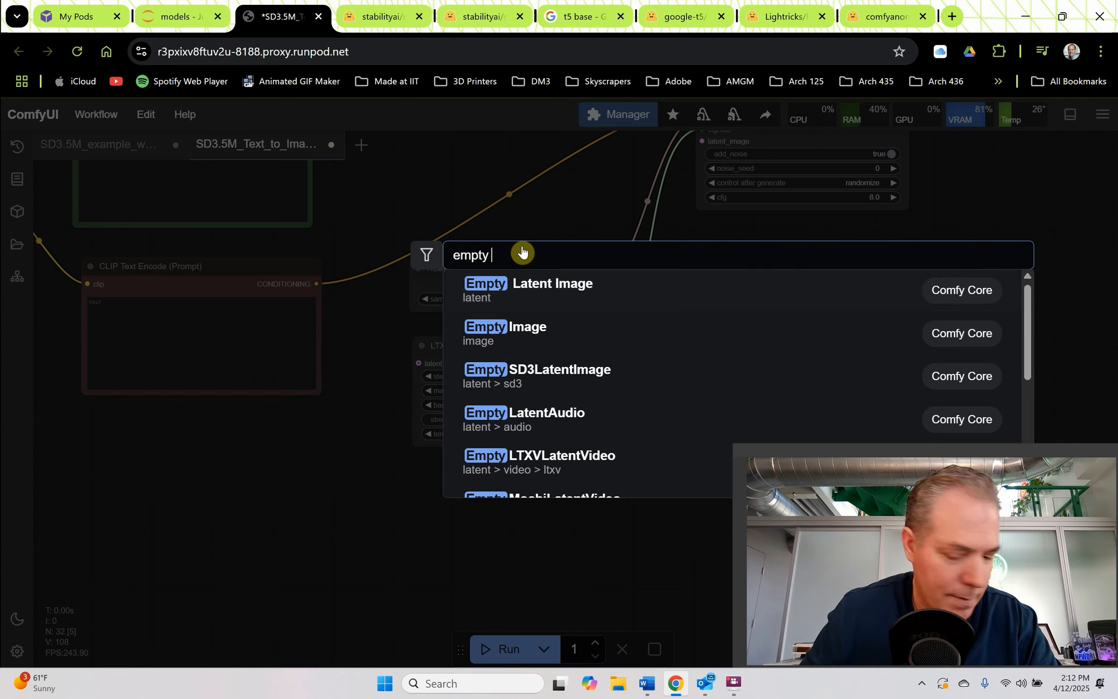
pyautogui.write('lt')
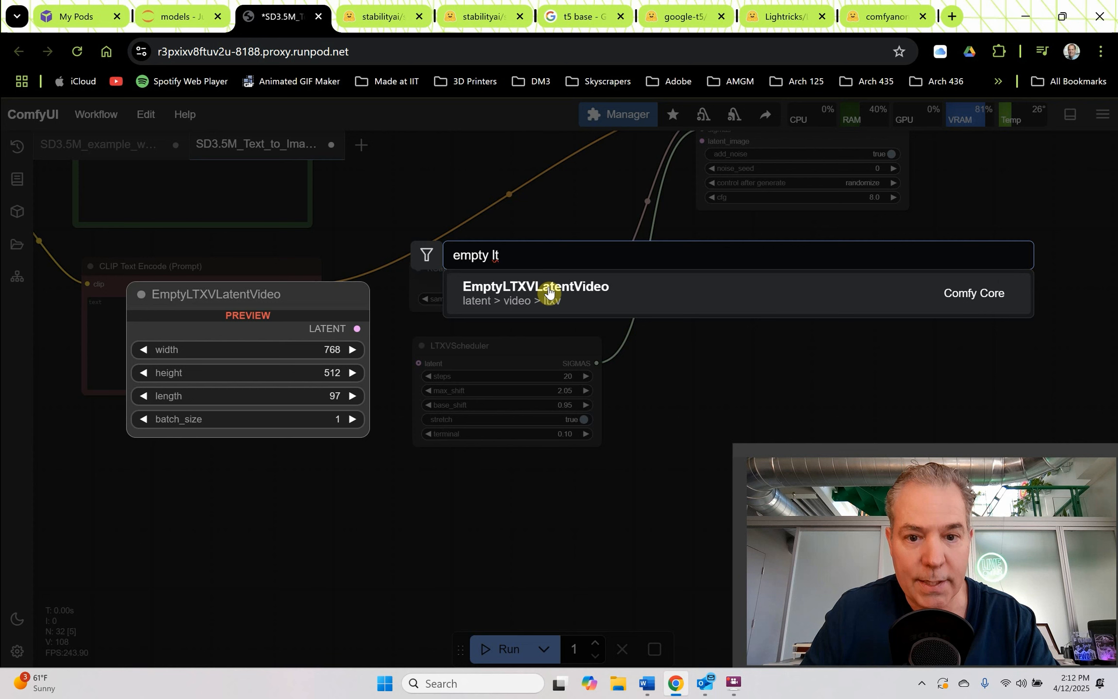
pyautogui.click(549, 292)
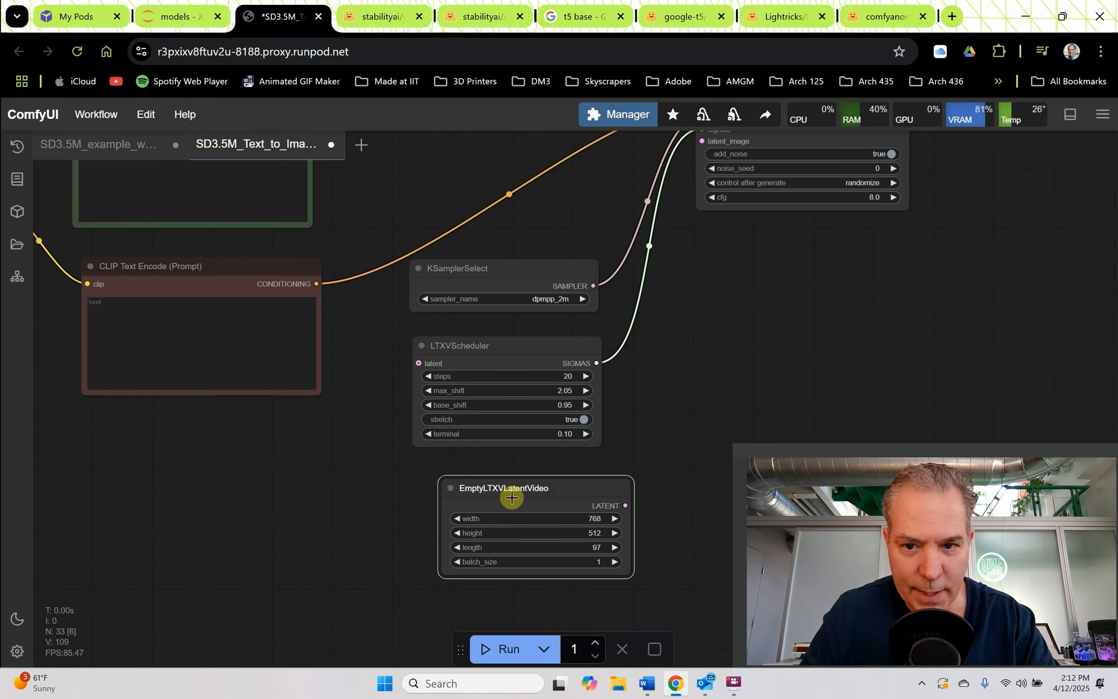
pyautogui.moveTo(511, 496); pyautogui.dragTo(485, 486)
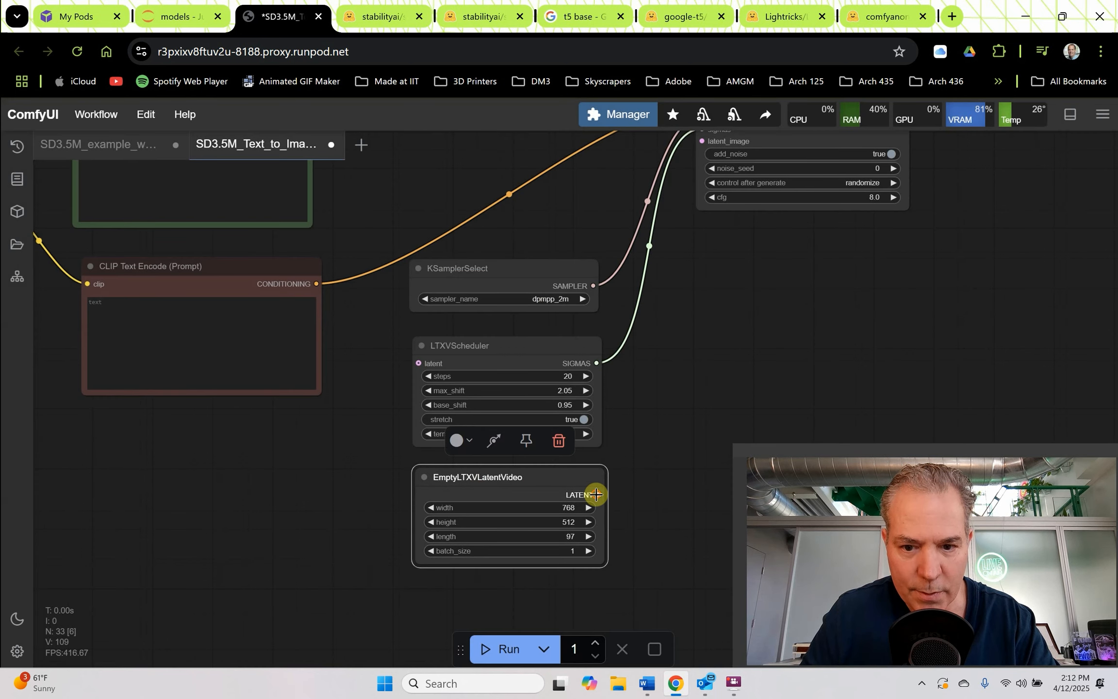
pyautogui.moveTo(595, 494); pyautogui.dragTo(702, 141)
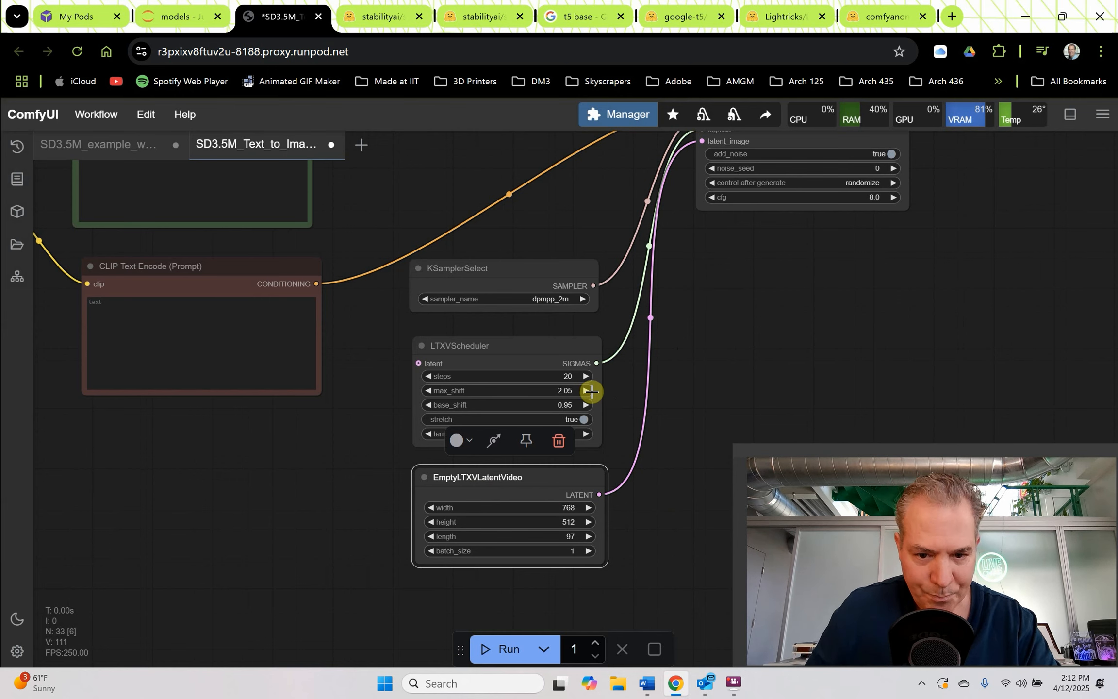
# - Set both the width and the height of EmptyLTXVLatentVideo to 1280
pyautogui.scroll(6, 582, 536)
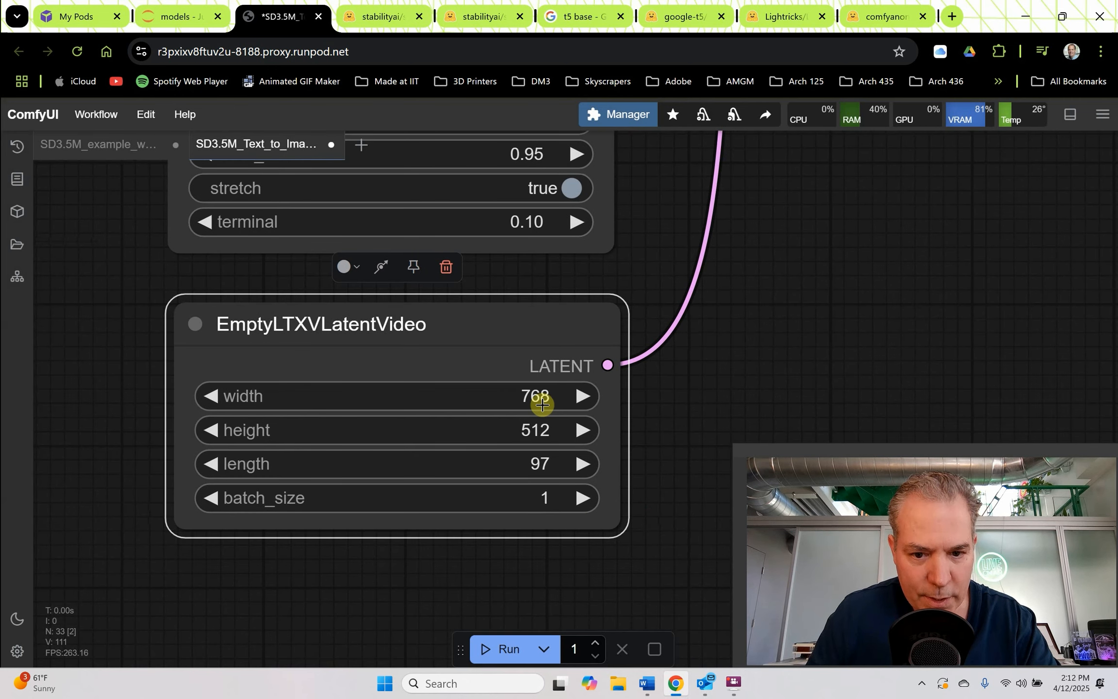
pyautogui.click(542, 405)
pyautogui.write('128')
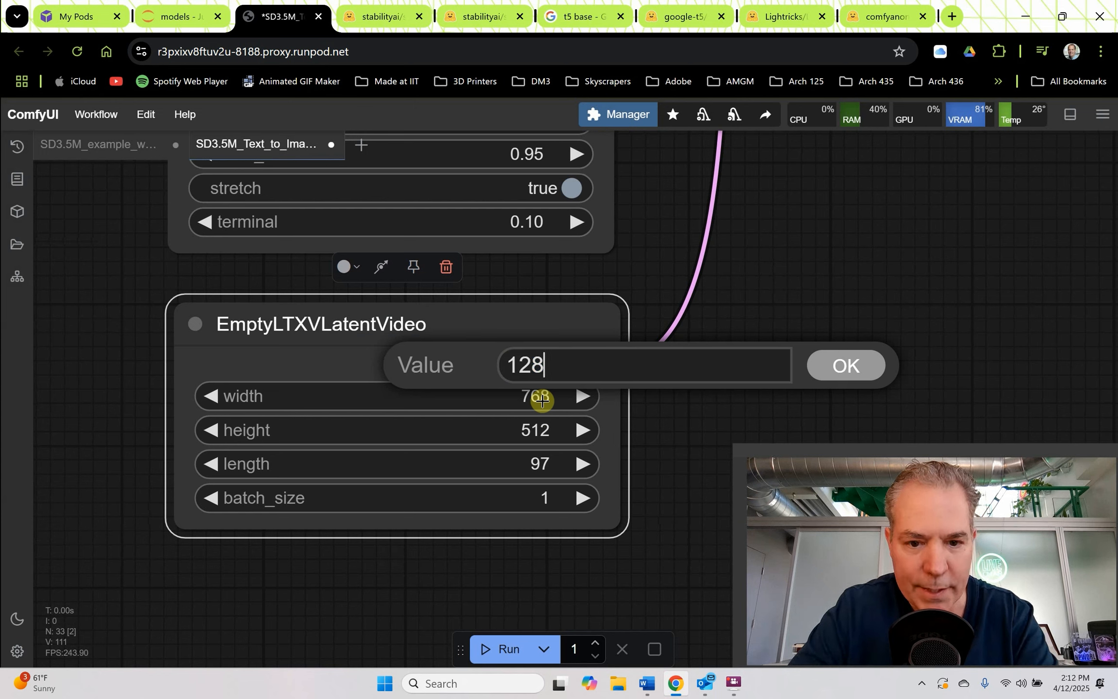
pyautogui.write('0')
pyautogui.click(836, 369)
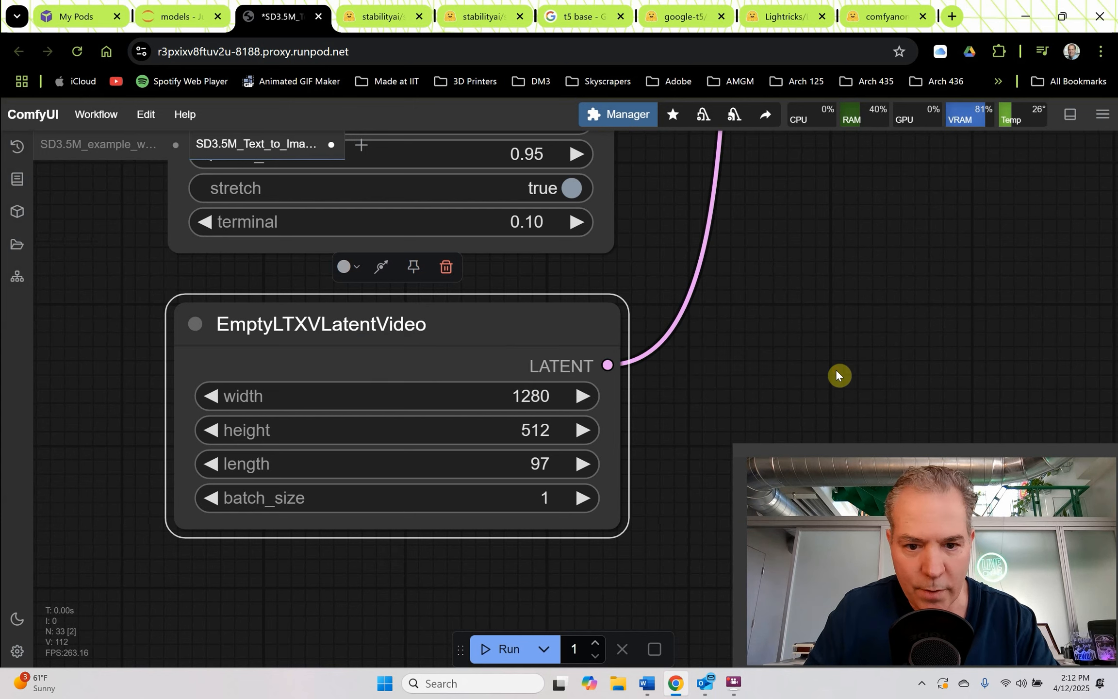
pyautogui.click(546, 429)
pyautogui.write('12')
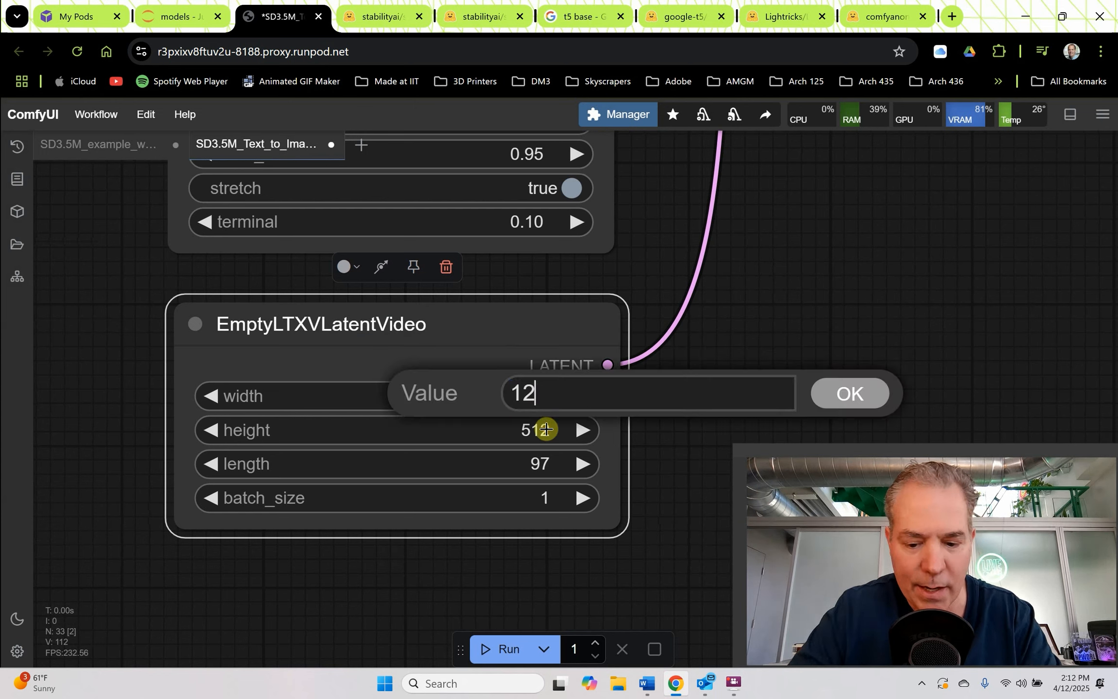
pyautogui.write('80')
pyautogui.click(831, 398)
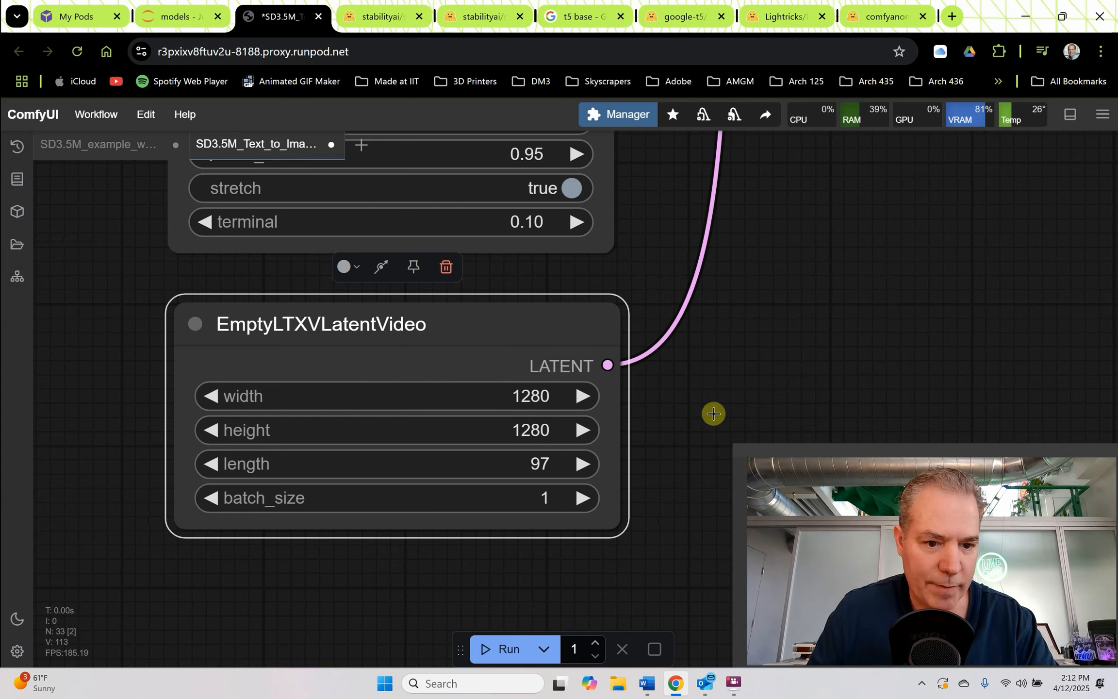
# - Add a SaveAnimatedWEBP node in the empty space beyond SamplerCustom's outputs
pyautogui.scroll(-15, 526, 454)
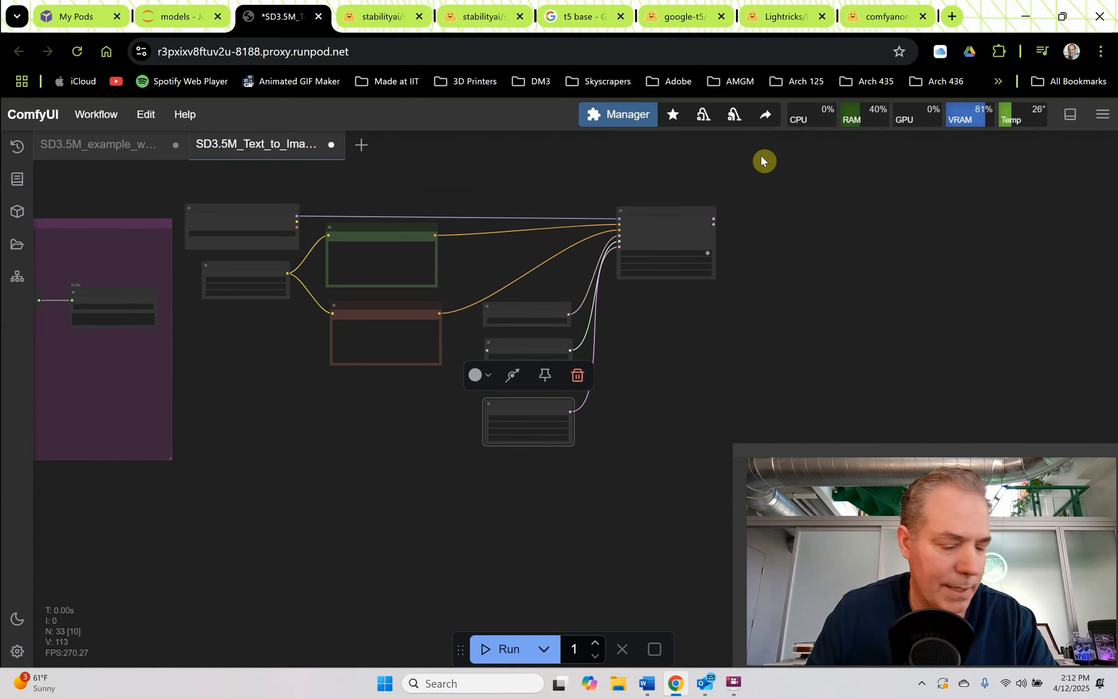
pyautogui.scroll(12, 726, 187)
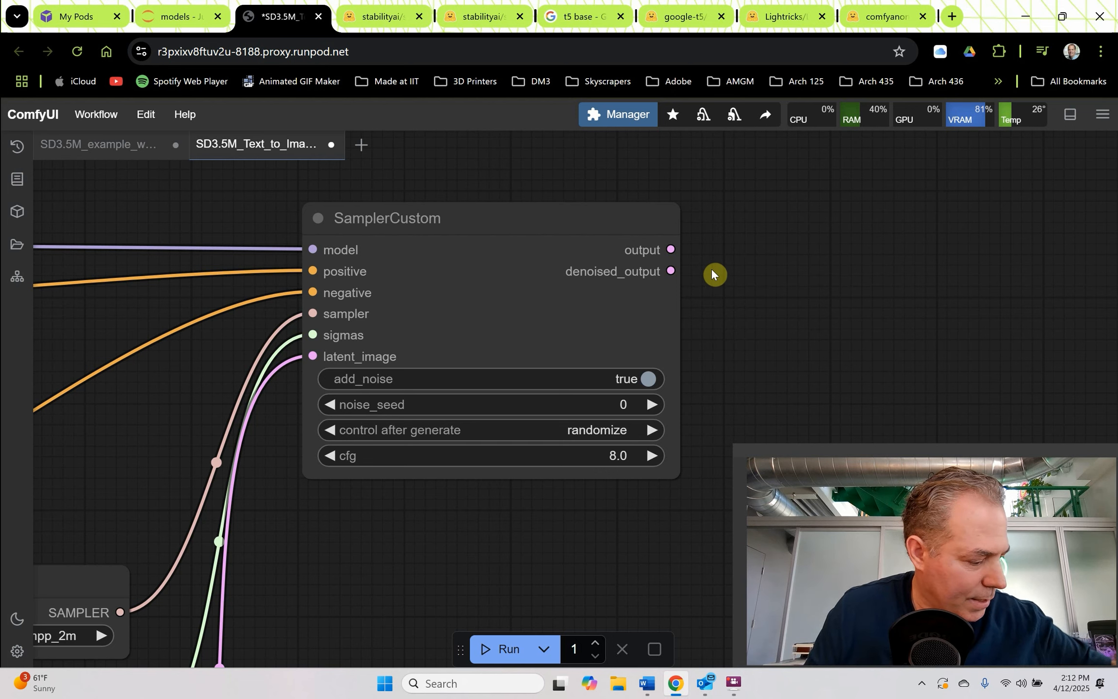
pyautogui.moveTo(890, 228); pyautogui.dragTo(805, 215)
pyautogui.doubleClick(772, 223)
pyautogui.write('save')
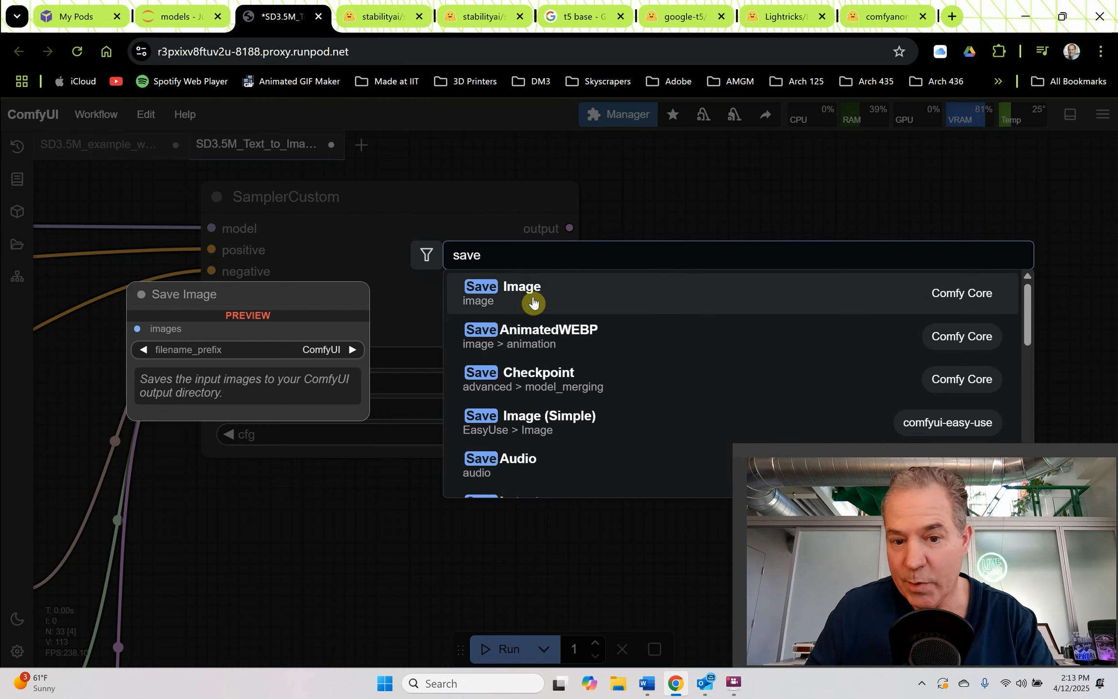
pyautogui.click(536, 355)
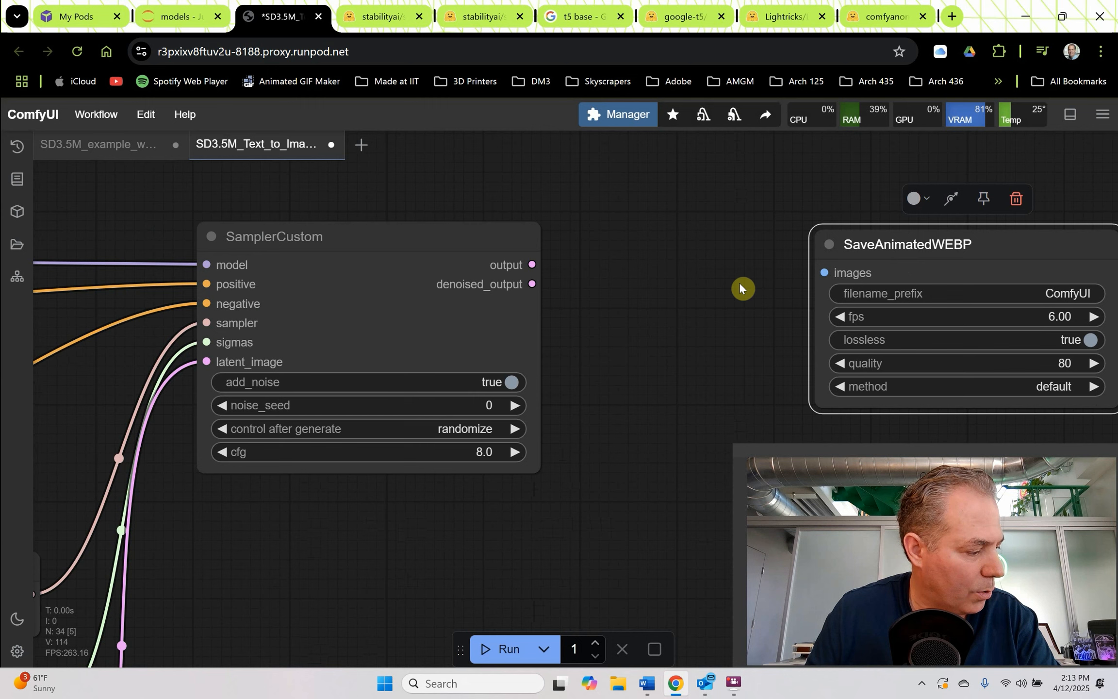
# - Add a VAE Decode node and place it between SamplerCustom and SaveAnimatedWEBP
pyautogui.doubleClick(660, 287)
pyautogui.write('vae')
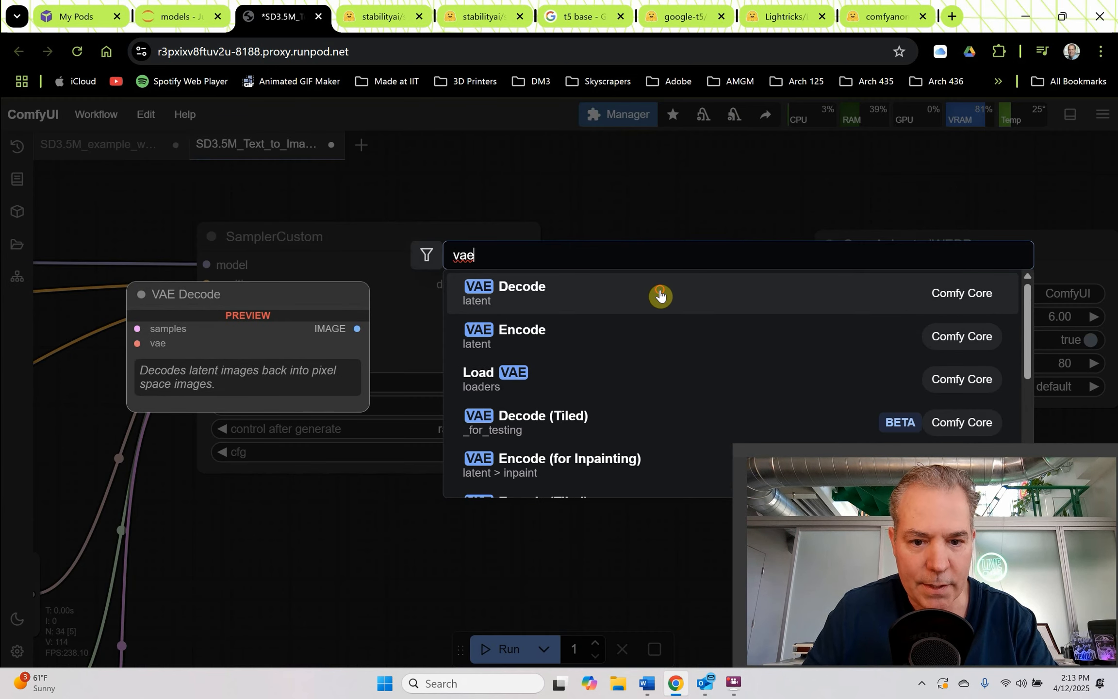
pyautogui.click(667, 295)
pyautogui.moveTo(747, 274); pyautogui.dragTo(659, 243)
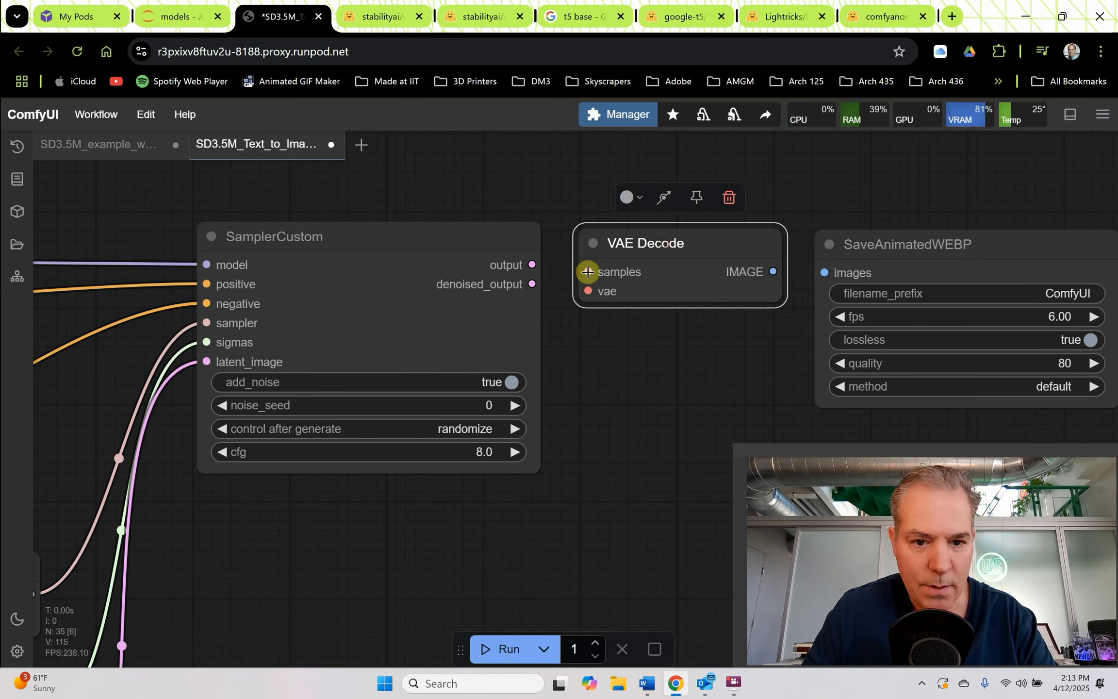
# - Connect VAE Decode's IMAGE output to SaveAnimatedWEBP's images input and SamplerCustom's output to VAE Decode's samples input
pyautogui.moveTo(822, 270)
pyautogui.mouseDown()
pyautogui.moveTo(833, 270)
pyautogui.moveTo(776, 275)
pyautogui.moveTo(829, 274)
pyautogui.mouseUp()
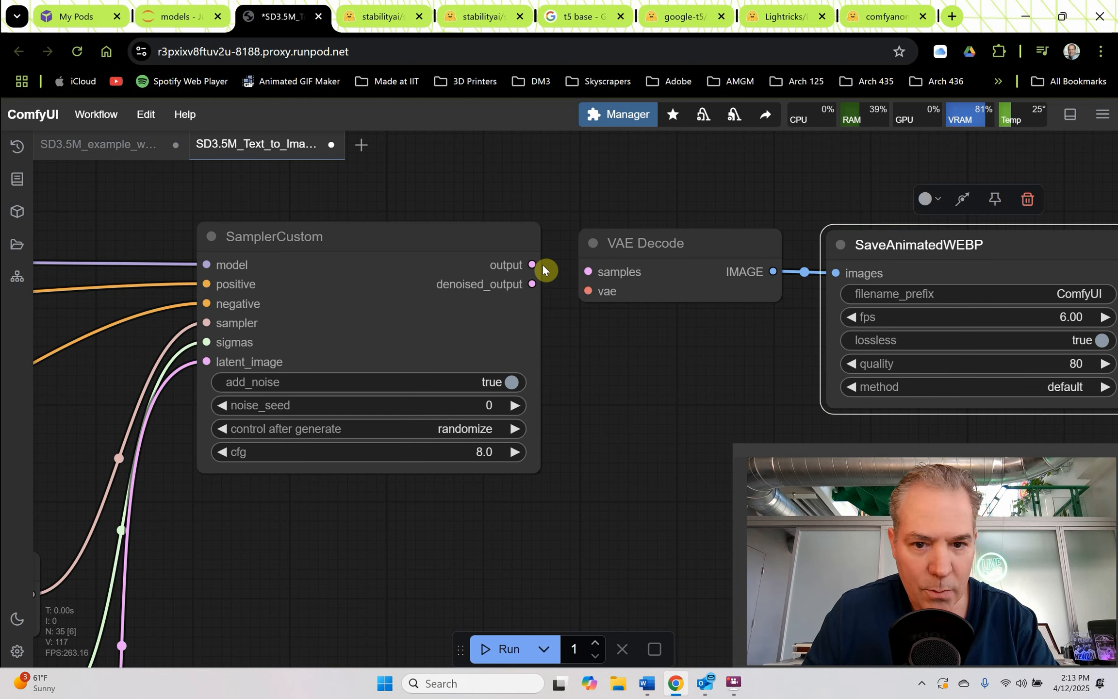
pyautogui.moveTo(532, 264); pyautogui.dragTo(580, 273)
pyautogui.scroll(-2, 582, 273)
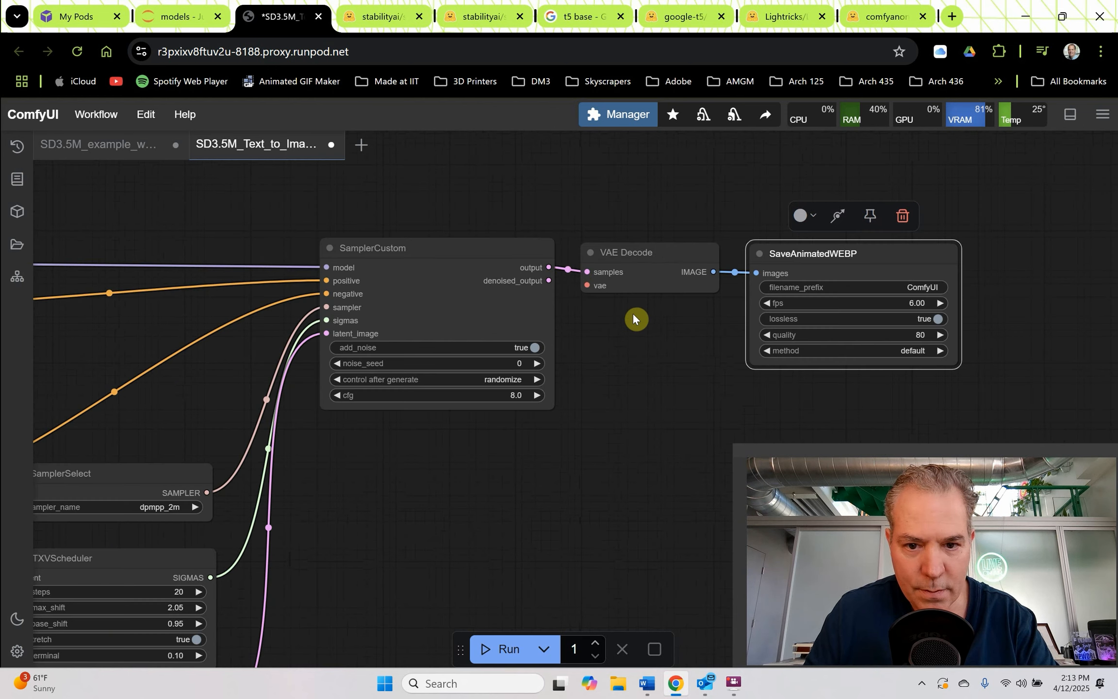
pyautogui.click(636, 275)
# - Enter "blooming flower" as the prompt in the green CLIP Text Encode node
pyautogui.scroll(-11, 788, 267)
pyautogui.scroll(14, 417, 357)
pyautogui.scroll(-9, 418, 356)
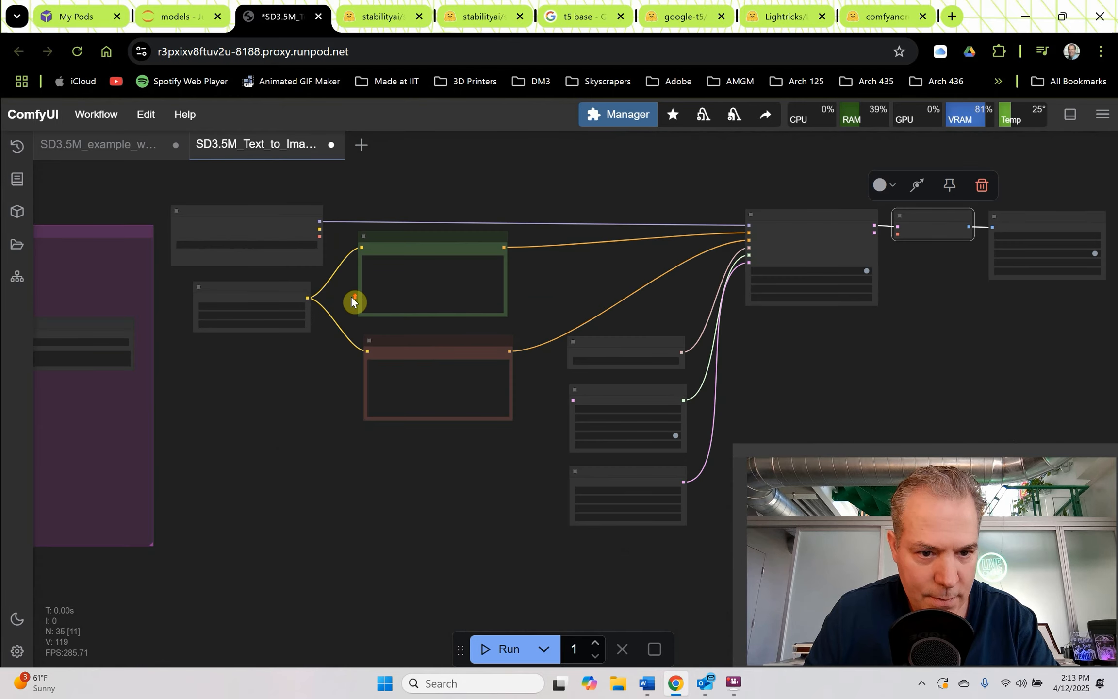
pyautogui.scroll(5, 352, 293)
pyautogui.moveTo(312, 281); pyautogui.dragTo(343, 353)
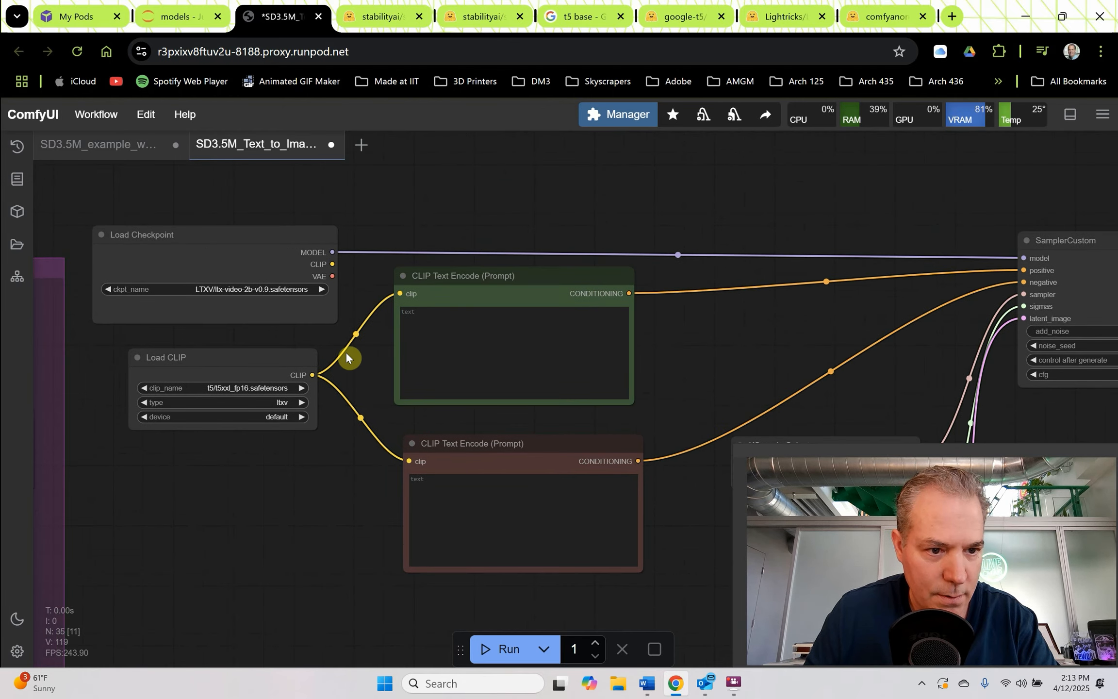
pyautogui.scroll(10, 390, 305)
pyautogui.scroll(3, 395, 306)
pyautogui.click(451, 333)
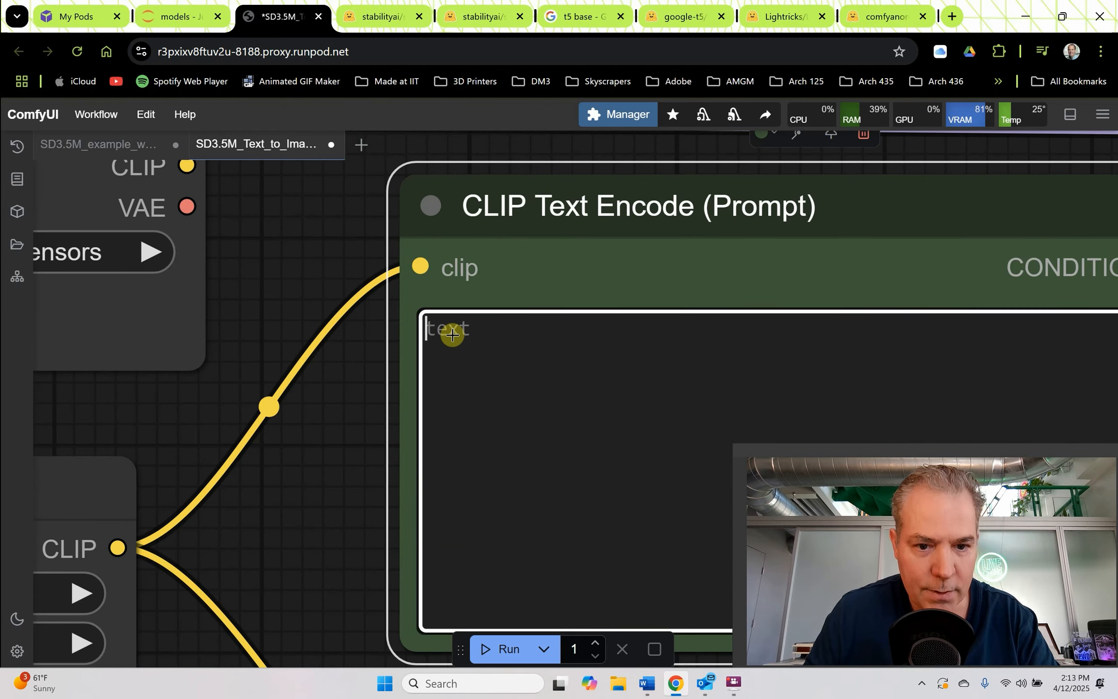
pyautogui.write('bloo')
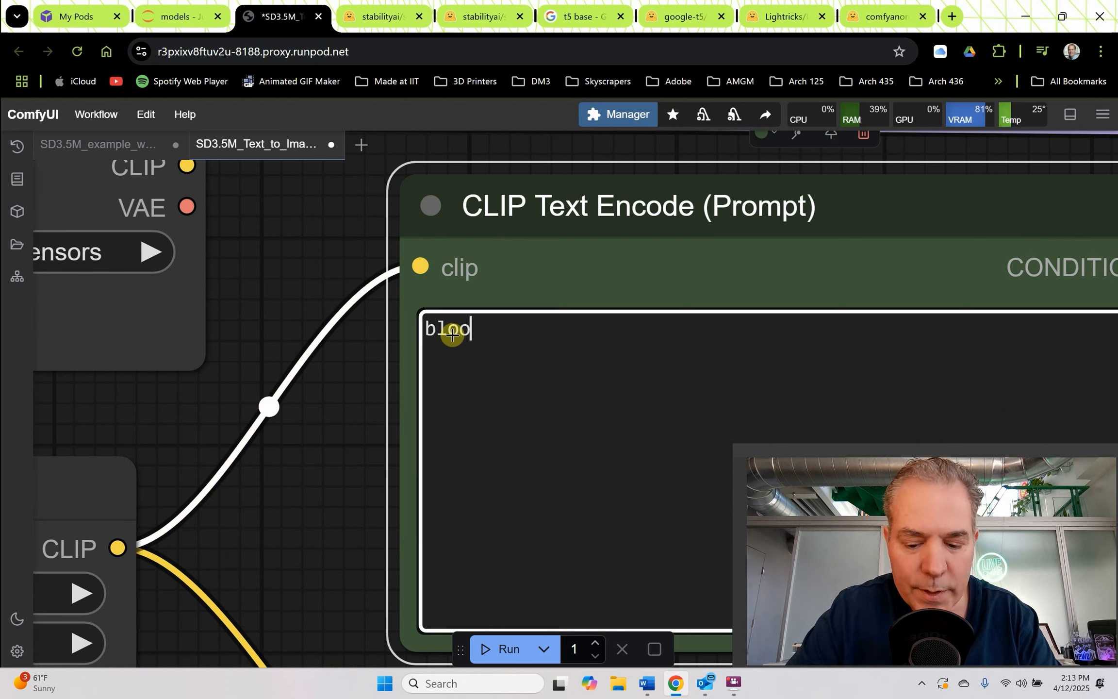
pyautogui.write('ming flower')
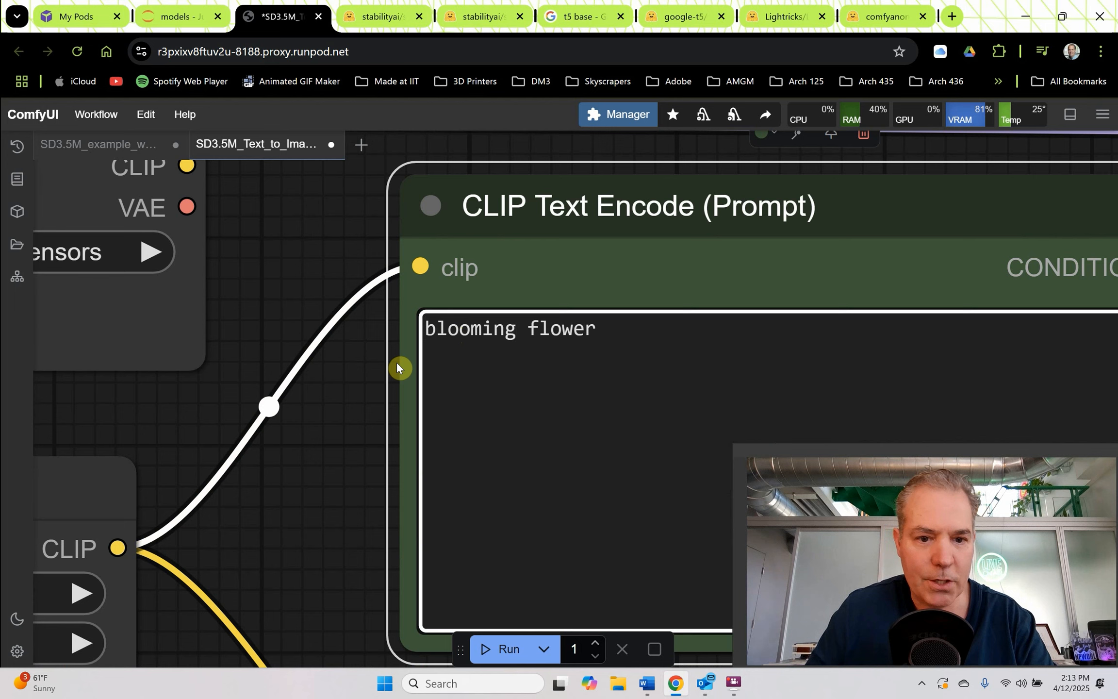
# - Run the workflow to generate the LTX-Video animation from the "blooming flower" prompt
pyautogui.moveTo(349, 405); pyautogui.dragTo(289, 356)
pyautogui.scroll(-10, 289, 356)
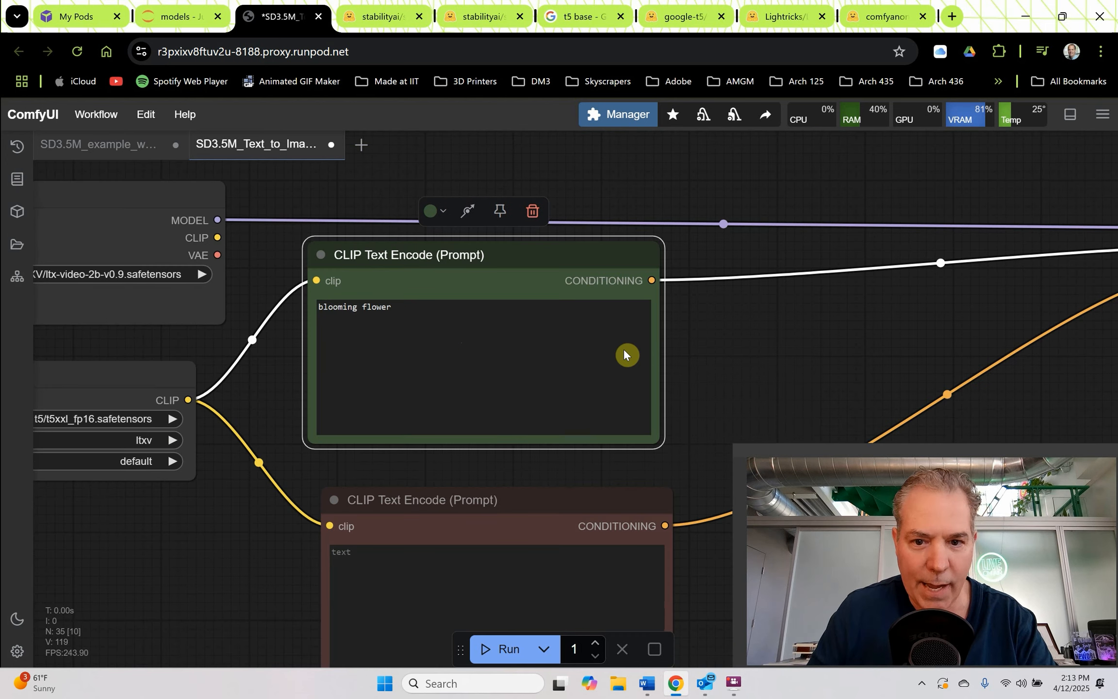
pyautogui.scroll(-2, 667, 349)
pyautogui.moveTo(557, 249); pyautogui.dragTo(573, 252)
pyautogui.scroll(-8, 616, 281)
pyautogui.moveTo(853, 298); pyautogui.dragTo(714, 281)
pyautogui.scroll(-1, 587, 275)
pyautogui.moveTo(587, 275); pyautogui.dragTo(544, 271)
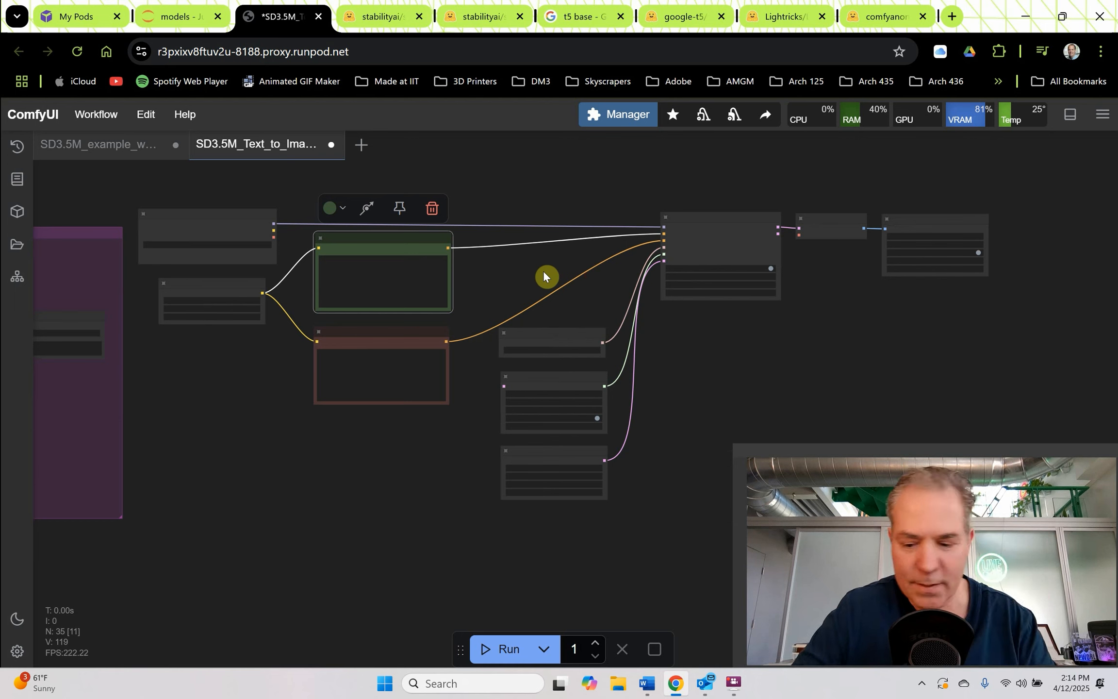
pyautogui.hotkey('ctrl', 'Return')
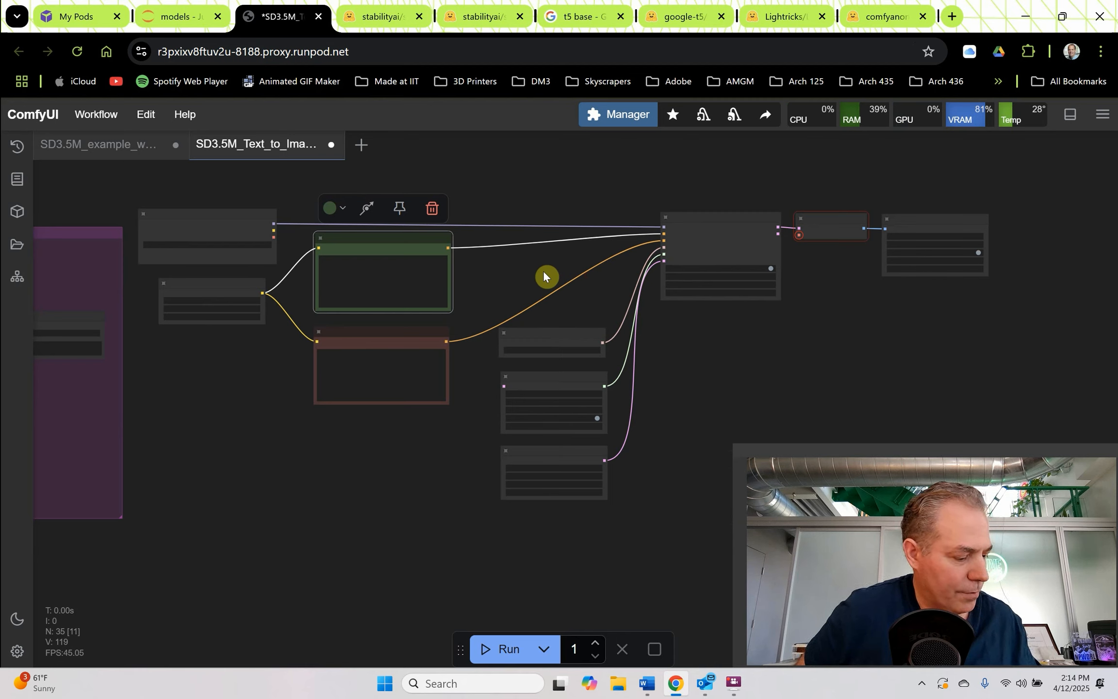
# - Save the workflow and run it again
pyautogui.scroll(5, 544, 275)
pyautogui.click(96, 114)
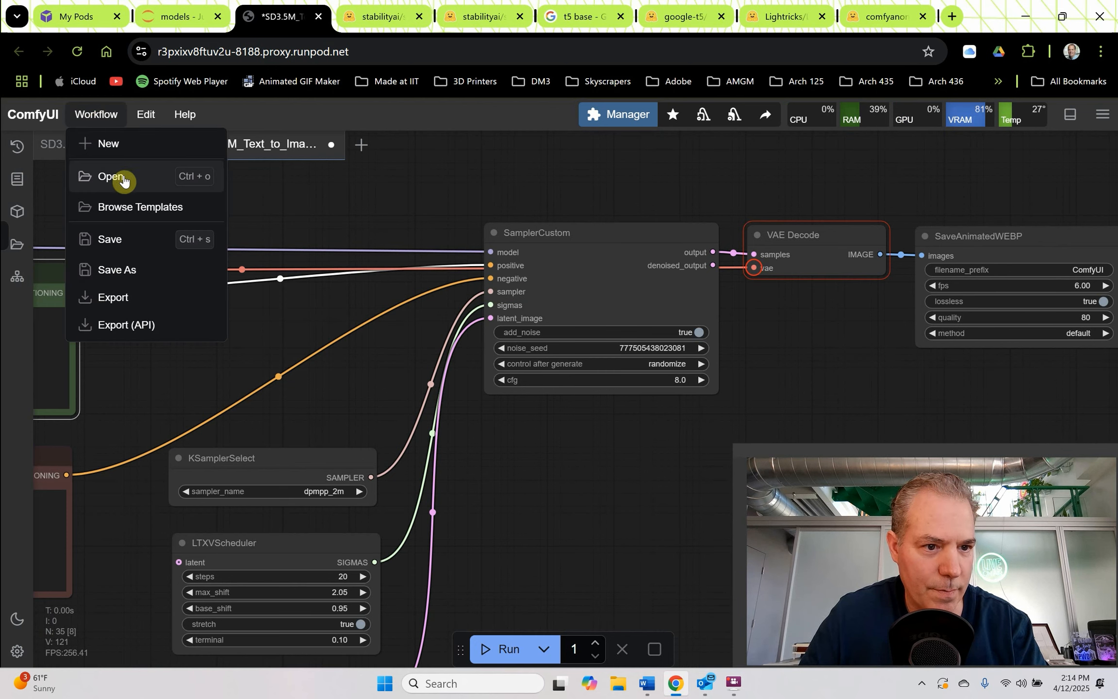
pyautogui.click(127, 239)
pyautogui.moveTo(739, 688)
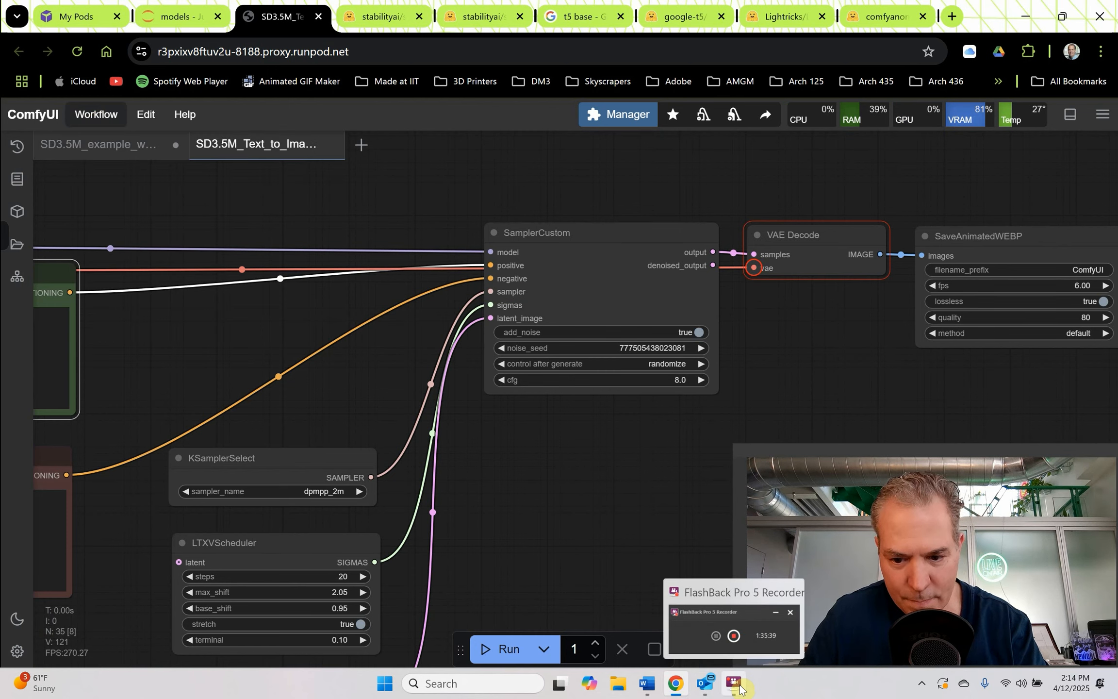
pyautogui.scroll(-6, 575, 467)
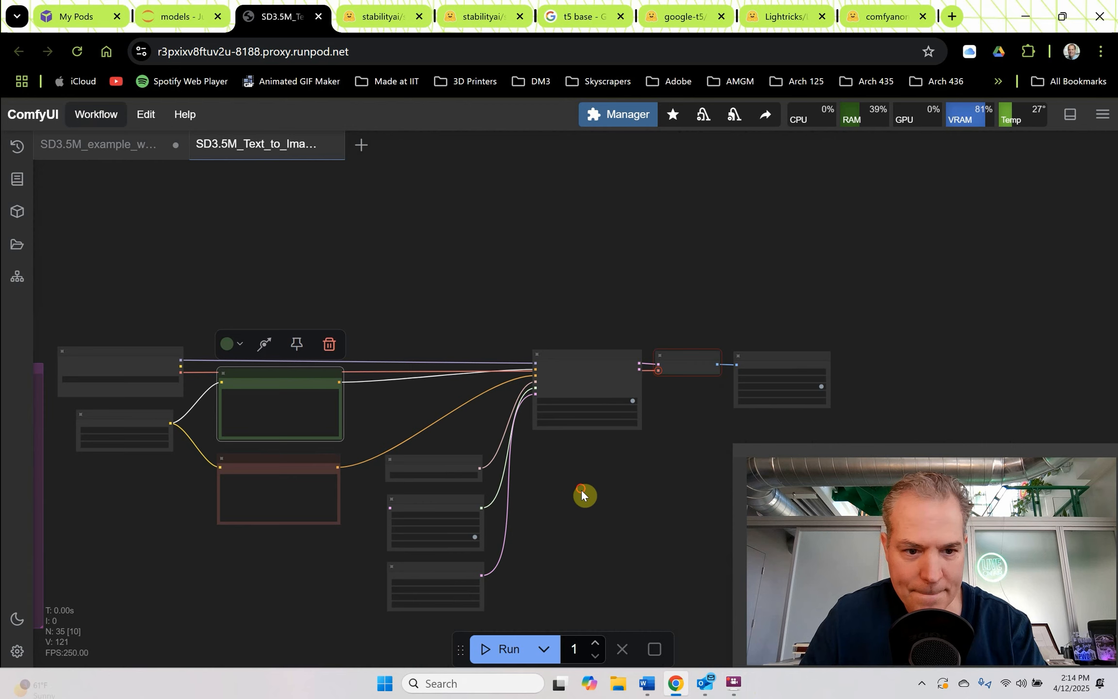
pyautogui.moveTo(592, 379); pyautogui.dragTo(666, 338)
pyautogui.hotkey('ctrl', 'Return')
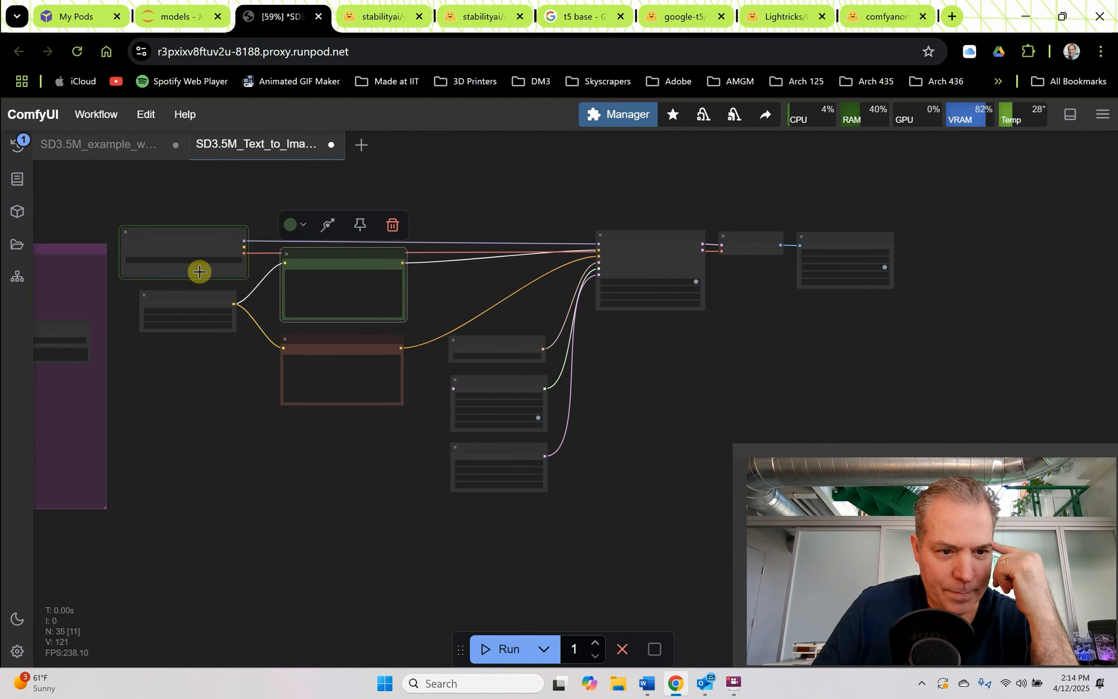
# - Align the VAE Decode and SaveAnimatedWEBP nodes in a row with SamplerCustom, leaving a slightly wider gap between them
pyautogui.scroll(5, 164, 247)
pyautogui.scroll(5, 164, 247)
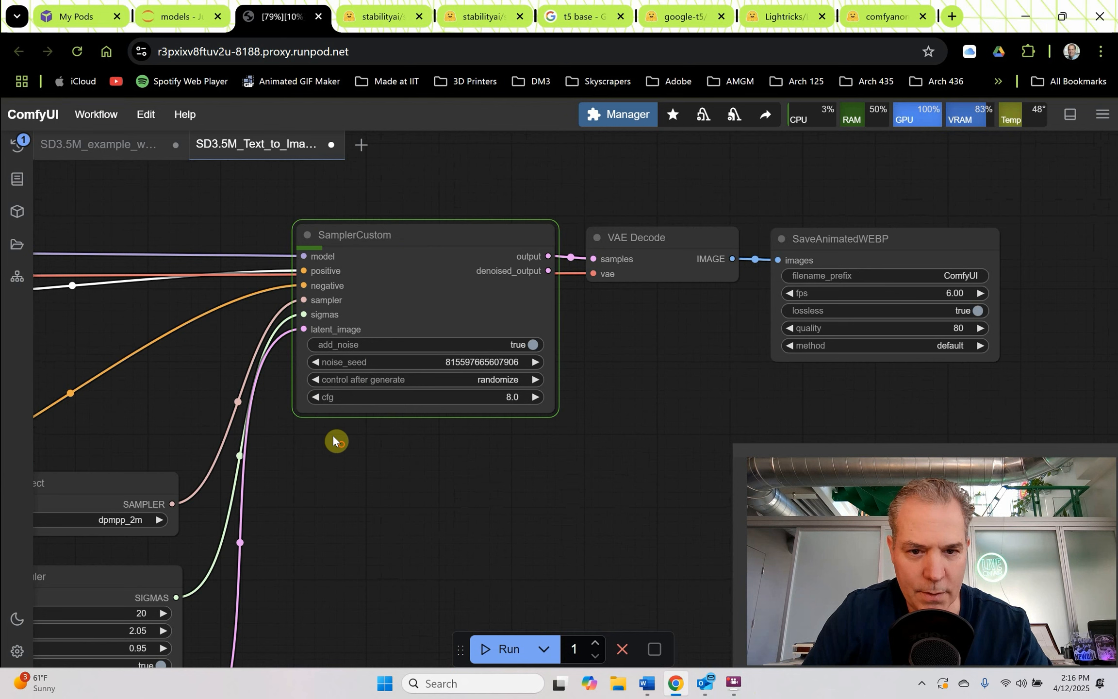
pyautogui.moveTo(491, 461); pyautogui.dragTo(423, 452)
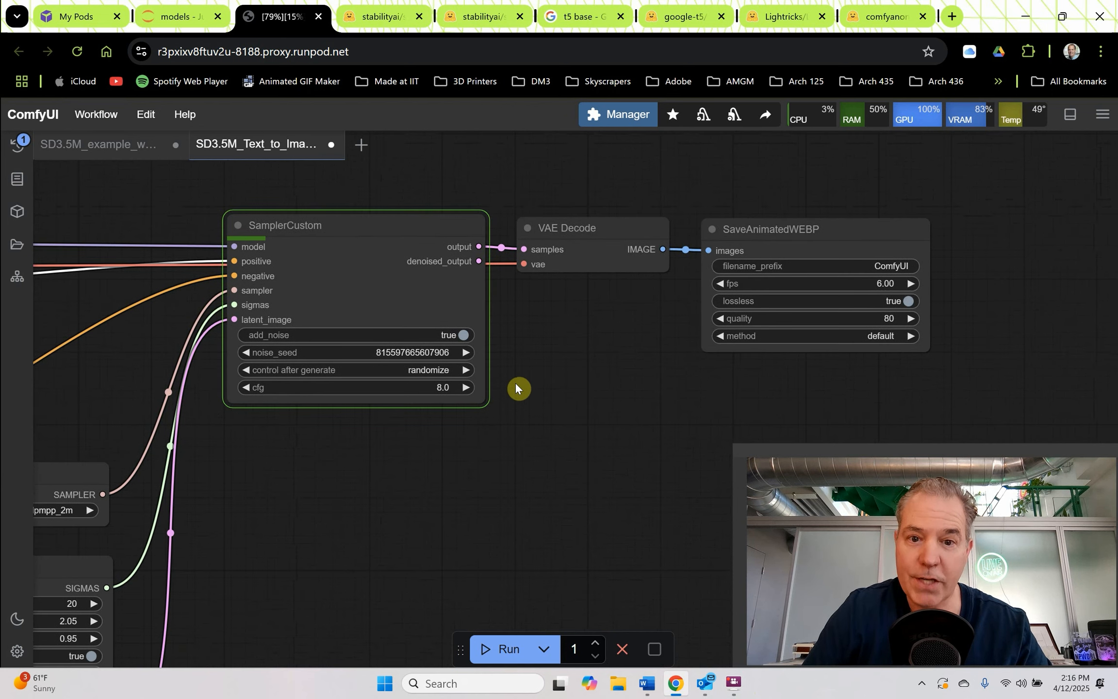
pyautogui.moveTo(588, 230); pyautogui.dragTo(590, 227)
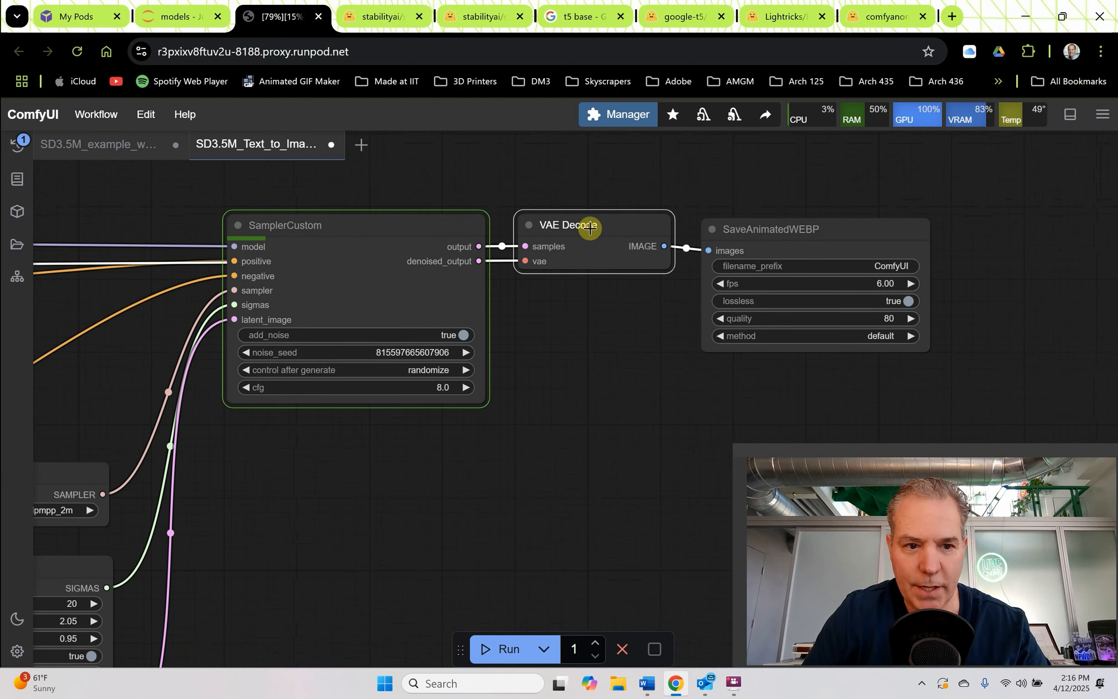
pyautogui.moveTo(754, 237); pyautogui.dragTo(768, 234)
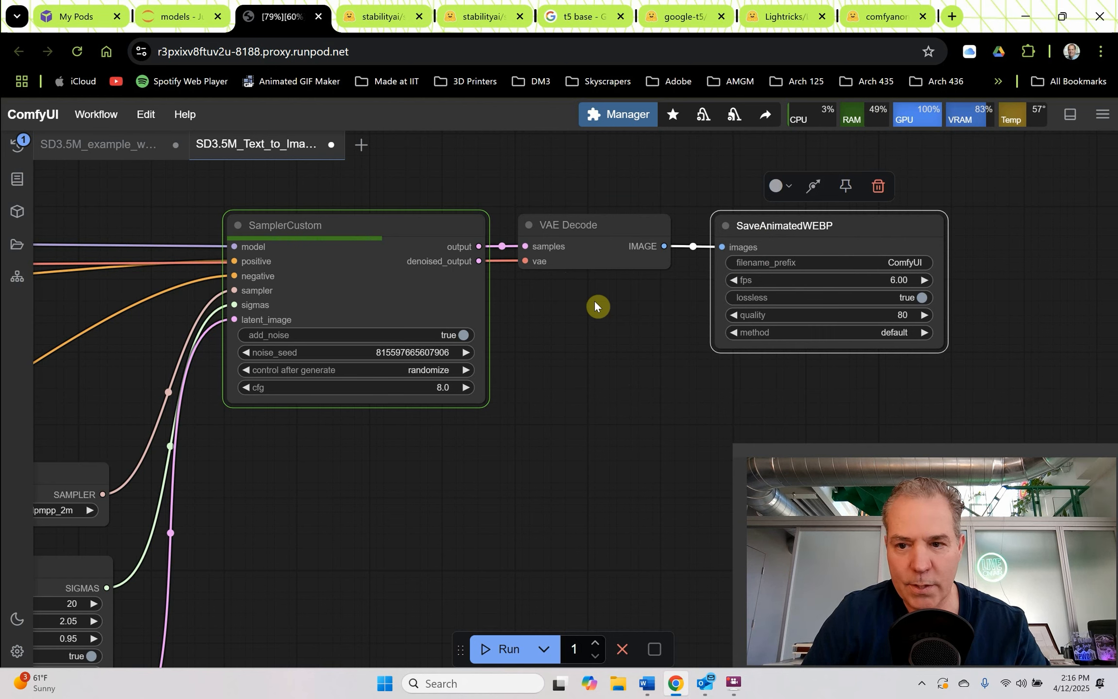
# - Add a SaveWEBM node in the empty space below SaveAnimatedWEBP
pyautogui.moveTo(681, 334); pyautogui.dragTo(599, 302)
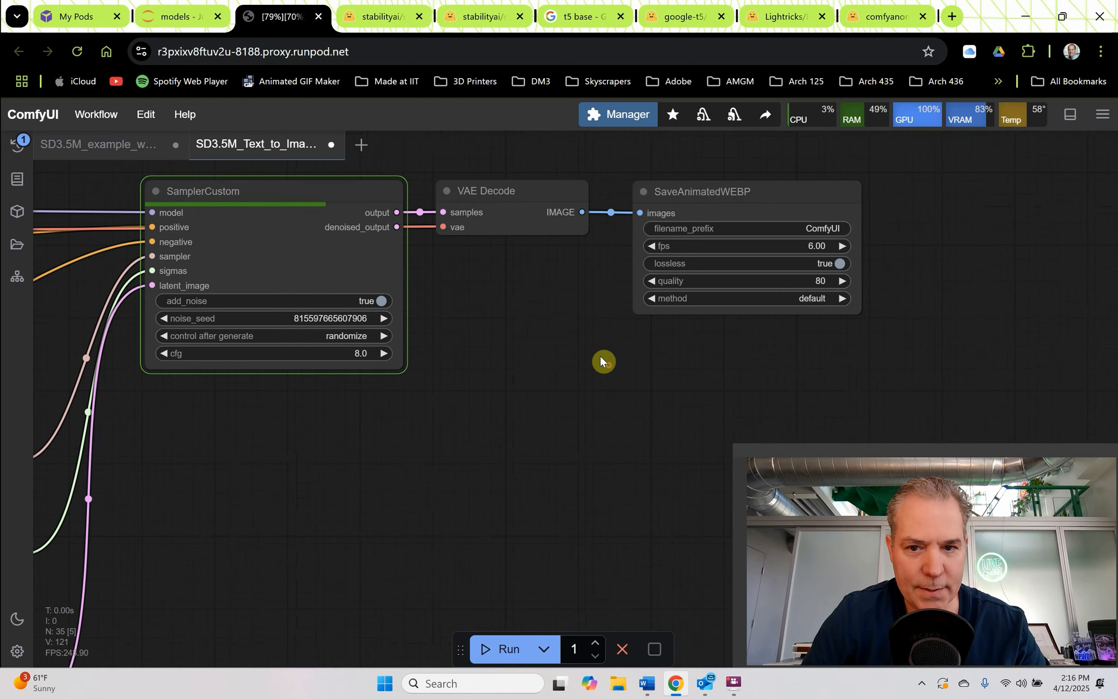
pyautogui.doubleClick(601, 363)
pyautogui.write('save')
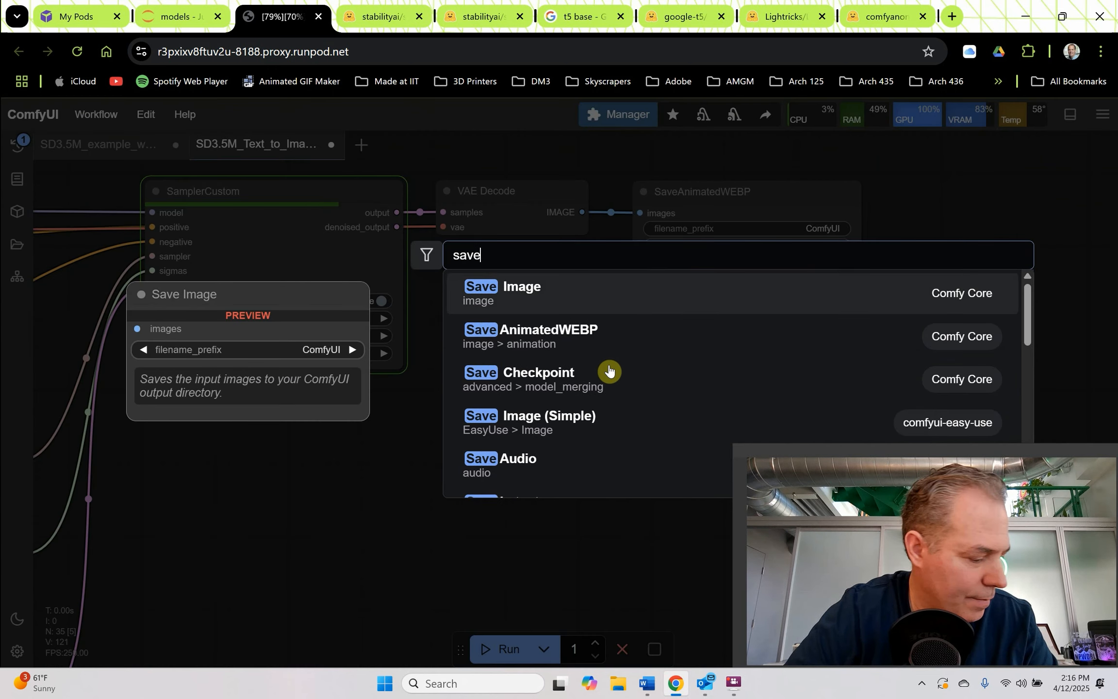
pyautogui.write('webm')
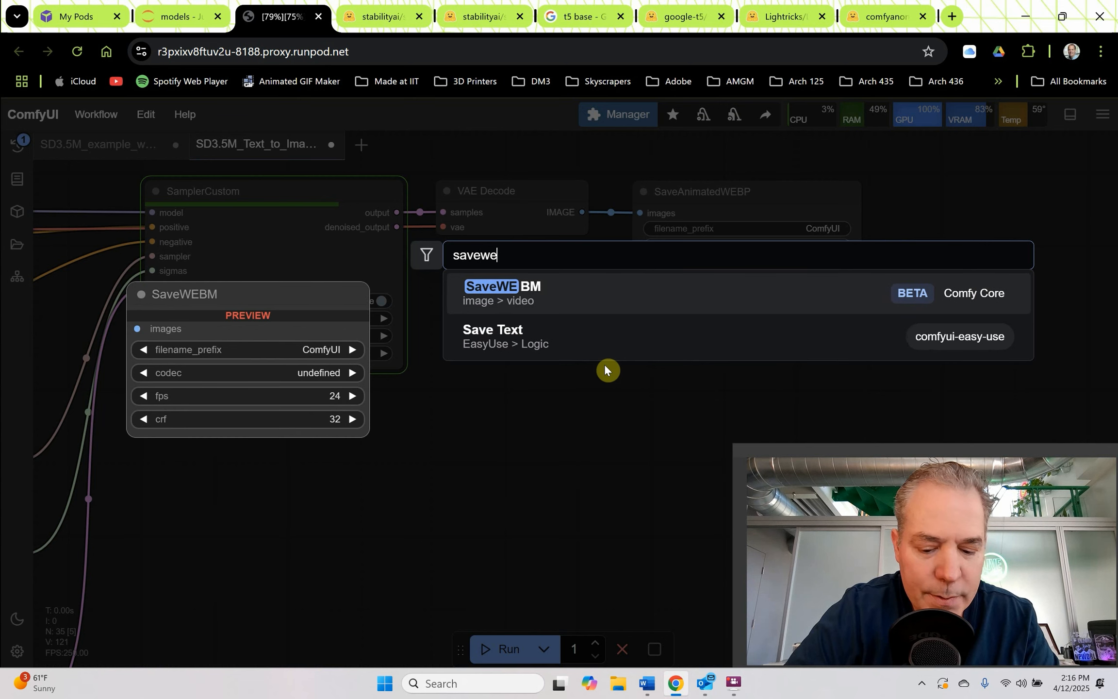
pyautogui.click(554, 284)
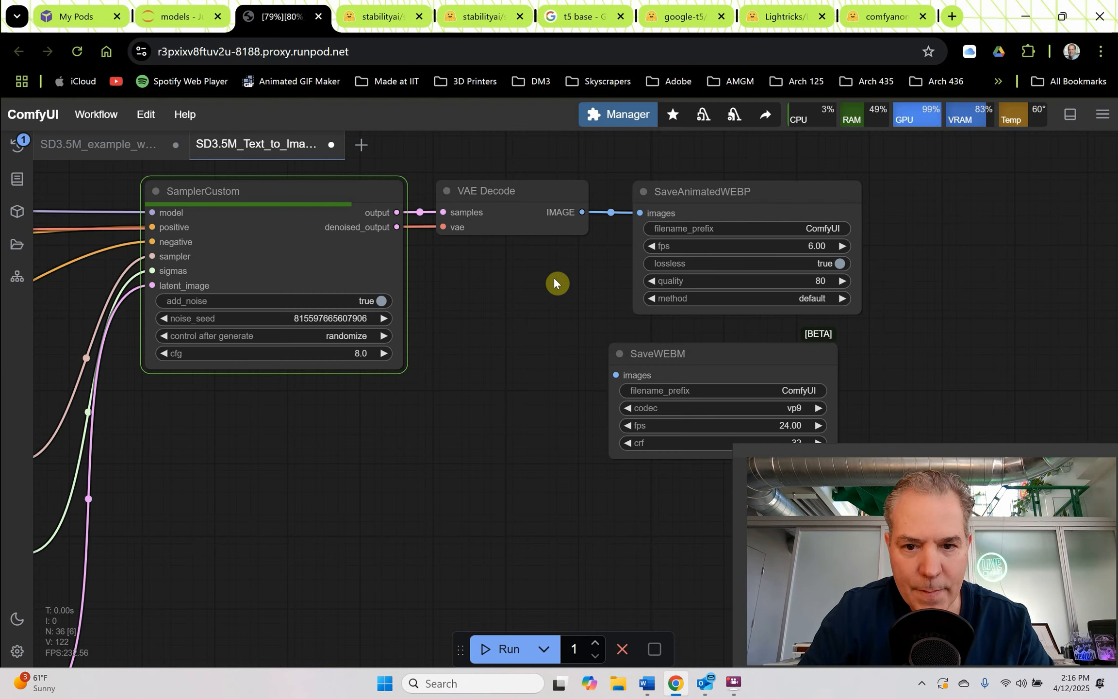
# - Connect VAE Decode's IMAGE output to SaveWEBM's images input and align the node beneath SaveAnimatedWEBP
pyautogui.moveTo(577, 214); pyautogui.dragTo(618, 373)
pyautogui.moveTo(679, 354); pyautogui.dragTo(706, 357)
pyautogui.scroll(-2, 568, 367)
pyautogui.moveTo(568, 367); pyautogui.dragTo(449, 355)
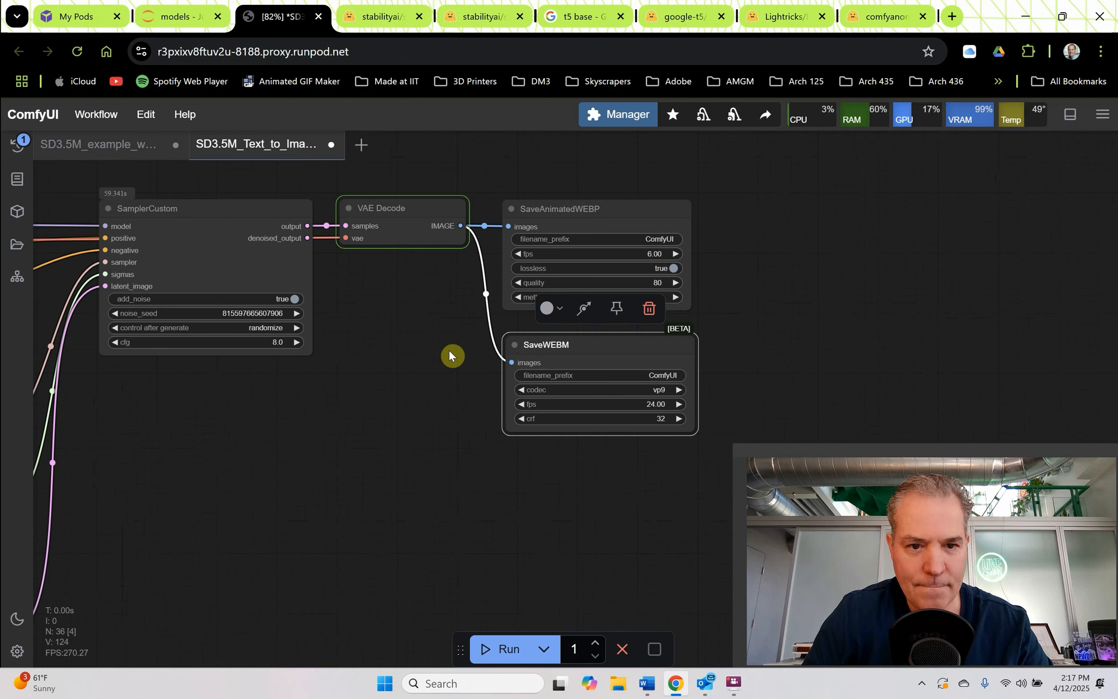
pyautogui.click(449, 351)
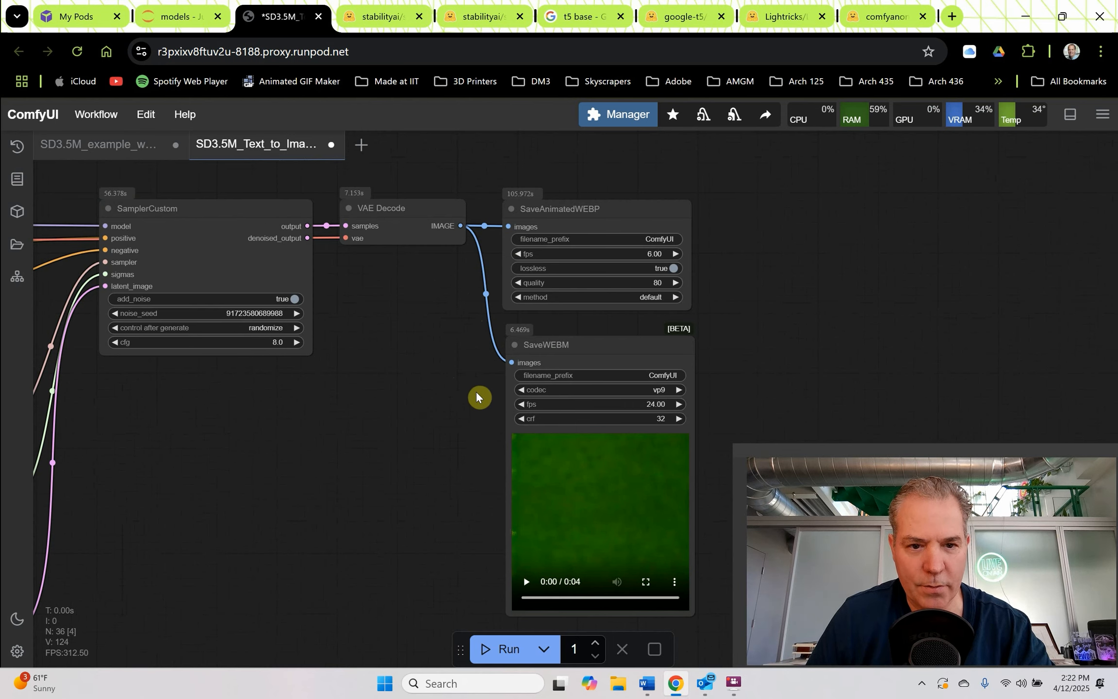
# - Play the generated video in the SaveWEBM node's preview
pyautogui.moveTo(454, 427); pyautogui.dragTo(430, 368)
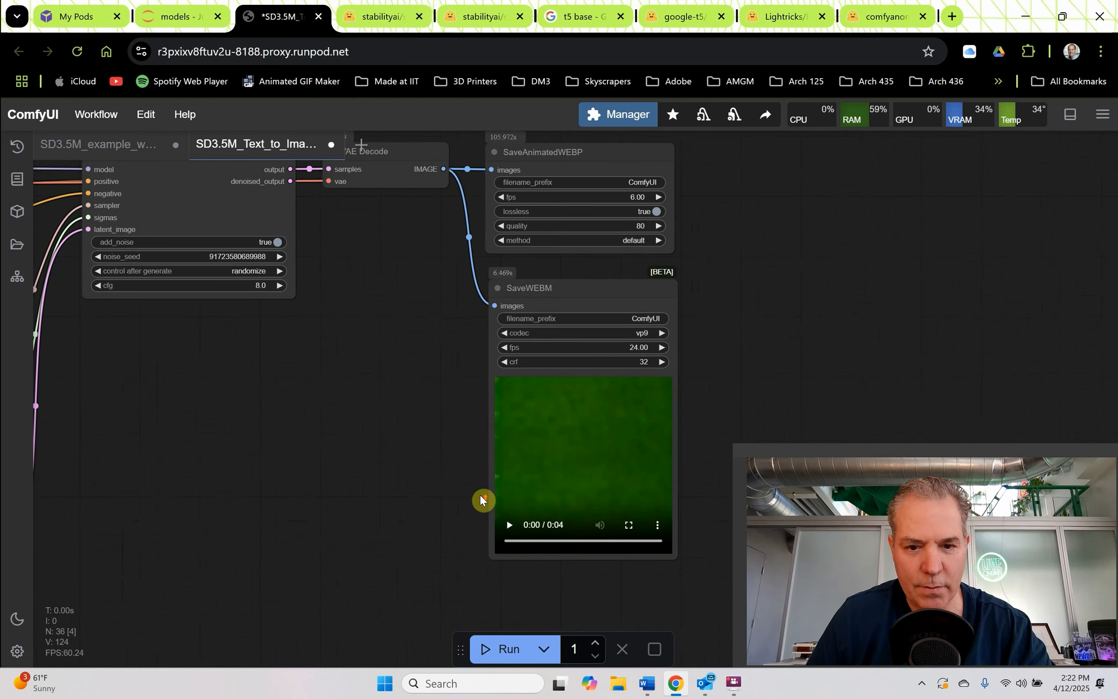
pyautogui.scroll(6, 481, 499)
pyautogui.moveTo(482, 497); pyautogui.dragTo(266, 506)
pyautogui.click(337, 521)
pyautogui.scroll(-2, 260, 461)
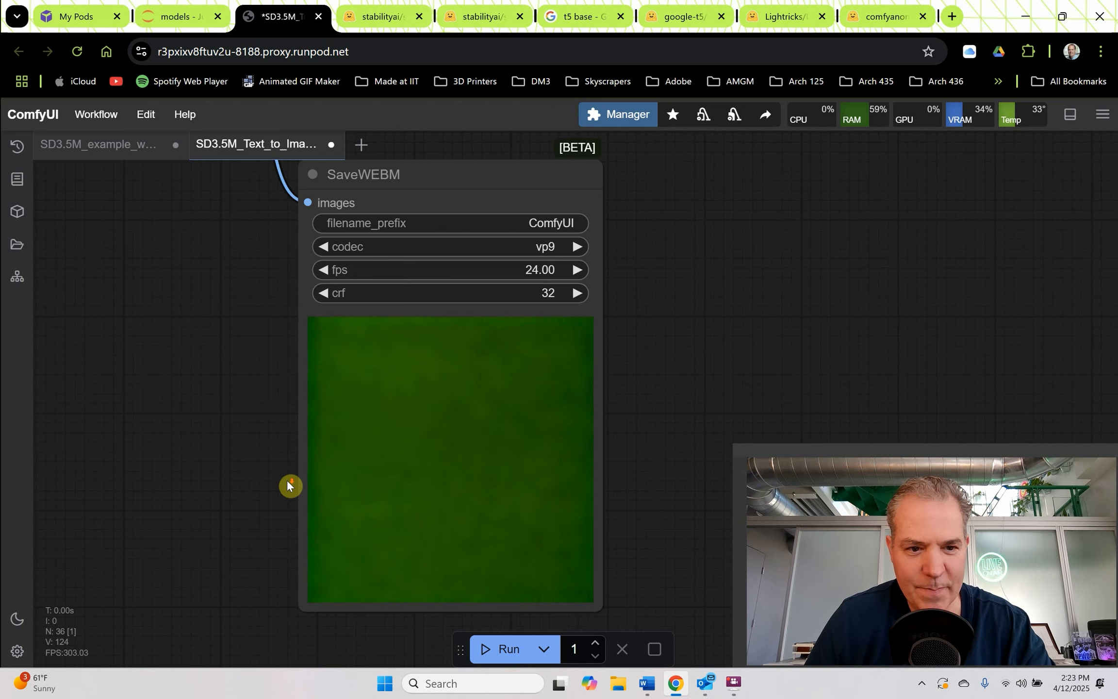
# - Bypass the SaveAnimatedWEBP node
pyautogui.scroll(-5, 286, 479)
pyautogui.scroll(7, 735, 236)
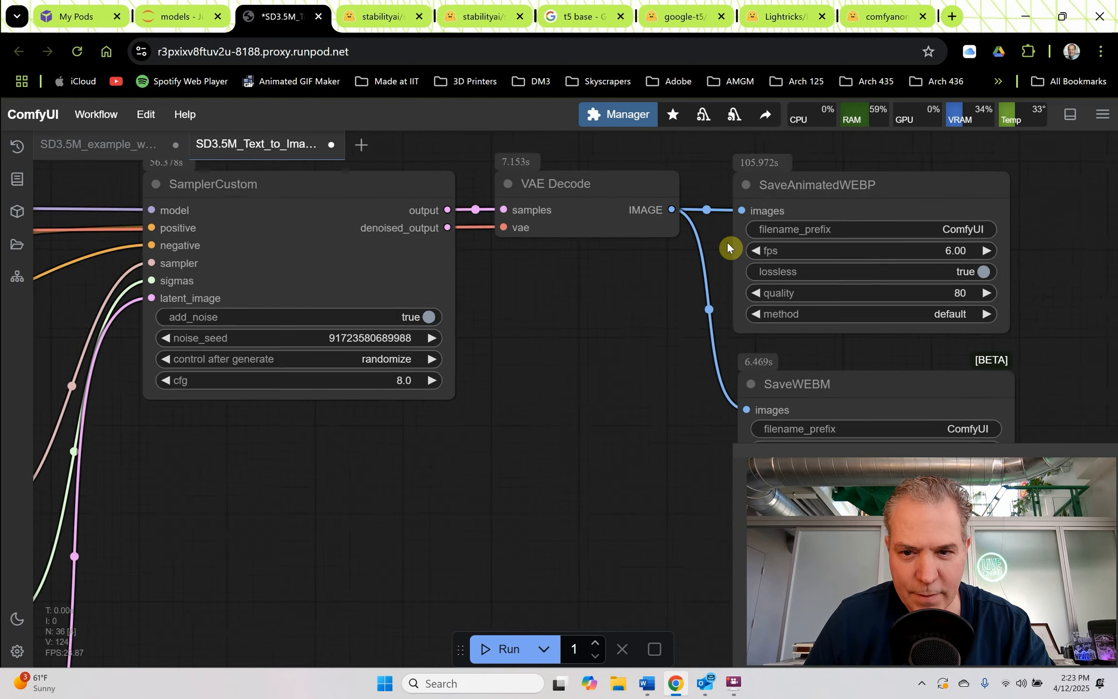
pyautogui.click(834, 202)
pyautogui.rightClick(833, 200)
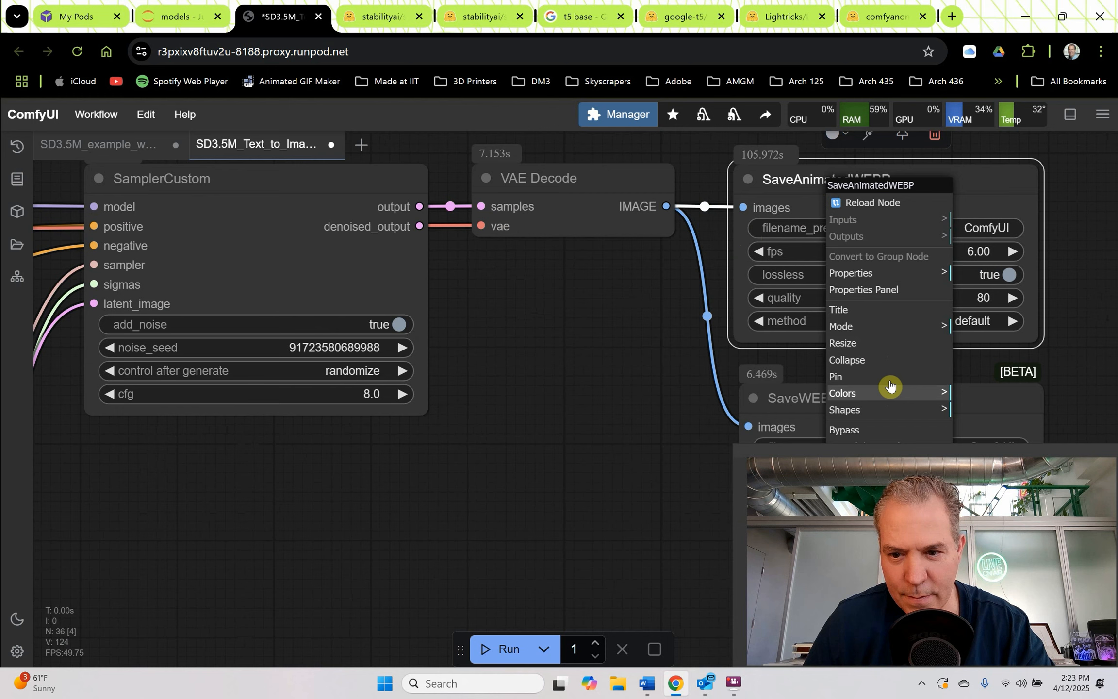
pyautogui.click(840, 427)
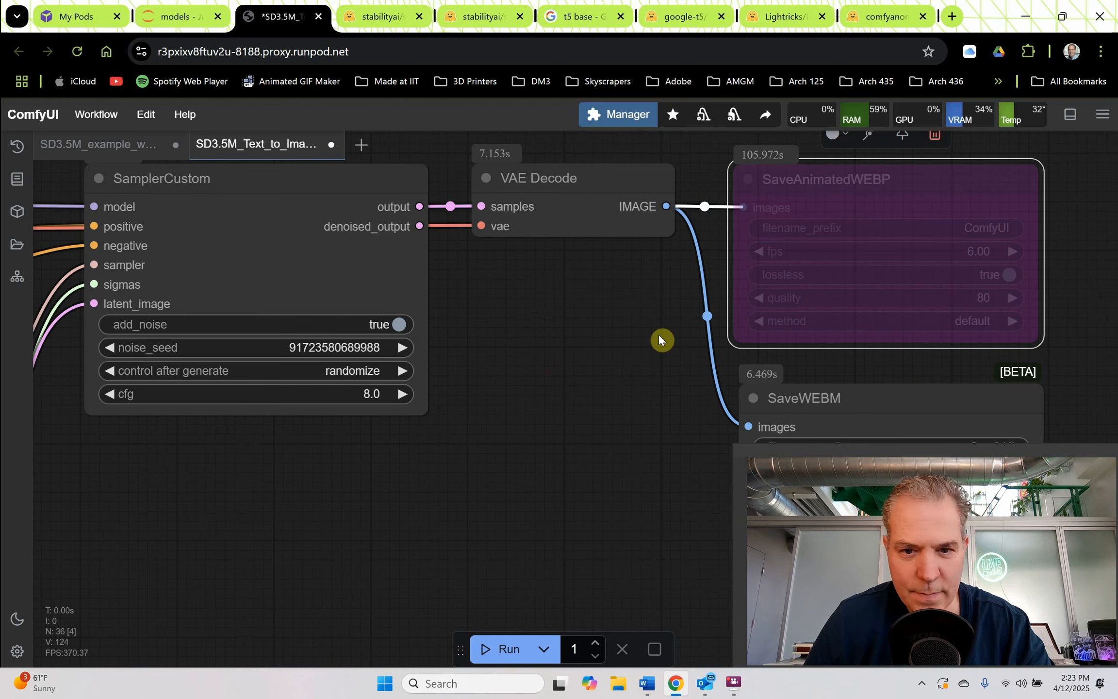
# - Examine which model files are selected in the Load Checkpoint and Load CLIP nodes of the LTX-Video stage
pyautogui.scroll(-5, 675, 340)
pyautogui.moveTo(611, 350); pyautogui.dragTo(781, 379)
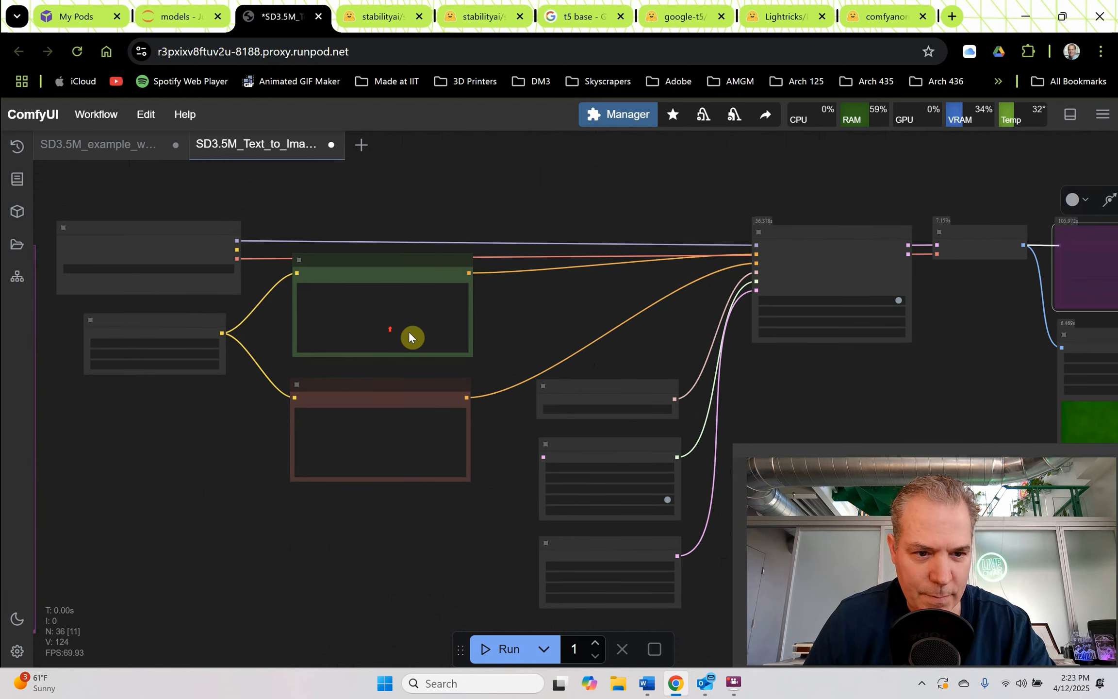
pyautogui.scroll(3, 266, 277)
pyautogui.scroll(1, 294, 294)
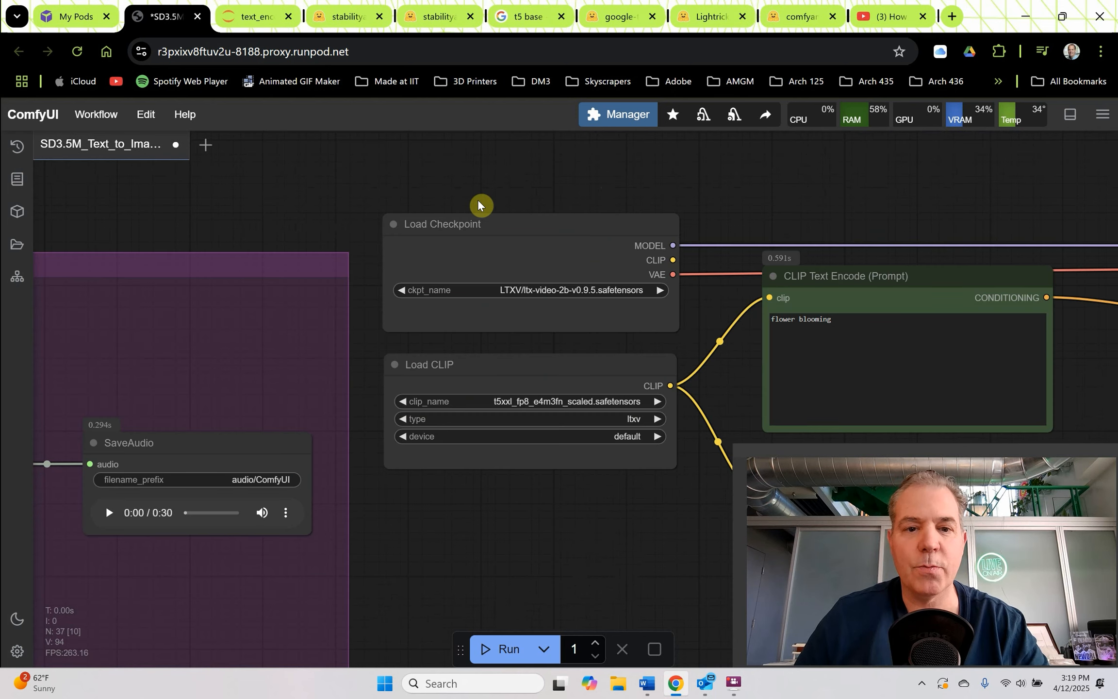
pyautogui.moveTo(470, 184); pyautogui.dragTo(543, 182)
pyautogui.scroll(4, 582, 286)
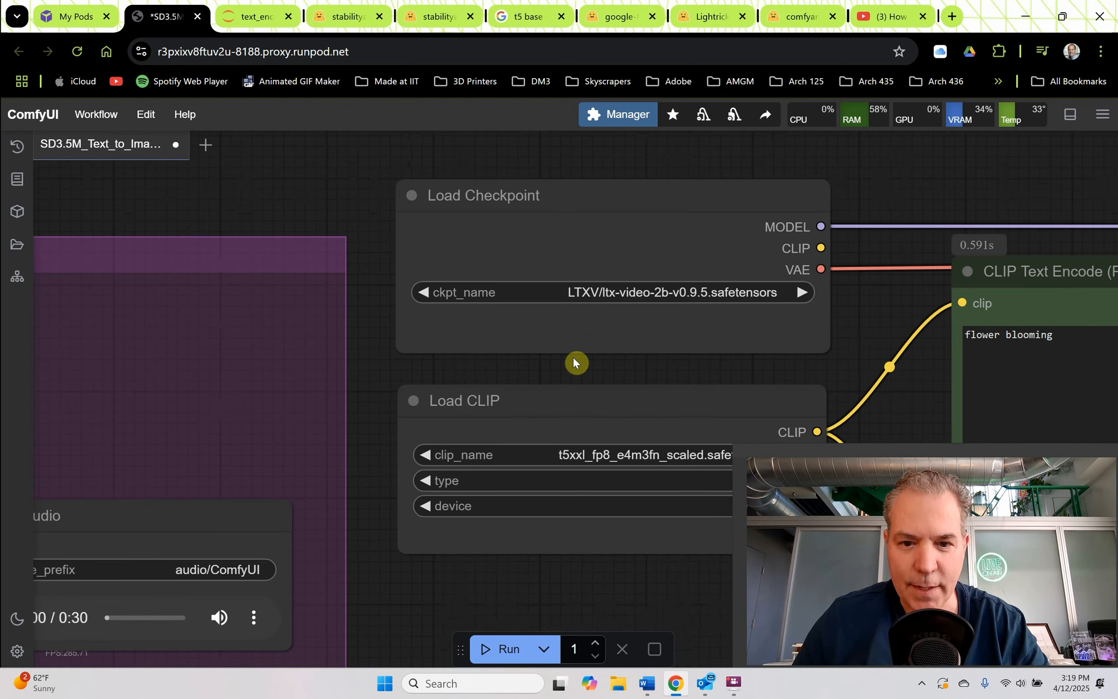
pyautogui.moveTo(585, 368); pyautogui.dragTo(427, 360)
pyautogui.scroll(2, 542, 328)
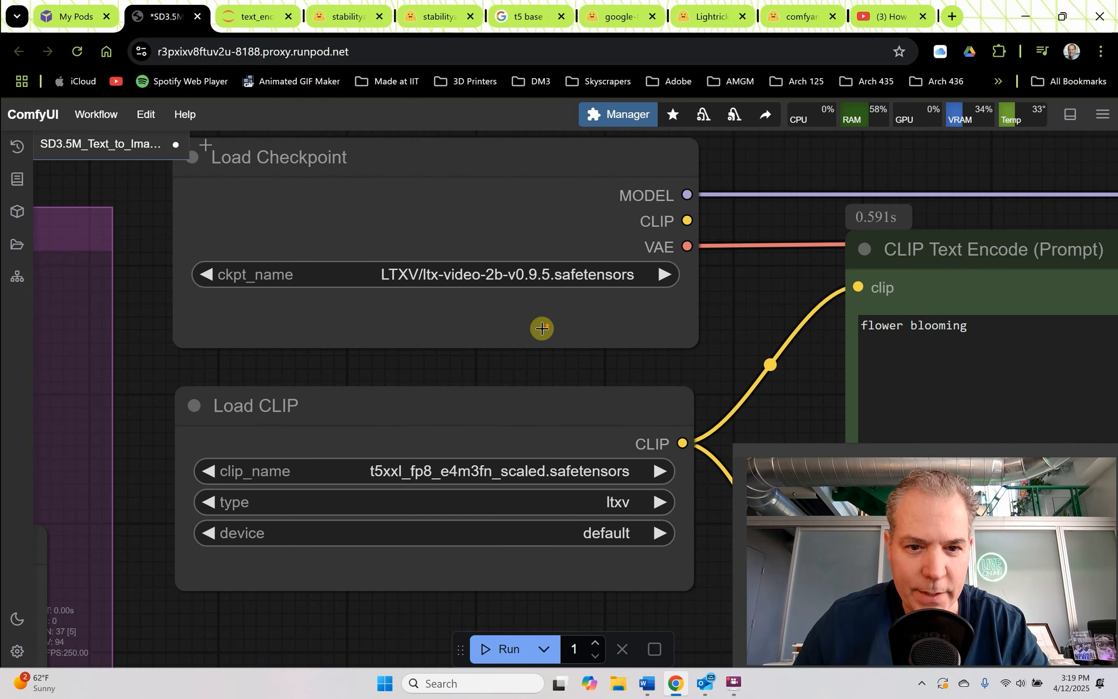
pyautogui.moveTo(723, 334); pyautogui.dragTo(714, 360)
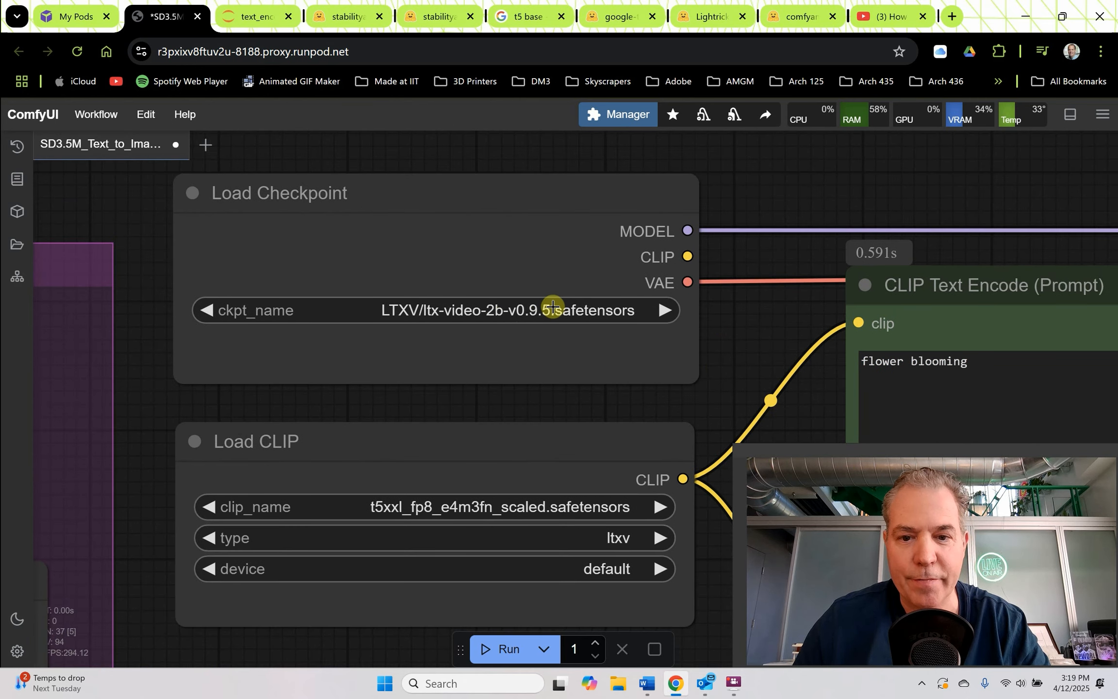
pyautogui.moveTo(671, 401); pyautogui.dragTo(643, 345)
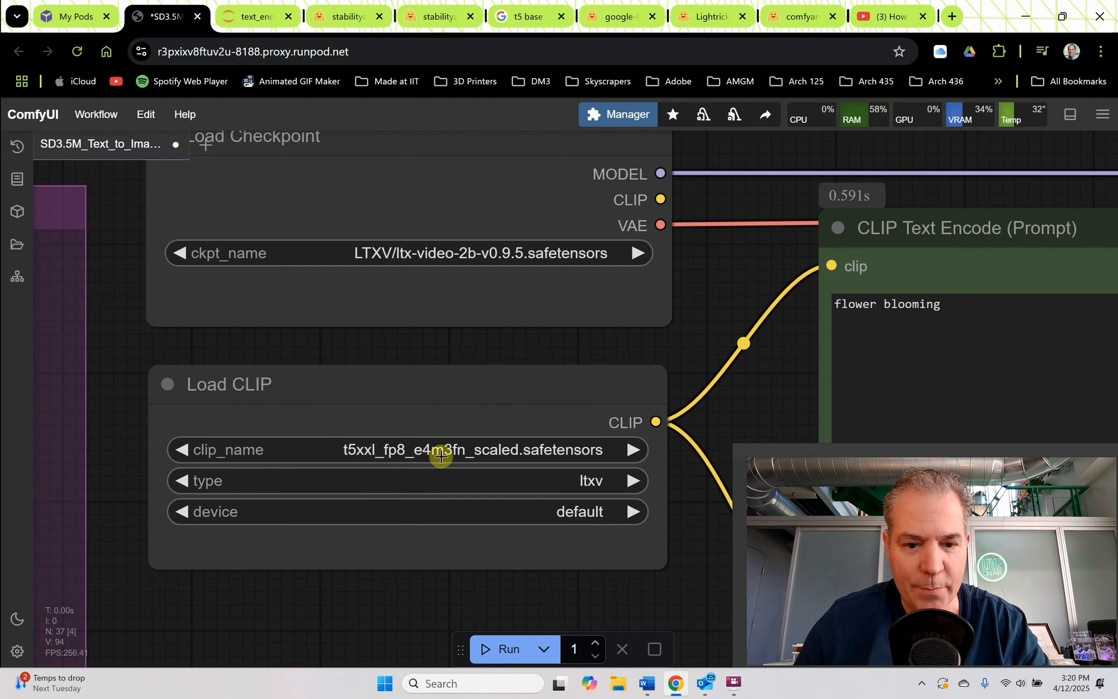
# - Check the t5xxl files in Hugging Face's flux_text_encoders repository, and return to ComfyUI's Load Checkpoint model name
pyautogui.click(799, 17)
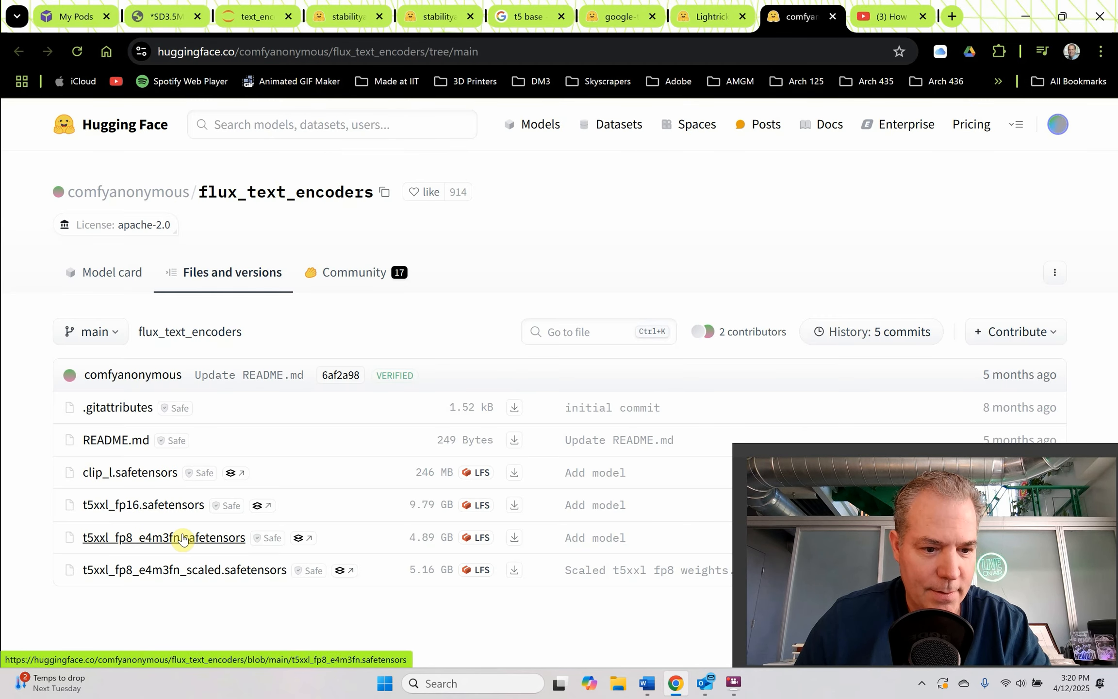
pyautogui.click(889, 18)
pyautogui.click(165, 16)
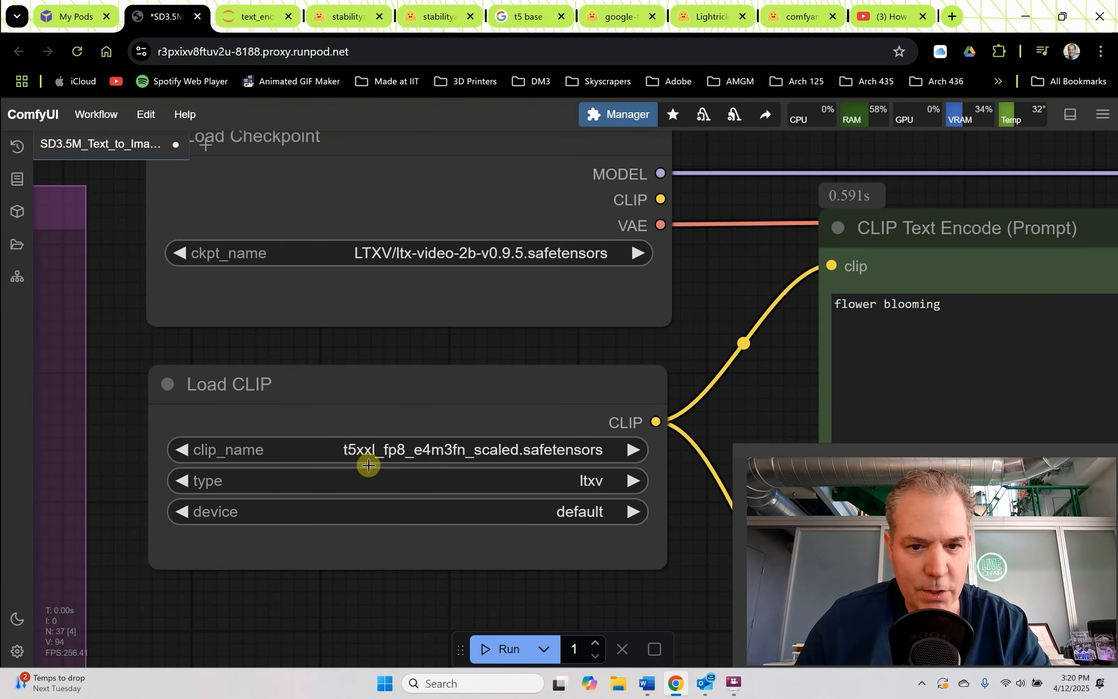
pyautogui.click(472, 255)
pyautogui.click(546, 256)
# - Find the SaveWEBM node at the end of the chain and play its flower video preview
pyautogui.scroll(-13, 437, 339)
pyautogui.moveTo(655, 316); pyautogui.dragTo(453, 332)
pyautogui.moveTo(229, 243); pyautogui.dragTo(270, 325)
pyautogui.scroll(8, 417, 405)
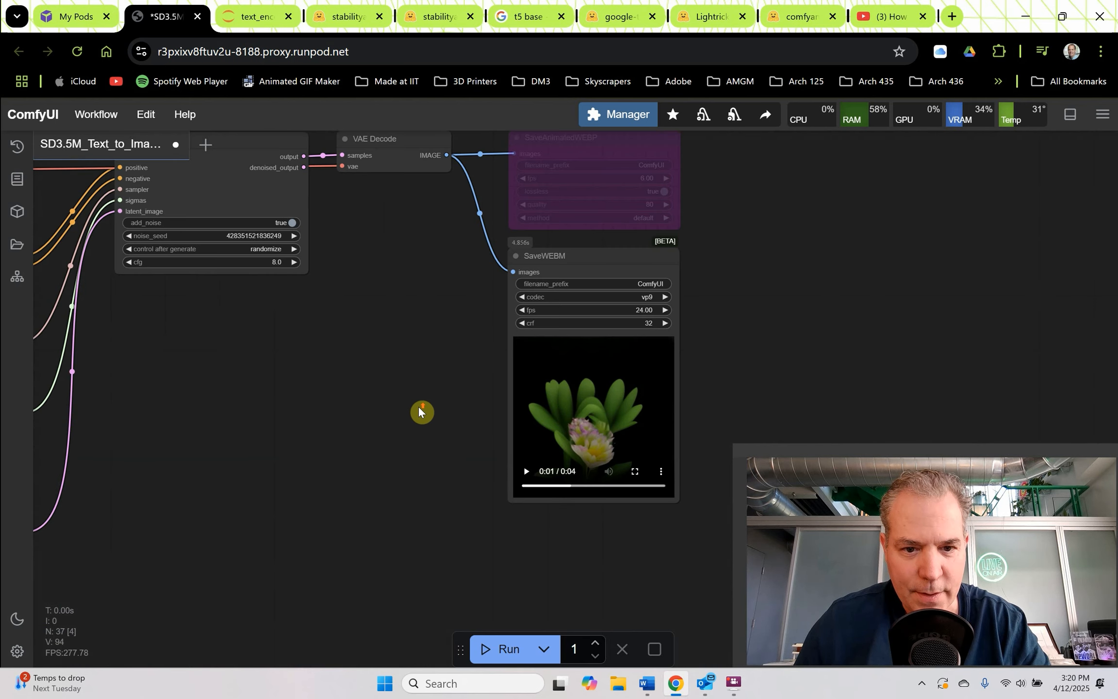
pyautogui.moveTo(456, 327); pyautogui.dragTo(377, 409)
pyautogui.moveTo(389, 558); pyautogui.dragTo(348, 423)
pyautogui.scroll(6, 384, 454)
pyautogui.moveTo(443, 413); pyautogui.dragTo(209, 485)
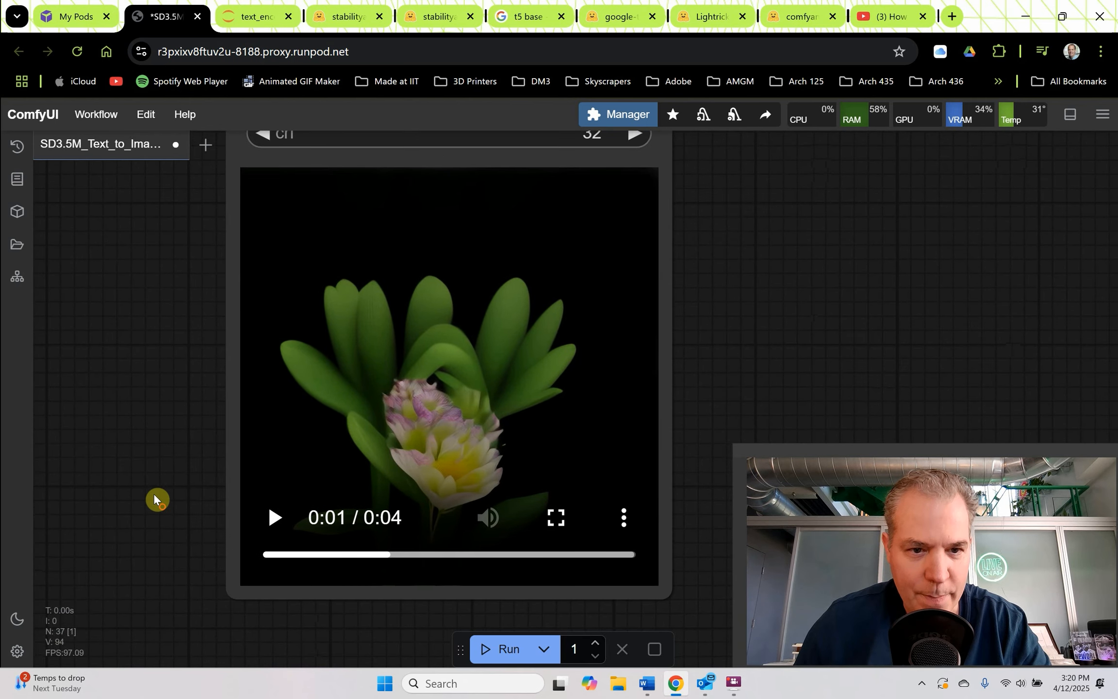
pyautogui.click(275, 515)
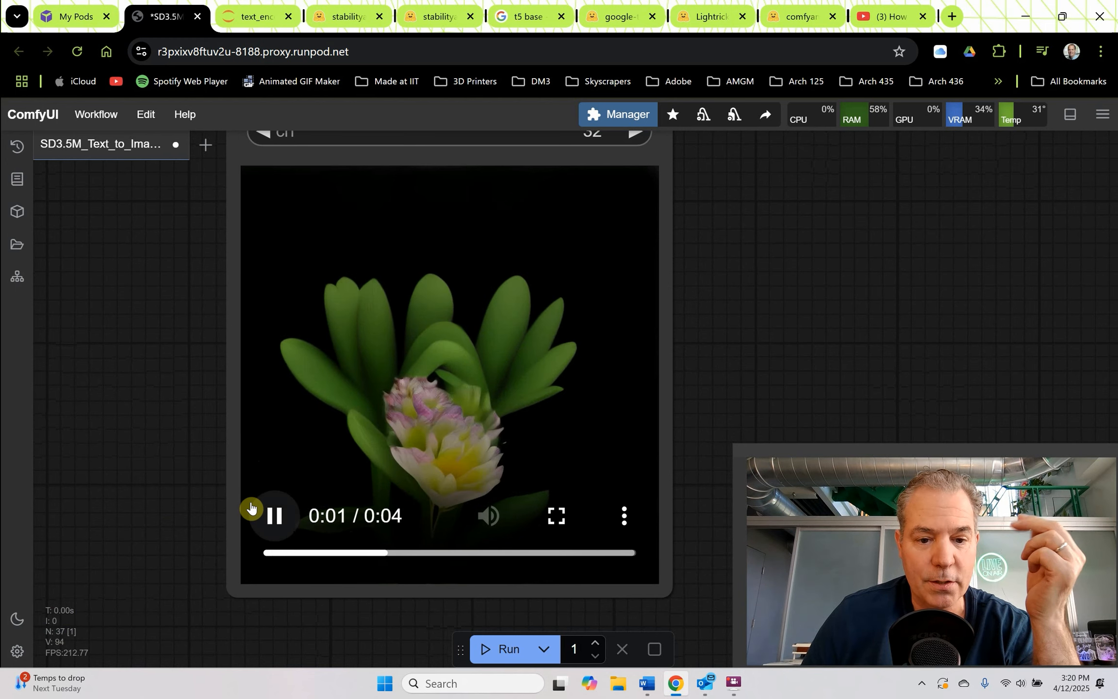
pyautogui.click(271, 516)
# - Review the LTX-Video chain from the SaveWEBM node back to the Load Checkpoint and Load CLIP nodes
pyautogui.moveTo(105, 469); pyautogui.dragTo(794, 451)
pyautogui.scroll(-7, 495, 417)
pyautogui.scroll(-6, 496, 417)
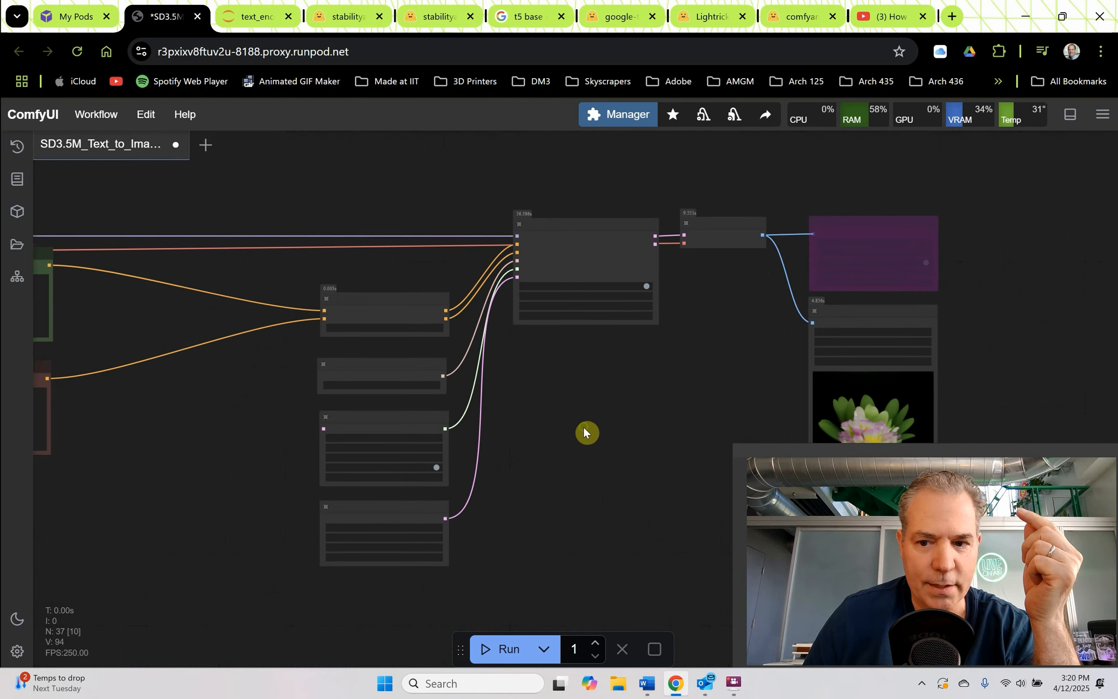
pyautogui.moveTo(583, 427); pyautogui.dragTo(790, 408)
pyautogui.moveTo(434, 404); pyautogui.dragTo(724, 424)
pyautogui.moveTo(285, 334); pyautogui.dragTo(296, 413)
pyautogui.scroll(4, 329, 333)
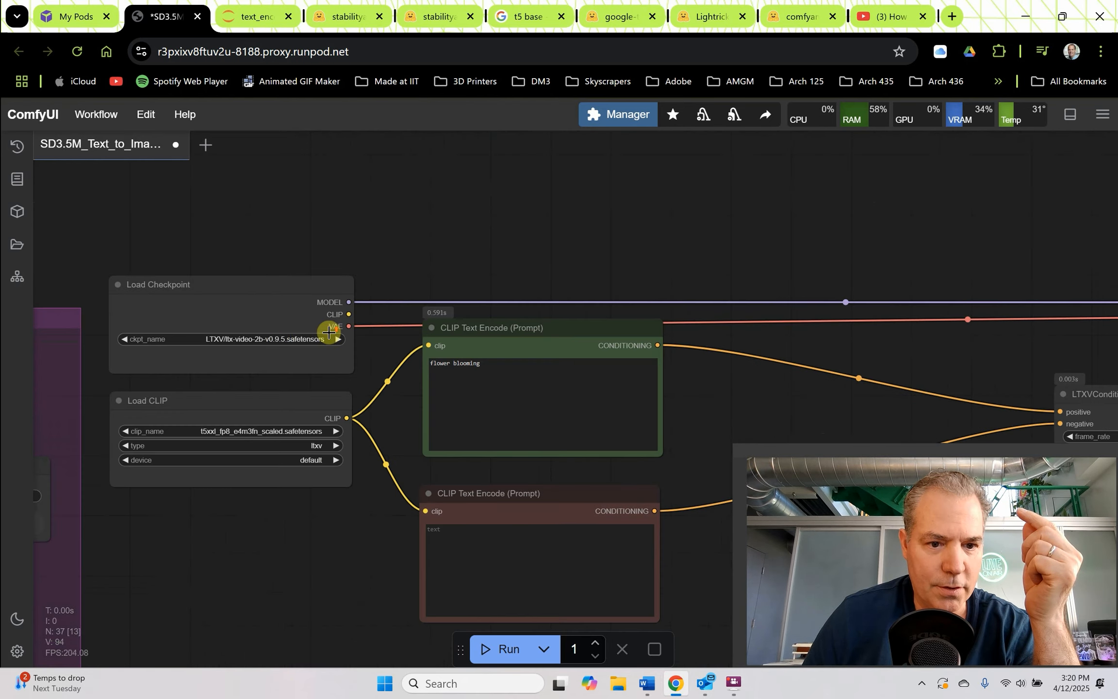
# - Set the Load Checkpoint node's model to LTXV/ltx-video-2b-v0.9.safetensors
pyautogui.scroll(5, 329, 332)
pyautogui.click(339, 359)
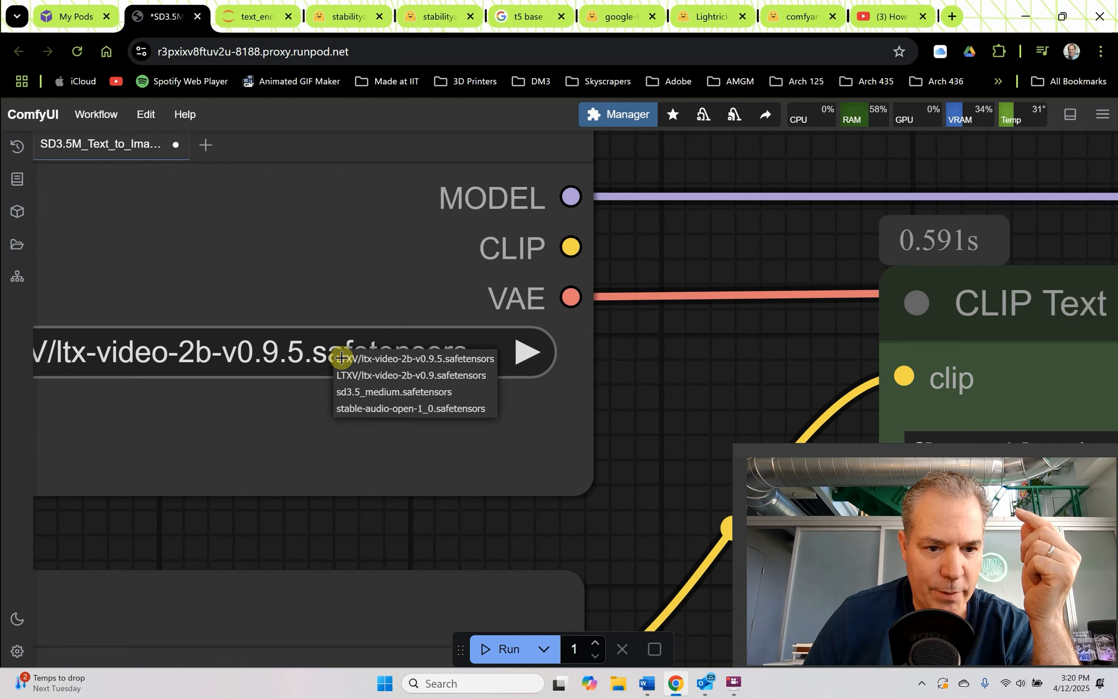
pyautogui.click(361, 376)
pyautogui.scroll(-1, 522, 372)
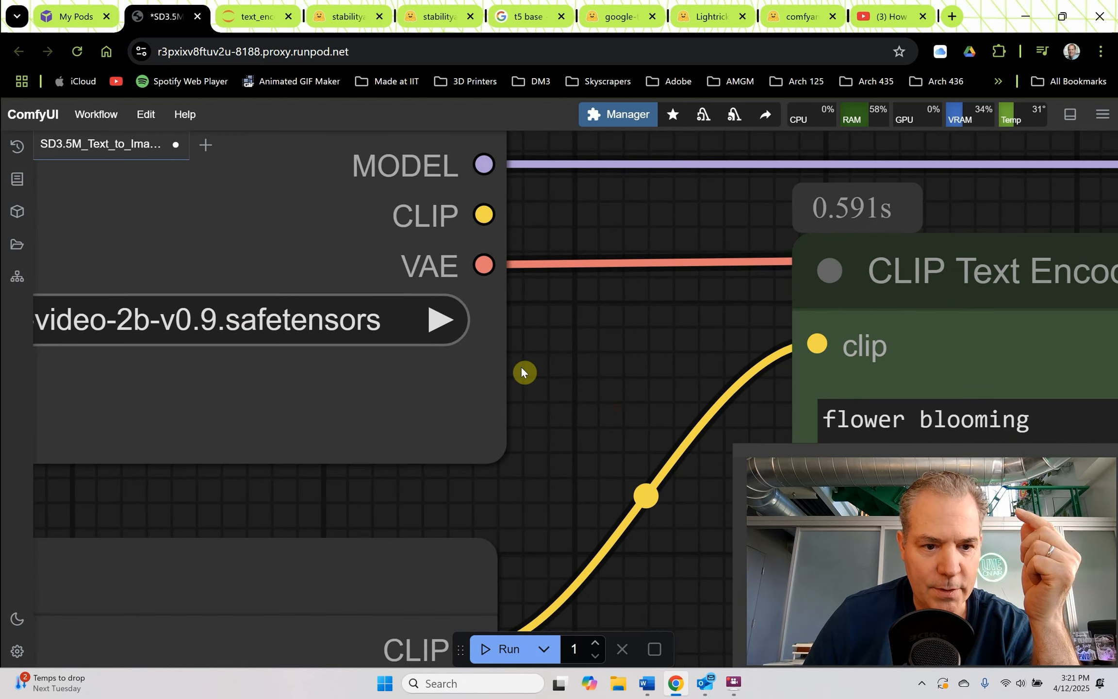
# - Move the LTXVConditioning node slightly farther away from the SamplerCustom node
pyautogui.scroll(-10, 522, 372)
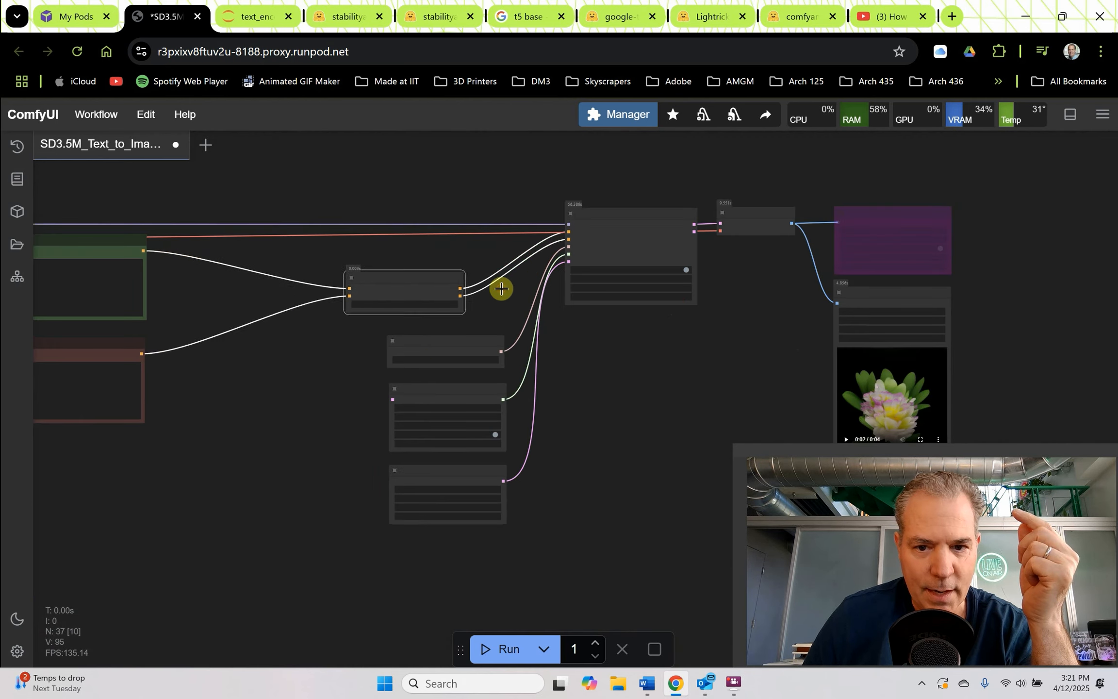
pyautogui.moveTo(502, 288); pyautogui.dragTo(421, 277)
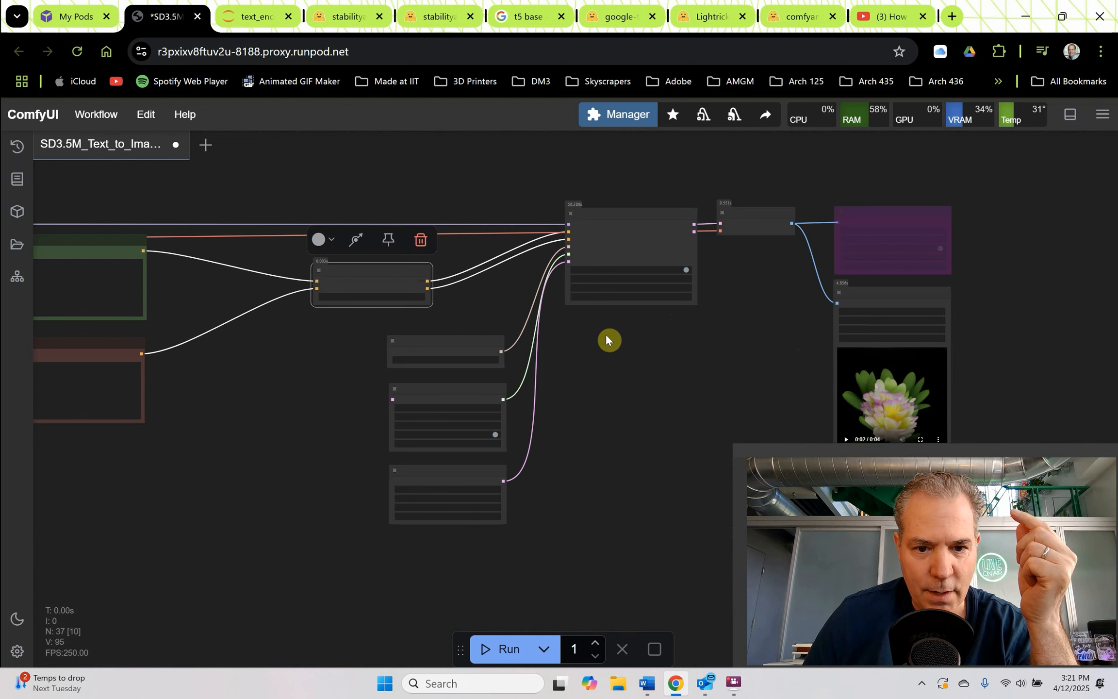
pyautogui.moveTo(605, 334); pyautogui.dragTo(430, 311)
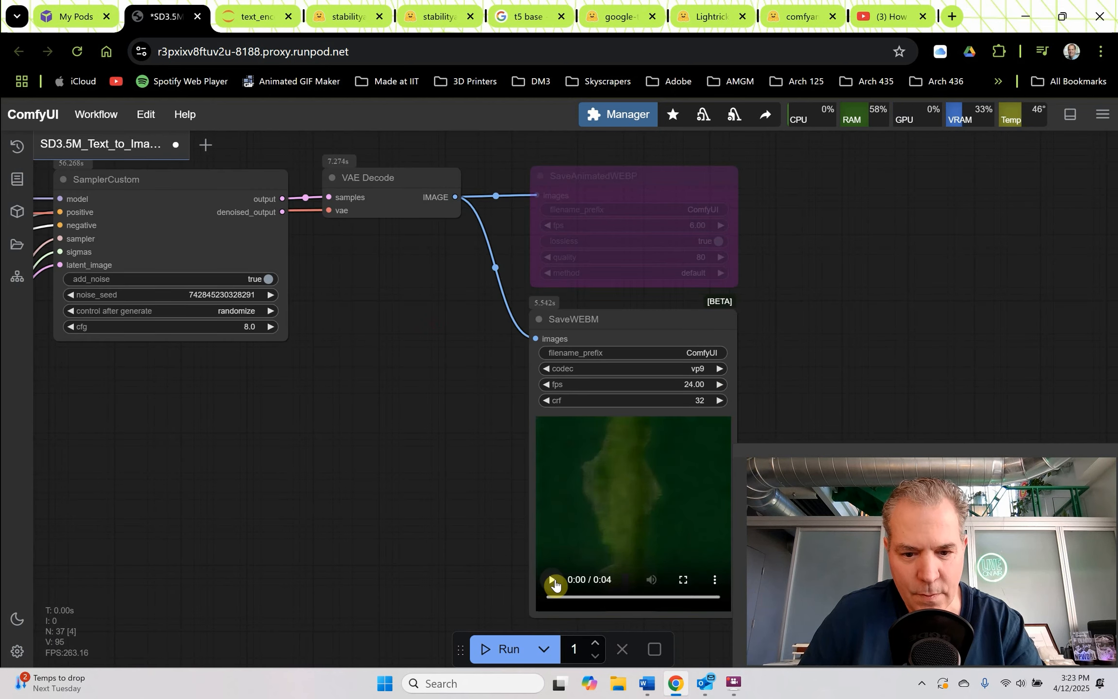
# - Play the generated video in the SaveWEBM node and check the prompt and model loader nodes
pyautogui.click(553, 580)
pyautogui.scroll(-7, 469, 503)
pyautogui.moveTo(291, 436); pyautogui.dragTo(703, 349)
pyautogui.scroll(10, 341, 268)
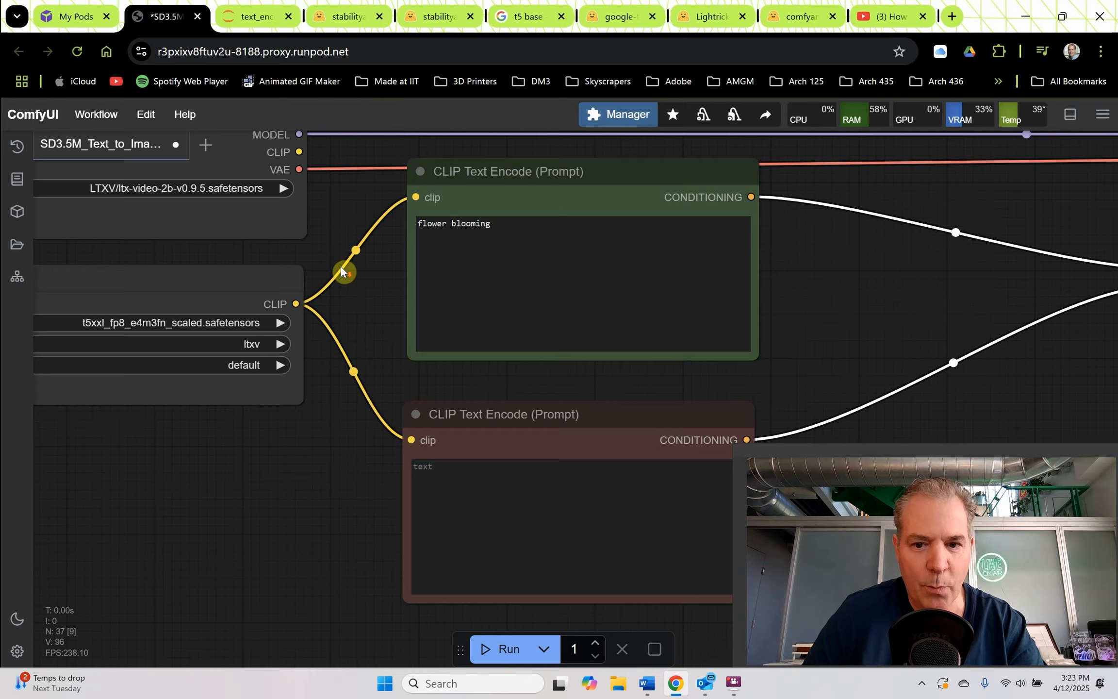
# - Line up the LTXVConditioning node directly above the KSamplerSelect node
pyautogui.scroll(-10, 341, 267)
pyautogui.moveTo(586, 333); pyautogui.dragTo(229, 304)
pyautogui.scroll(3, 371, 259)
pyautogui.scroll(4, 370, 259)
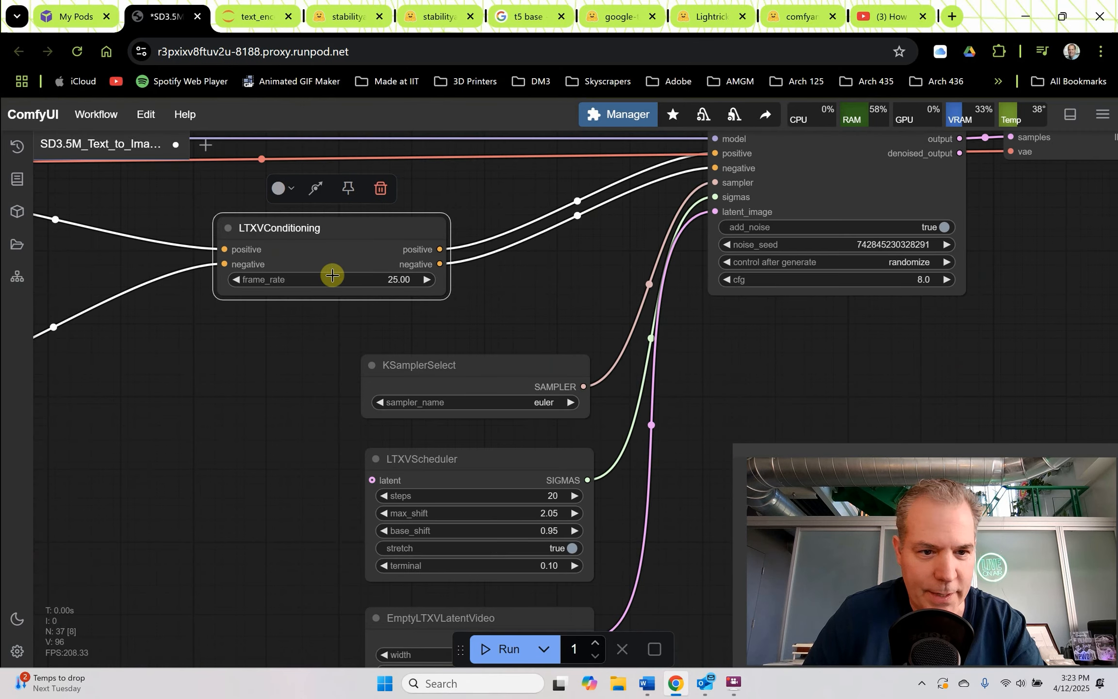
pyautogui.scroll(3, 247, 306)
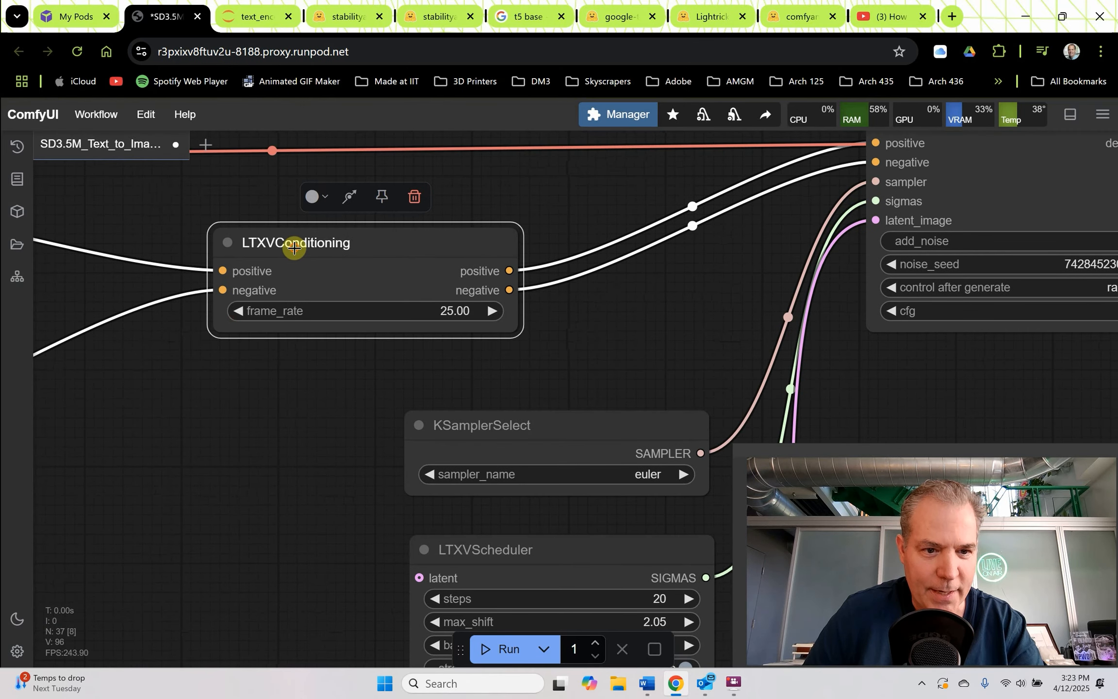
pyautogui.moveTo(295, 244); pyautogui.dragTo(506, 255)
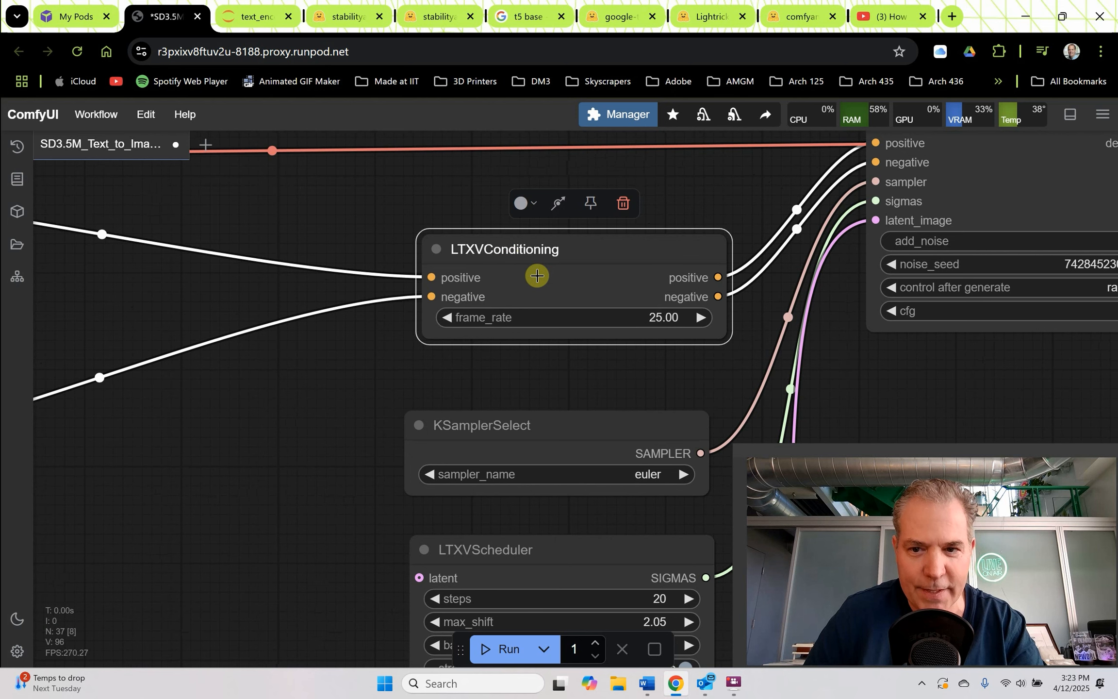
pyautogui.scroll(-5, 387, 205)
pyautogui.scroll(-2, 257, 284)
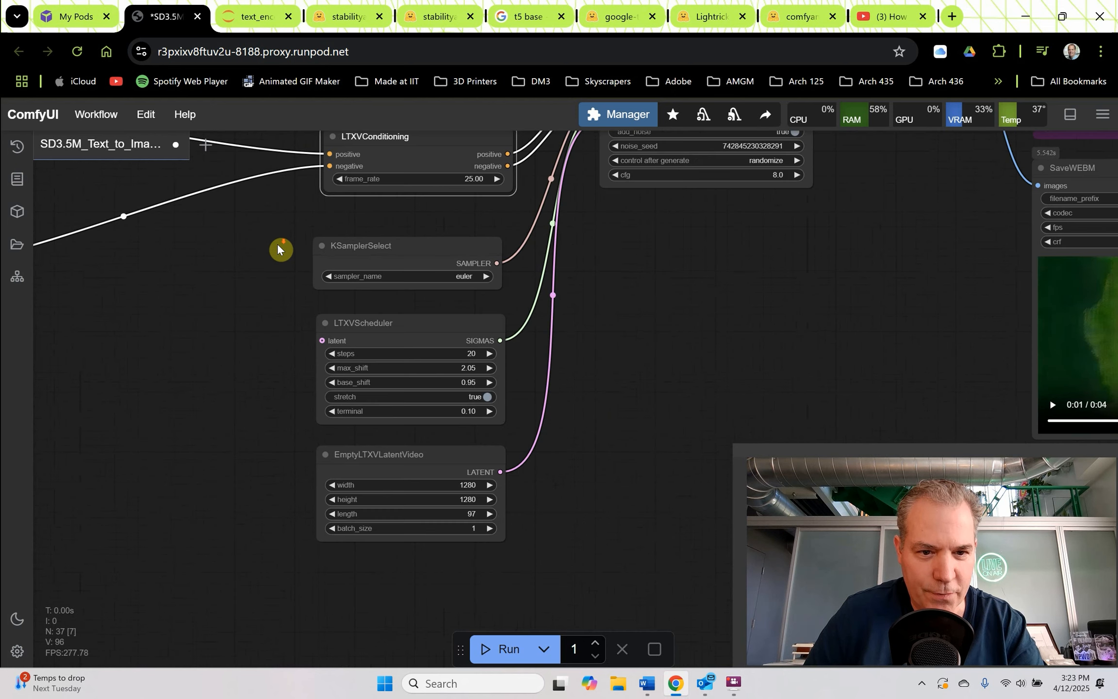
pyautogui.moveTo(280, 247); pyautogui.dragTo(275, 287)
pyautogui.moveTo(383, 204); pyautogui.dragTo(378, 206)
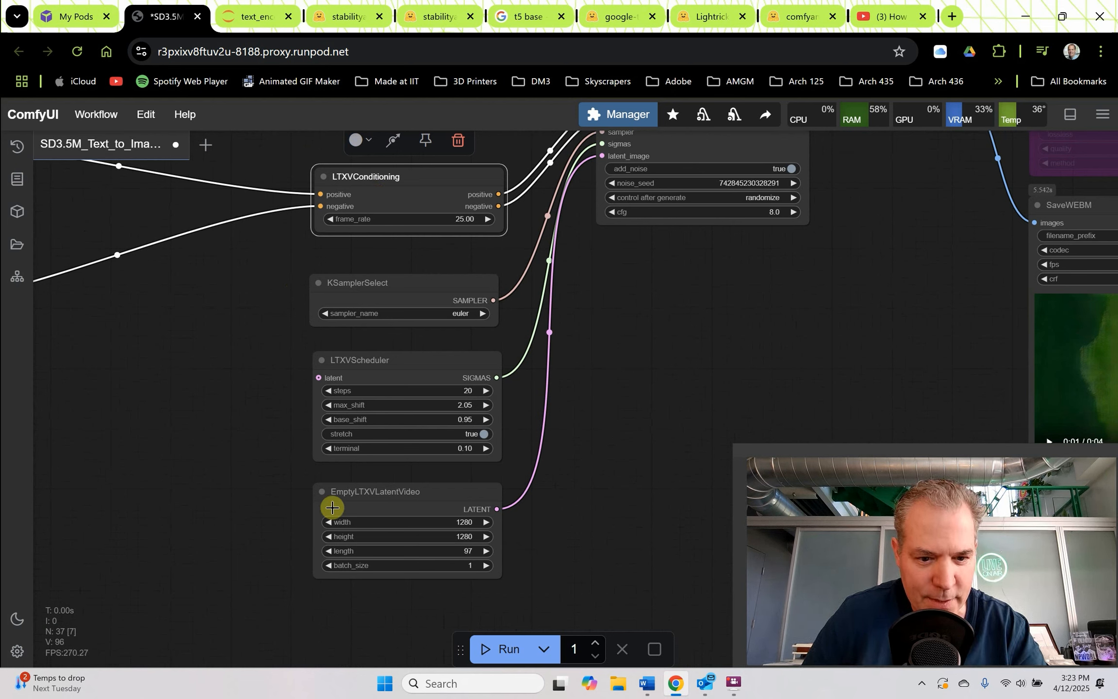
# - Review the LTX-Video chain from the prompt nodes through LTXVConditioning and SamplerCustom to the SaveWEBM output
pyautogui.moveTo(303, 210); pyautogui.dragTo(741, 309)
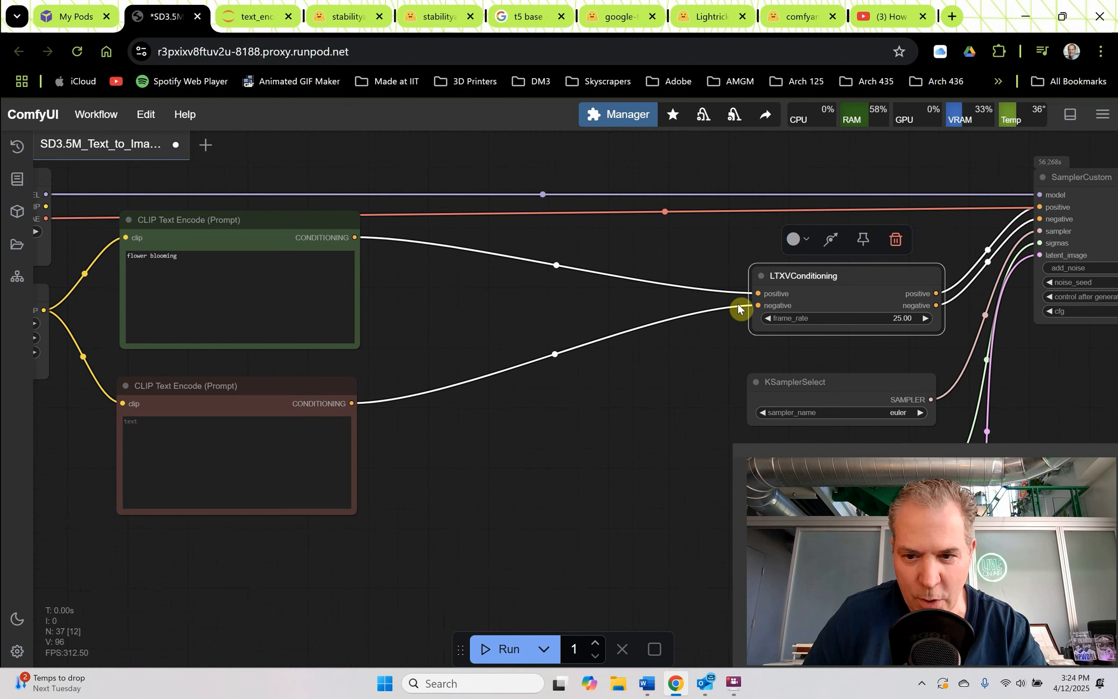
pyautogui.moveTo(918, 346); pyautogui.dragTo(691, 346)
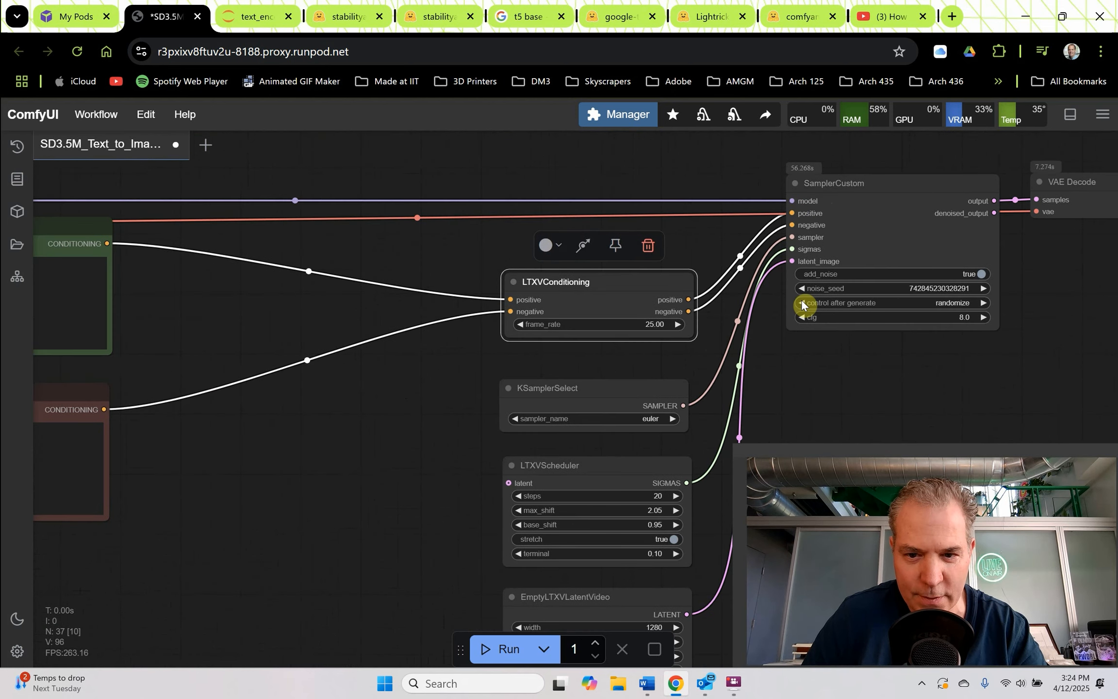
pyautogui.moveTo(901, 341); pyautogui.dragTo(537, 311)
pyautogui.scroll(-3, 500, 318)
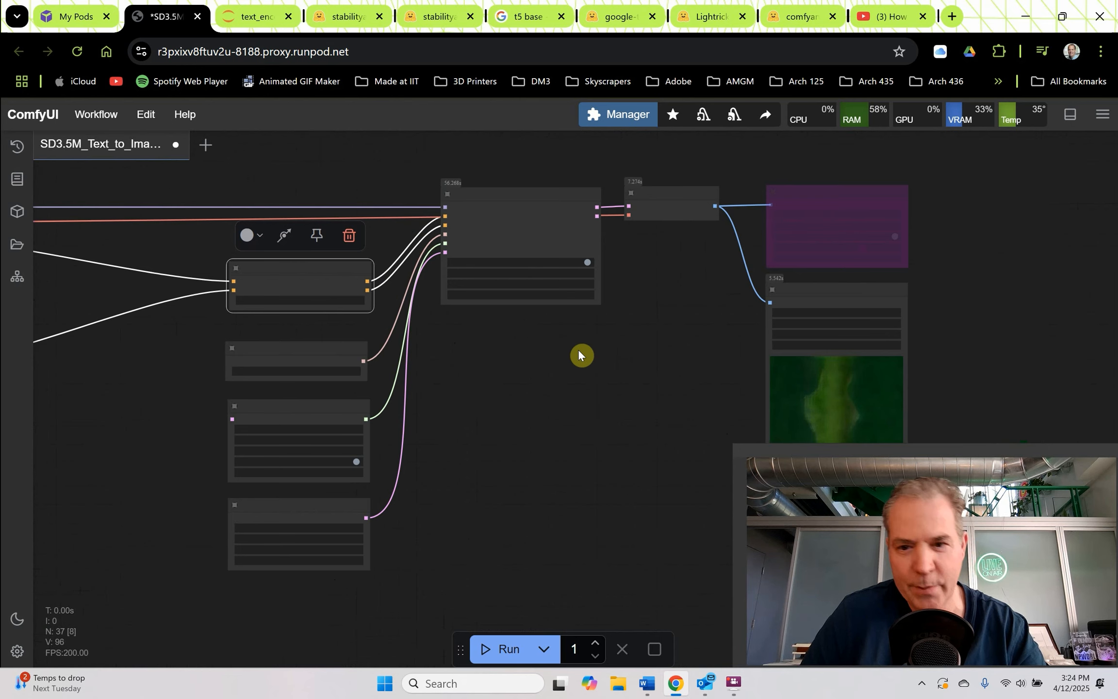
pyautogui.scroll(-3, 579, 353)
pyautogui.moveTo(407, 408)
pyautogui.mouseDown()
pyautogui.moveTo(674, 351)
pyautogui.moveTo(421, 393)
pyautogui.mouseUp()
pyautogui.moveTo(534, 394); pyautogui.dragTo(606, 354)
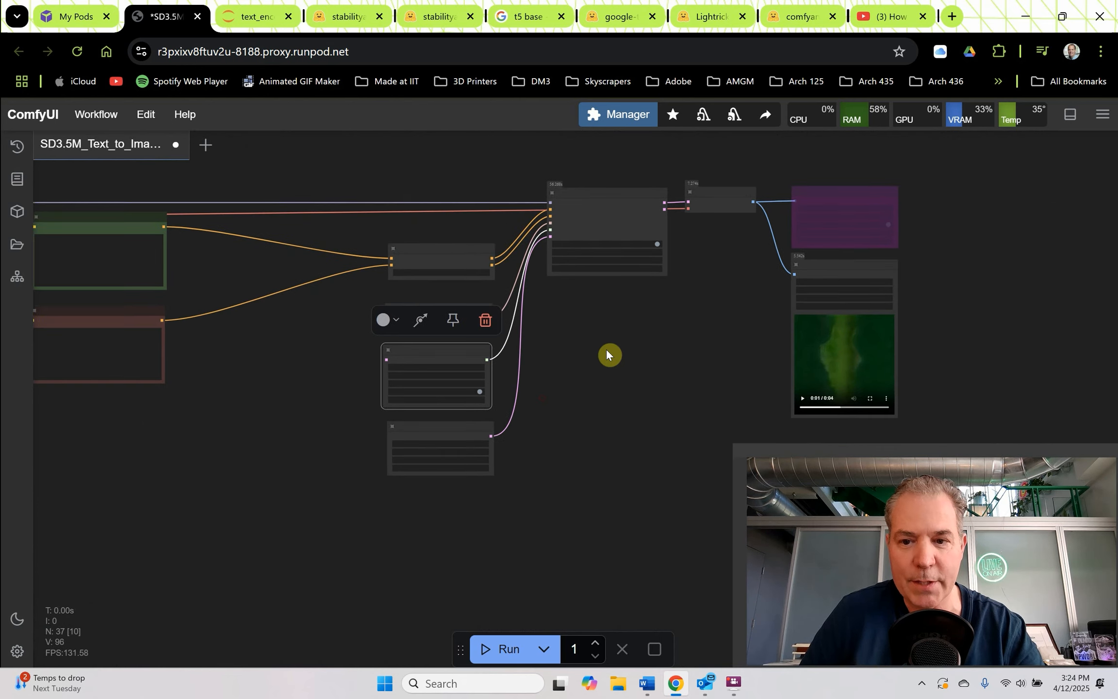
pyautogui.scroll(-6, 623, 350)
pyautogui.moveTo(241, 478); pyautogui.dragTo(558, 428)
pyautogui.moveTo(623, 402); pyautogui.dragTo(543, 404)
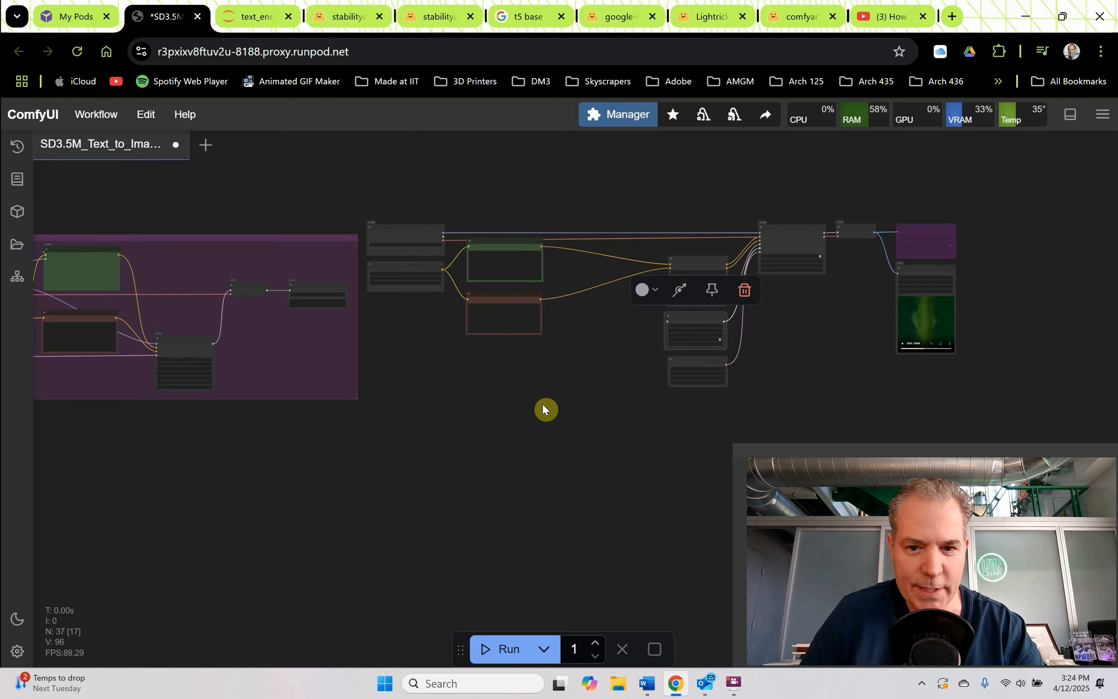
pyautogui.scroll(10, 521, 405)
pyautogui.scroll(-8, 449, 400)
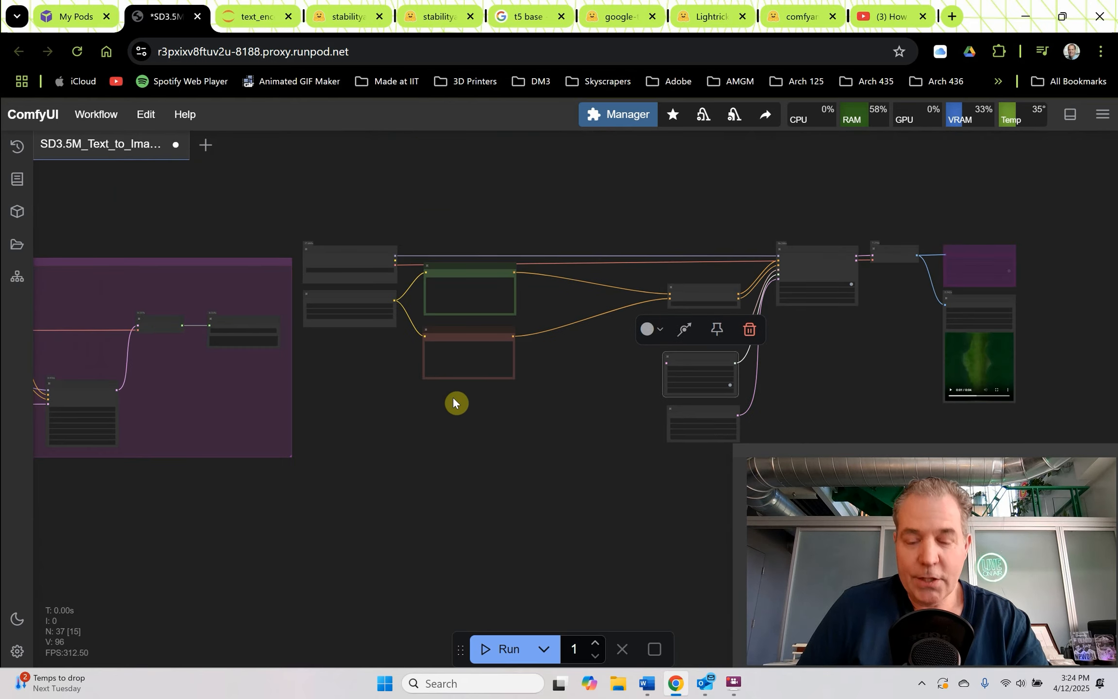
pyautogui.doubleClick(420, 416)
pyautogui.write('emptyltx')
pyautogui.press('Return')
pyautogui.scroll(11, 748, 428)
pyautogui.scroll(3, 749, 427)
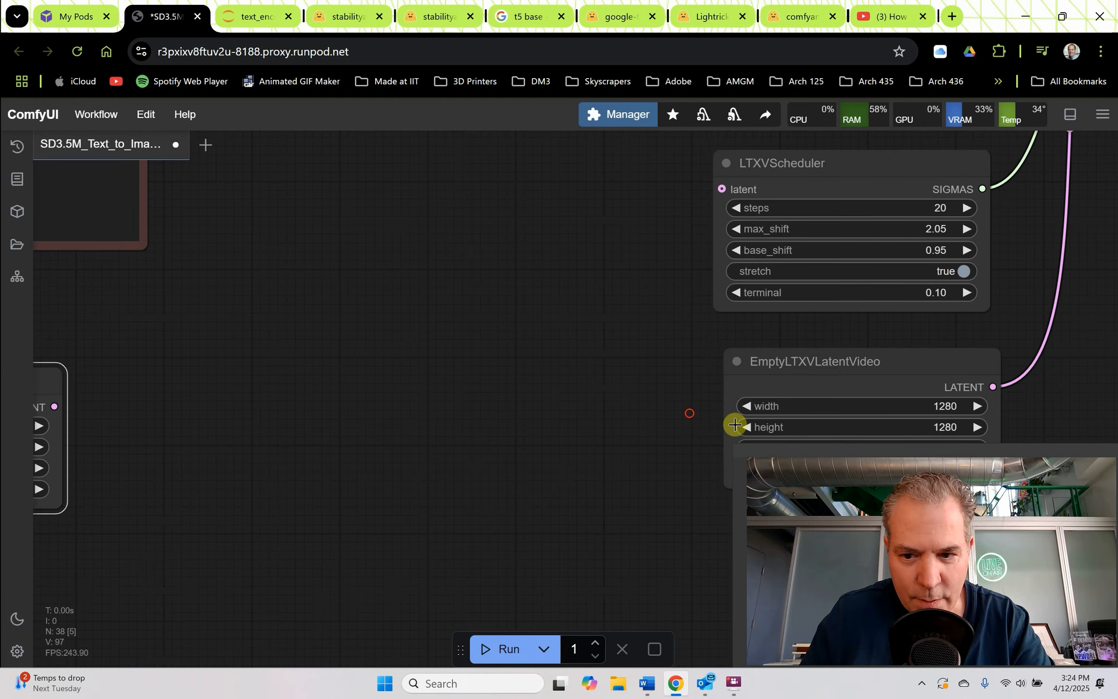
pyautogui.moveTo(695, 415); pyautogui.dragTo(634, 389)
pyautogui.scroll(-5, 672, 389)
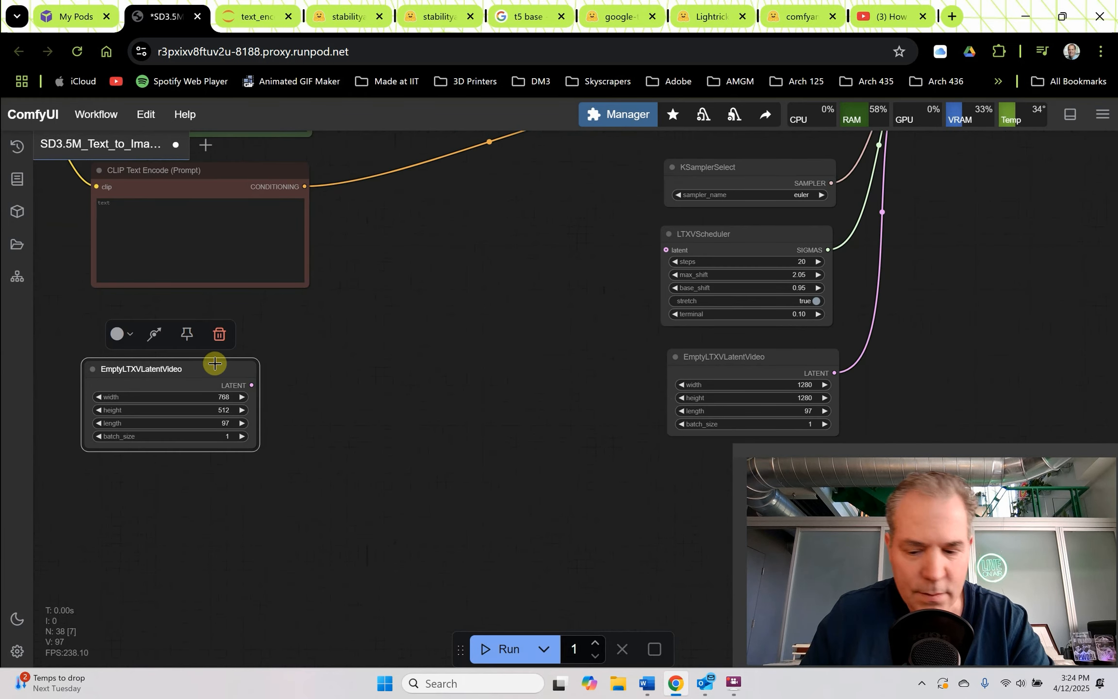
pyautogui.press('Delete')
# - Add an LTXVAddGuide node and place it directly below the EmptyLTXVLatentVideo node
pyautogui.moveTo(633, 391); pyautogui.dragTo(379, 420)
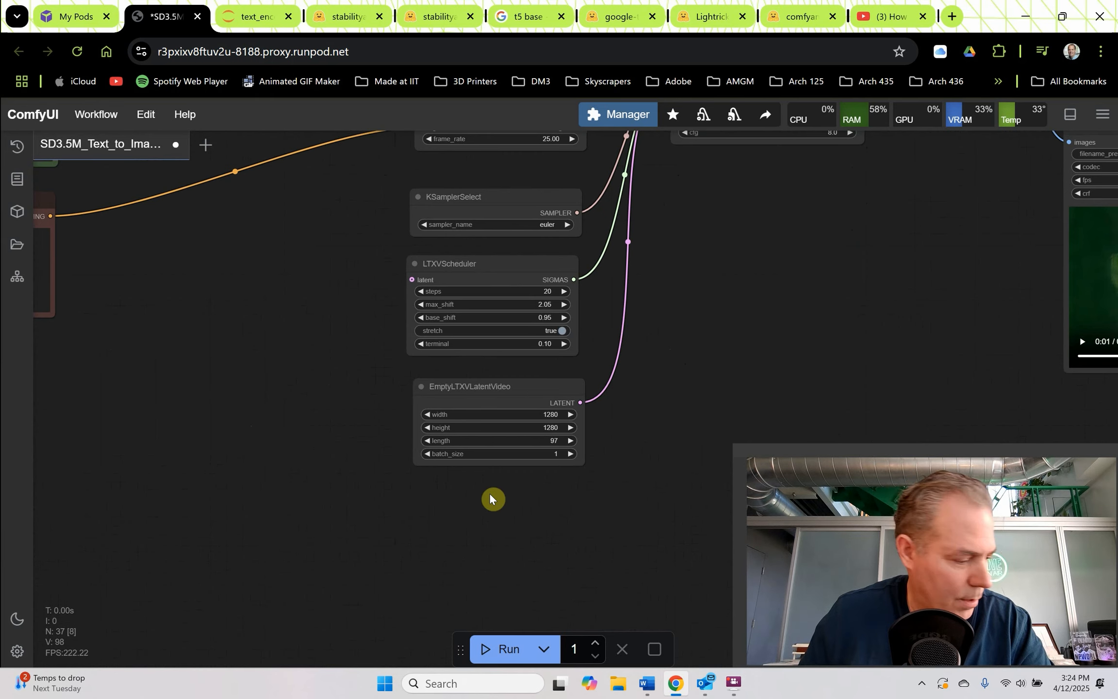
pyautogui.scroll(2, 488, 491)
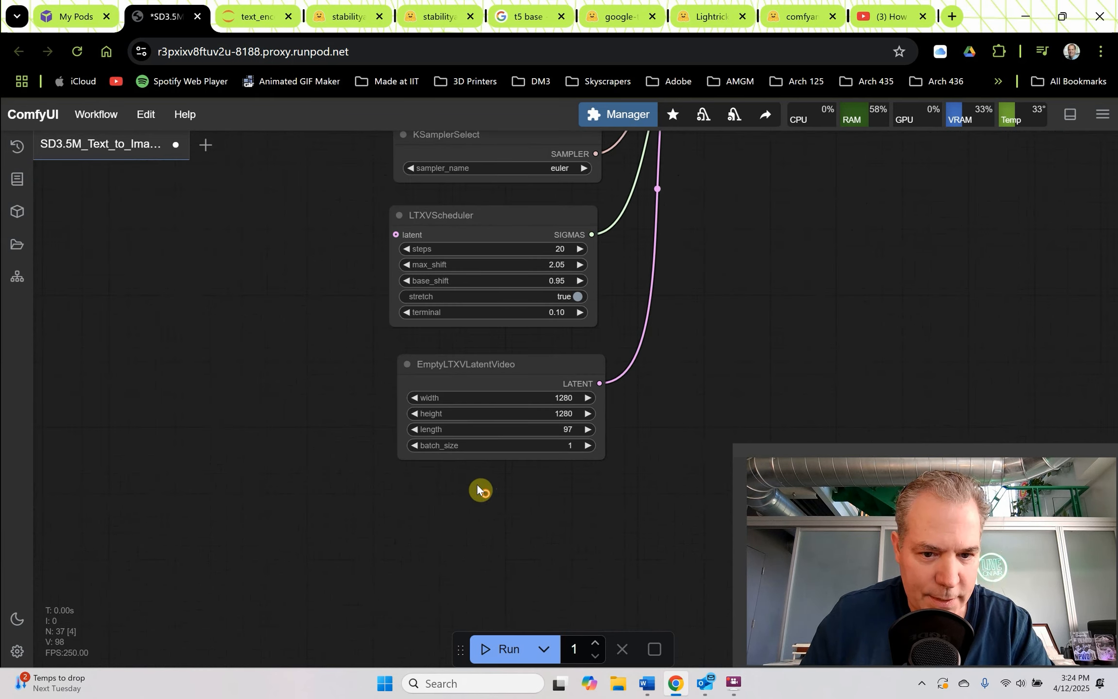
pyautogui.doubleClick(477, 483)
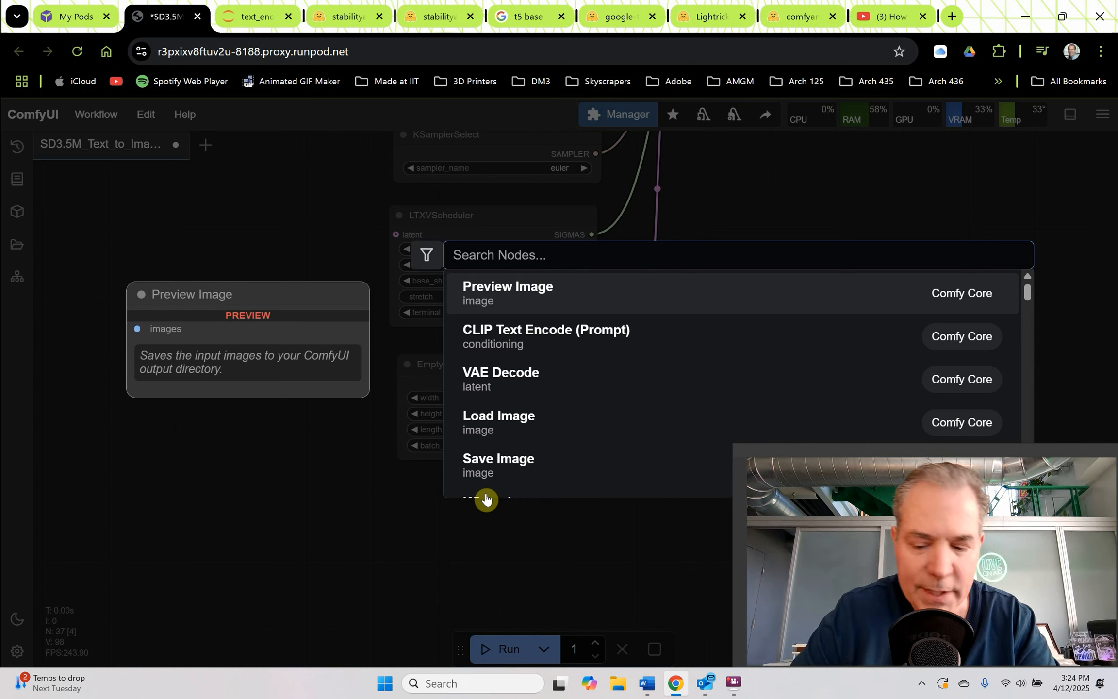
pyautogui.write('lt')
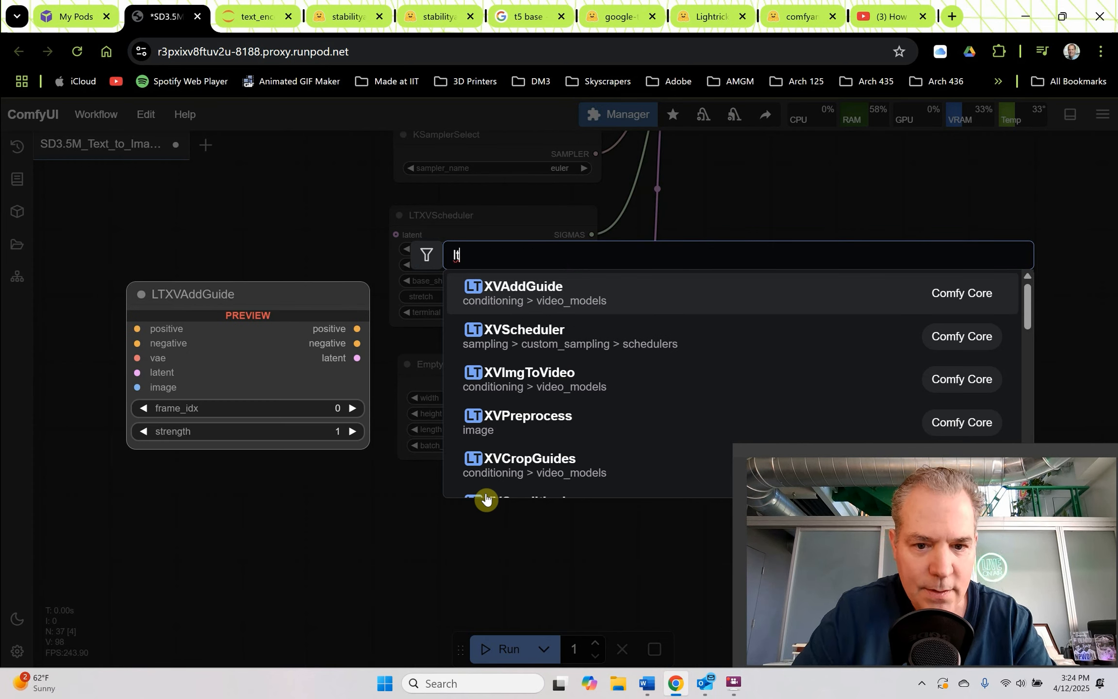
pyautogui.write('xv')
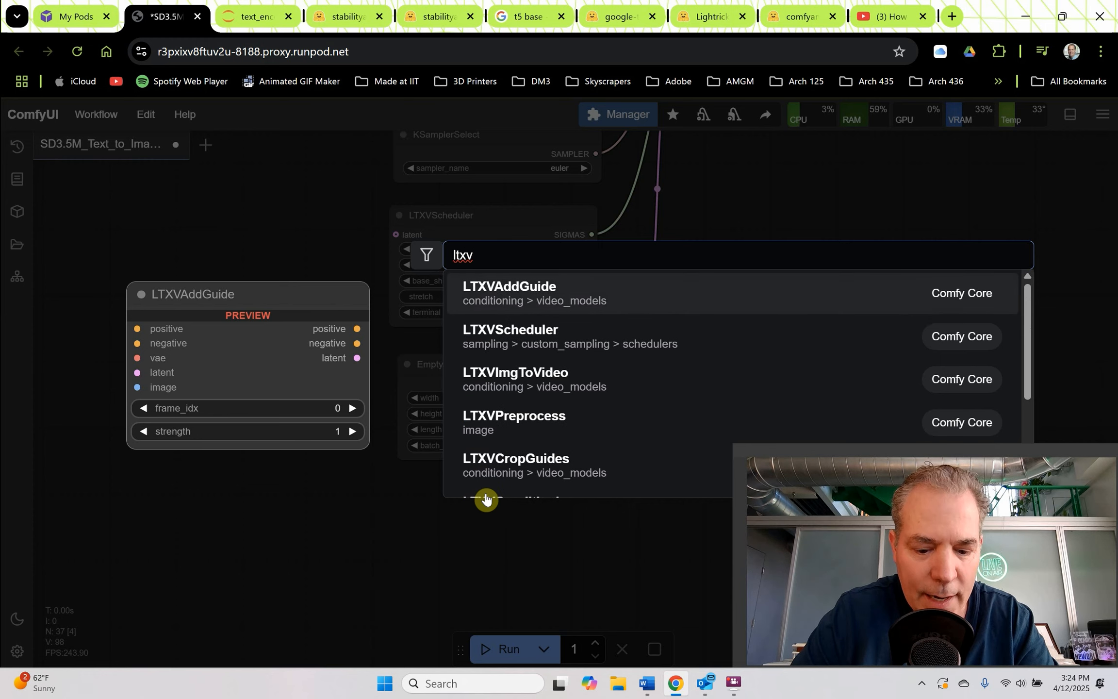
pyautogui.write(' gui')
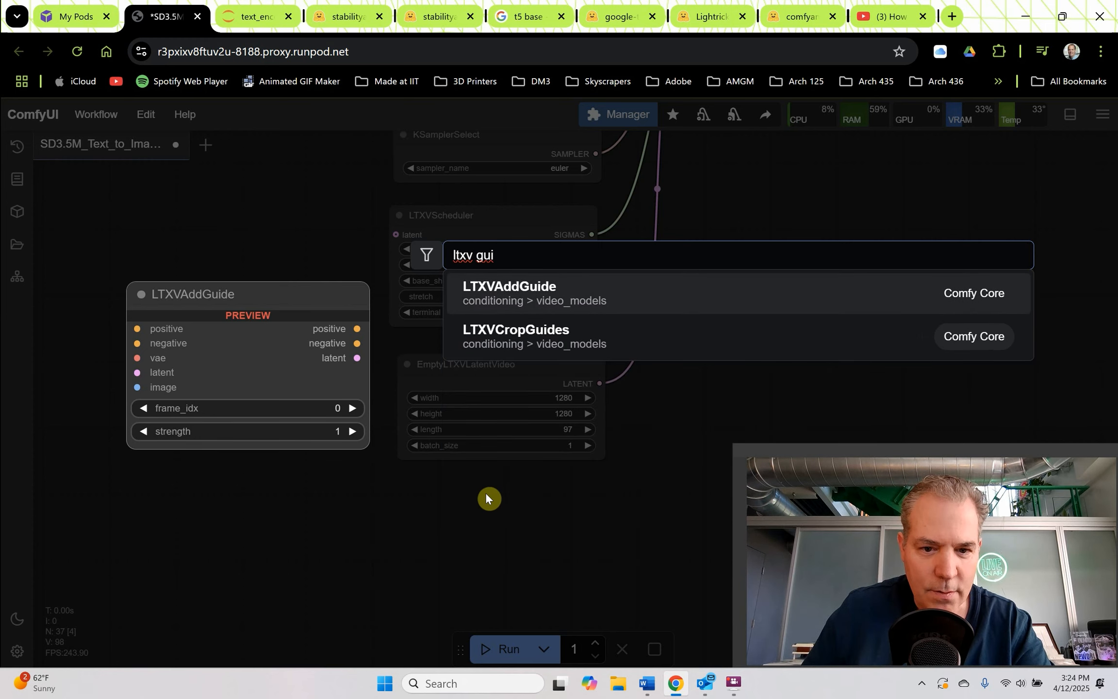
pyautogui.click(493, 288)
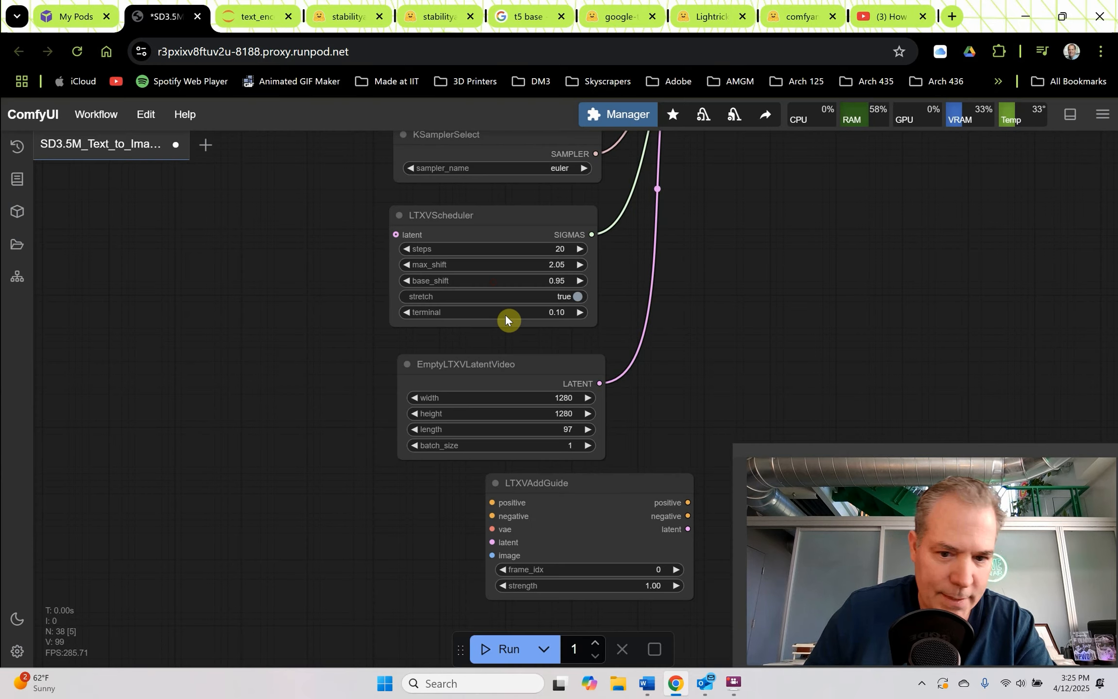
pyautogui.moveTo(526, 521); pyautogui.dragTo(452, 519)
# - Add an LTXVPreprocess node beside LTXVAddGuide and connect its output_image to LTXVAddGuide's image input
pyautogui.moveTo(356, 564); pyautogui.dragTo(475, 395)
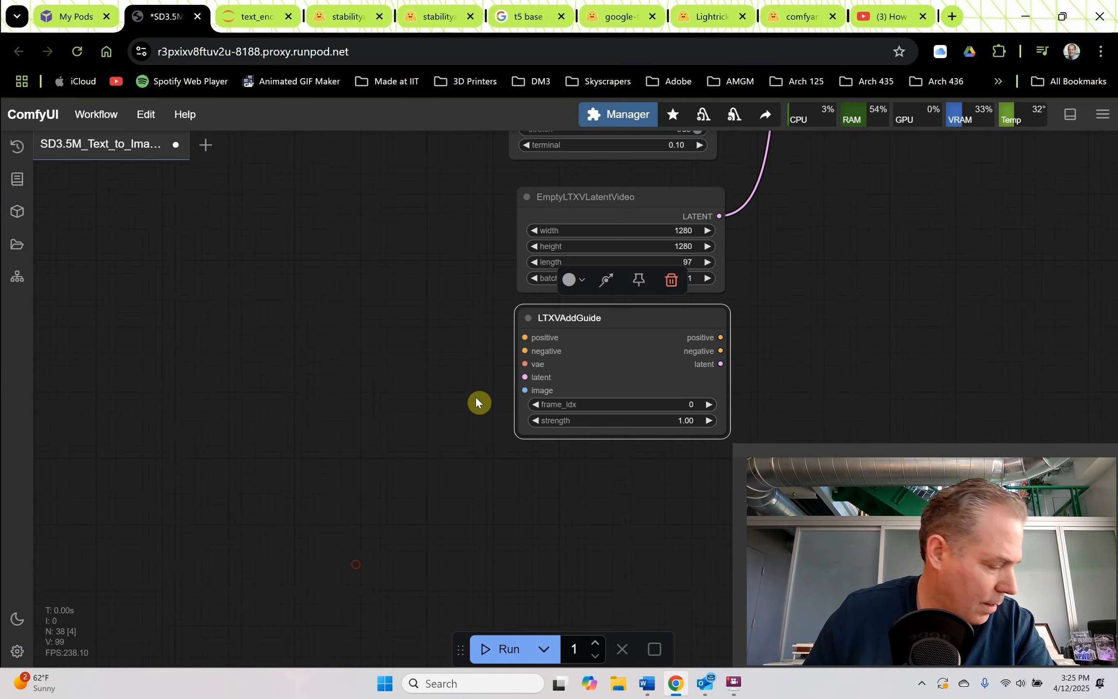
pyautogui.doubleClick(394, 375)
pyautogui.write('lt')
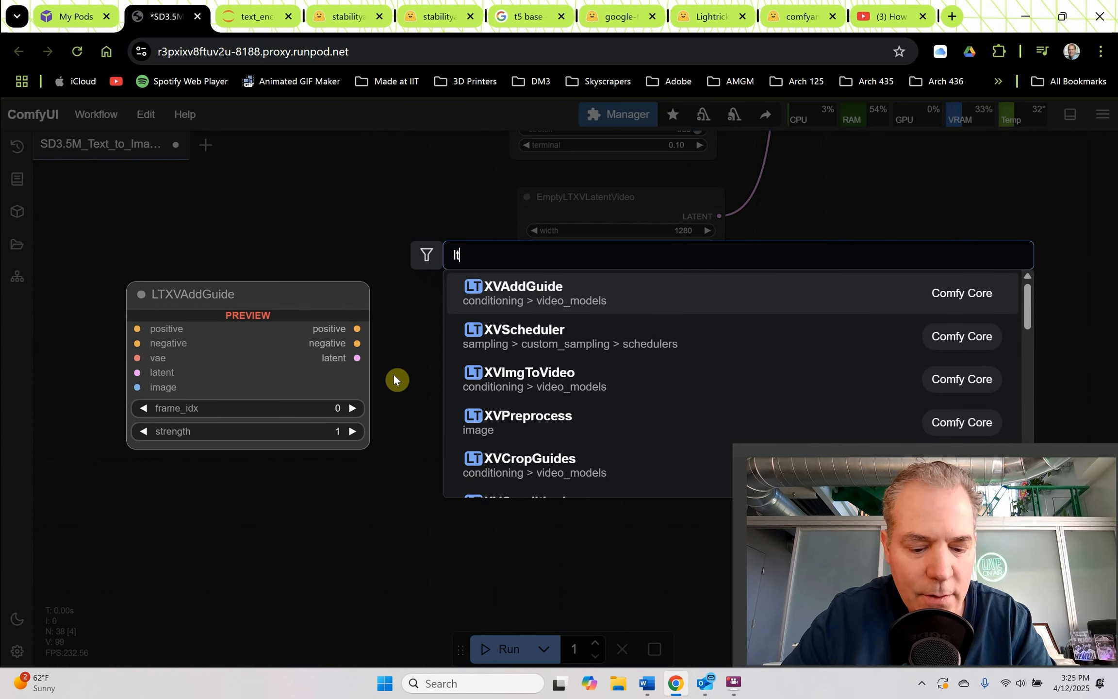
pyautogui.write('x')
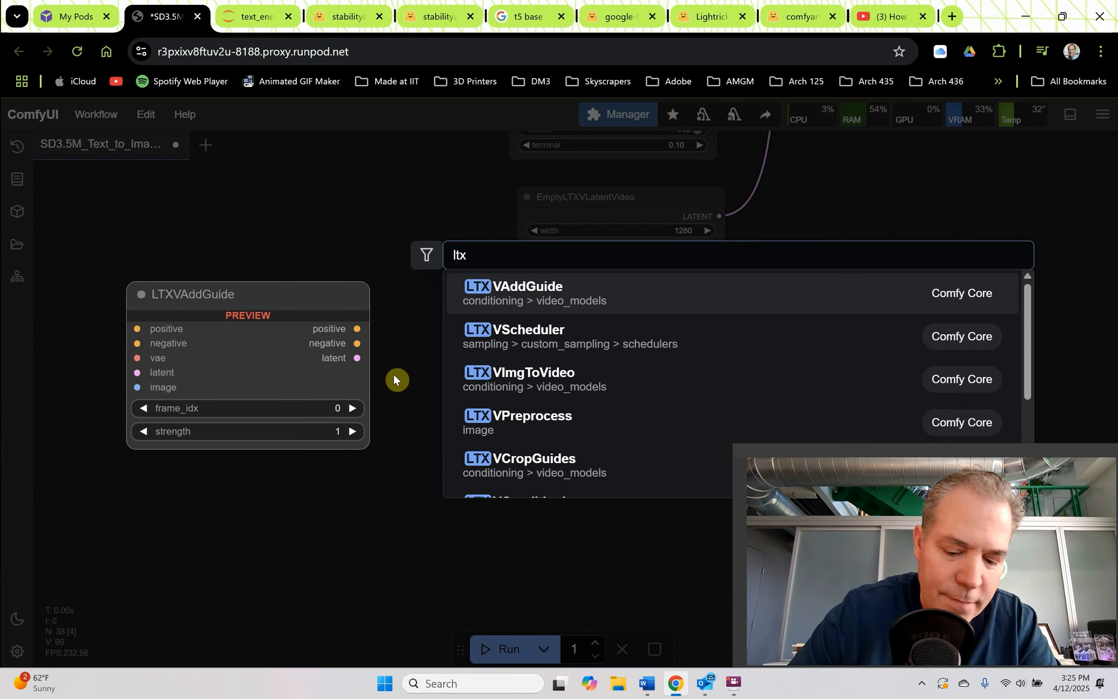
pyautogui.write('v')
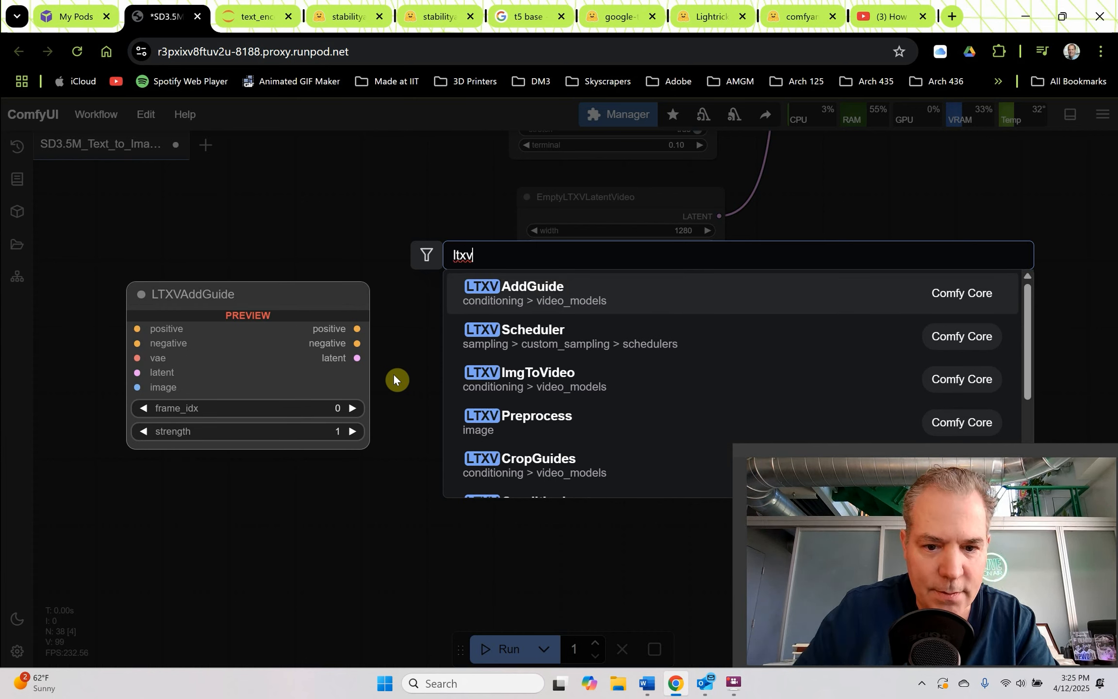
pyautogui.click(481, 418)
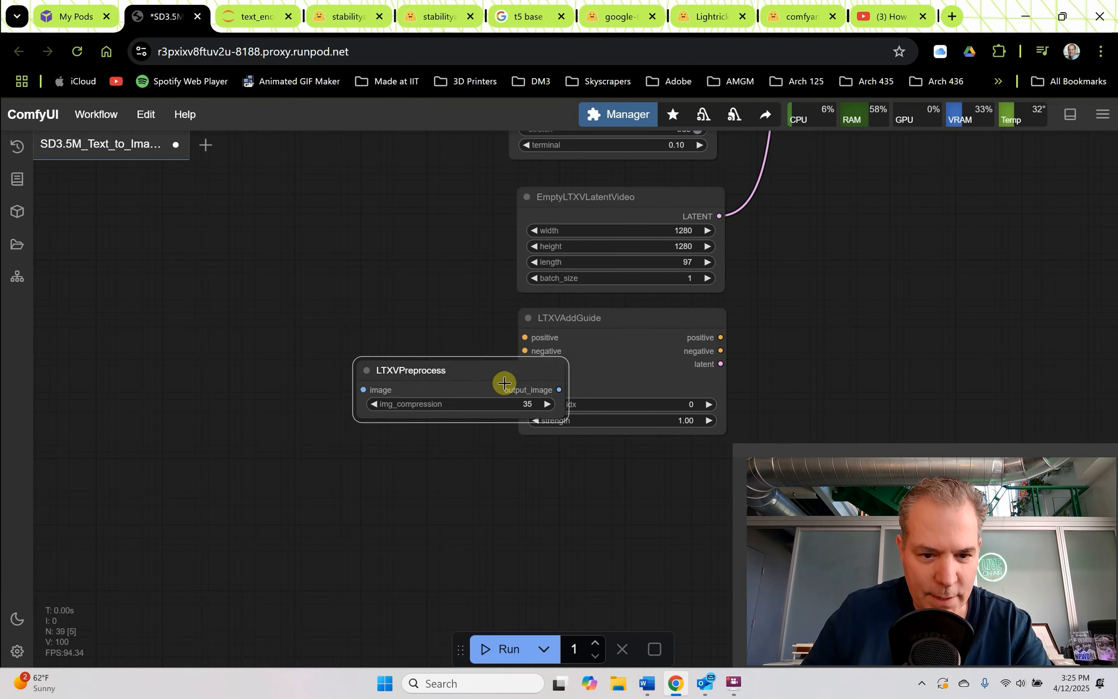
pyautogui.moveTo(505, 383)
pyautogui.mouseDown()
pyautogui.moveTo(387, 381)
pyautogui.moveTo(522, 391)
pyautogui.mouseUp()
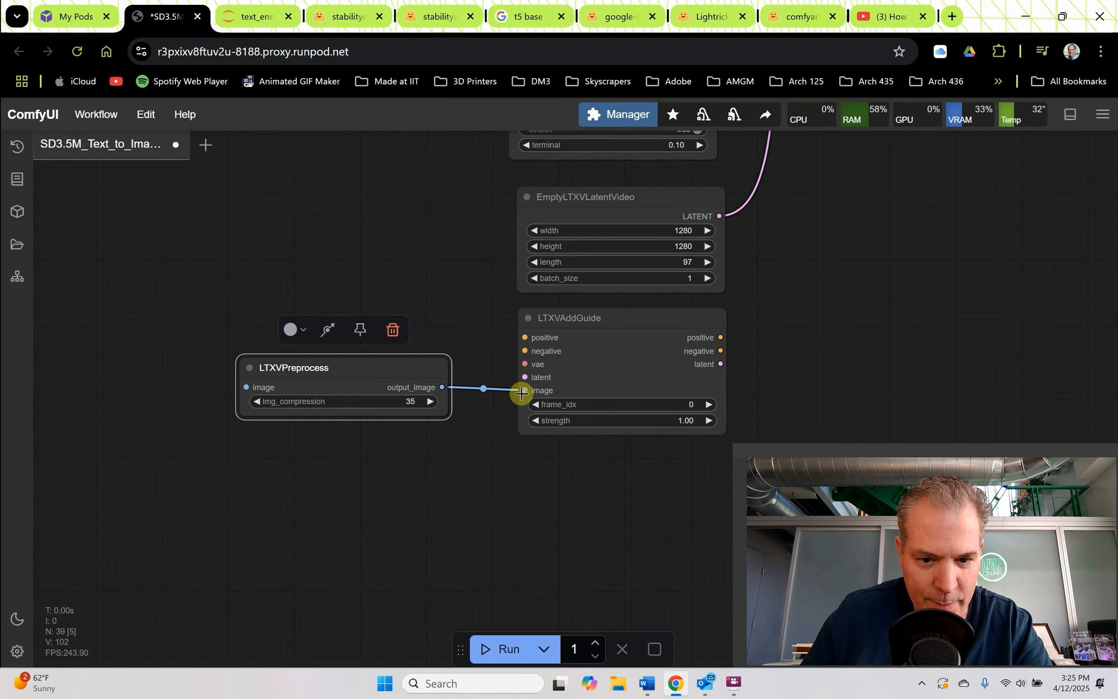
pyautogui.moveTo(392, 374); pyautogui.dragTo(391, 382)
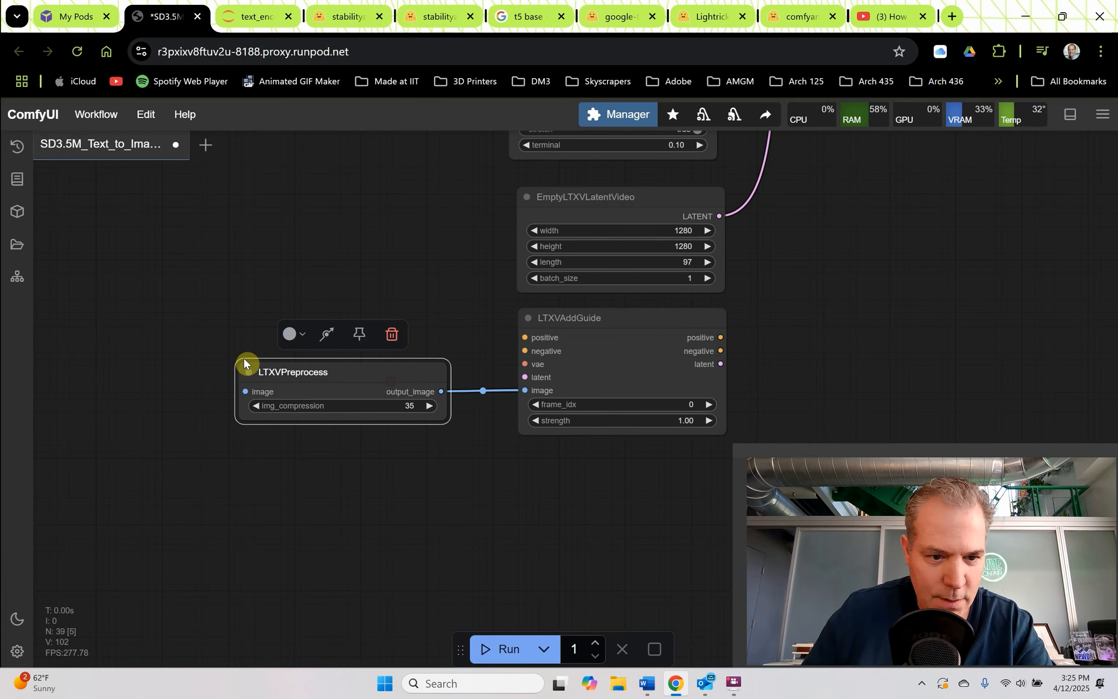
# - Connect the image output from the earlier workflow stage to the LTXVPreprocess node's image input
pyautogui.scroll(-10, 453, 411)
pyautogui.scroll(15, 499, 404)
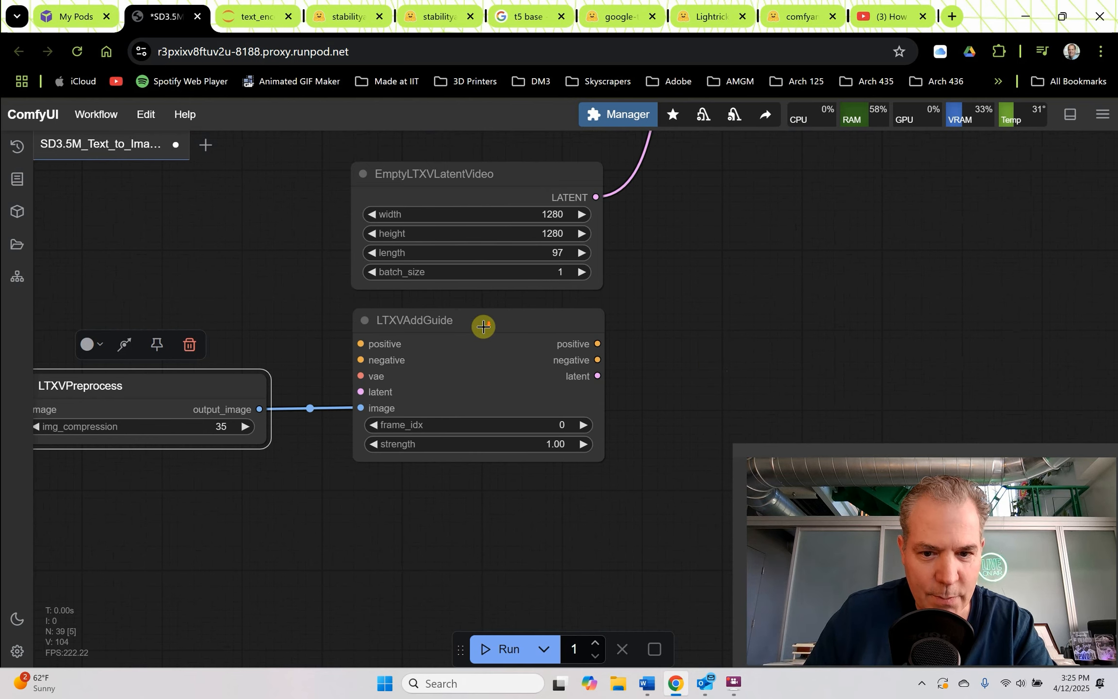
pyautogui.scroll(-12, 482, 323)
pyautogui.scroll(2, 431, 423)
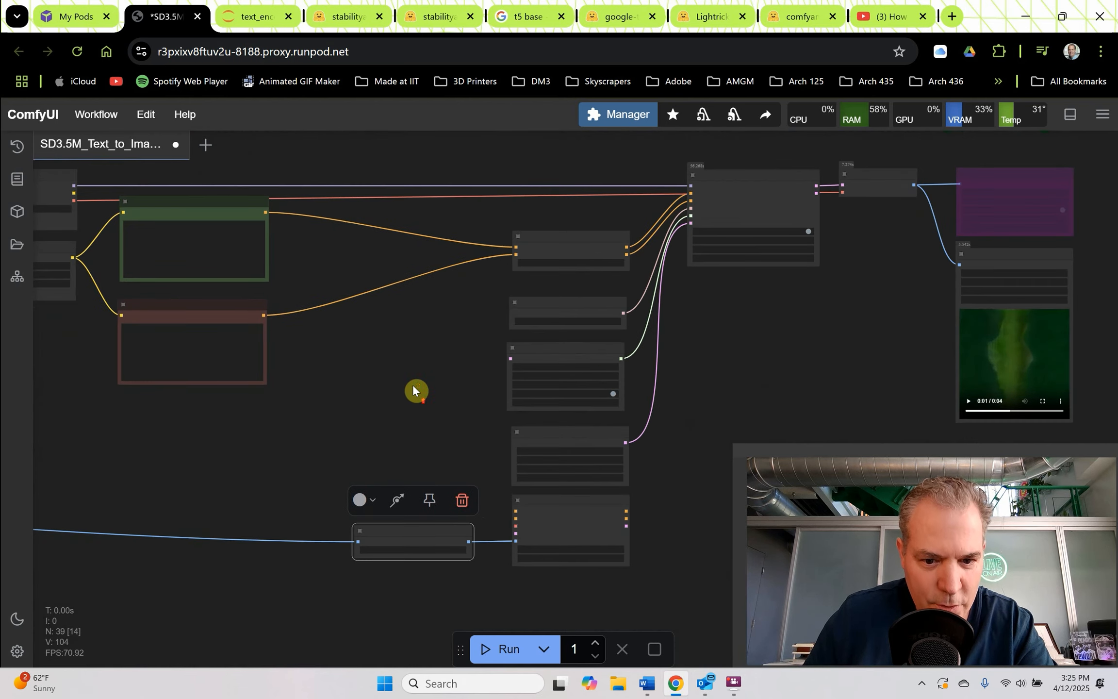
# - Connect the CONDITIONING outputs of the green and red prompt nodes to LTXVAddGuide's positive and negative inputs
pyautogui.moveTo(412, 383); pyautogui.dragTo(416, 355)
pyautogui.moveTo(270, 184); pyautogui.dragTo(519, 480)
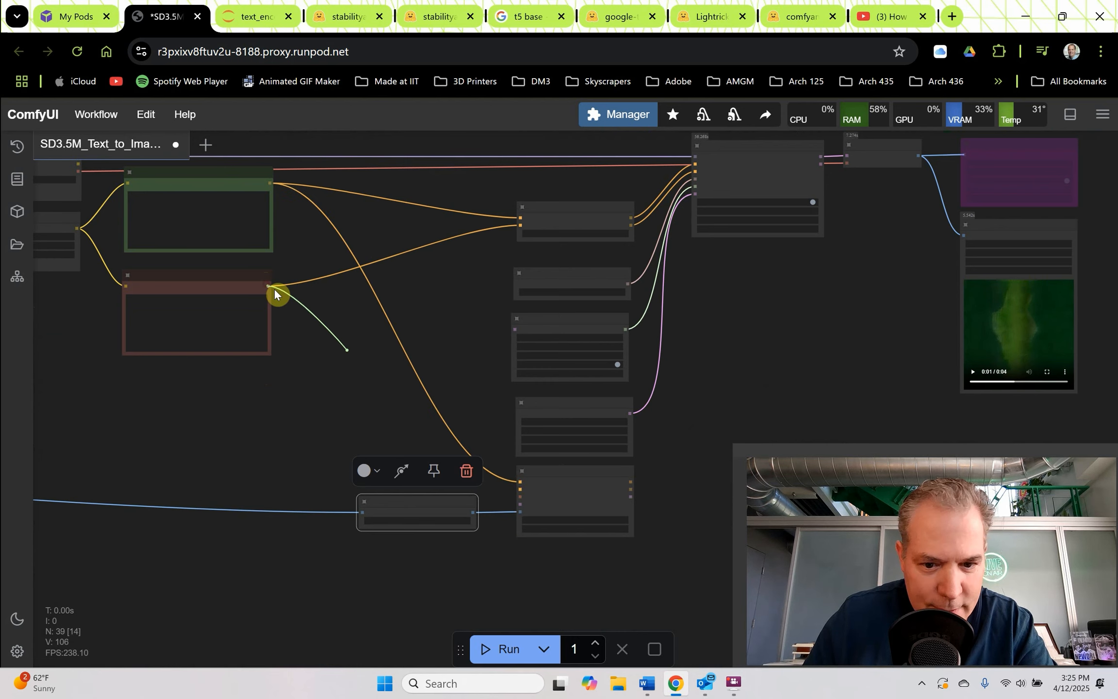
pyautogui.moveTo(274, 294); pyautogui.dragTo(515, 486)
pyautogui.scroll(3, 513, 487)
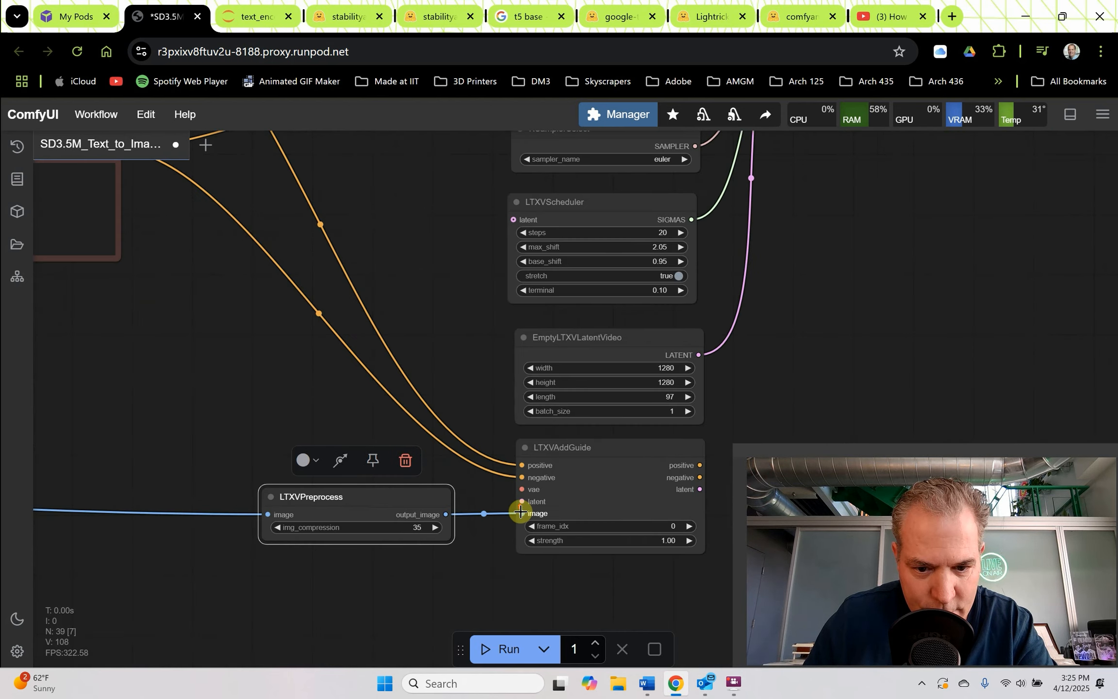
# - Connect the VAE output of the LTX-Video Load Checkpoint node to LTXVAddGuide's vae input
pyautogui.scroll(6, 522, 511)
pyautogui.scroll(-7, 524, 507)
pyautogui.scroll(-6, 657, 430)
pyautogui.moveTo(438, 380); pyautogui.dragTo(748, 477)
pyautogui.moveTo(175, 435); pyautogui.dragTo(478, 411)
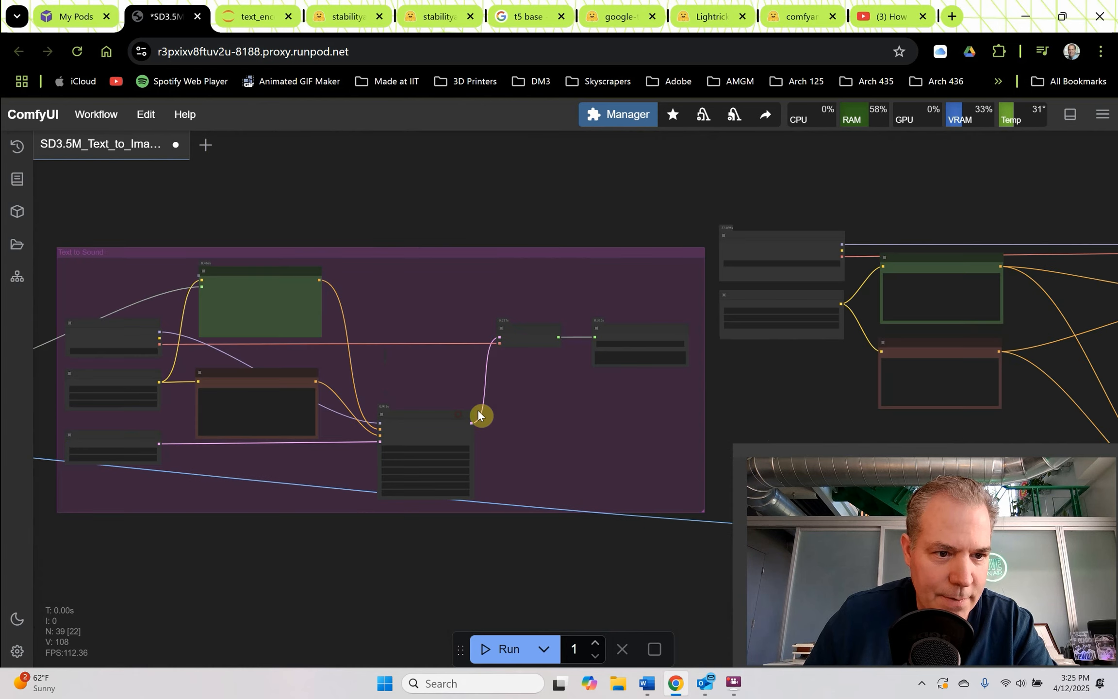
pyautogui.moveTo(749, 378); pyautogui.dragTo(490, 410)
pyautogui.scroll(9, 550, 358)
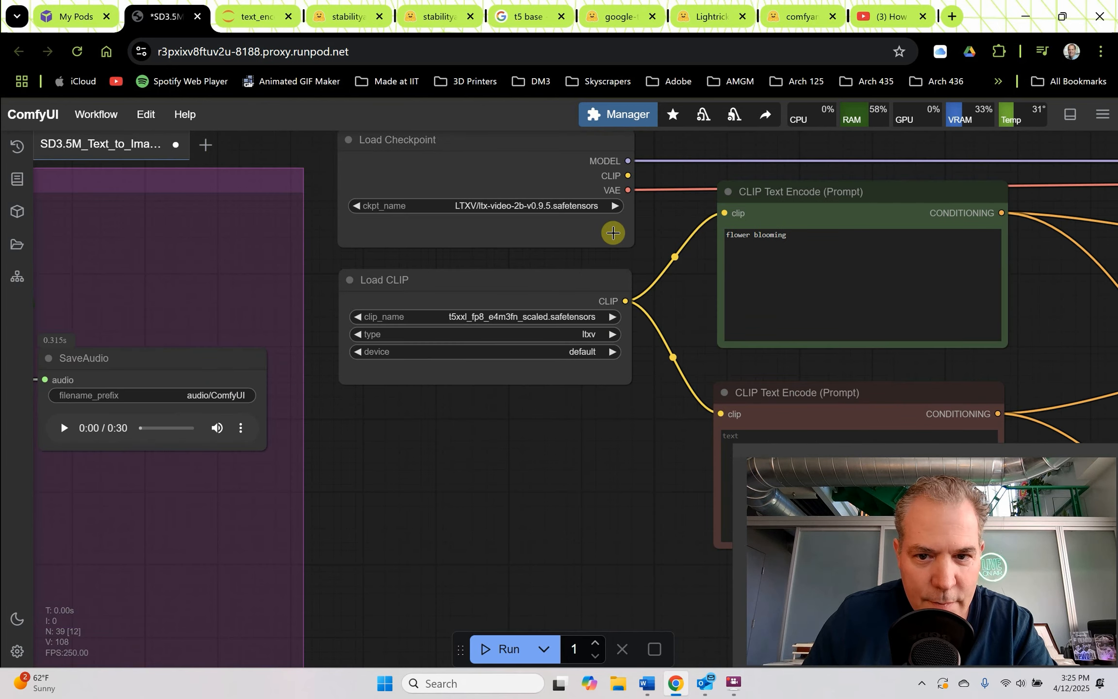
pyautogui.scroll(-6, 559, 280)
pyautogui.moveTo(627, 190); pyautogui.dragTo(494, 372)
pyautogui.scroll(8, 519, 467)
# - Connect LTXVAddGuide's positive and negative outputs to the positive and negative inputs of SamplerCustom, replacing the LTXVConditioning links
pyautogui.scroll(-4, 509, 388)
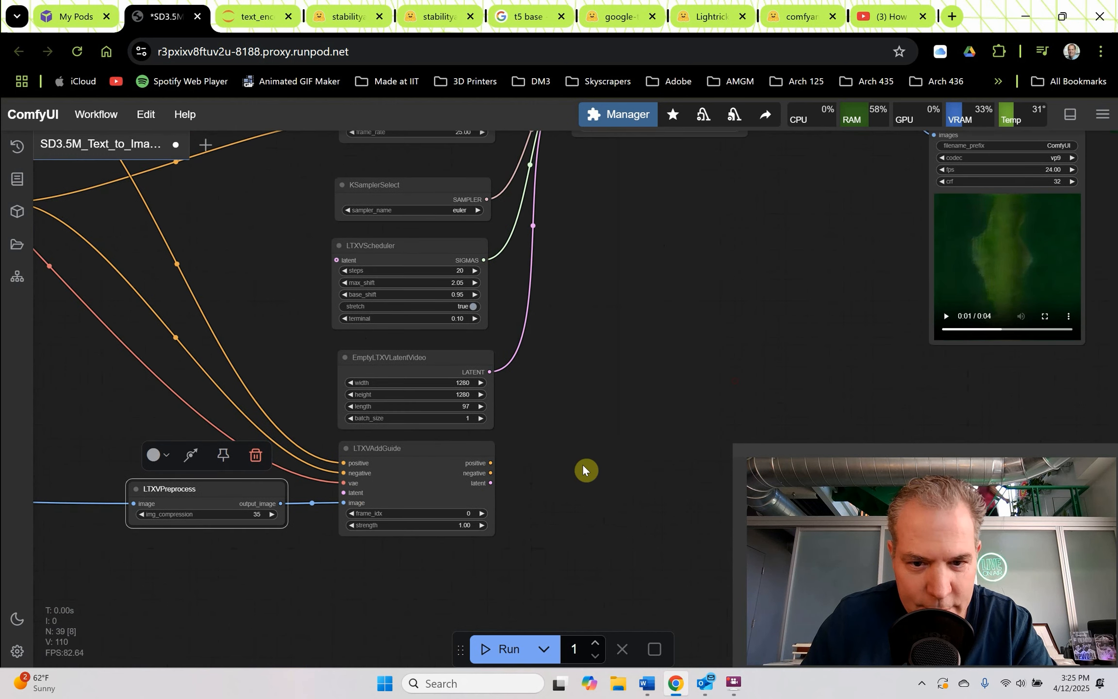
pyautogui.scroll(-3, 543, 448)
pyautogui.scroll(3, 490, 507)
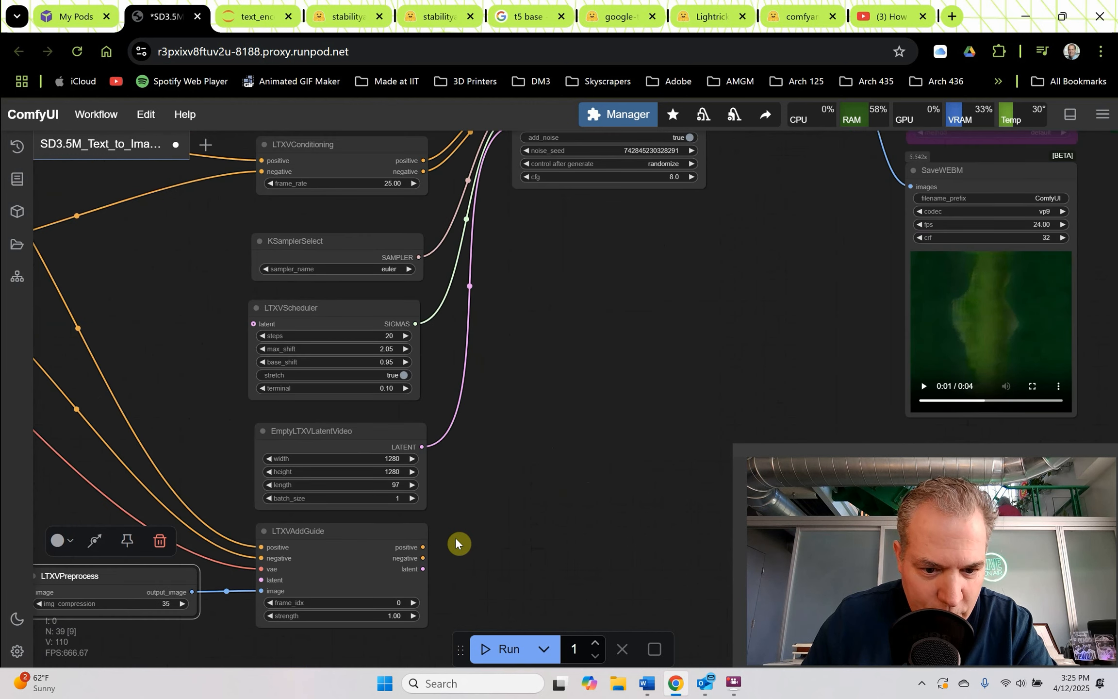
pyautogui.scroll(-3, 419, 543)
pyautogui.scroll(4, 451, 197)
pyautogui.scroll(3, 512, 305)
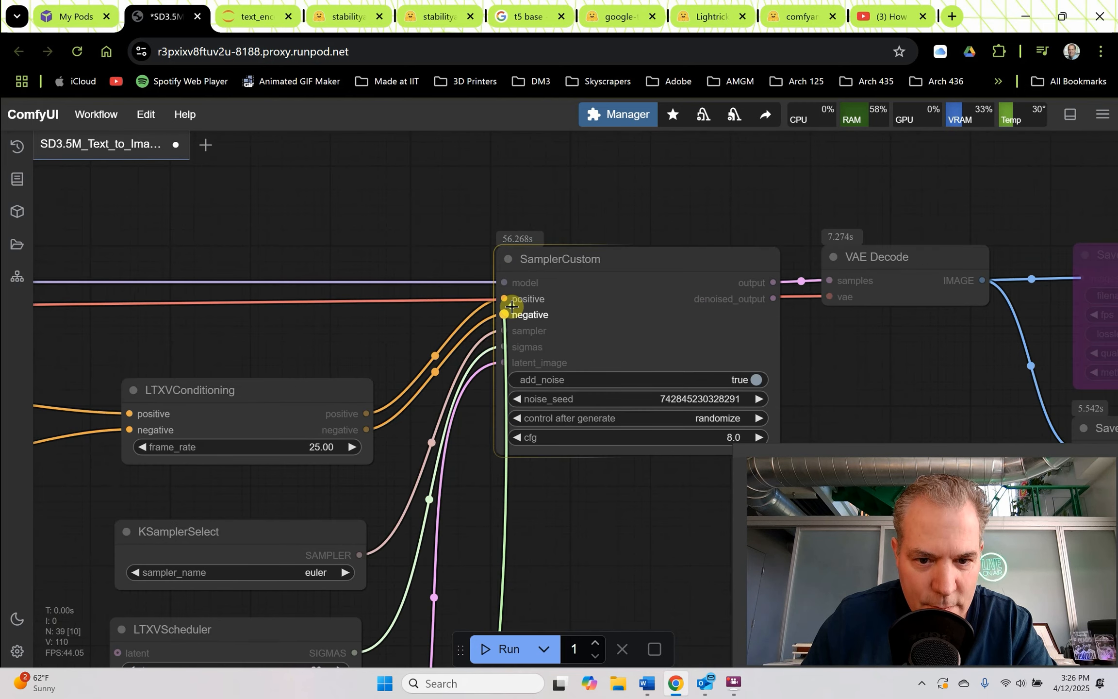
pyautogui.moveTo(511, 306); pyautogui.dragTo(510, 301)
pyautogui.scroll(-5, 531, 256)
pyautogui.scroll(5, 485, 528)
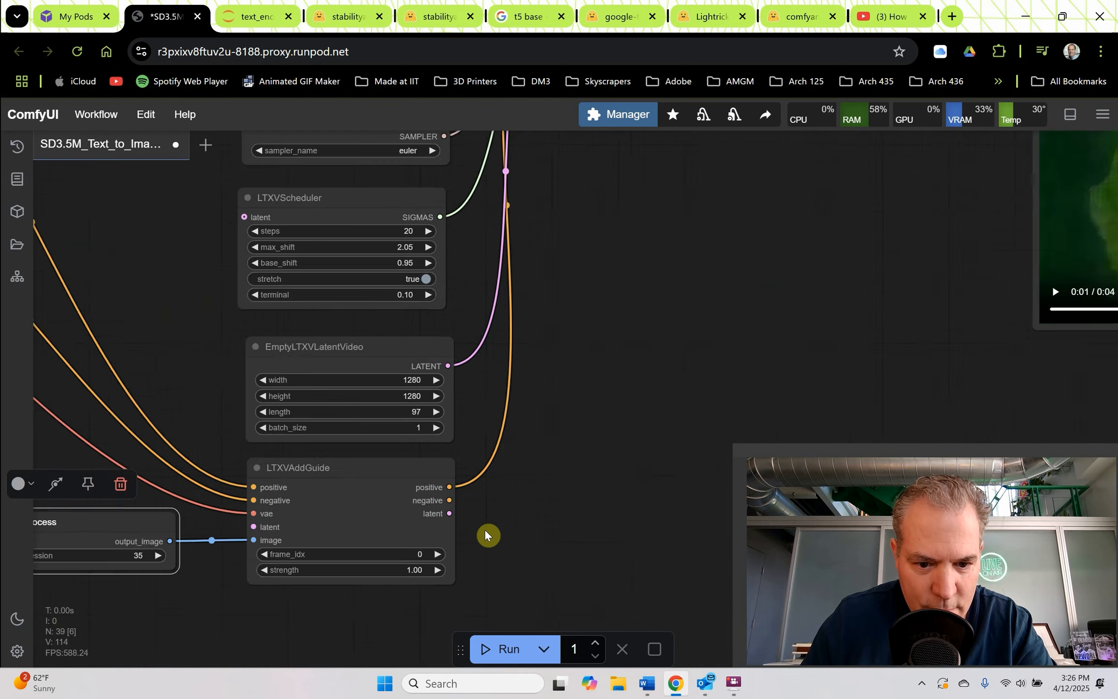
pyautogui.scroll(1, 485, 534)
pyautogui.moveTo(446, 497); pyautogui.dragTo(499, 249)
pyautogui.scroll(-4, 449, 507)
pyautogui.scroll(-3, 461, 379)
pyautogui.scroll(6, 472, 280)
pyautogui.scroll(-8, 498, 317)
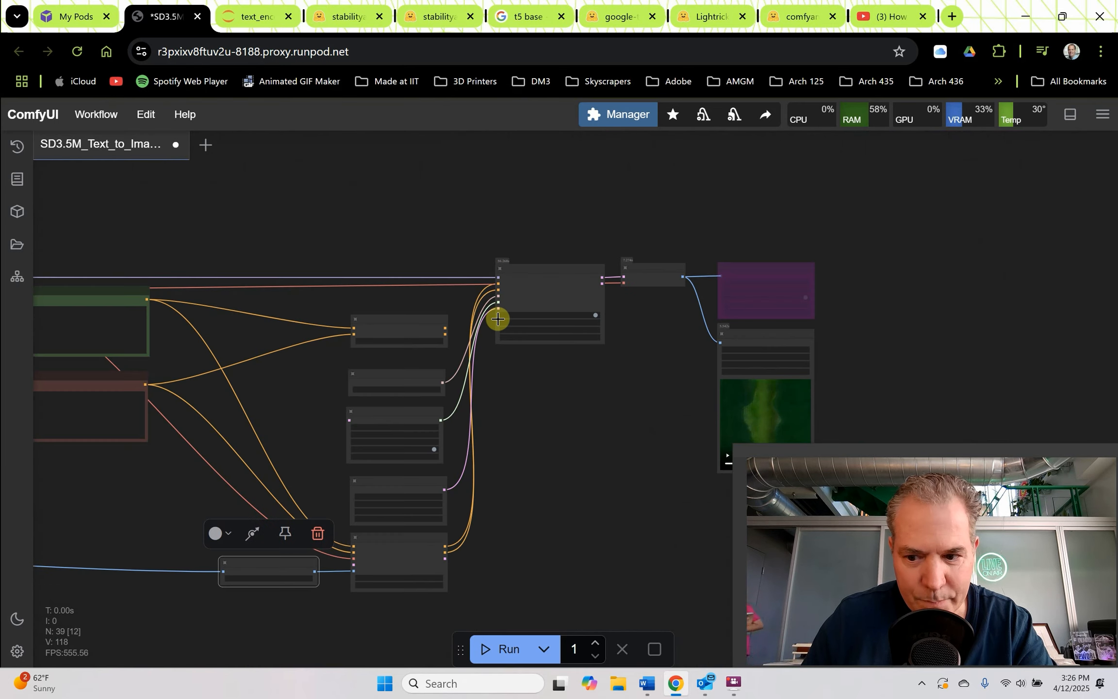
# - Connect LTXVAddGuide's latent output to SamplerCustom's latent_image input in place of the EmptyLTXVLatentVideo link
pyautogui.moveTo(558, 450); pyautogui.dragTo(520, 333)
pyautogui.scroll(8, 414, 428)
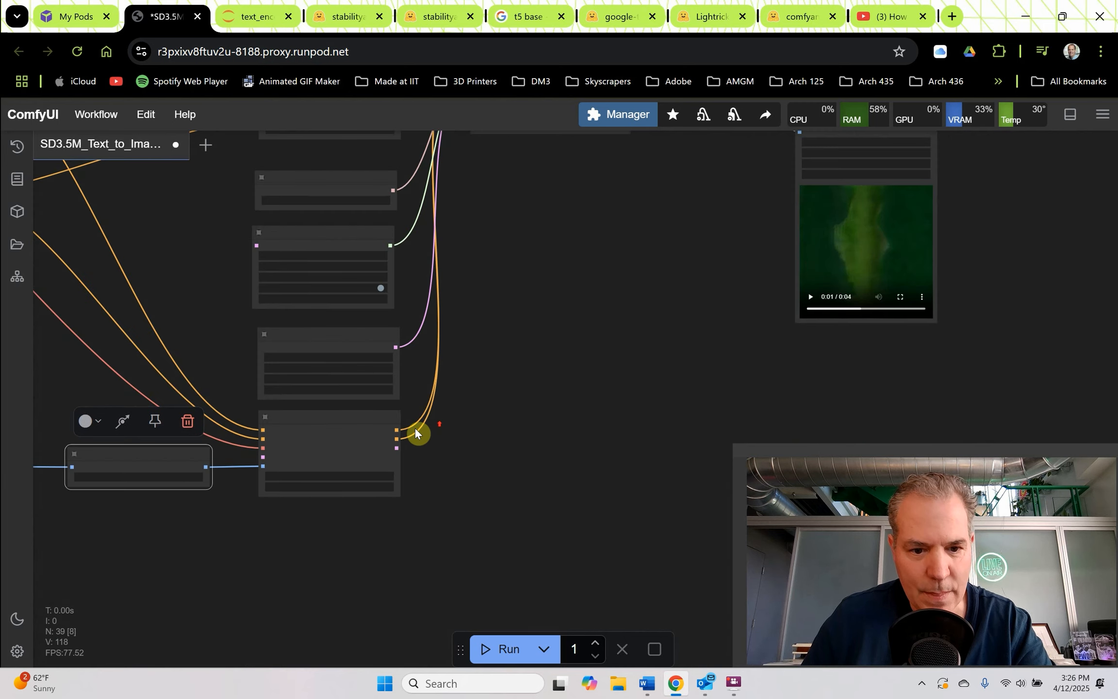
pyautogui.moveTo(386, 460); pyautogui.dragTo(456, 222)
pyautogui.scroll(-5, 431, 464)
pyautogui.scroll(5, 486, 280)
pyautogui.scroll(3, 432, 334)
pyautogui.scroll(-5, 553, 279)
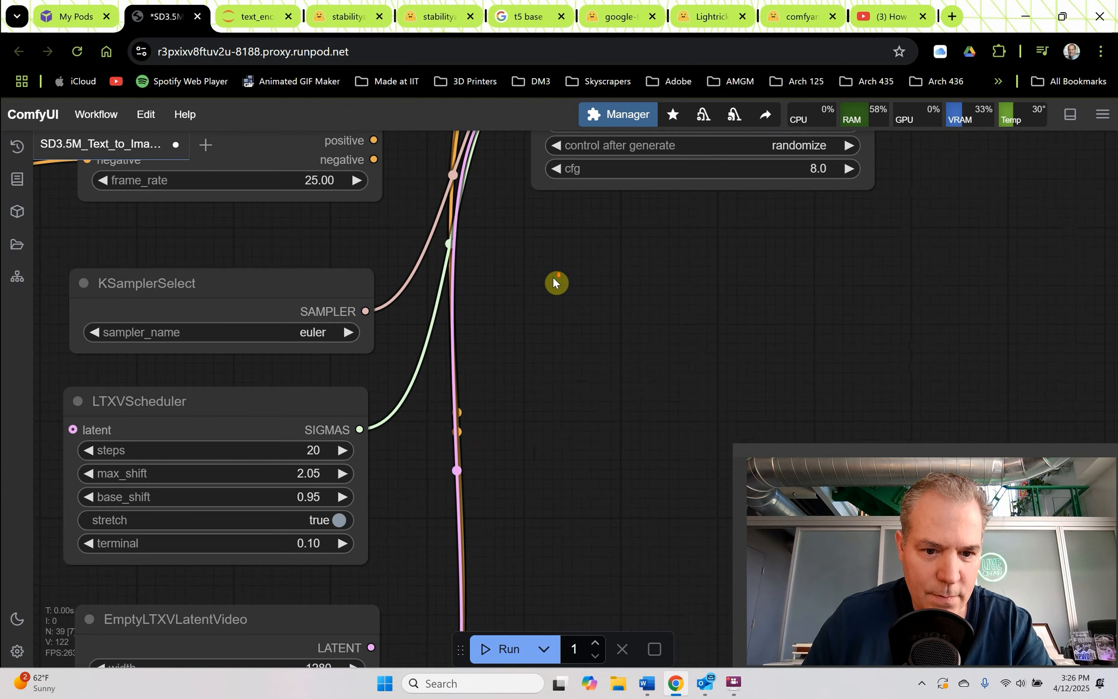
pyautogui.scroll(5, 364, 572)
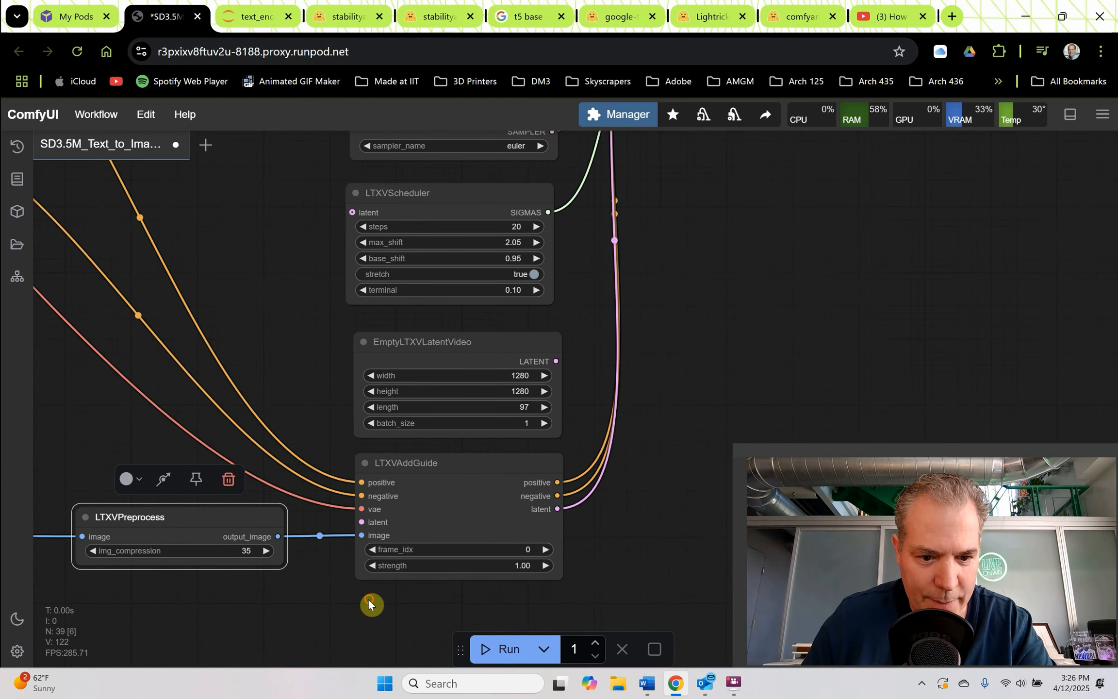
pyautogui.moveTo(369, 601); pyautogui.dragTo(470, 491)
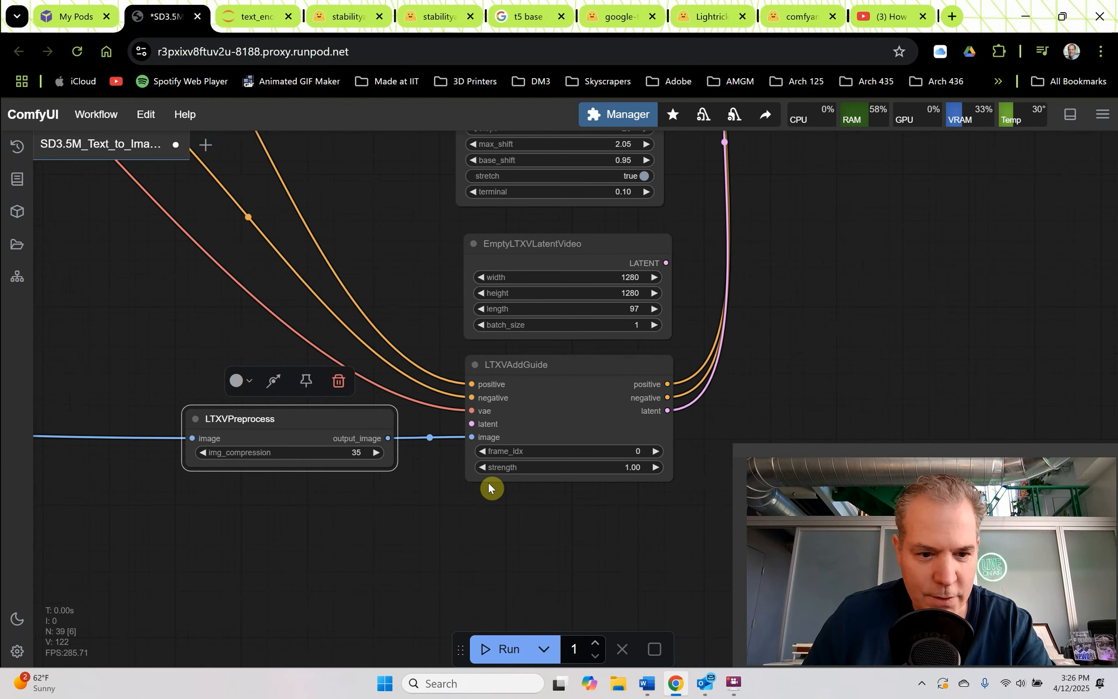
# - Replace the positive video prompt in the green CLIP Text Encode node with "slow zoom, snow falling"
pyautogui.scroll(-10, 301, 437)
pyautogui.moveTo(279, 388); pyautogui.dragTo(491, 419)
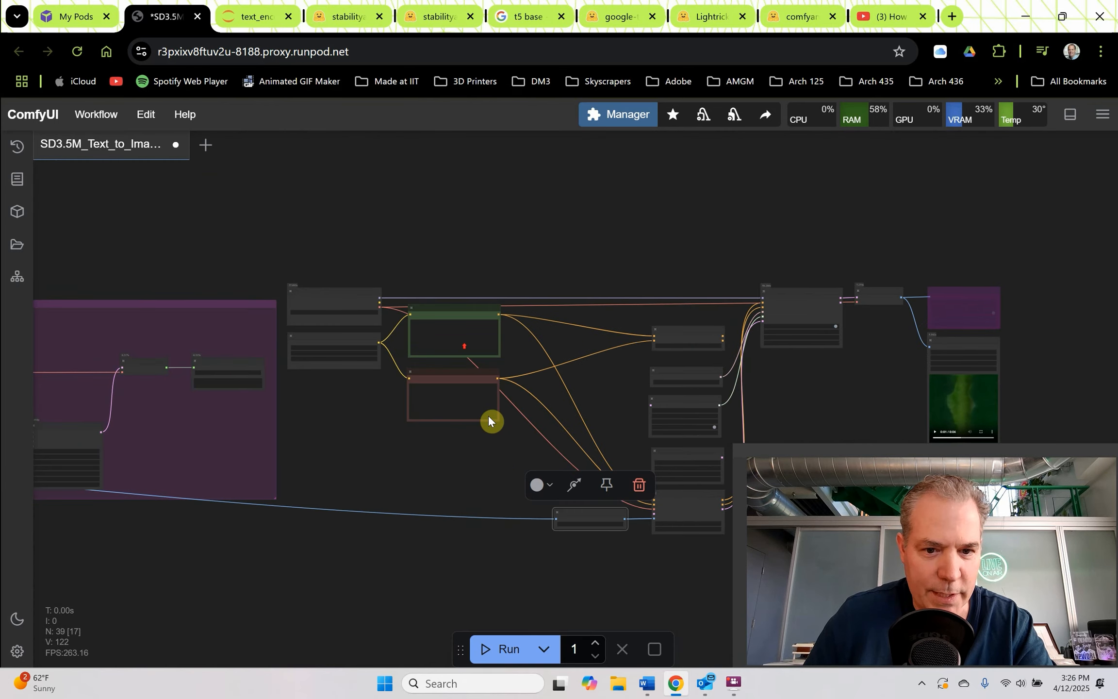
pyautogui.scroll(8, 410, 310)
pyautogui.scroll(10, 348, 344)
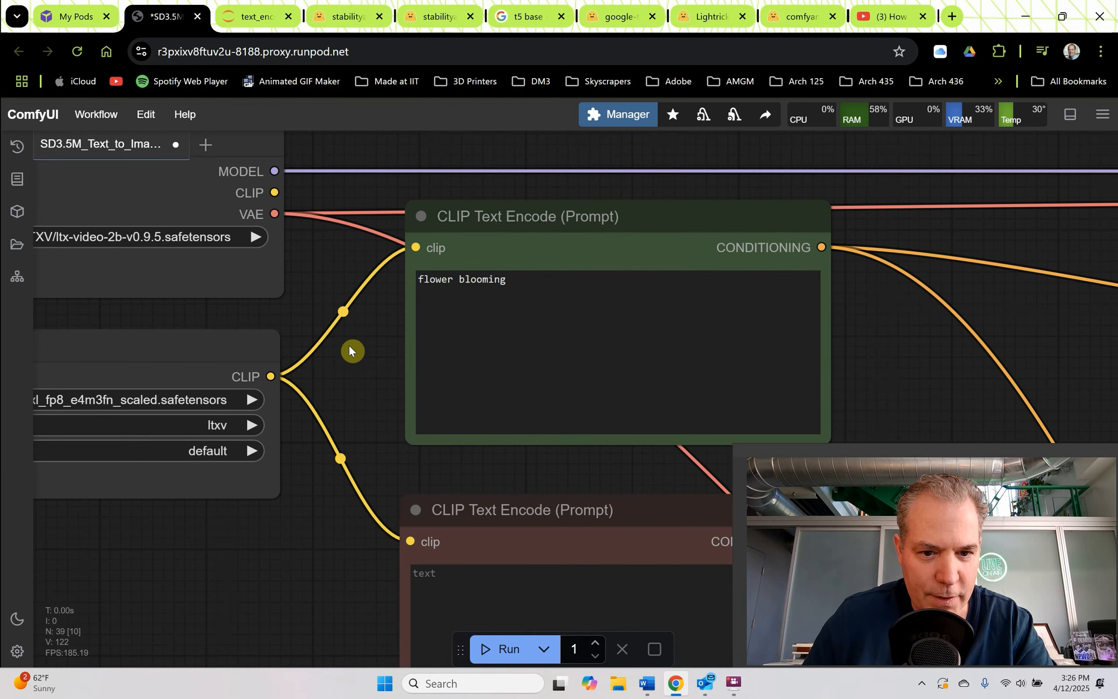
pyautogui.moveTo(560, 262); pyautogui.dragTo(456, 261)
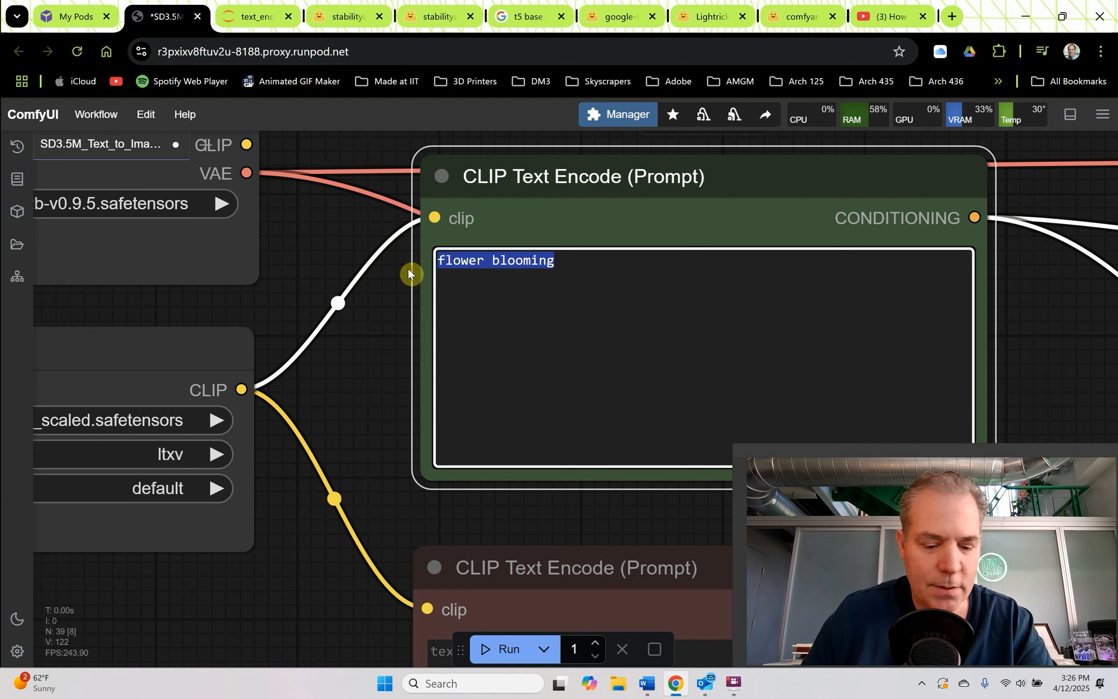
pyautogui.write('slow')
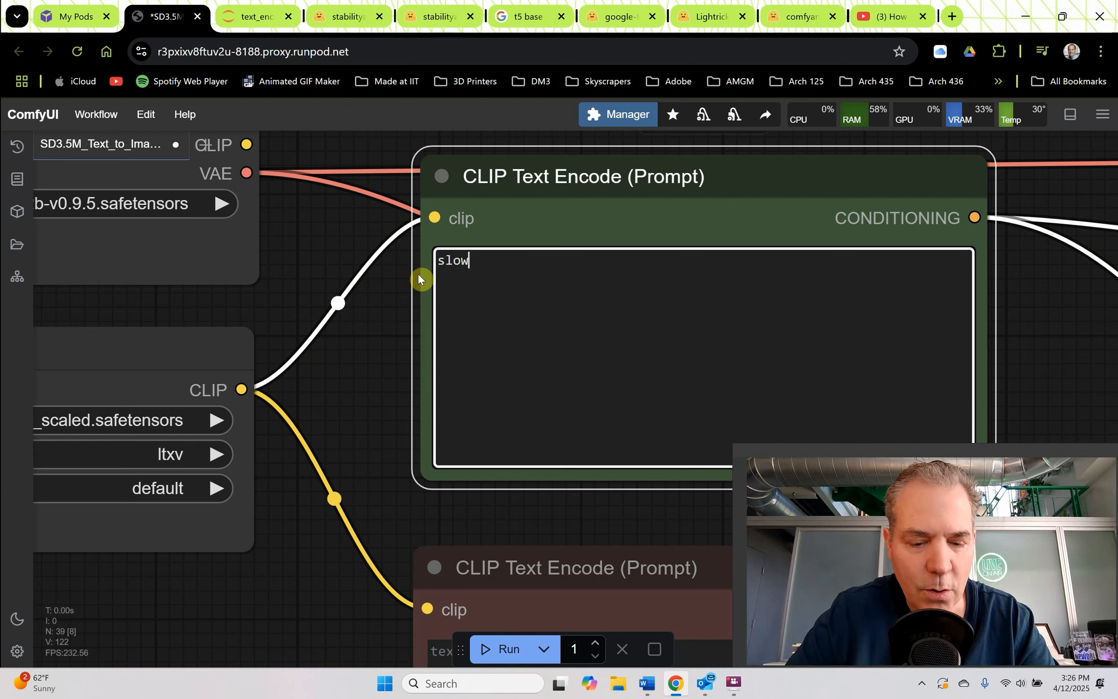
pyautogui.write(' zoom')
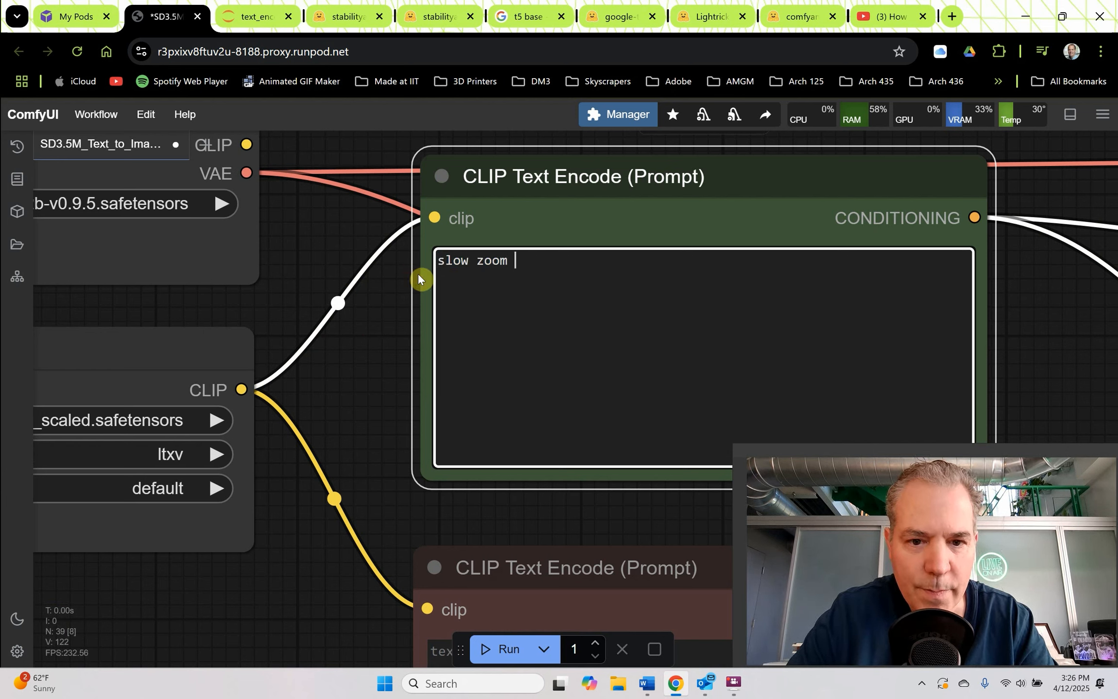
pyautogui.press('BackSpace')
pyautogui.write(', snow fall')
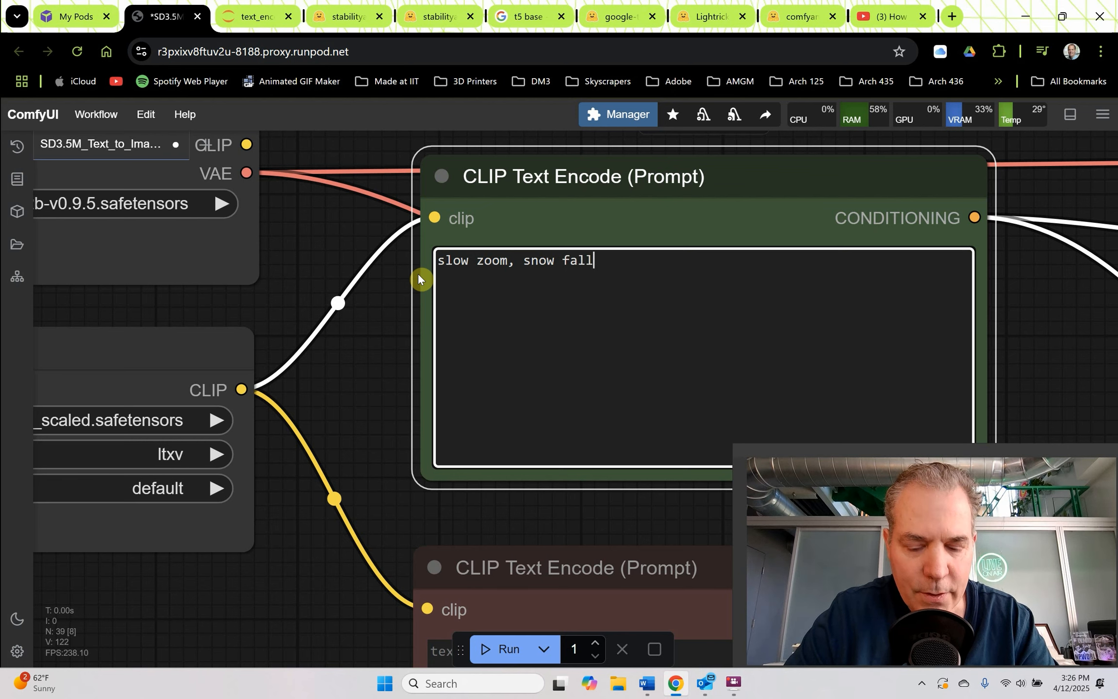
pyautogui.write('ing')
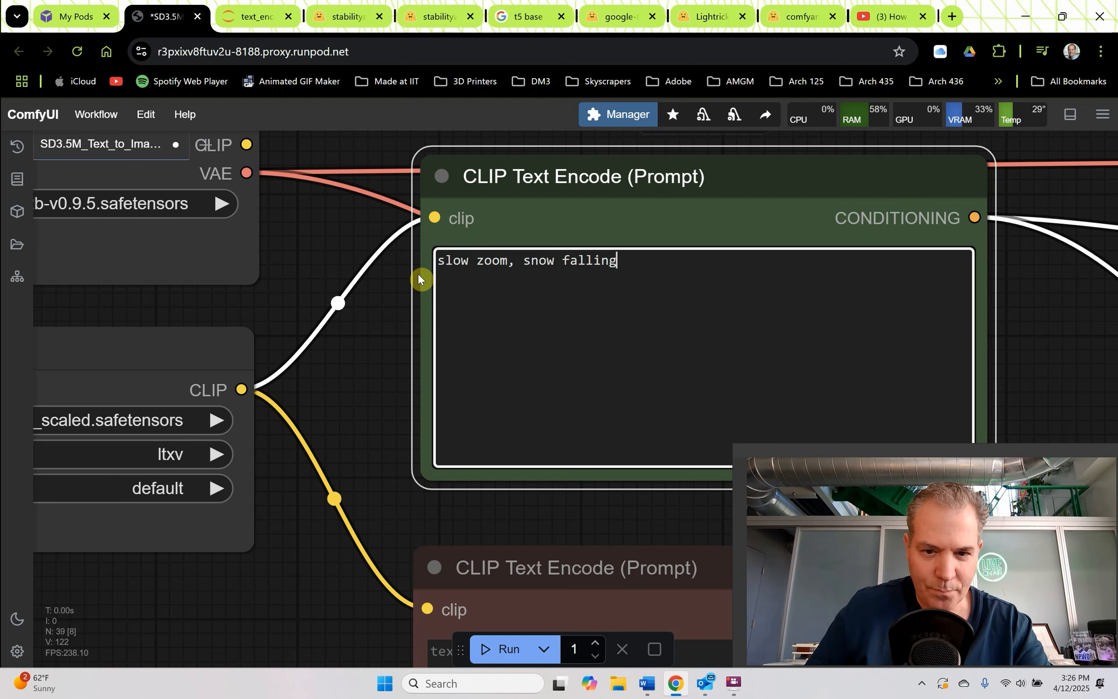
# - Move EmptyLTXVLatentVideo to the upper left of LTXVPreprocess and connect its LATENT output to LTXVAddGuide's latent input
pyautogui.scroll(-5, 389, 321)
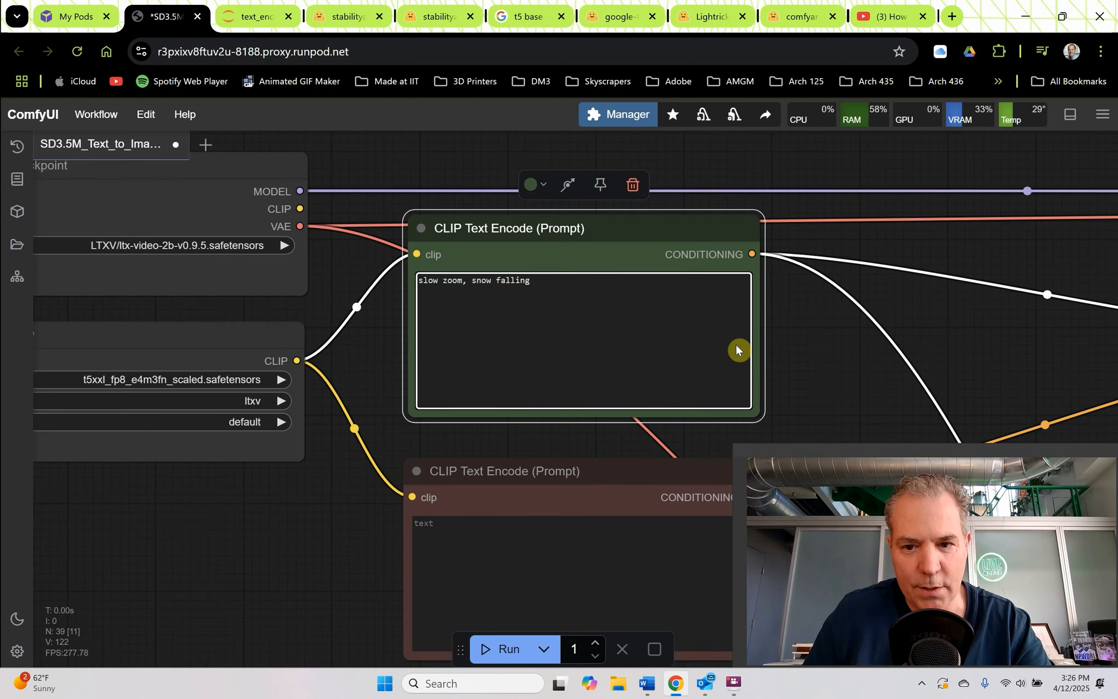
pyautogui.scroll(-5, 753, 322)
pyautogui.moveTo(800, 352); pyautogui.dragTo(430, 383)
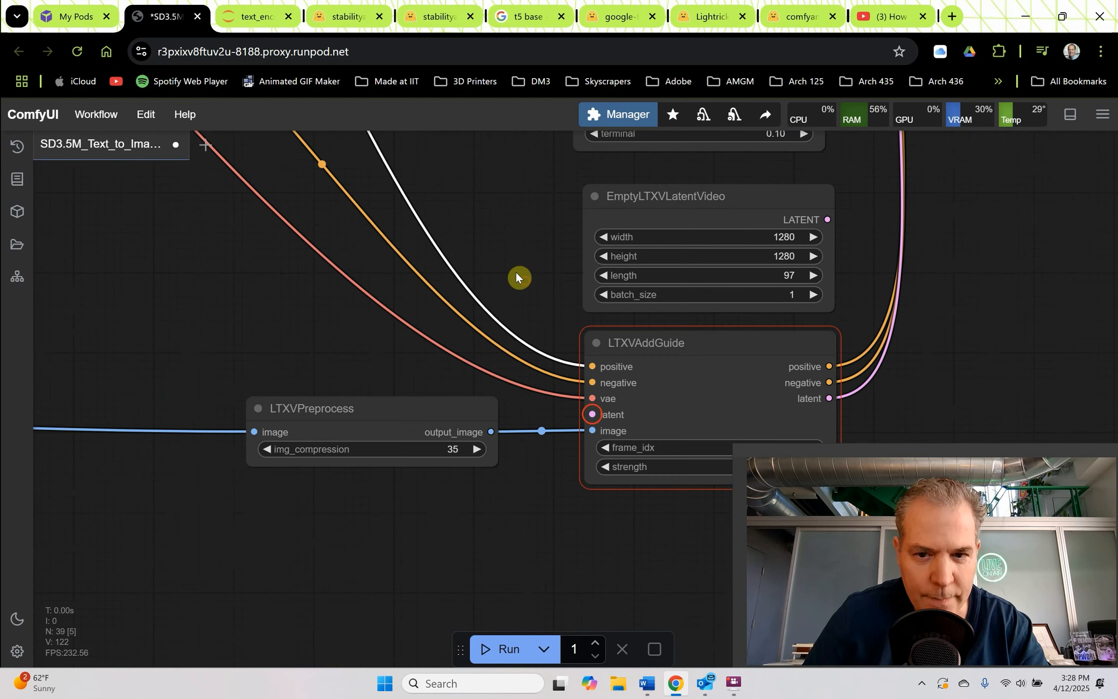
pyautogui.moveTo(515, 271); pyautogui.dragTo(423, 300)
pyautogui.moveTo(588, 236); pyautogui.dragTo(93, 319)
pyautogui.moveTo(244, 333); pyautogui.dragTo(498, 444)
pyautogui.moveTo(476, 305); pyautogui.dragTo(831, 220)
pyautogui.moveTo(417, 254); pyautogui.dragTo(263, 242)
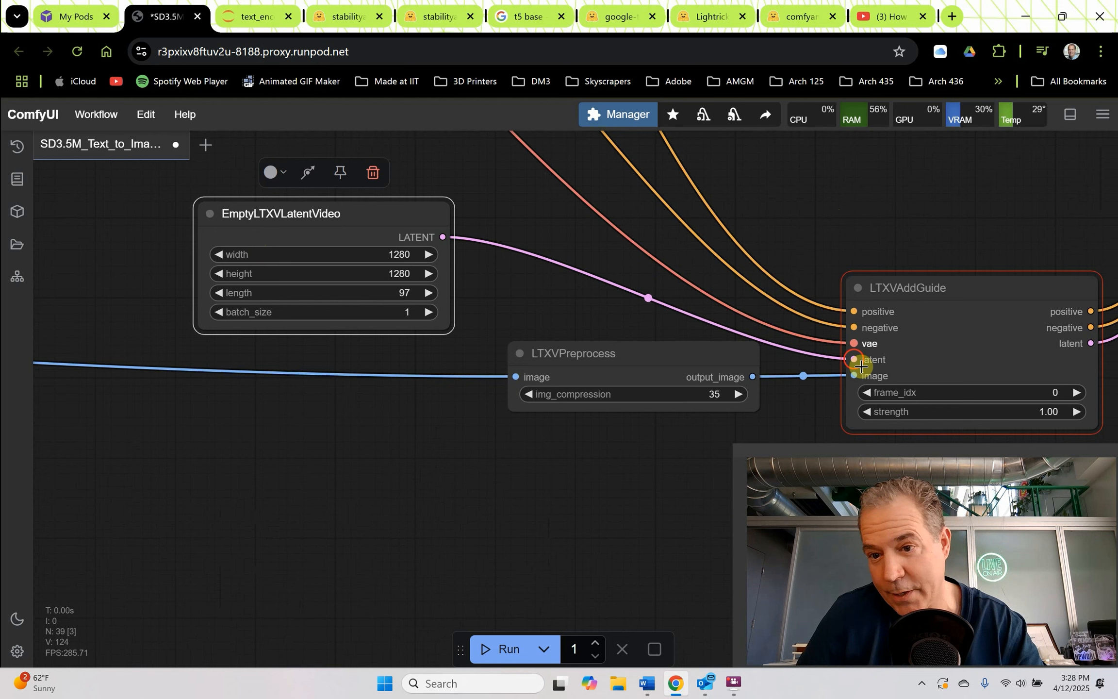
pyautogui.moveTo(1019, 233); pyautogui.dragTo(804, 228)
# - Run the whole workflow to generate the image-guided video at the SaveWEBM node
pyautogui.scroll(-3, 672, 234)
pyautogui.scroll(-5, 670, 228)
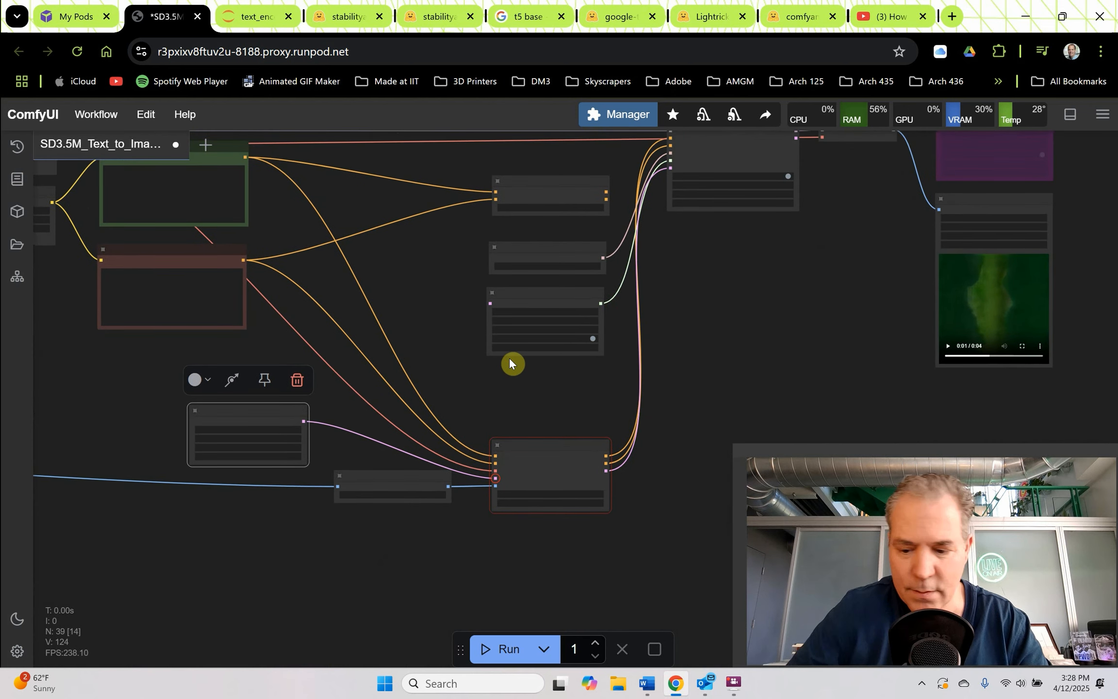
pyautogui.hotkey('ctrl', 'Return')
pyautogui.moveTo(714, 340); pyautogui.dragTo(569, 385)
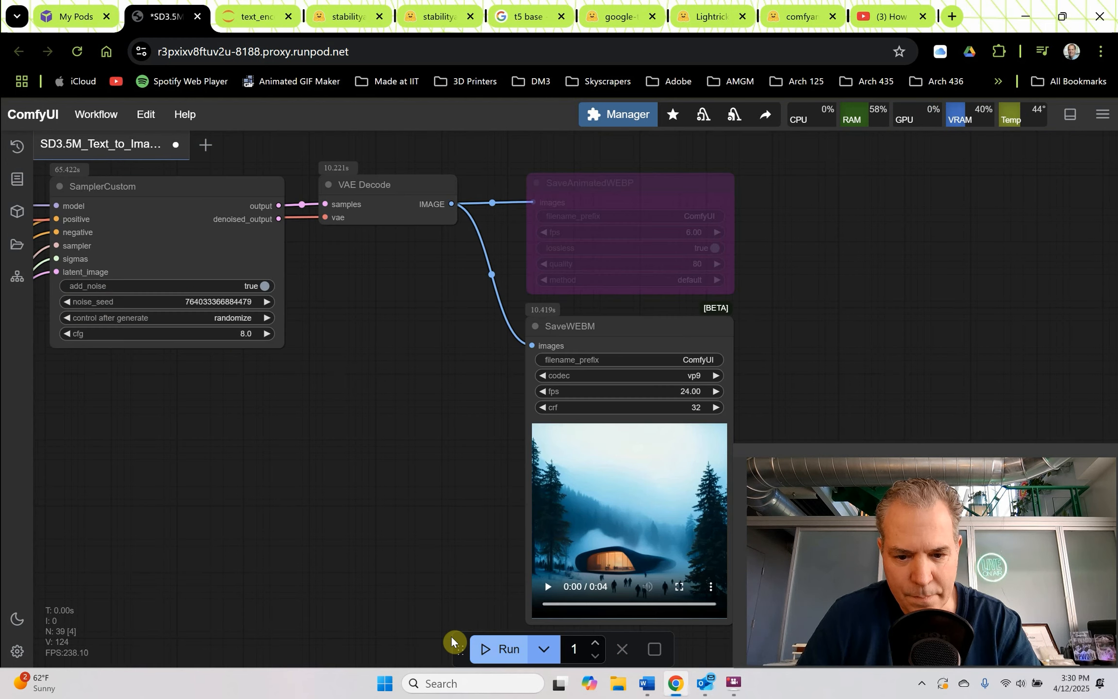
# - Play the generated video in the SaveWEBM node and enlarge the node for a bigger preview
pyautogui.click(545, 590)
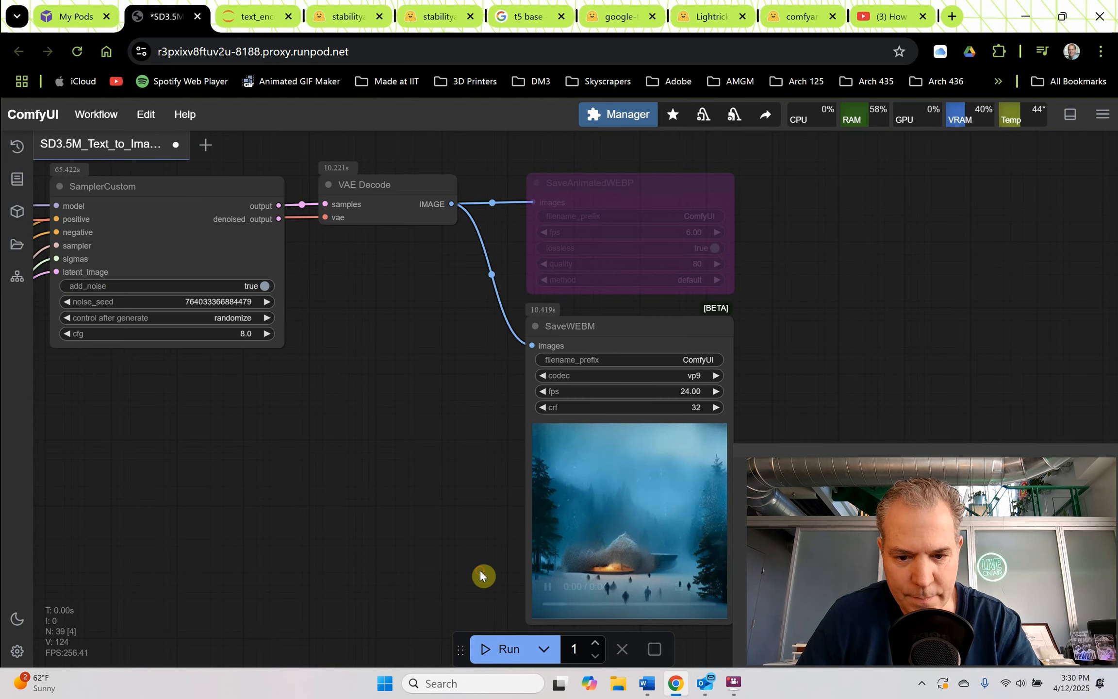
pyautogui.moveTo(479, 569); pyautogui.dragTo(391, 486)
pyautogui.scroll(3, 584, 558)
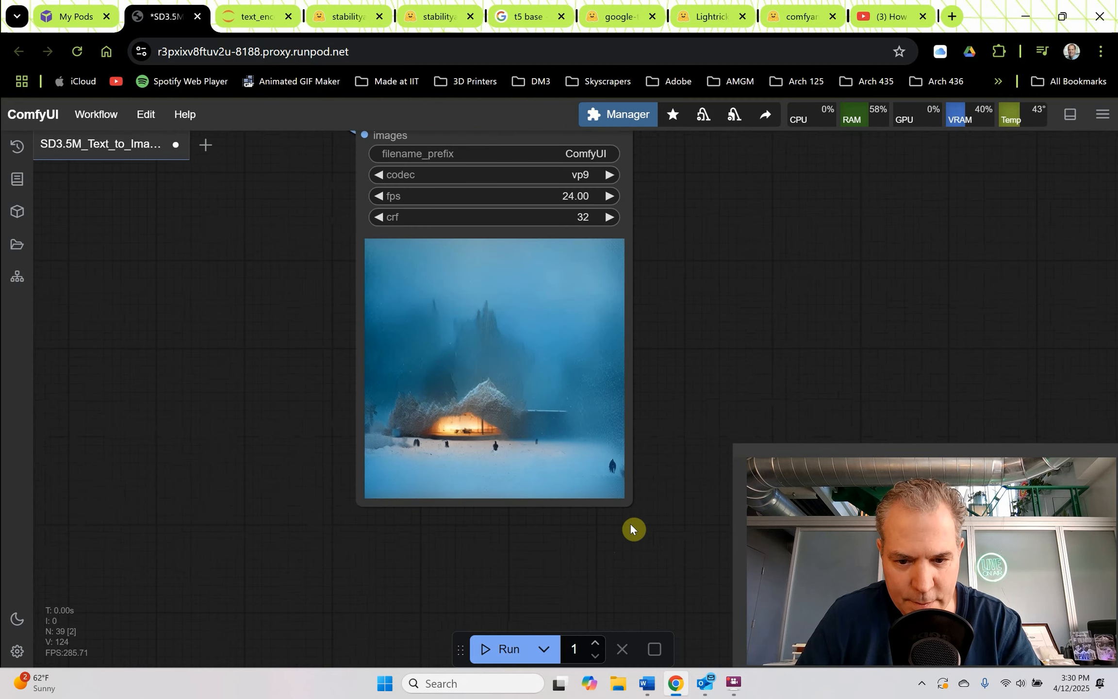
pyautogui.moveTo(626, 502); pyautogui.dragTo(687, 602)
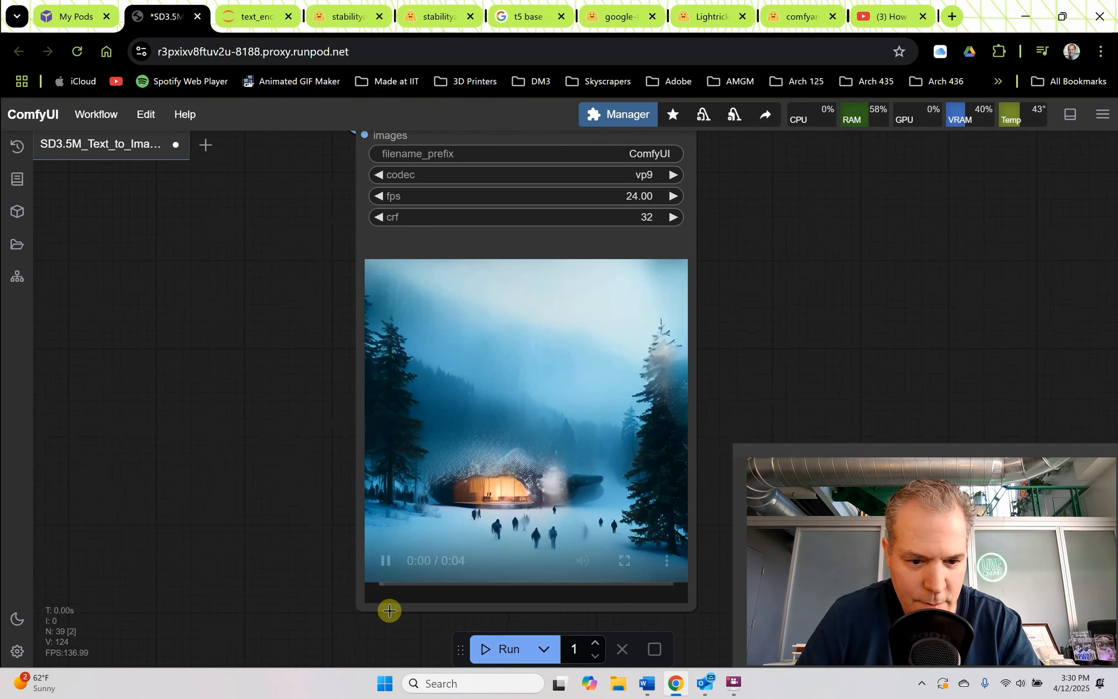
pyautogui.moveTo(406, 596); pyautogui.dragTo(318, 620)
pyautogui.moveTo(205, 546); pyautogui.dragTo(305, 389)
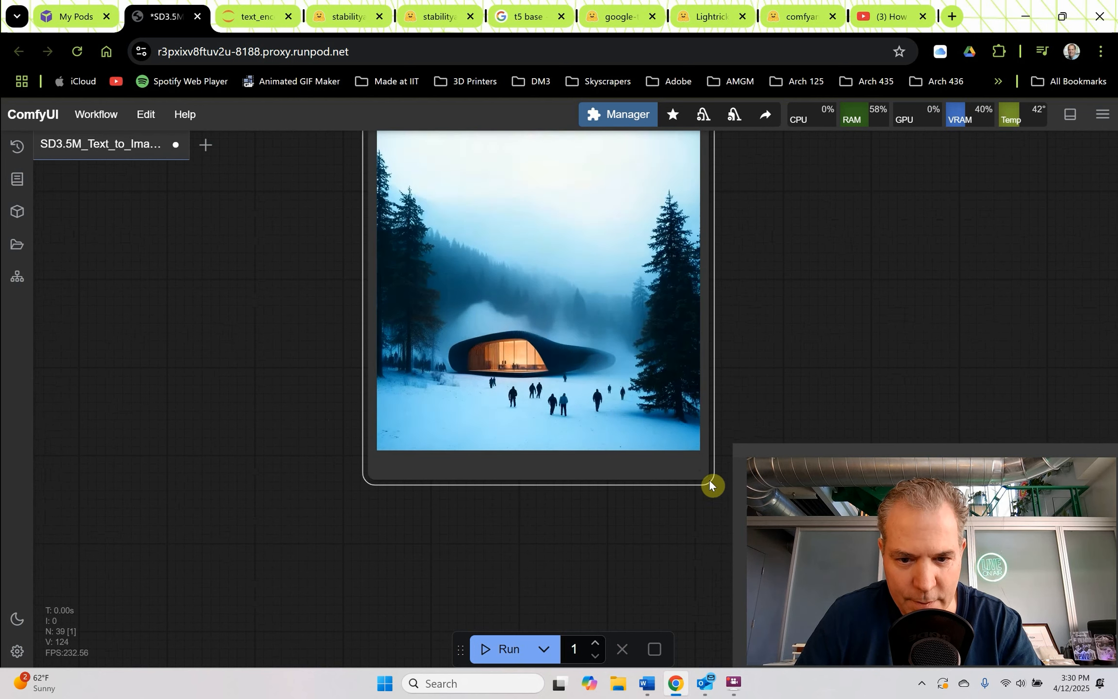
pyautogui.moveTo(710, 480); pyautogui.dragTo(772, 595)
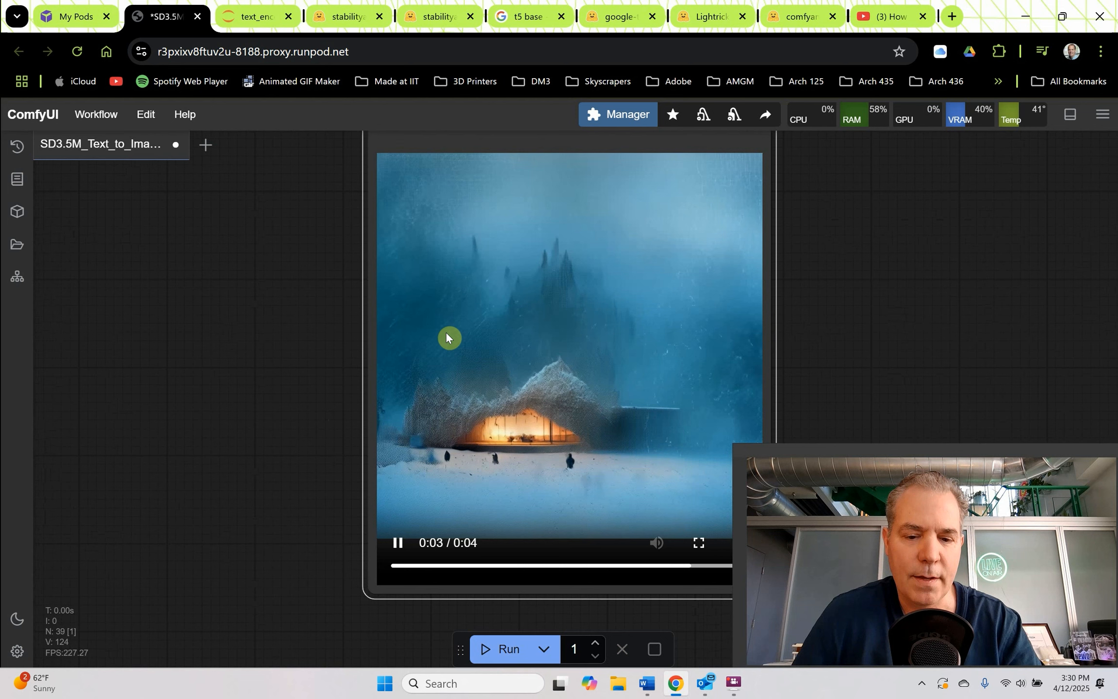
pyautogui.scroll(-3, 364, 304)
pyautogui.moveTo(291, 300); pyautogui.dragTo(296, 366)
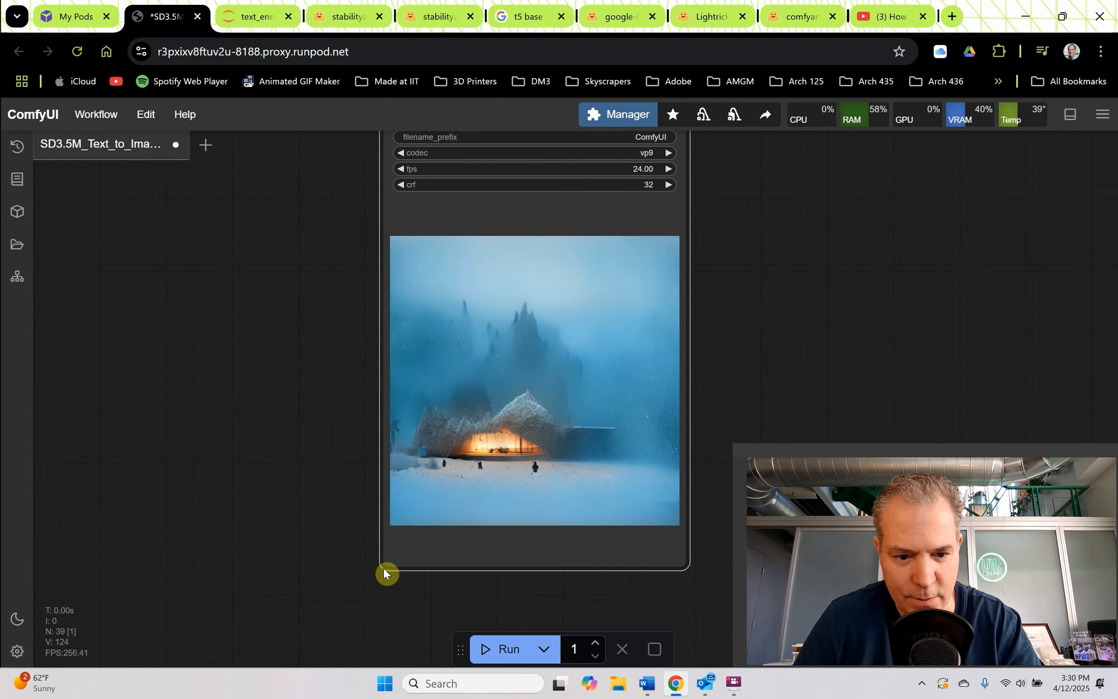
pyautogui.moveTo(392, 538)
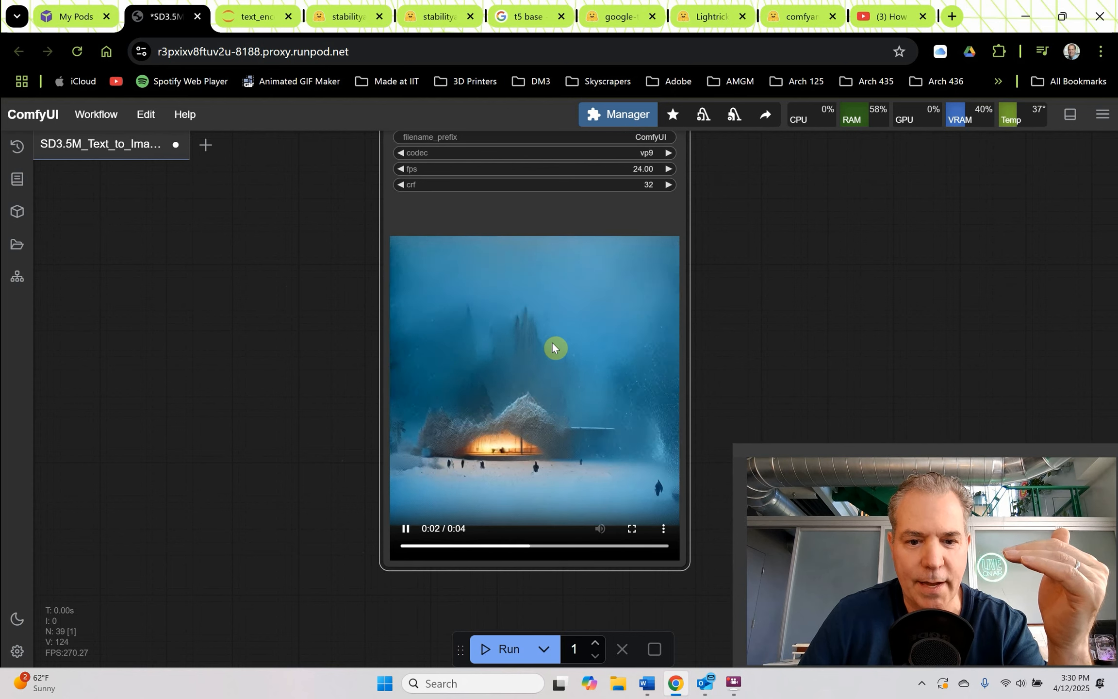
# - Check the LTX-Video Load Checkpoint node, then list the installed models in the Model Manager and browse to the LTX-Video checkpoints
pyautogui.scroll(-10, 534, 379)
pyautogui.scroll(17, 419, 286)
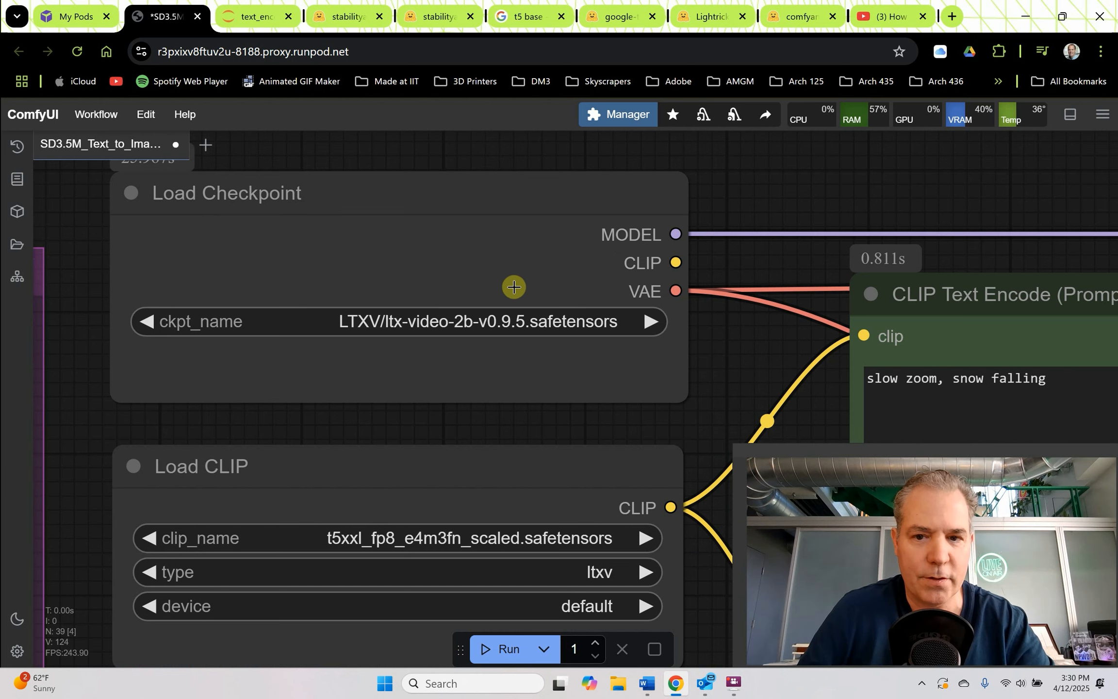
pyautogui.click(628, 116)
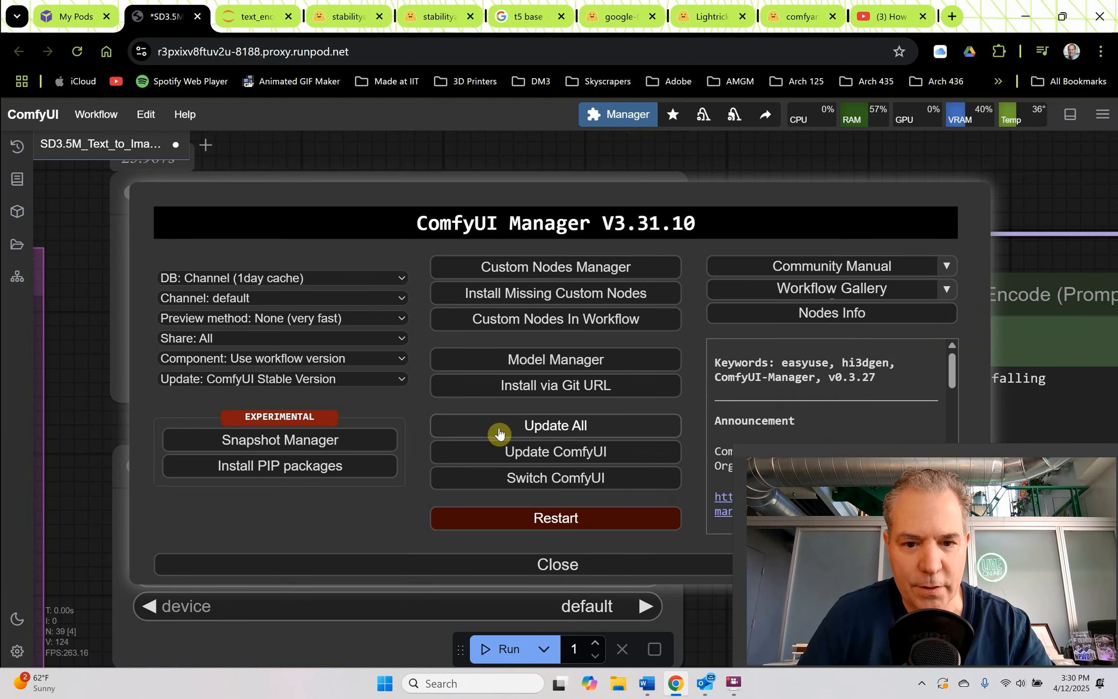
pyautogui.click(520, 363)
pyautogui.scroll(-3, 378, 382)
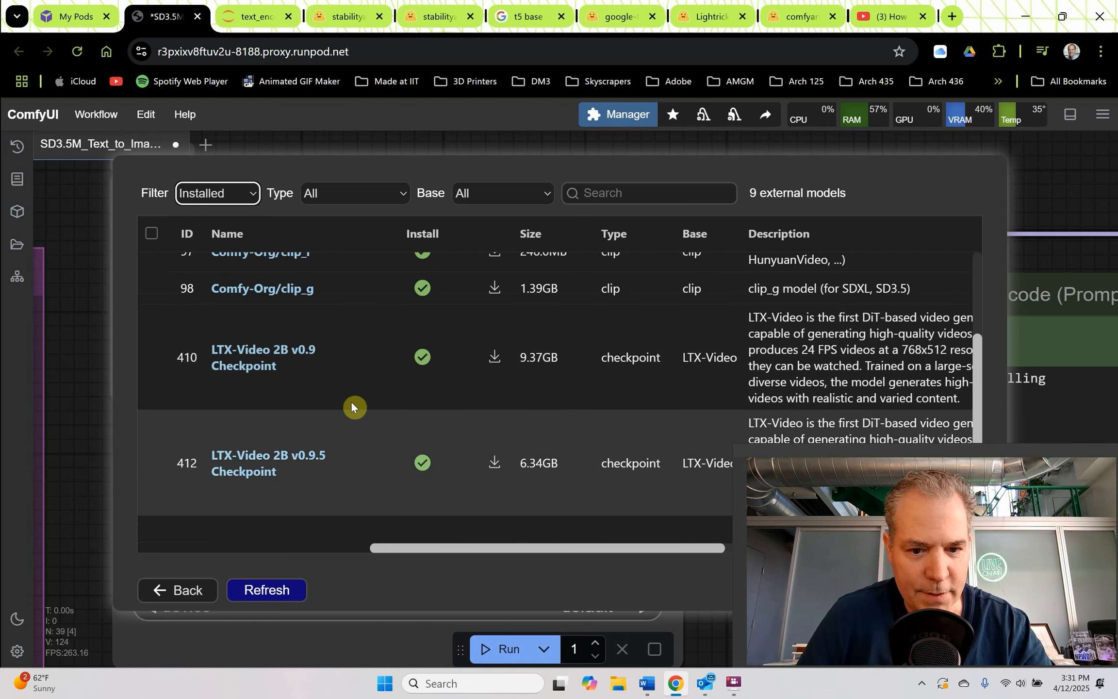
# - Browse the installed models around the LTX-Video 2B checkpoints, and leave the Model Manager and the manager window
pyautogui.scroll(-2, 340, 437)
pyautogui.scroll(-2, 335, 456)
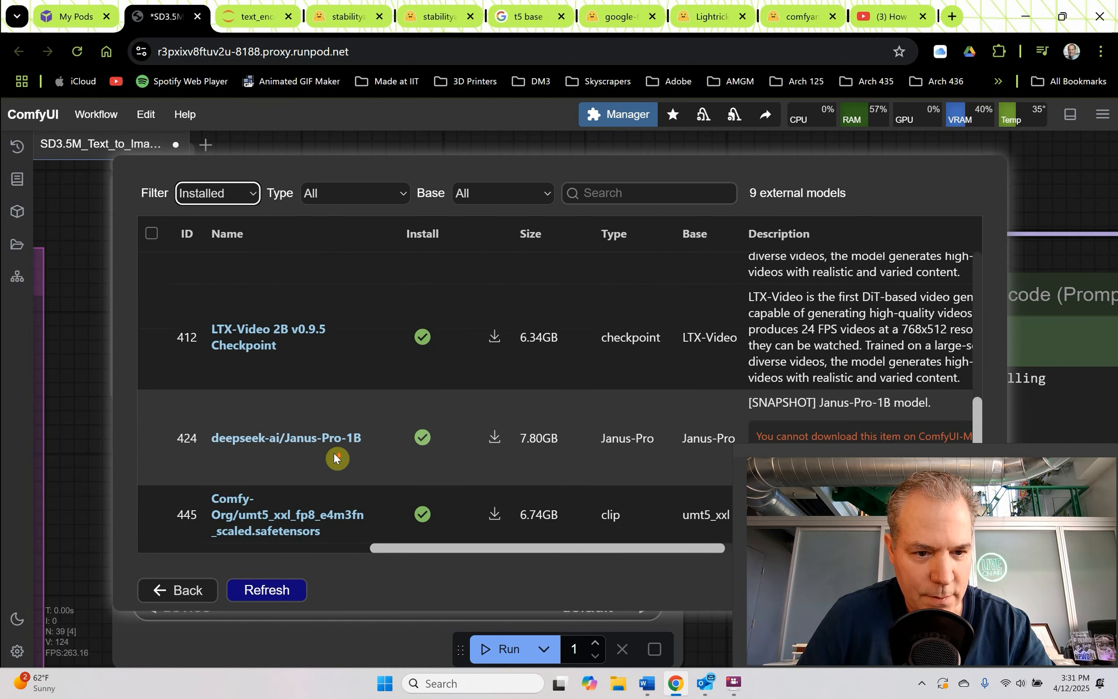
pyautogui.scroll(3, 335, 456)
pyautogui.scroll(2, 334, 456)
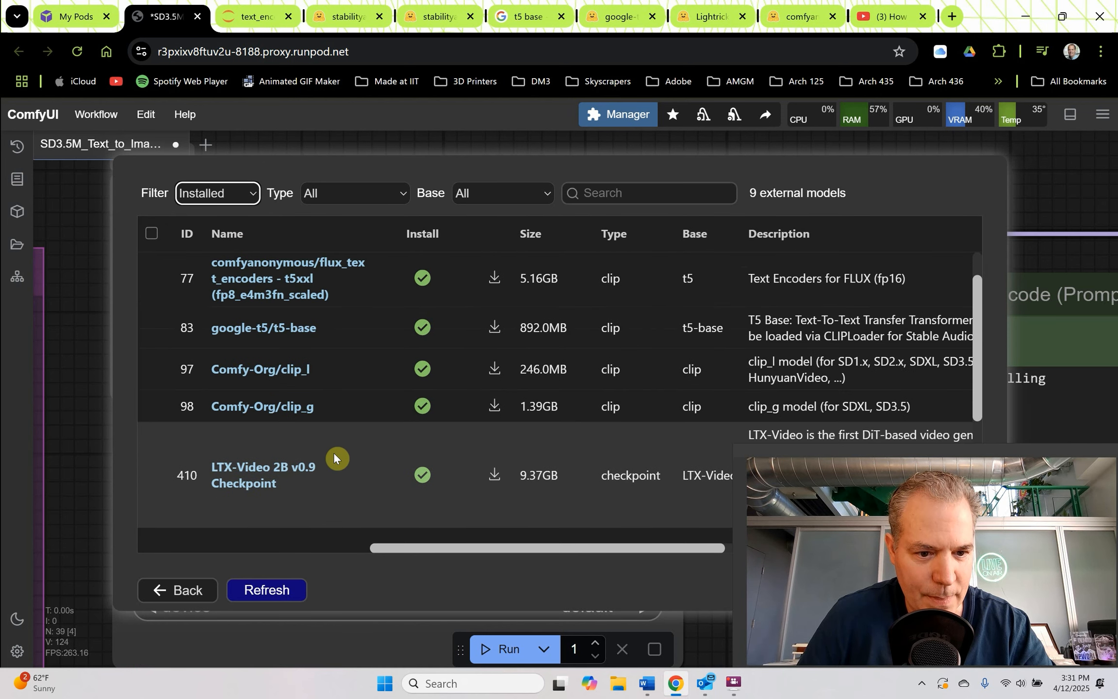
pyautogui.scroll(-2, 334, 456)
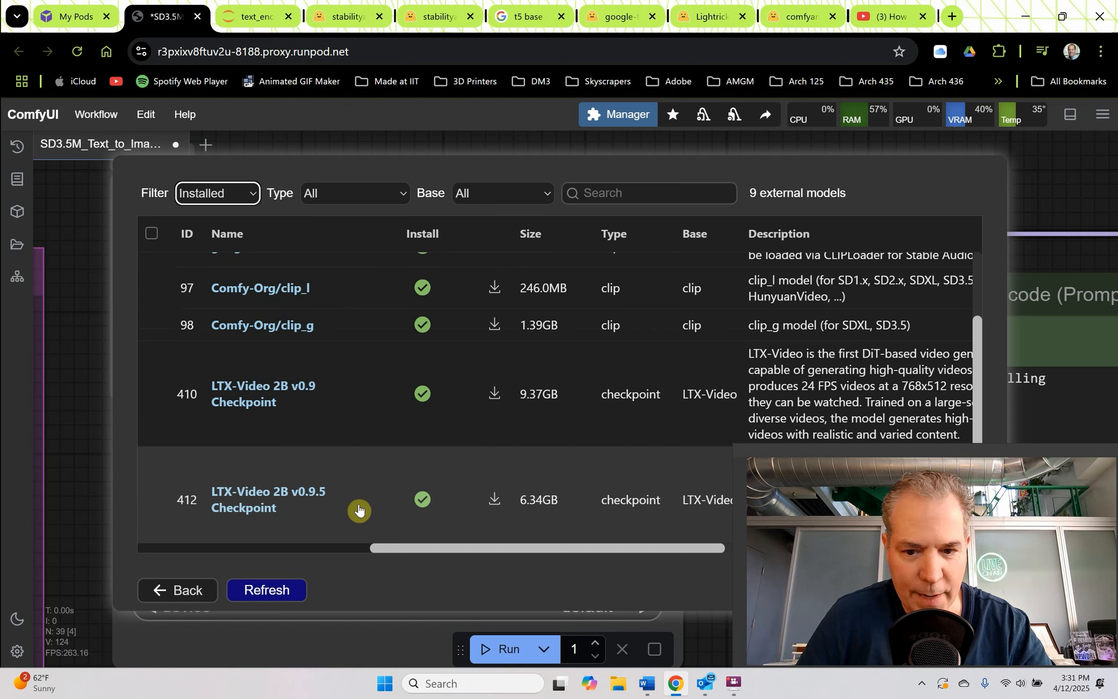
pyautogui.moveTo(593, 165); pyautogui.dragTo(394, 167)
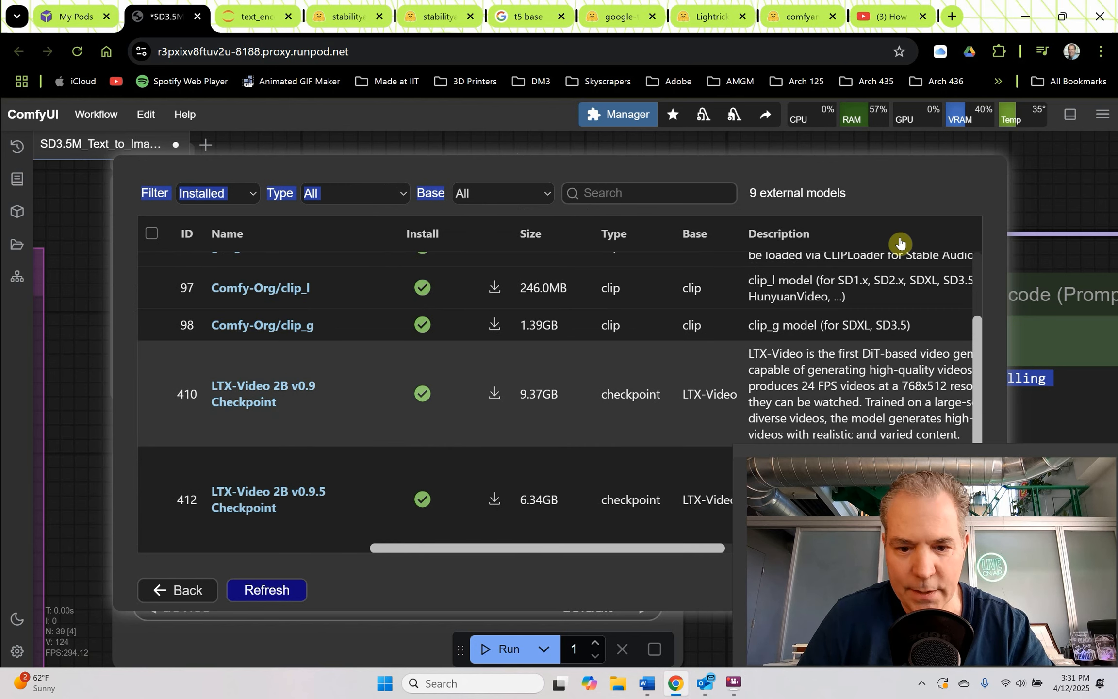
pyautogui.click(194, 589)
pyautogui.click(205, 565)
# - Check the Load CLIP node's text encoder against the flux_text_encoders file list on Hugging Face, and return to the workflow
pyautogui.moveTo(716, 539); pyautogui.dragTo(722, 402)
pyautogui.scroll(2, 722, 402)
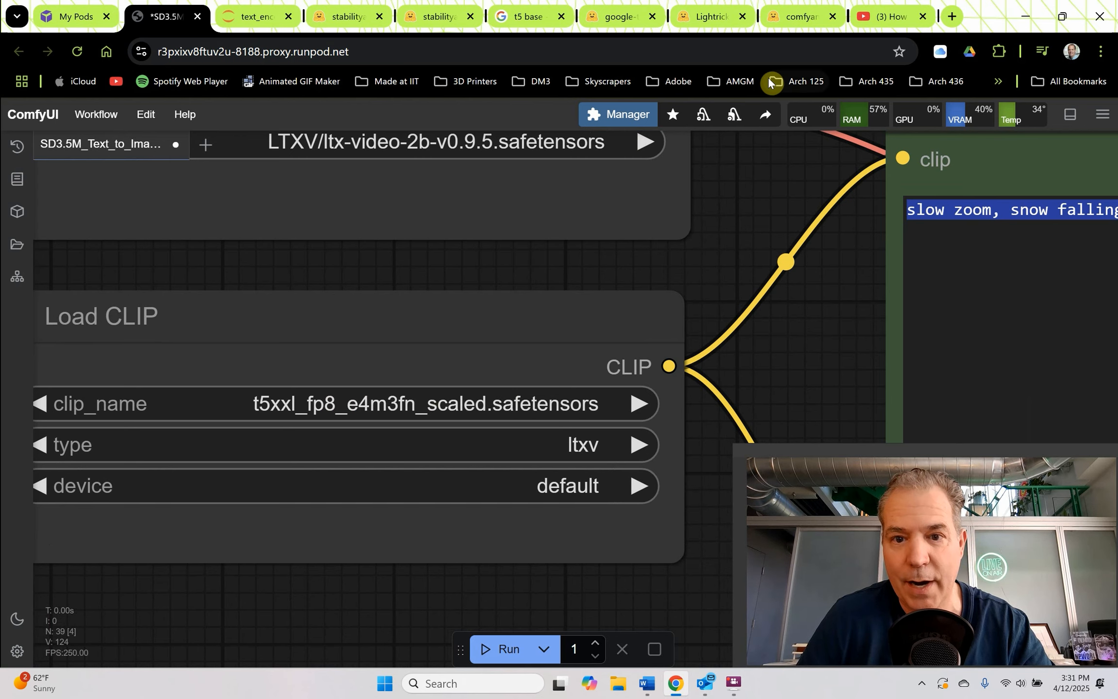
pyautogui.click(791, 24)
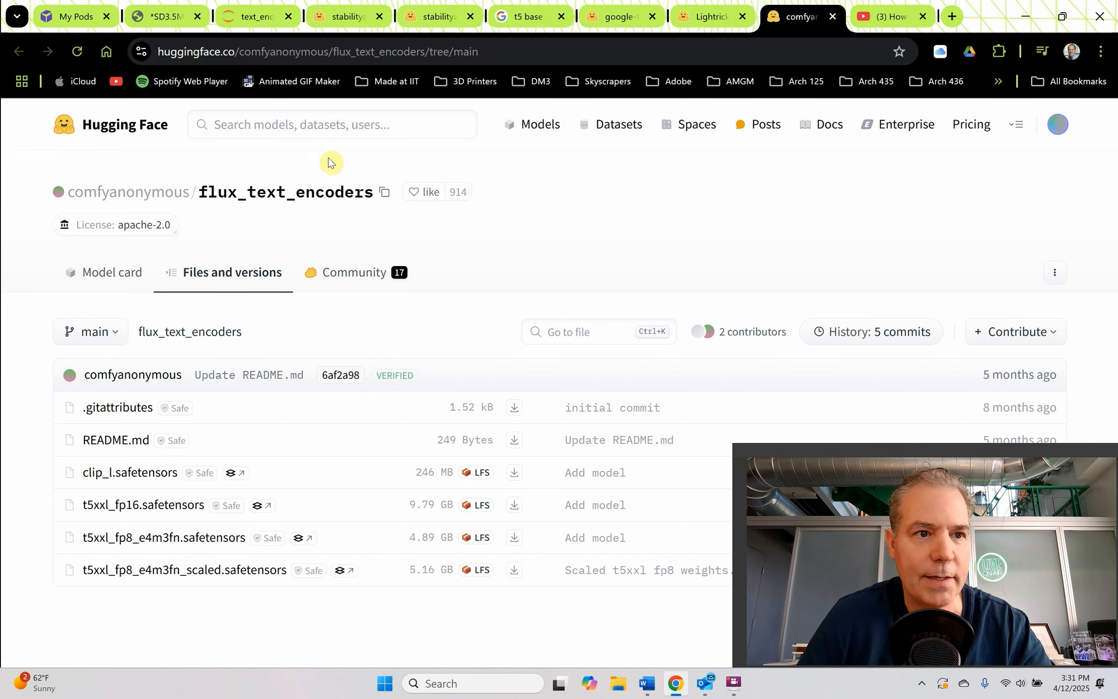
pyautogui.click(174, 21)
# - Enter "text, low quality, distortion," as the negative prompt in the red CLIP Text Encode node for LTX-Video
pyautogui.scroll(-7, 340, 265)
pyautogui.moveTo(339, 264); pyautogui.dragTo(186, 334)
pyautogui.moveTo(533, 256)
pyautogui.mouseDown()
pyautogui.moveTo(511, 287)
pyautogui.moveTo(526, 266)
pyautogui.mouseUp()
pyautogui.click(438, 372)
pyautogui.scroll(5, 438, 374)
pyautogui.moveTo(437, 373); pyautogui.dragTo(283, 227)
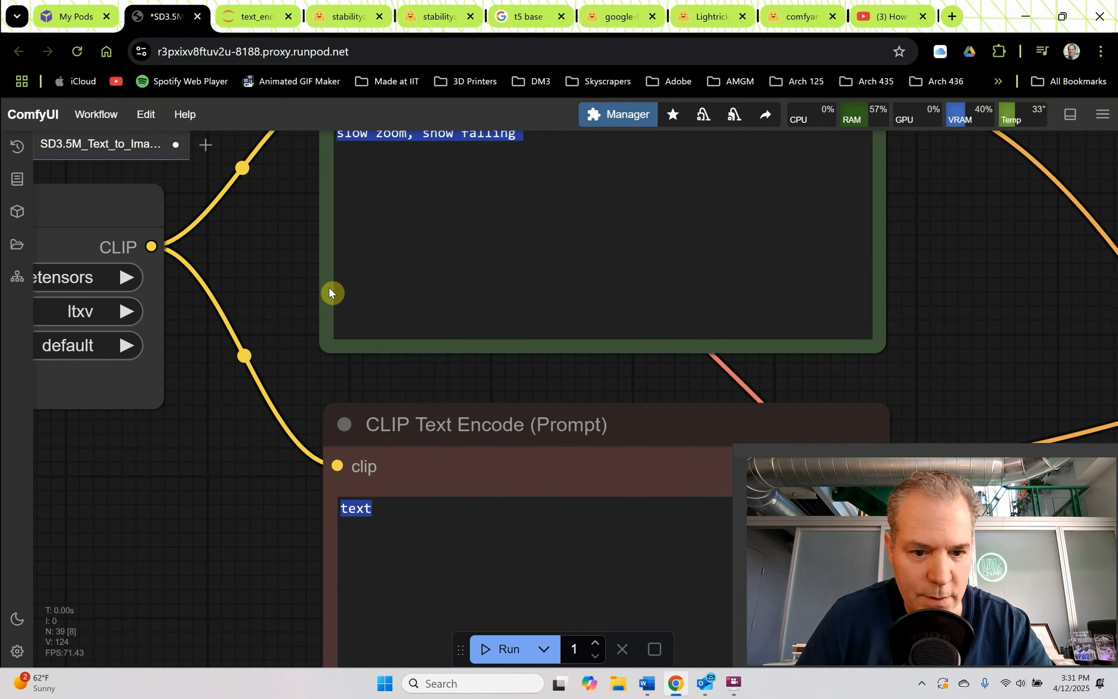
pyautogui.moveTo(279, 559); pyautogui.dragTo(268, 497)
pyautogui.click(363, 447)
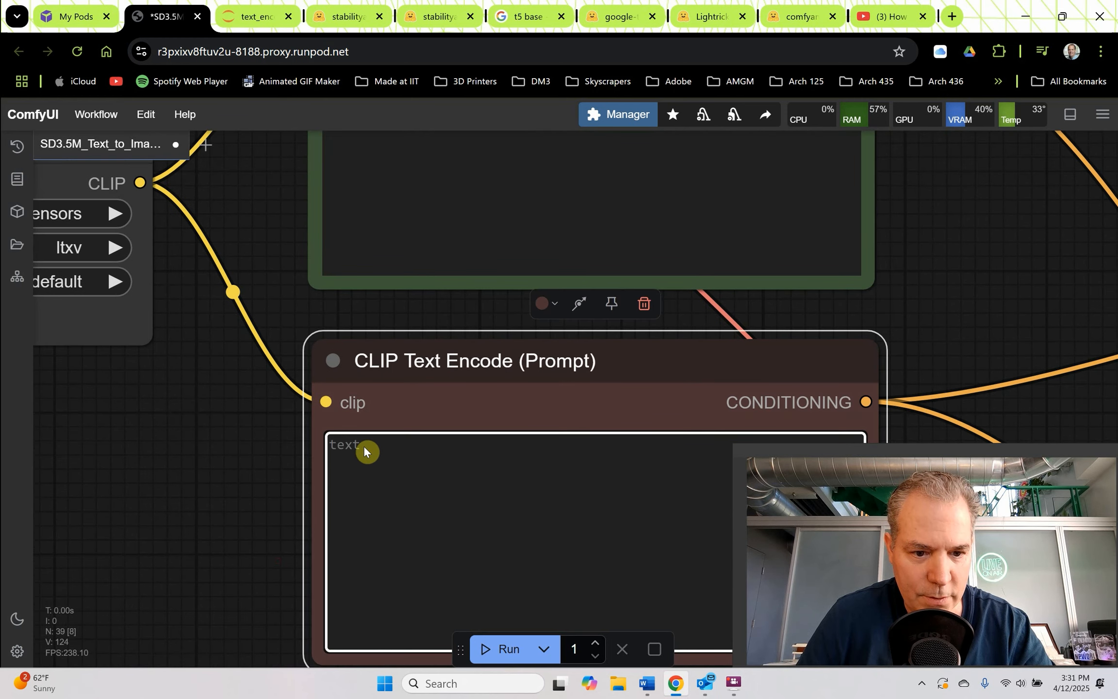
pyautogui.write('text, low quality, distortion,')
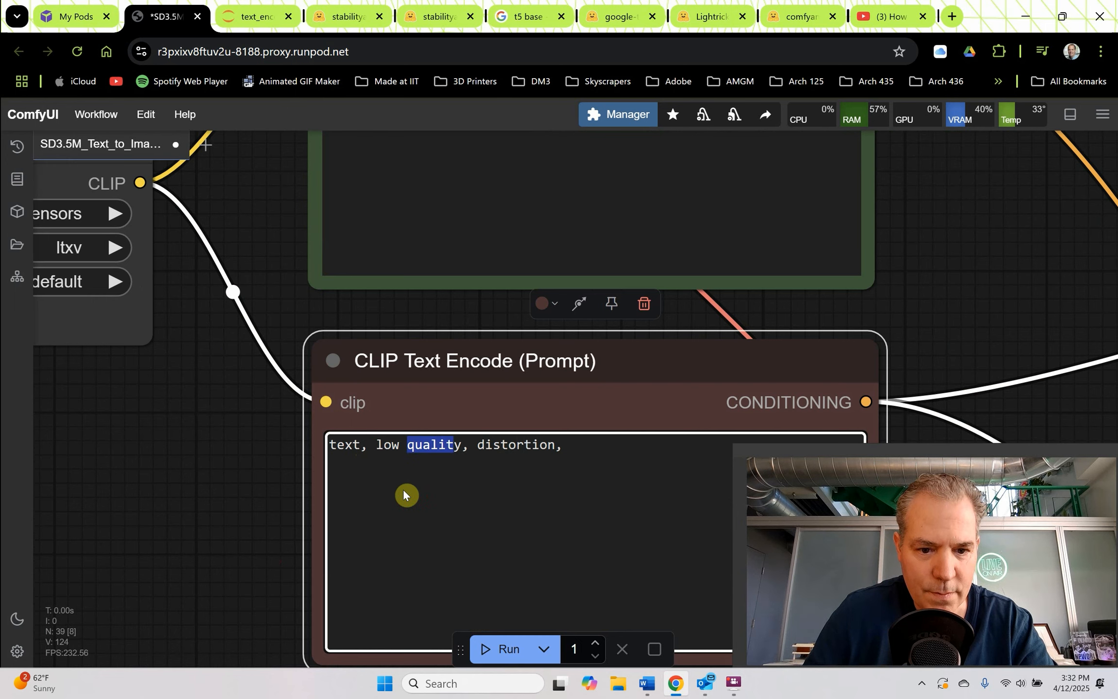
pyautogui.click(274, 511)
# - Inspect the SaveWEBM node's video preview at the end of the LTX-Video chain
pyautogui.scroll(-12, 203, 419)
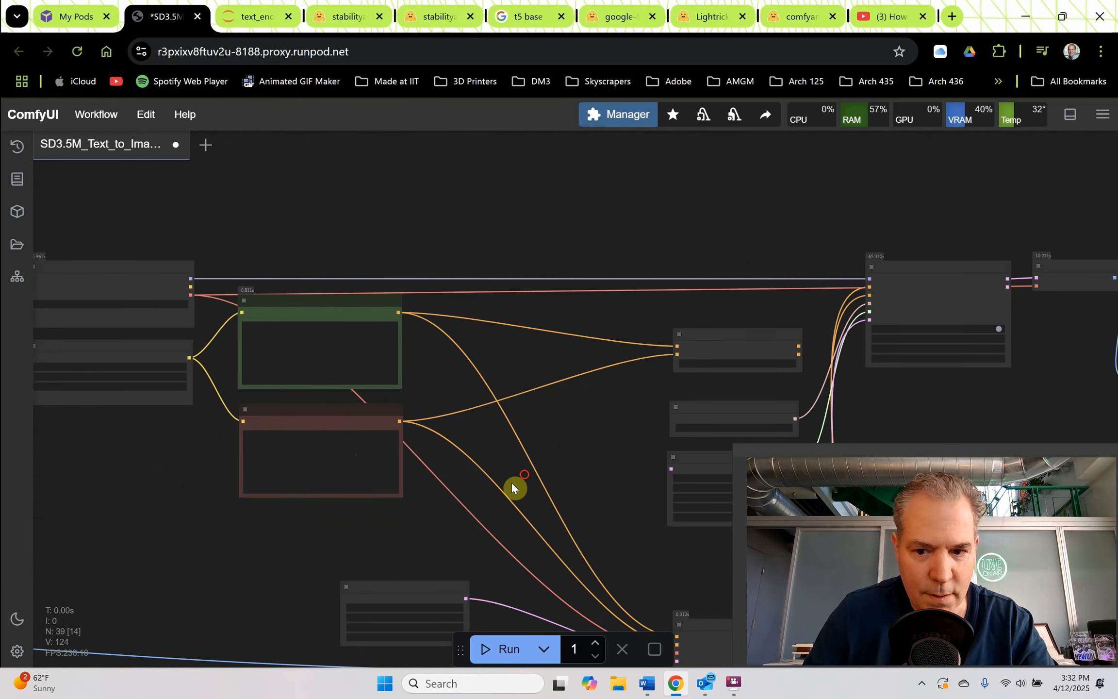
pyautogui.moveTo(511, 481); pyautogui.dragTo(342, 346)
pyautogui.moveTo(741, 341); pyautogui.dragTo(318, 381)
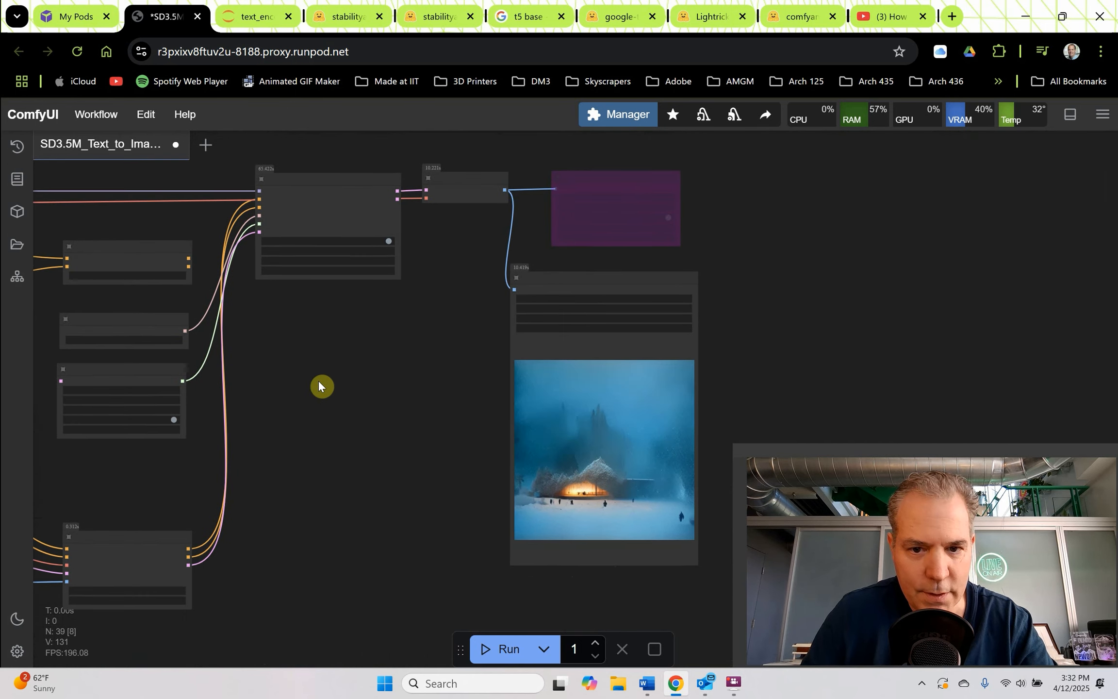
pyautogui.scroll(1, 405, 355)
pyautogui.moveTo(404, 355); pyautogui.dragTo(392, 350)
pyautogui.scroll(2, 418, 439)
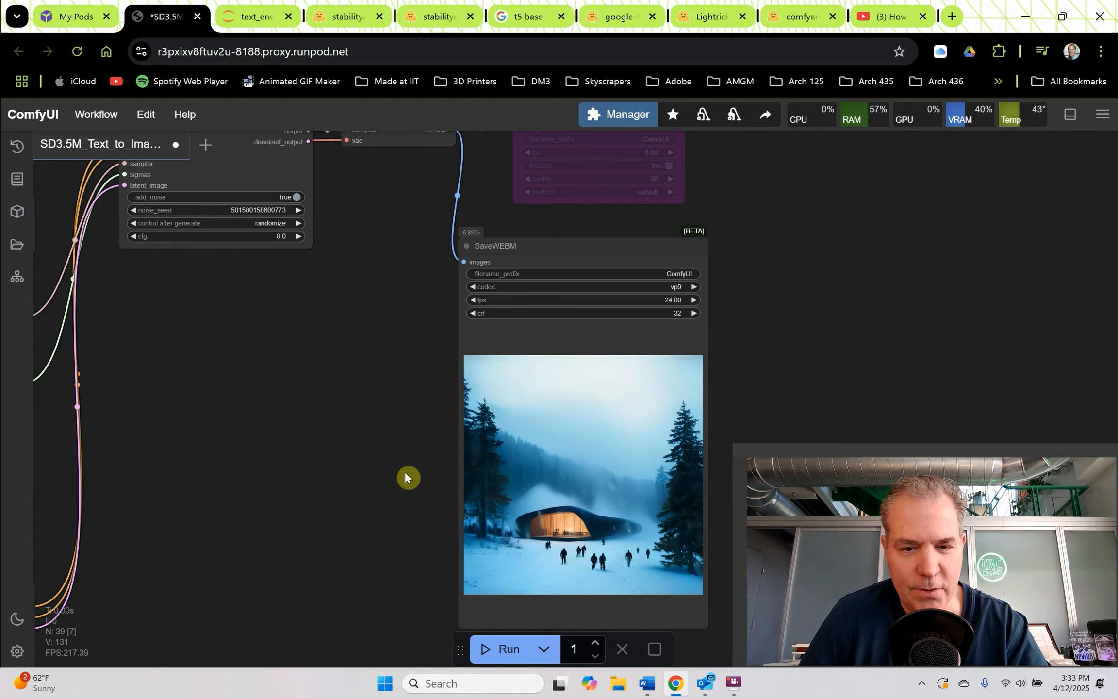
pyautogui.scroll(-3, 404, 477)
pyautogui.scroll(3, 413, 318)
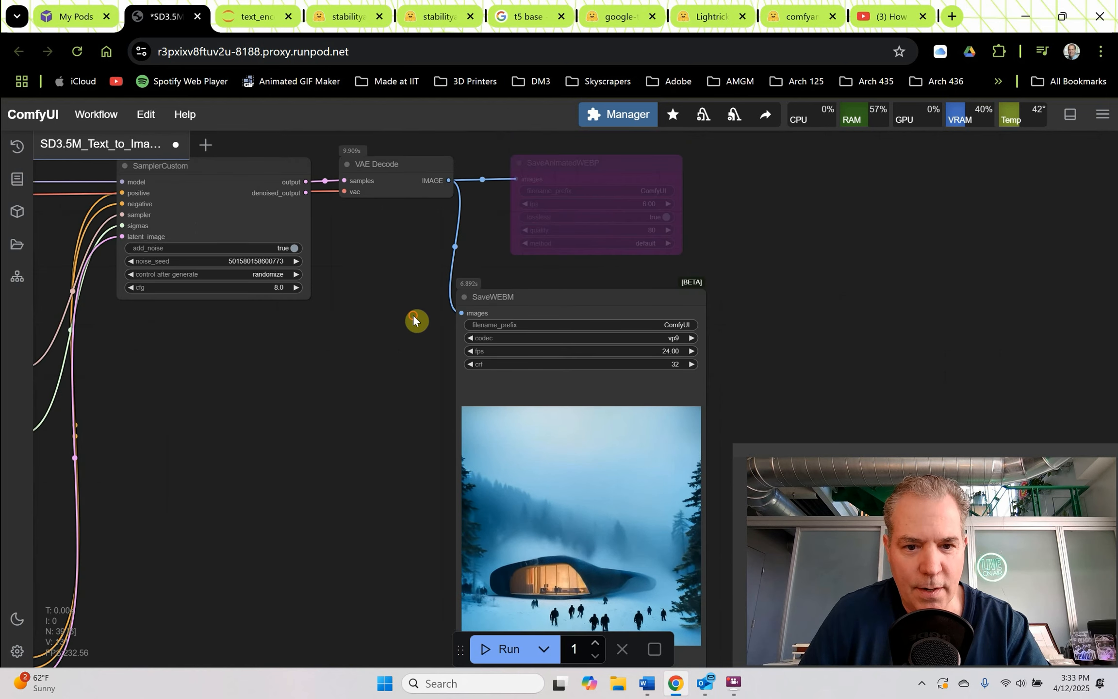
# - Delete the bypassed SaveAnimatedWEBP node beside VAE Decode
pyautogui.moveTo(413, 316); pyautogui.dragTo(380, 431)
pyautogui.scroll(8, 524, 322)
pyautogui.click(577, 284)
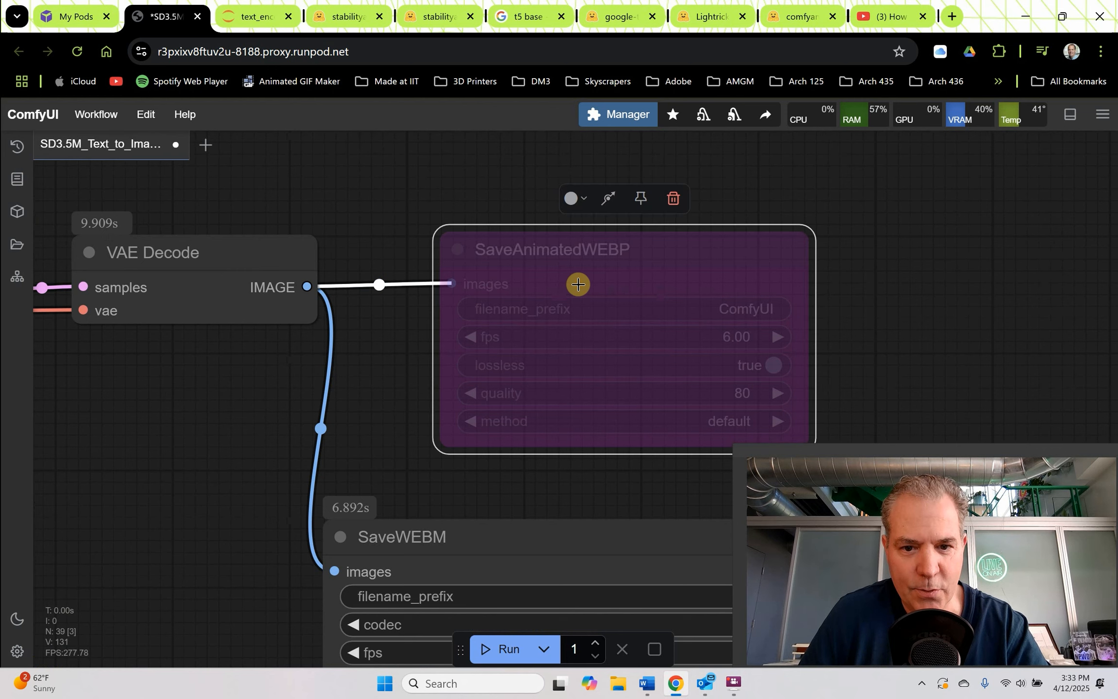
pyautogui.press('Delete')
pyautogui.moveTo(497, 401); pyautogui.dragTo(554, 269)
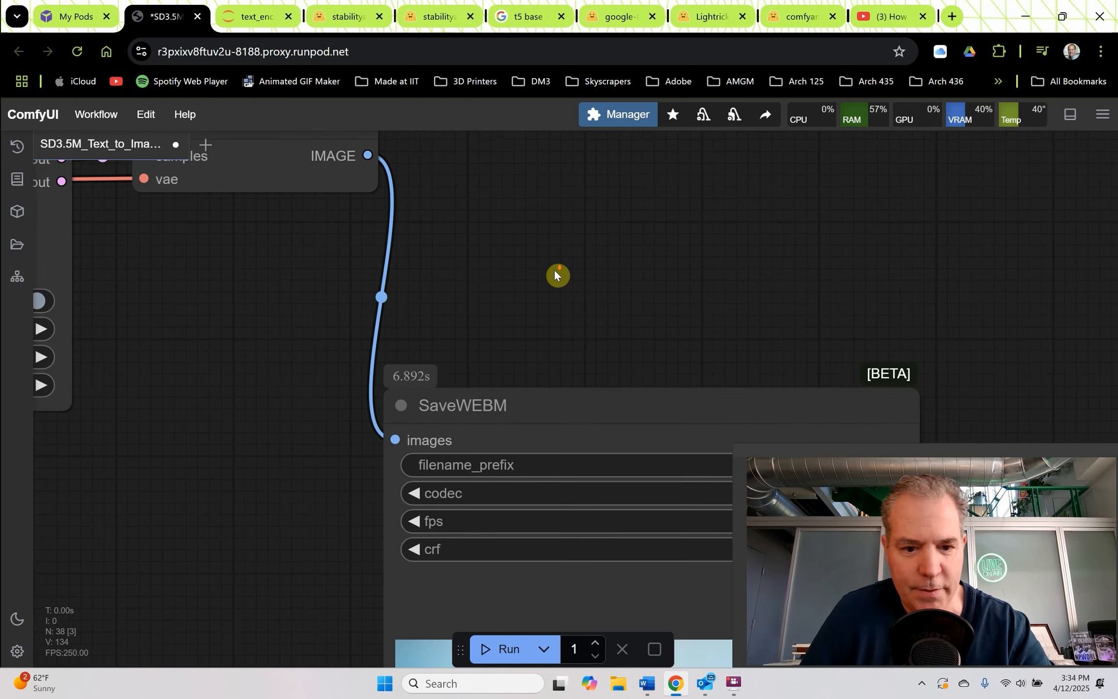
# - Add a new group on the canvas just above and to the left of the LTX-Video Load Checkpoint node
pyautogui.scroll(-11, 553, 269)
pyautogui.moveTo(396, 369); pyautogui.dragTo(505, 272)
pyautogui.scroll(-5, 506, 273)
pyautogui.moveTo(464, 316); pyautogui.dragTo(632, 339)
pyautogui.scroll(-1, 729, 337)
pyautogui.rightClick(107, 165)
pyautogui.click(117, 174)
pyautogui.click(133, 183)
pyautogui.scroll(15, 156, 191)
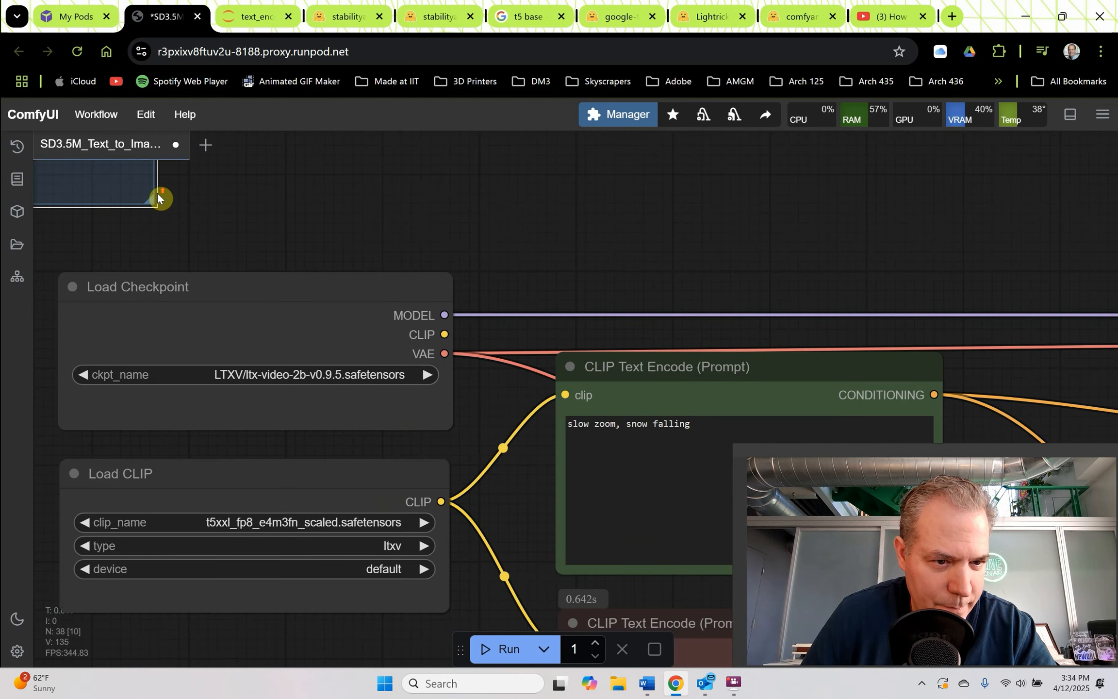
# - Try to enlarge the new group around all the LTX-Video nodes, and undo the last change
pyautogui.moveTo(153, 202); pyautogui.dragTo(677, 459)
pyautogui.scroll(-15, 164, 255)
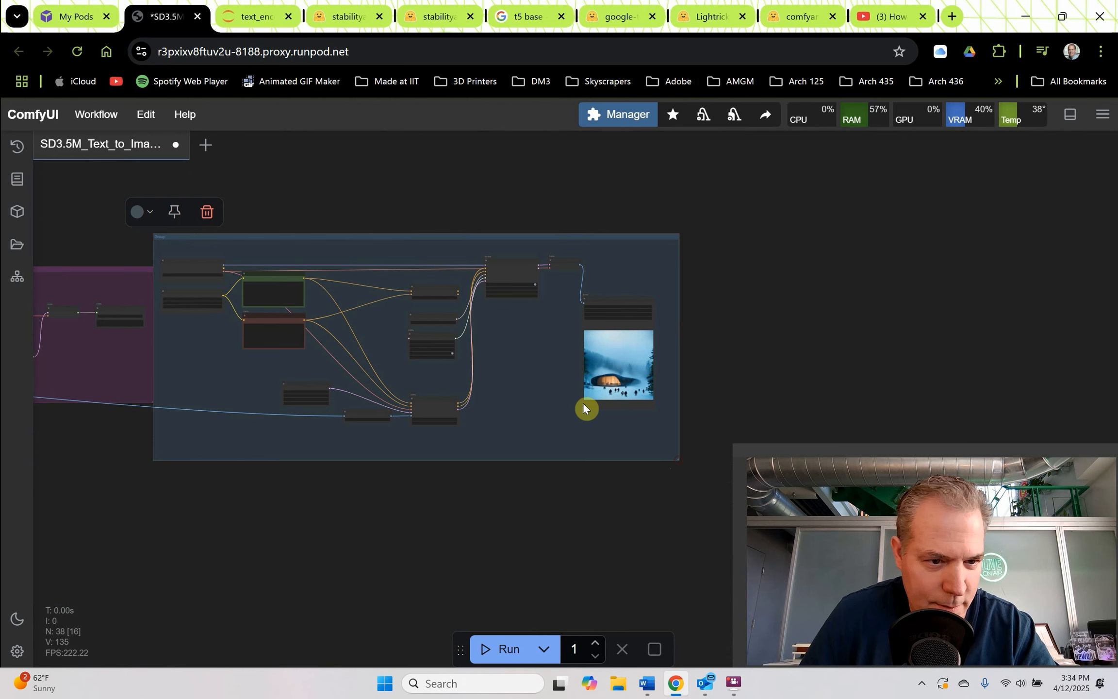
pyautogui.moveTo(192, 231); pyautogui.dragTo(205, 237)
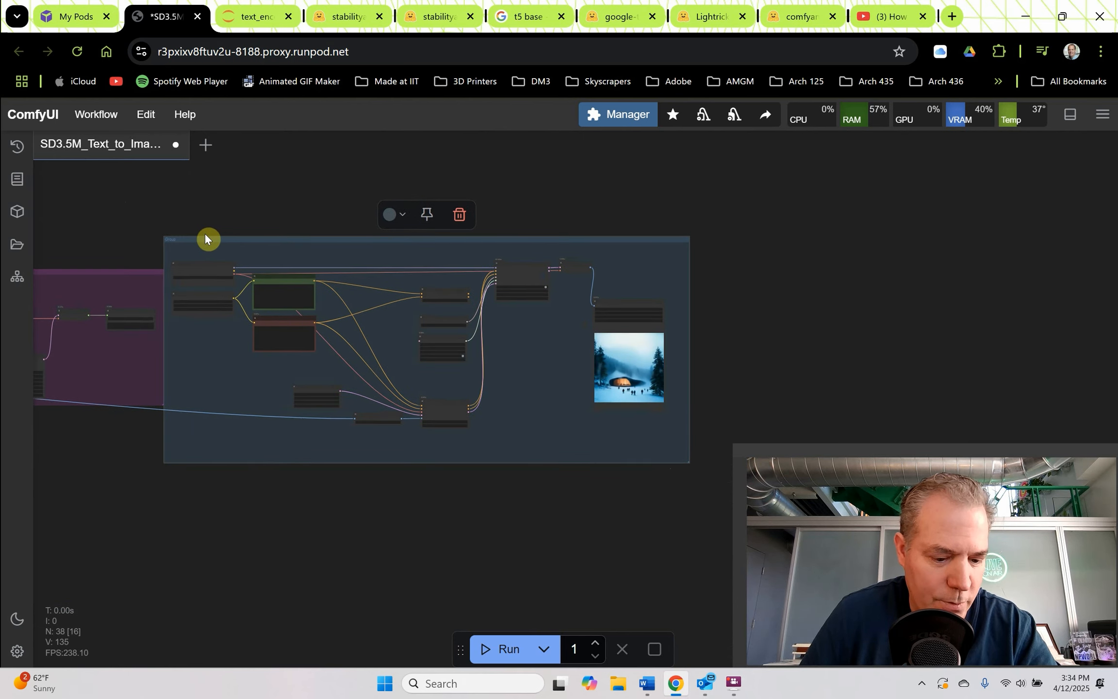
pyautogui.hotkey('ctrl', 'z')
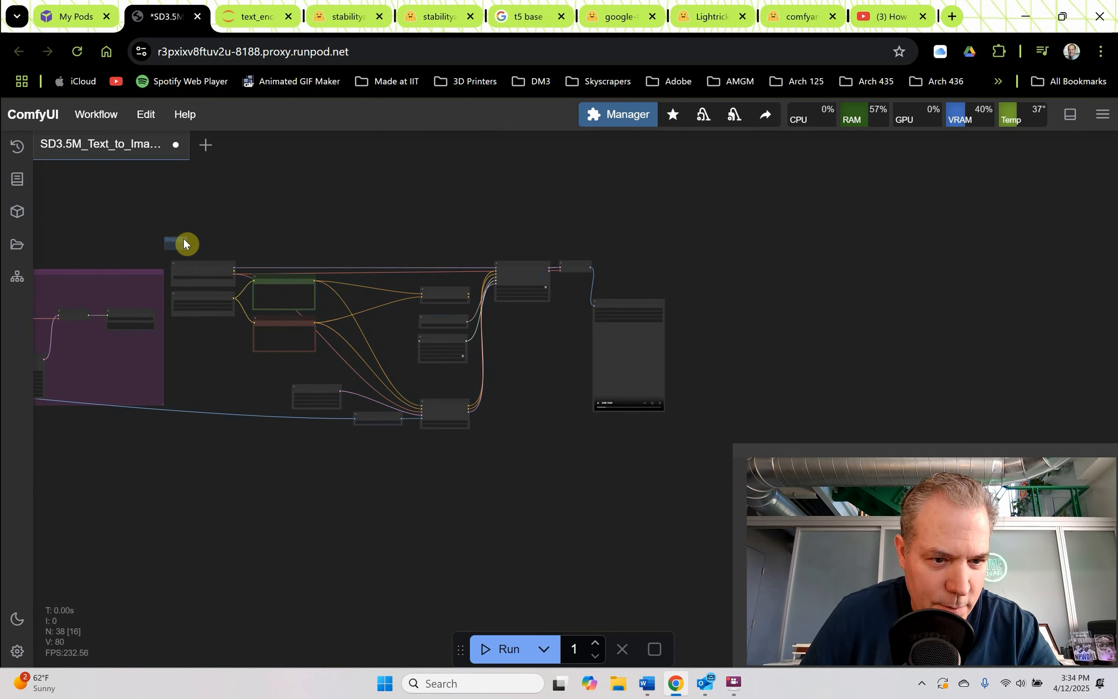
# - Title the group around the LTX-Video nodes "Image to Video"
pyautogui.scroll(20, 165, 236)
pyautogui.rightClick(199, 279)
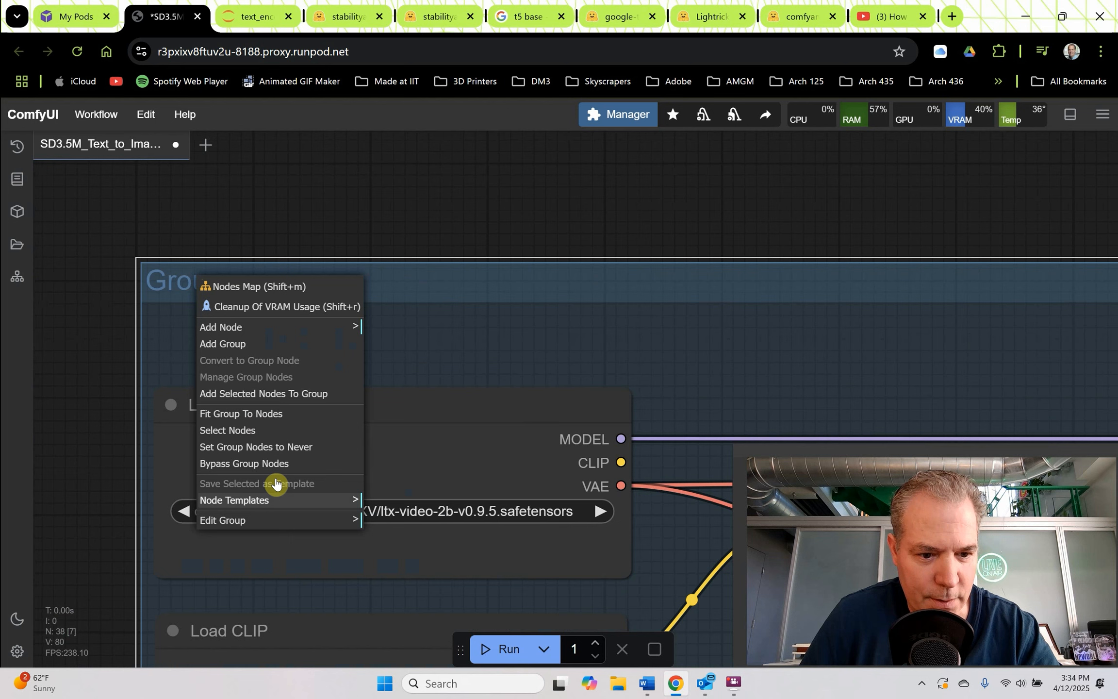
pyautogui.click(284, 520)
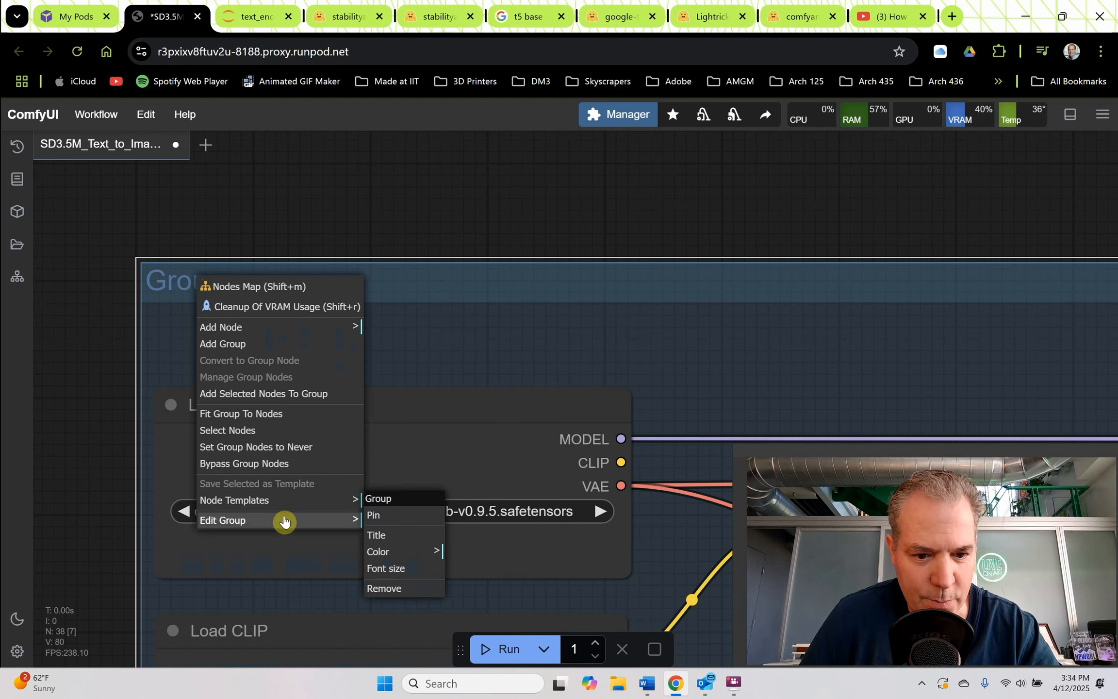
pyautogui.click(378, 535)
pyautogui.write('Image to Video')
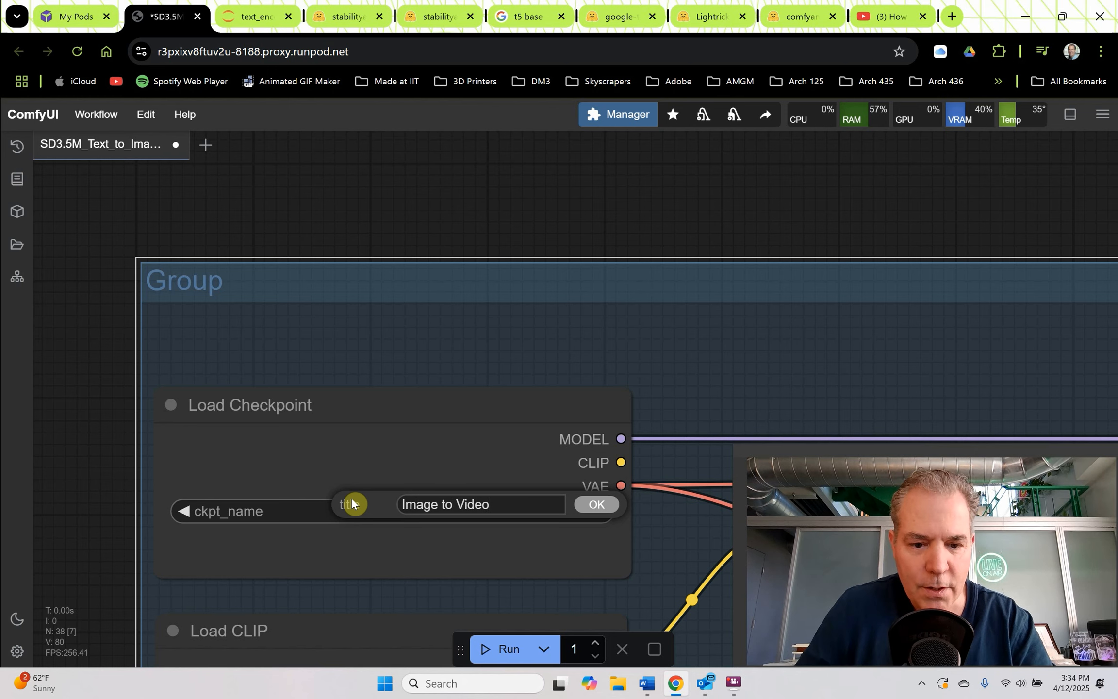
pyautogui.click(597, 507)
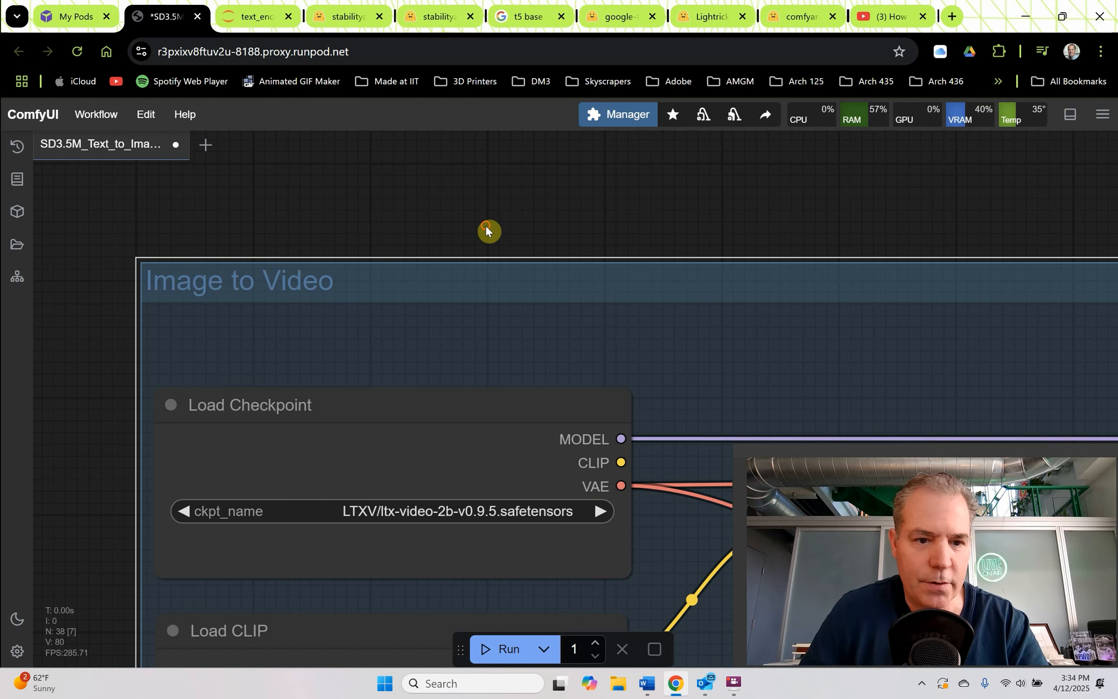
# - Move the Image to Video group slightly left and down, closer to the purple group
pyautogui.moveTo(489, 231); pyautogui.dragTo(393, 183)
pyautogui.scroll(-10, 393, 183)
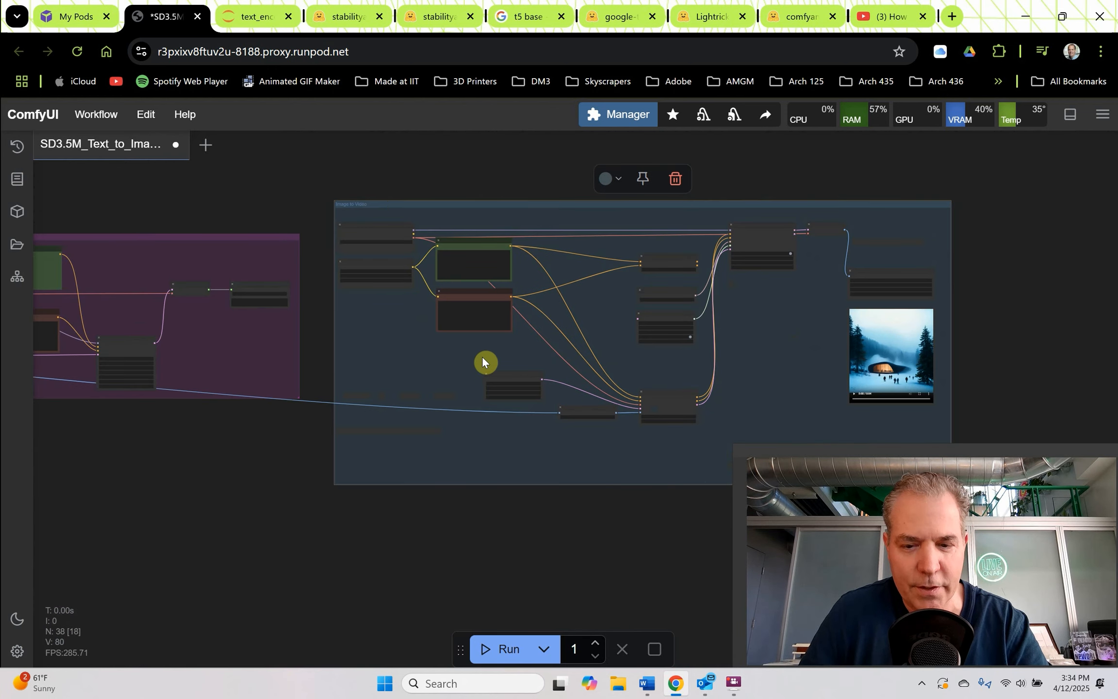
pyautogui.moveTo(532, 545); pyautogui.dragTo(467, 549)
pyautogui.moveTo(583, 208); pyautogui.dragTo(564, 226)
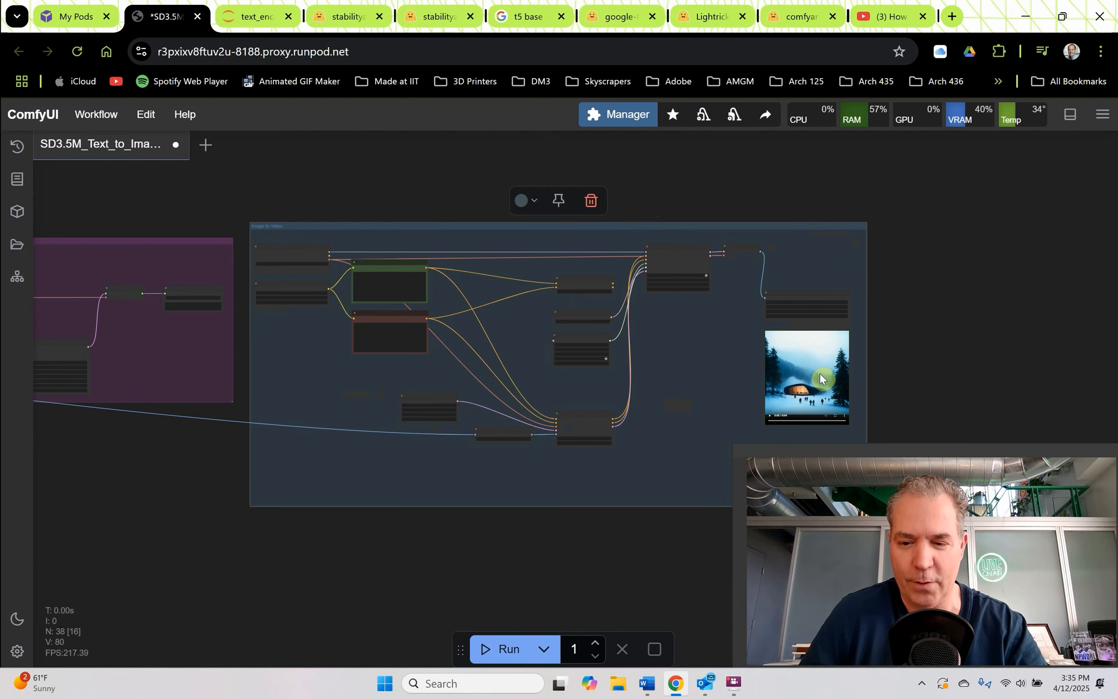
# - Play the generated video in the SaveWEBM node and review its motion
pyautogui.scroll(5, 789, 426)
pyautogui.scroll(5, 891, 421)
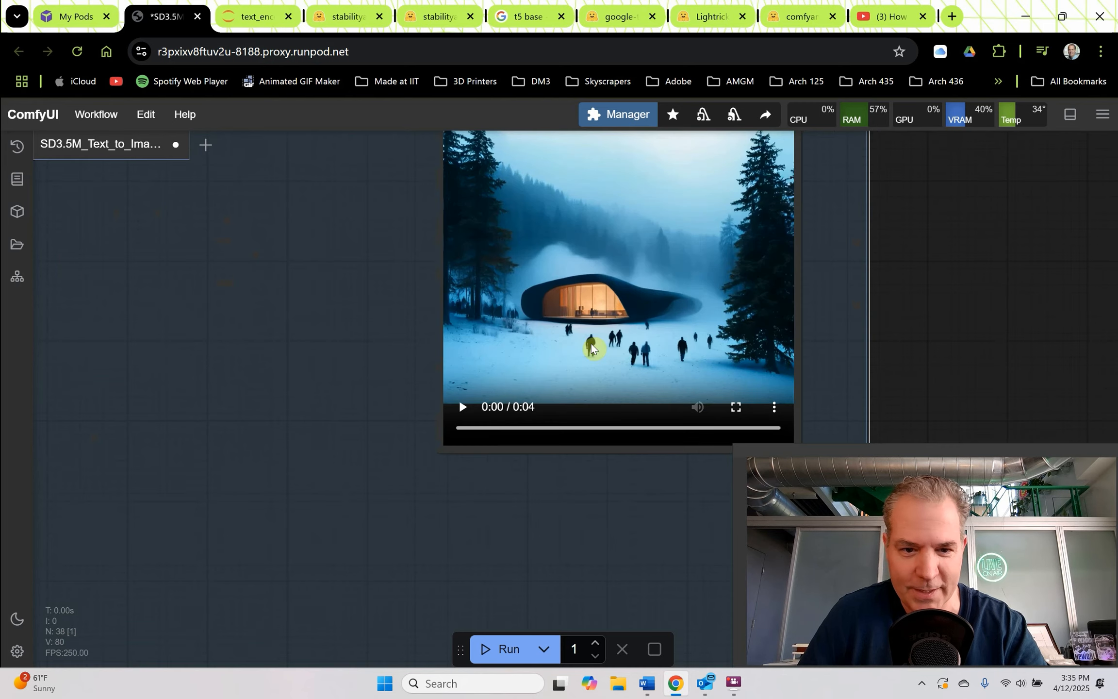
pyautogui.moveTo(310, 314); pyautogui.dragTo(276, 386)
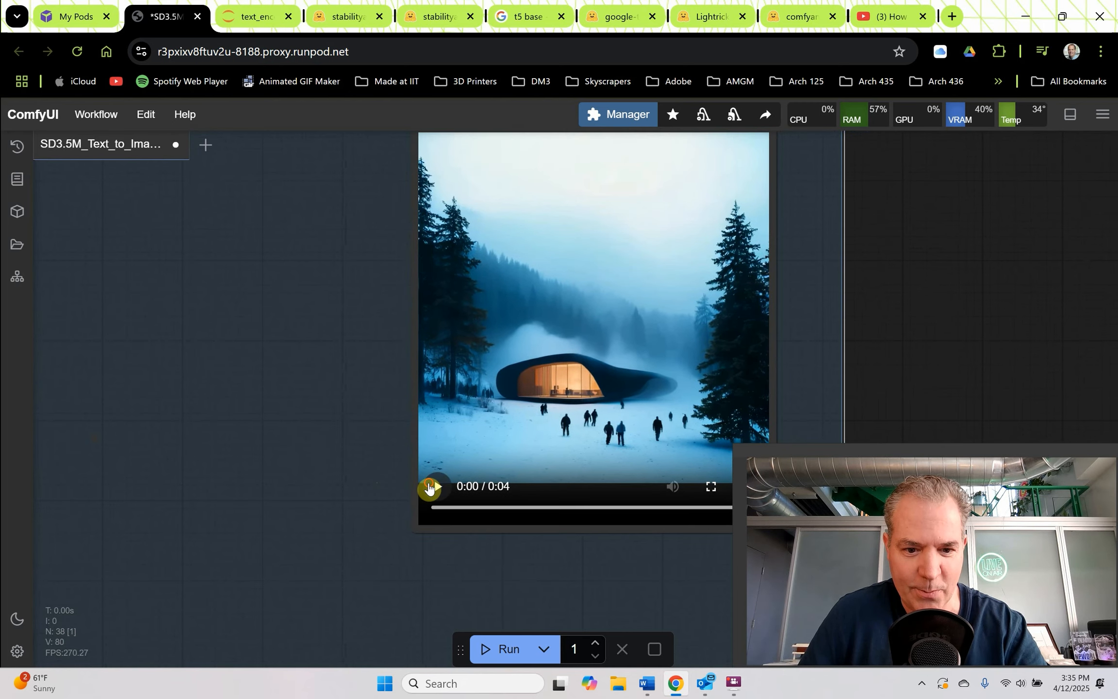
pyautogui.click(426, 483)
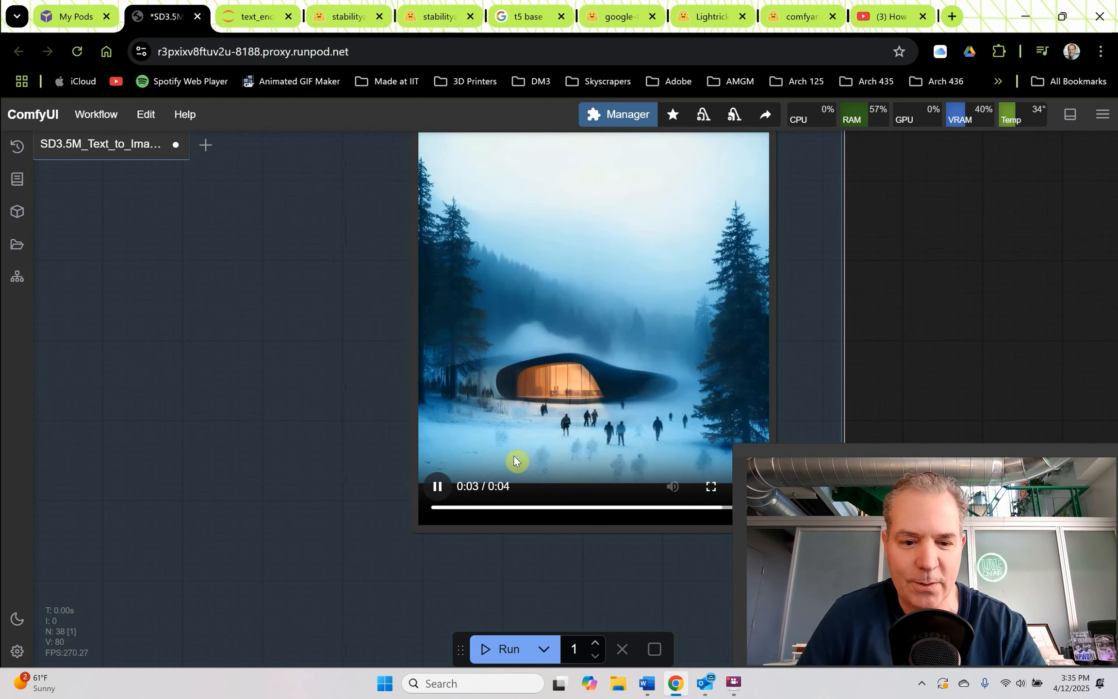
pyautogui.click(436, 486)
pyautogui.moveTo(894, 359); pyautogui.dragTo(761, 311)
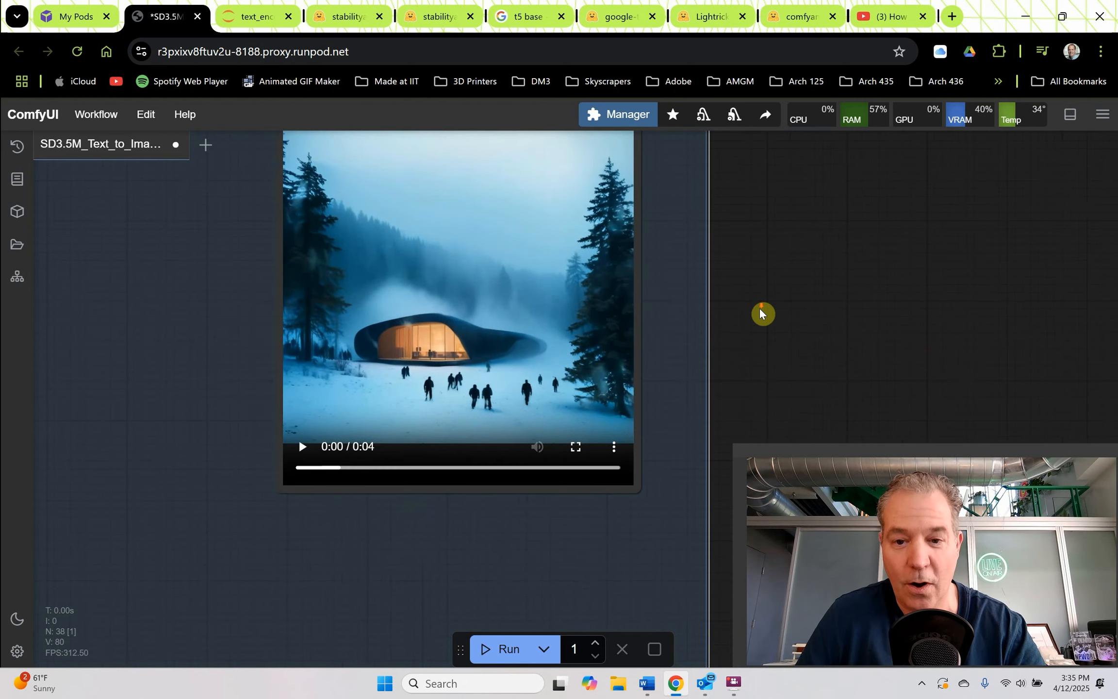
# - Look over the whole four-group workflow and save it under its current file name
pyautogui.scroll(-10, 755, 310)
pyautogui.moveTo(416, 439); pyautogui.dragTo(635, 444)
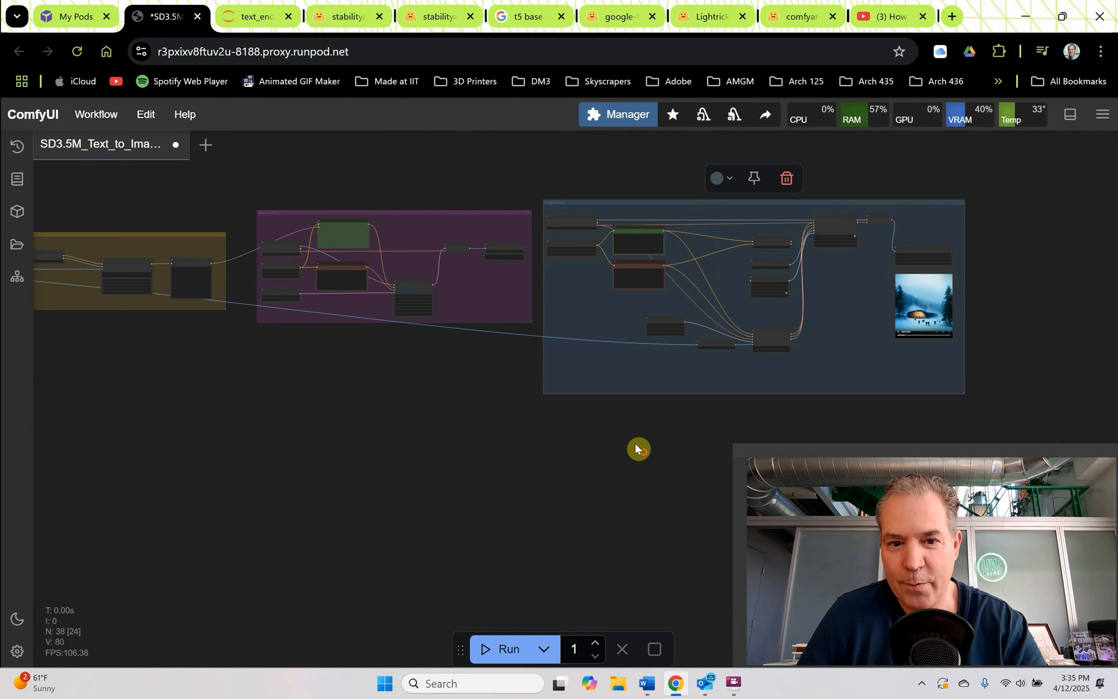
pyautogui.scroll(-5, 506, 432)
pyautogui.moveTo(425, 417); pyautogui.dragTo(633, 368)
pyautogui.moveTo(473, 373); pyautogui.dragTo(578, 385)
pyautogui.moveTo(637, 383); pyautogui.dragTo(539, 385)
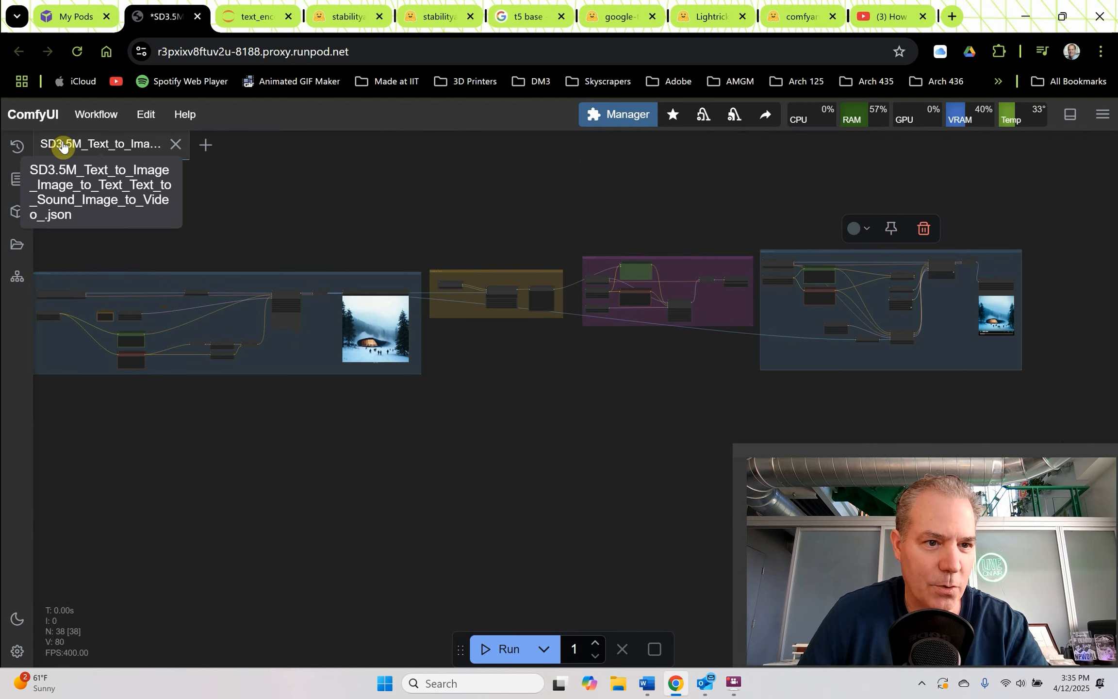
pyautogui.click(110, 116)
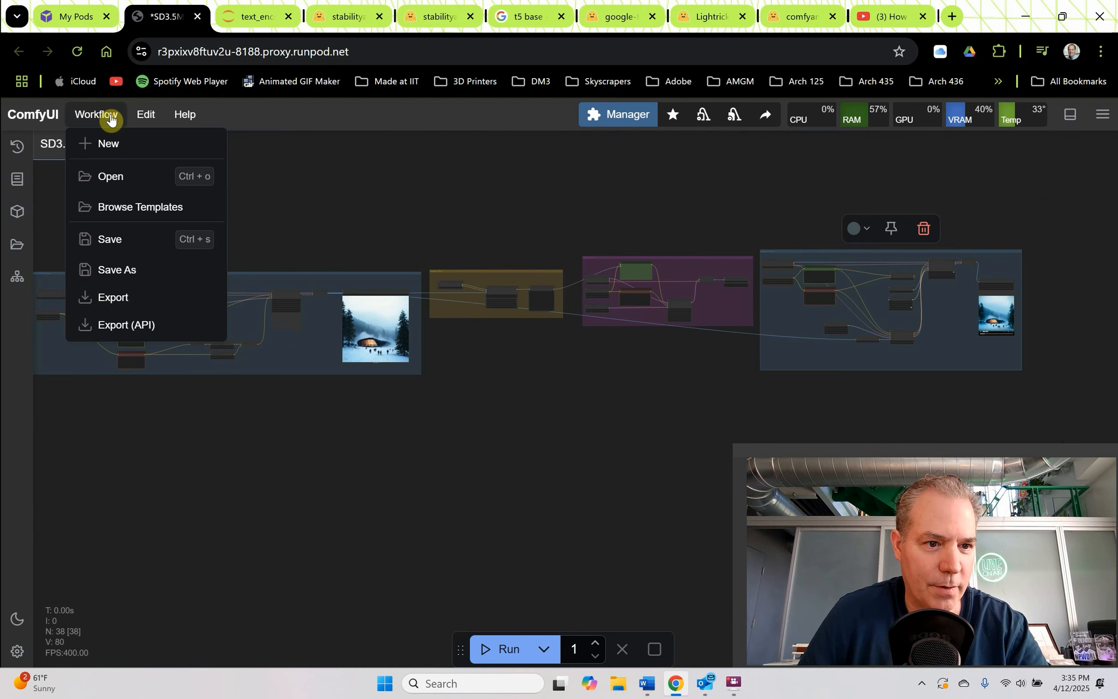
pyautogui.click(117, 241)
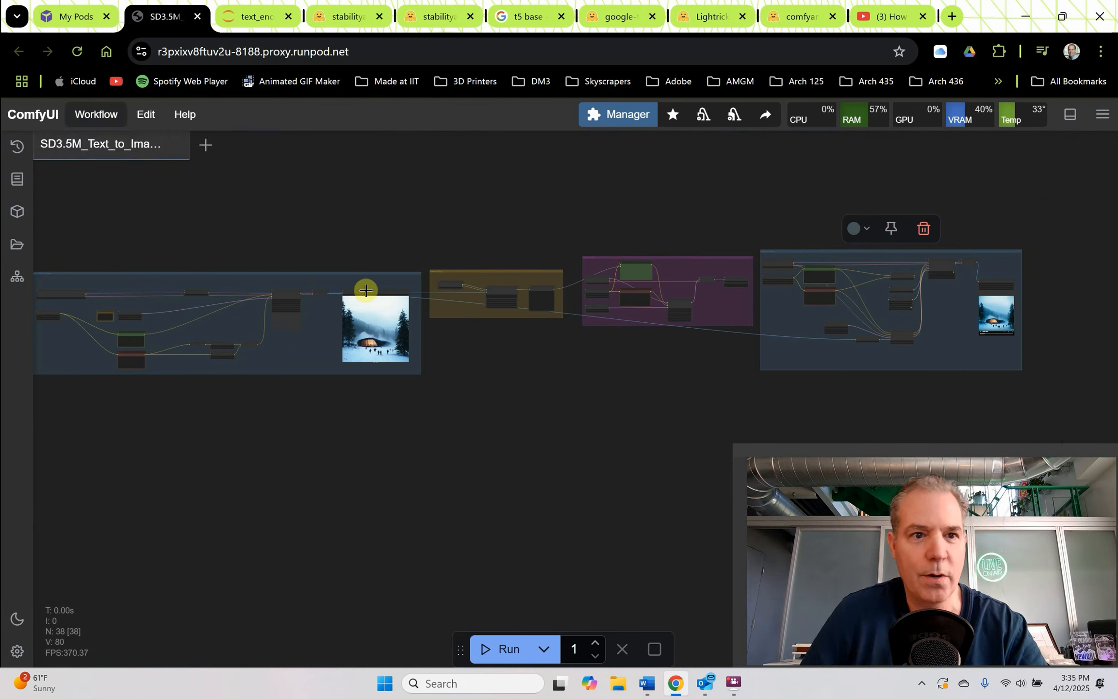
# - Switch to JupyterLab and browse to the audio folder inside ComfyUI's output folder to look over the generated sound files
pyautogui.click(269, 20)
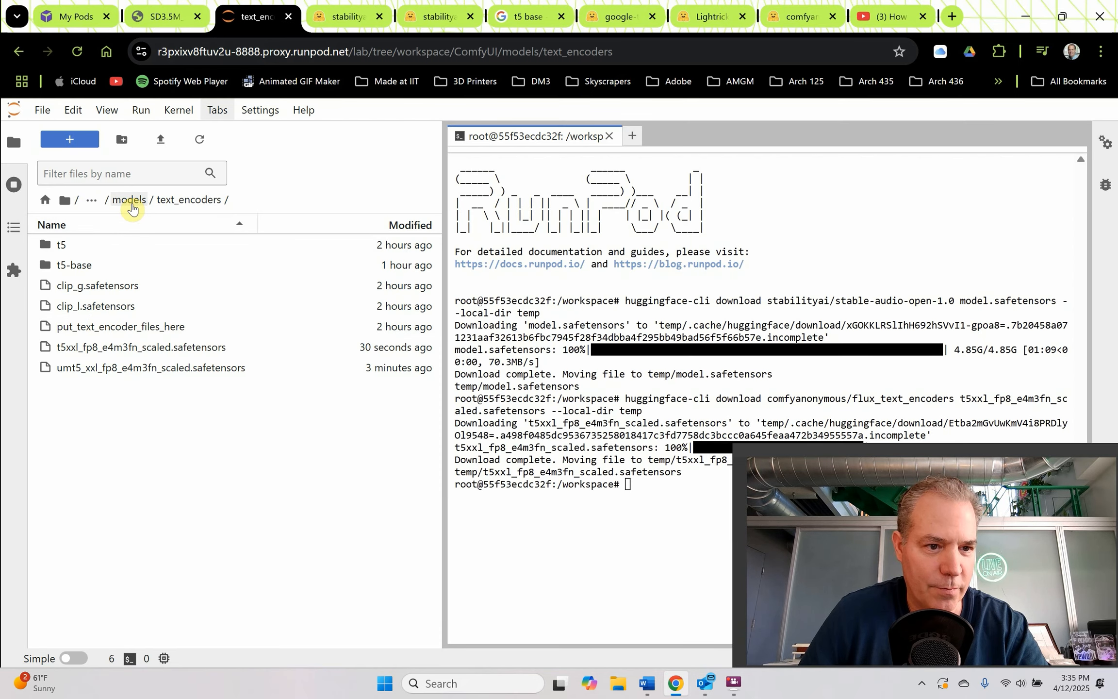
pyautogui.click(92, 206)
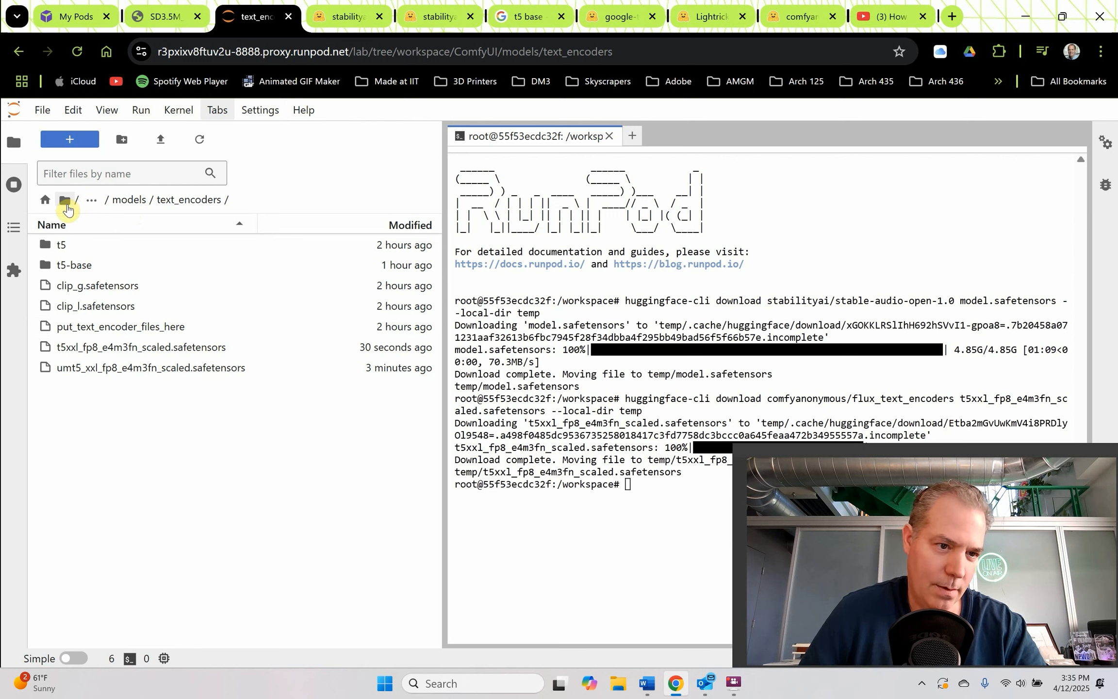
pyautogui.click(90, 201)
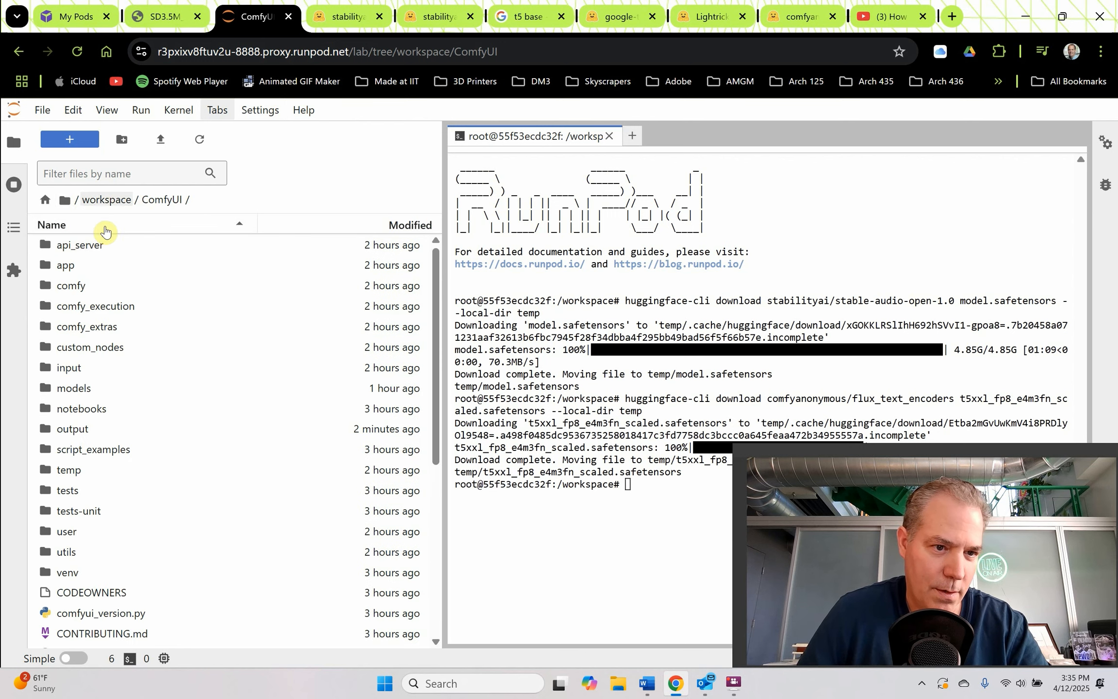
pyautogui.click(107, 199)
pyautogui.doubleClick(78, 245)
pyautogui.doubleClick(73, 428)
pyautogui.doubleClick(70, 245)
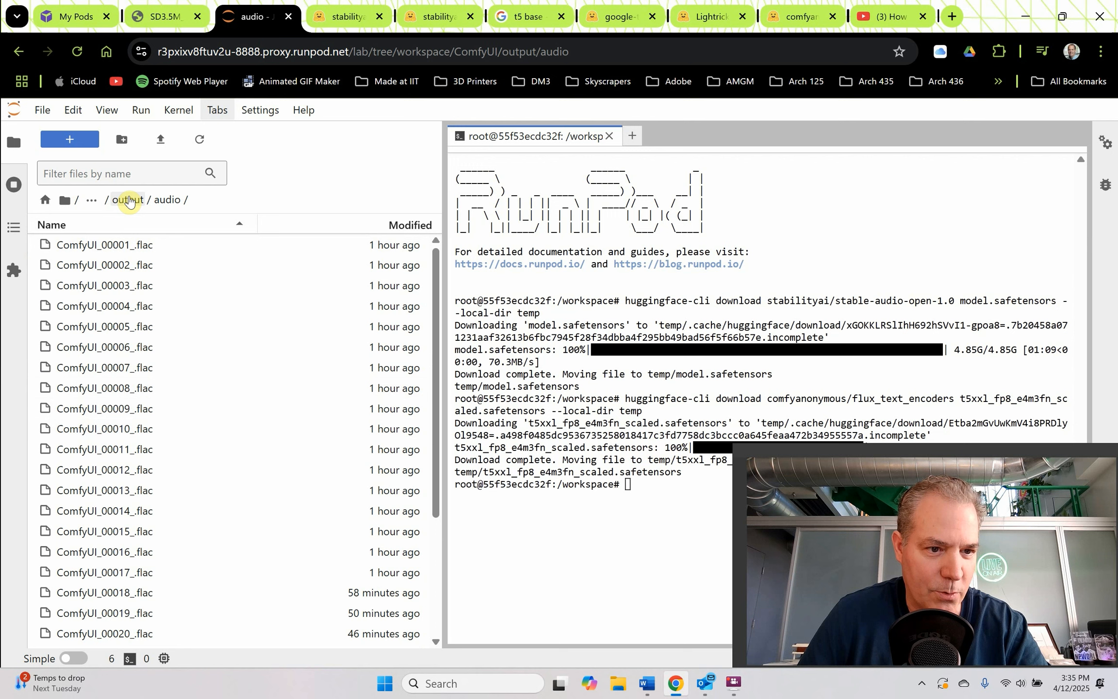
# - Return to ComfyUI's output folder and try to open the newest video, ComfyUI_00031_.webm
pyautogui.click(95, 201)
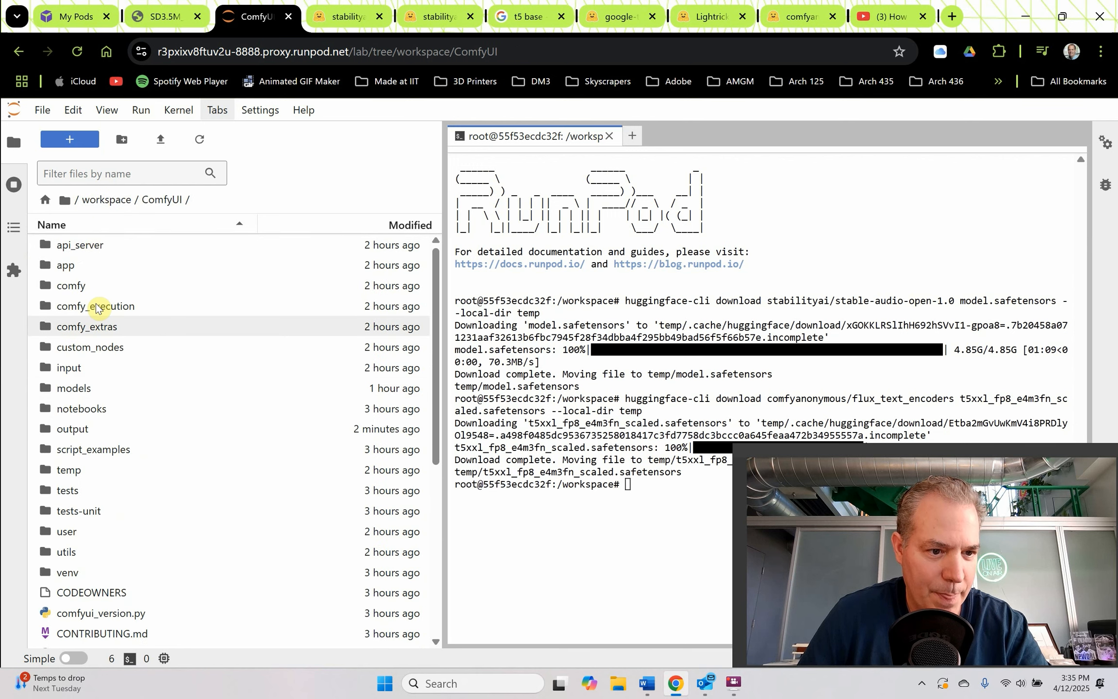
pyautogui.click(74, 431)
pyautogui.doubleClick(74, 430)
pyautogui.scroll(-5, 194, 437)
pyautogui.doubleClick(110, 639)
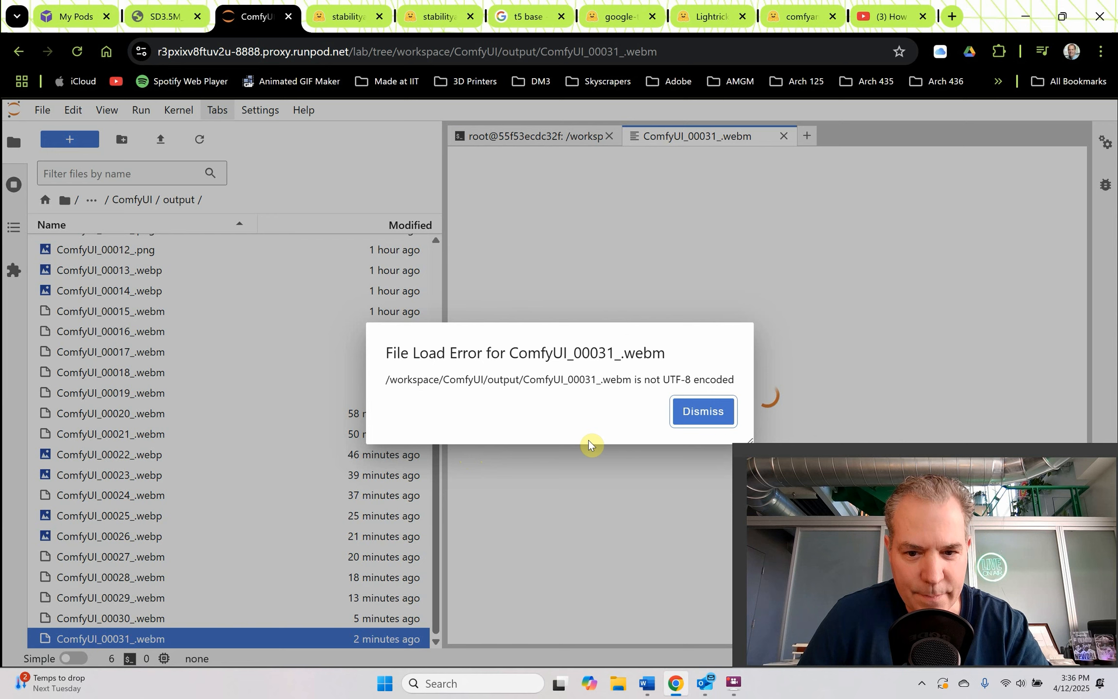
pyautogui.click(693, 416)
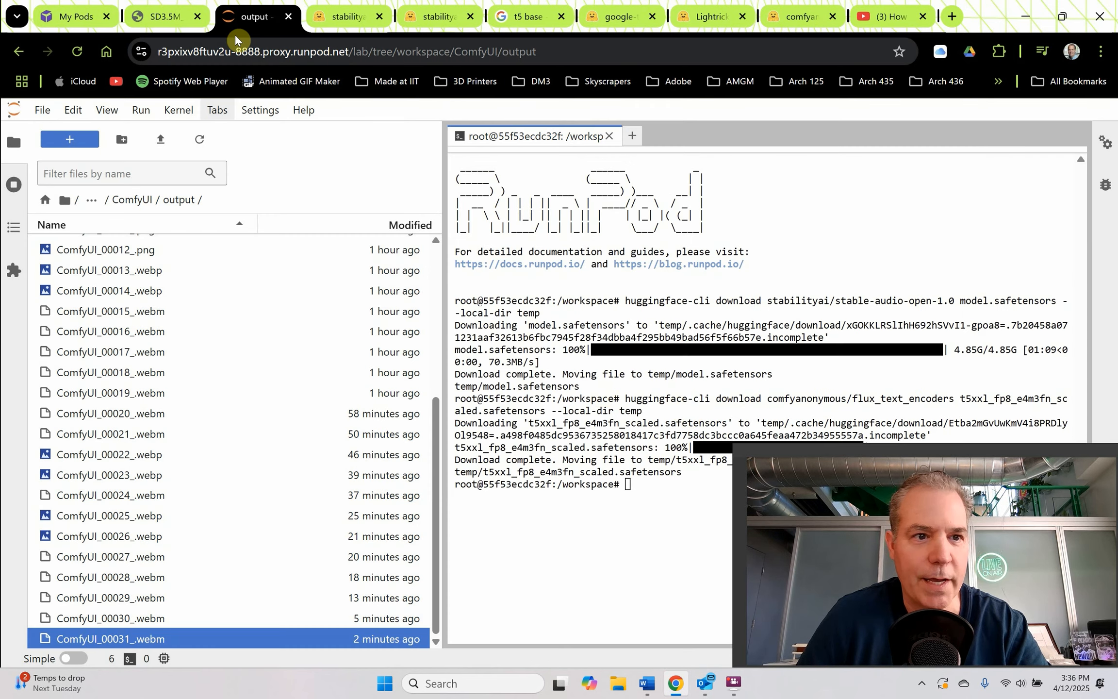
# - Switch back to ComfyUI and download the SaveWEBM node's video into Documents as ComfyUI_00031_.webm
pyautogui.click(184, 24)
pyautogui.scroll(20, 1047, 323)
pyautogui.click(625, 422)
pyautogui.click(572, 351)
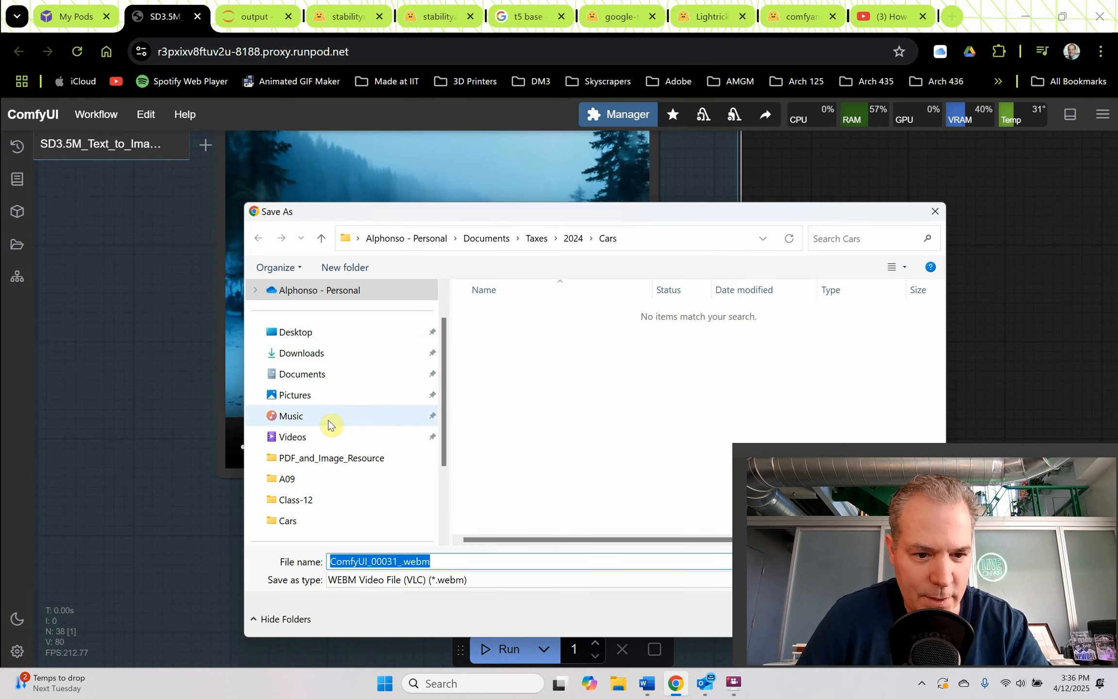
pyautogui.click(487, 239)
pyautogui.scroll(-10, 546, 474)
pyautogui.press('Return')
# - Close the ComfyUI and JupyterLab browser pages connected to the pod
pyautogui.click(248, 16)
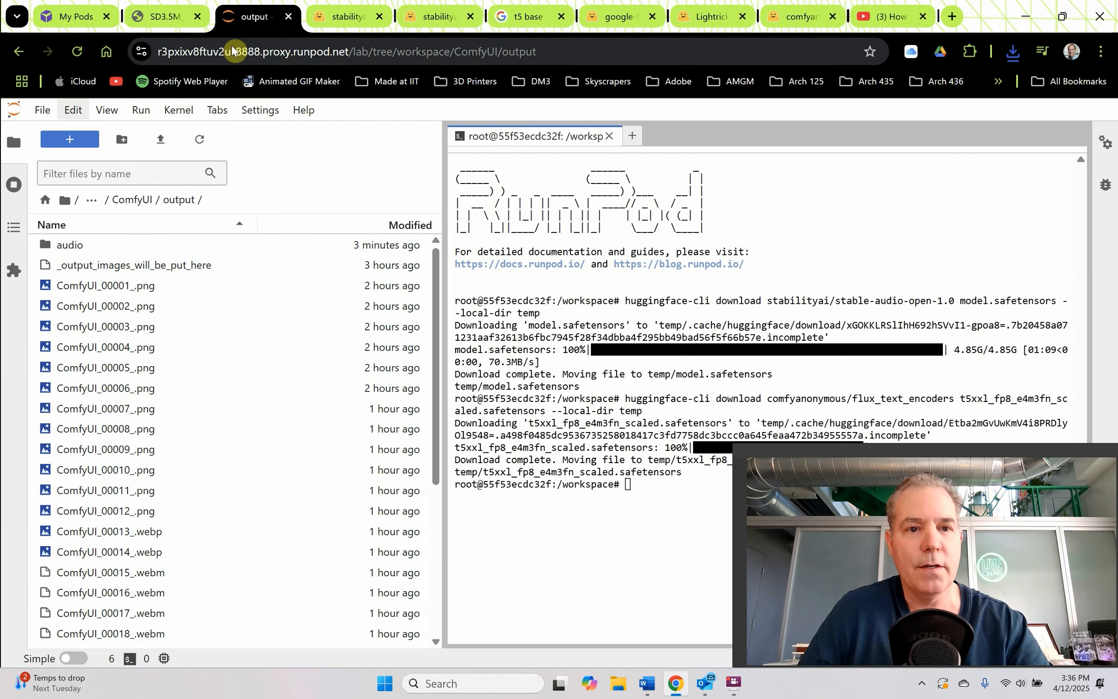
pyautogui.click(174, 28)
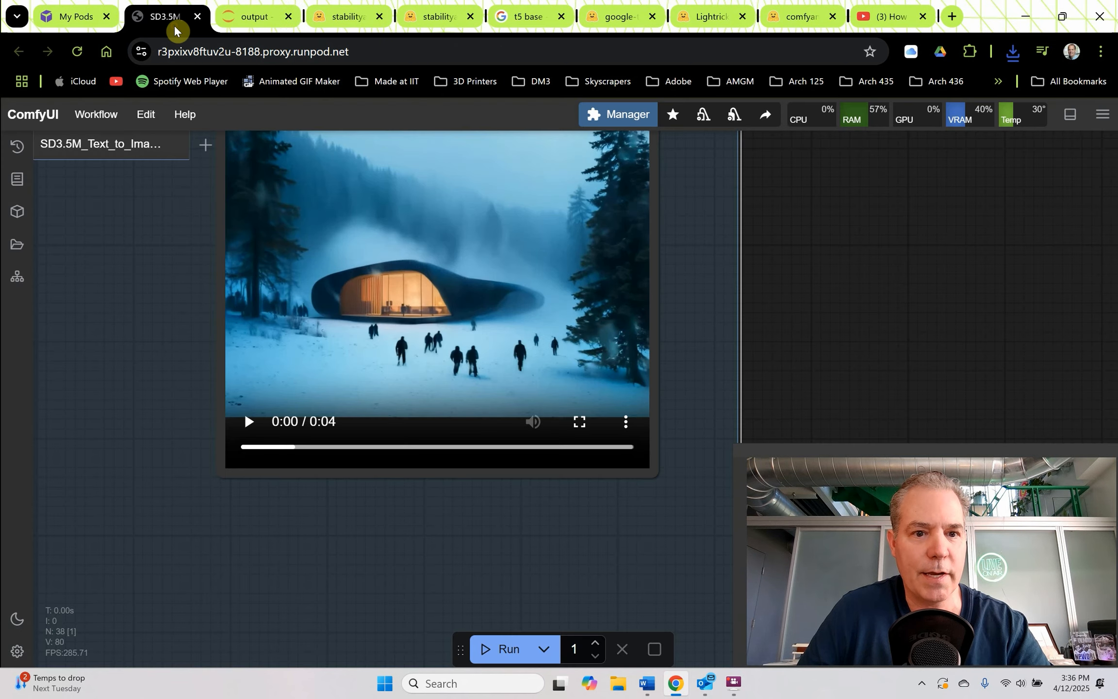
pyautogui.click(197, 16)
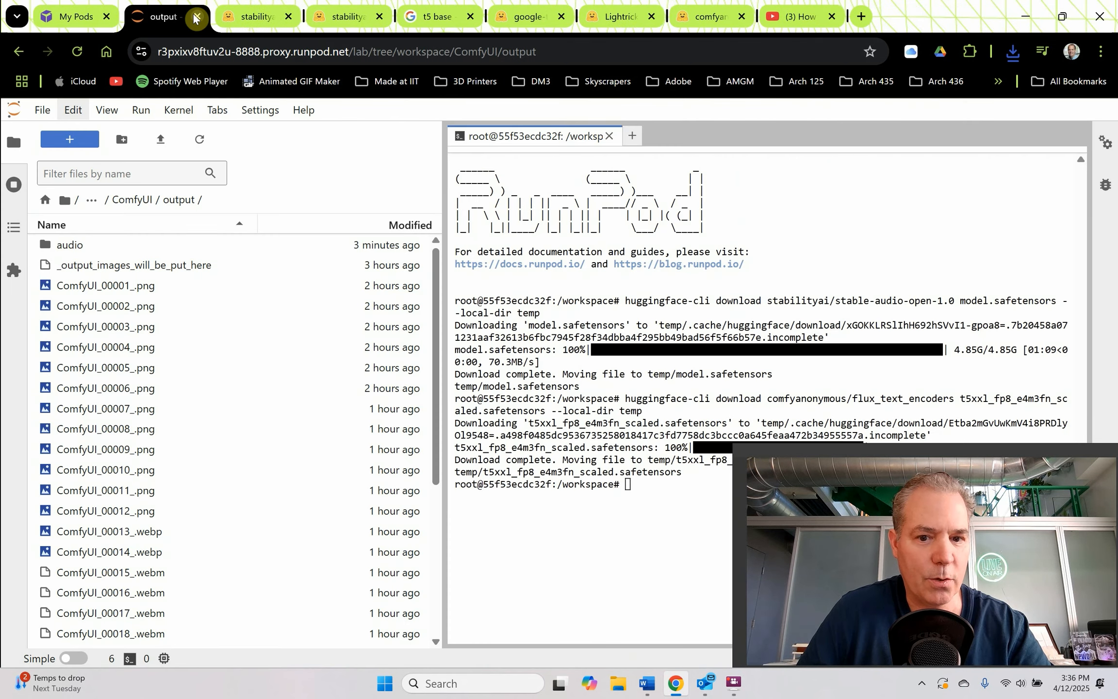
pyautogui.click(195, 18)
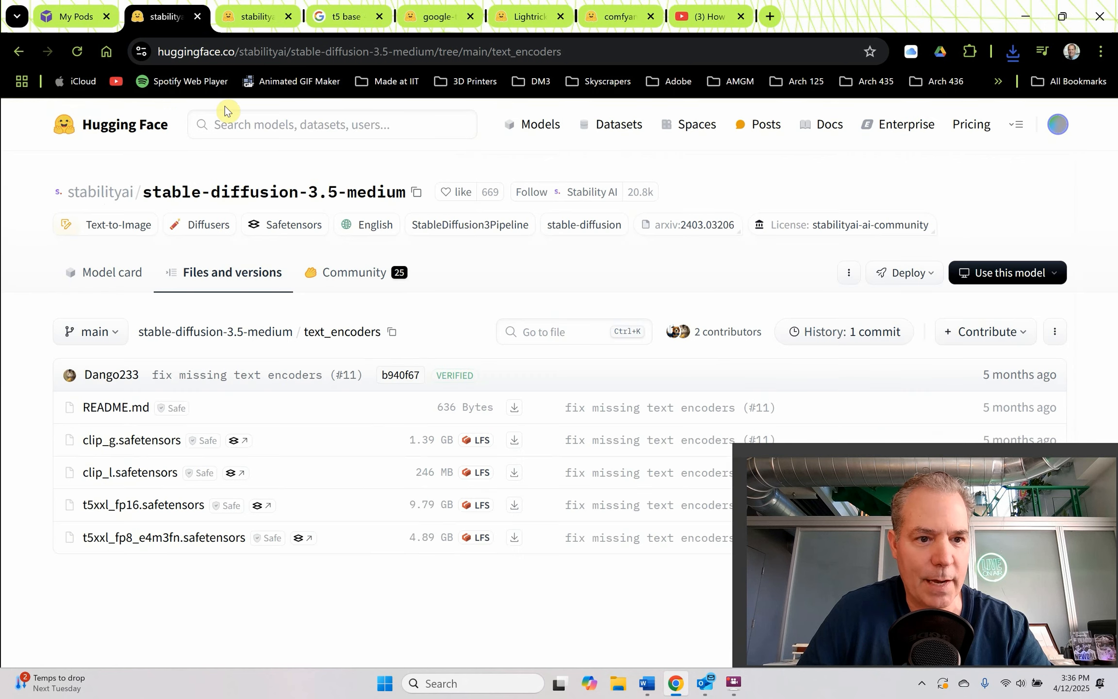
# - Switch to the RunPod console, dismiss the connection options and terminate the "ComfyUI - Python 3.11 and Pytorch 2.4.0" pod
pyautogui.click(112, 25)
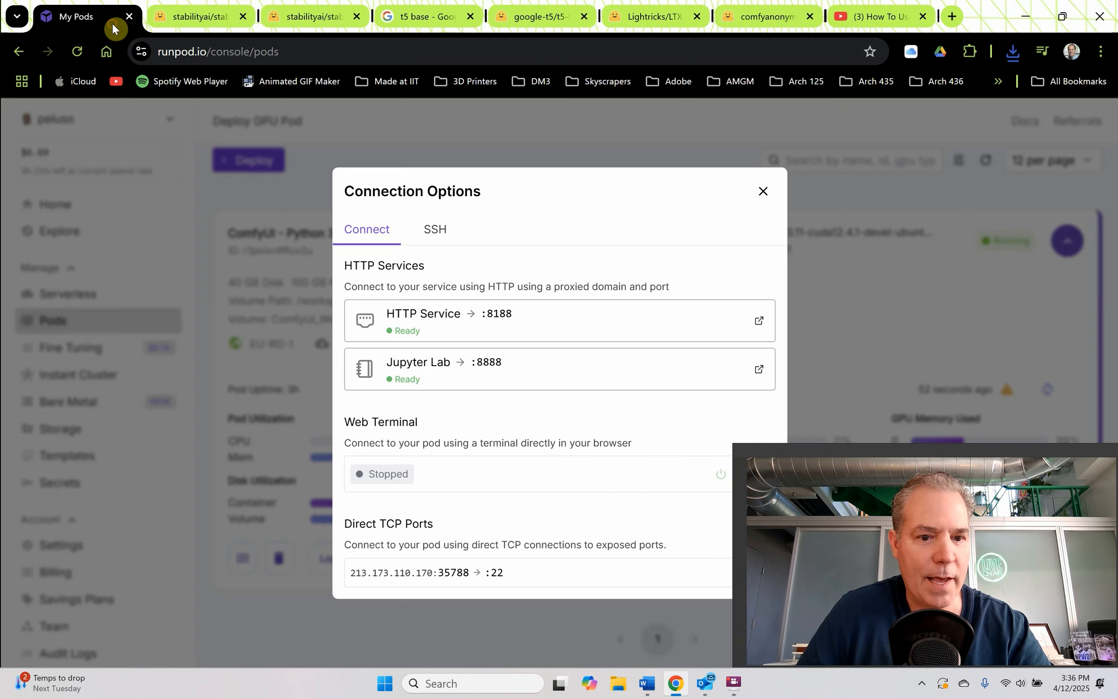
pyautogui.click(763, 191)
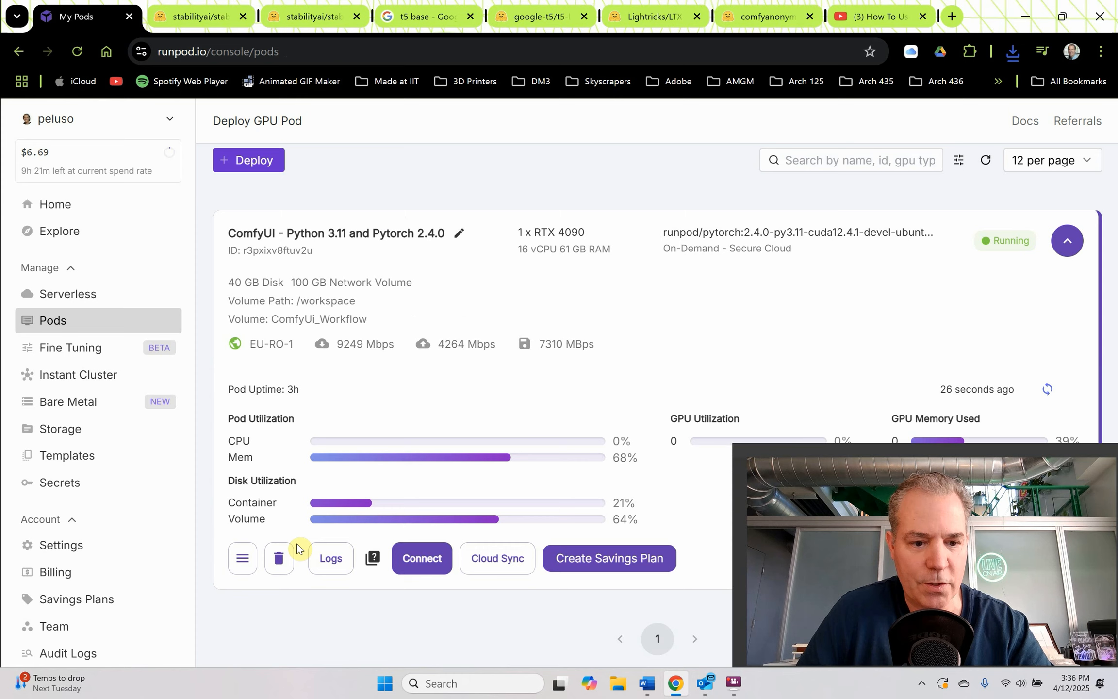
pyautogui.click(278, 563)
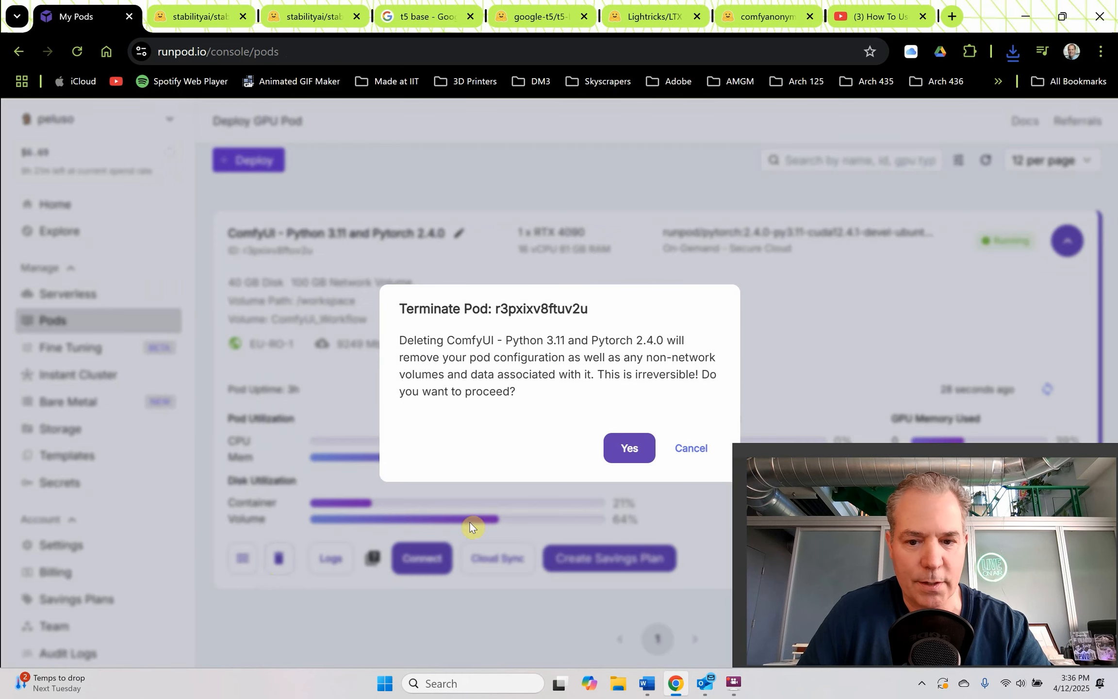
pyautogui.click(620, 449)
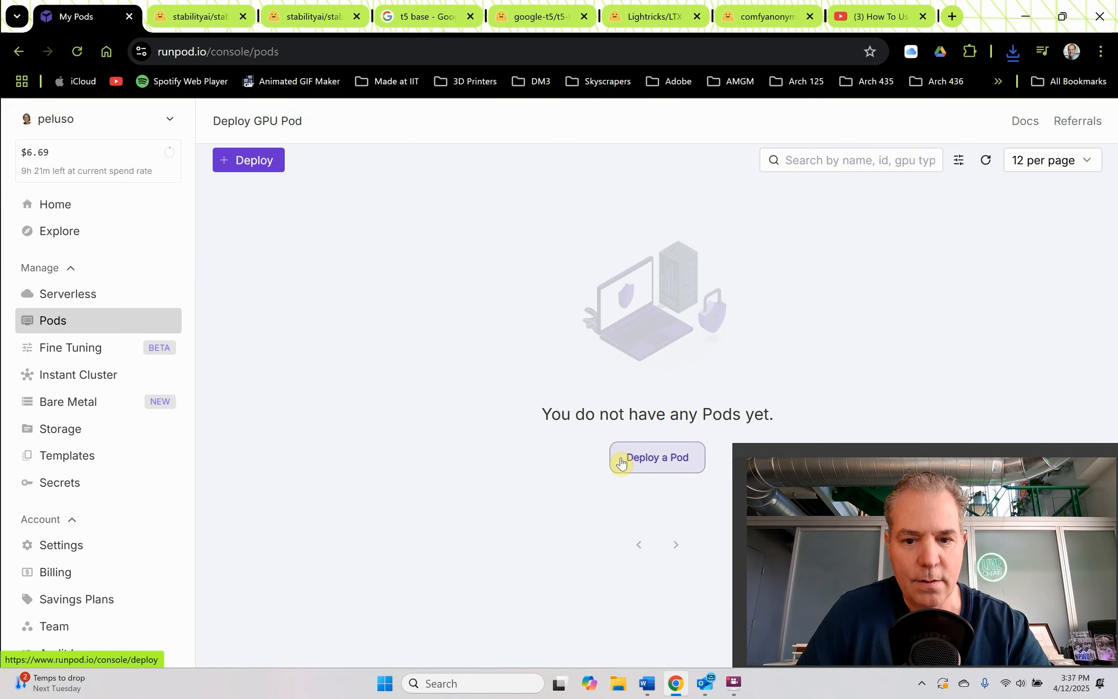